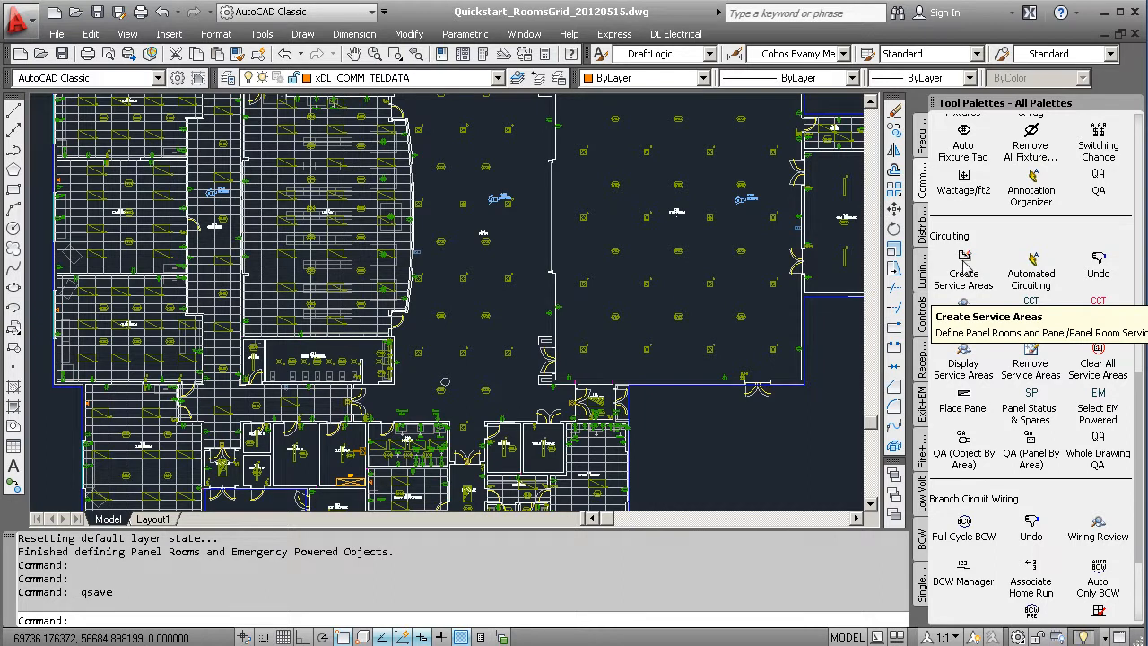
Start creating a Lighting Only service area with the electrical room as its panel room, including a wall for panel placement.
left_click(965, 260)
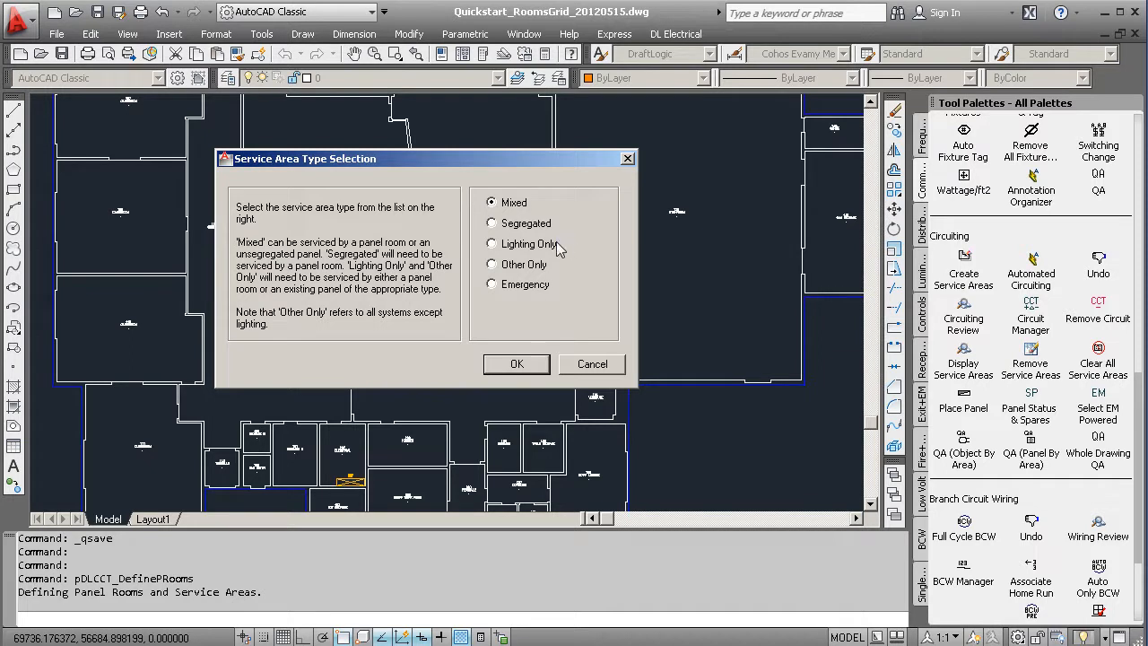
left_click(492, 244)
left_click(513, 364)
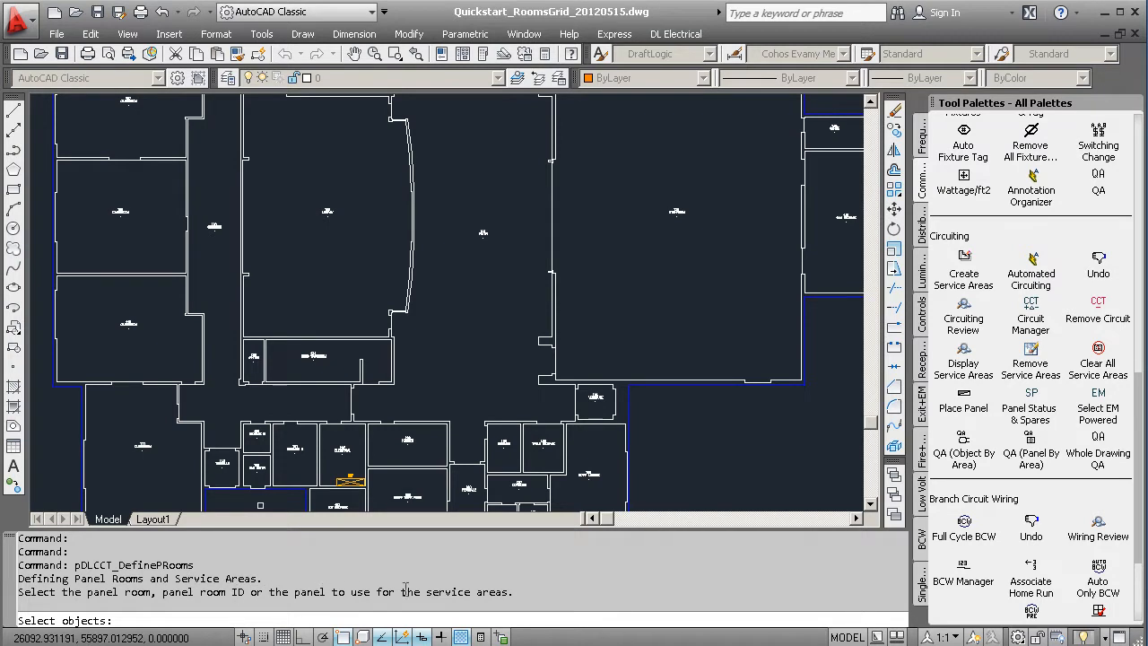
left_click(341, 452)
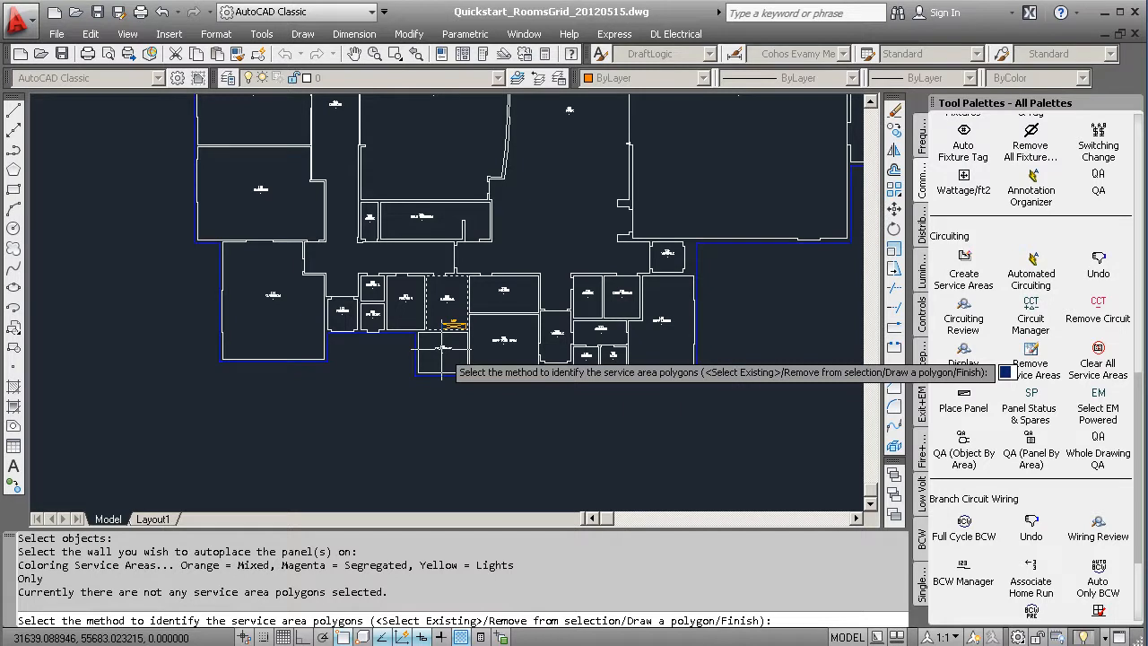
Assign the blue outline polygon around the whole building to the lighting service area and finish its definition.
key("Return")
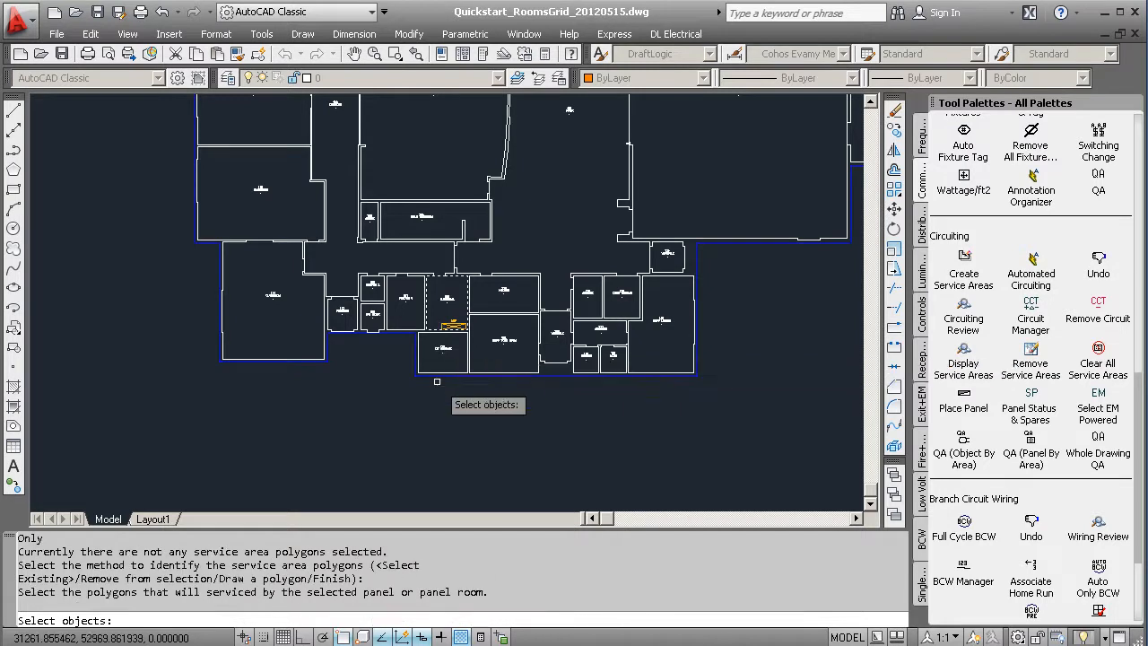
left_click(439, 376)
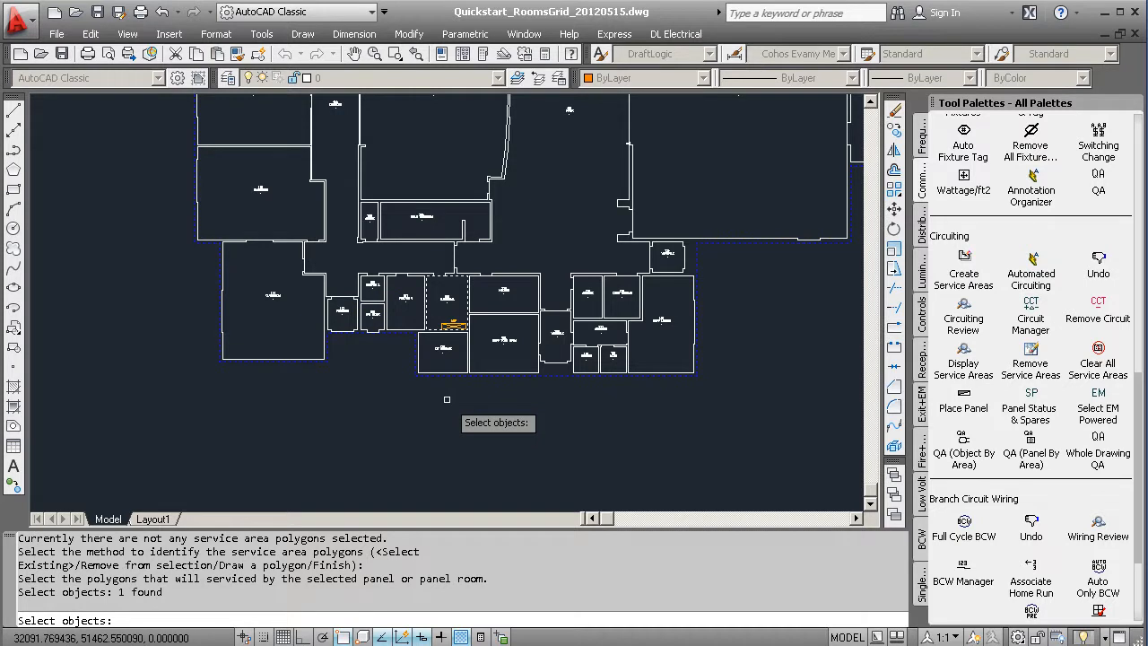
key("Return")
scroll(446, 399, "down", 3)
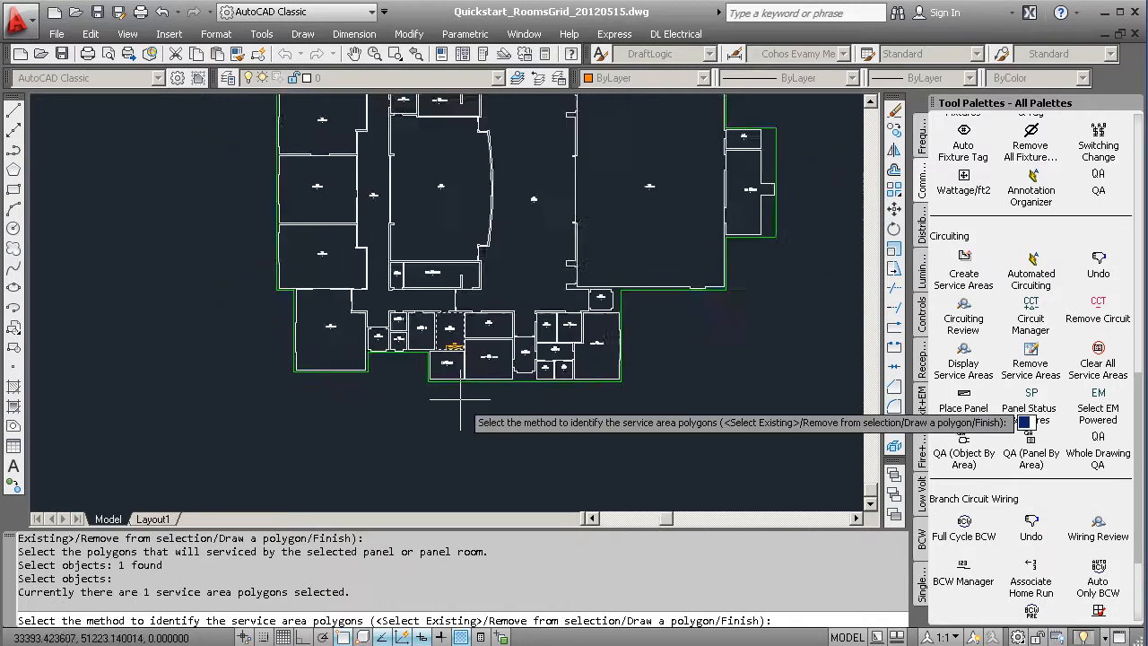
middle_click_drag(455, 344, 449, 361)
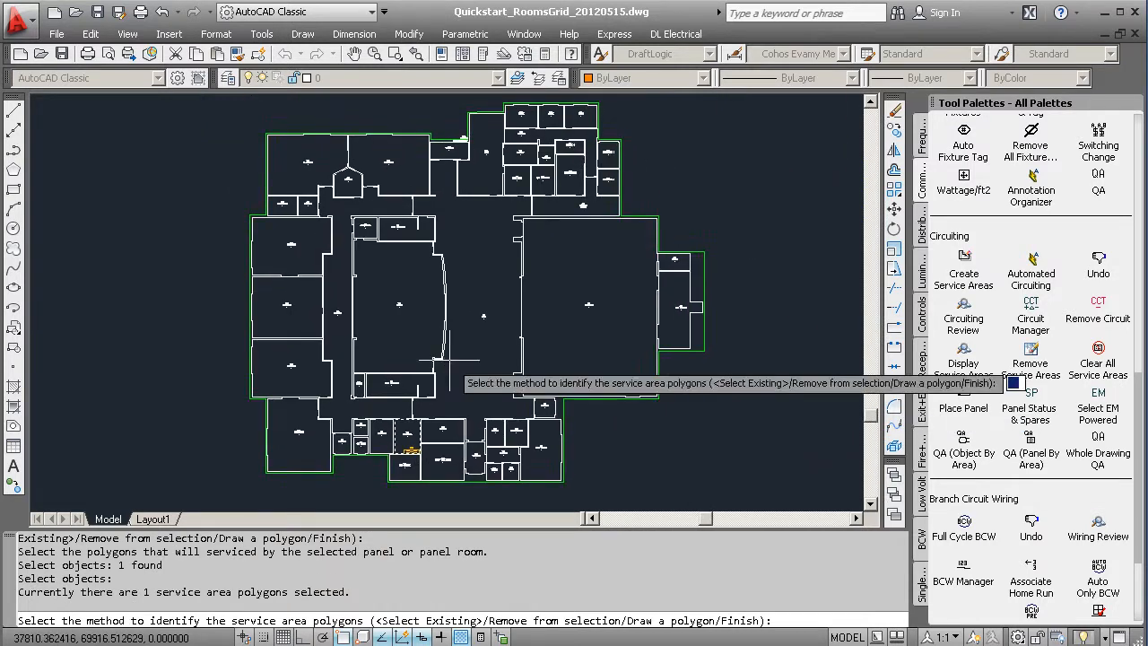
type("F")
key("Return")
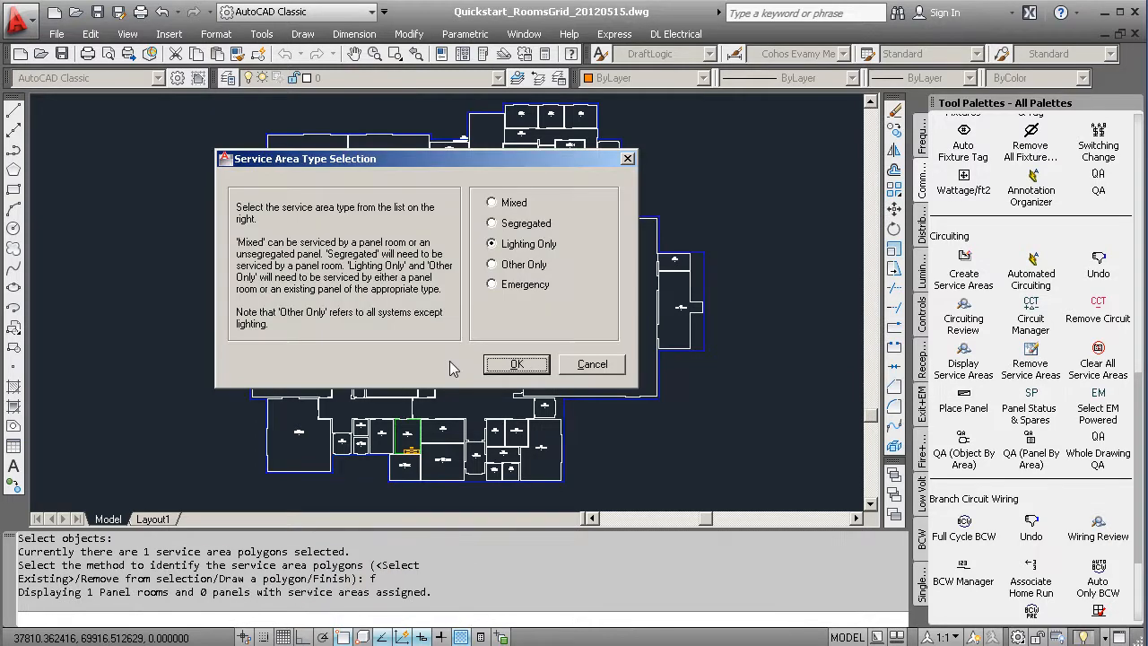
Start an Other Only service area with the same electrical room as its panel room.
left_click(494, 267)
left_click(517, 363)
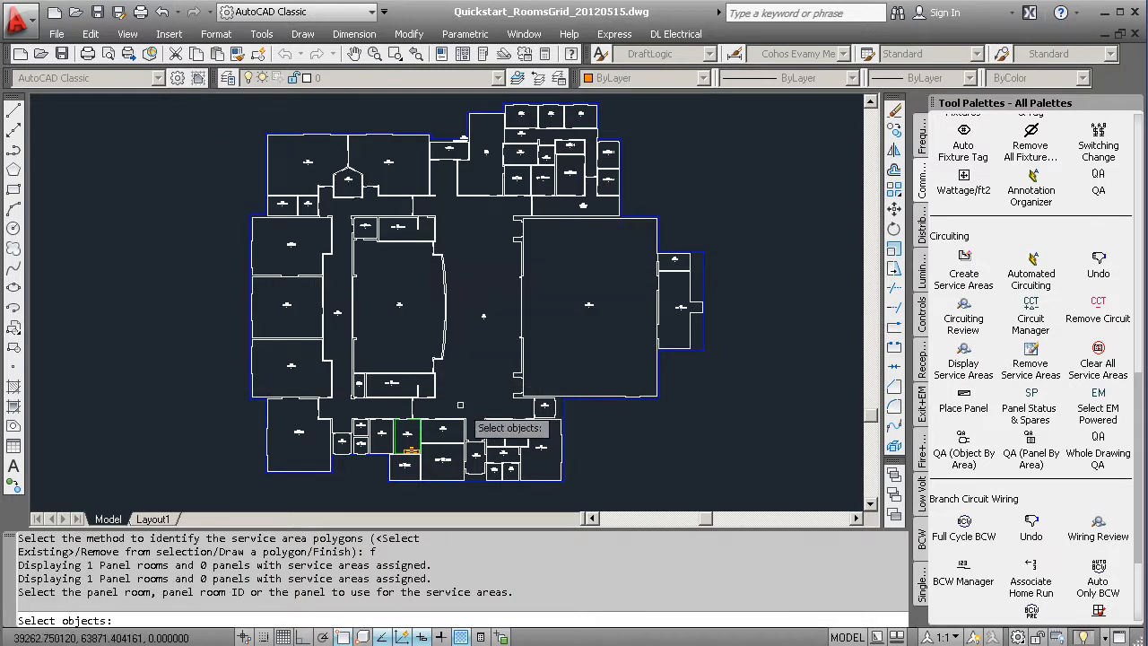
scroll(412, 453, "up", 3)
scroll(394, 446, "up", 2)
left_click(371, 433)
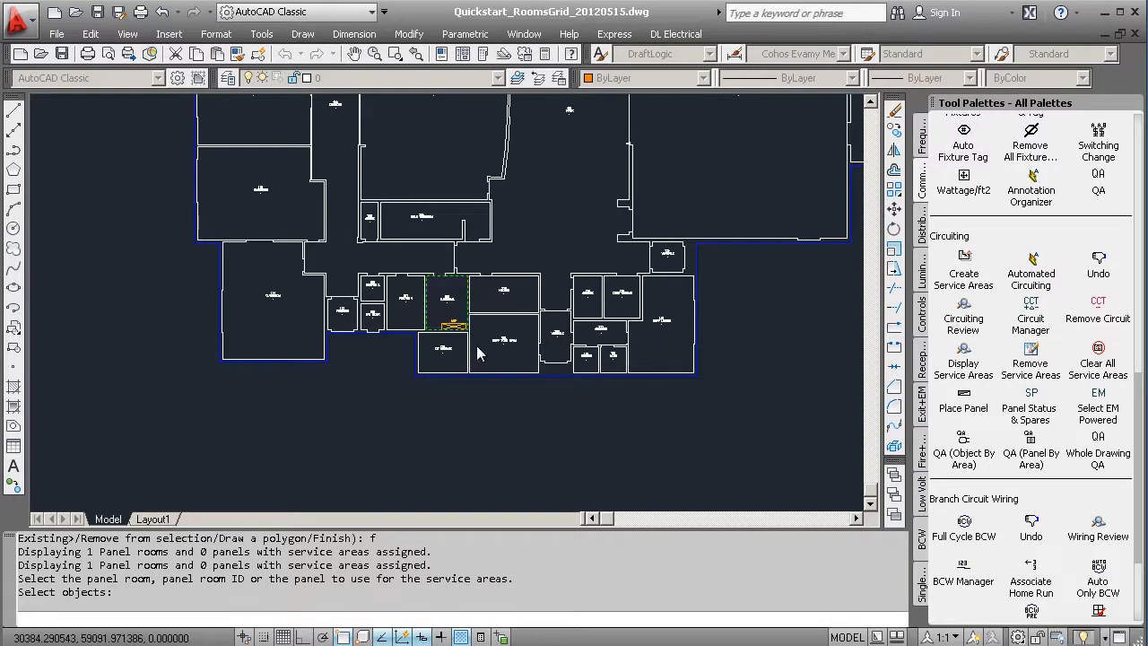
key("Return")
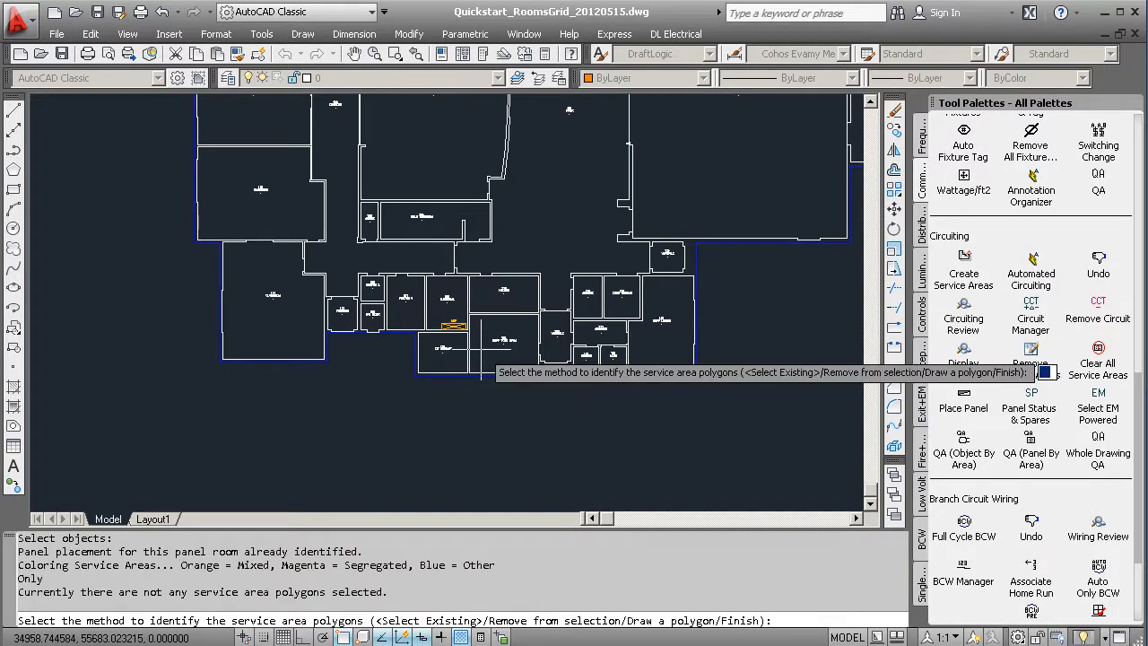
Select the existing room polygons across the south end of the building, including the lower-left classroom, washroom block and east vestibule.
key("Return")
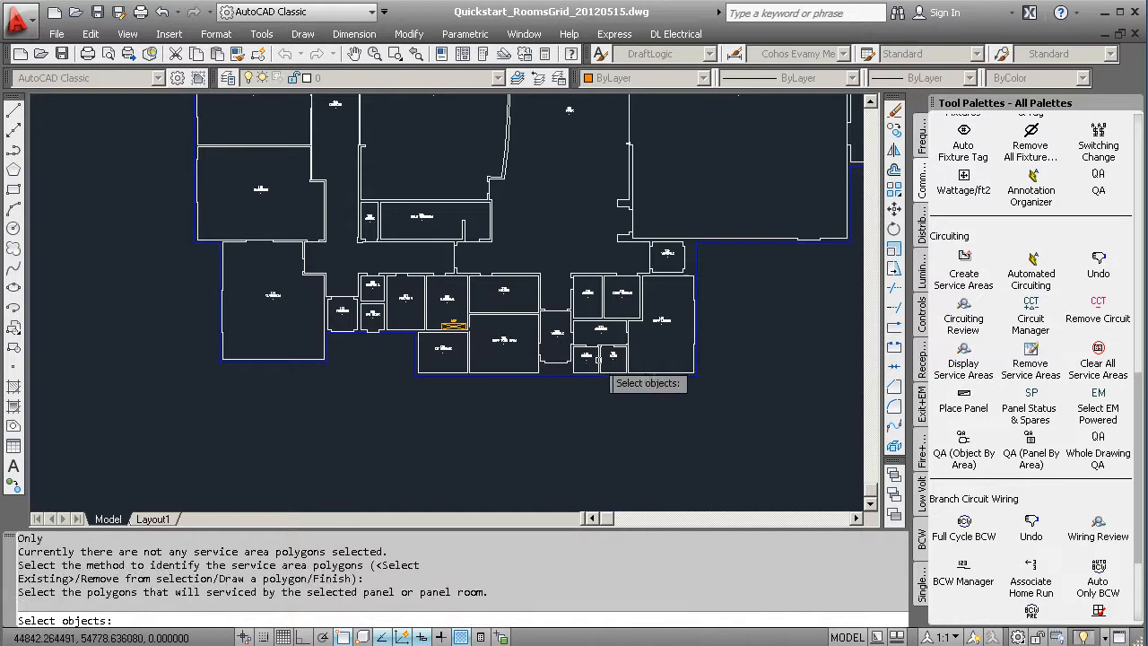
left_click(662, 359)
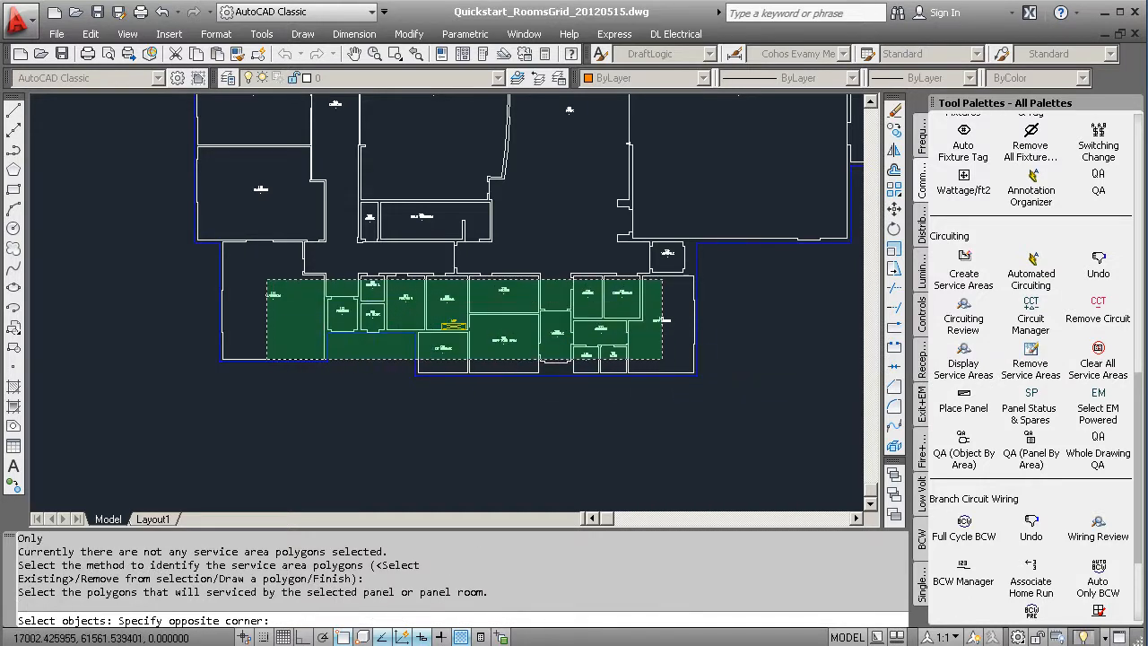
left_click(267, 280)
left_click(359, 257)
left_click(266, 220)
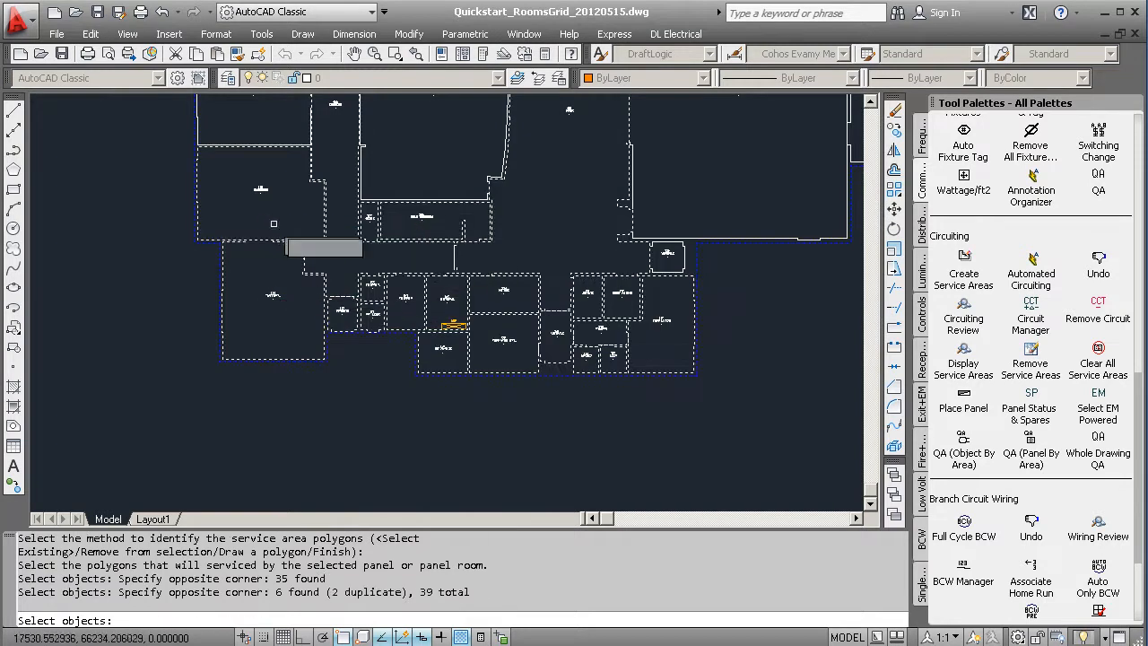
left_click(671, 286)
left_click(643, 266)
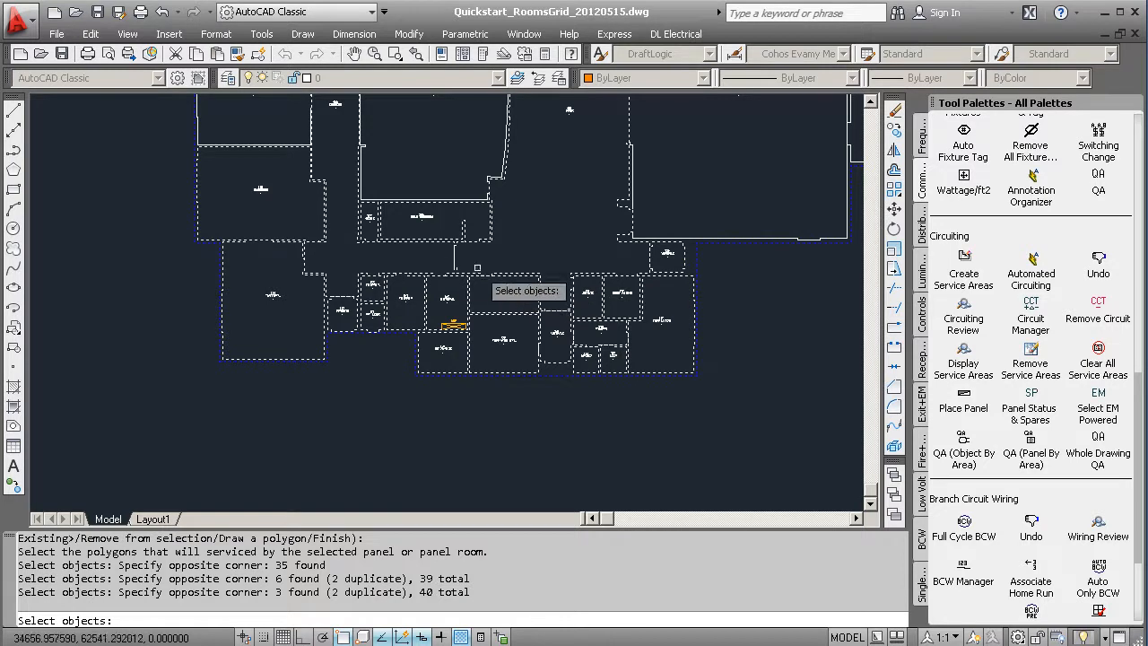
Deselect the west corridor and kitchen polygons from the selection and accept the remaining polygons as the service area.
middle_click_drag(331, 201, 377, 330)
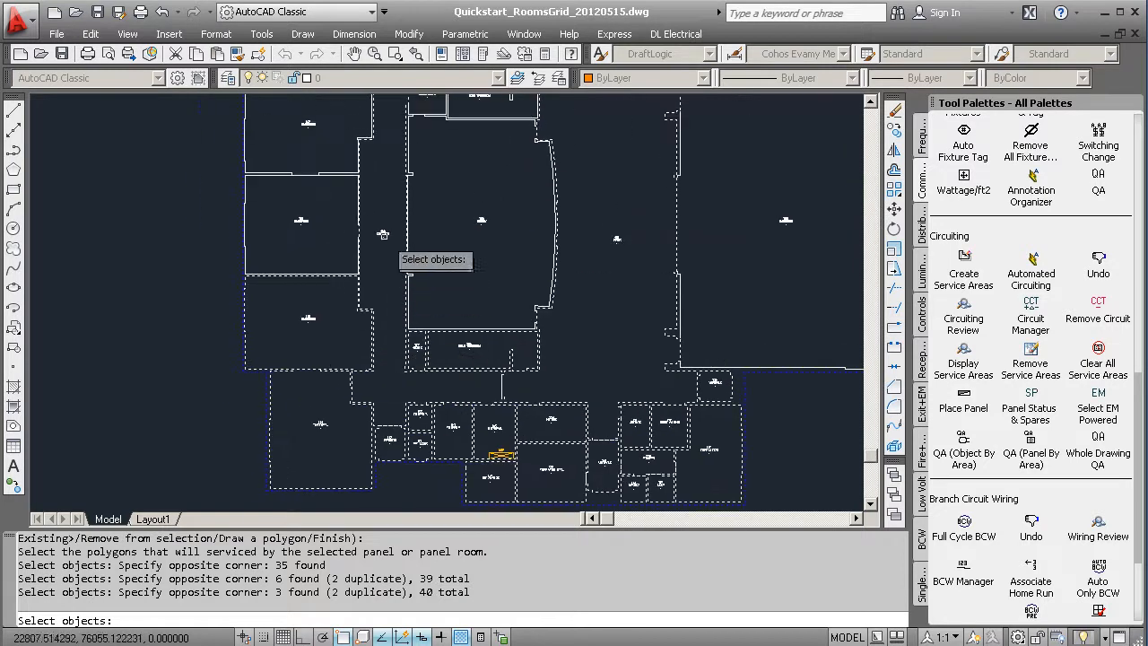
left_click(363, 194, "shift")
left_click(389, 407, "shift")
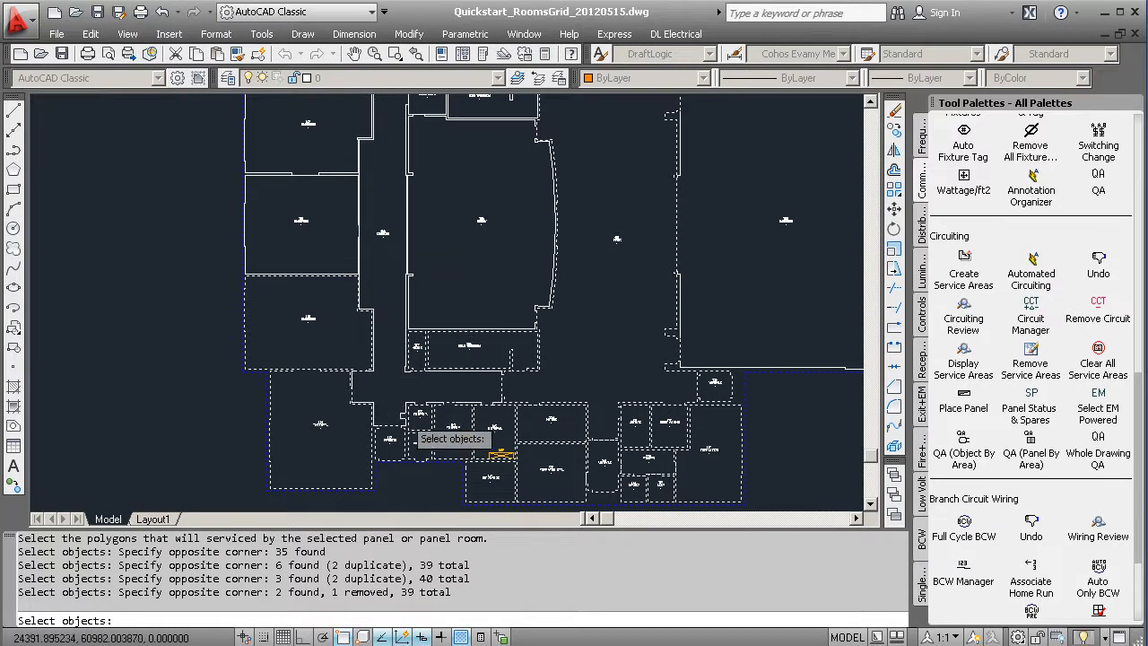
scroll(543, 438, "up", 5)
scroll(543, 438, "up", 4)
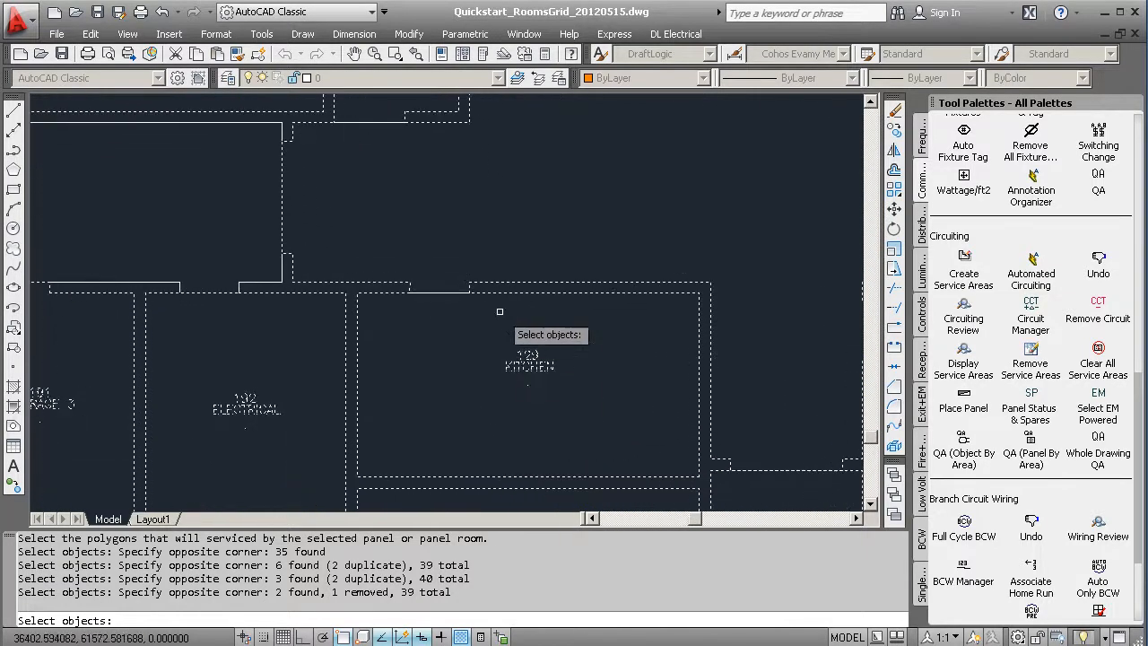
left_click(506, 294, "shift")
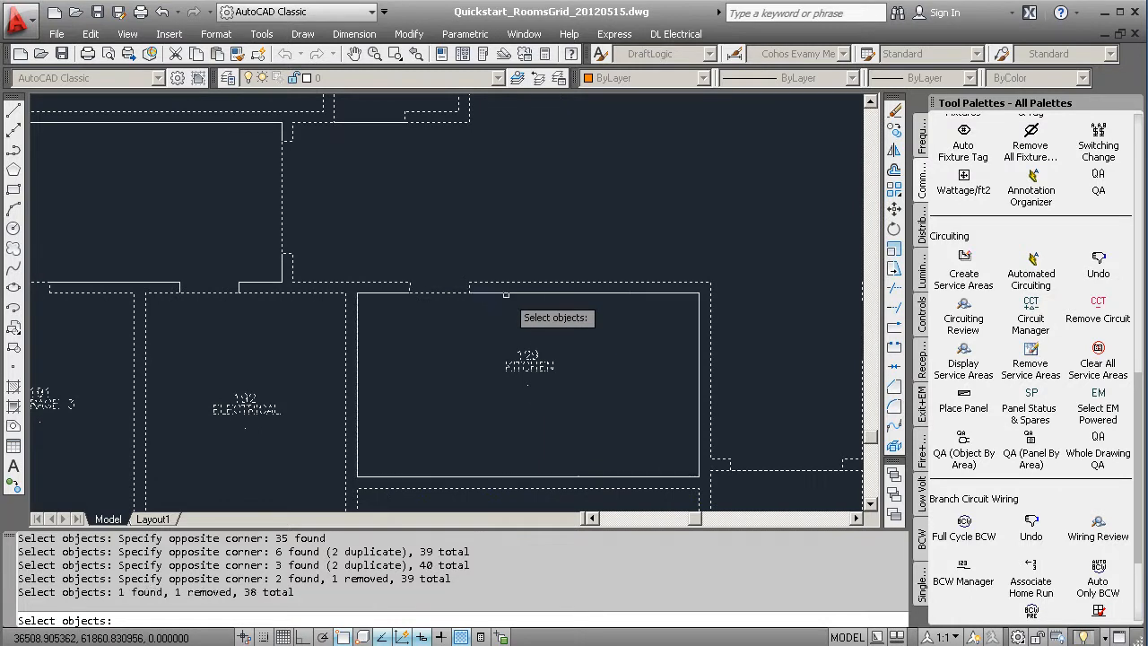
scroll(592, 426, "down", 3)
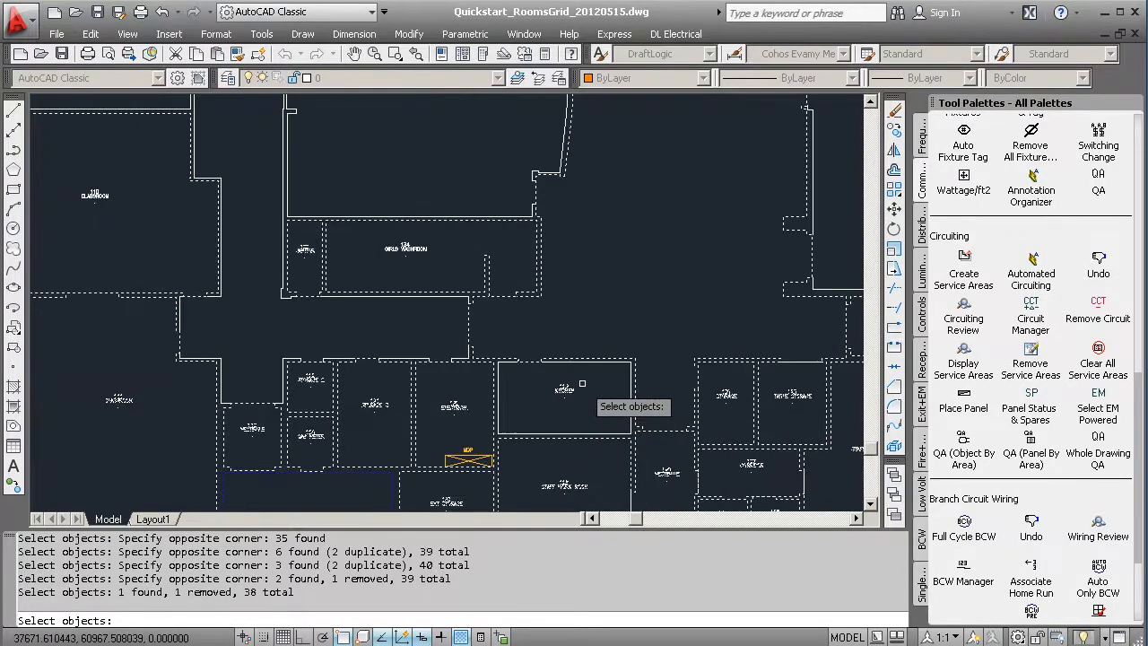
scroll(549, 291, "down", 3)
key("Return")
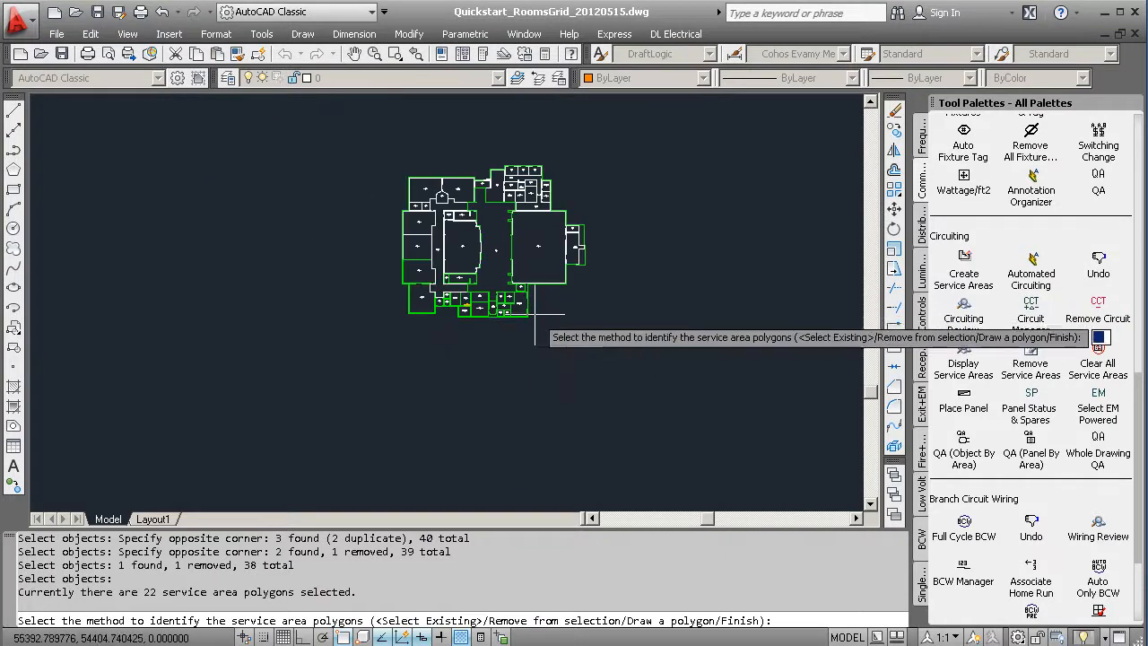
Remove the outline polygon around the whole building from the service area selection.
scroll(518, 285, "up", 4)
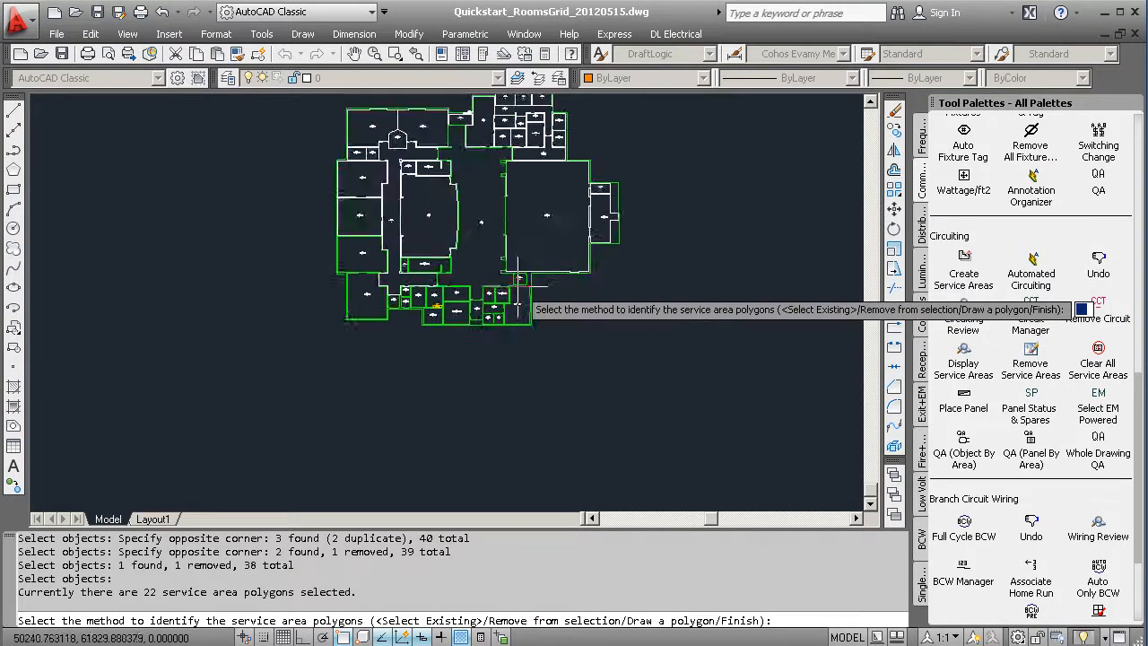
scroll(450, 351, "up", 3)
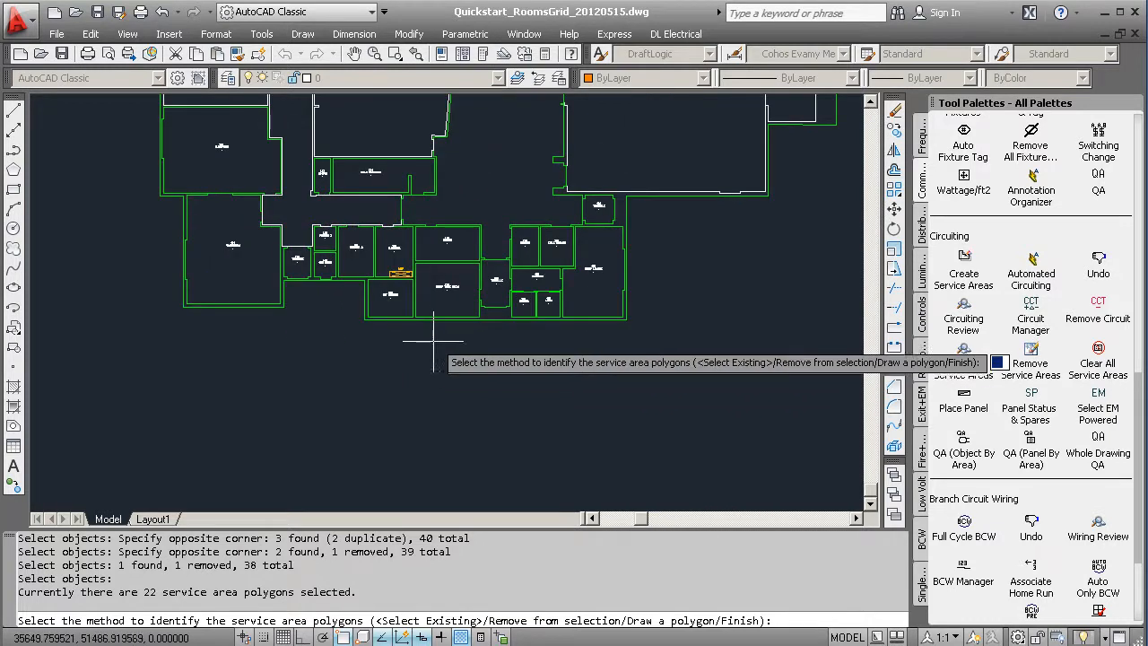
middle_click_drag(481, 270, 457, 394)
scroll(457, 394, "up", 1)
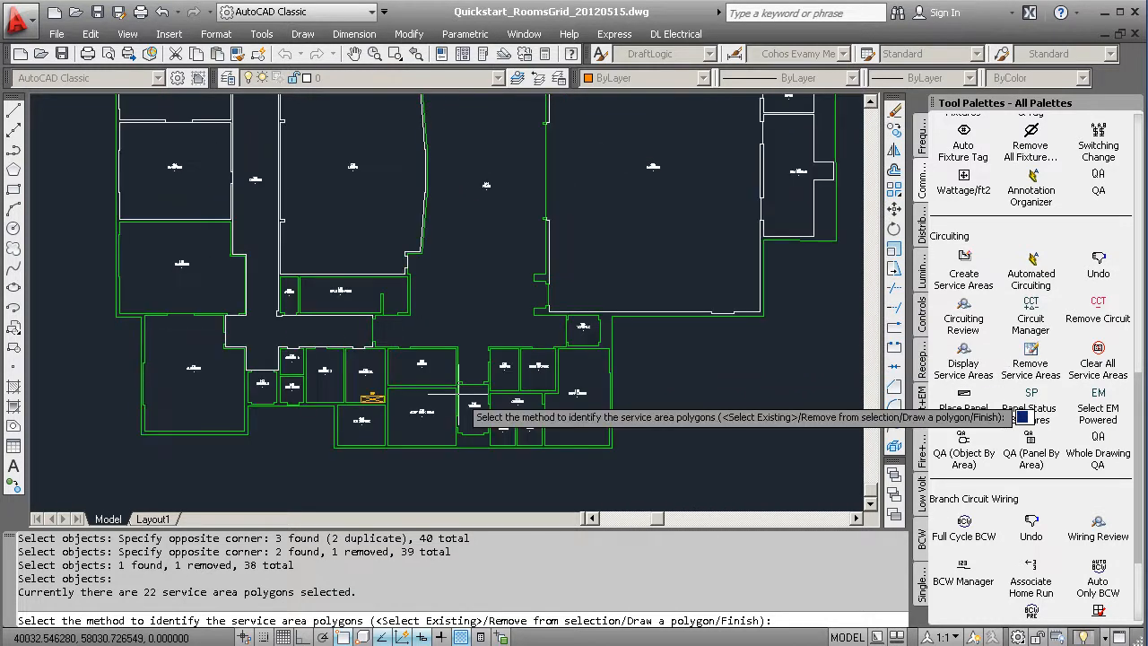
scroll(457, 260, "down", 1)
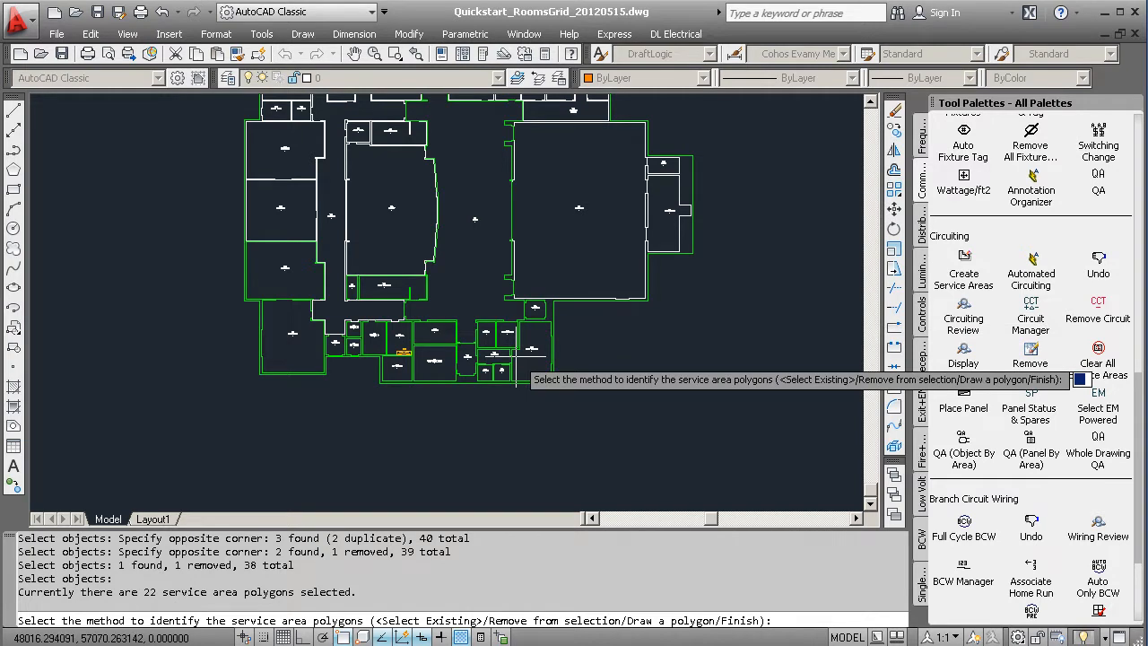
scroll(442, 395, "up", 3)
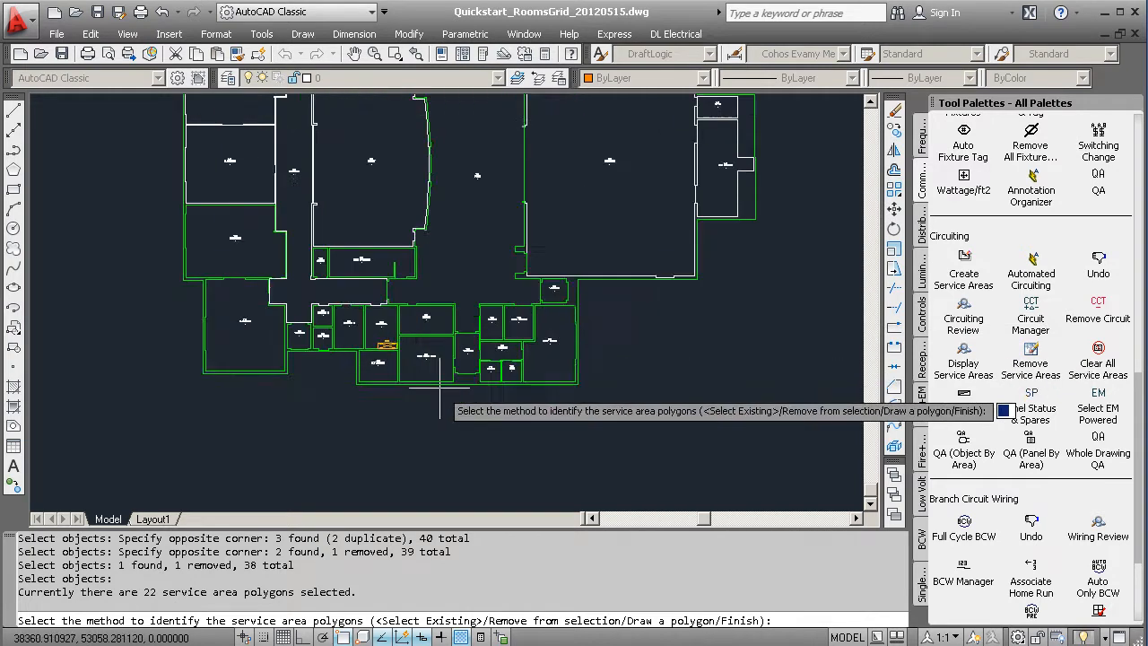
scroll(442, 395, "up", 1)
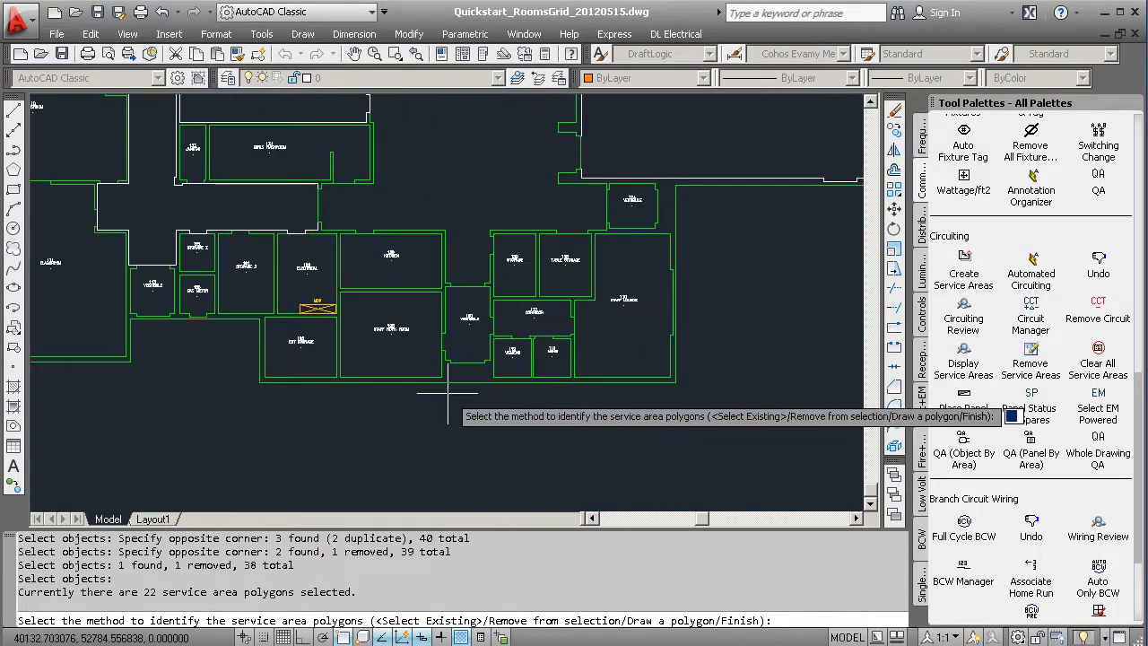
key("Return")
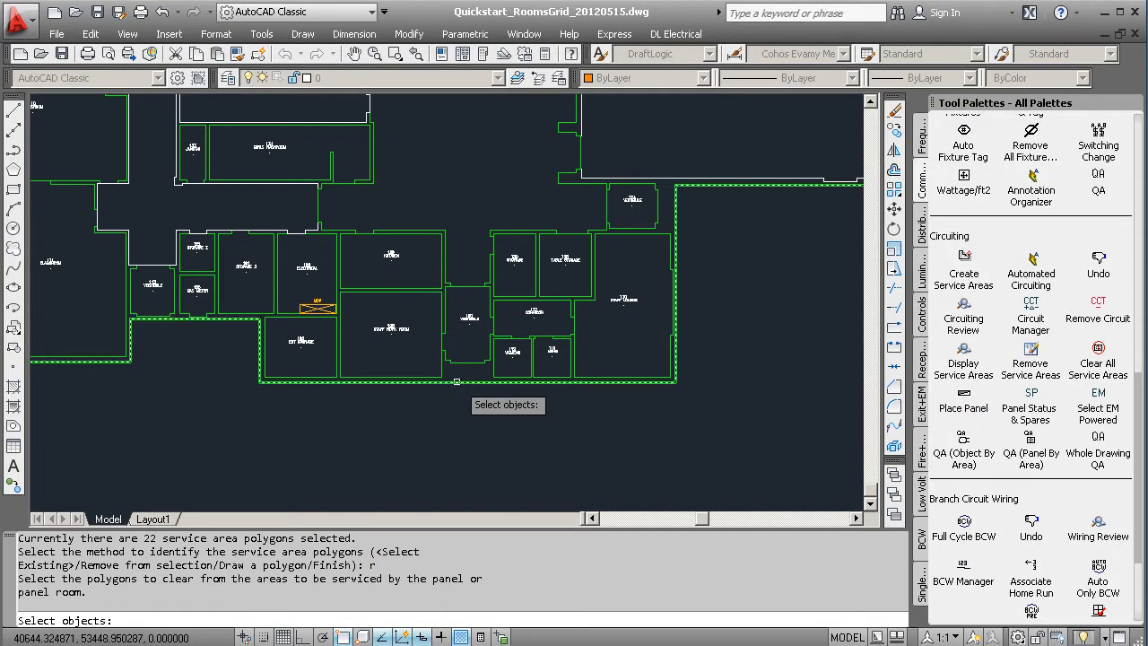
left_click(456, 386)
key("Return")
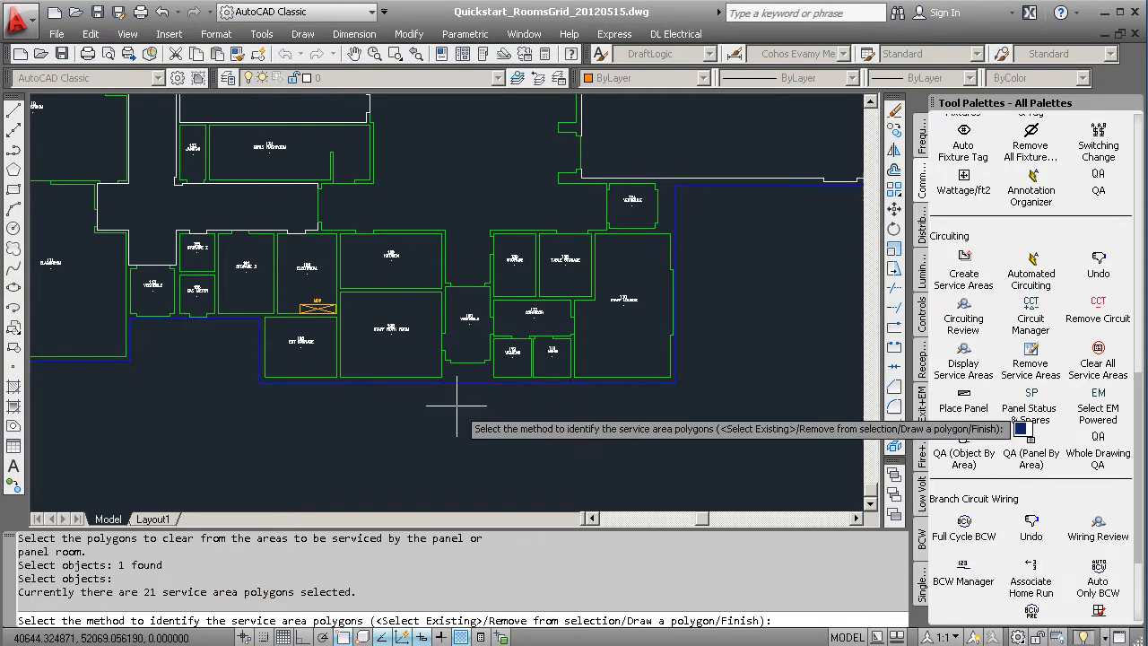
Remove the large central hall and kitchen polygons from the service area selection and finish its definition.
scroll(455, 419, "down", 2)
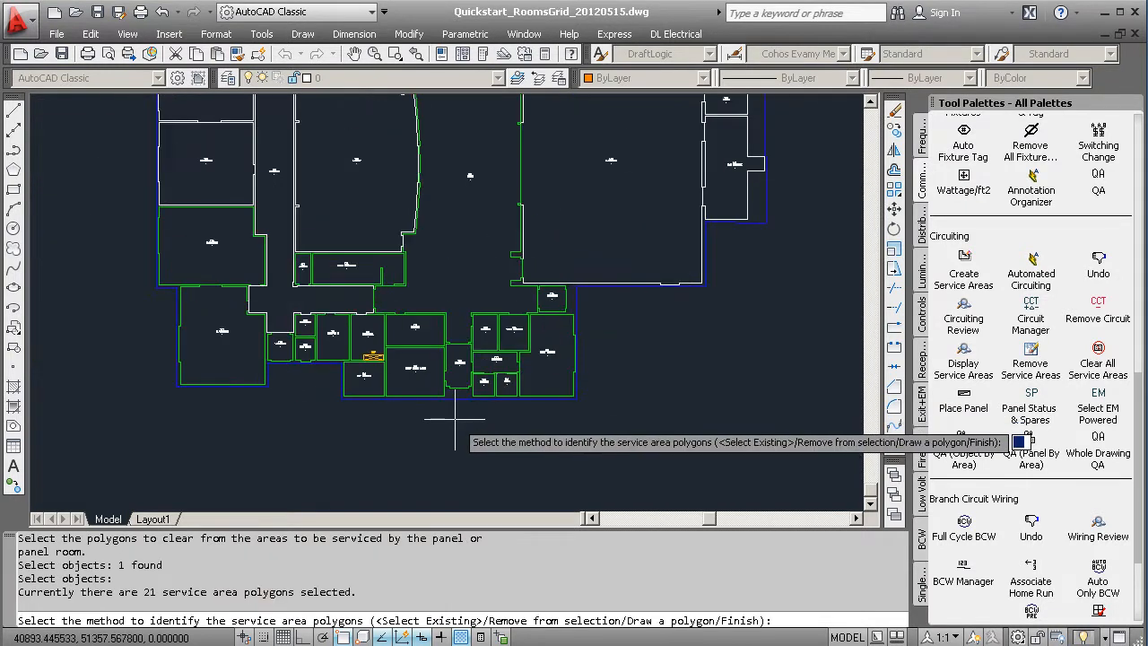
scroll(454, 344, "down", 1)
middle_click_drag(461, 246, 459, 326)
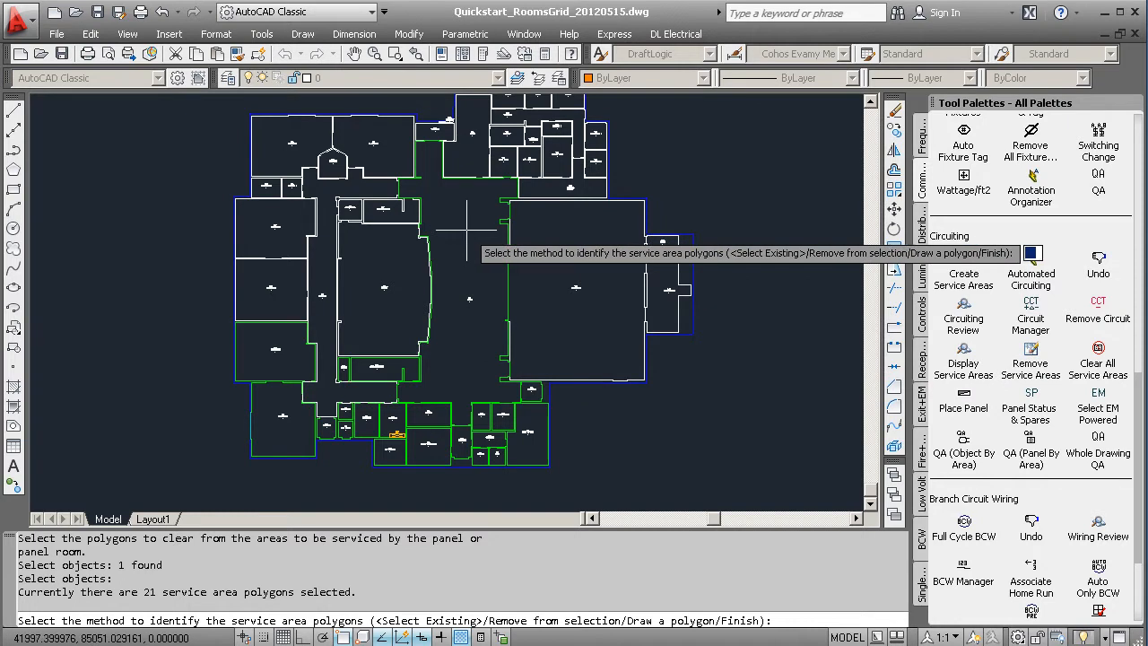
key("Return")
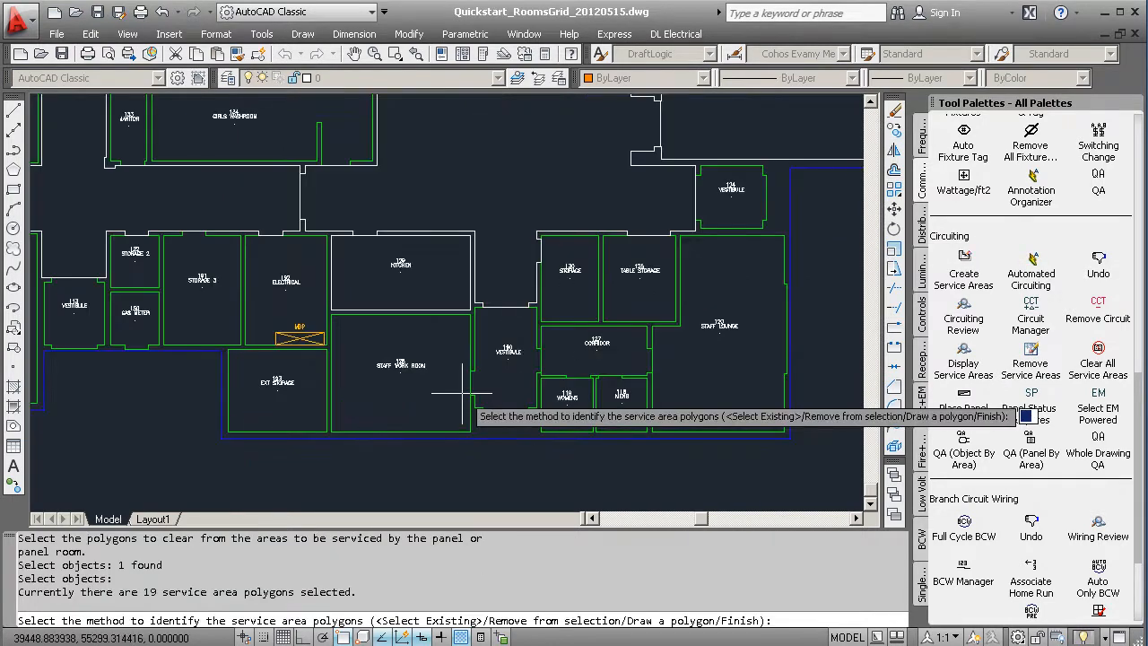
type("f")
key("Return")
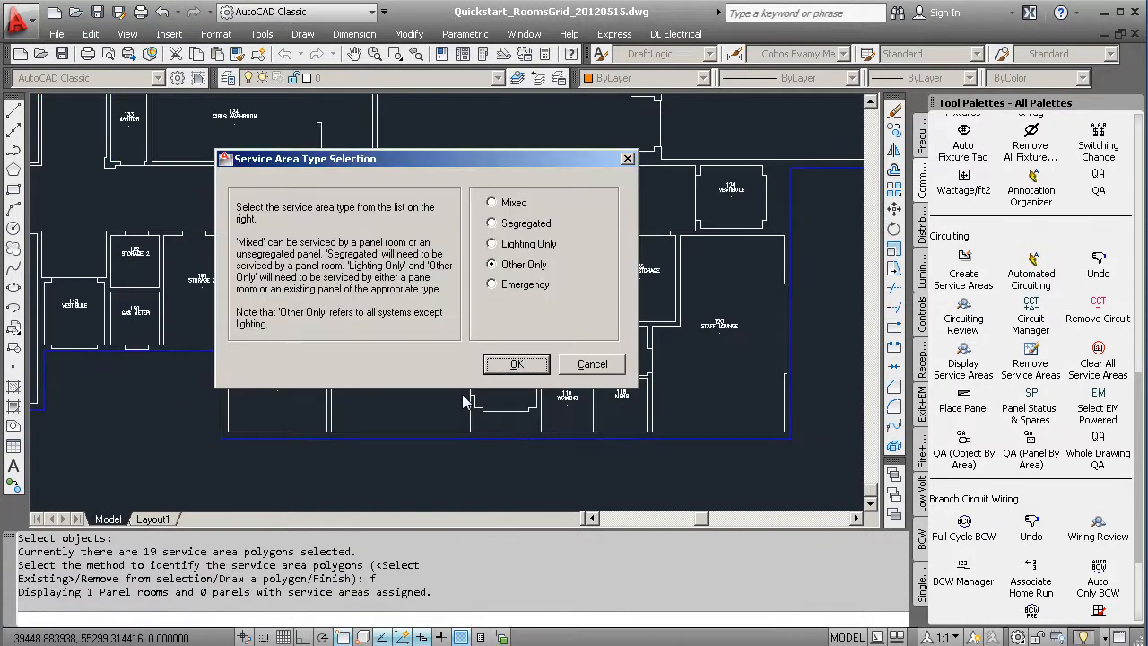
Start an Other Only service area with Work Room 176 as the panel room and its north wall for panel autoplacement.
left_click(515, 364)
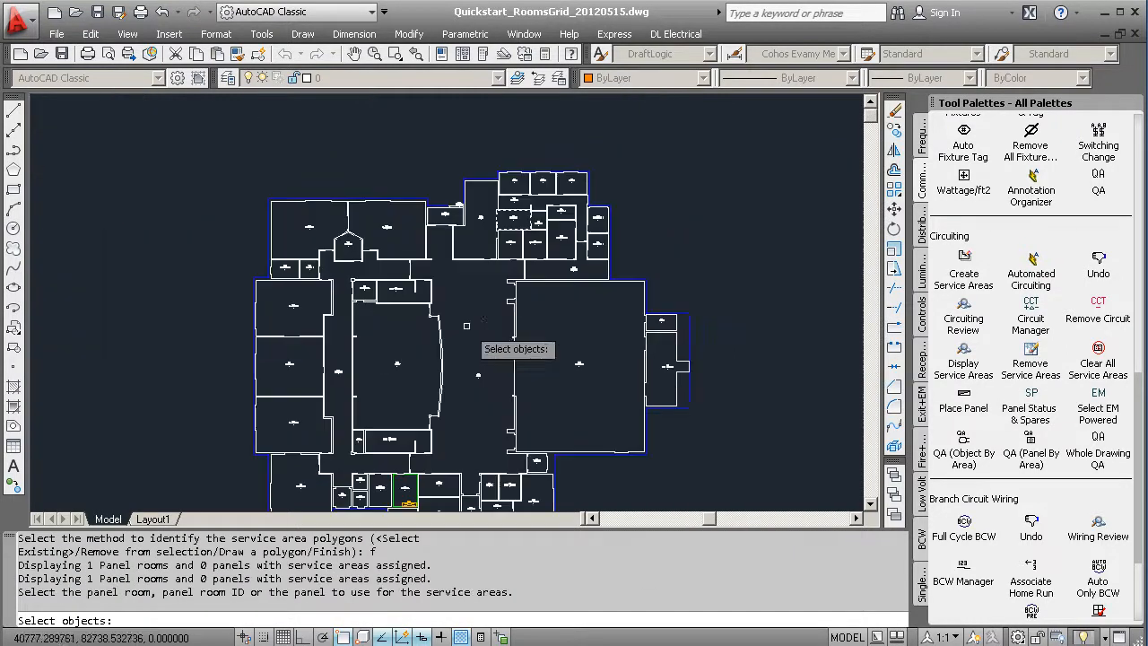
scroll(482, 219, "up", 3)
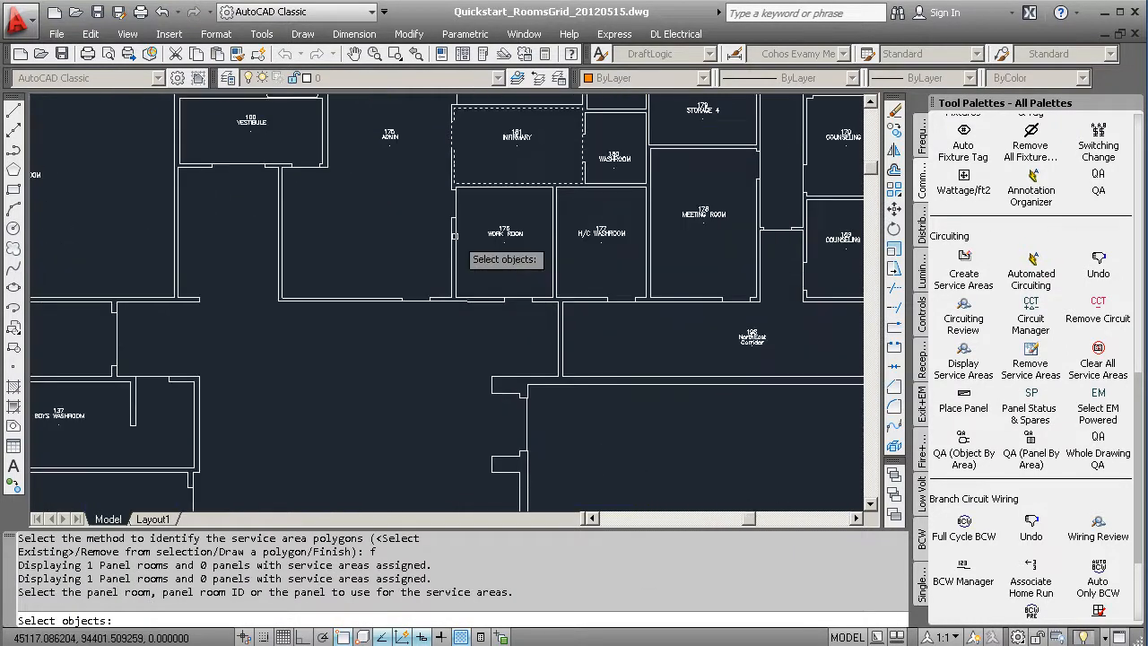
left_click(454, 236)
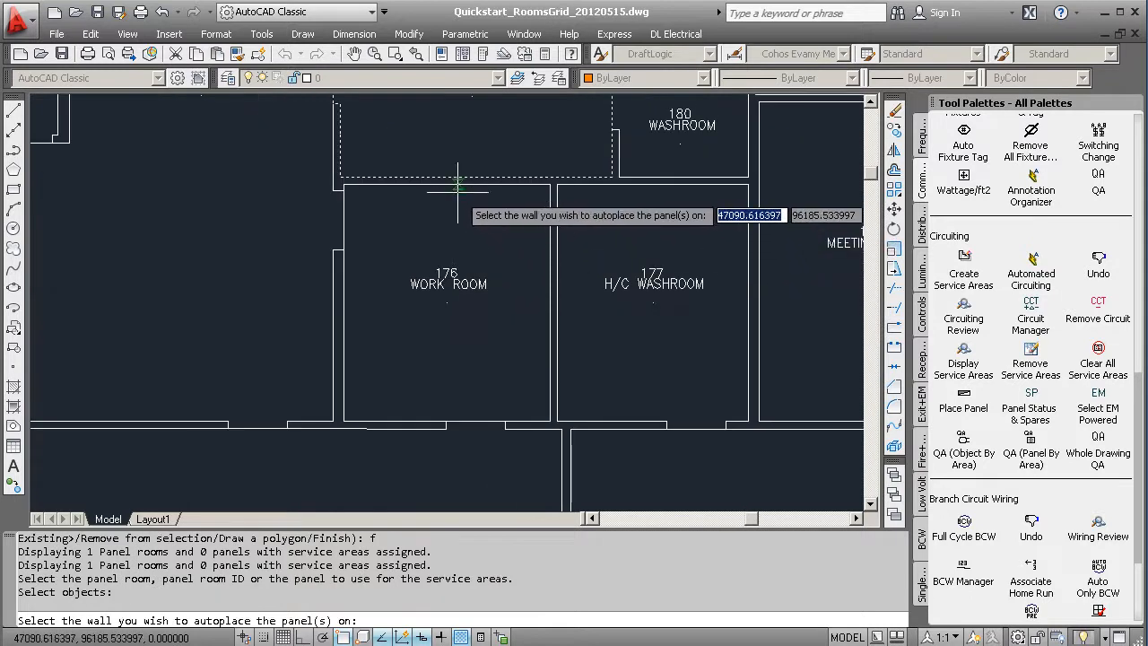
left_click(457, 193)
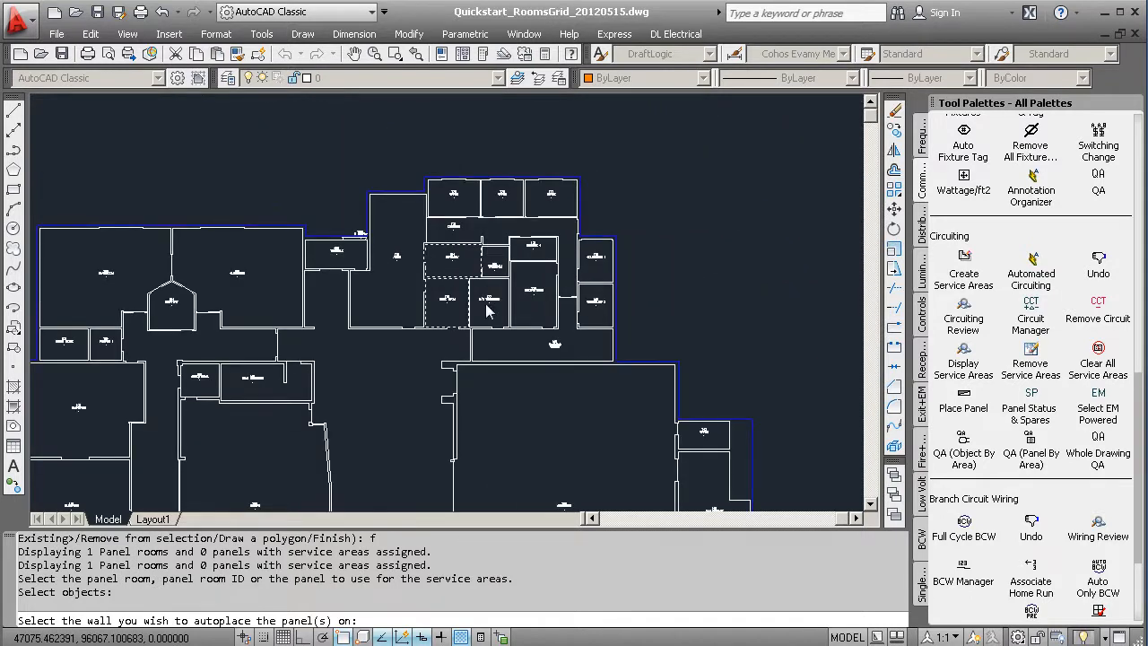
Select the existing polygons of the northeast admin block, including the offices, counseling rooms, washrooms, meeting room and northeast corridor.
key("Return")
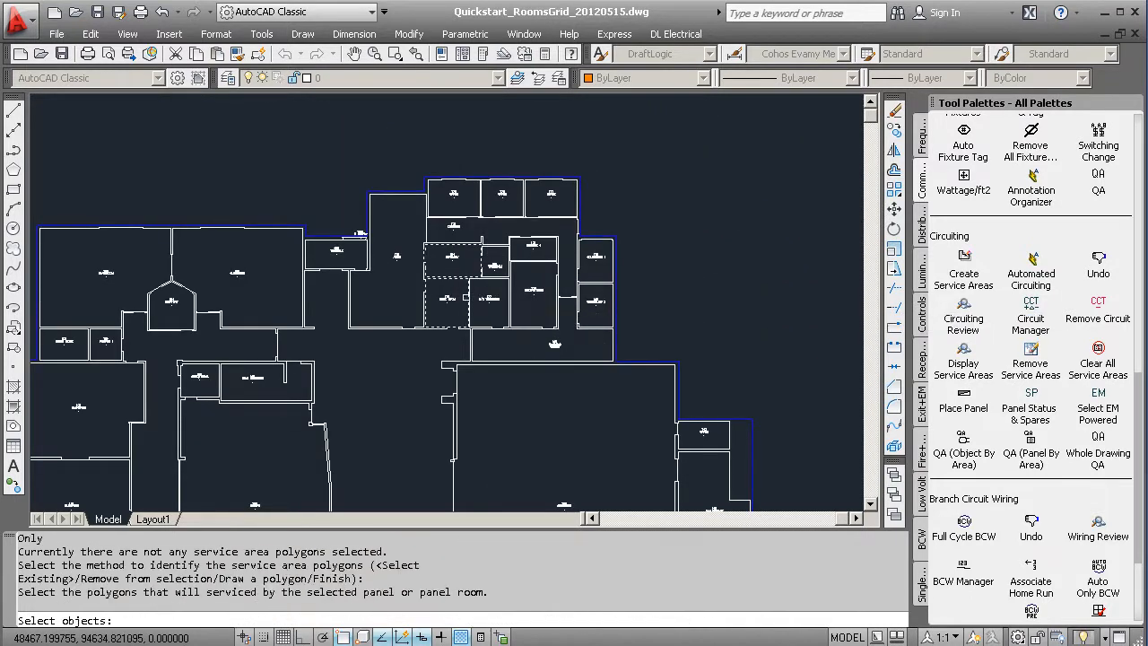
left_click(597, 347)
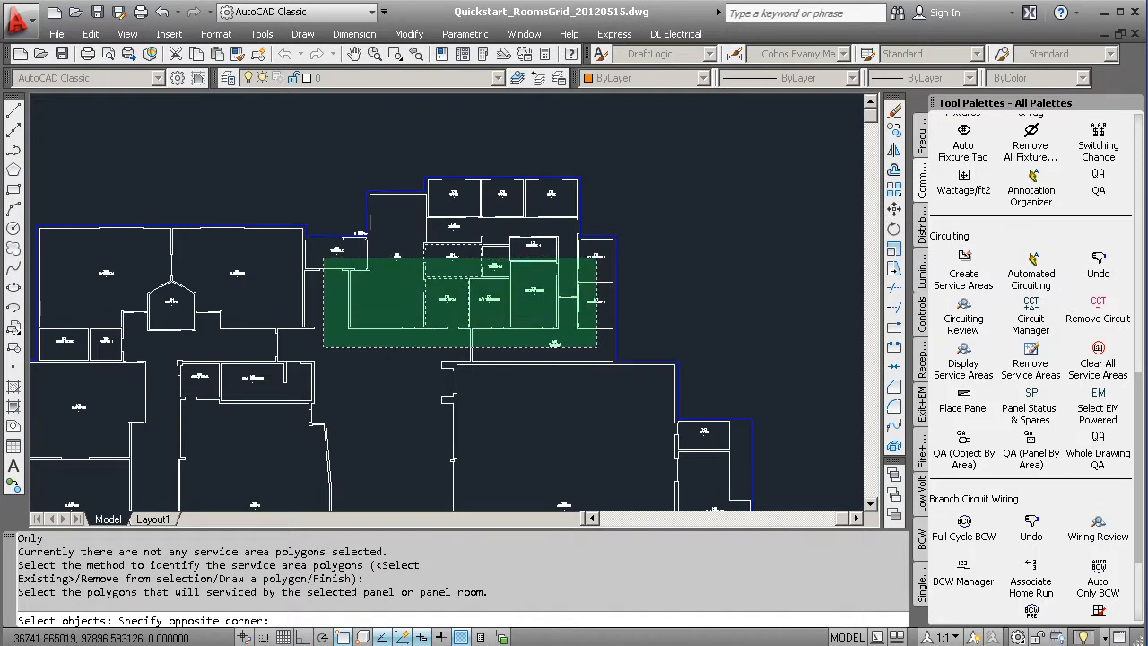
left_click(323, 259)
left_click(545, 251)
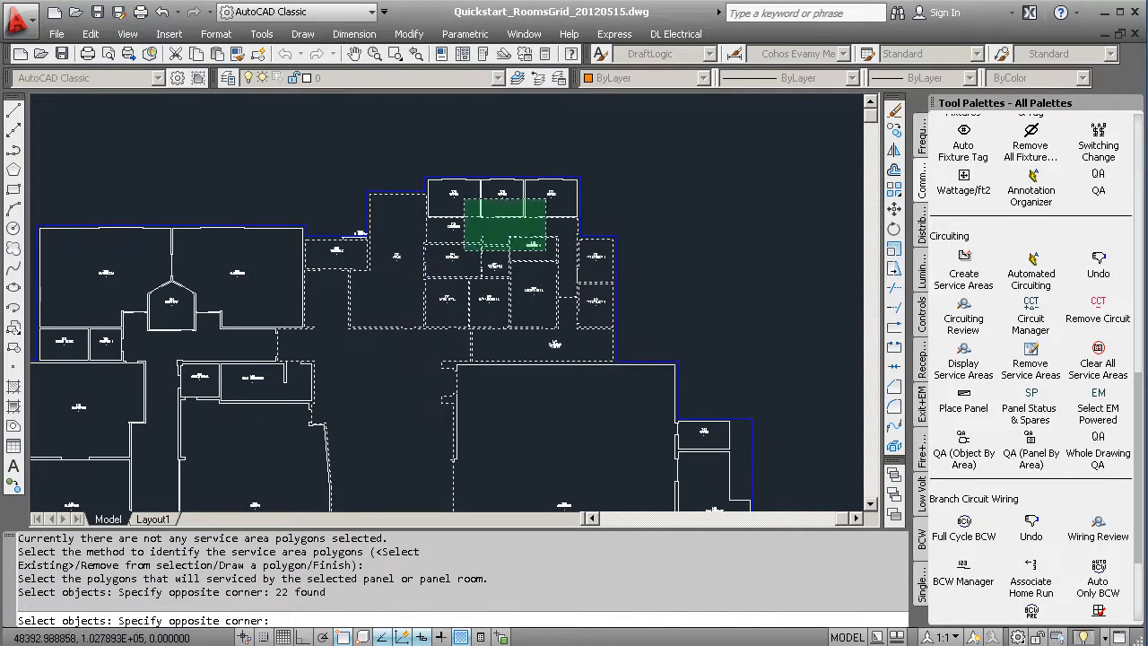
left_click(465, 199)
Deselect the large central hall polygon, accept the remaining polygons and finish the Work Room service area.
mouse_move(376, 422)
middle_mouse_down()
mouse_move(311, 329)
mouse_move(333, 377)
middle_mouse_up()
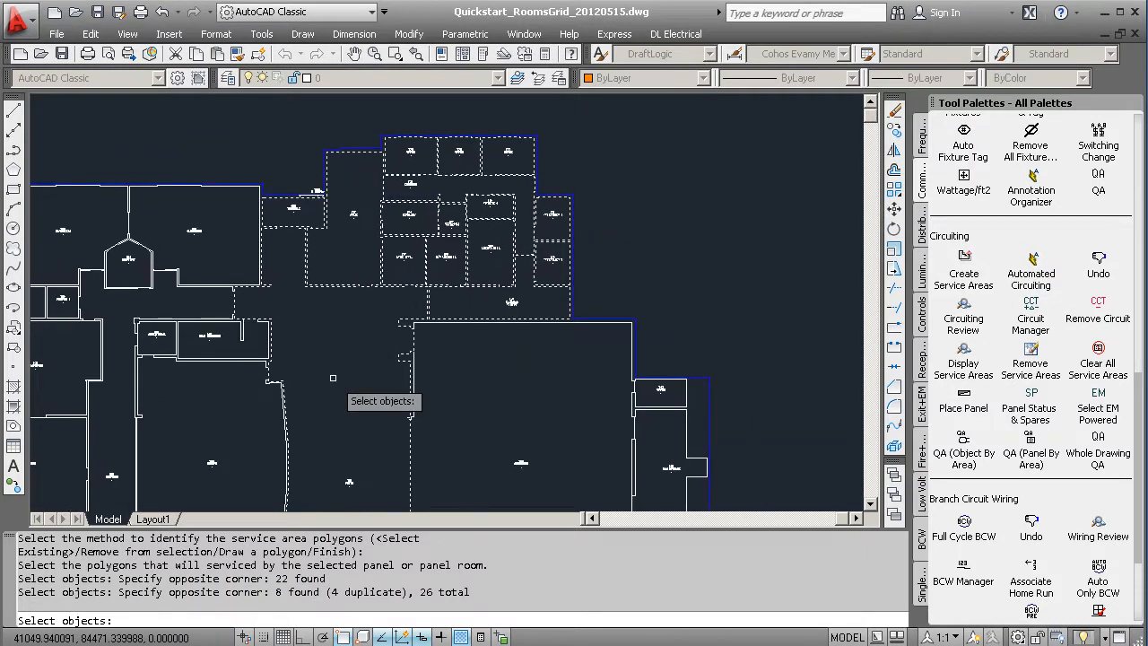
left_click(269, 299)
left_click(262, 281, "shift")
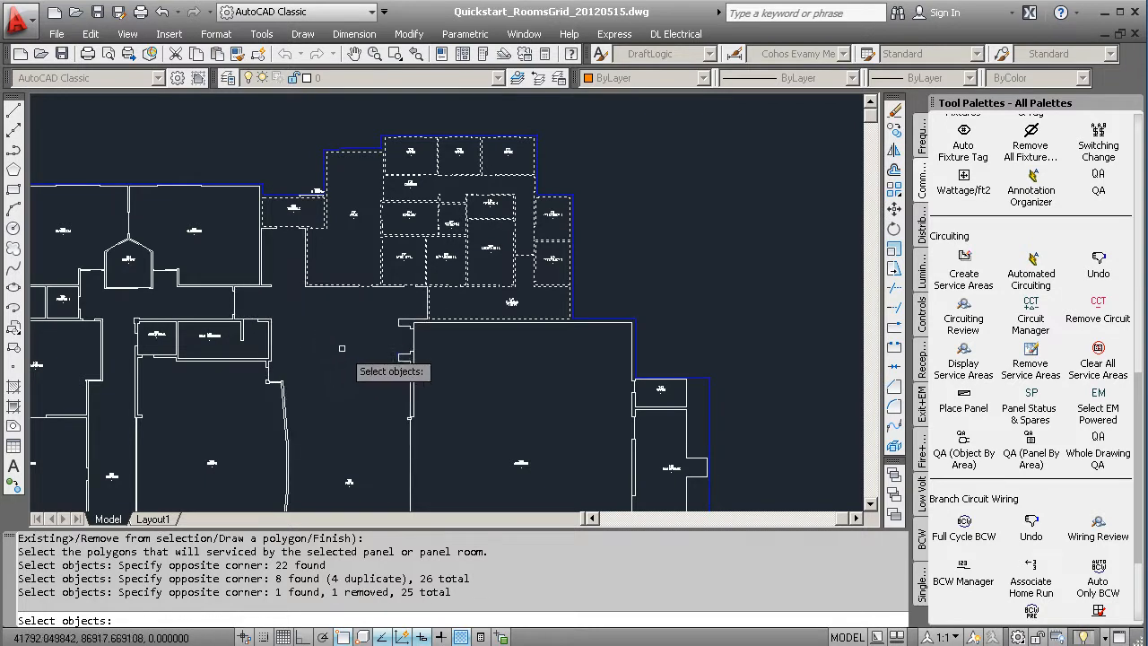
key("Return")
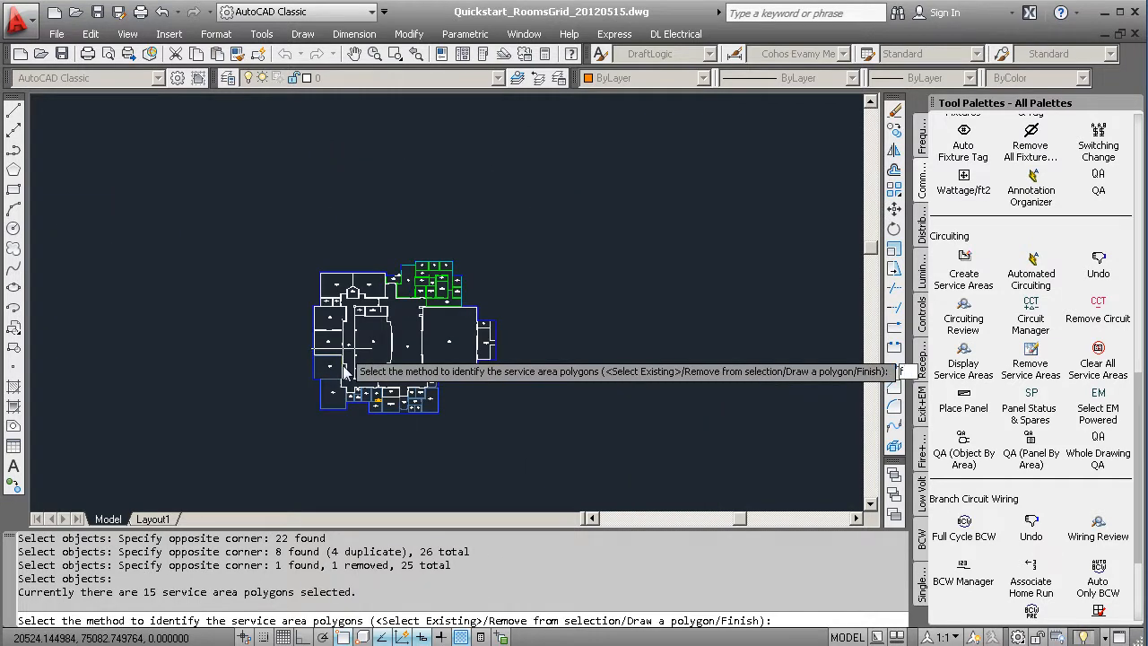
type("f")
key("Return")
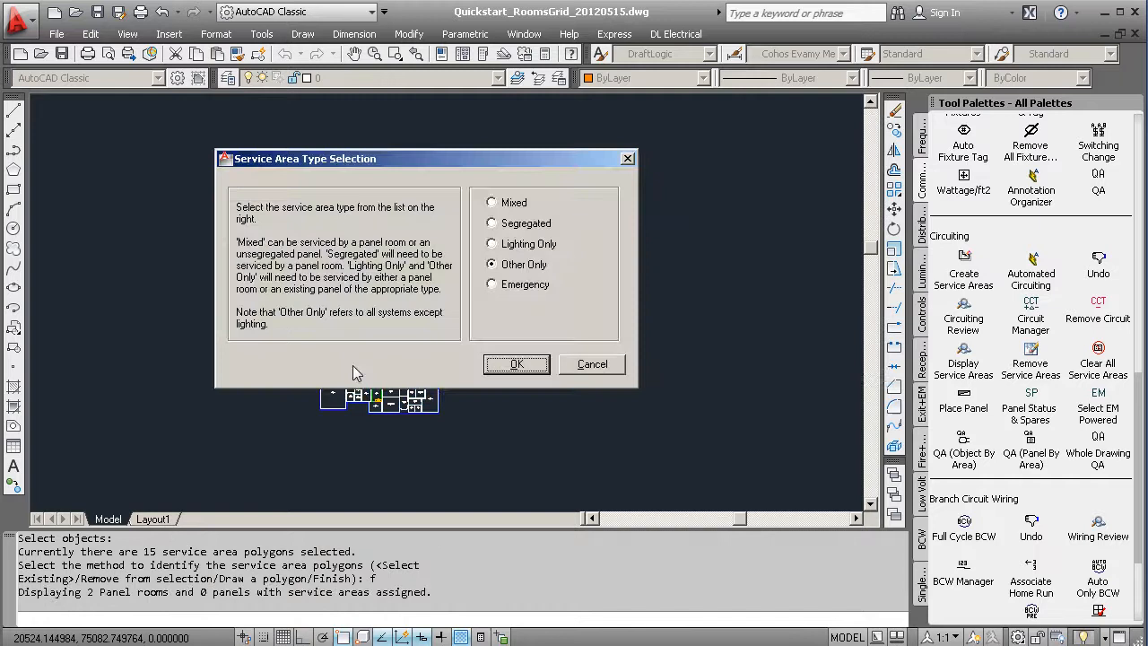
Start an Other Only service area with Gym Storage as the panel room, autoplacing its panels on the wall shared with the gymnasium.
left_click(516, 363)
scroll(489, 363, "up", 5)
scroll(481, 355, "up", 8)
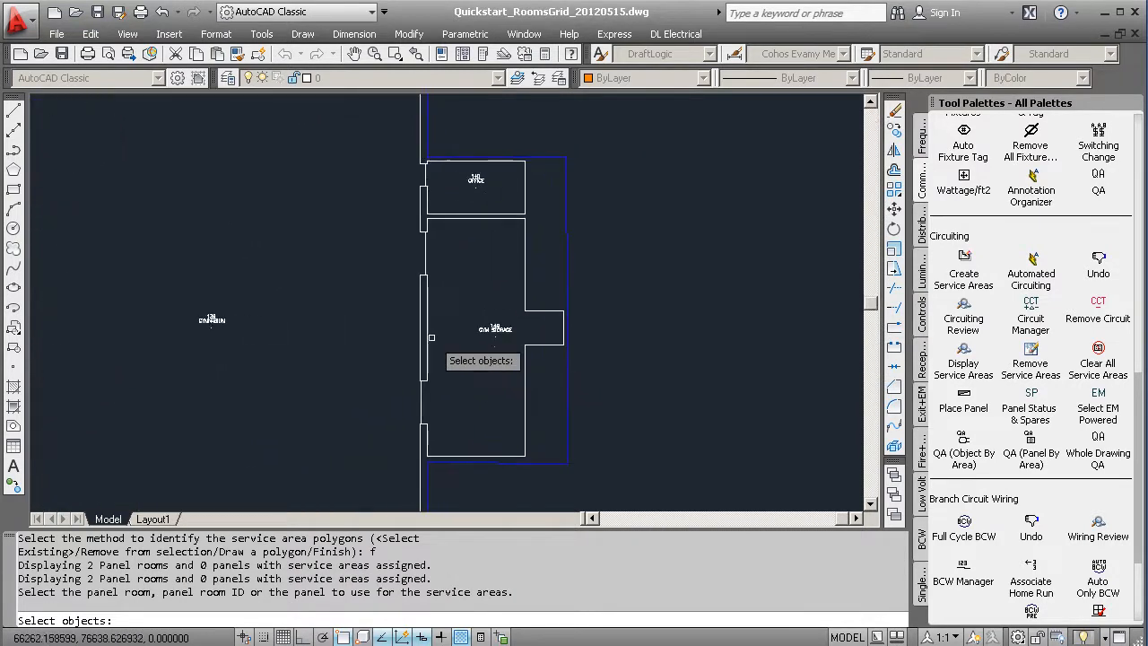
left_click(430, 341)
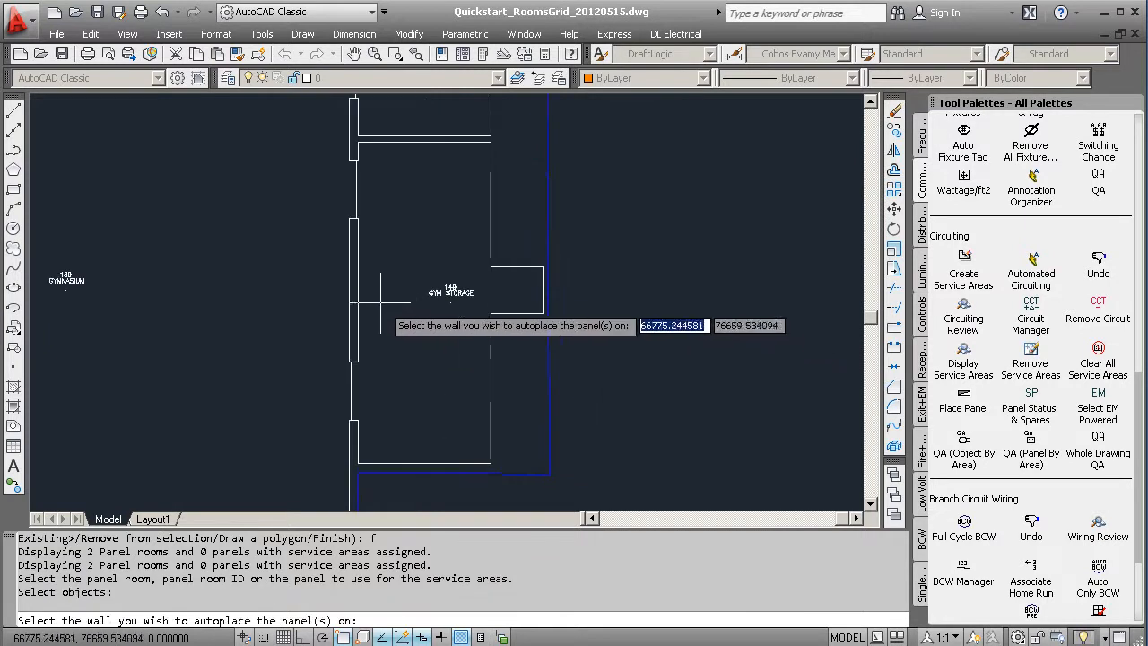
scroll(385, 307, "down", 5)
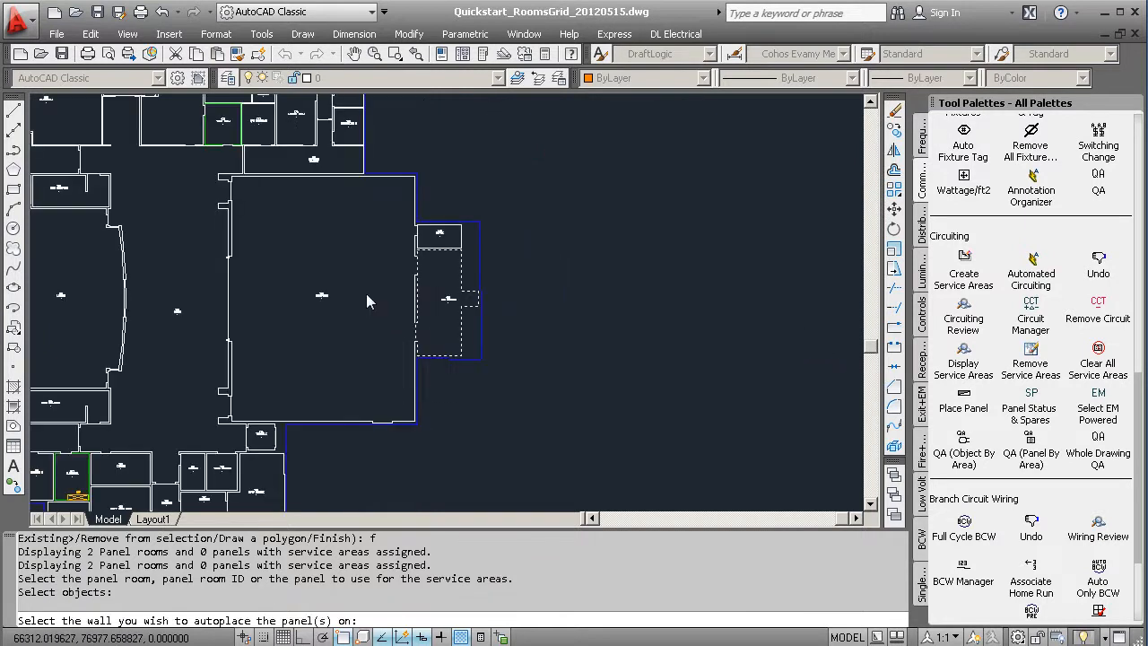
left_click(395, 337)
Select the existing gymnasium, office, gym storage and central hall polygons for the Gym Storage service area.
middle_click_drag(360, 362, 613, 343)
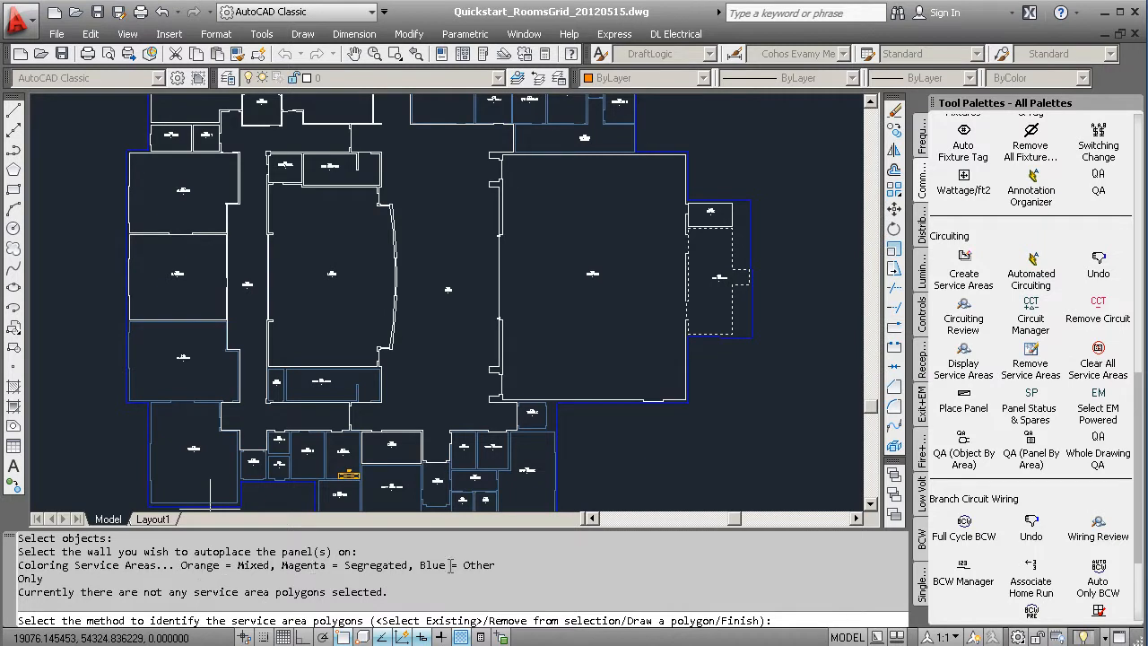
middle_click_drag(435, 223, 397, 372)
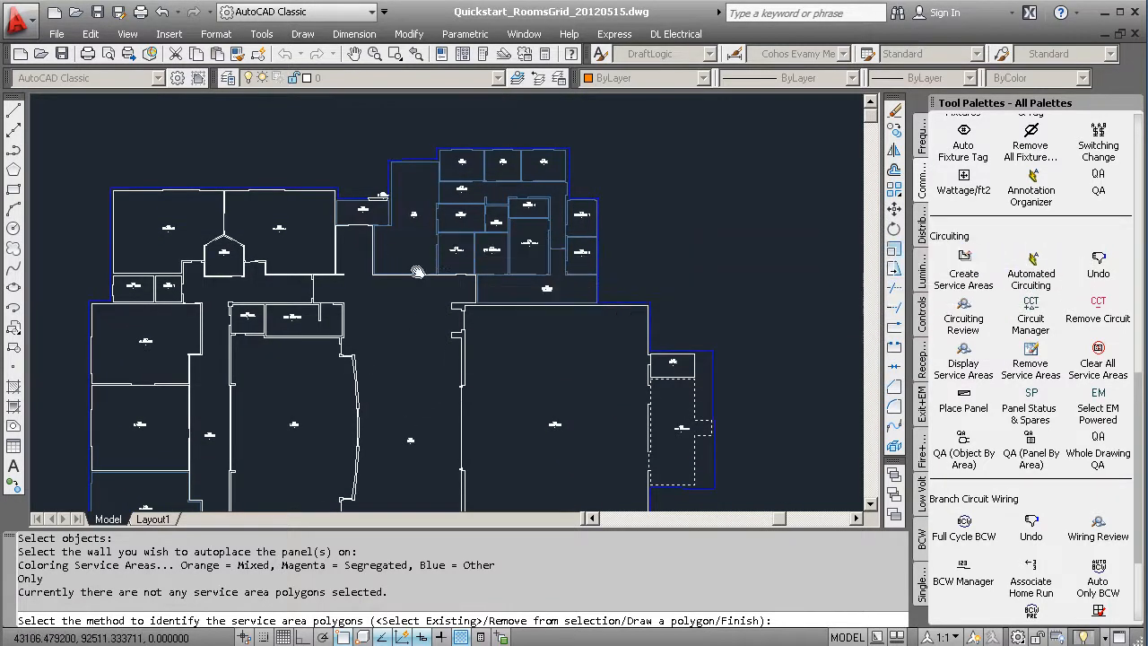
middle_click_drag(383, 335, 438, 250)
middle_click_drag(521, 357, 494, 321)
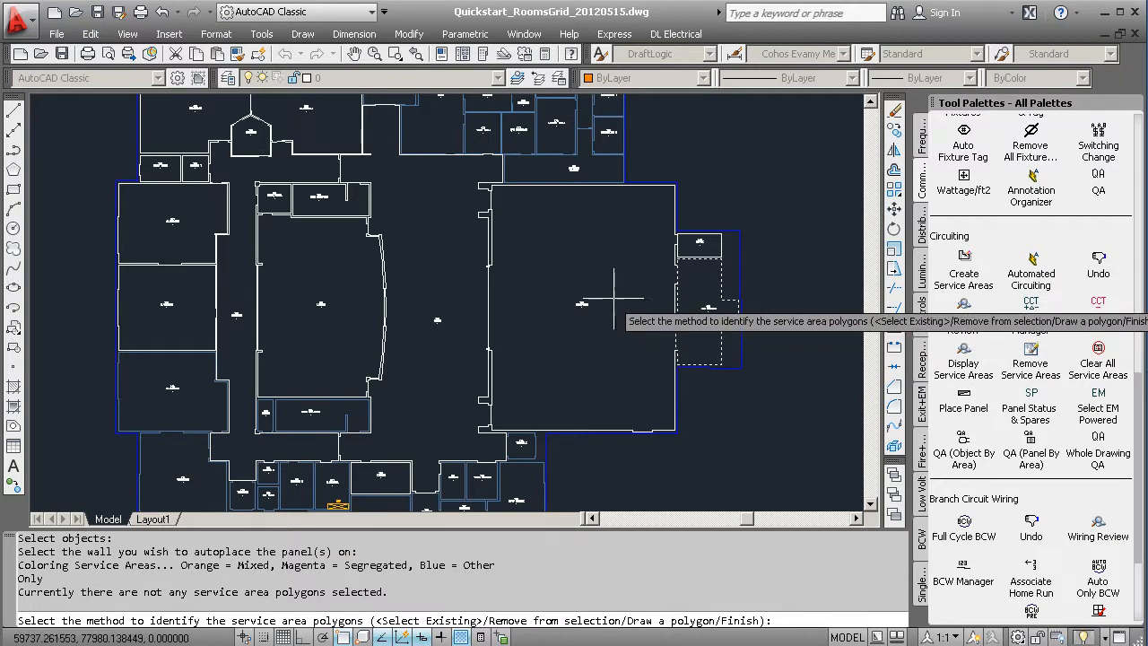
key("Return")
left_click(688, 302)
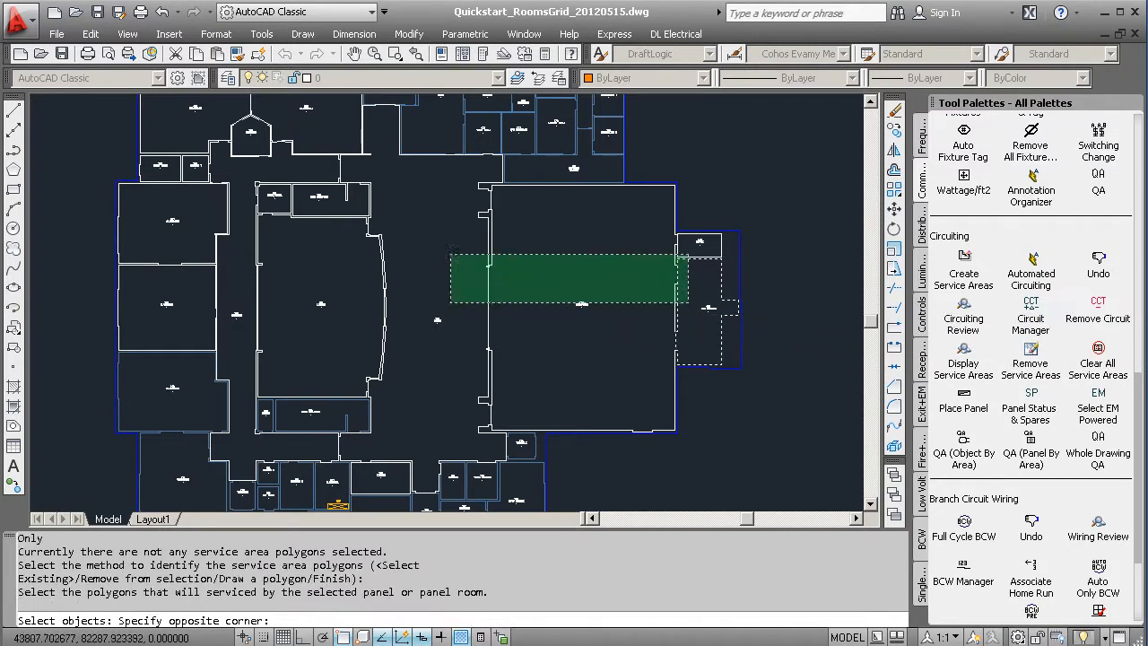
left_click(417, 244)
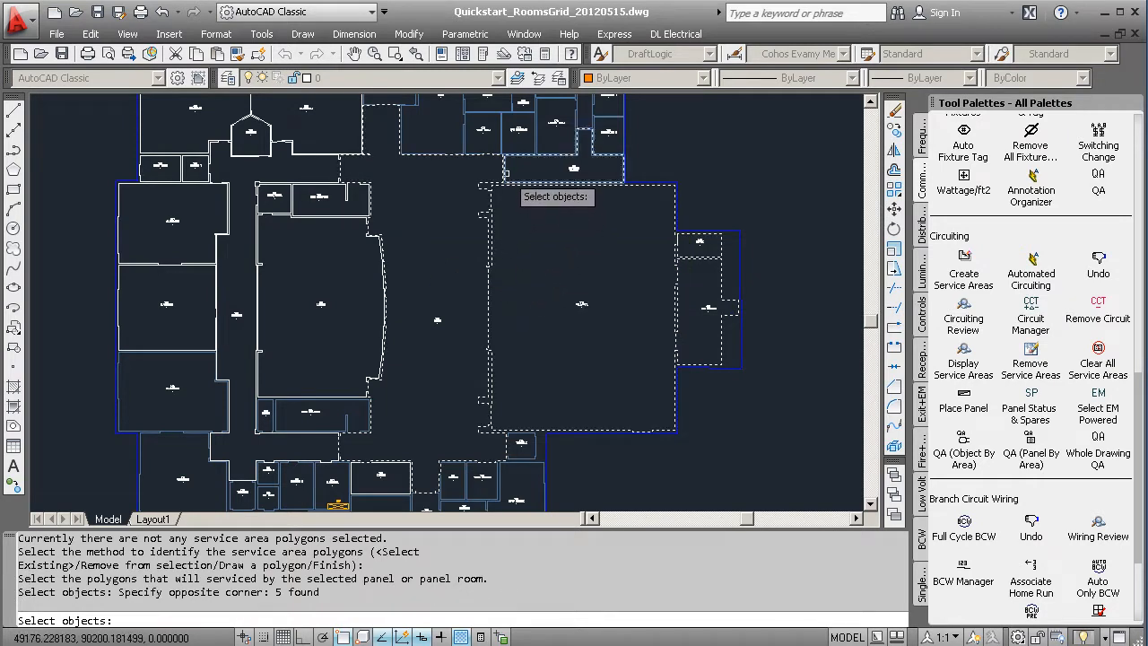
Add the northeast corridor polygon to the selection and finish the Gym Storage service area.
scroll(518, 171, "up", 2)
middle_click_drag(545, 169, 456, 332)
scroll(457, 332, "up", 1)
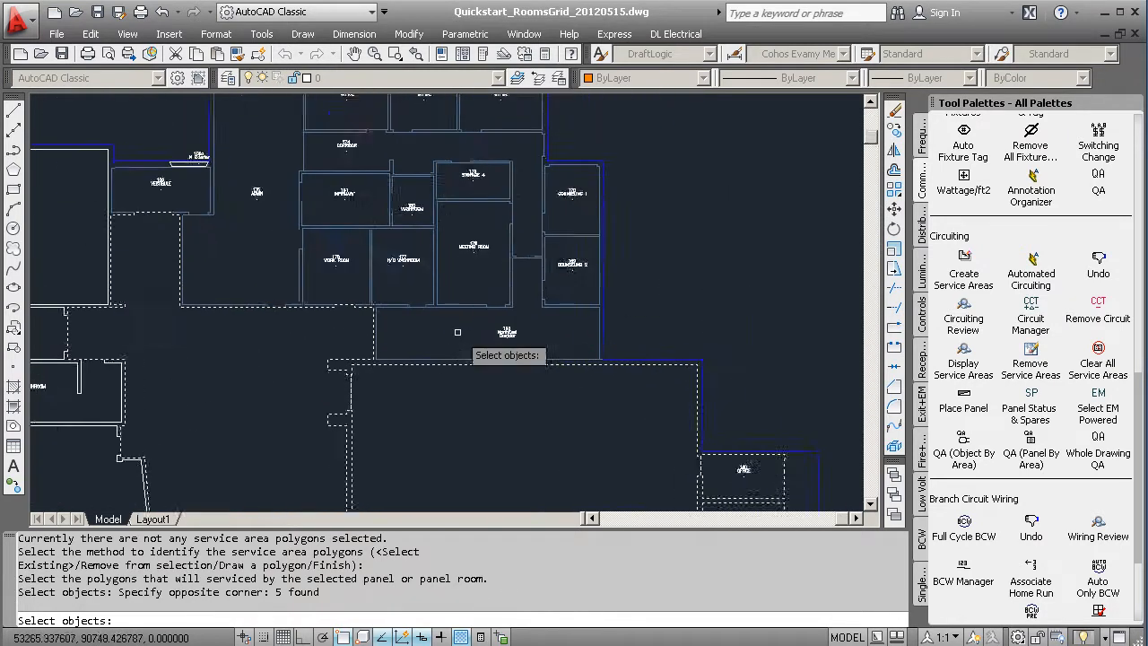
scroll(458, 332, "up", 1)
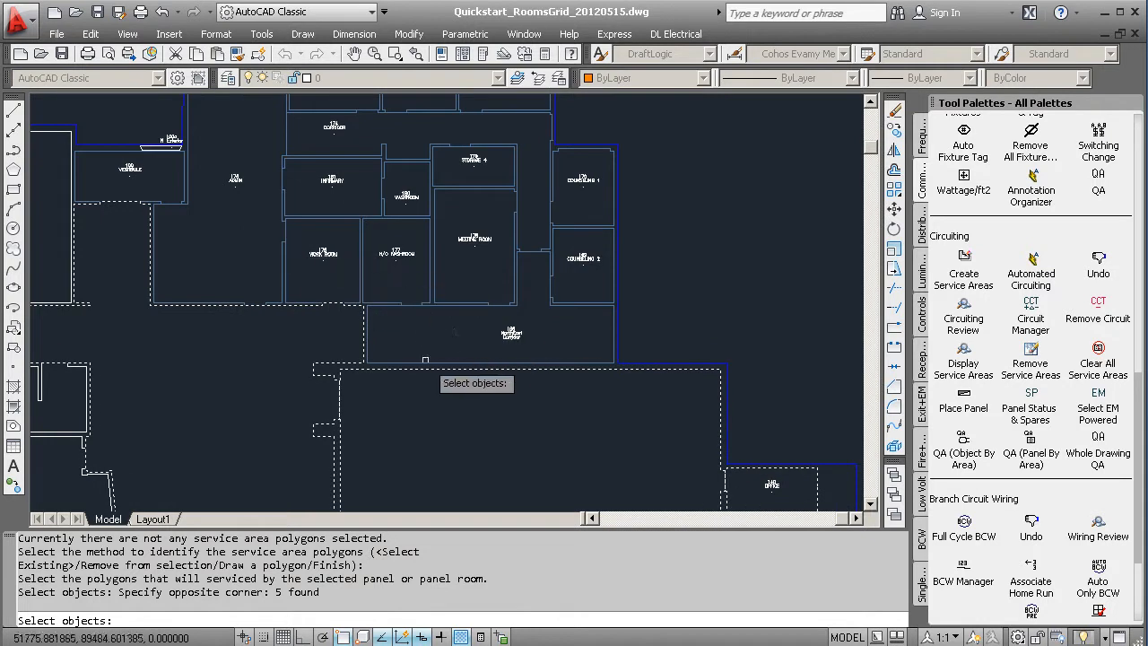
left_click(429, 360)
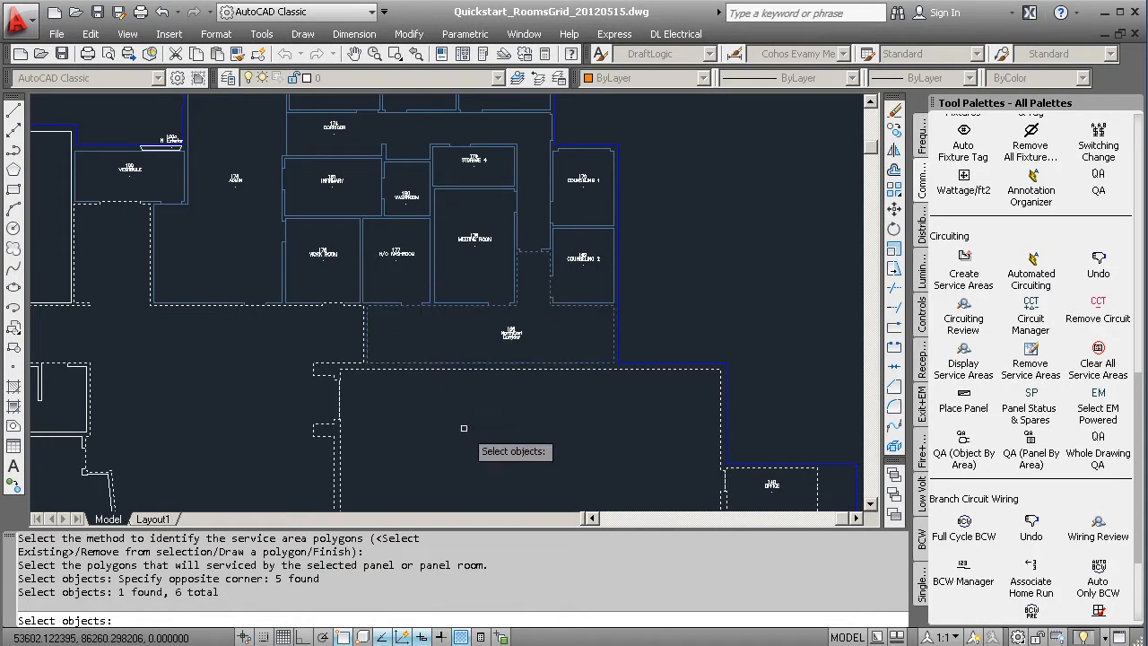
key("Return")
scroll(461, 418, "down", 6)
scroll(431, 296, "up", 2)
scroll(427, 289, "up", 4)
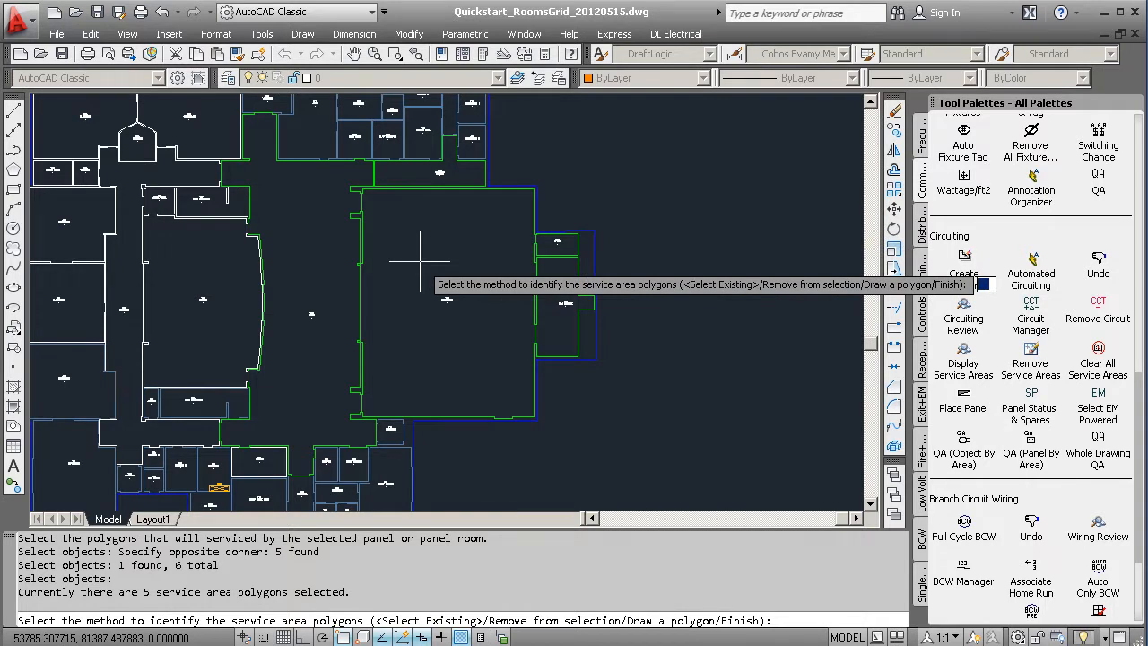
key("Return")
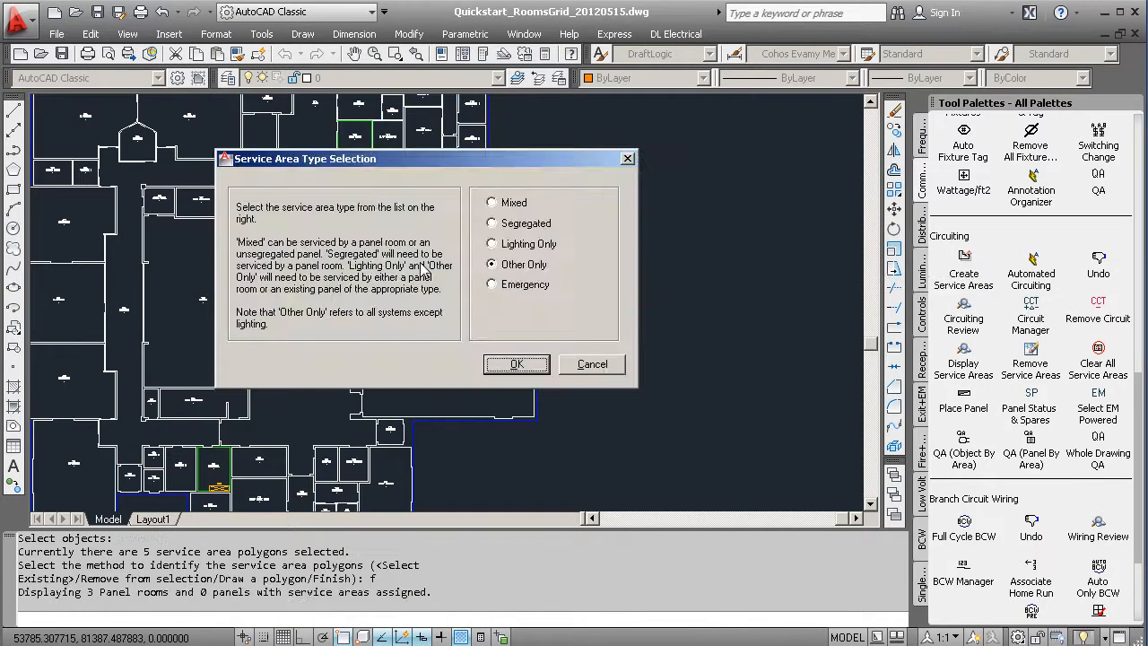
Start an Other Only service area with Water Meter room 106 as the panel room and the wall beside Storage 1 for panel autoplacement.
left_click(513, 364)
scroll(269, 287, "up", 5)
scroll(297, 293, "up", 2)
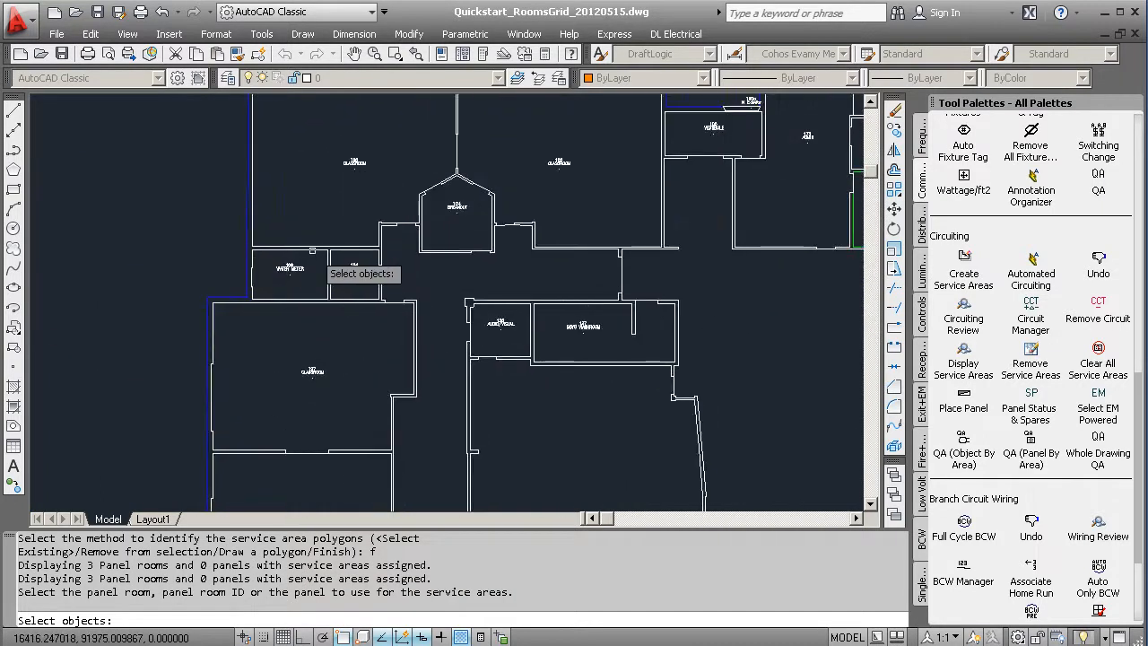
left_click(313, 251)
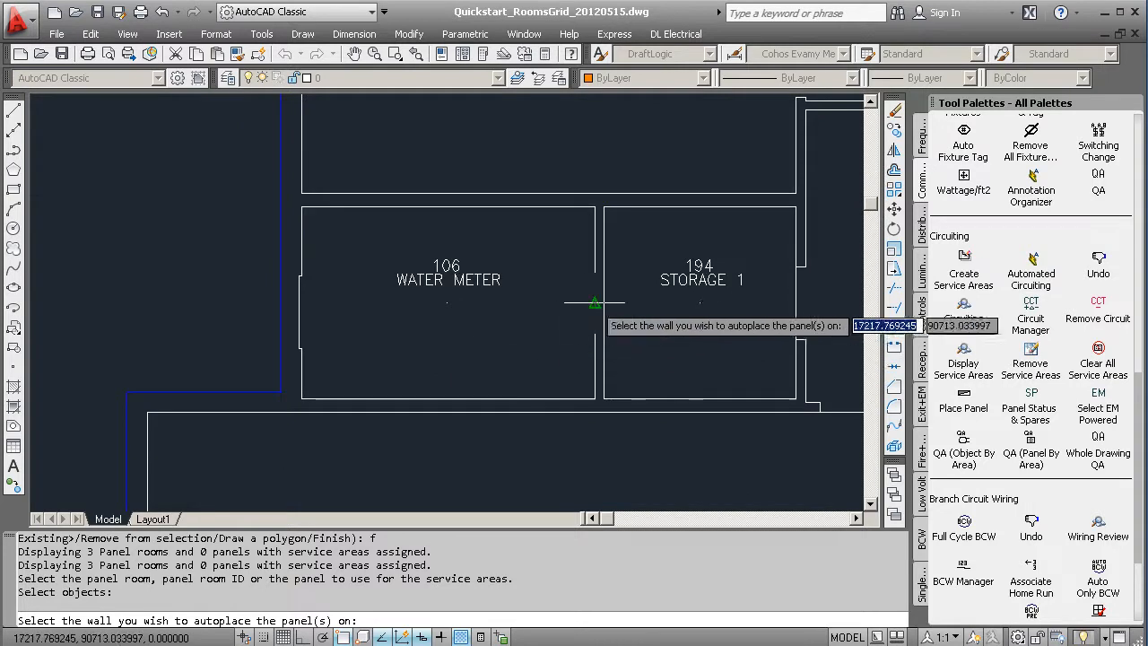
scroll(601, 320, "down", 4)
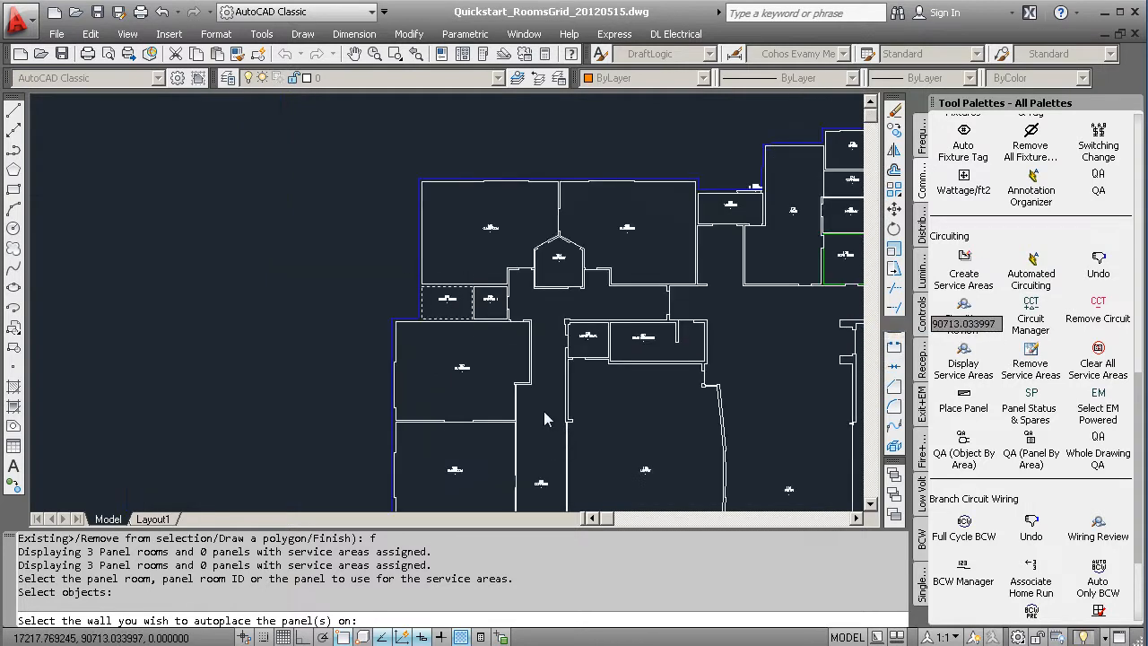
left_click(544, 416)
Select the existing northwest classroom, breakout, storage, west corridor and curved-wall central room polygons and accept them for the Water Meter service area.
scroll(545, 359, "down", 2)
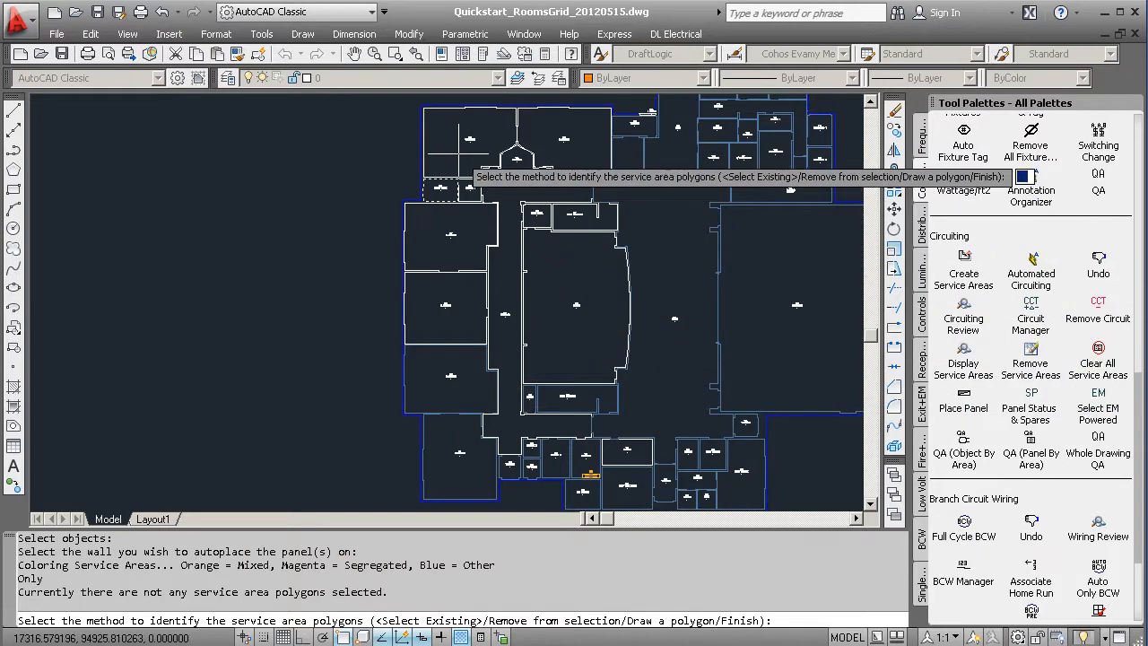
key("Return")
left_click(569, 289)
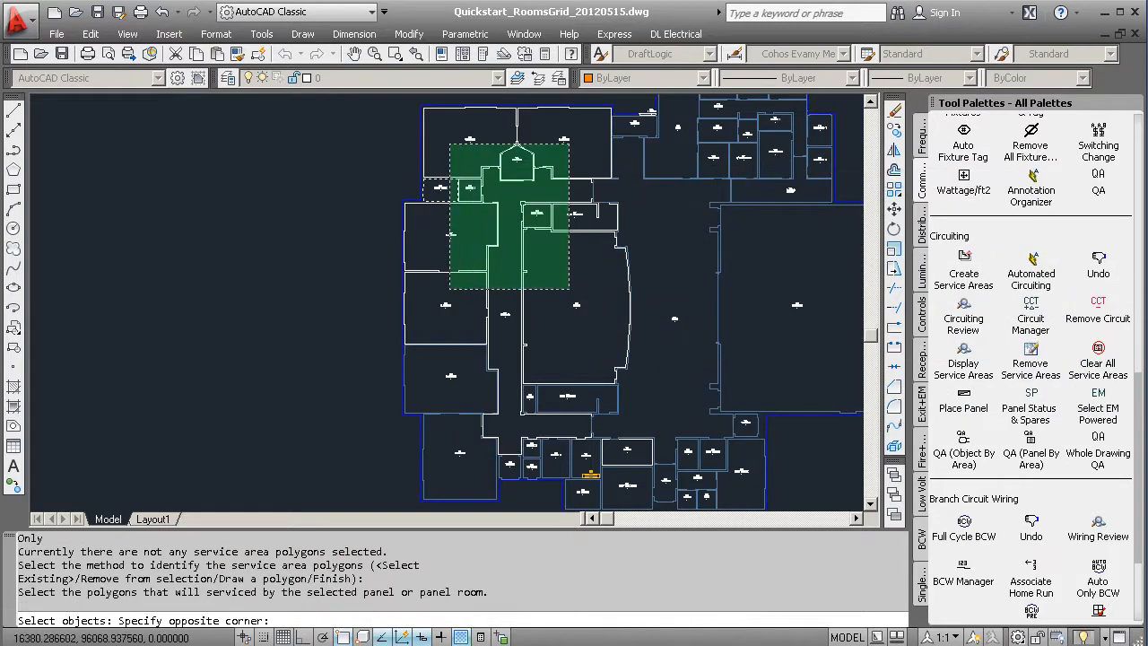
left_click(450, 143)
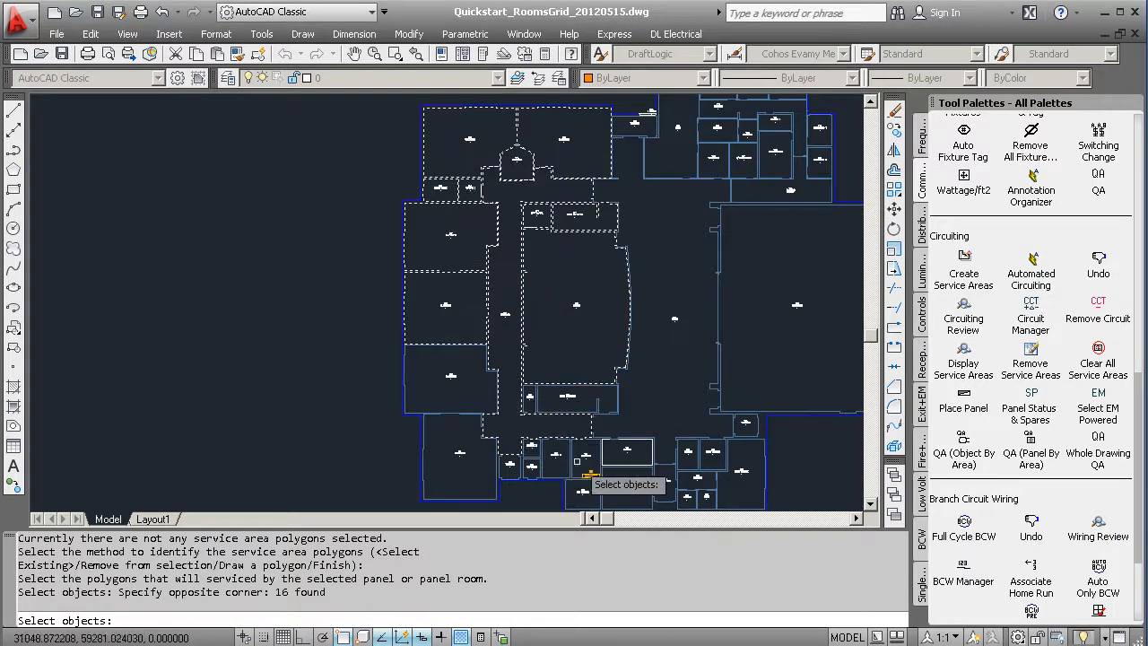
mouse_move(639, 313)
middle_mouse_down()
mouse_move(596, 323)
mouse_move(516, 376)
middle_mouse_up()
scroll(473, 369, "down", 5)
key("Return")
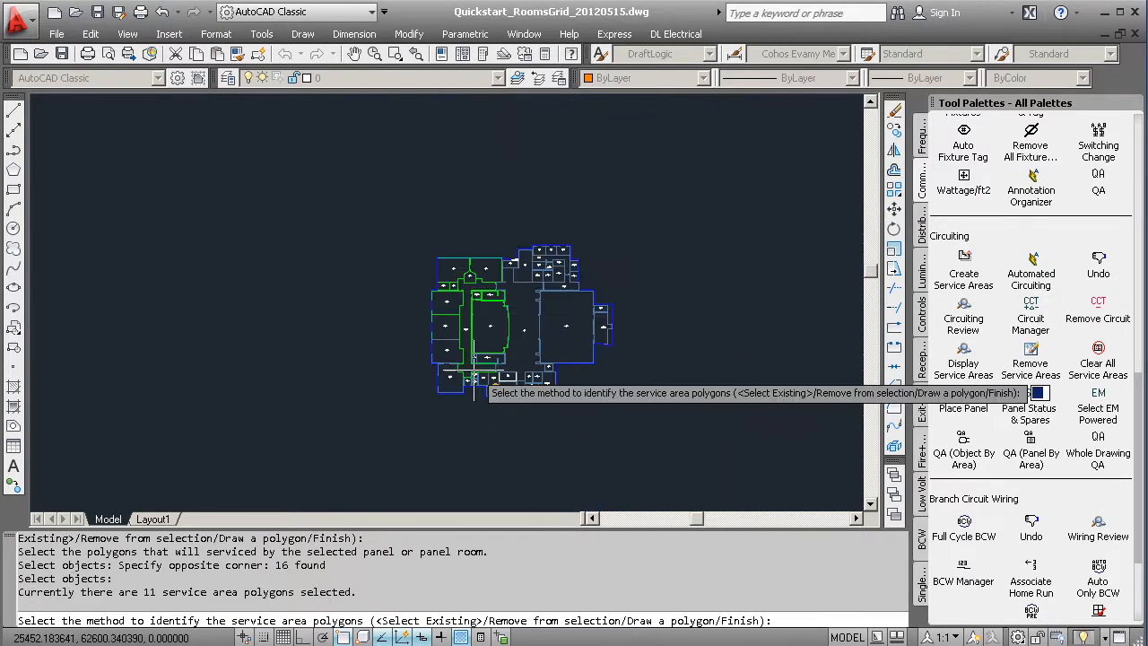
Finish the Water Meter service area and exit service area creation without assigning another panel room.
key("Return")
left_click(528, 356)
key("Escape")
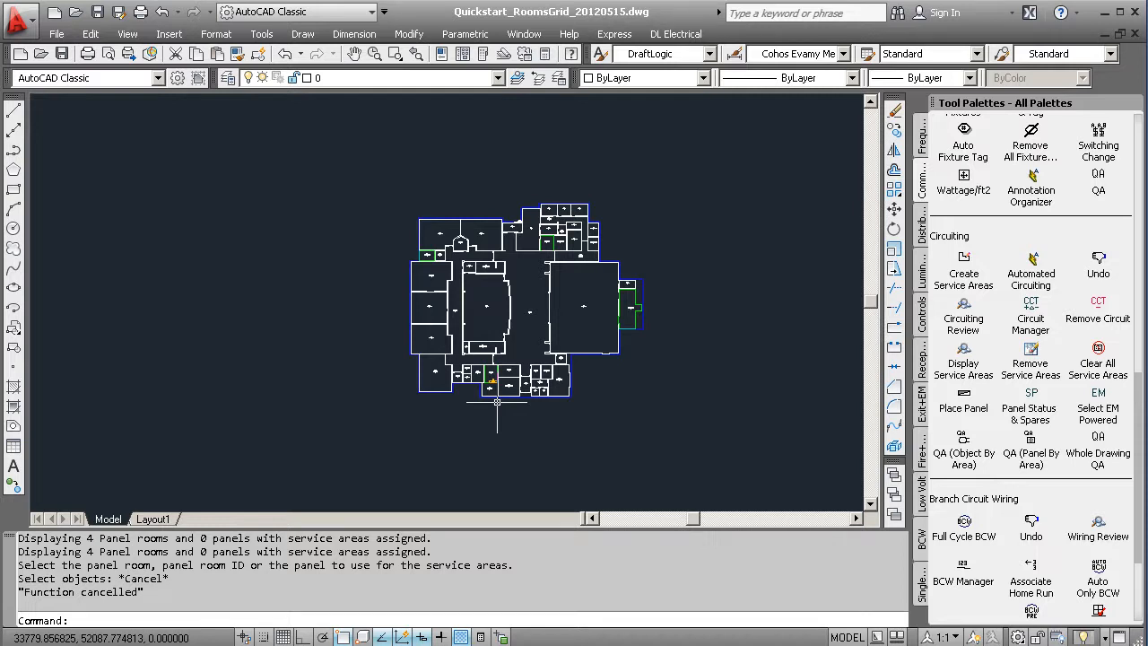
Insert a Single Recessed panel on the wall between Electrical room 192 and Kitchen 129, near its upper end.
scroll(494, 390, "up", 5)
scroll(470, 391, "up", 5)
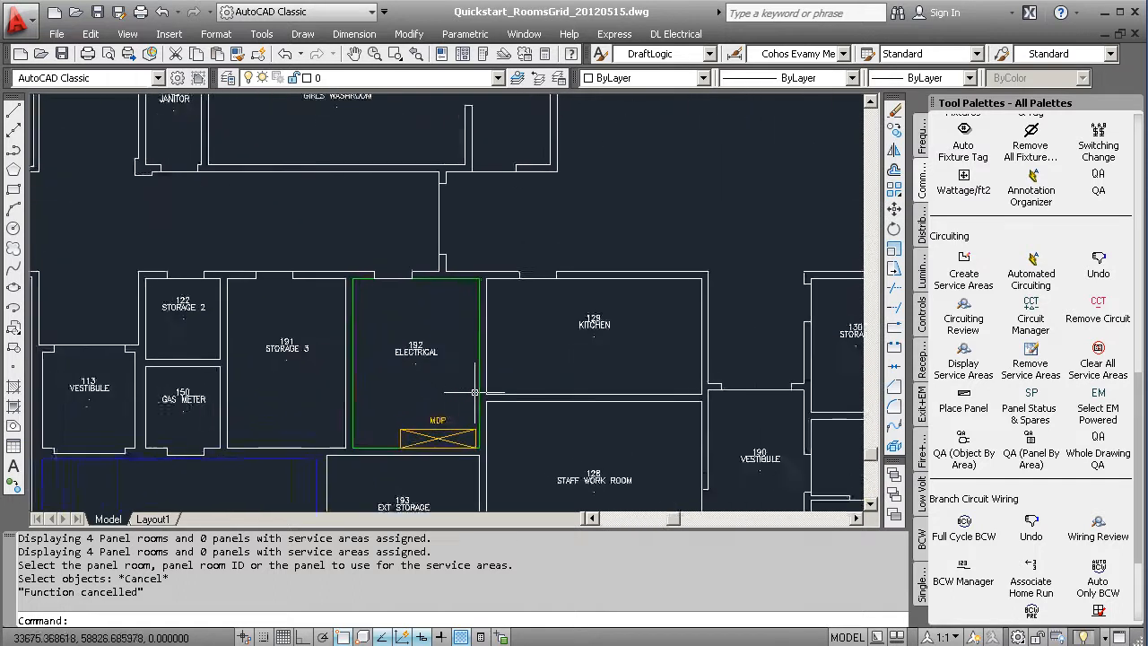
scroll(476, 391, "up", 1)
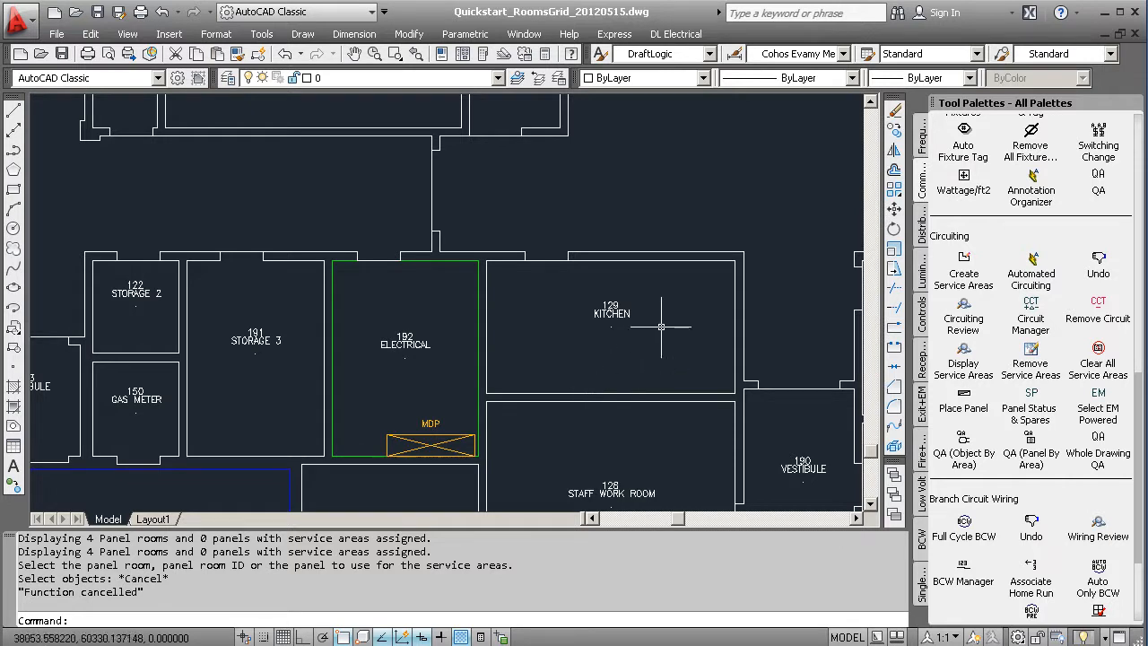
left_click(921, 224)
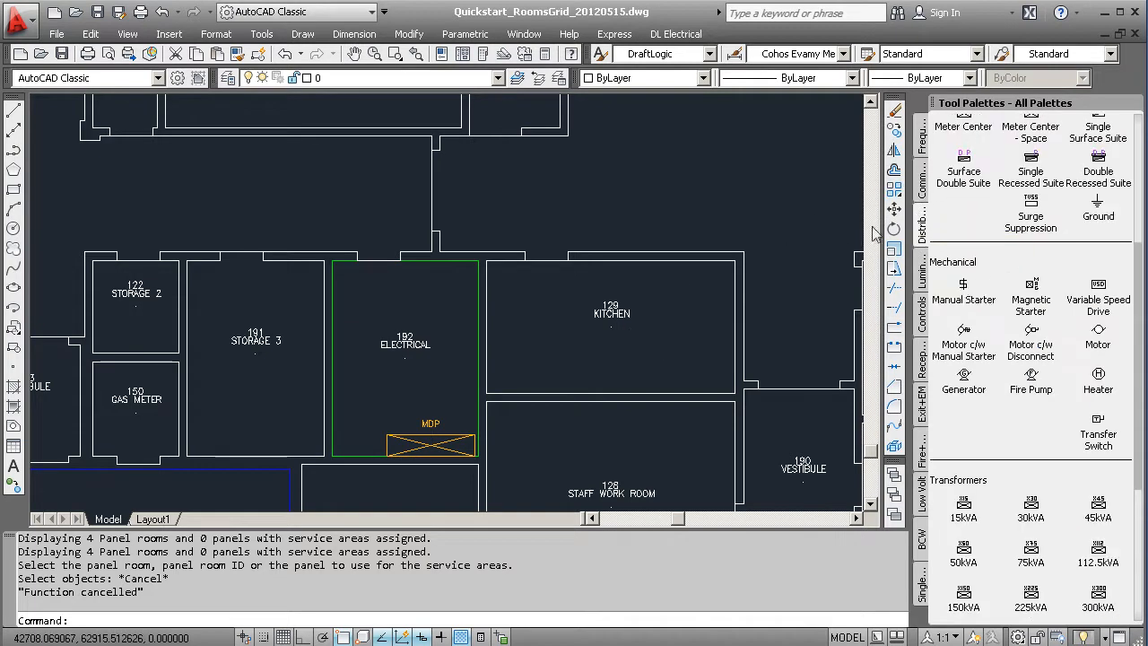
scroll(1070, 269, "up", 5)
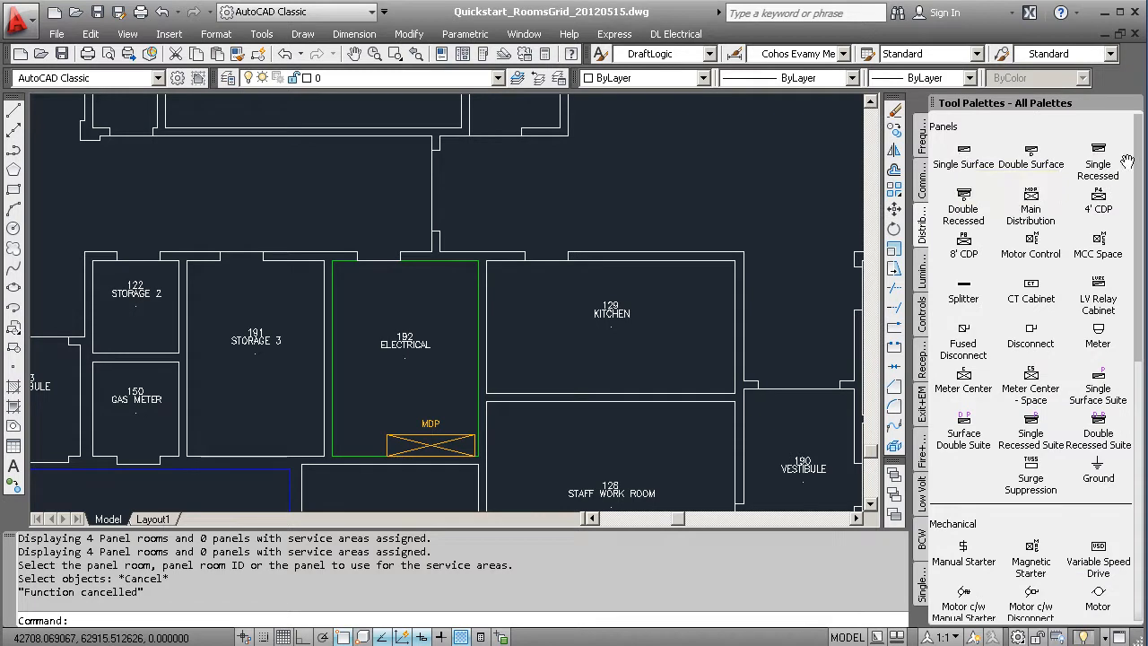
left_click(1096, 151)
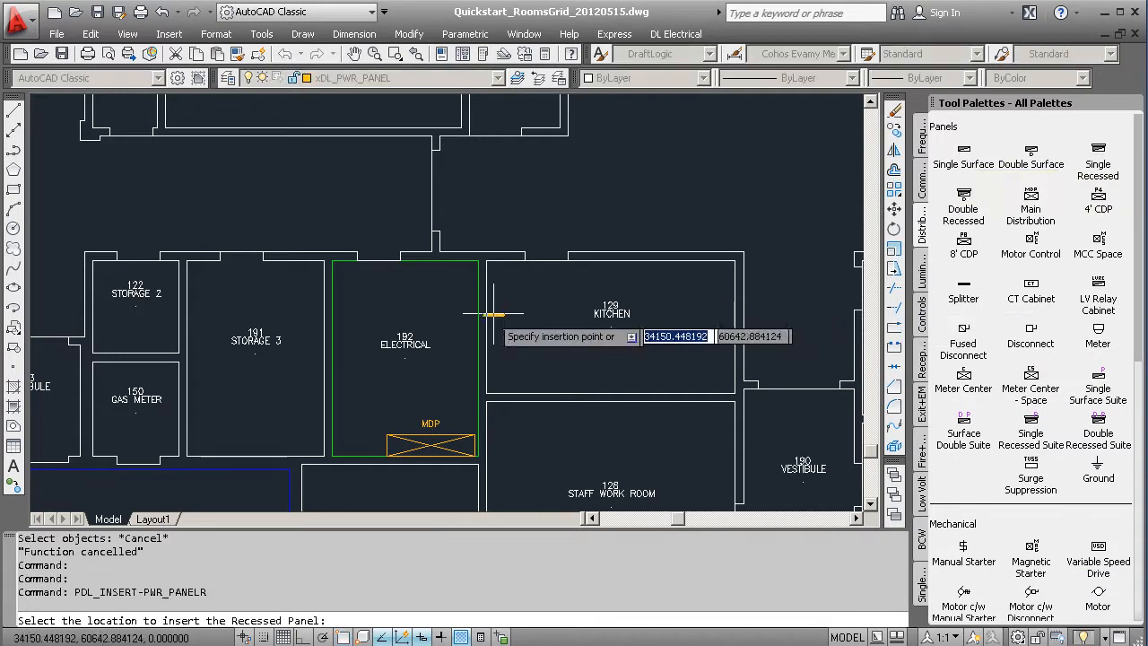
left_click(494, 283)
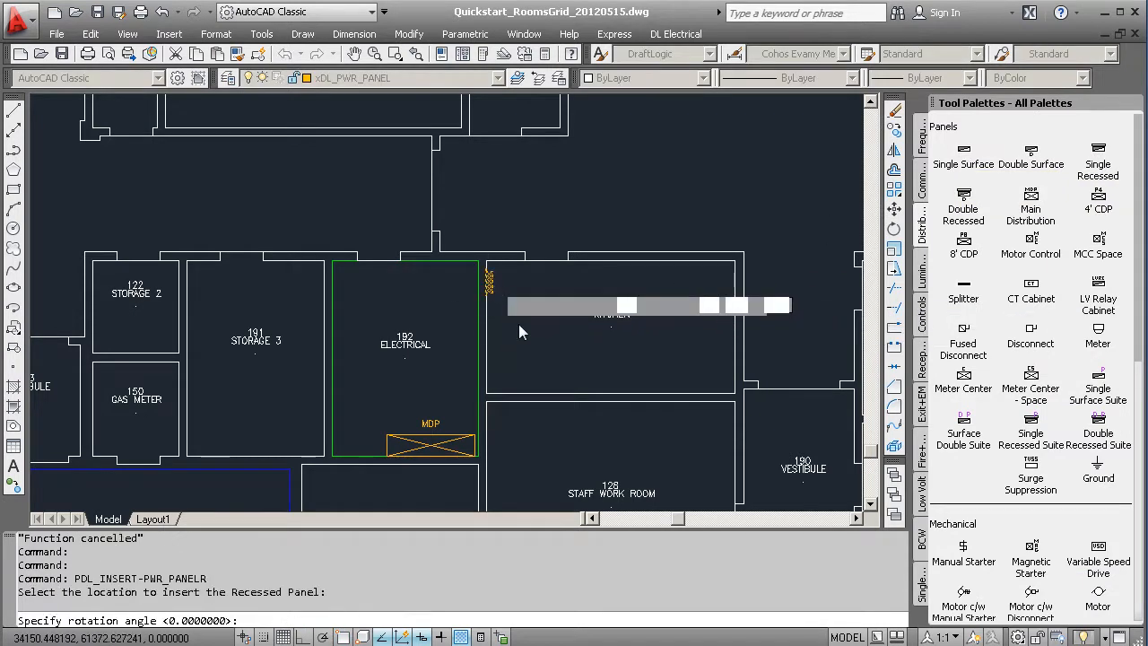
Set the recessed panel's number of circuits to 42, accept its attributes and end panel insertion without placing another.
left_click(740, 131)
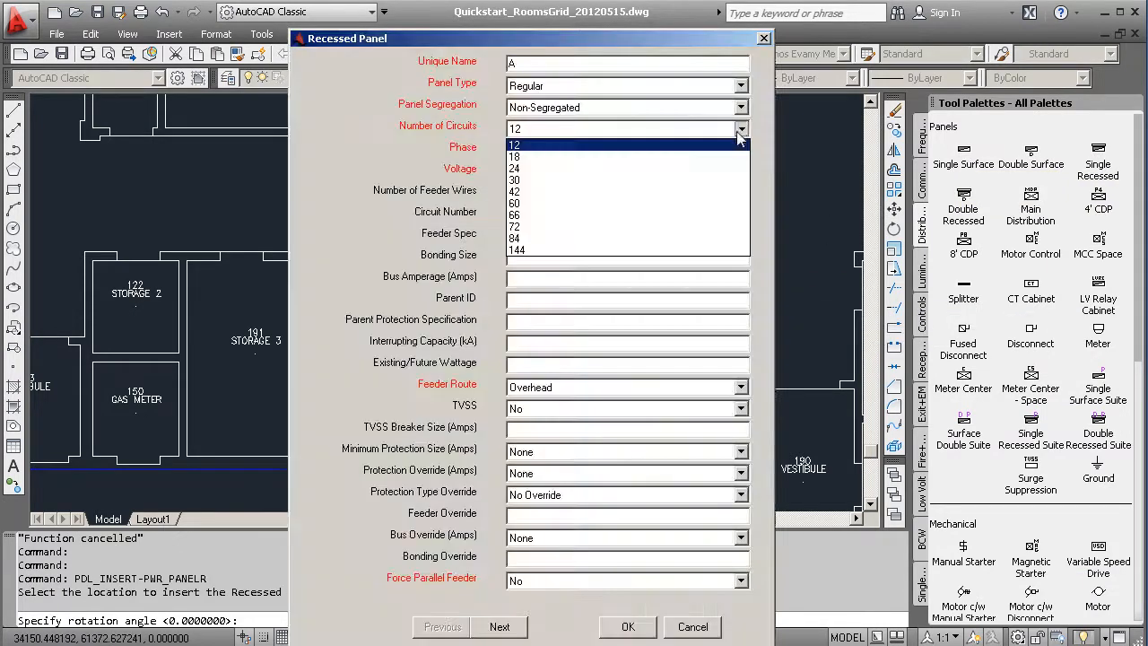
left_click(528, 191)
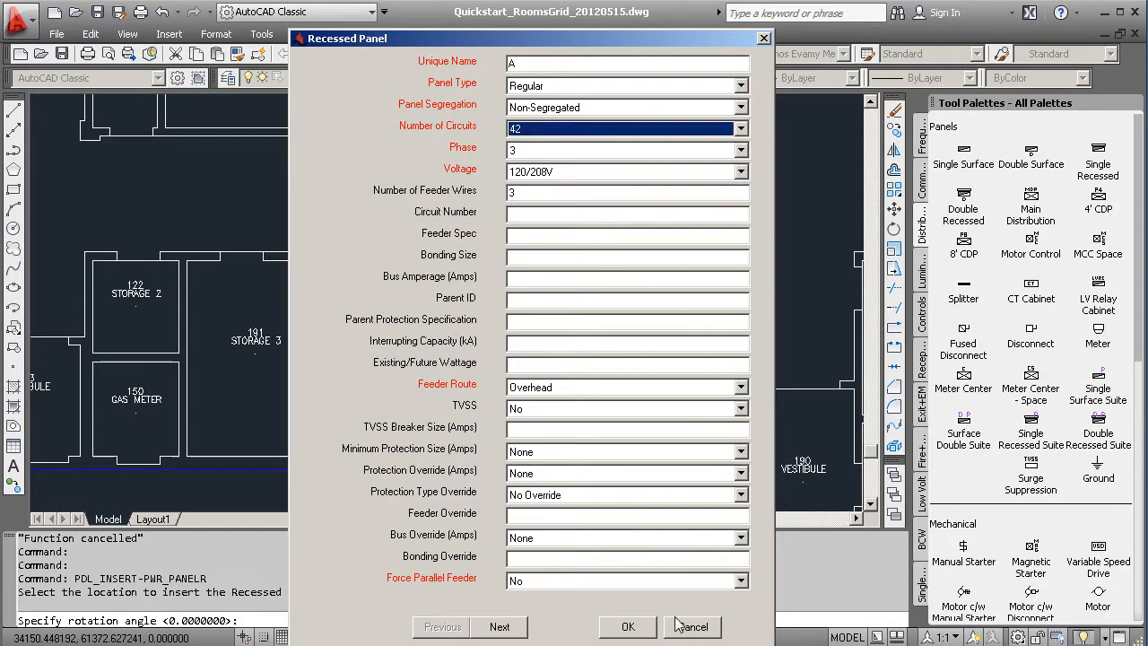
left_click(630, 626)
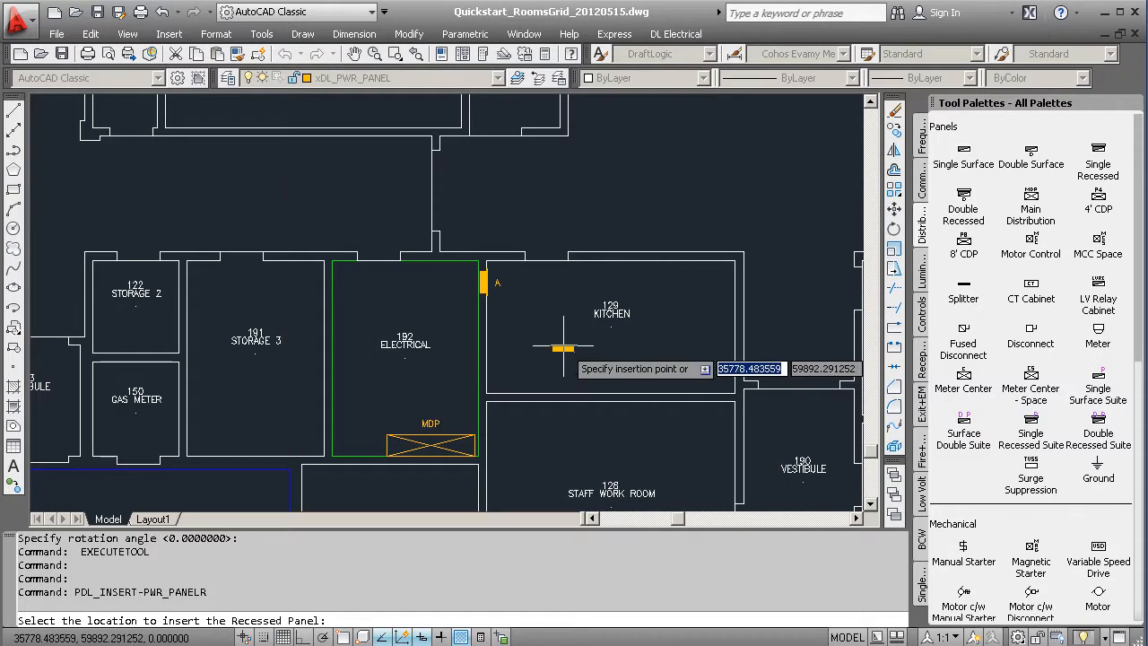
key("Escape")
key("Escape")
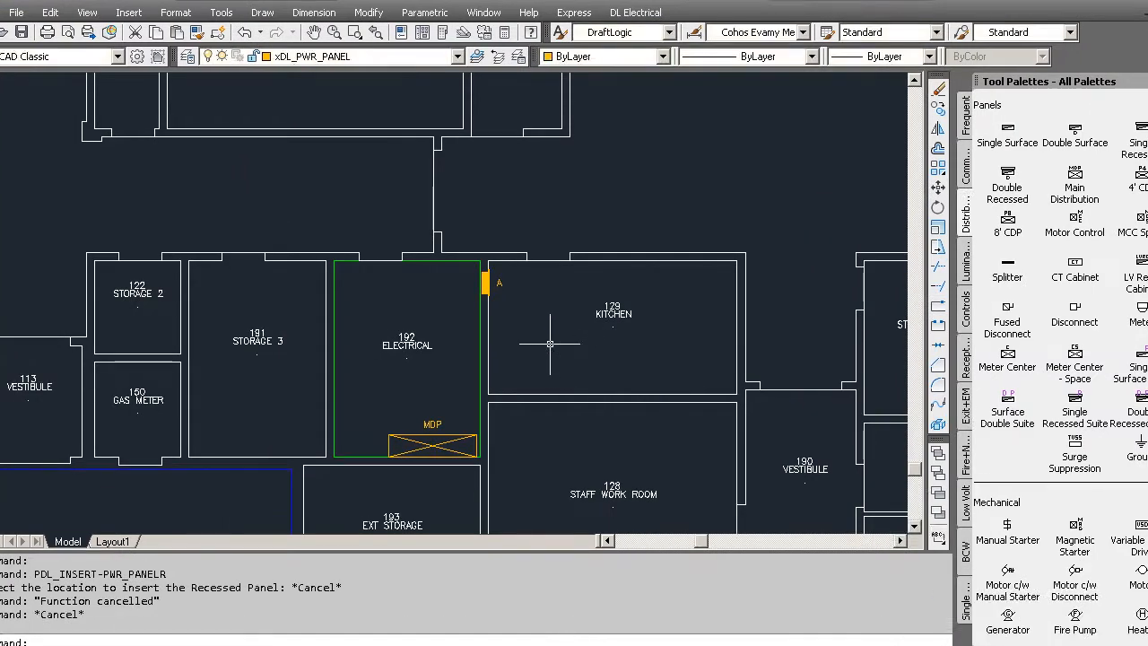
Start an Other Only service area served by recessed panel A, overriding the panel's type to match the service area.
left_click(921, 184)
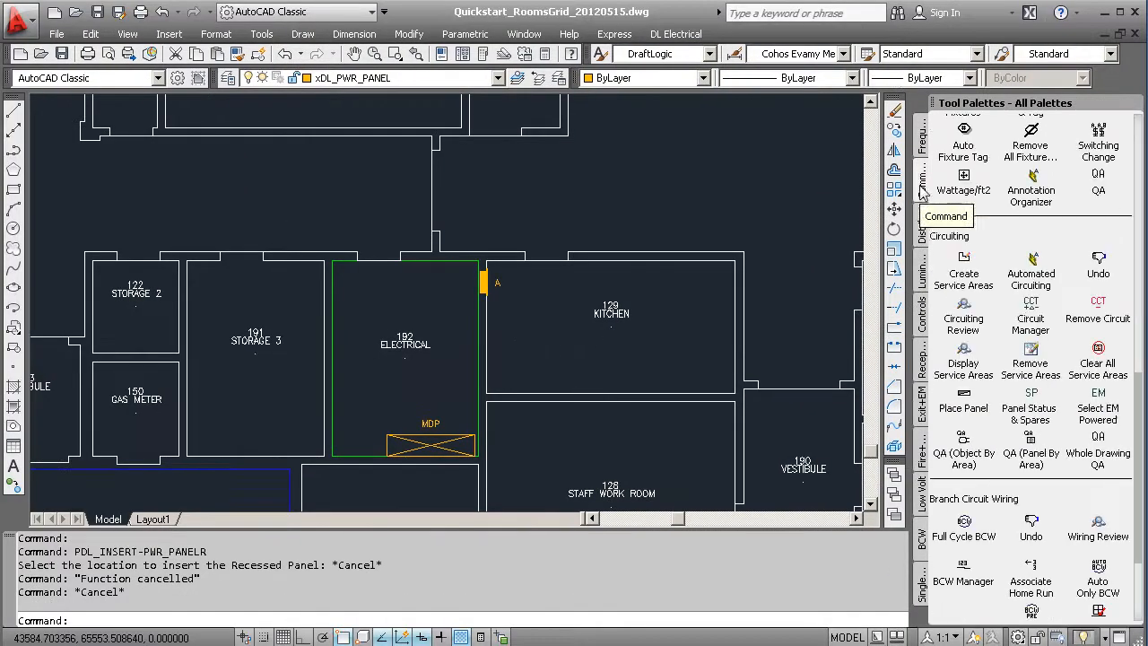
left_click(964, 259)
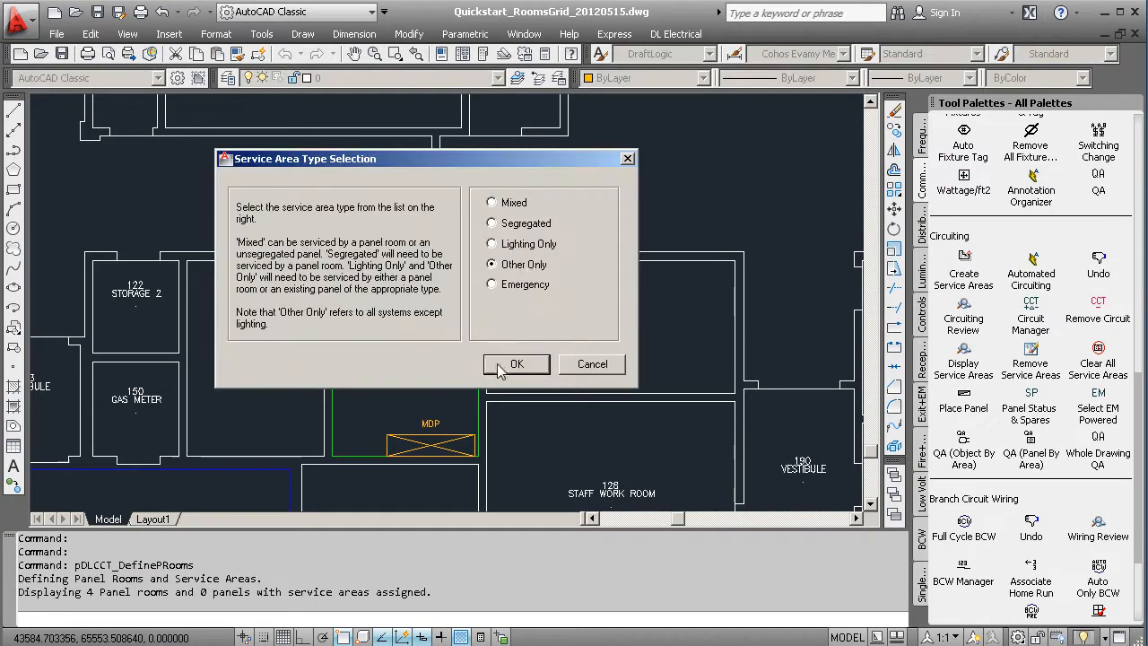
left_click(502, 366)
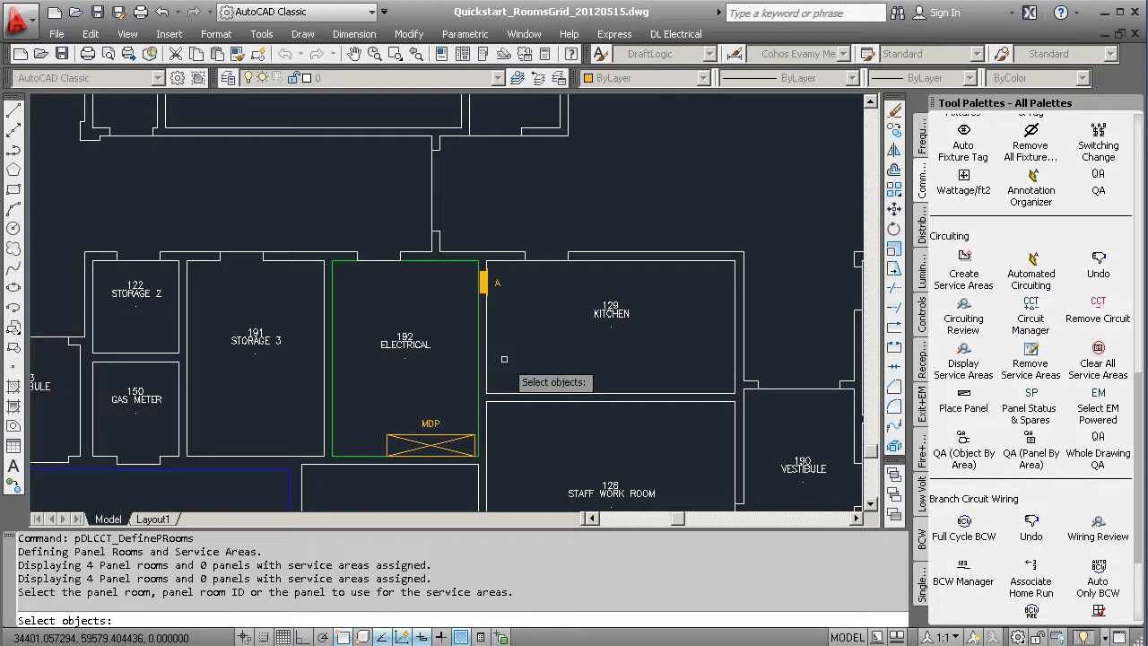
left_click(484, 282)
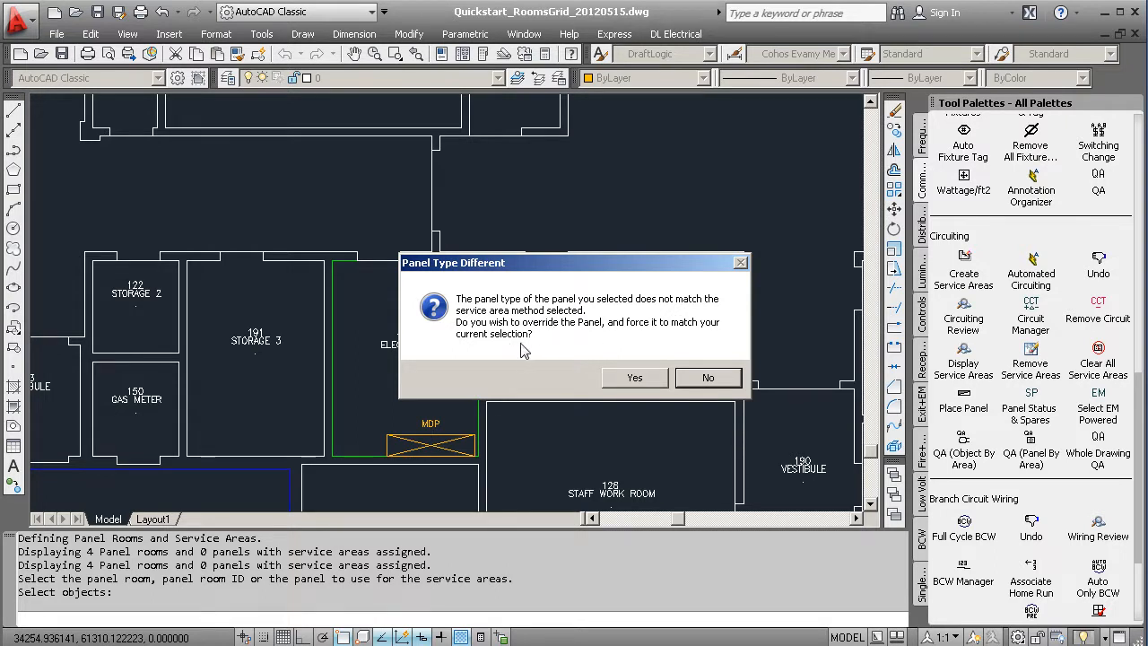
left_click(628, 377)
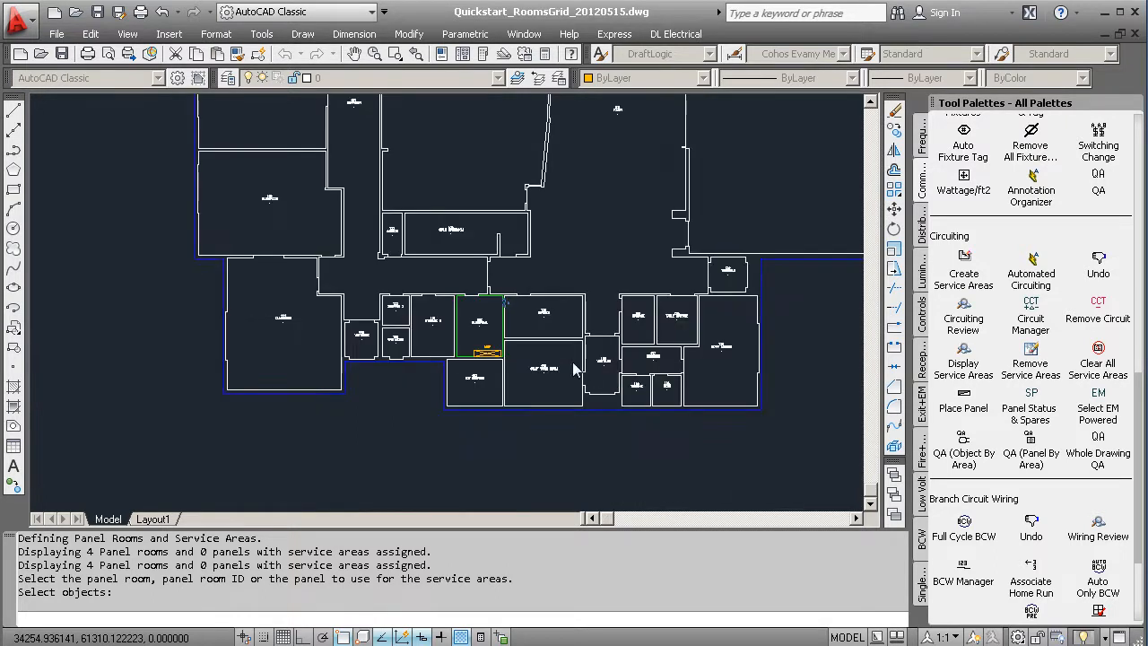
key("Return")
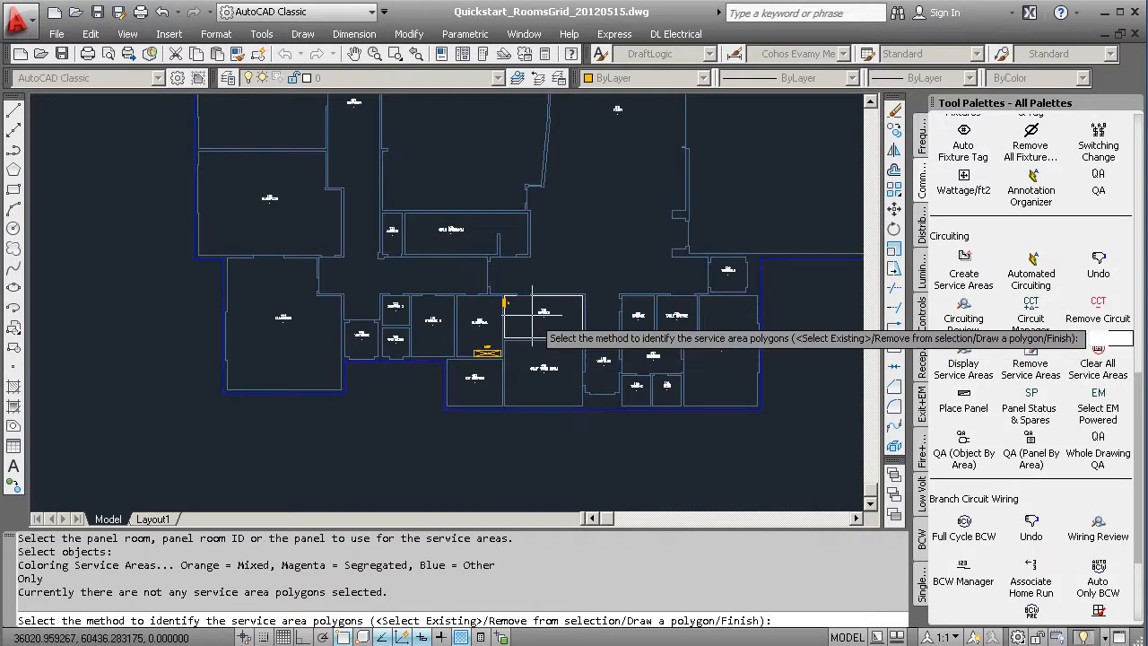
Select the existing Kitchen 129 room polygon as panel A's service area and finish the assignment.
scroll(533, 313, "up", 2)
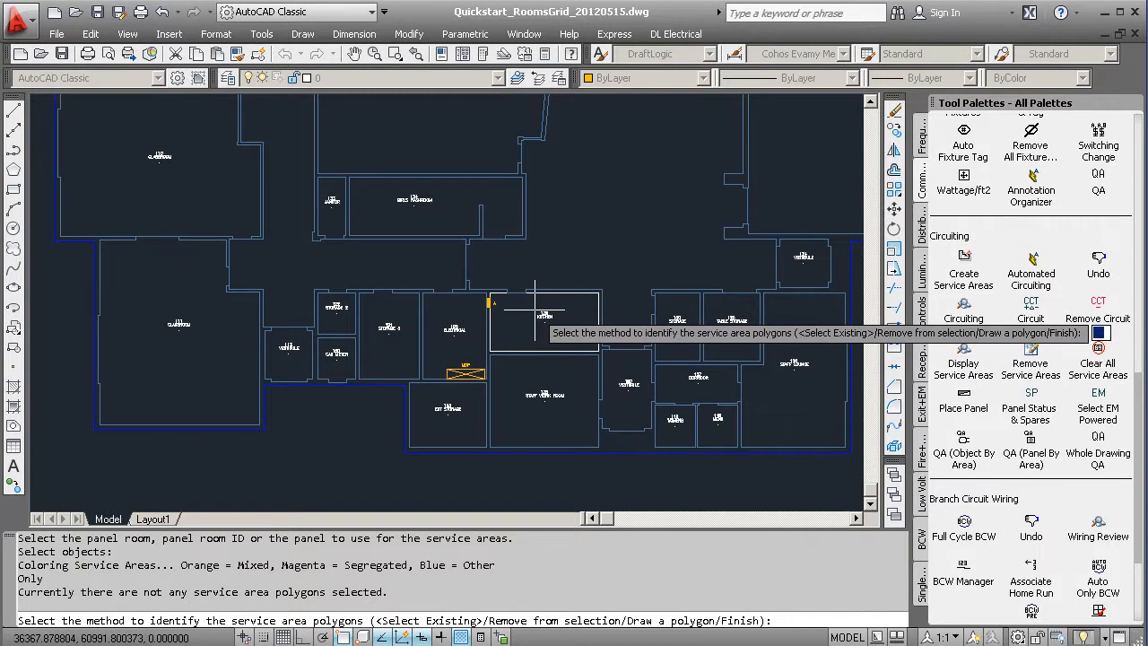
scroll(534, 310, "down", 4)
middle_click_drag(523, 395, 511, 341)
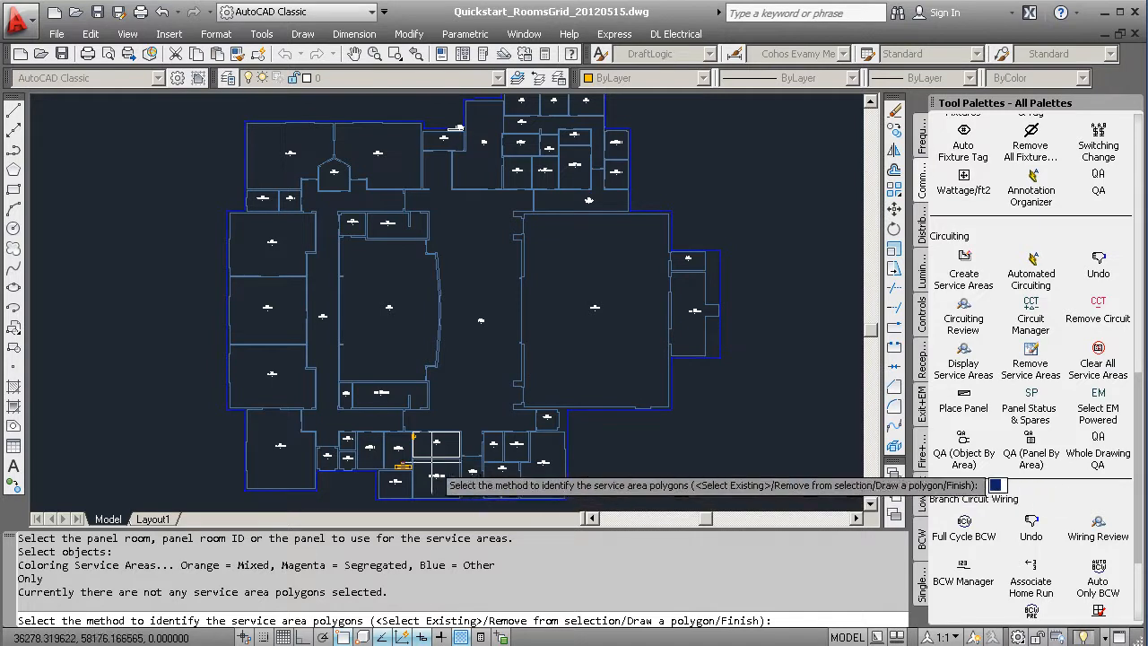
scroll(434, 459, "up", 5)
scroll(391, 443, "up", 4)
key("Return")
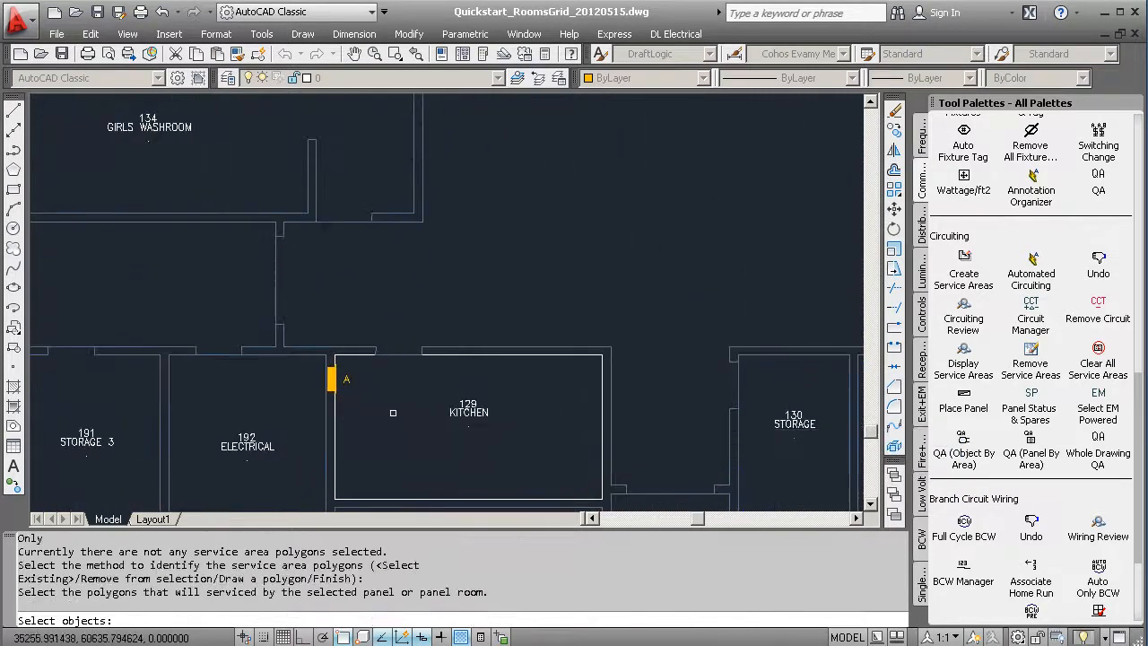
left_click(446, 355)
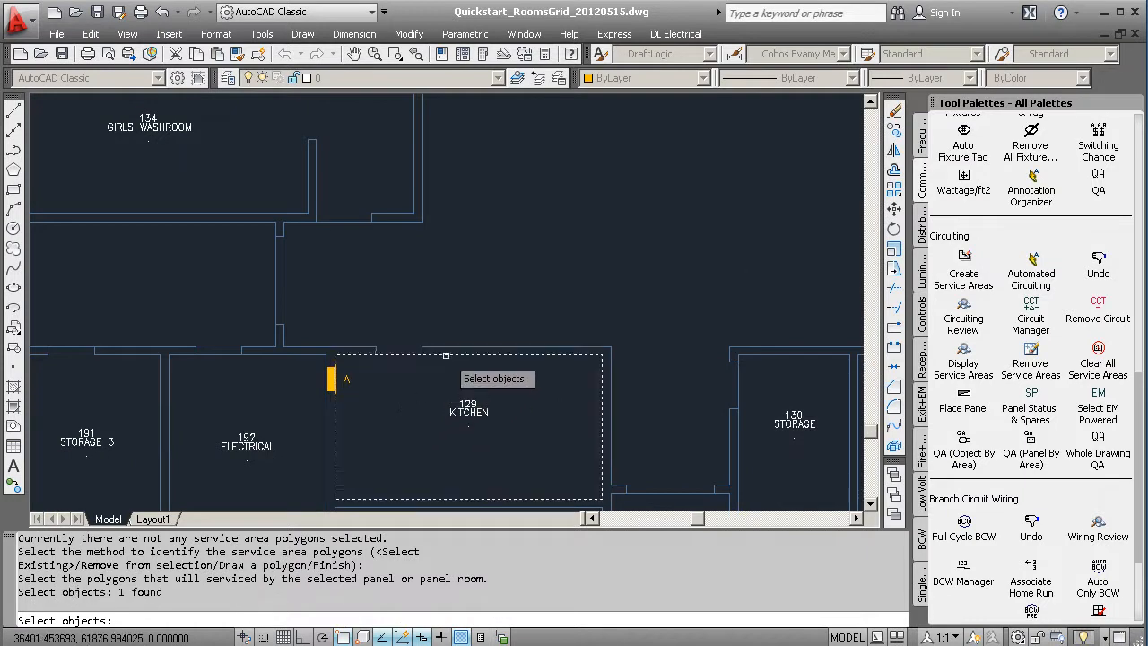
key("Return")
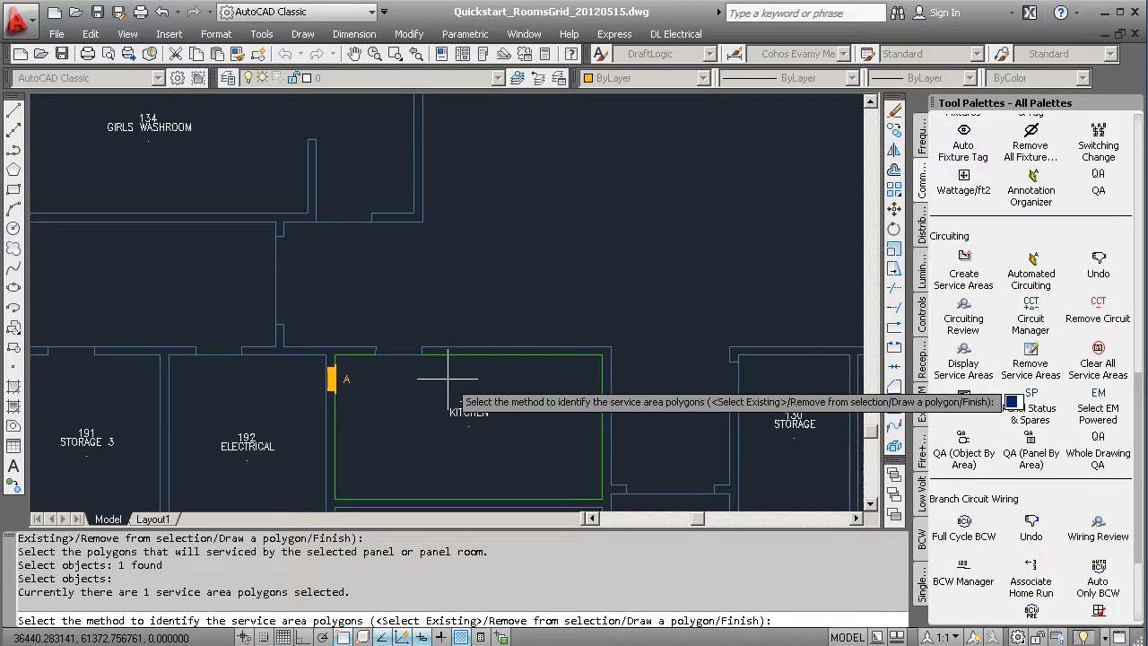
type("F")
key("Return")
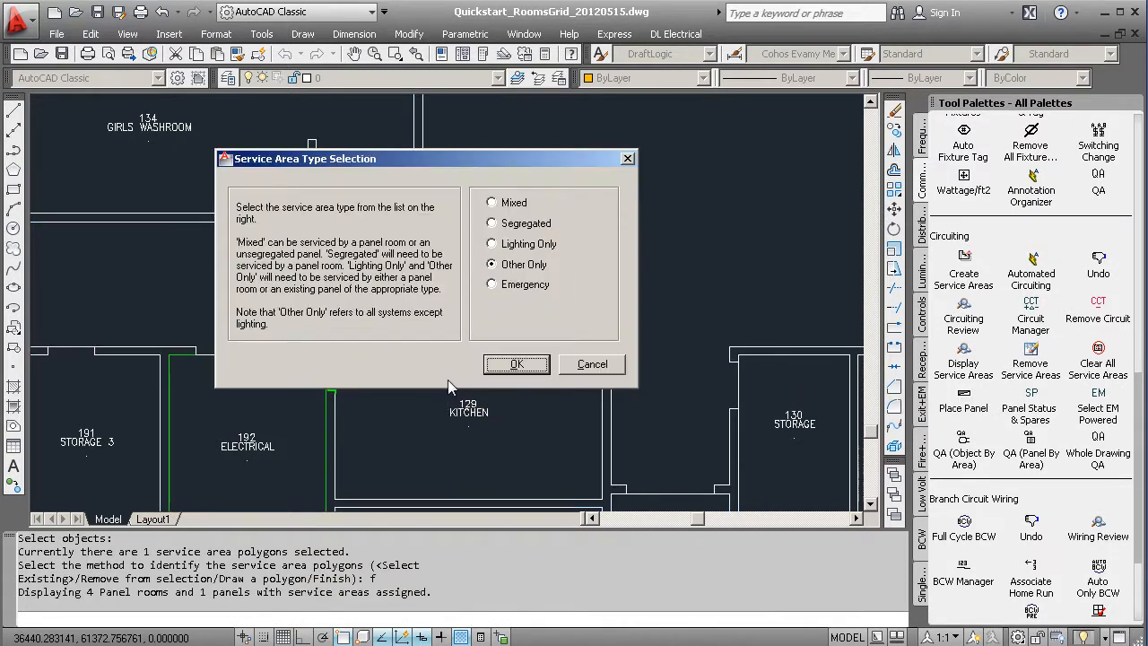
Start an Emergency service area with Storage 1 room 194 as the panel room and its wall beside Water Meter 106 for panel autoplacement.
left_click(495, 283)
left_click(513, 364)
scroll(334, 308, "down", 2)
scroll(506, 471, "up", 5)
middle_click_drag(506, 471, 523, 498)
middle_click_drag(336, 257, 466, 431)
middle_click_drag(367, 226, 455, 458)
scroll(388, 245, "up", 2)
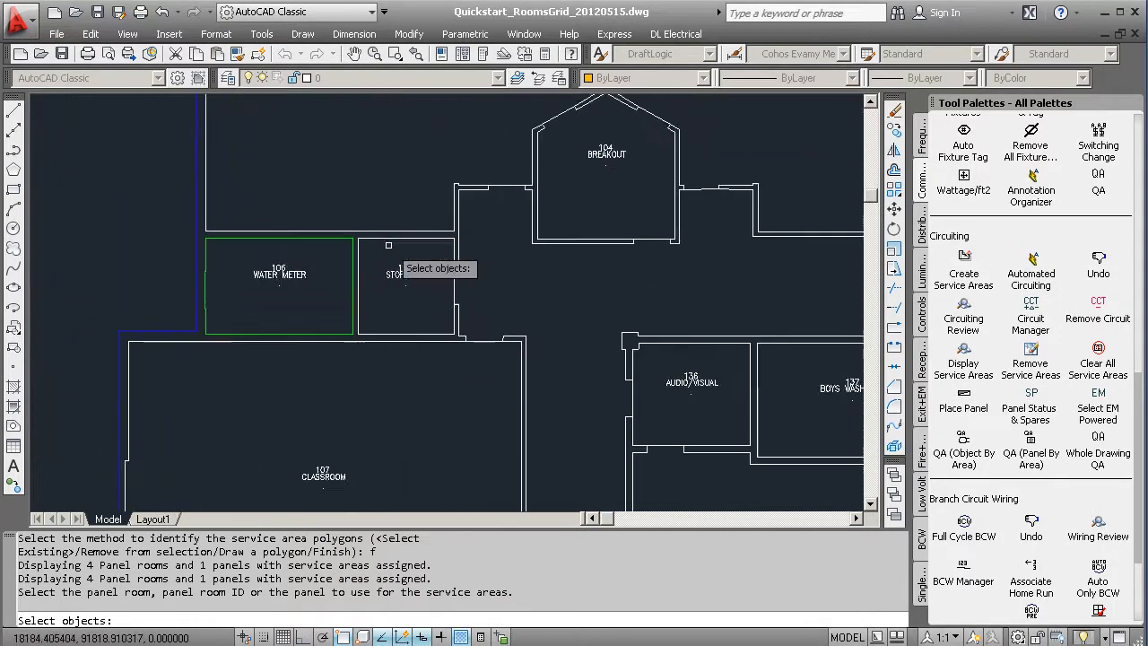
left_click(387, 239)
key("Return")
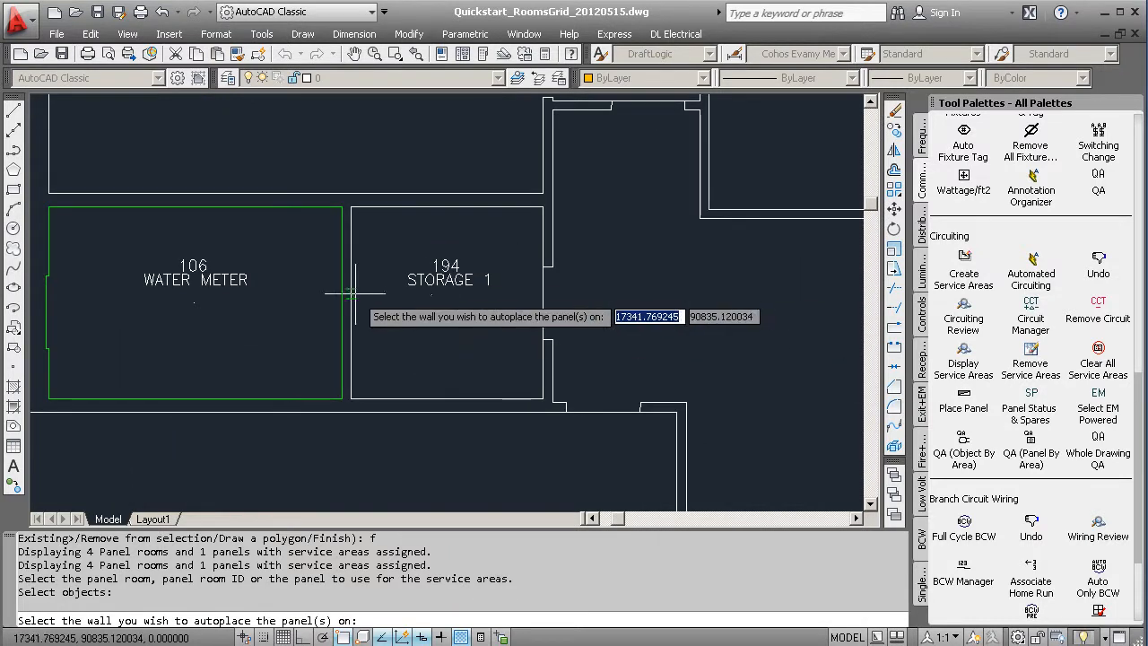
scroll(356, 296, "down", 5)
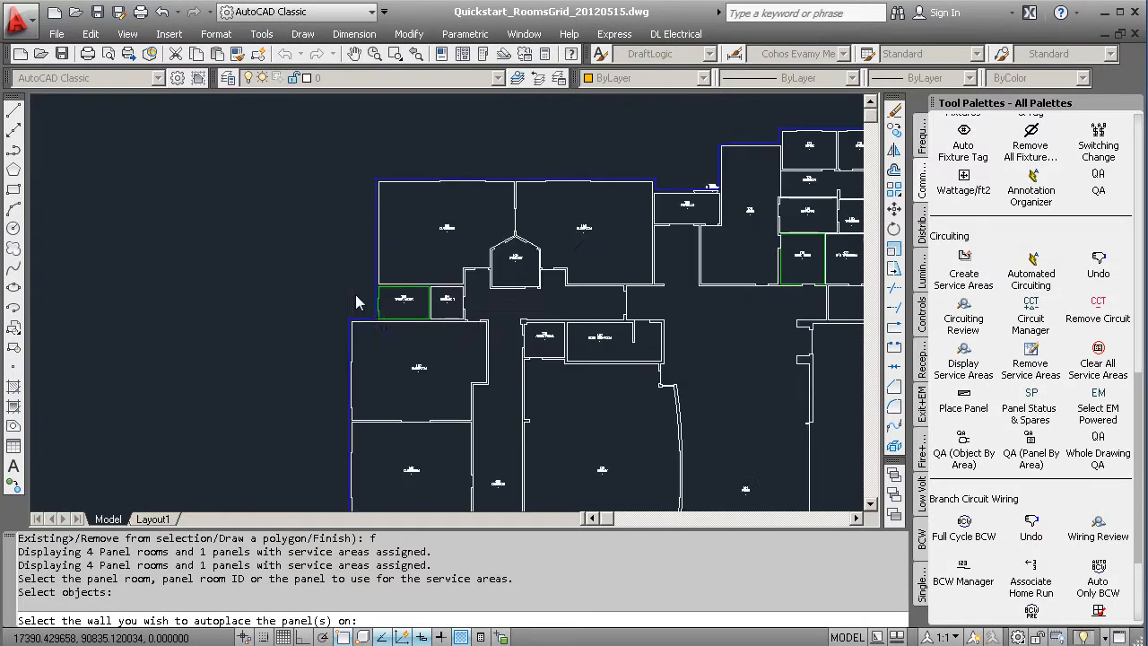
left_click(509, 399)
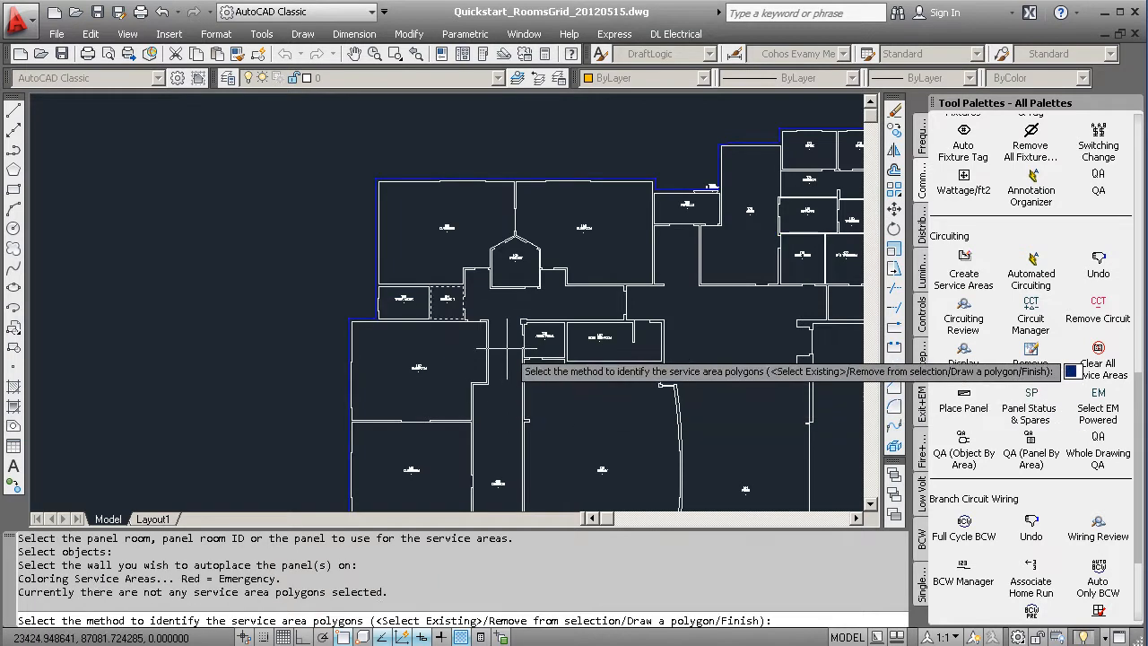
Select the existing building perimeter polygon, finish the Emergency service area for Storage 1 and exit service area creation.
key("Return")
left_click(376, 255)
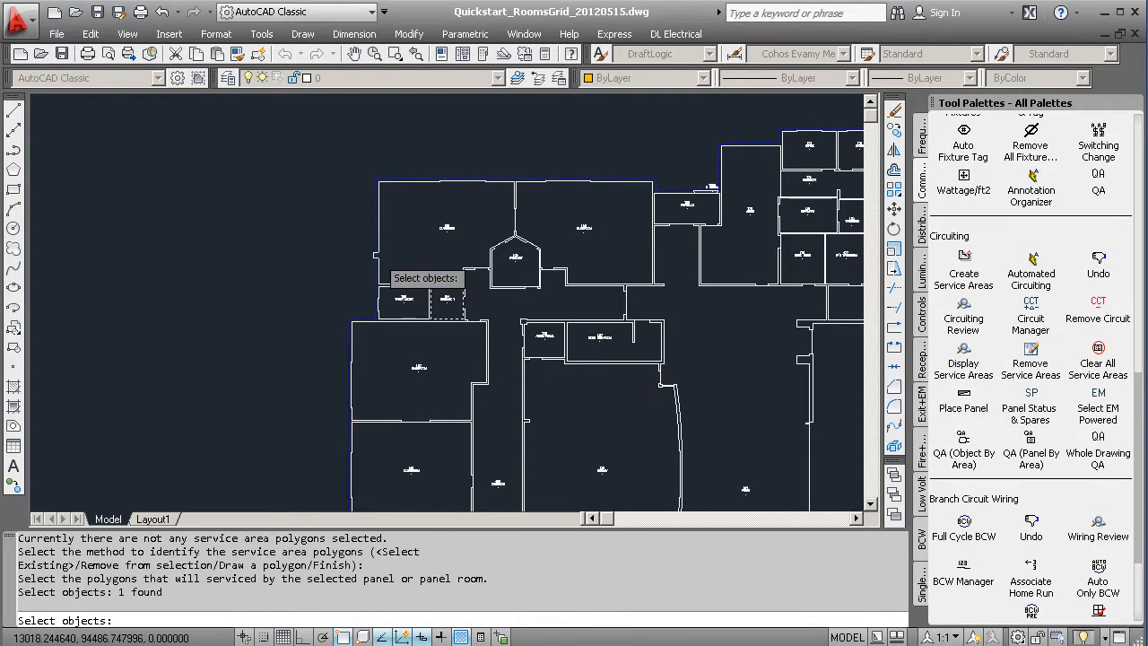
key("Return")
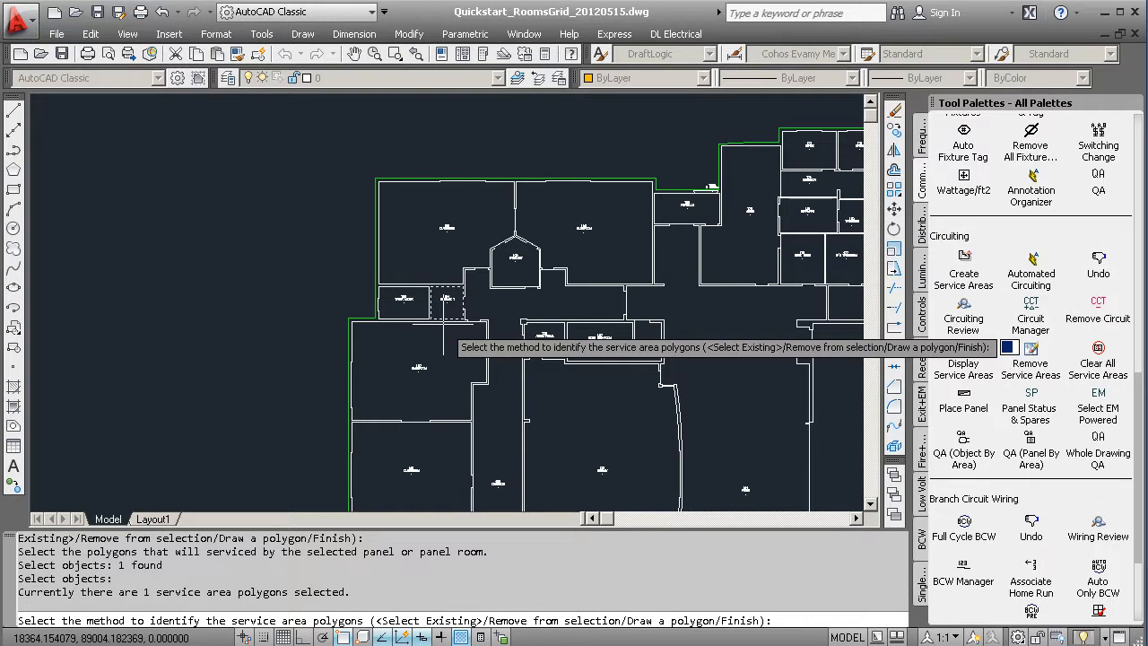
type("f")
key("Return")
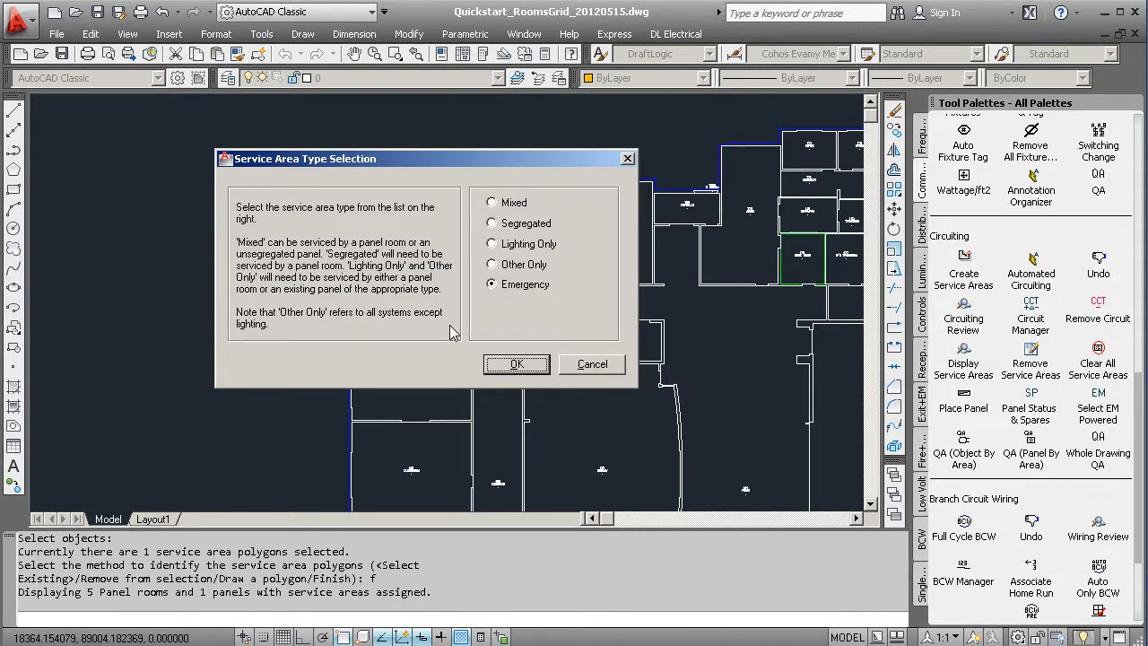
left_click(590, 365)
Open recessed panel A's attributes, check the Panel Segregation options and accept Segregated - Other.
scroll(574, 439, "down", 2)
scroll(475, 415, "up", 4)
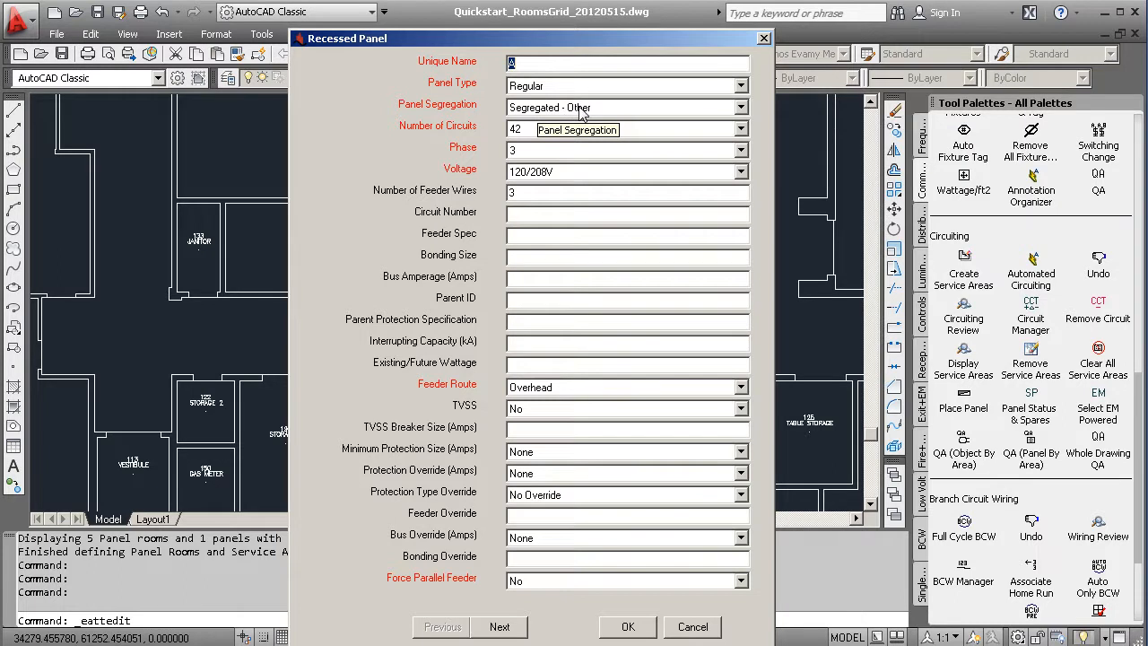
left_click(741, 107)
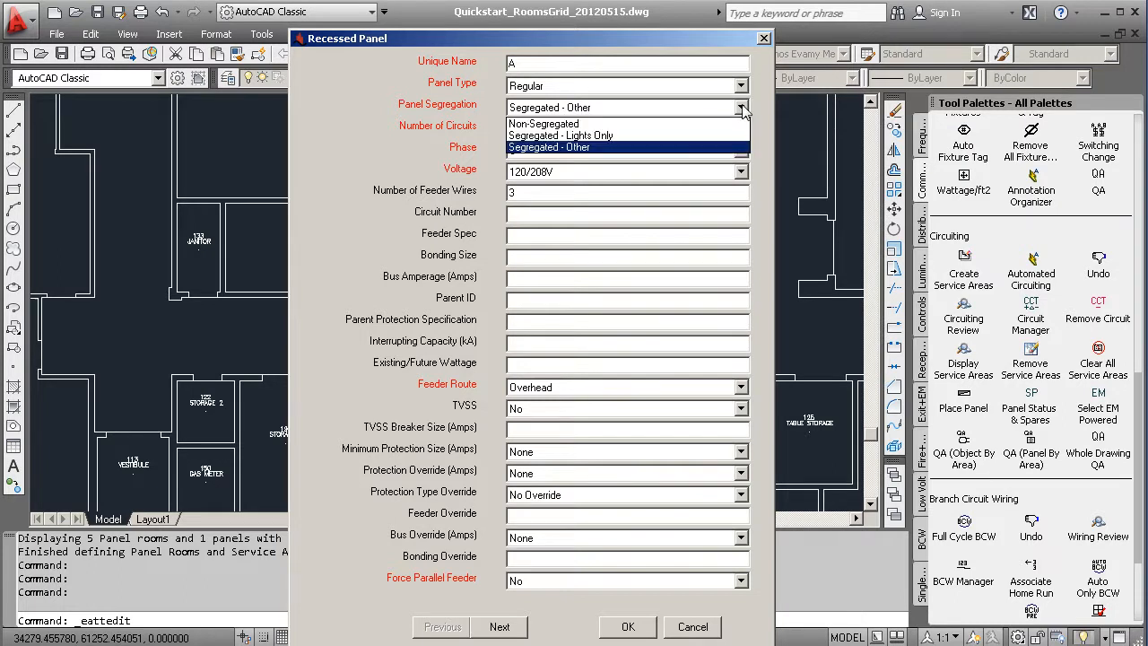
left_click(565, 147)
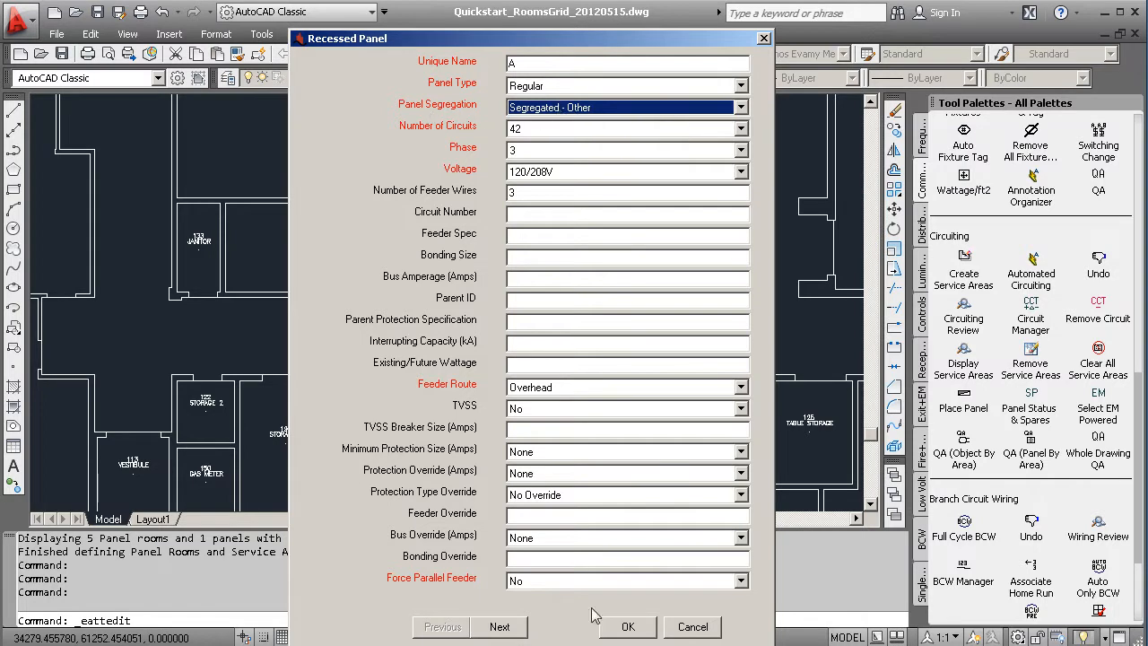
left_click(627, 627)
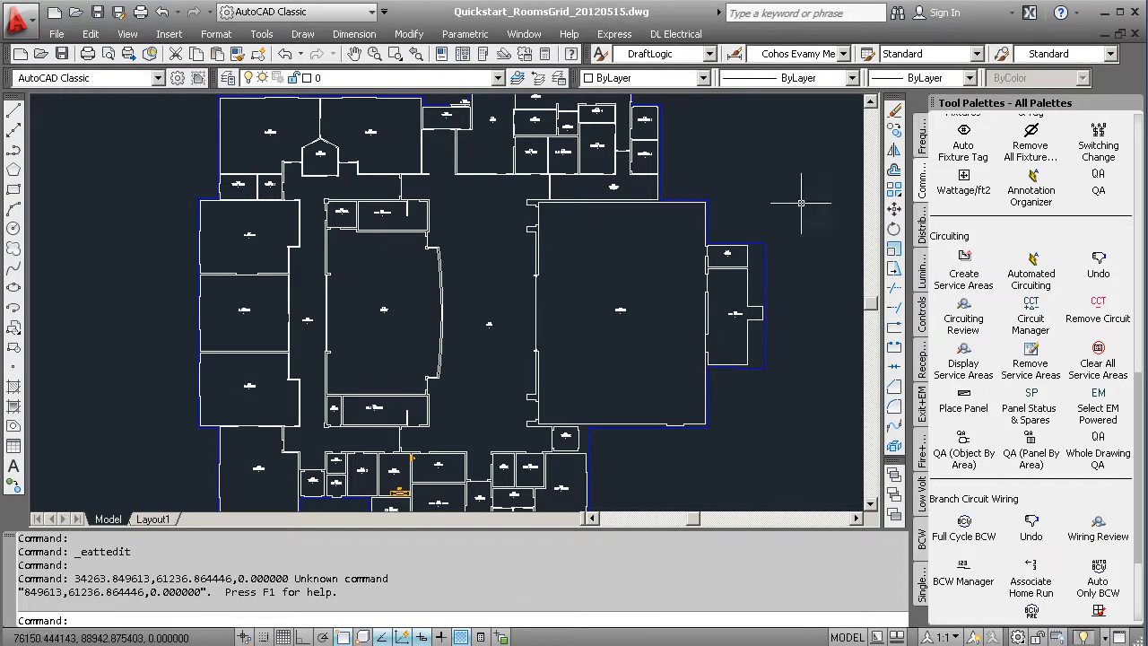
Turn on all DL electrical layers in the drawing.
left_click(923, 153)
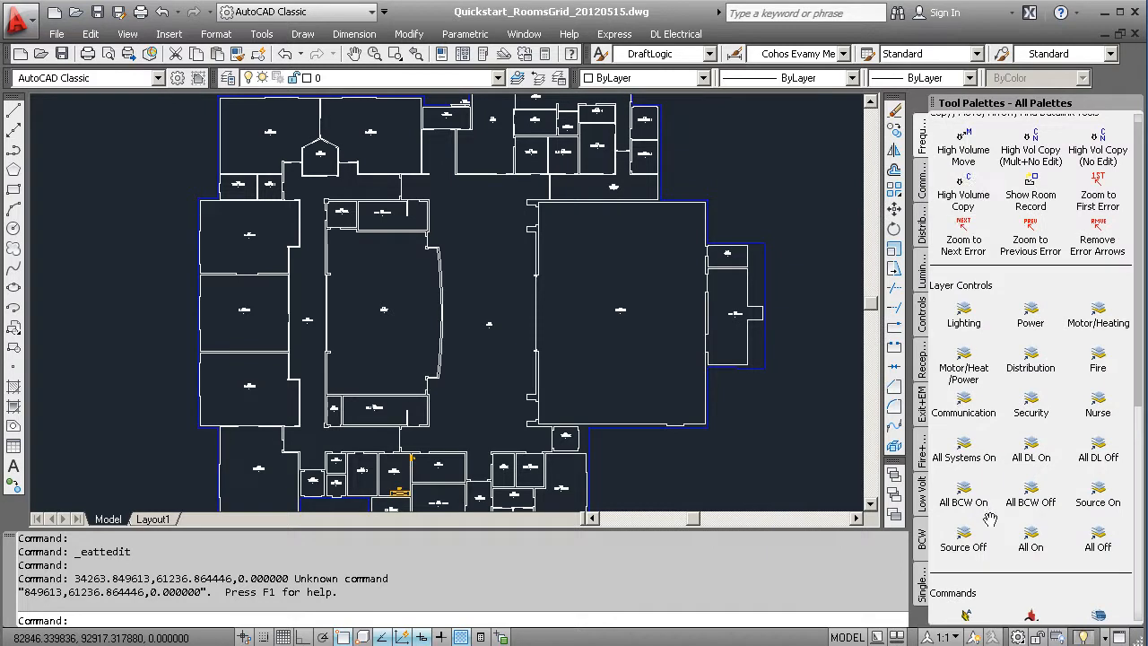
left_click(1031, 446)
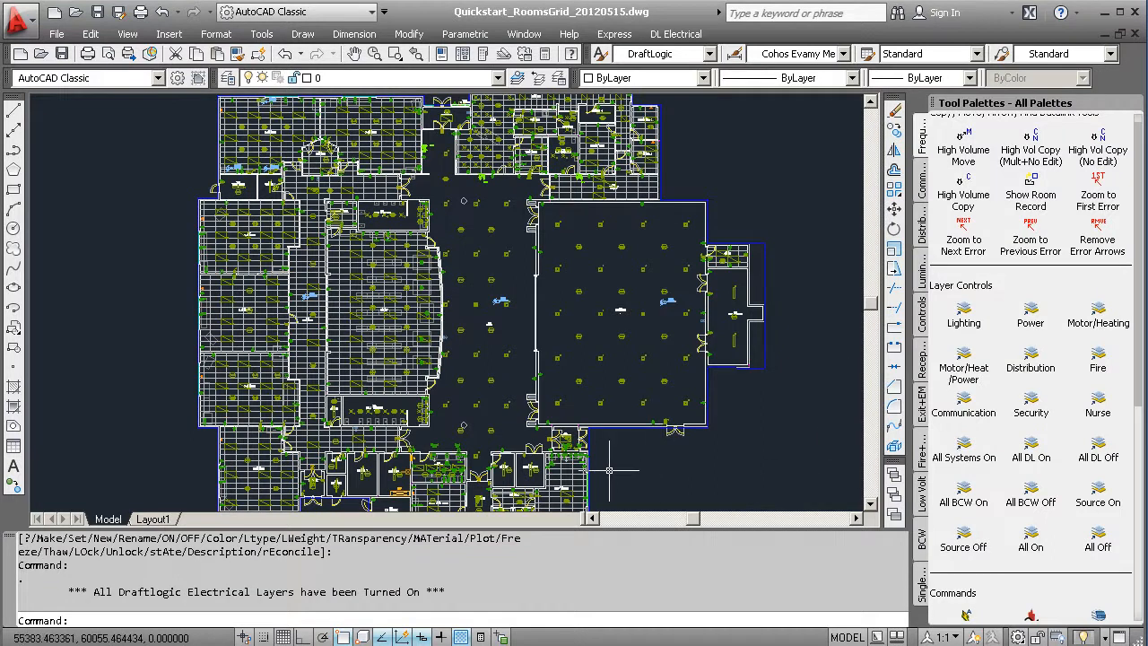
Isolate the lighting layers and the power layers in turn, and restore all DL electrical layers.
left_click(964, 311)
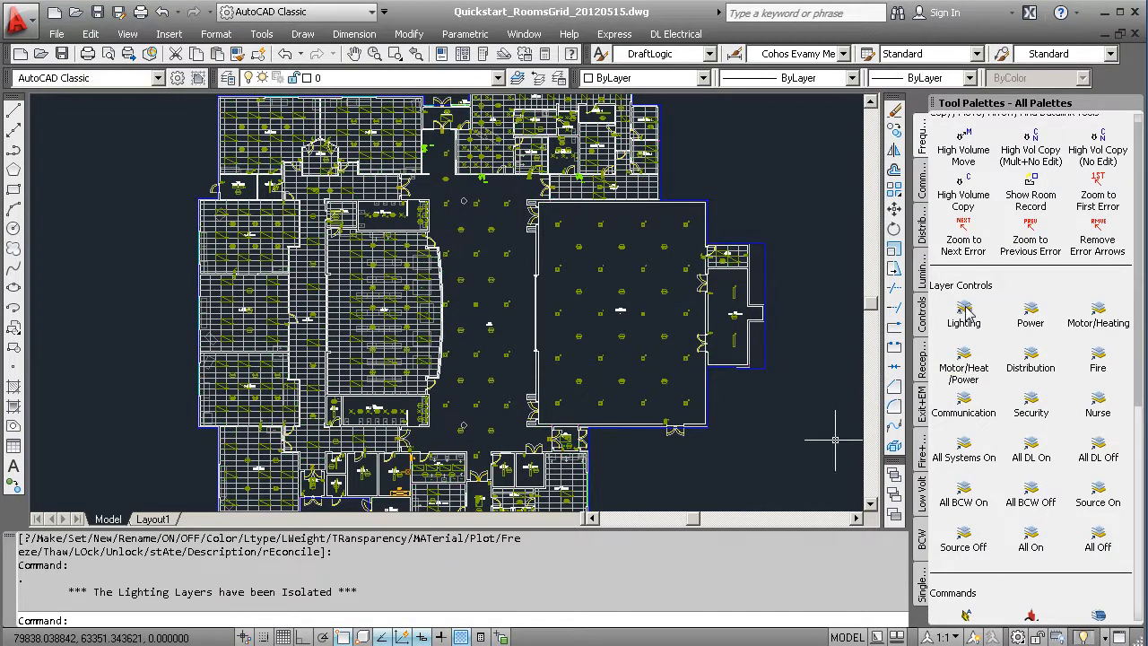
left_click(1032, 310)
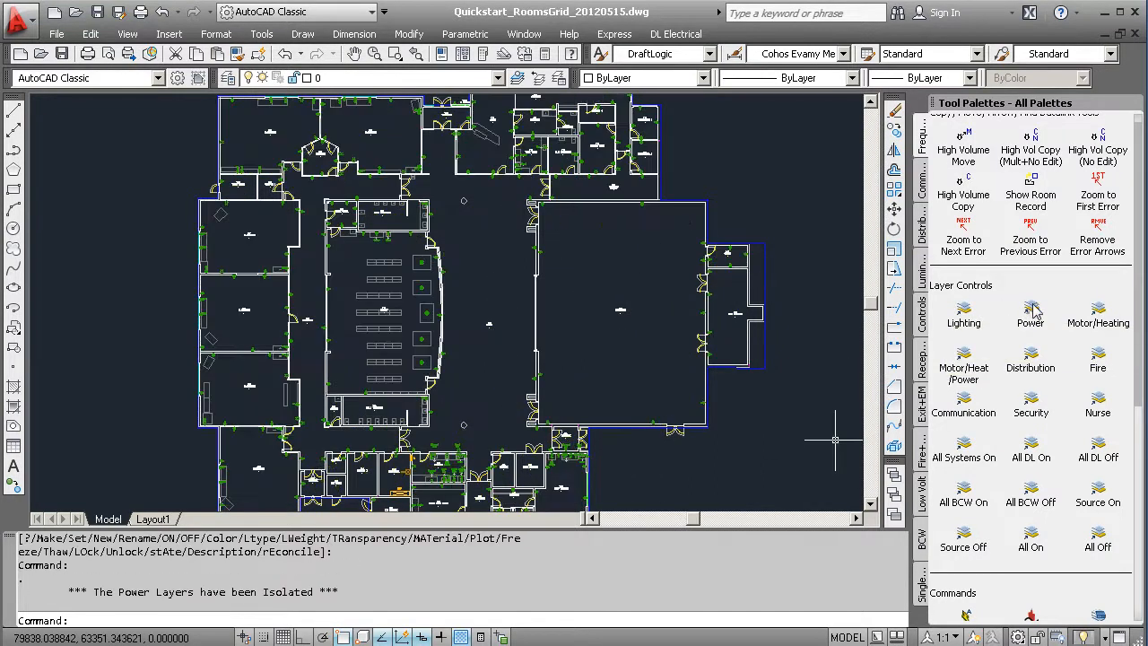
left_click(1031, 449)
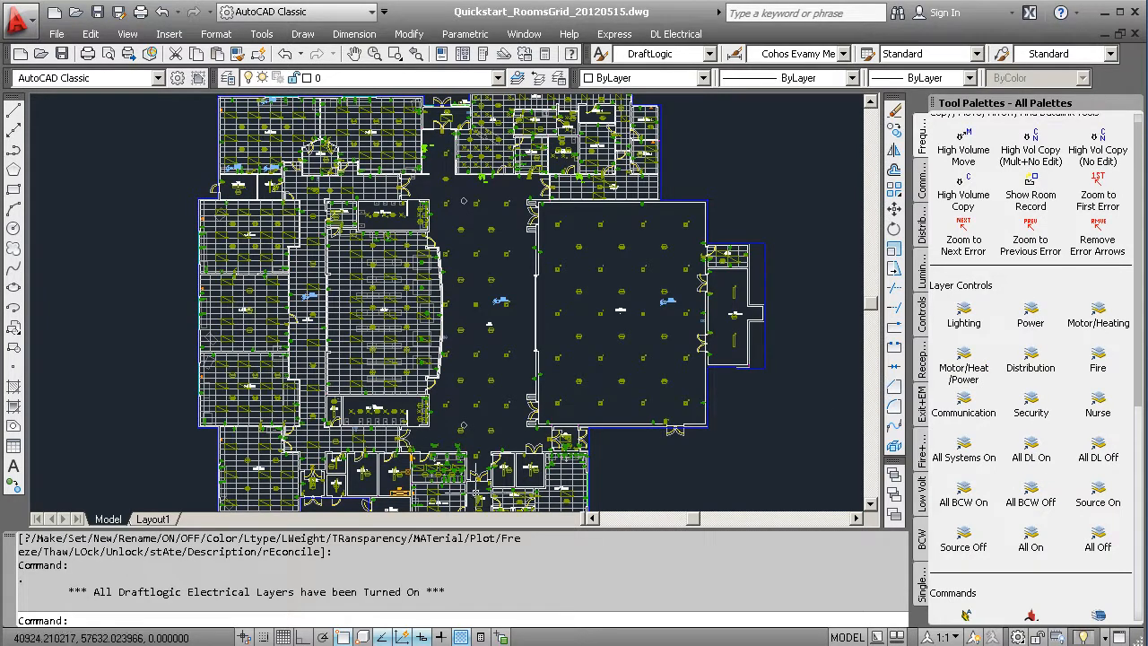
Switch to the DraftLogic Electrical Project Library and open the Eastglen project settings at the Motors category.
middle_click_drag(491, 480, 537, 424)
scroll(454, 435, "up", 3)
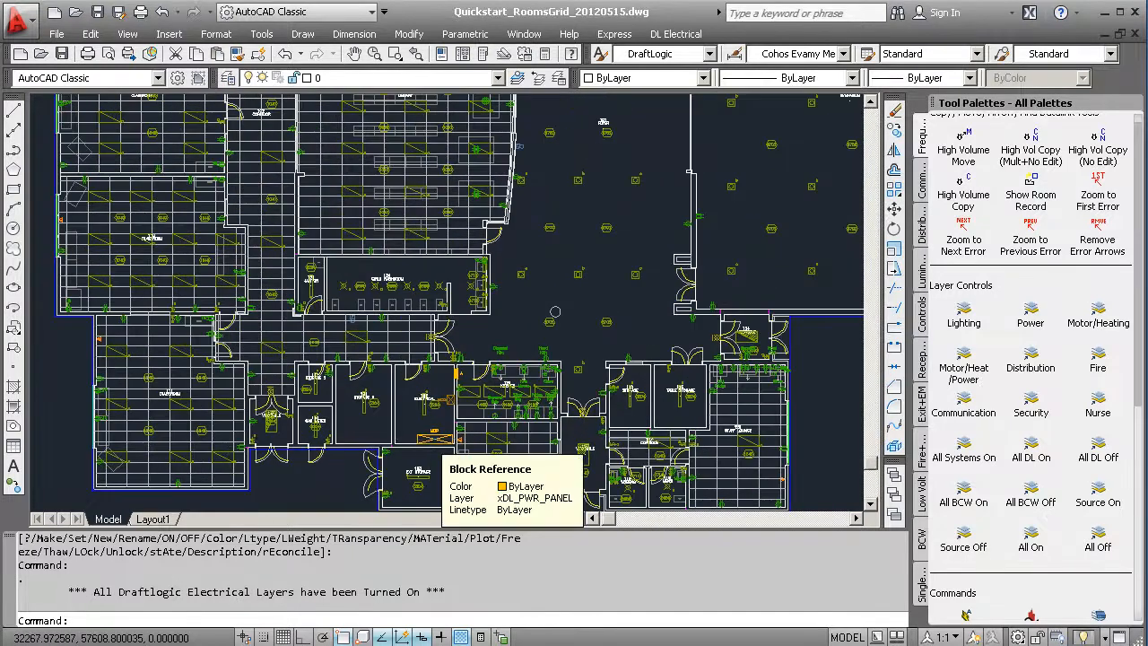
scroll(430, 439, "up", 2)
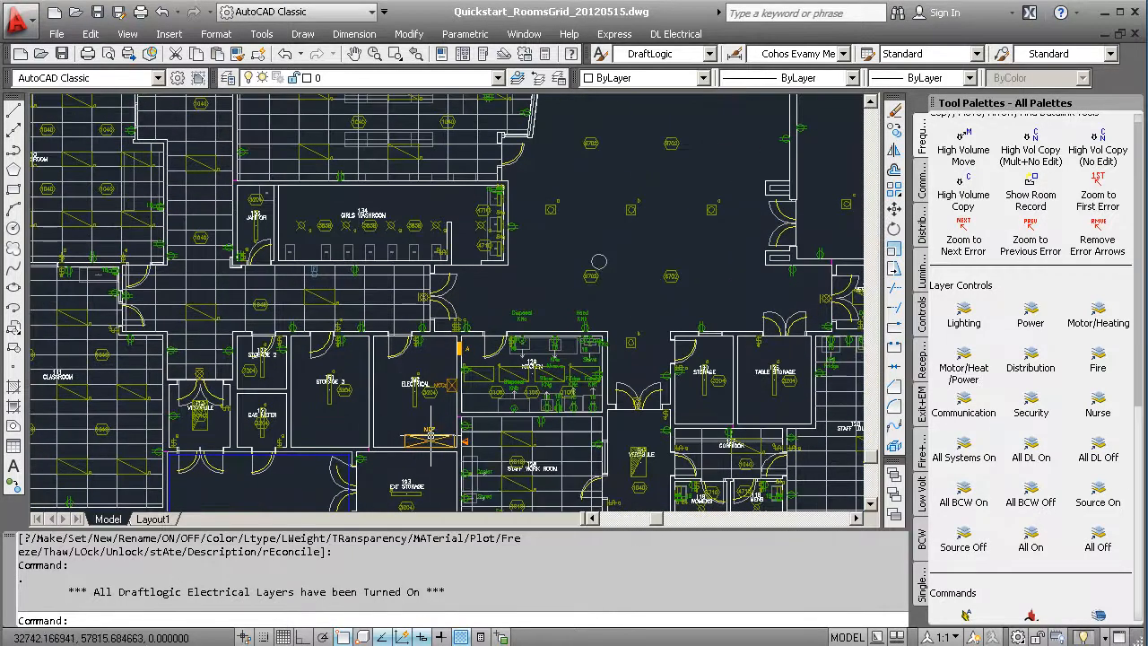
scroll(449, 435, "up", 1)
mouse_move(439, 644)
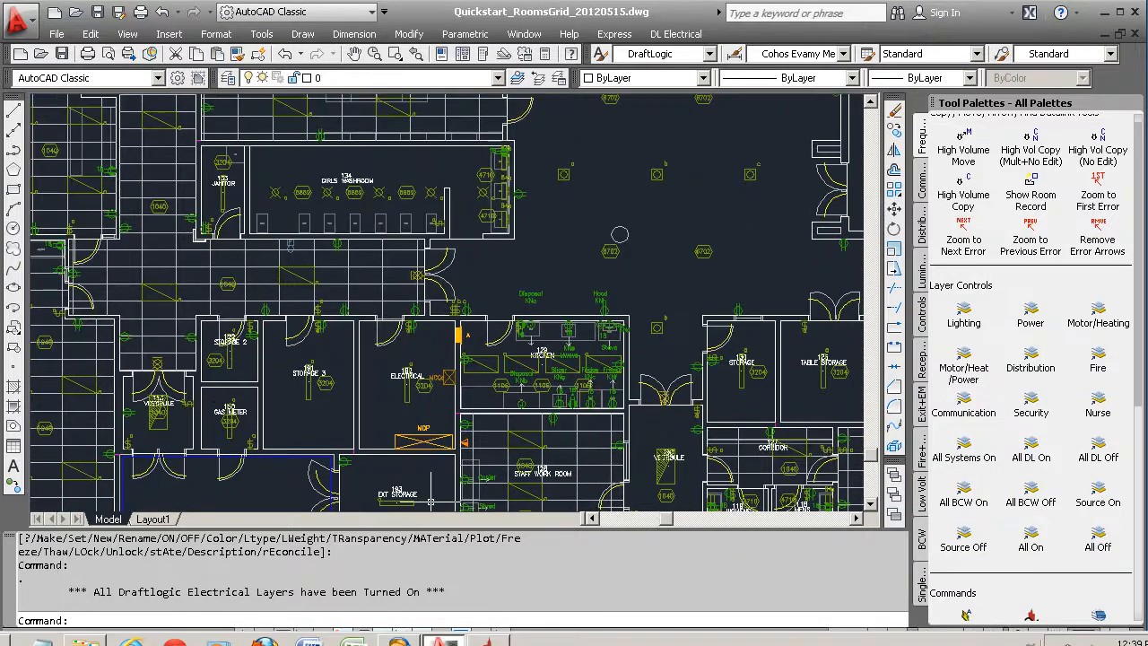
left_click(487, 642)
left_click(640, 249)
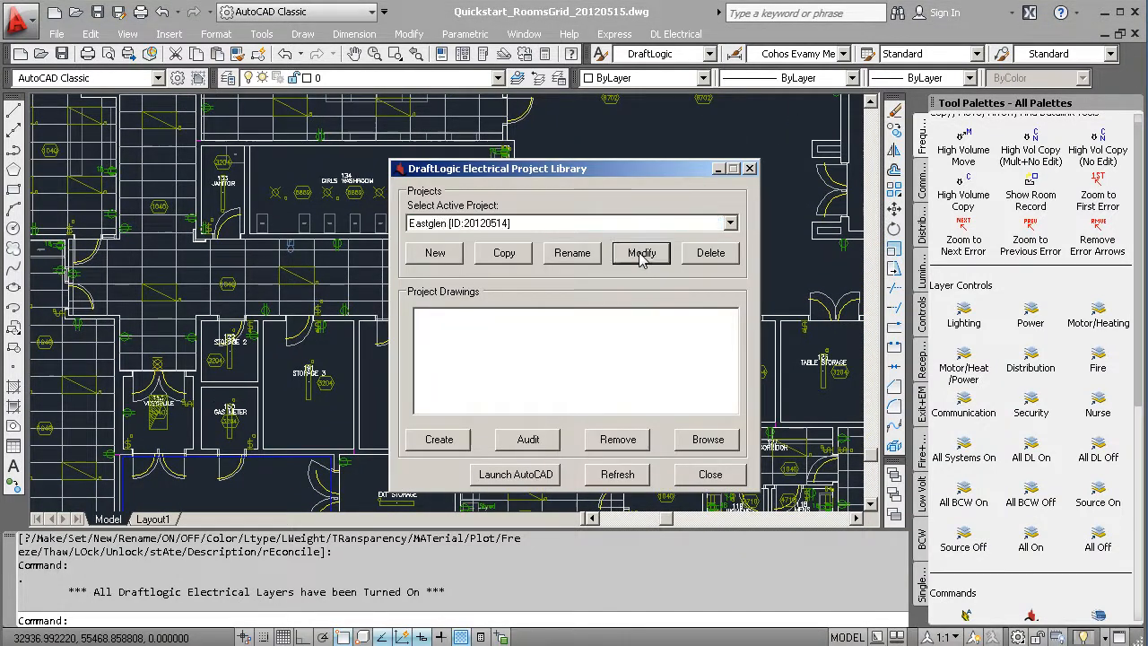
left_click(585, 157)
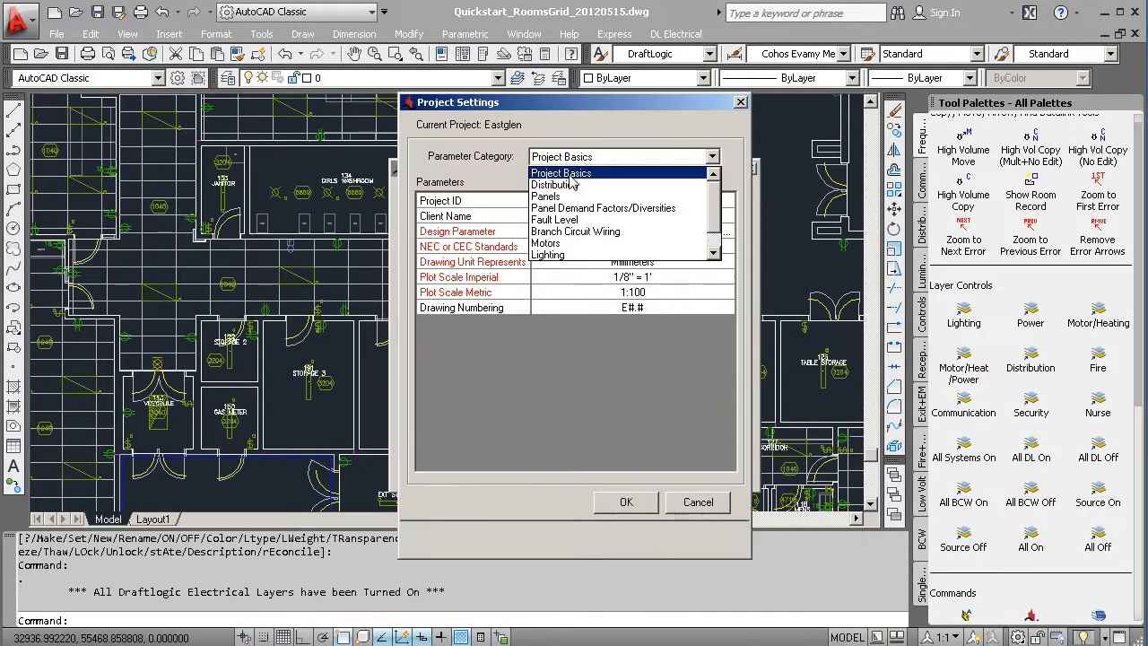
left_click(558, 243)
Check the small/large motor FLA cutoff and large motor circuiting settings, cancel without changes and minimize the project library.
left_click(693, 217)
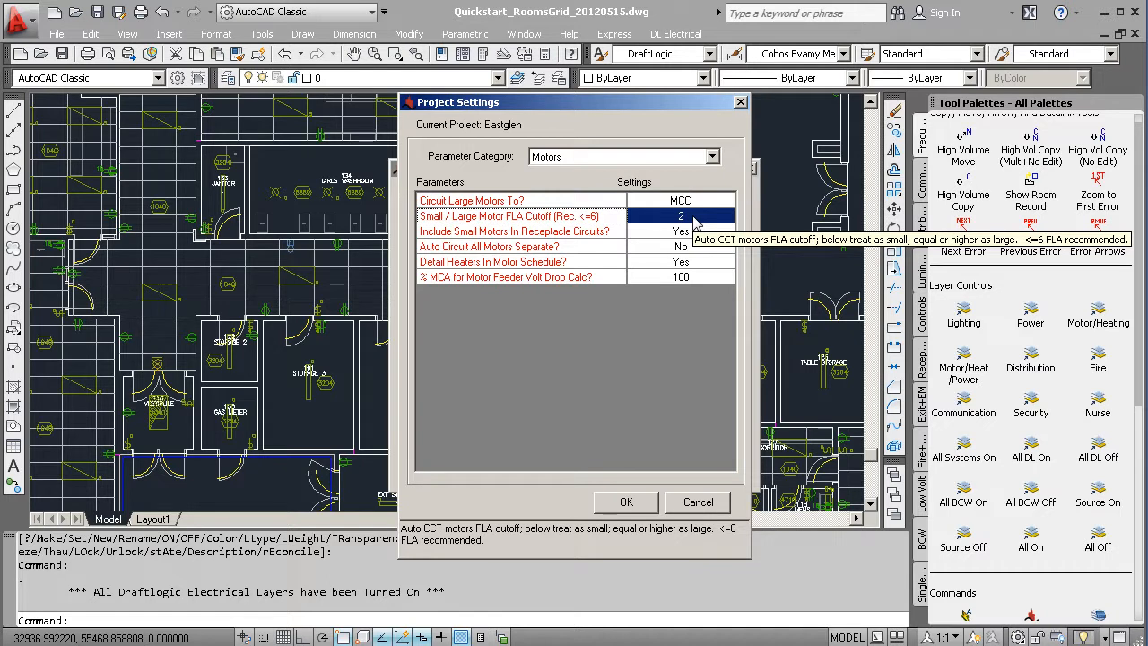
left_click(699, 203)
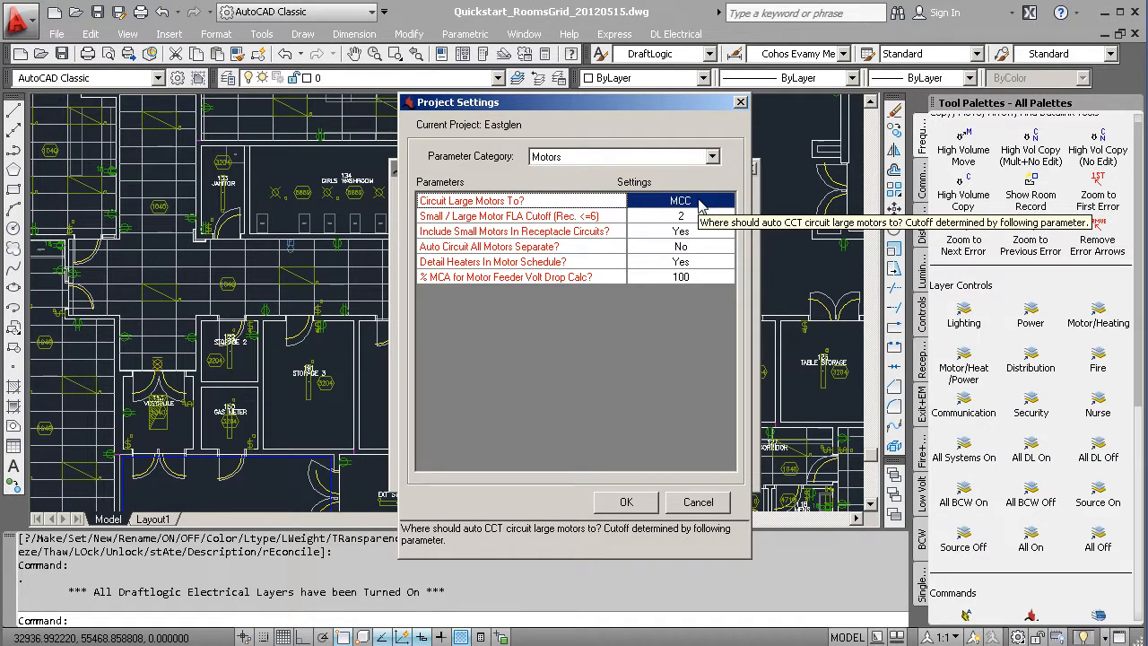
left_click(693, 504)
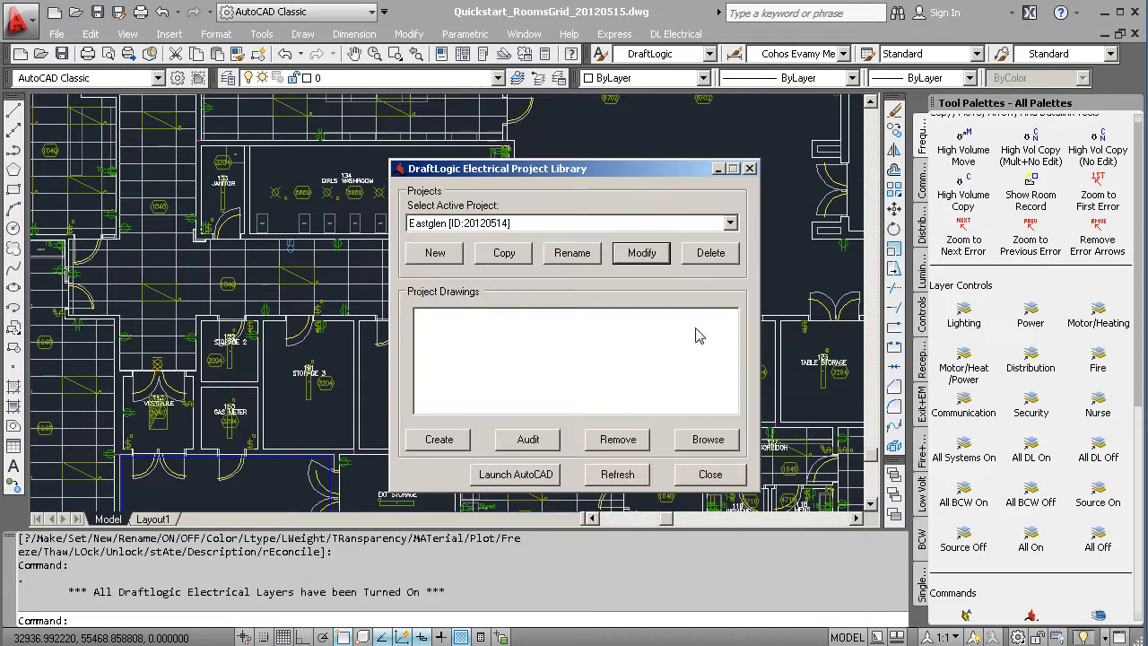
left_click(718, 168)
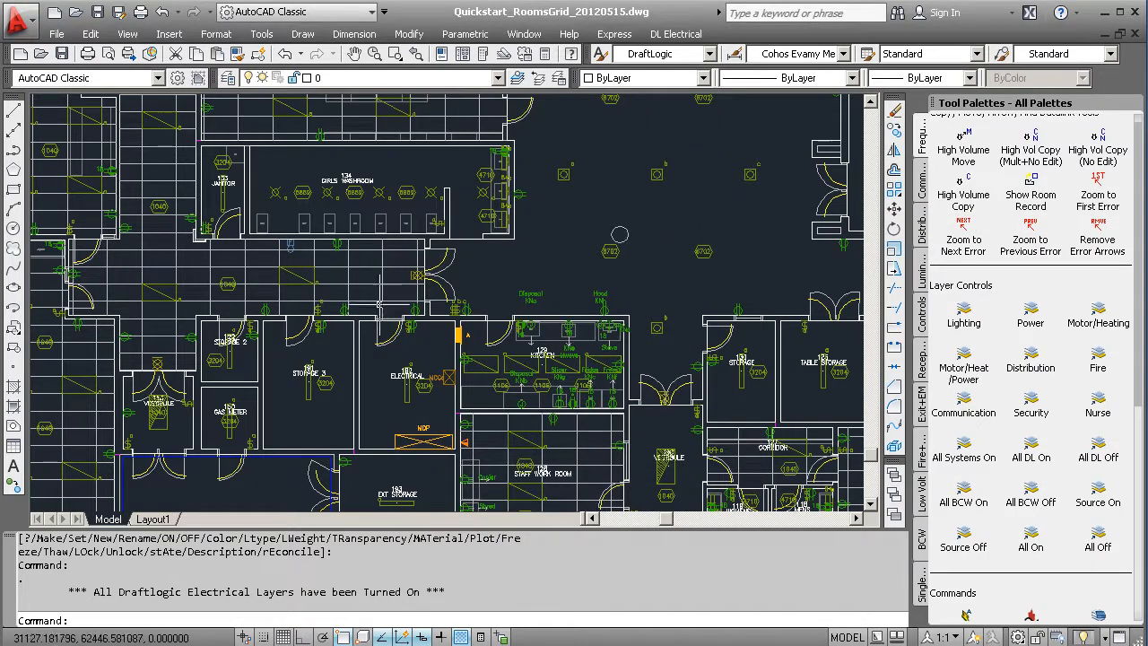
middle_click_drag(210, 198, 216, 242)
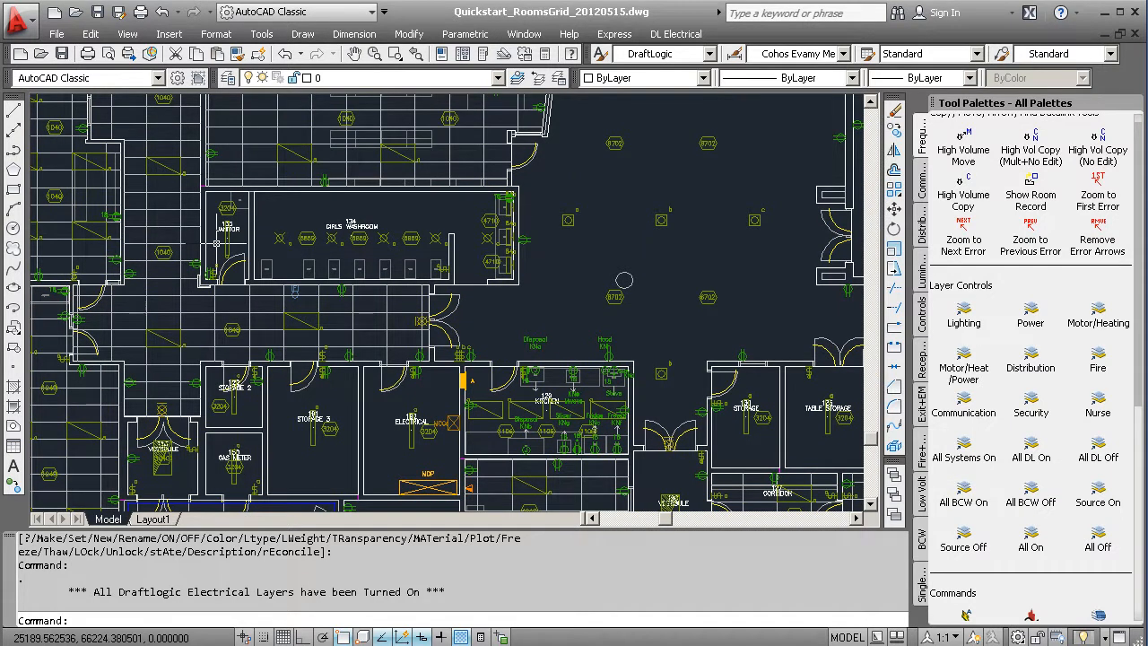
mouse_move(224, 238)
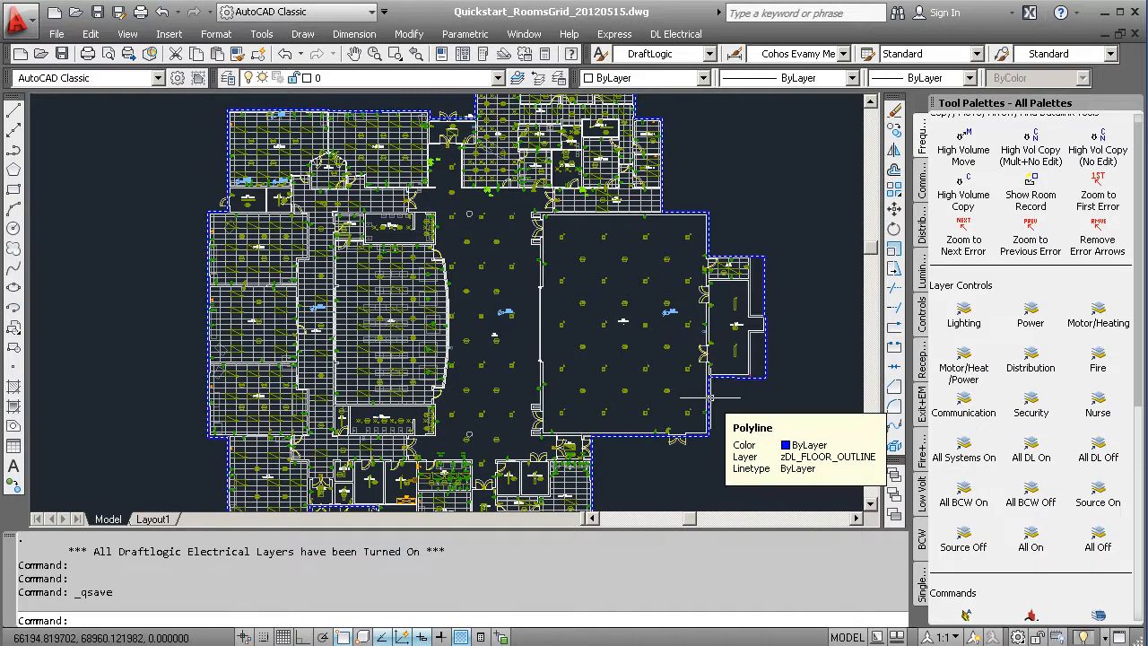
Run Display Service Areas for panel A on the wall between Electrical 192 and Kitchen 129.
left_click(922, 184)
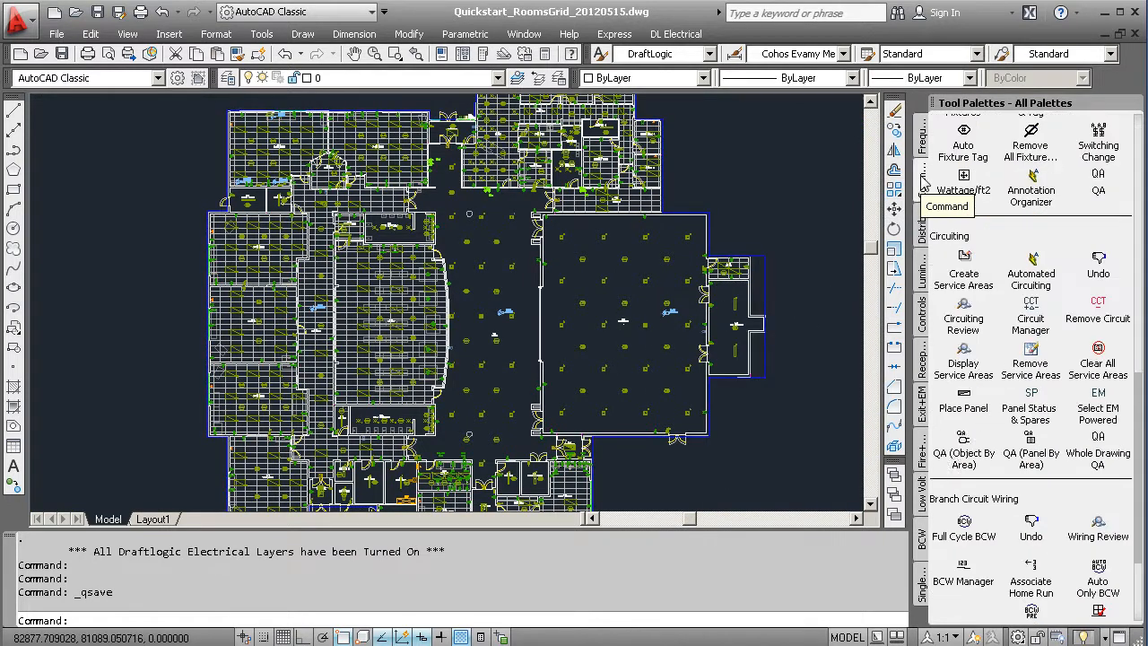
left_click(963, 351)
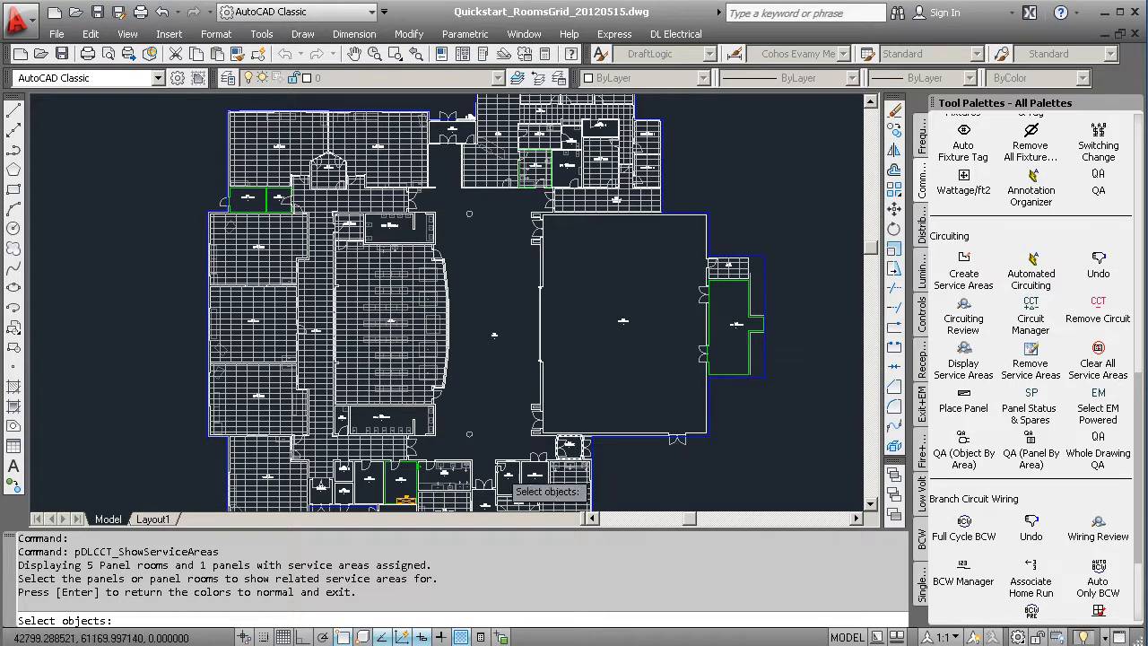
scroll(422, 476, "up", 1)
scroll(422, 476, "up", 5)
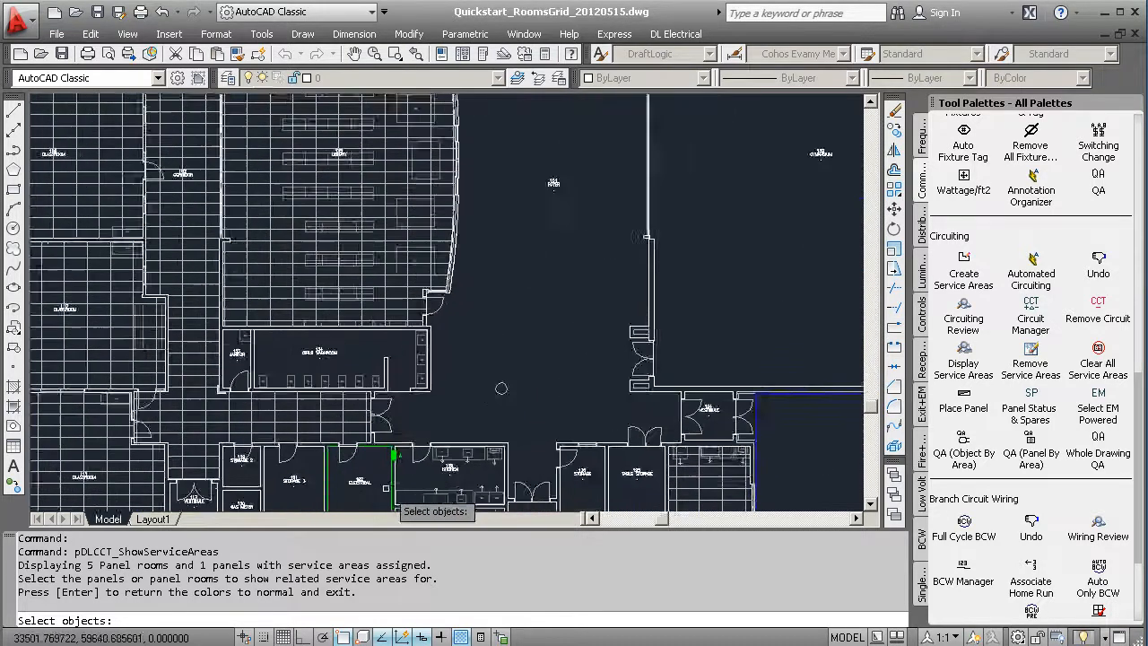
scroll(376, 464, "up", 2)
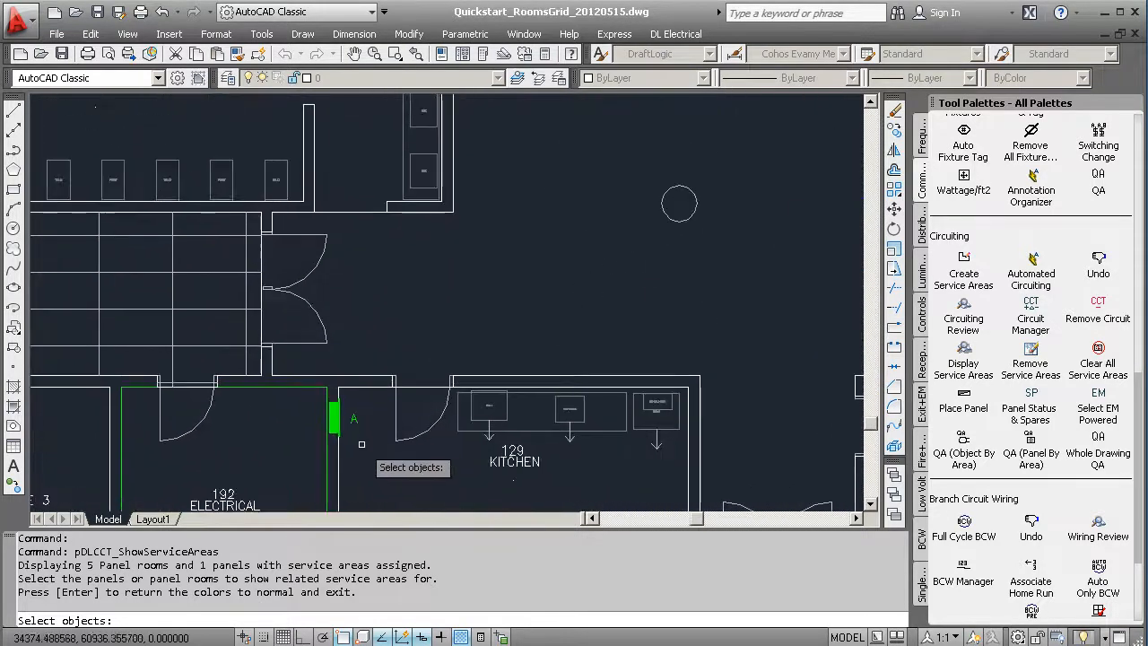
left_click(353, 419)
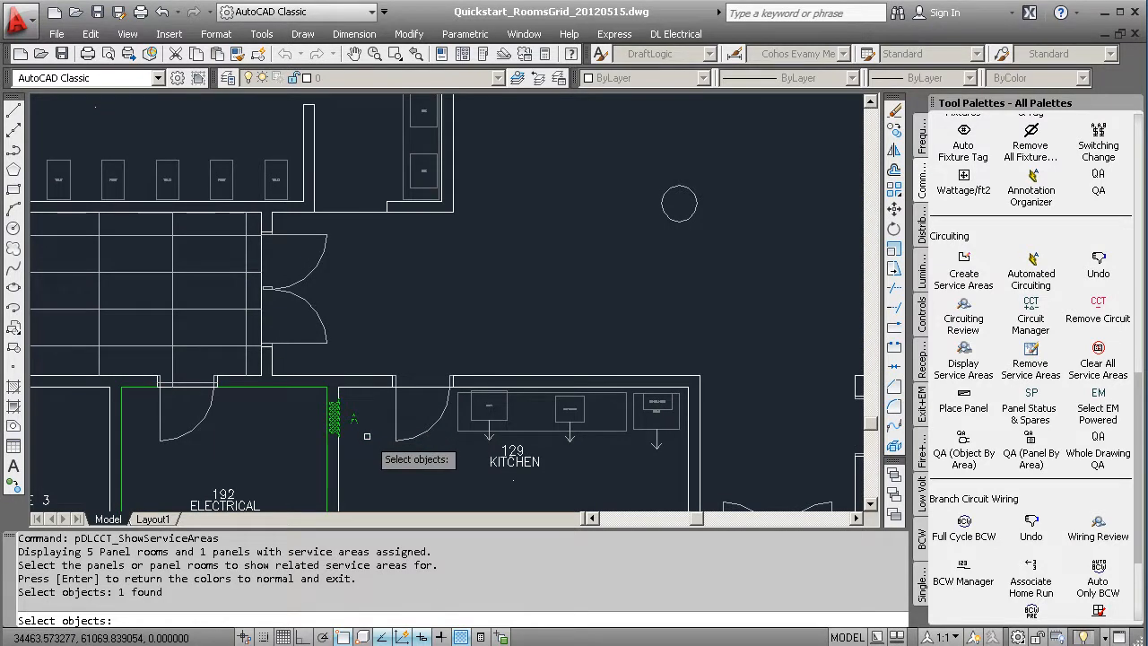
key("Return")
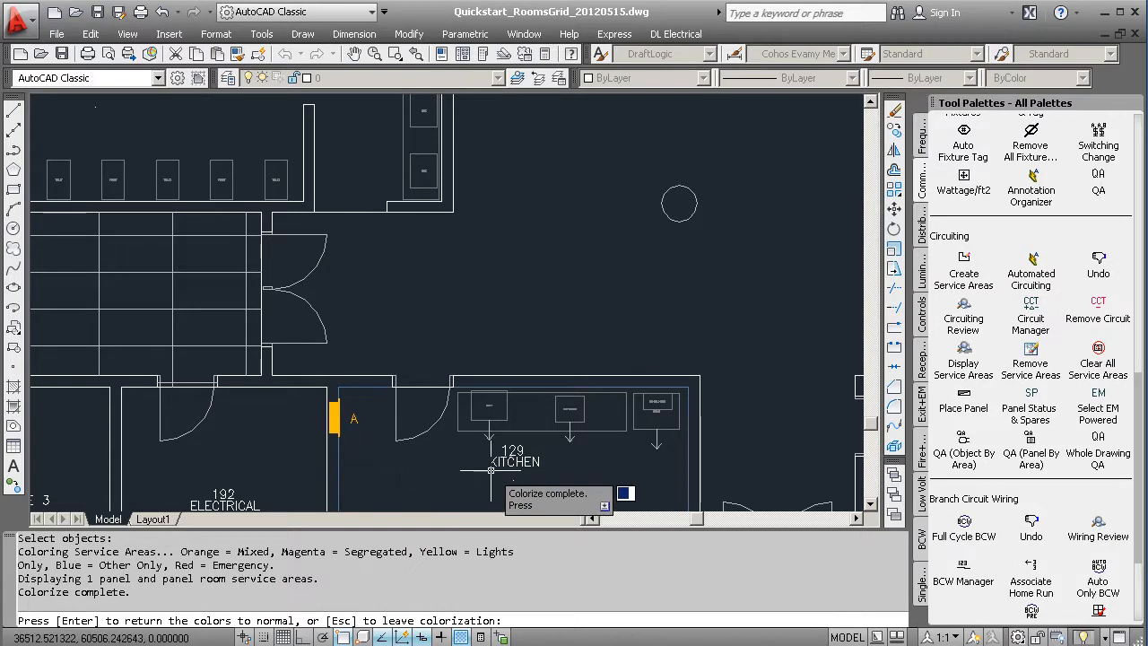
Examine the colorized service area of panel A around Kitchen 129 and return the colors to normal.
scroll(490, 466, "down", 2)
scroll(491, 466, "down", 5)
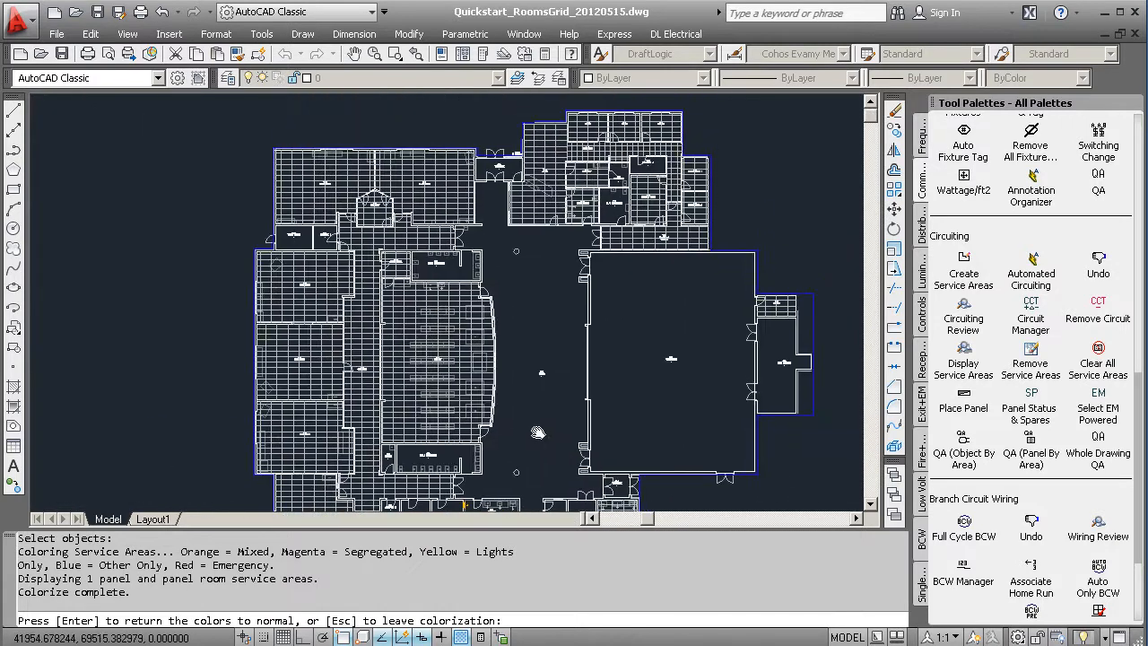
scroll(531, 380, "up", 6)
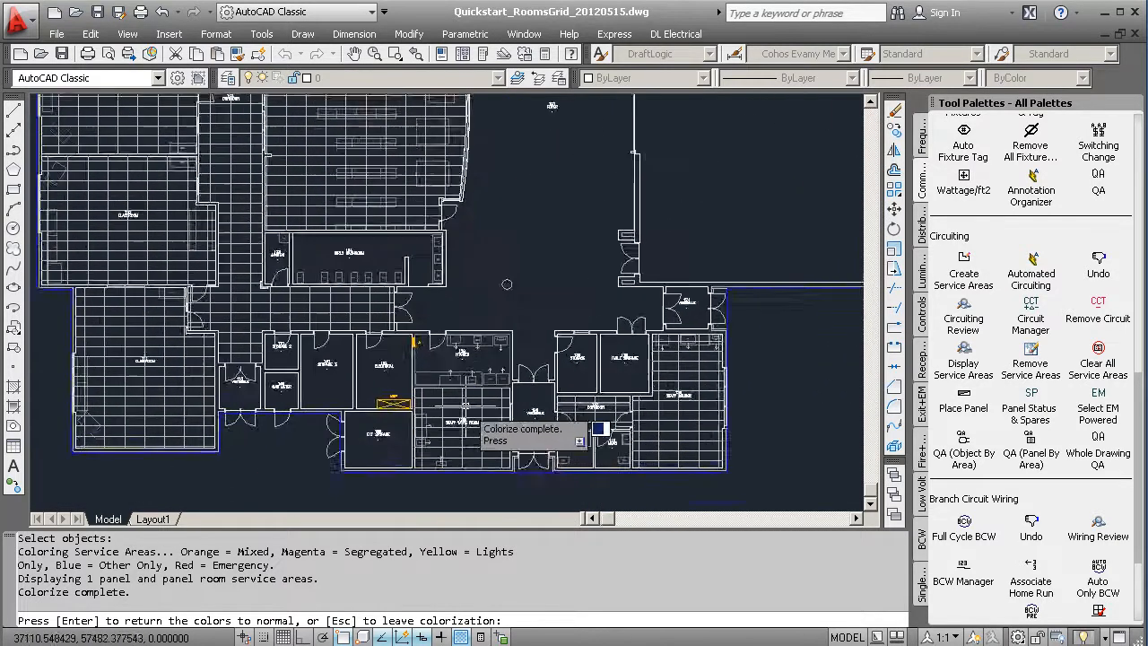
scroll(429, 403, "up", 1)
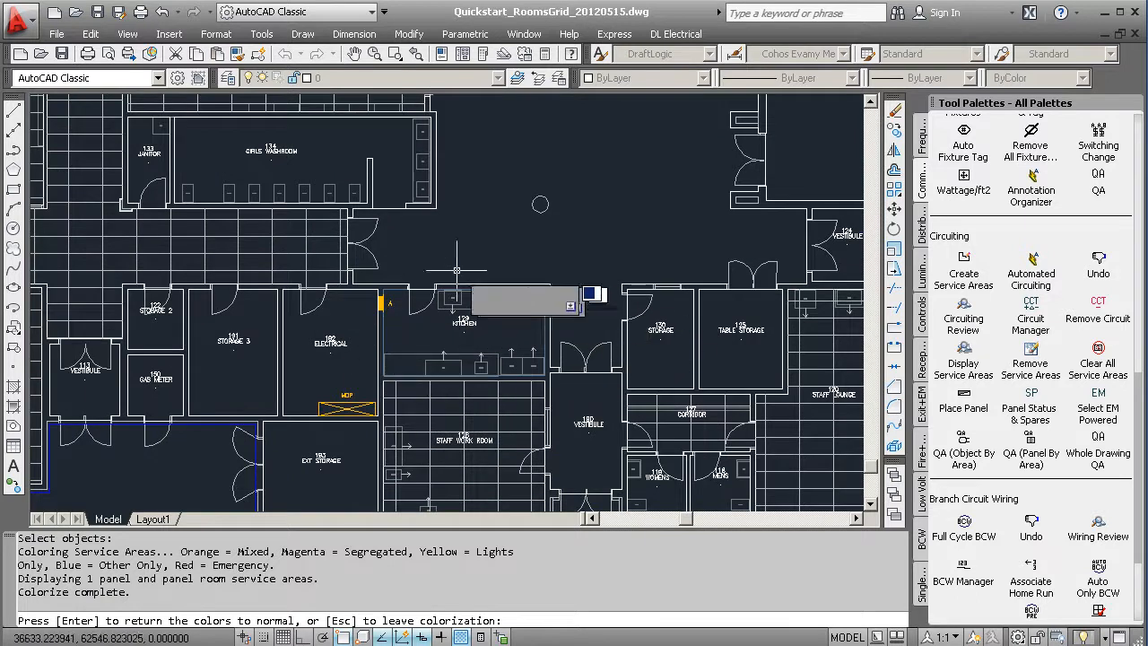
scroll(385, 294, "up", 1)
scroll(382, 308, "up", 1)
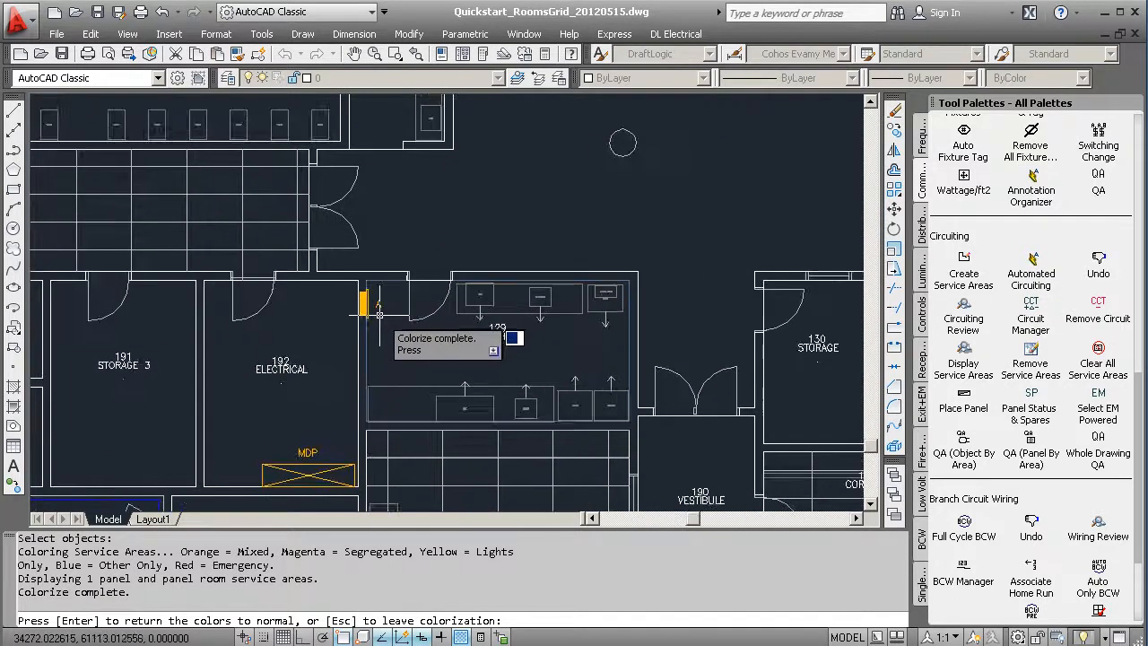
right_click(430, 293)
left_click(459, 304)
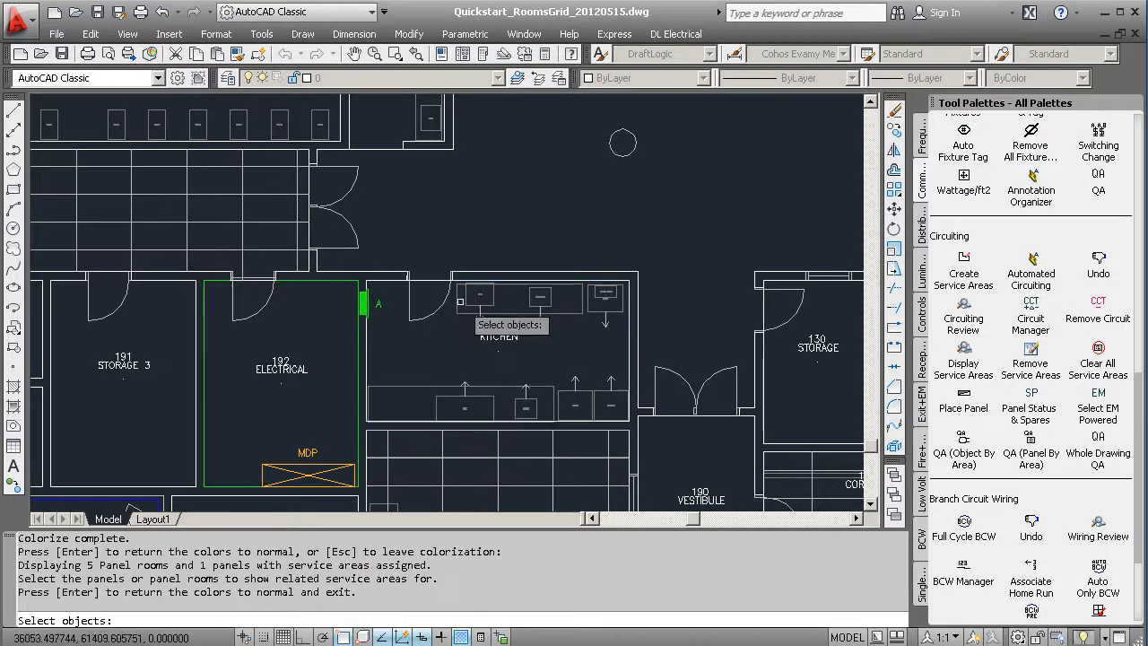
Display the service areas assigned to panel room Electrical 192 and examine their colors across the floor plan.
left_click(357, 390)
key("Return")
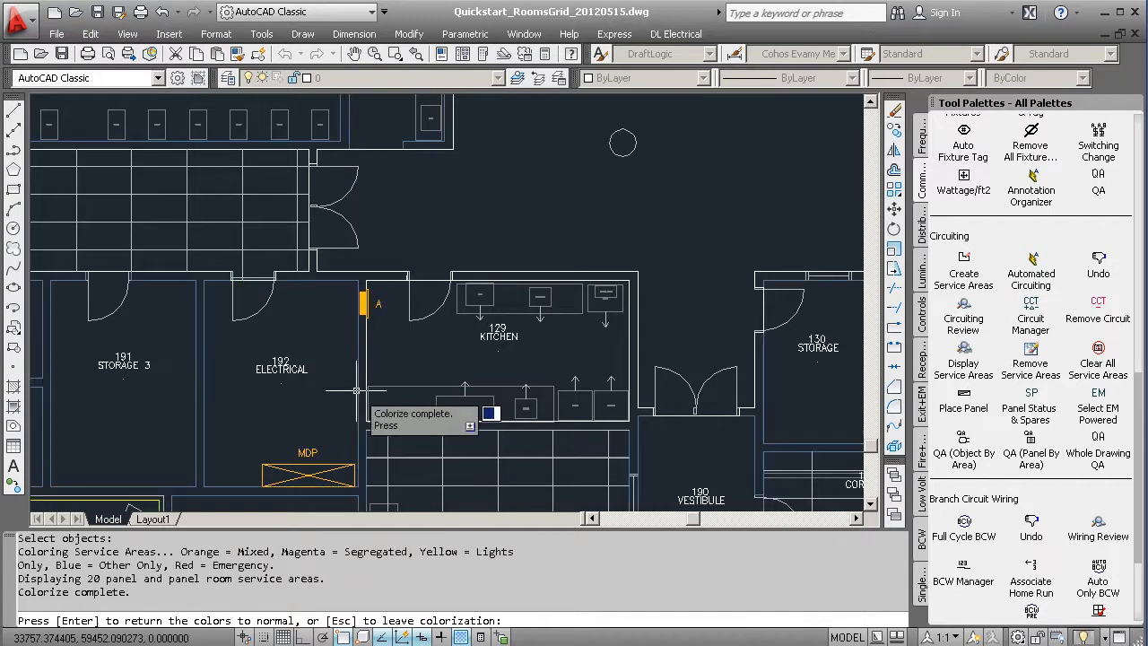
scroll(474, 423, "down", 5)
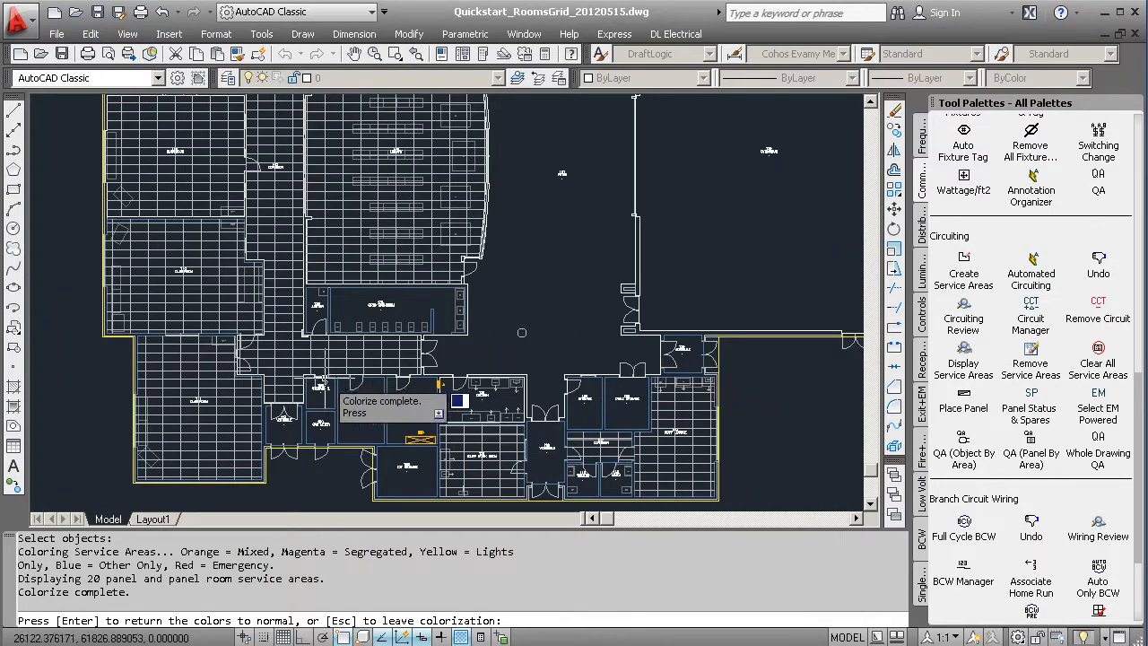
scroll(341, 450, "down", 2)
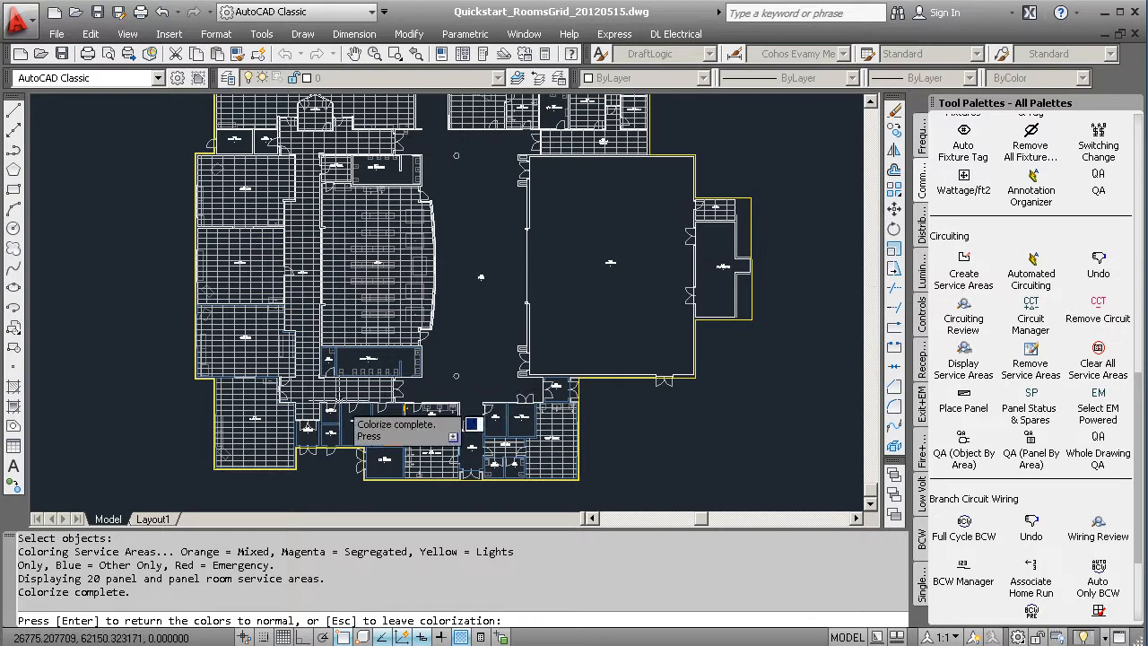
scroll(346, 383, "up", 2)
Return the service area colors to normal and exit the service area display.
right_click(418, 363)
left_click(448, 373)
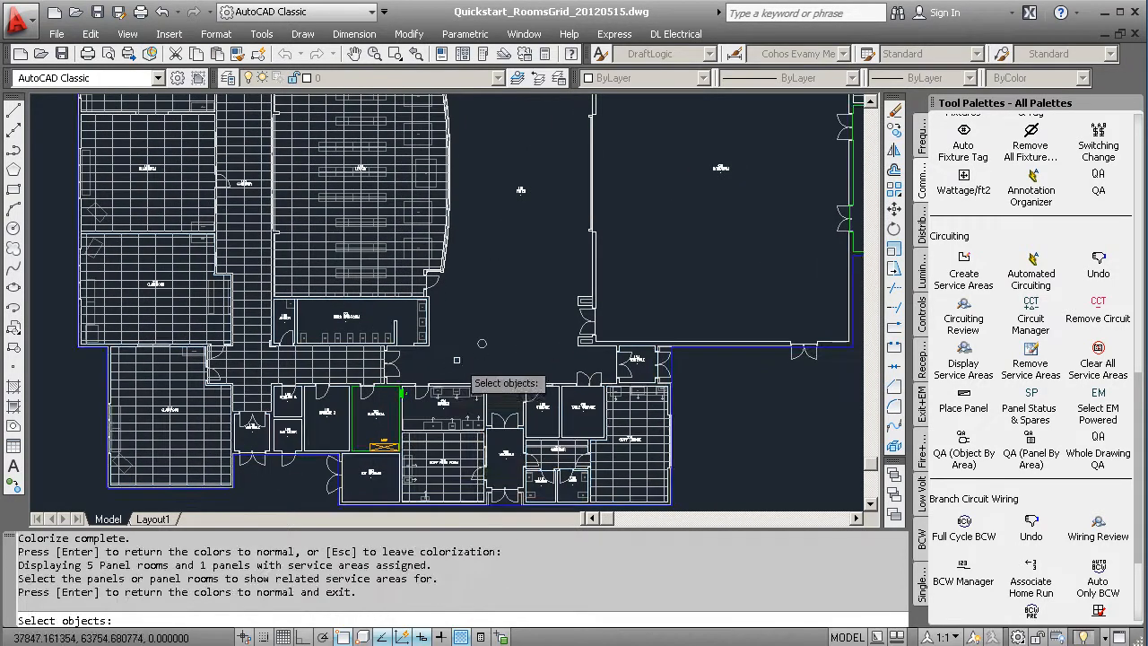
key("Return")
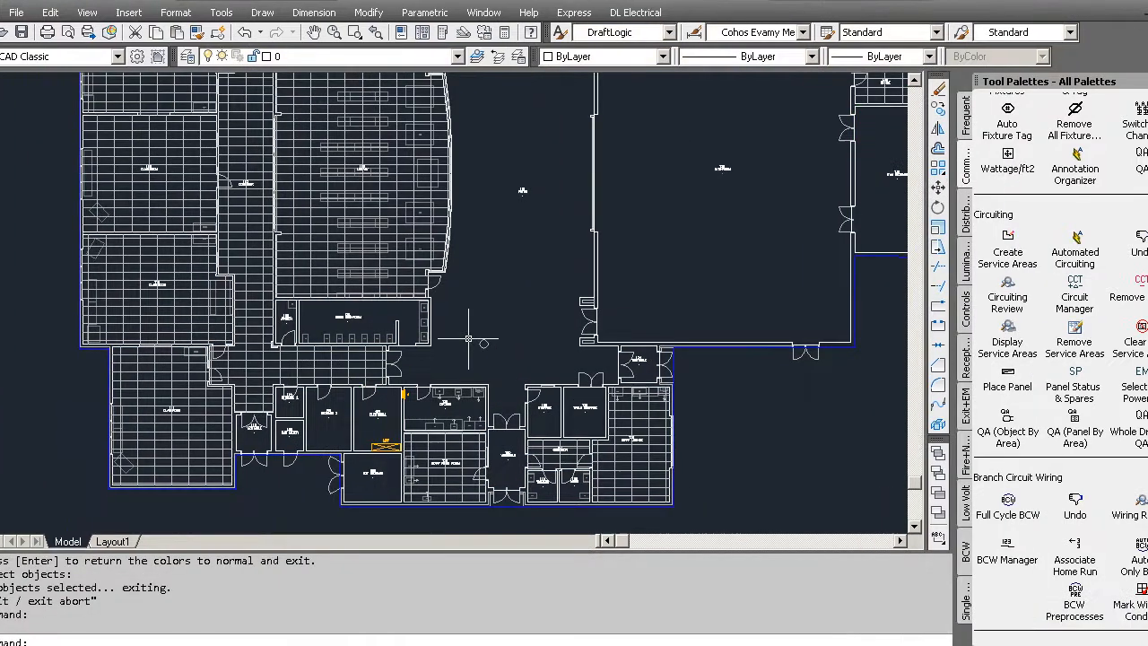
Turn all DL electrical layers back on for the whole floor plan.
scroll(468, 339, "down", 4)
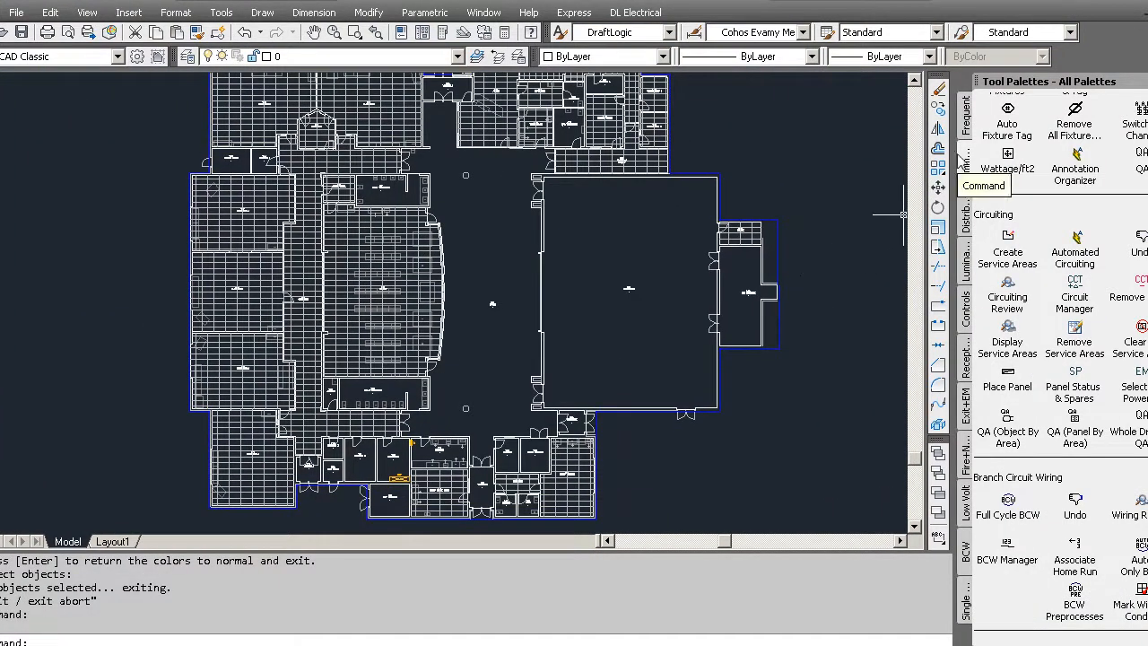
left_click(966, 117)
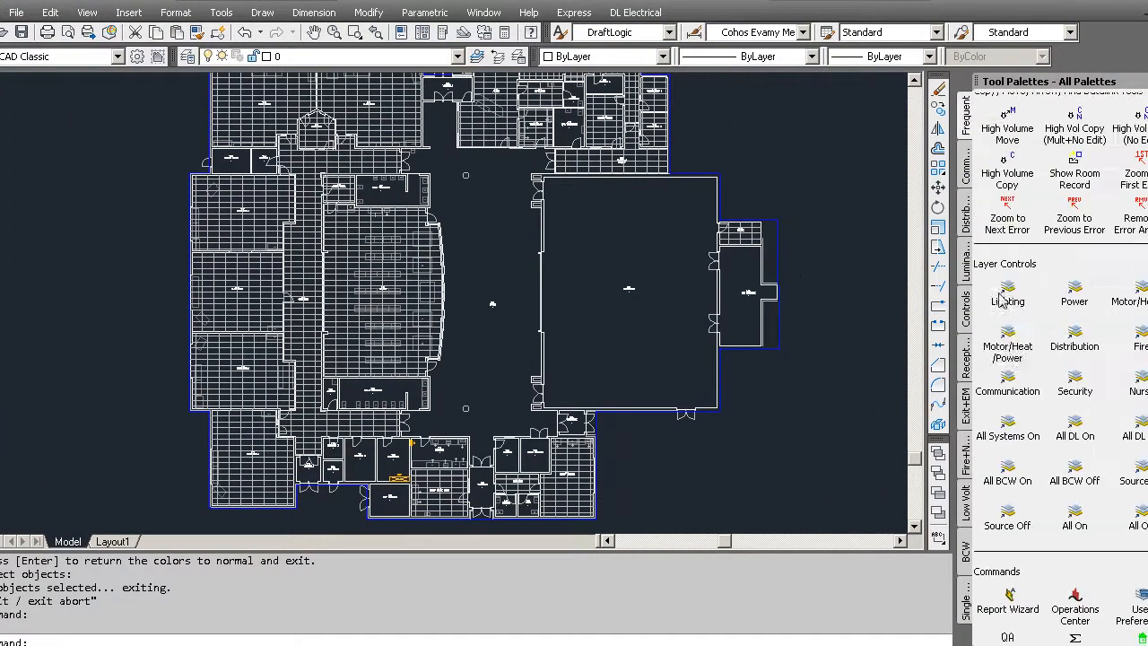
left_click(1080, 434)
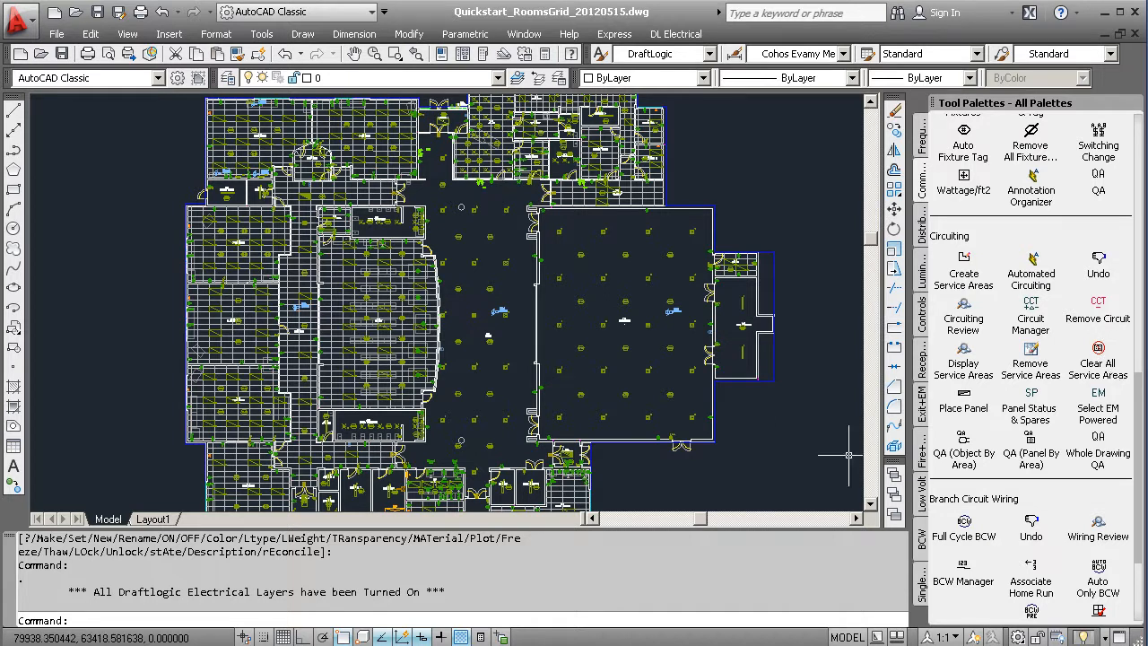
Designate slots 1-8 of panel A in Electrical 192 as unavailable to automated circuiting.
left_click(1031, 398)
scroll(380, 484, "up", 4)
scroll(380, 484, "up", 1)
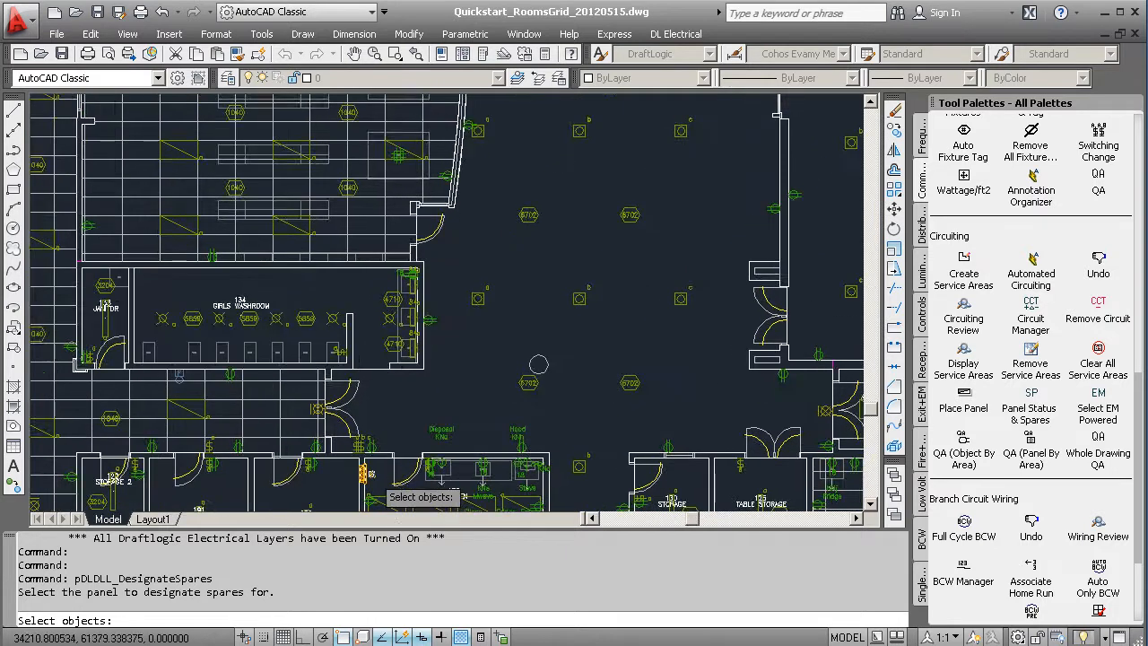
left_click(363, 473)
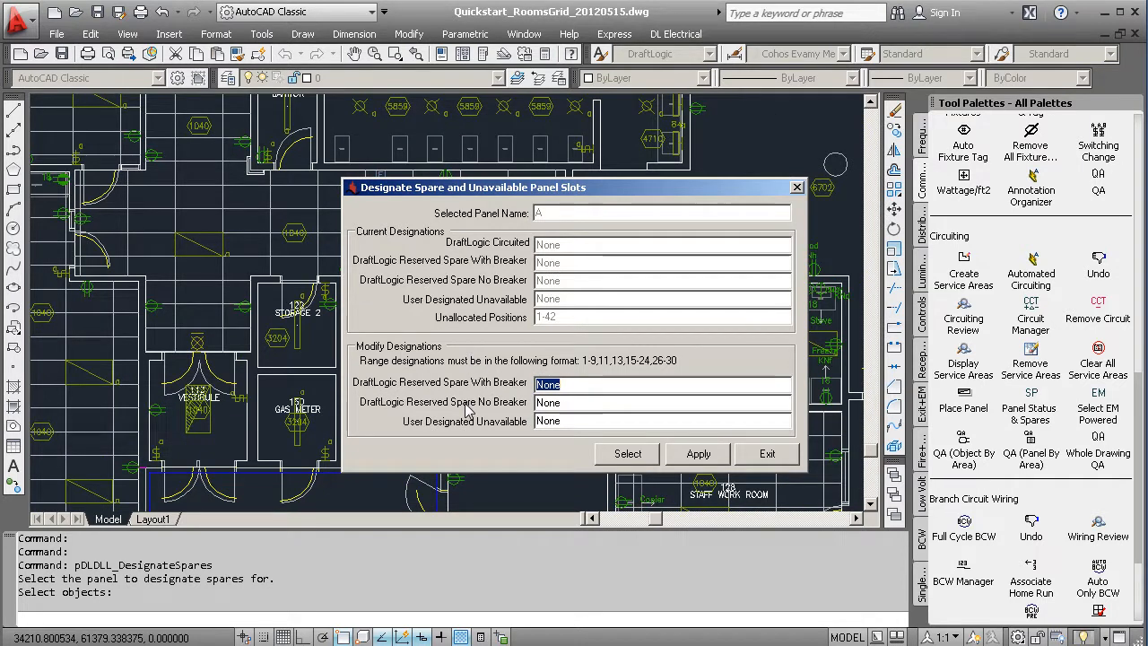
left_click_drag(569, 420, 532, 420)
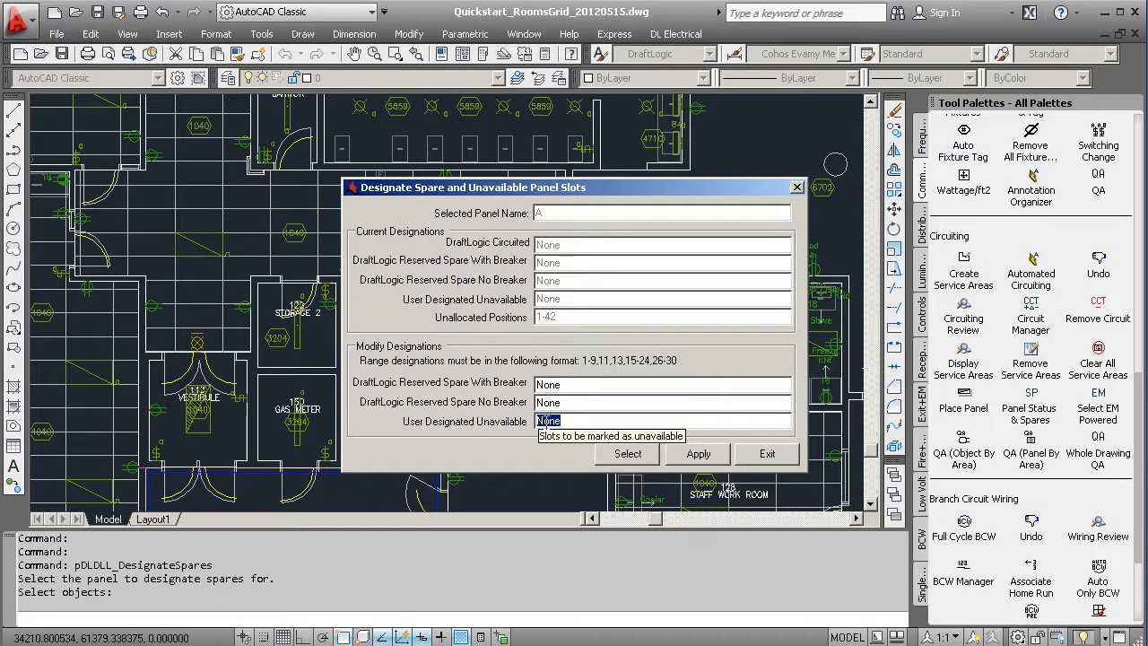
type("1-8")
left_click(692, 453)
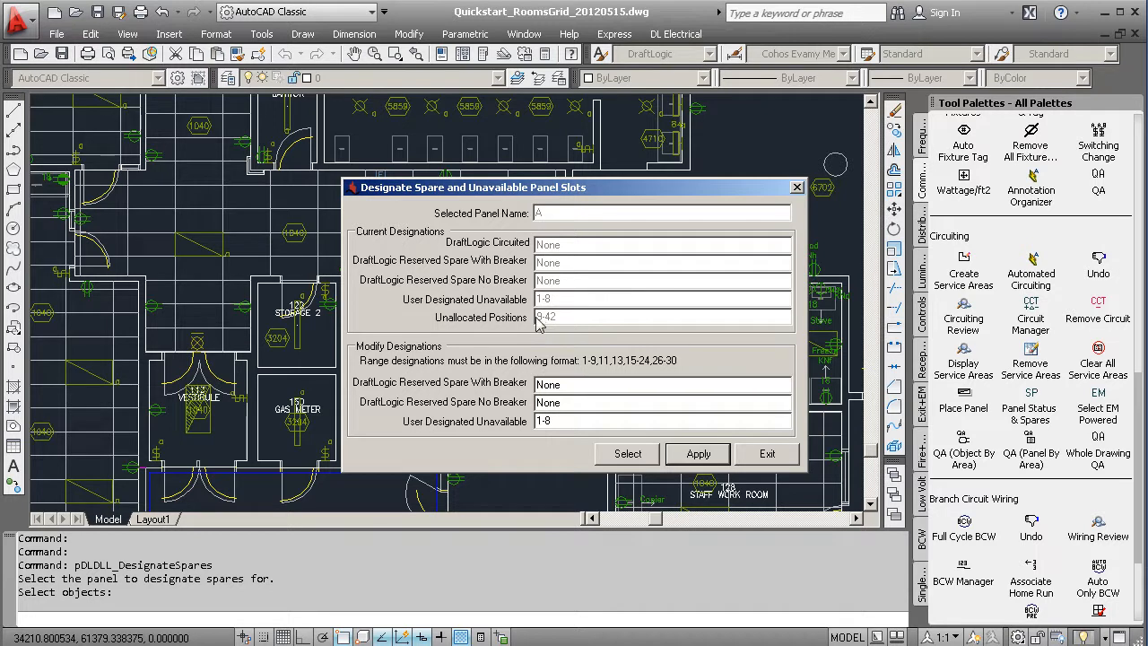
left_click(698, 454)
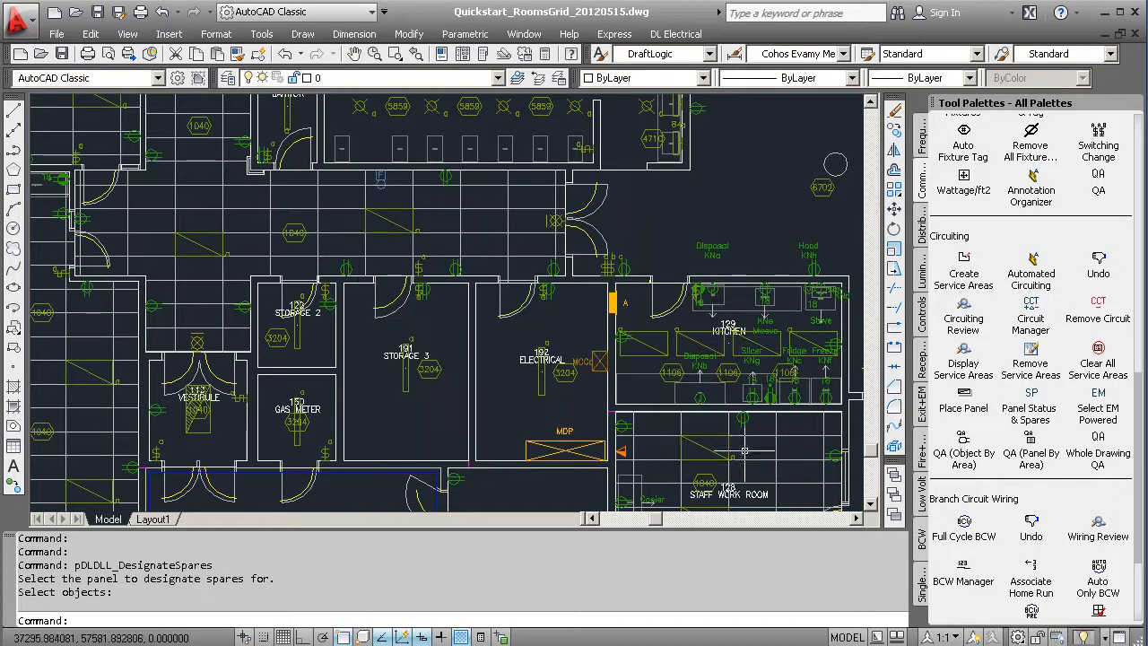
Set the existing/future wattage of panel A to 2500.
double_click(612, 303)
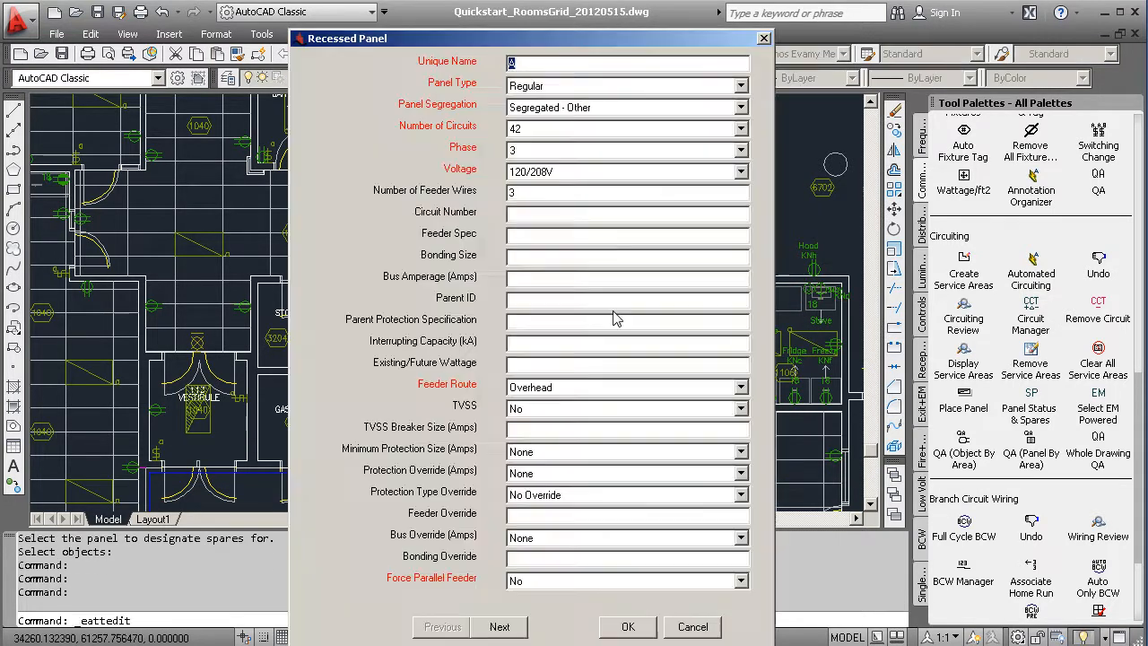
left_click(513, 363)
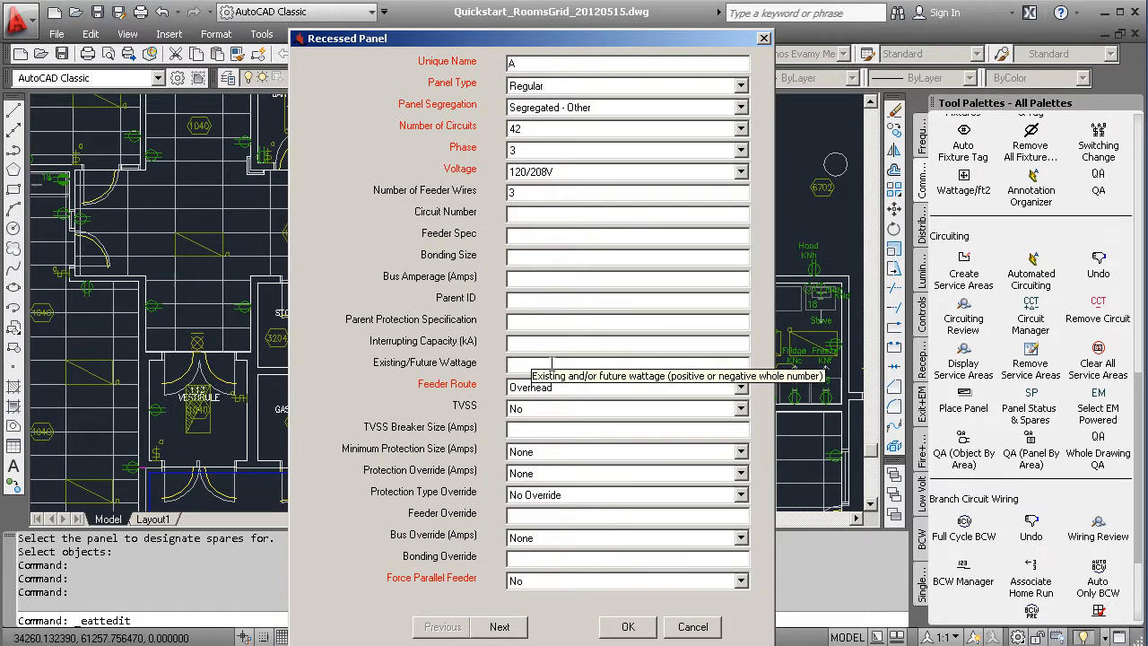
type("2500")
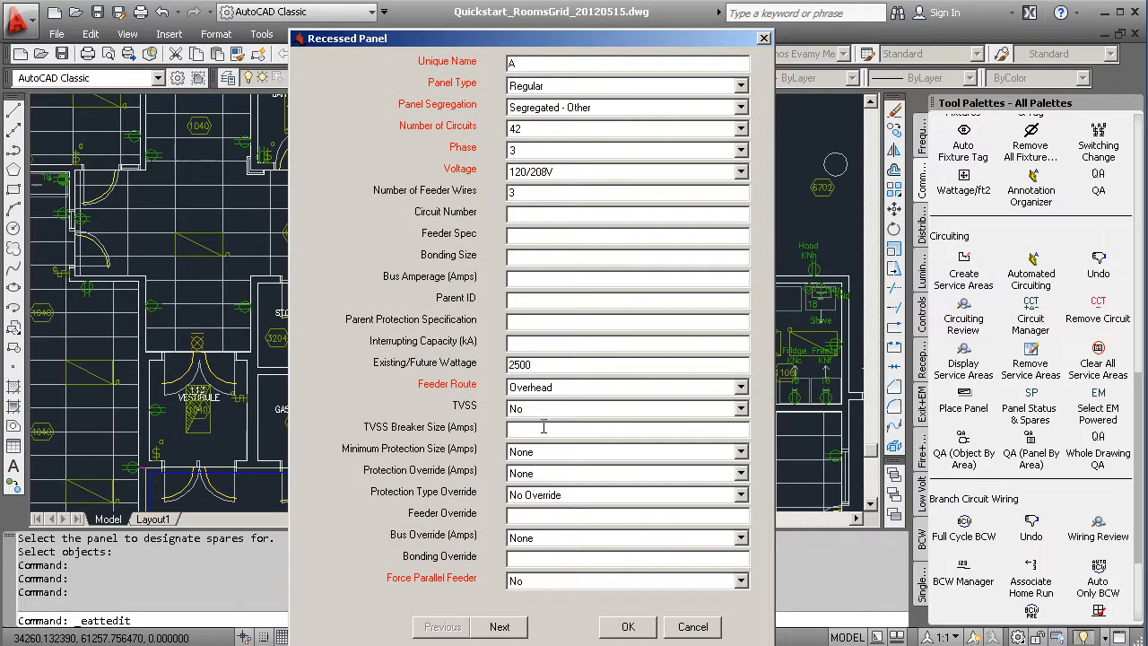
left_click(625, 627)
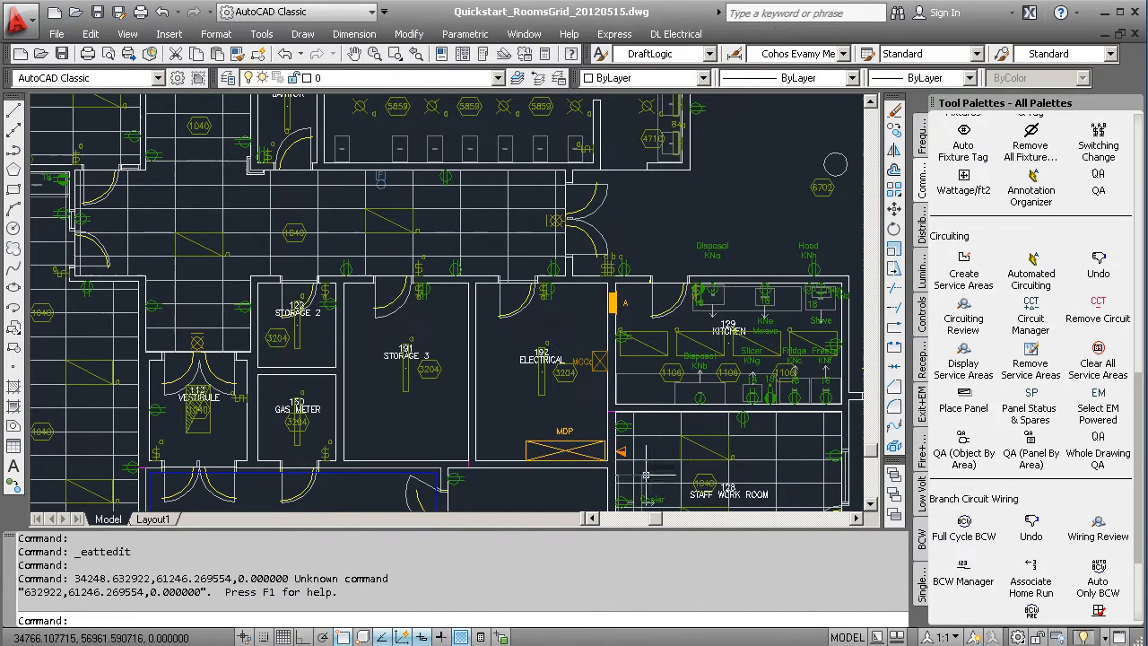
Run automated circuiting on all panel rooms, removing any existing manual, emergency and MCC/MDP motor circuiting first.
scroll(633, 275, "down", 5)
scroll(634, 275, "down", 1)
middle_click_drag(672, 179, 554, 321)
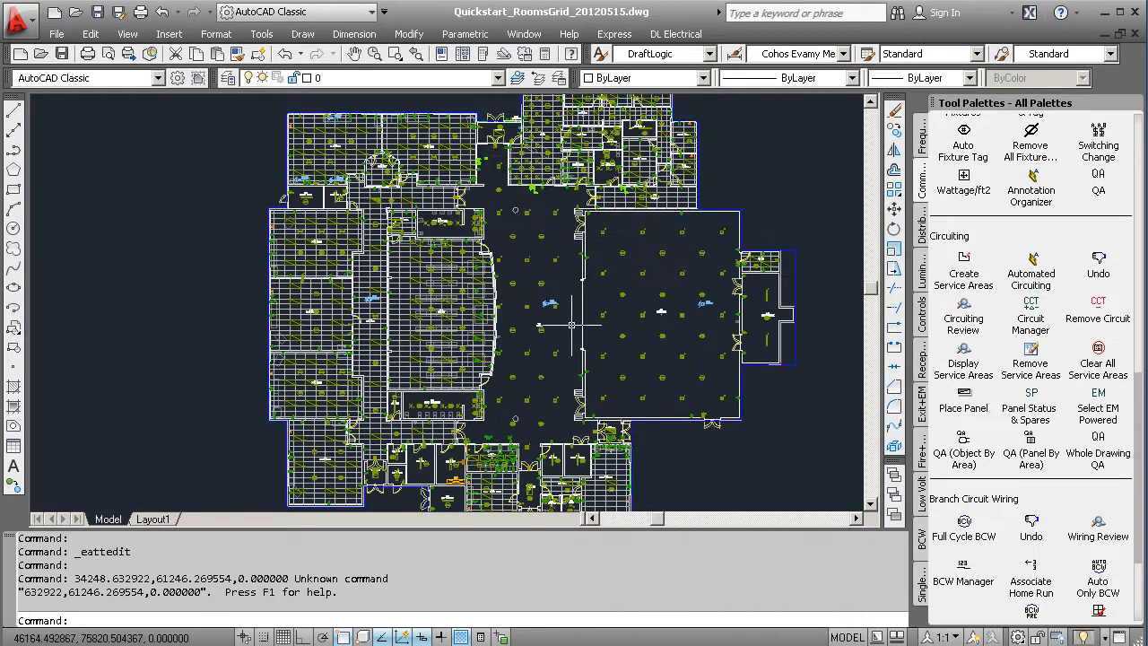
left_click(1033, 265)
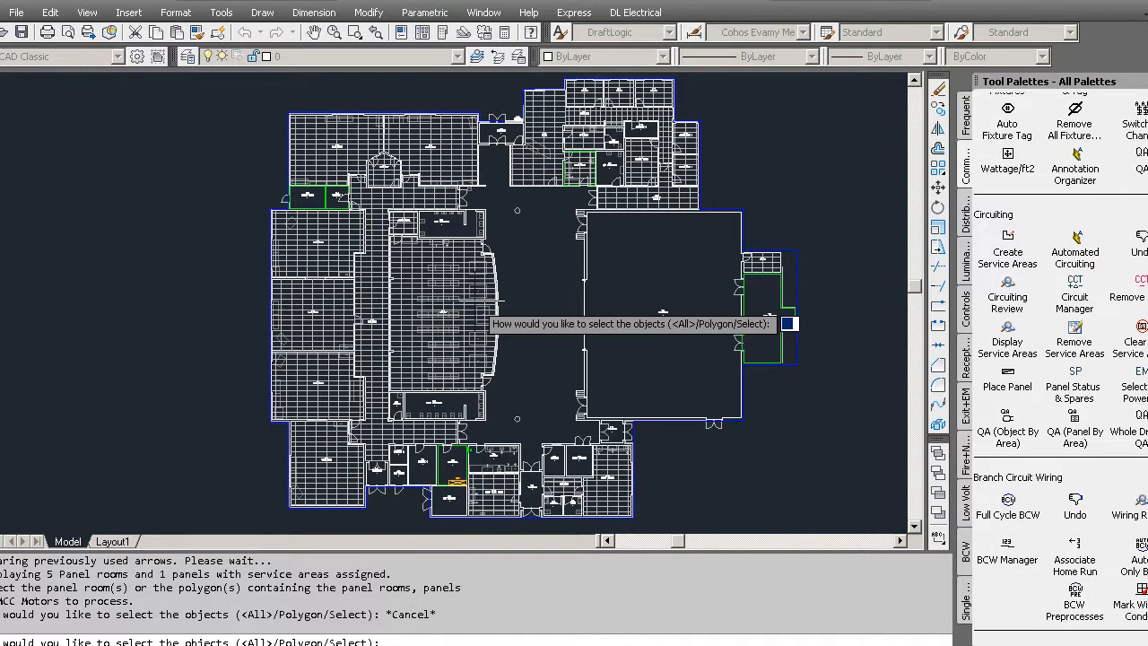
key("Return")
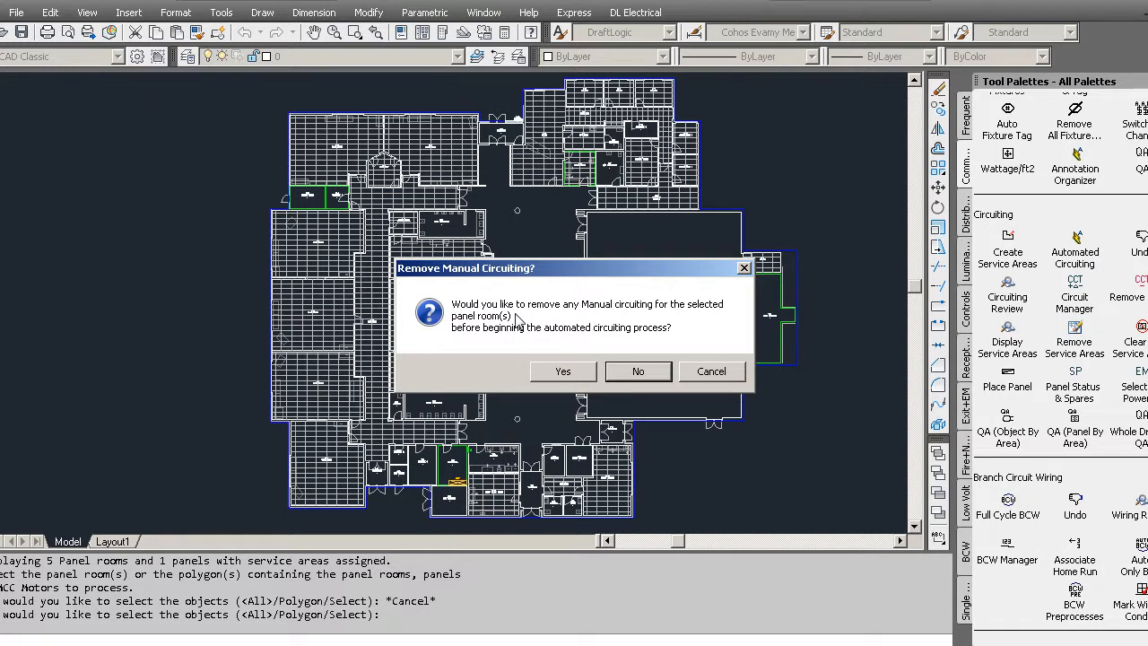
left_click(559, 376)
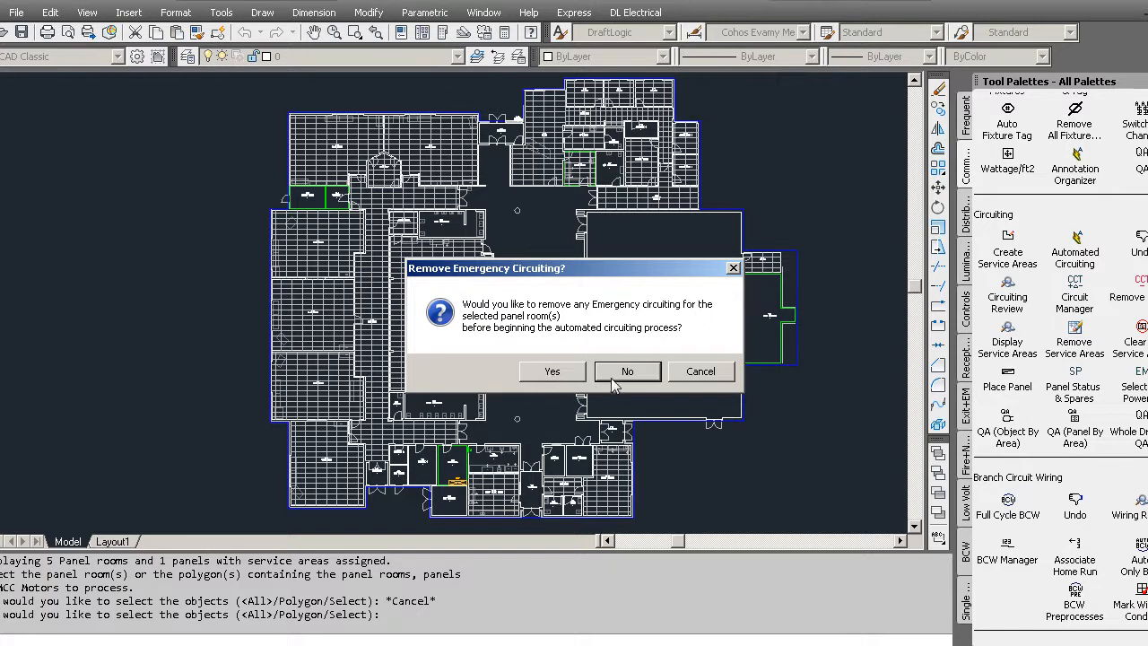
left_click(544, 378)
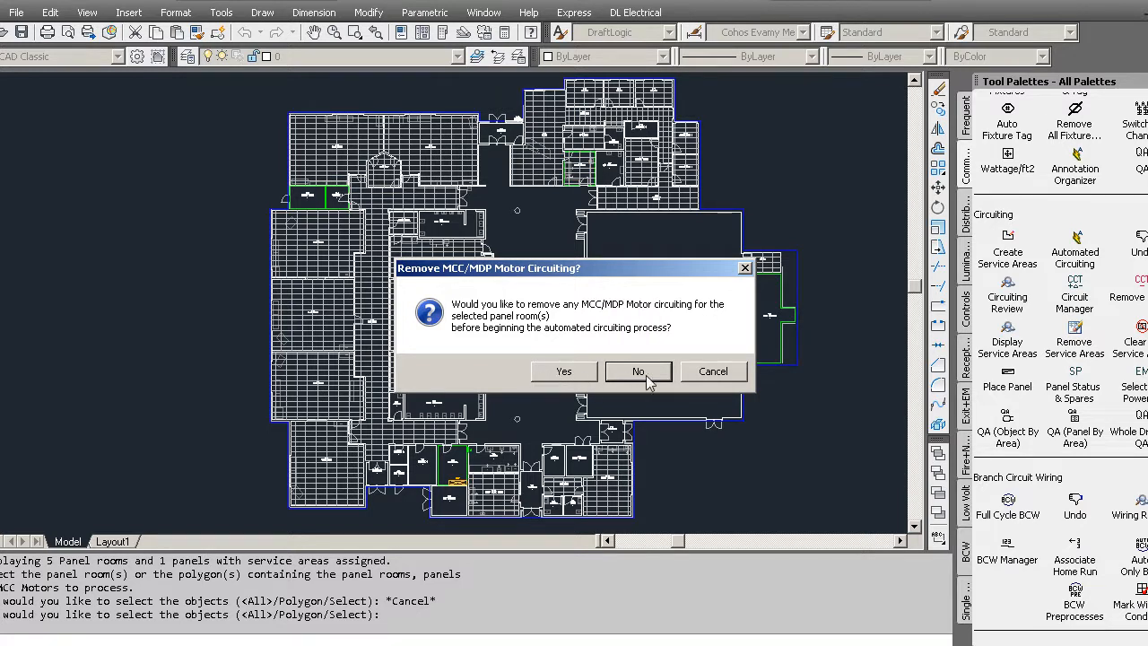
left_click(563, 371)
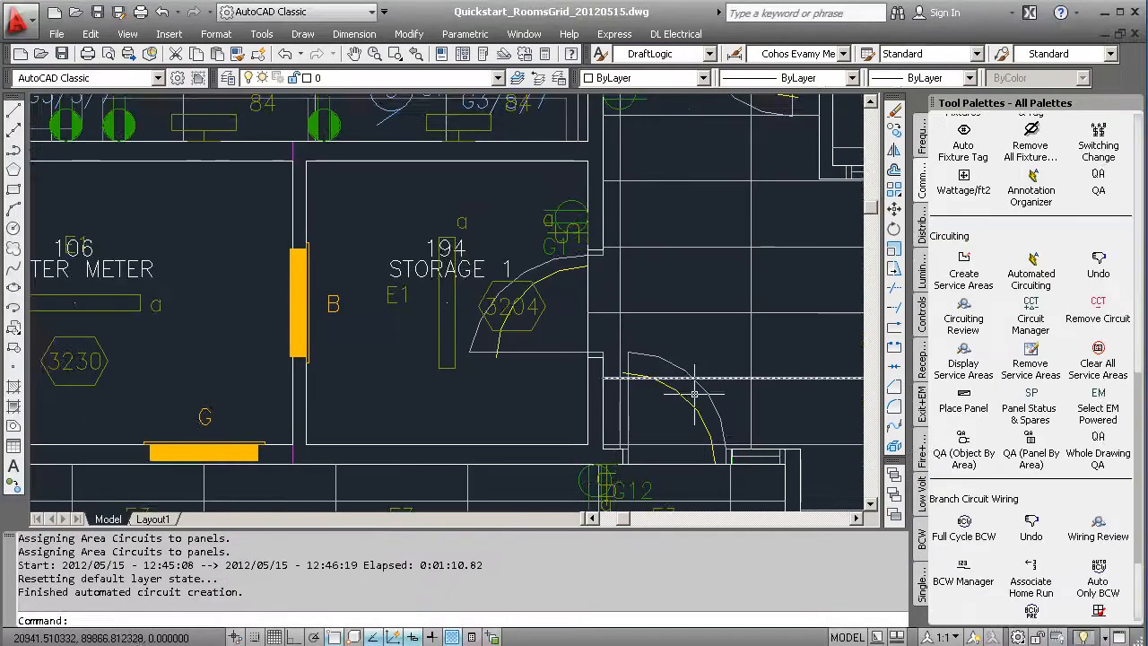
Examine the elapsed circuiting time and the circuit numbers assigned to the corridor fixtures near panel B and Storage 1.
left_click_drag(362, 565, 483, 565)
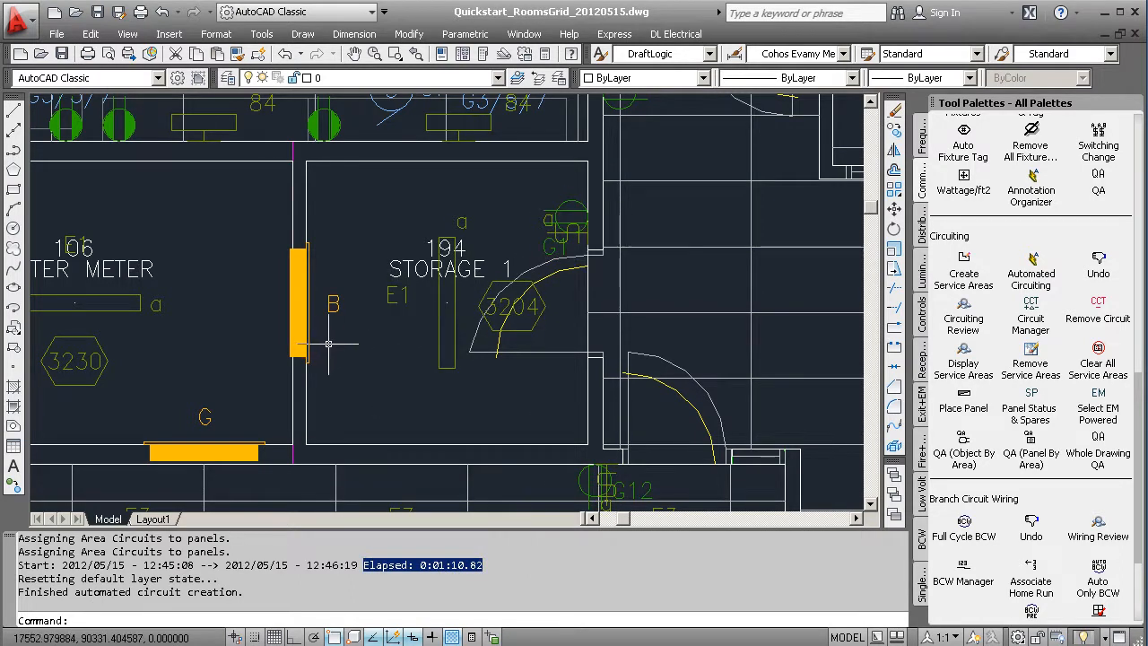
scroll(377, 357, "down", 4)
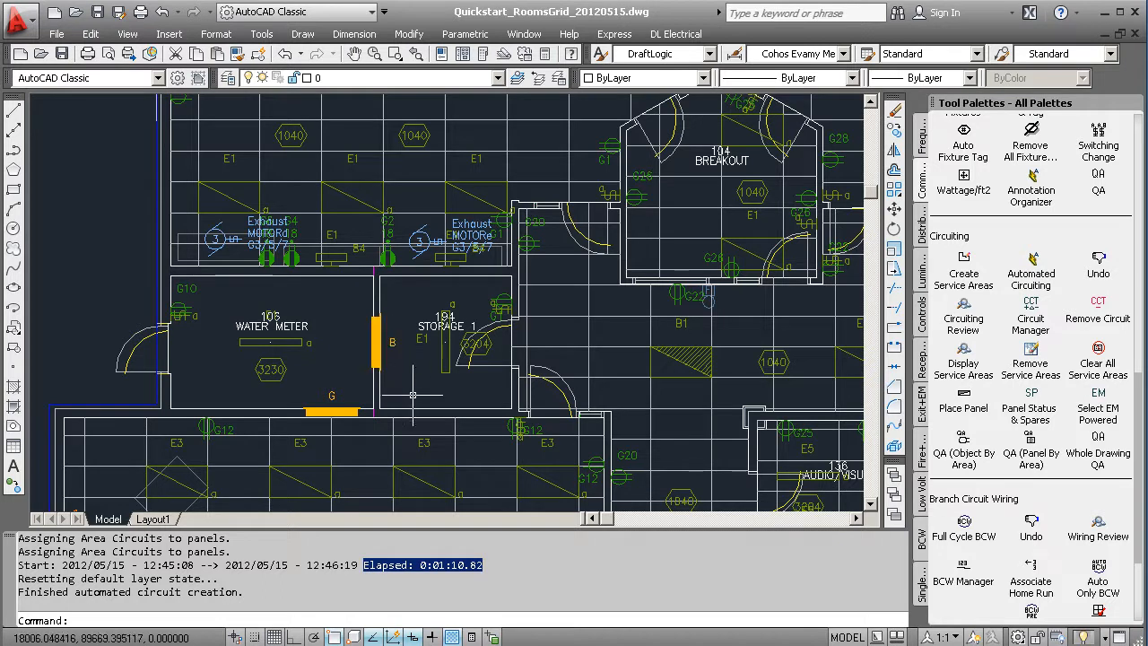
scroll(687, 376, "up", 1)
middle_click_drag(688, 376, 556, 383)
scroll(557, 383, "up", 3)
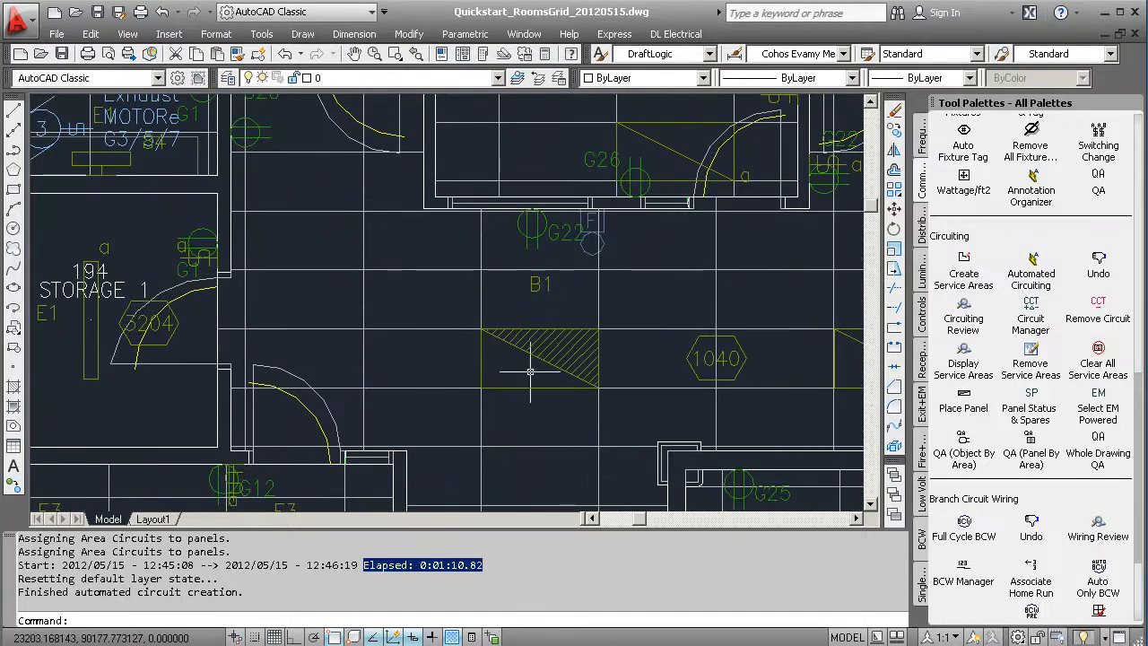
middle_click_drag(213, 361, 365, 357)
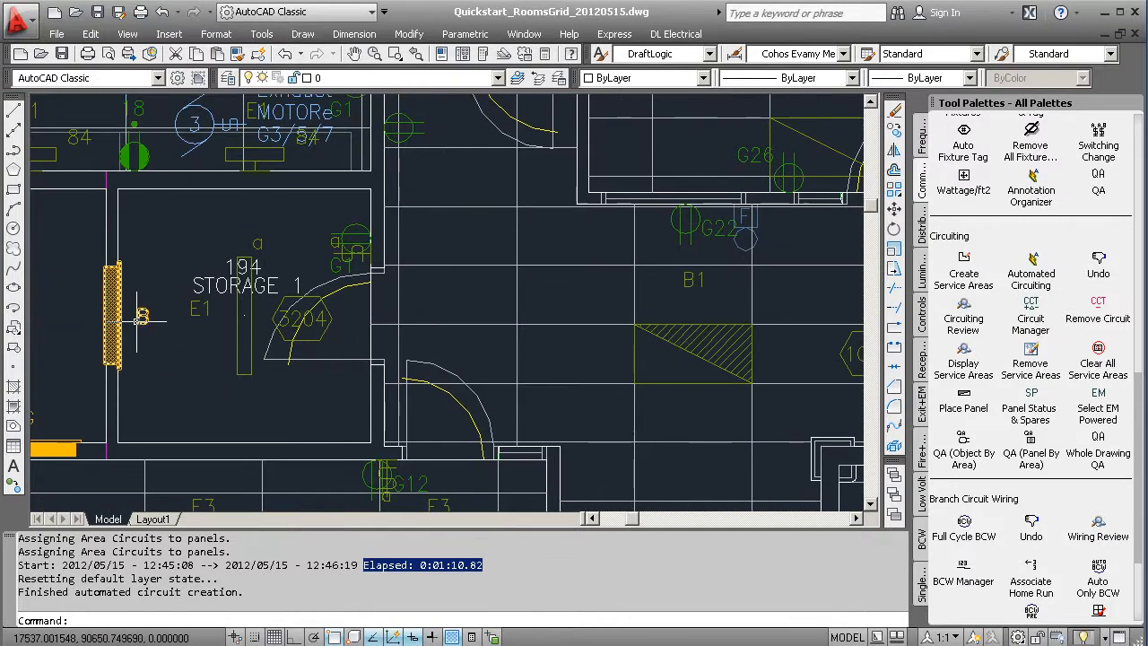
scroll(136, 321, "down", 6)
scroll(502, 357, "up", 6)
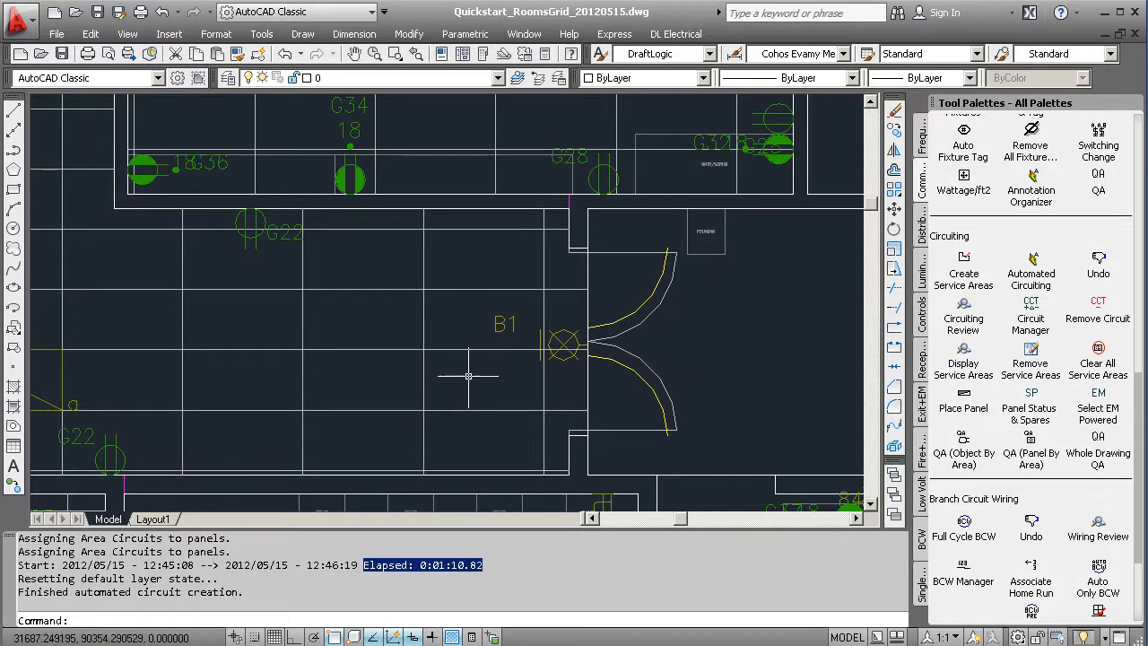
scroll(466, 381, "down", 3)
scroll(467, 381, "down", 4)
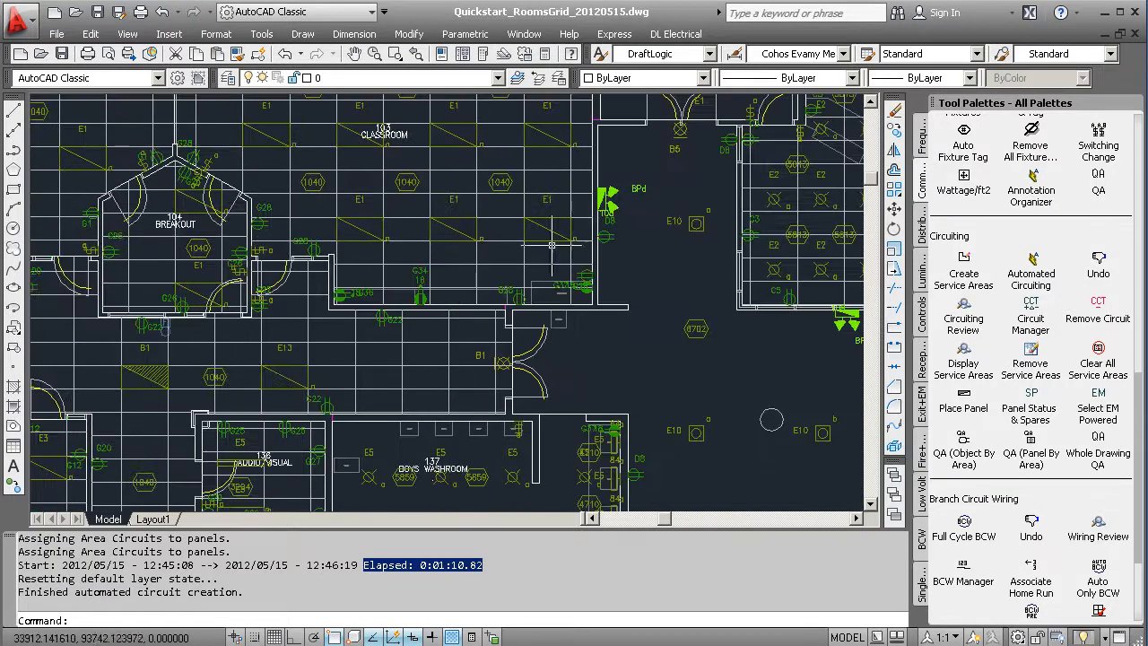
Examine the circuiting of battery pack BPd and of the receptacles and light fixtures in Classroom 103.
scroll(482, 339, "up", 2)
scroll(495, 341, "up", 5)
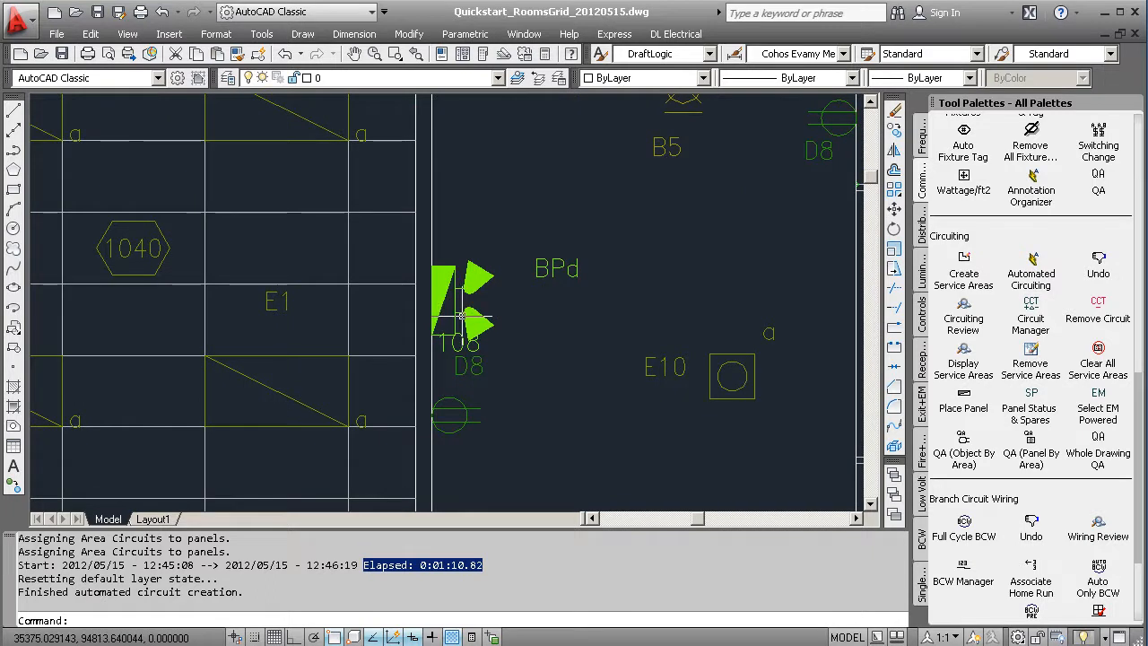
mouse_move(463, 316)
scroll(480, 321, "down", 4)
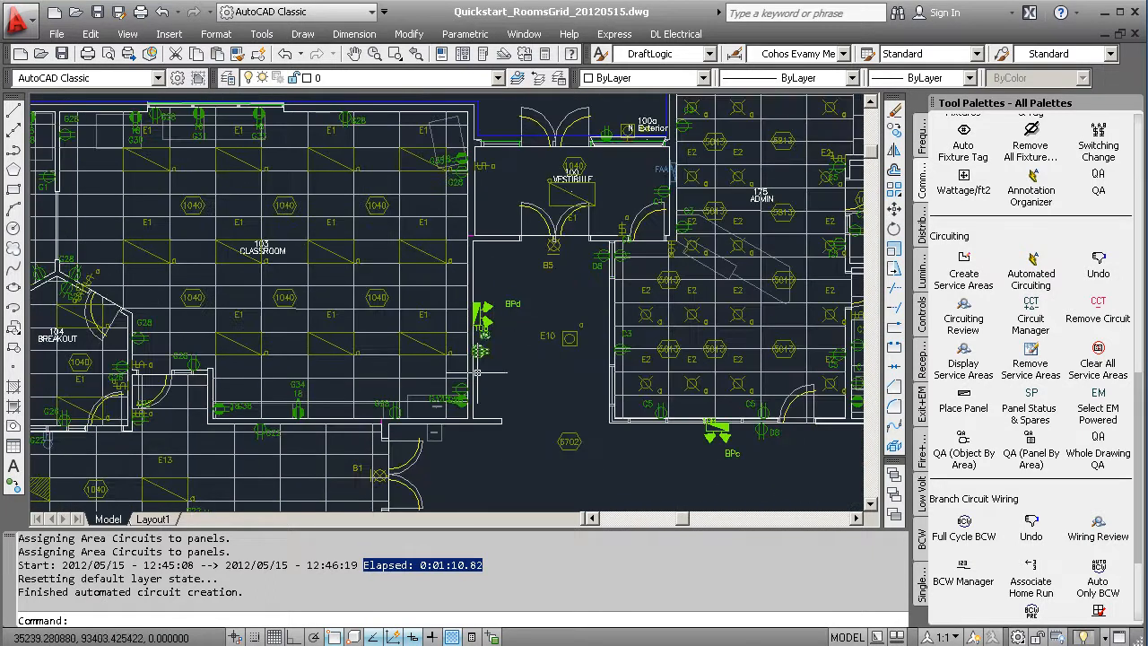
middle_click_drag(227, 319, 412, 455)
scroll(400, 308, "up", 1)
scroll(395, 309, "up", 2)
scroll(239, 287, "up", 2)
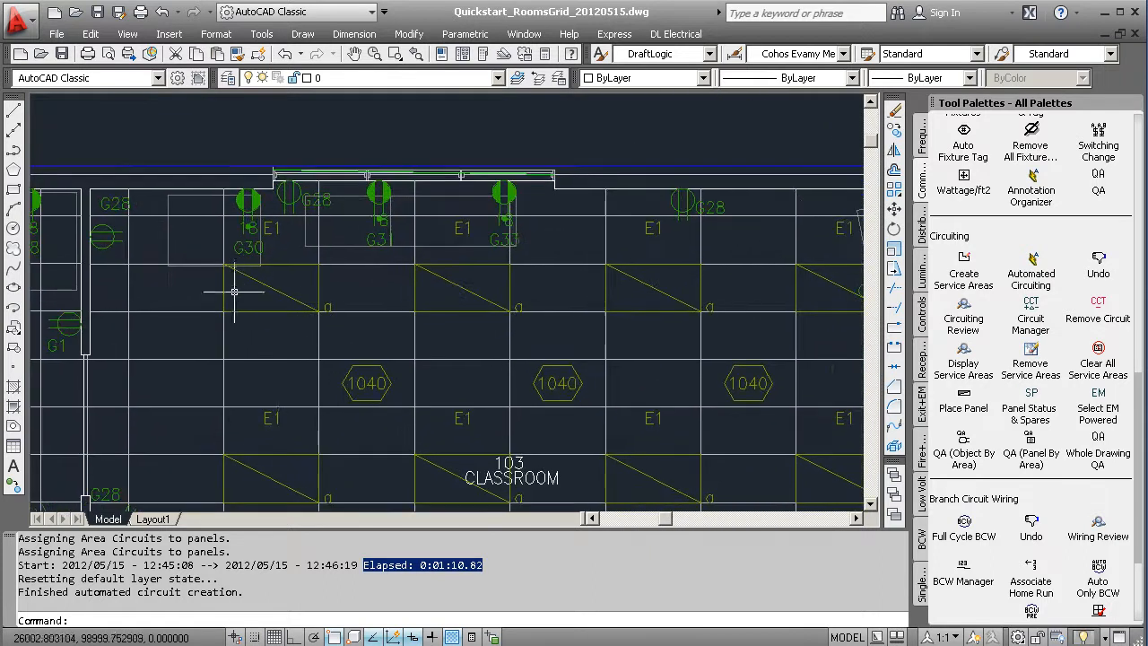
middle_click_drag(280, 435, 292, 332)
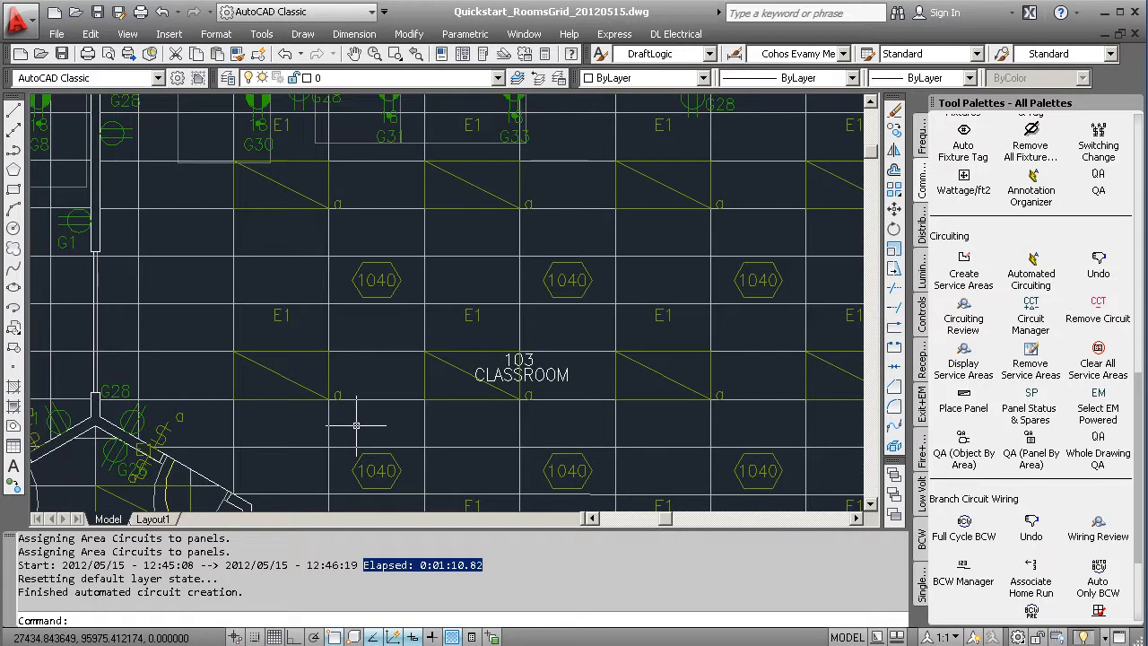
Isolate the lighting layers and examine the lighting circuit numbers across the classrooms, breakout room, corridor and library.
left_click(924, 175)
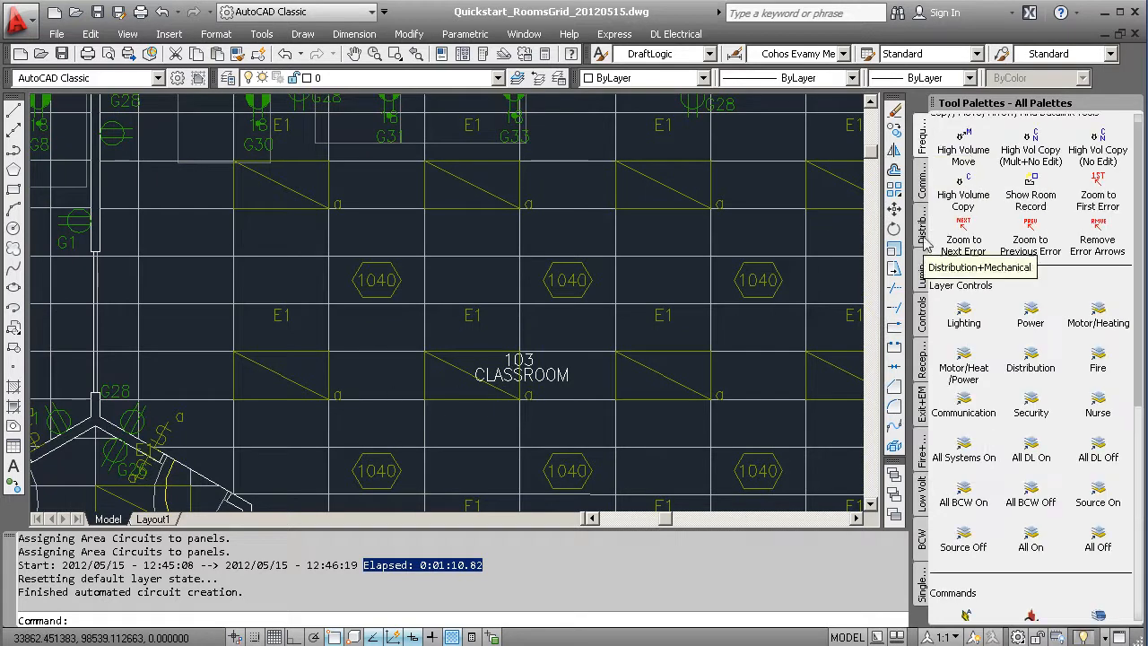
left_click(963, 314)
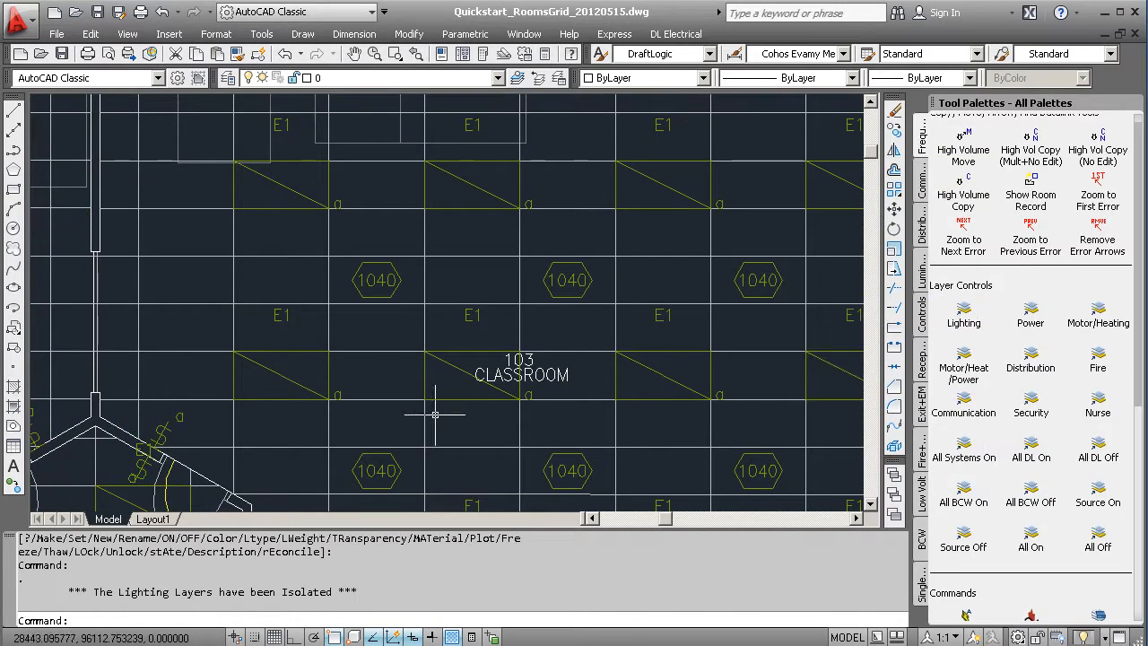
scroll(444, 414, "down", 1)
mouse_move(215, 467)
middle_mouse_down()
mouse_move(350, 384)
mouse_move(629, 374)
mouse_move(479, 369)
middle_mouse_up()
middle_click_drag(255, 363, 295, 220)
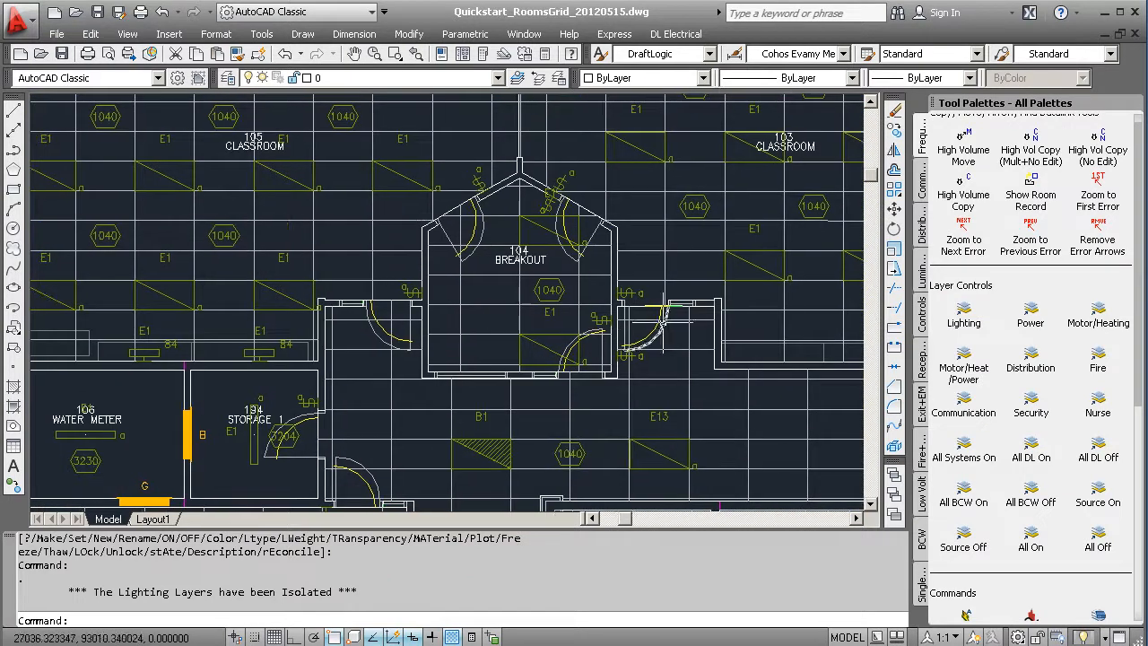
scroll(647, 337, "down", 1)
middle_click_drag(271, 346, 377, 167)
middle_click_drag(390, 415, 407, 292)
mouse_move(412, 427)
middle_mouse_down()
mouse_move(411, 326)
mouse_move(425, 286)
mouse_move(425, 302)
middle_mouse_up()
mouse_move(445, 453)
middle_mouse_down()
mouse_move(502, 379)
mouse_move(437, 312)
middle_mouse_up()
mouse_move(450, 433)
middle_mouse_down()
mouse_move(442, 294)
mouse_move(433, 326)
middle_mouse_up()
mouse_move(518, 288)
middle_mouse_down()
mouse_move(428, 313)
mouse_move(337, 377)
middle_mouse_up()
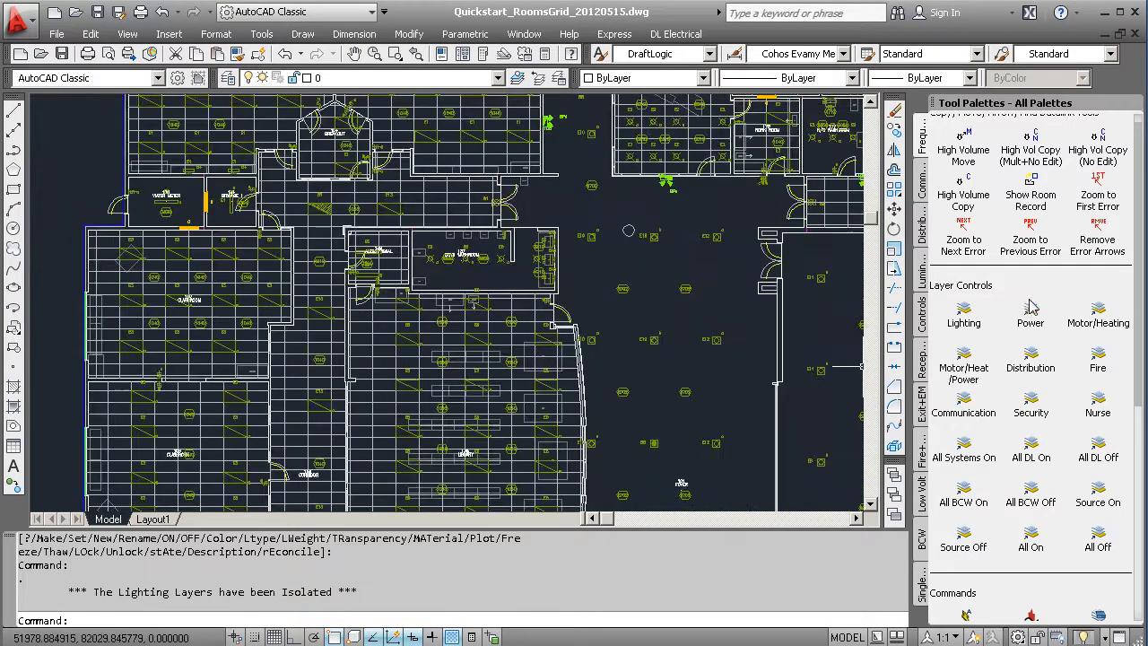
Isolate the power layers and examine the circuits assigned to the receptacles.
left_click(1029, 309)
scroll(183, 226, "up", 3)
mouse_move(183, 226)
middle_mouse_down()
mouse_move(463, 370)
mouse_move(465, 339)
middle_mouse_up()
Isolate the motor and heating layers and examine the circuit assigned to the HVAC motor in Corridor 102.
left_click(1098, 311)
middle_click_drag(641, 502, 447, 341)
scroll(447, 381, "up", 1)
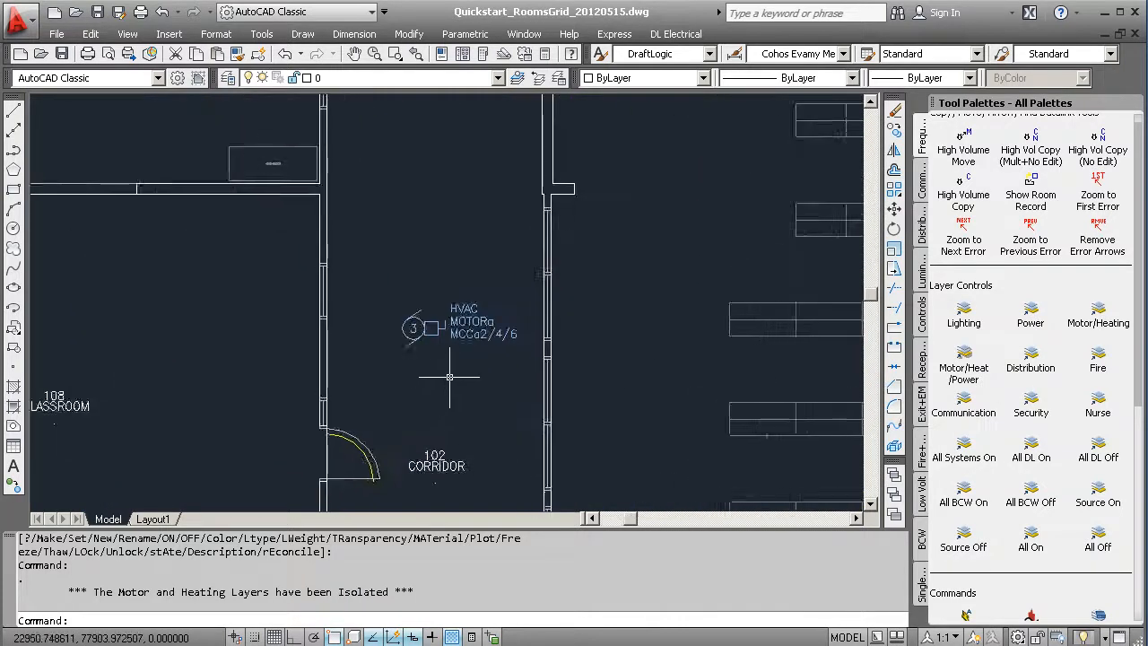
scroll(446, 381, "up", 1)
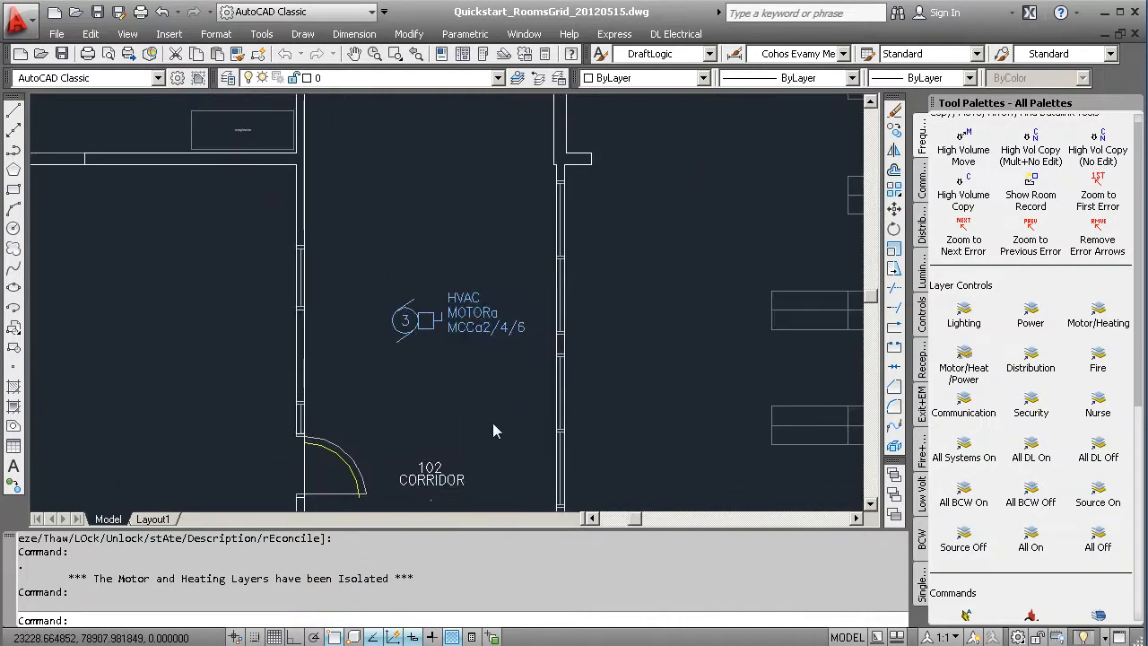
Review the circuit number, full load amps and parent protection specification in the attributes of HVAC motor MOTORa.
double_click(493, 430)
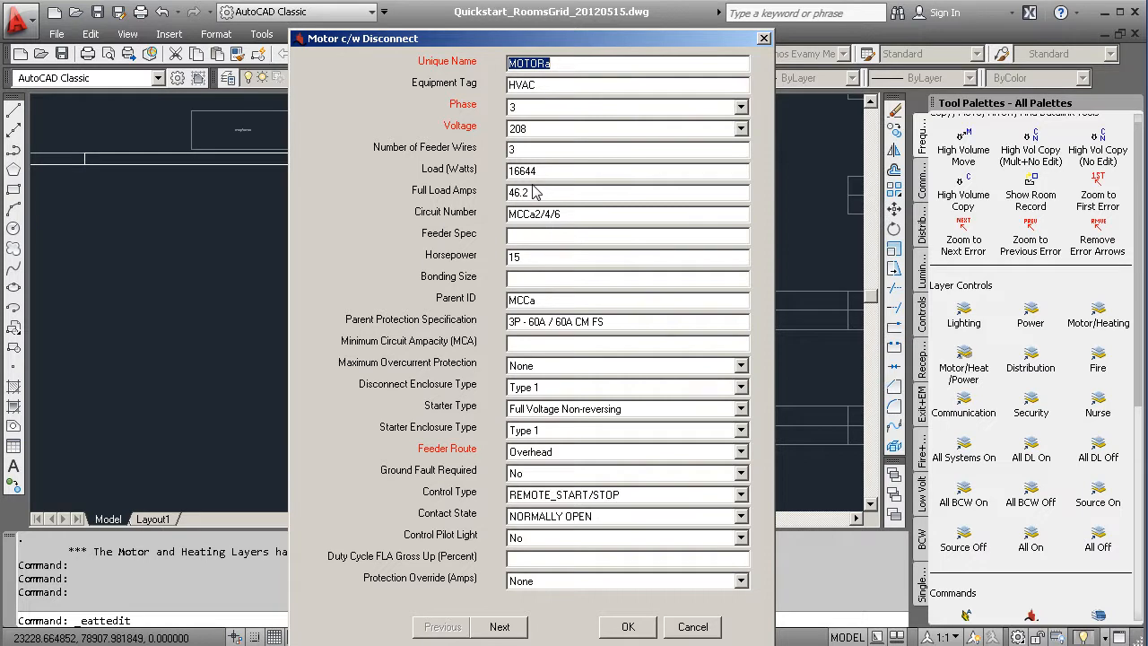
left_click(614, 321)
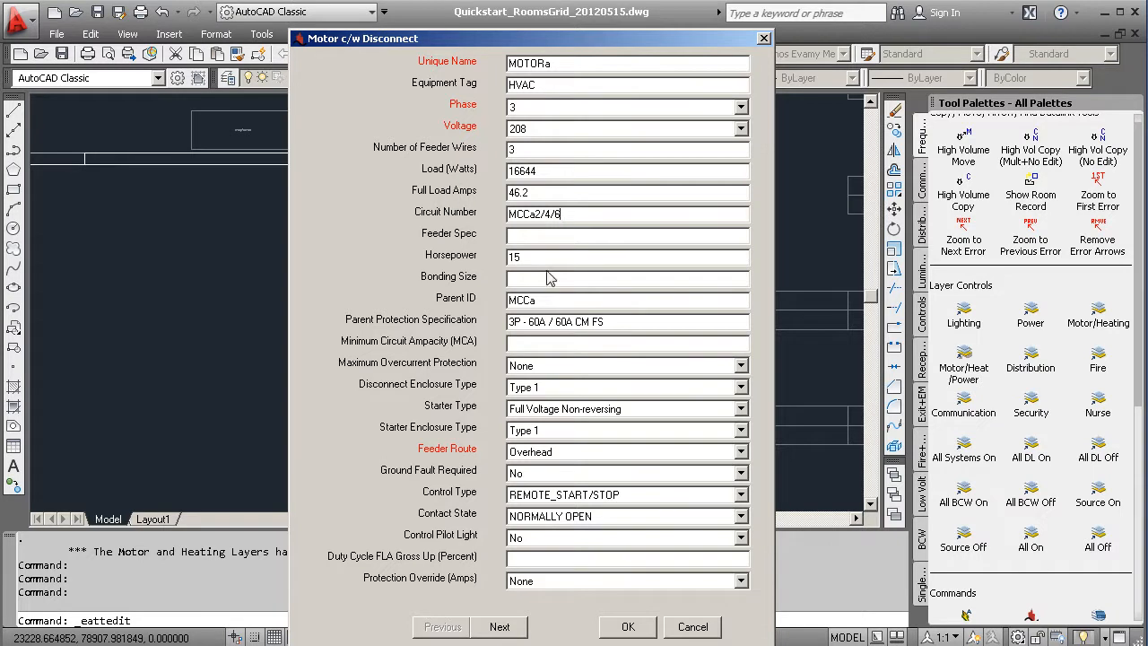
left_click(545, 191)
left_click(605, 324)
Try a different horsepower value for HVAC motor MOTORa.
left_click_drag(535, 261, 499, 262)
type("2")
key("BackSpace")
key("BackSpace")
type("115")
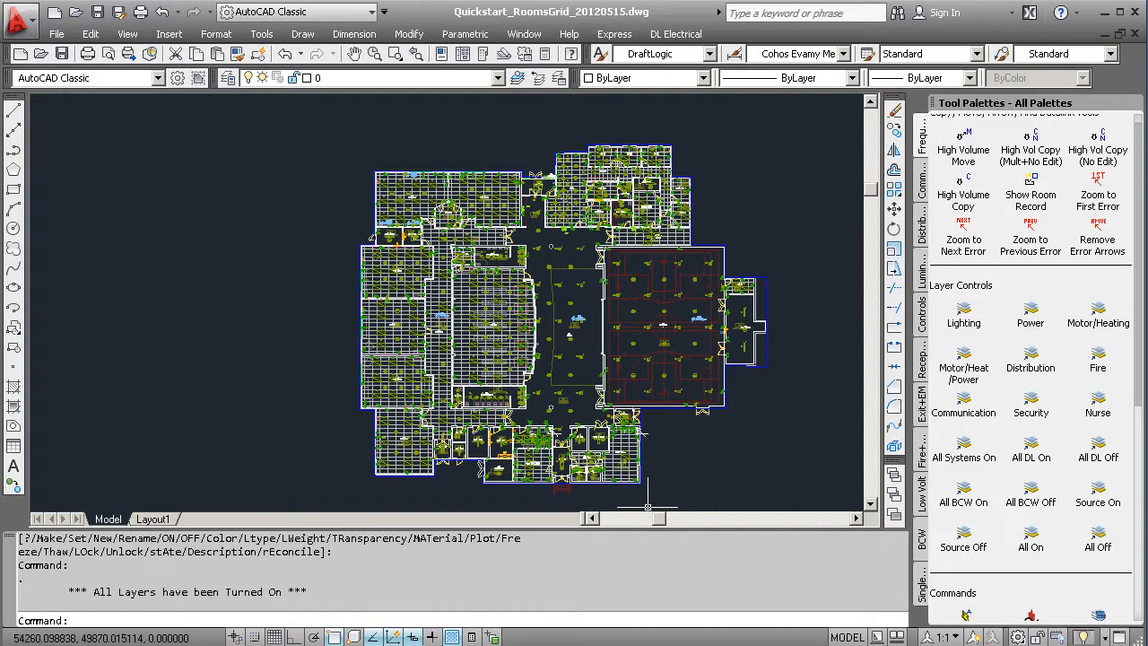
Turn all layers back on for the whole floor plan.
mouse_move(638, 438)
scroll(632, 440, "up", 1)
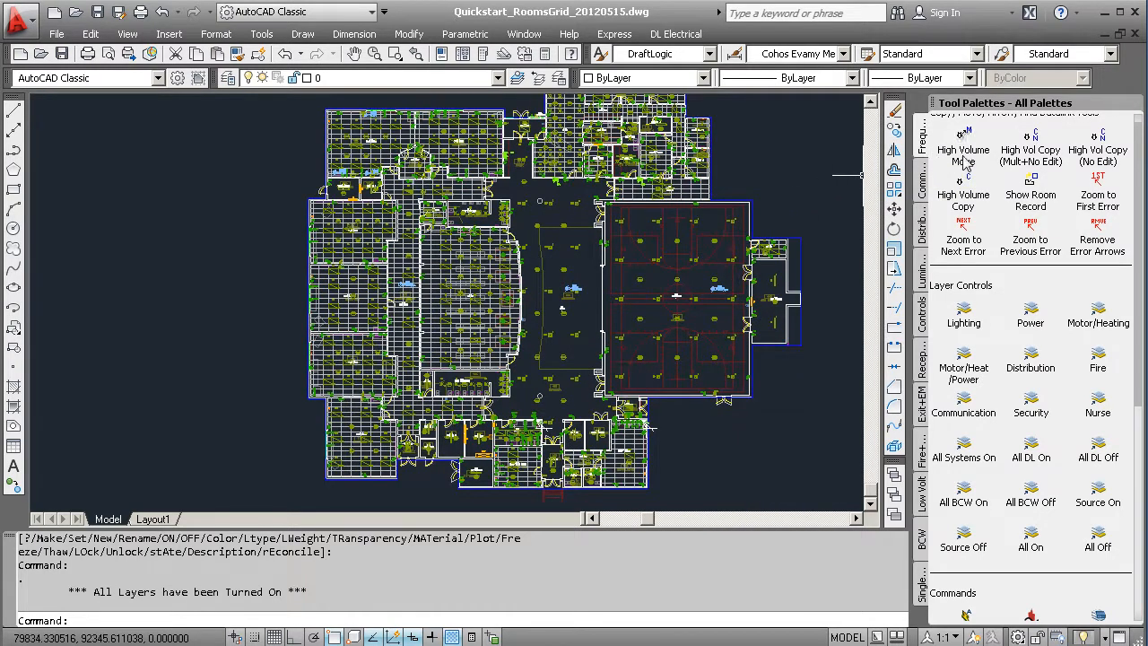
Locate the first circuiting error and set the voltage of stove receptacle KNk to 208V.
left_click(1101, 182)
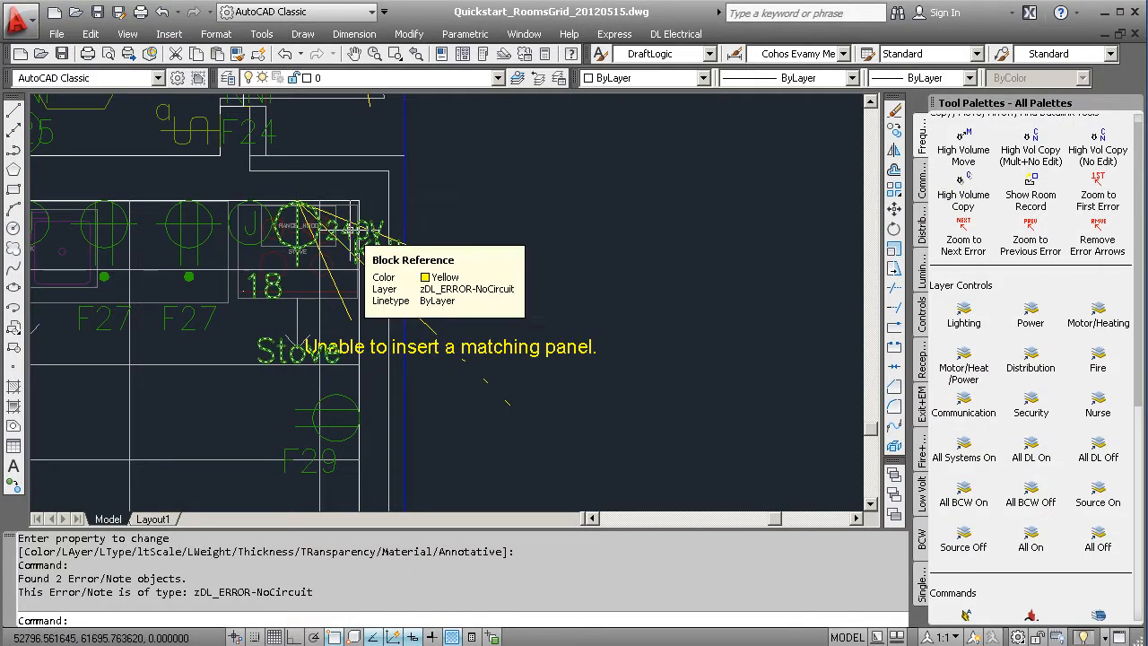
mouse_move(348, 232)
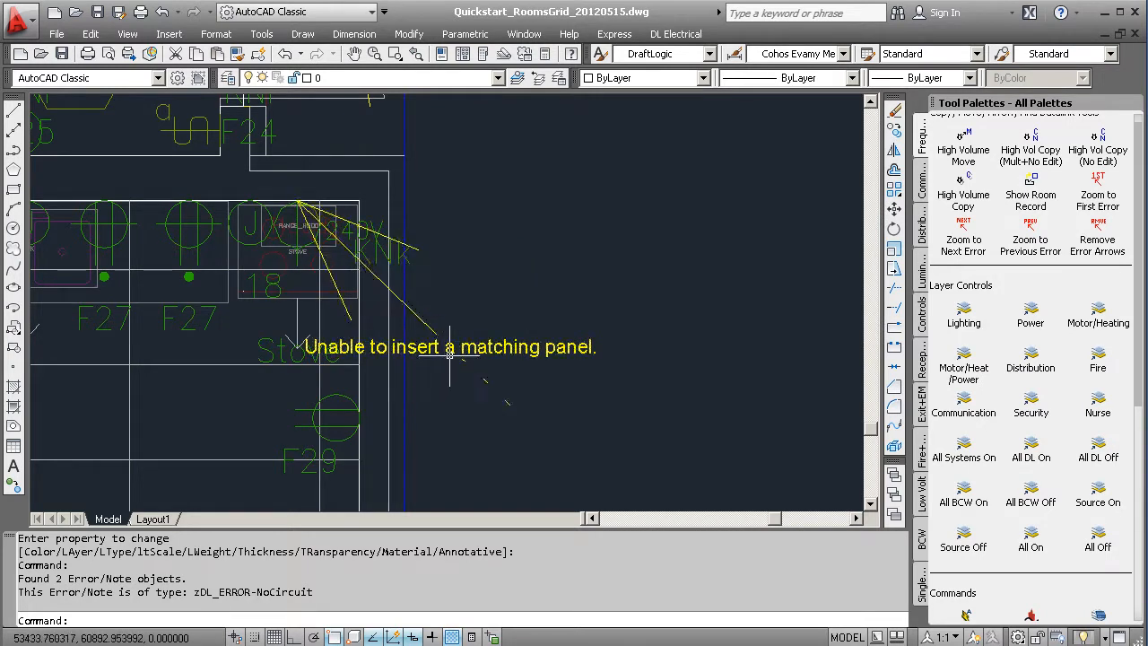
double_click(384, 262)
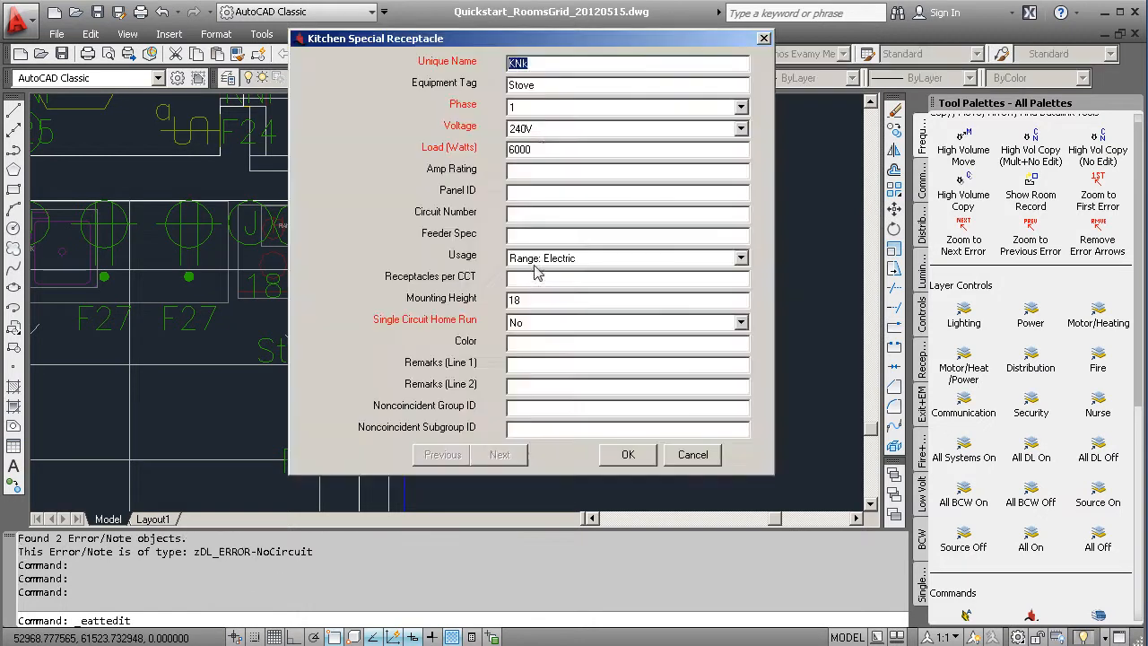
left_click(541, 131)
left_click(538, 157)
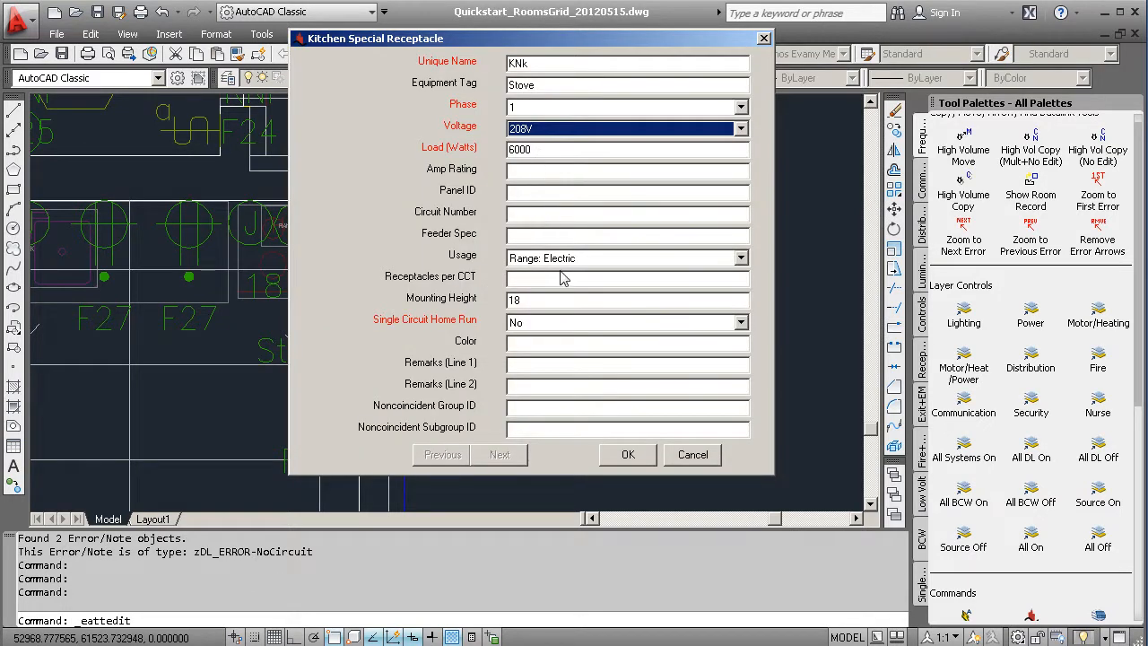
left_click(608, 457)
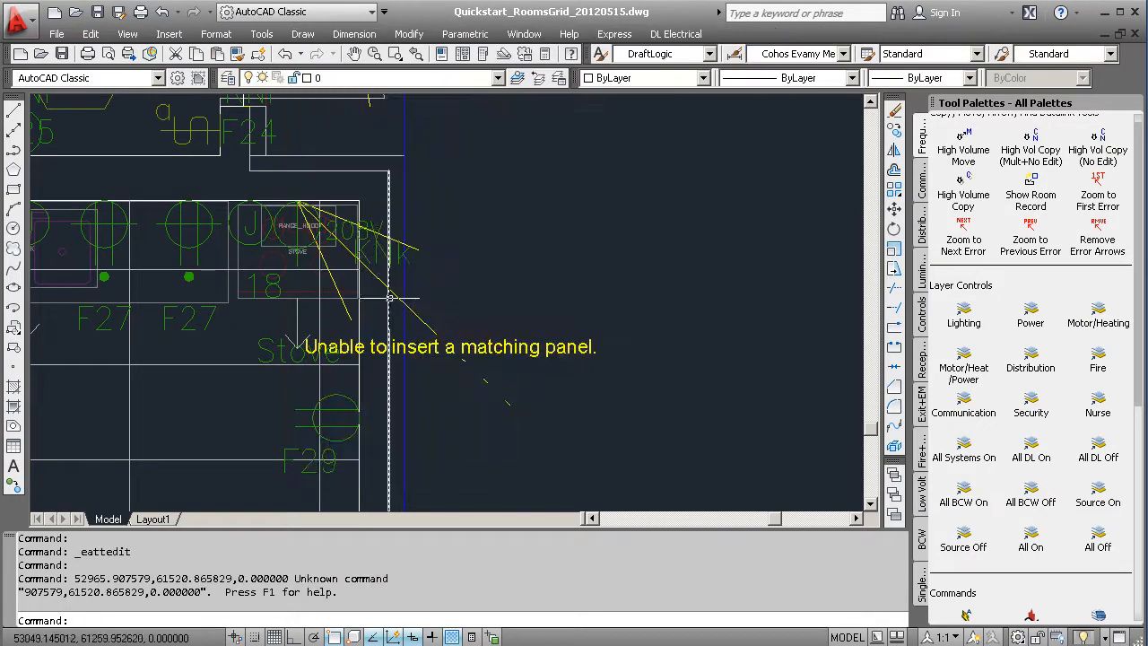
Delete the error pointer at stove receptacle KNk.
left_click(456, 350)
left_click(466, 350)
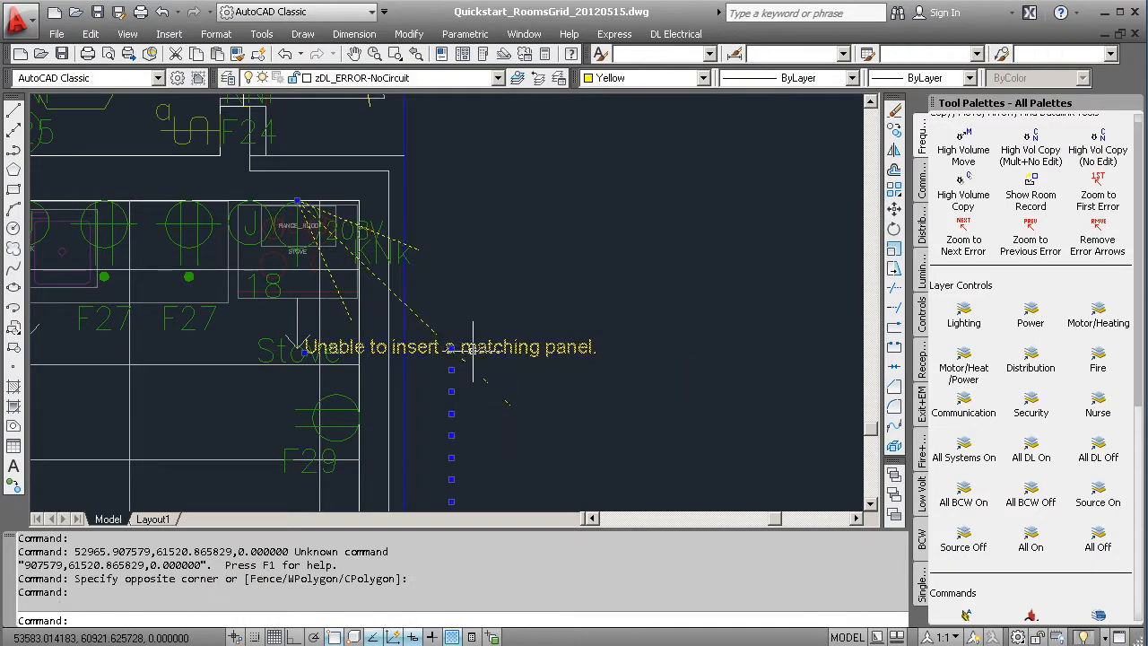
key("Delete")
Locate the next circuiting error and set the voltage of stove receptacle KNd in Kitchen 129 to 208V.
scroll(293, 364, "down", 2)
mouse_move(229, 378)
middle_mouse_down()
mouse_move(645, 221)
mouse_move(683, 217)
middle_mouse_up()
mouse_move(323, 256)
middle_mouse_down()
mouse_move(335, 271)
mouse_move(650, 289)
middle_mouse_up()
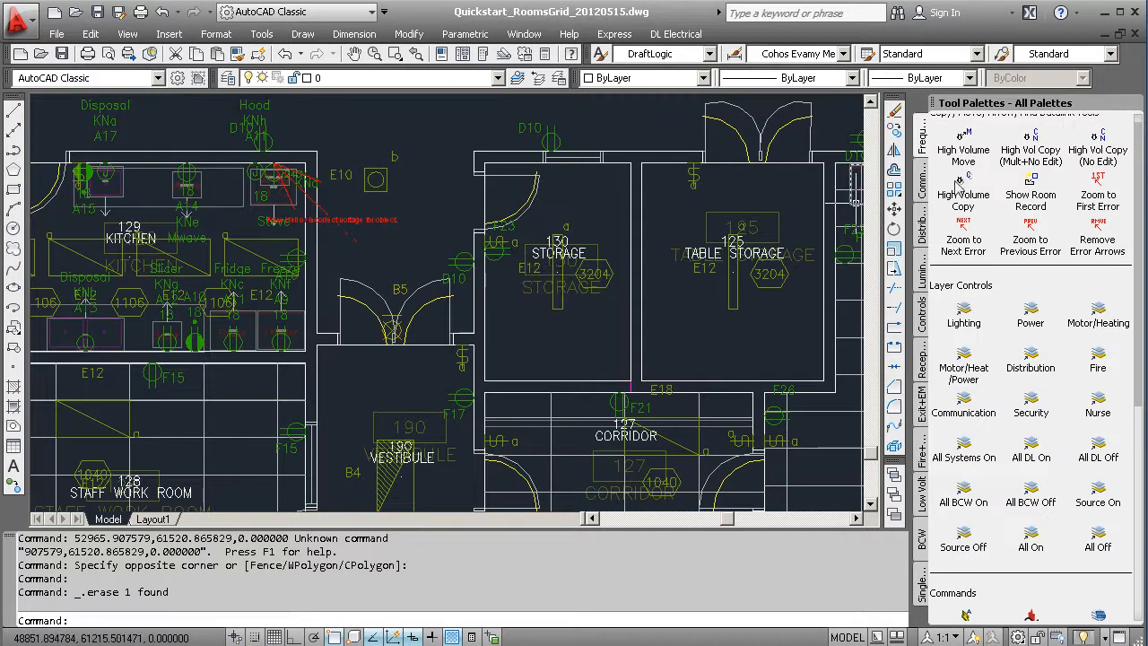
left_click(964, 229)
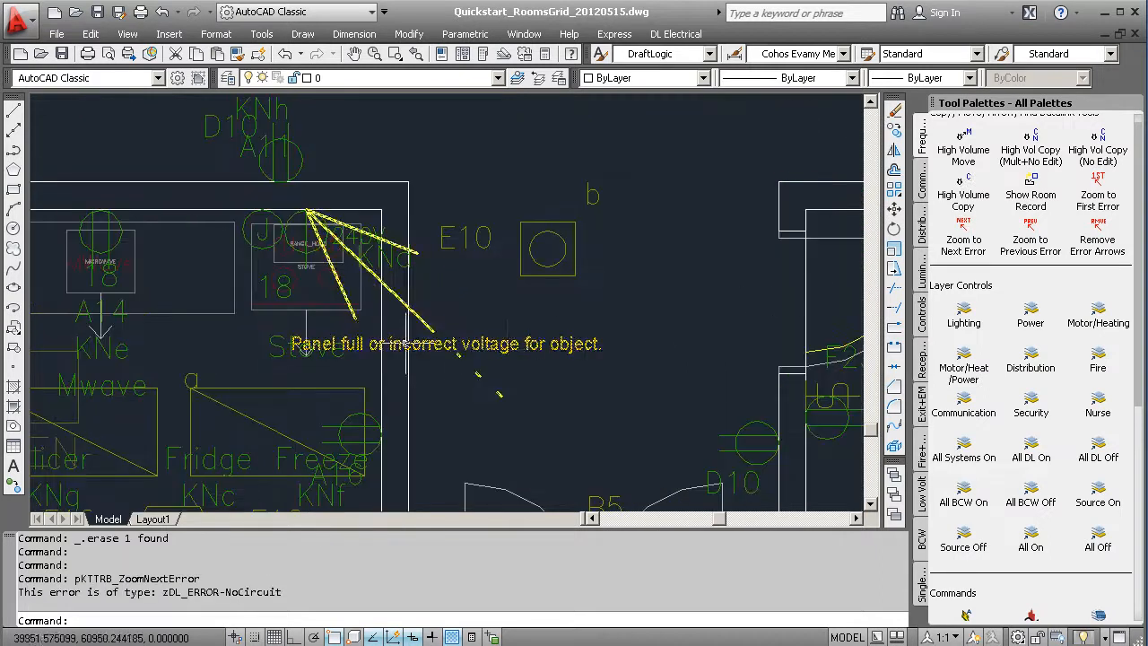
double_click(377, 258)
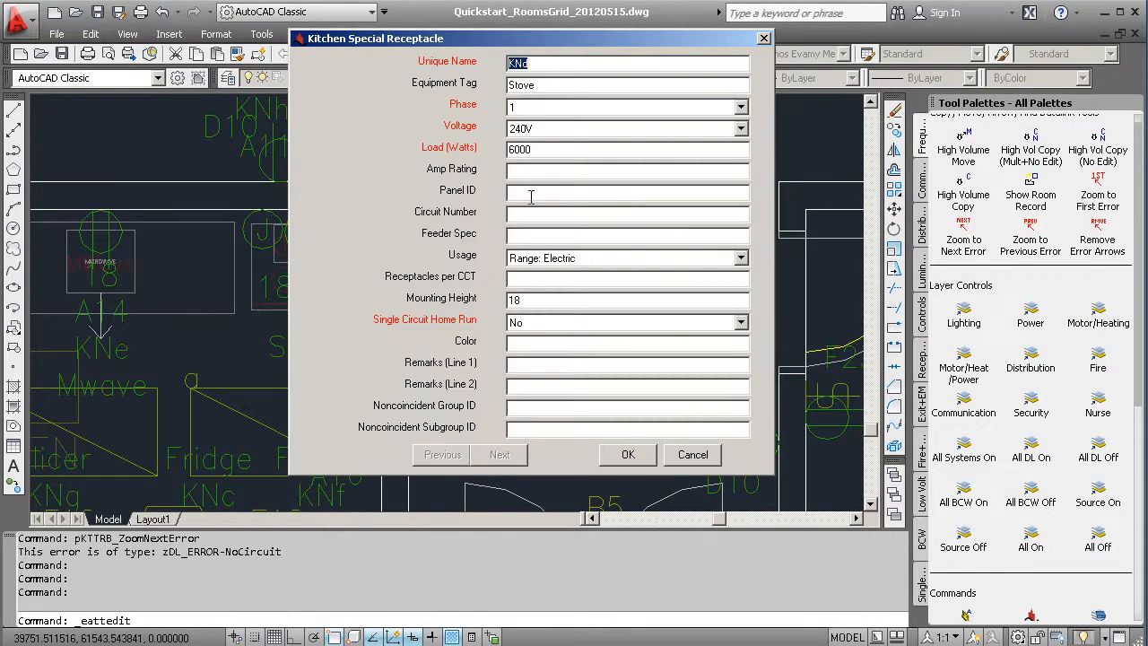
left_click(534, 133)
left_click(532, 156)
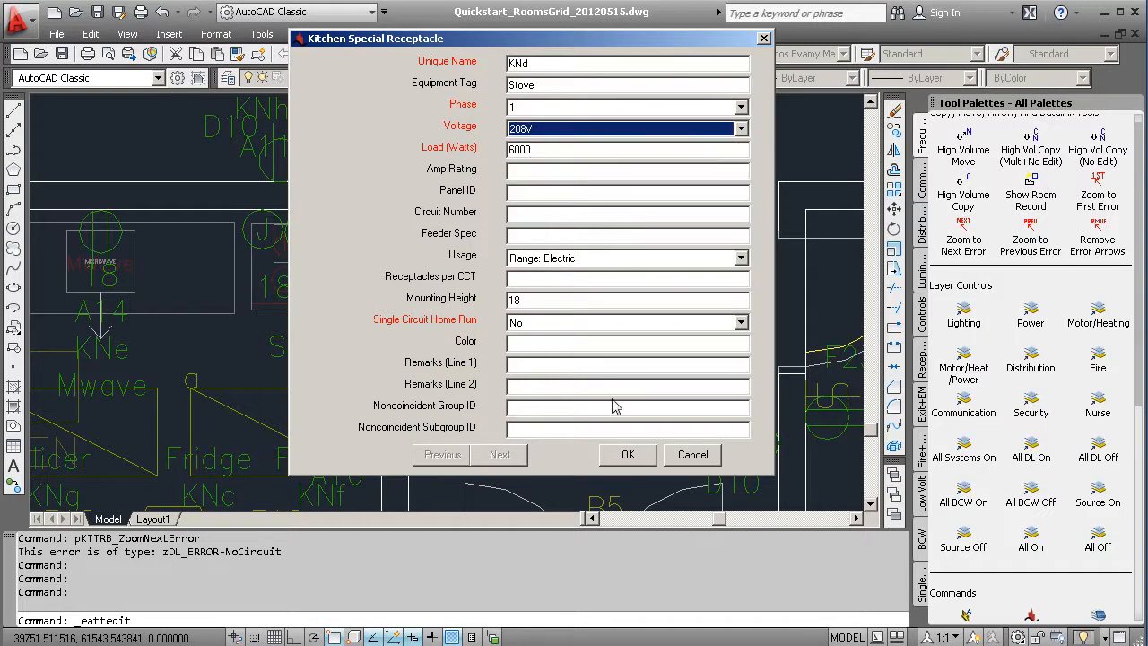
left_click(629, 454)
Delete the error pointer at stove receptacle KNd and check the drawing for further error pointers.
left_click(459, 345)
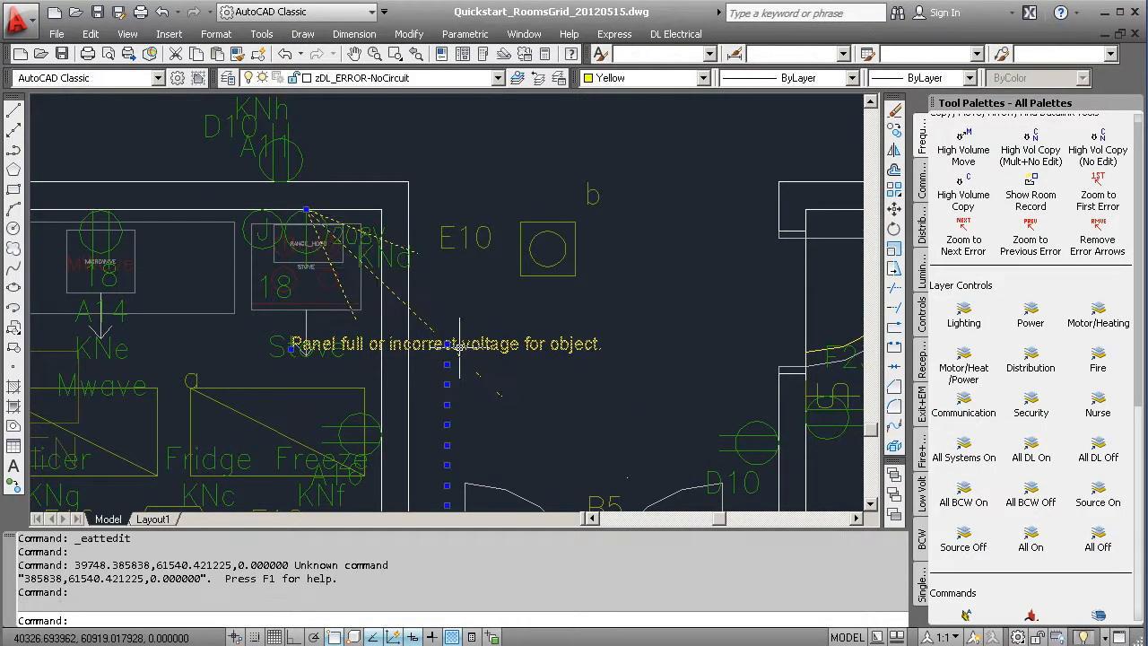
key("Delete")
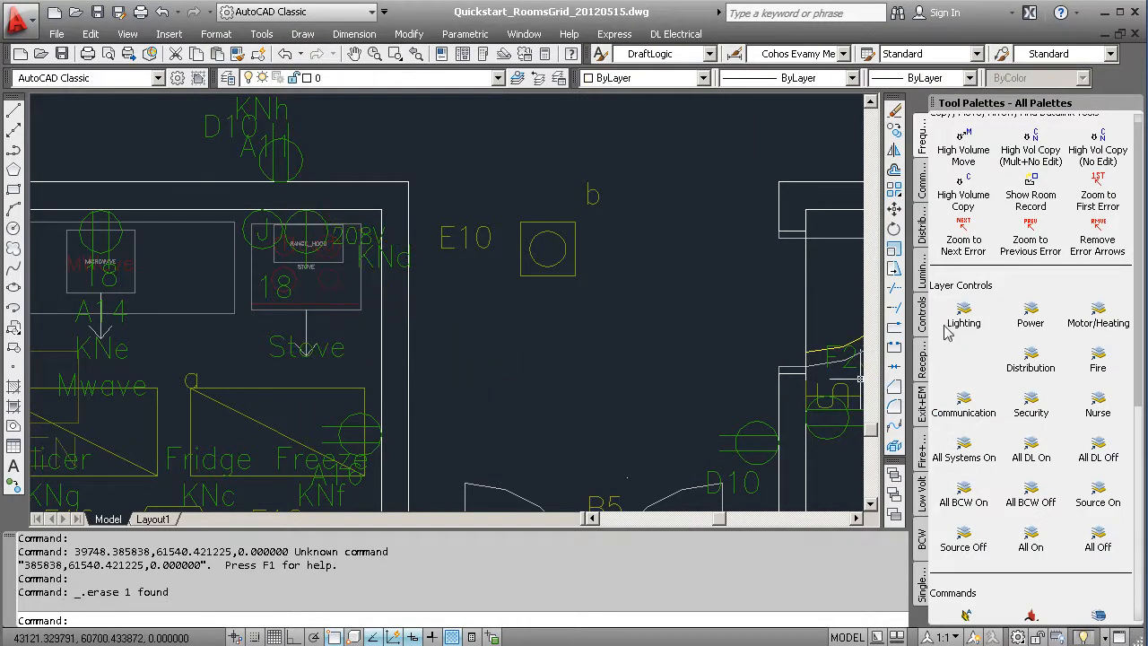
left_click(961, 229)
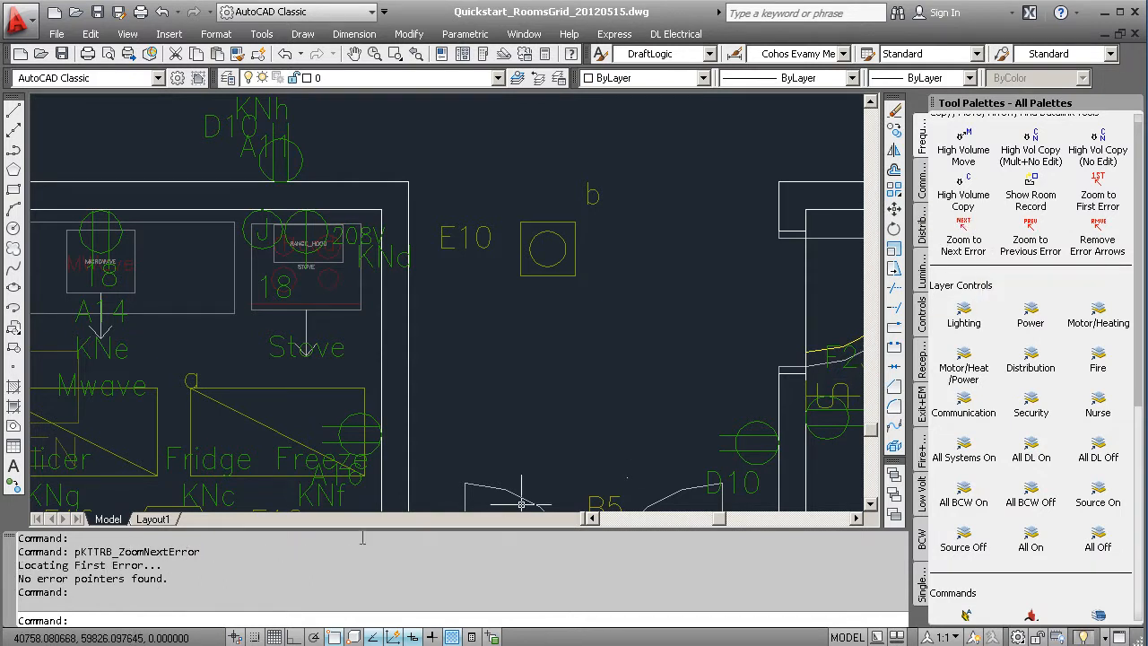
left_click_drag(176, 583, 18, 578)
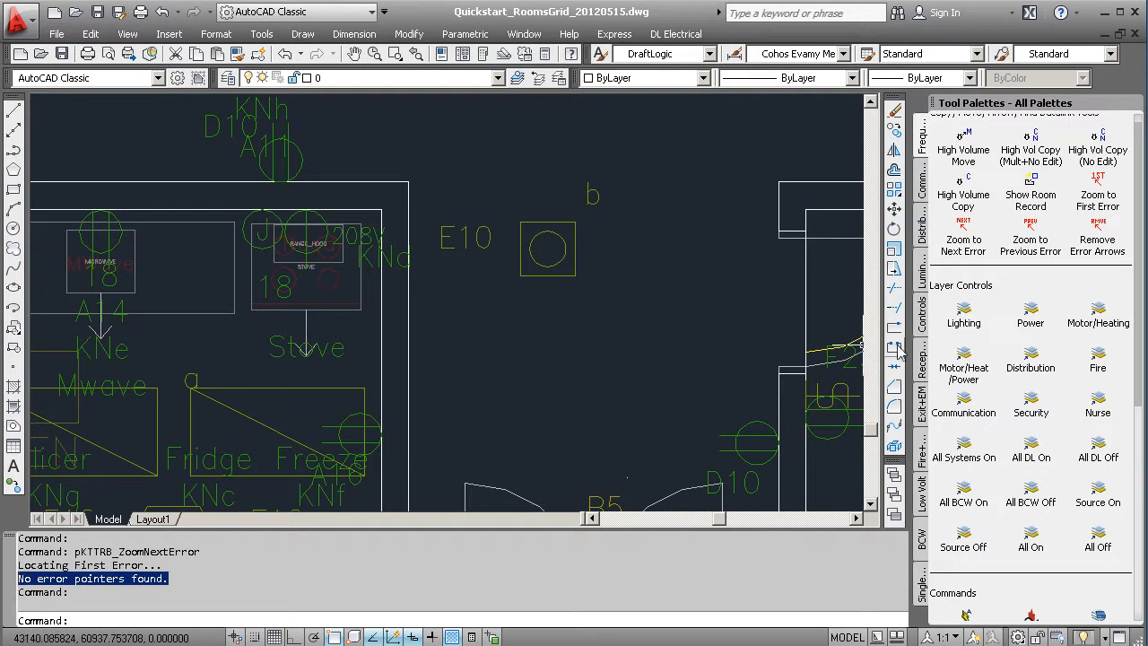
Open the Circuit Manager and choose panel A as the parent panel.
left_click(922, 184)
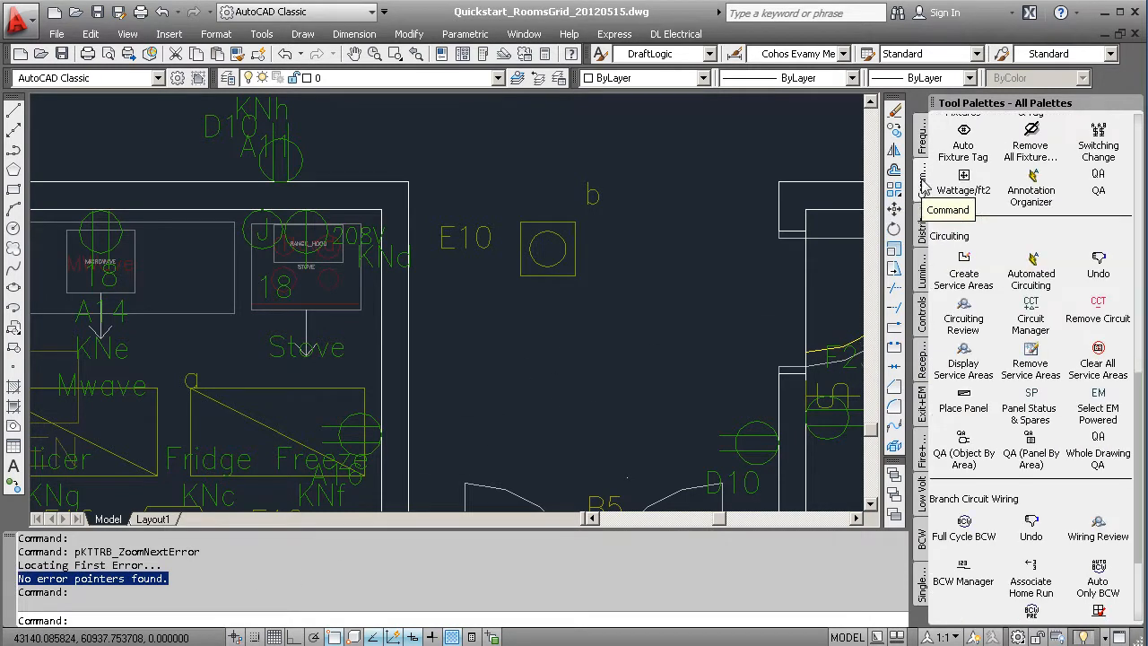
left_click(1028, 305)
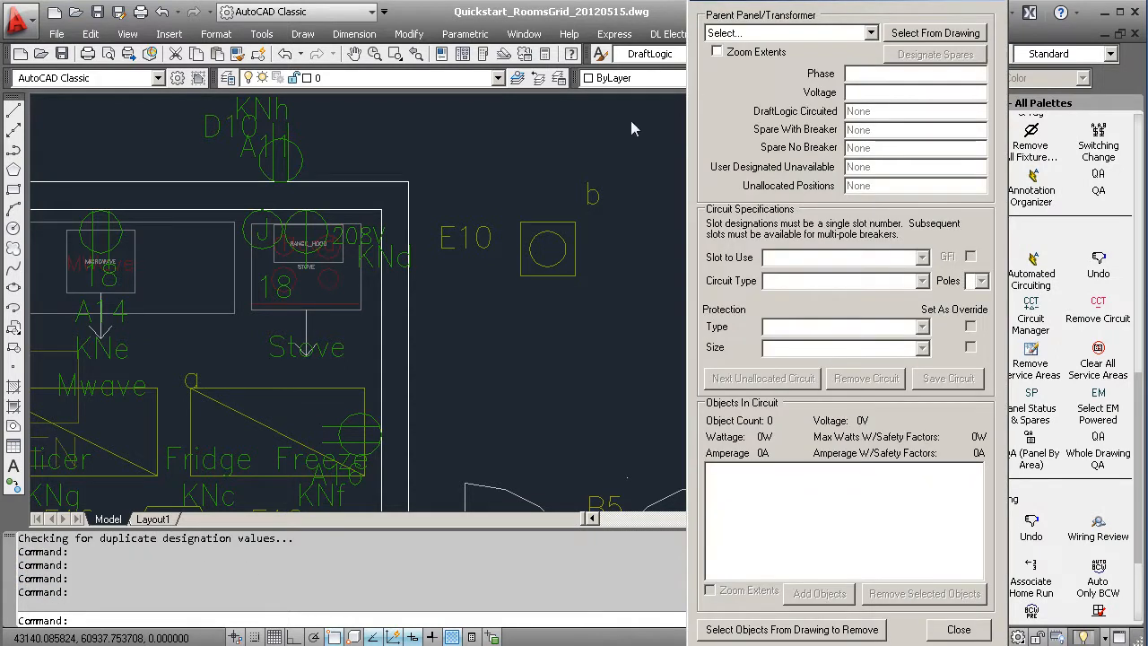
left_click(744, 34)
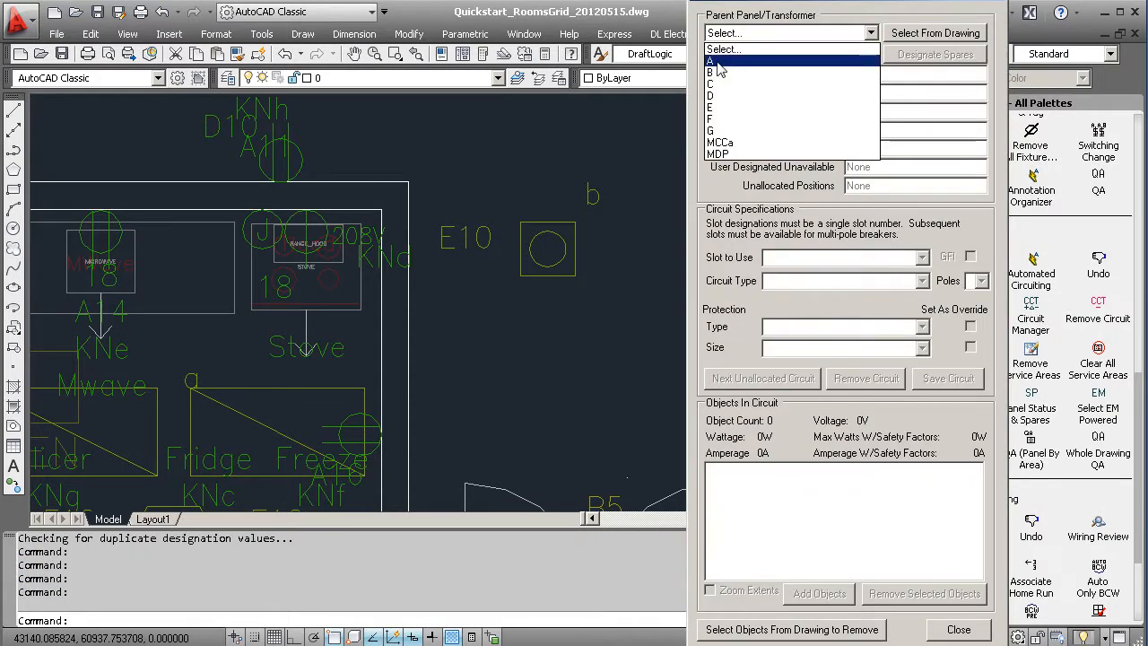
left_click(718, 69)
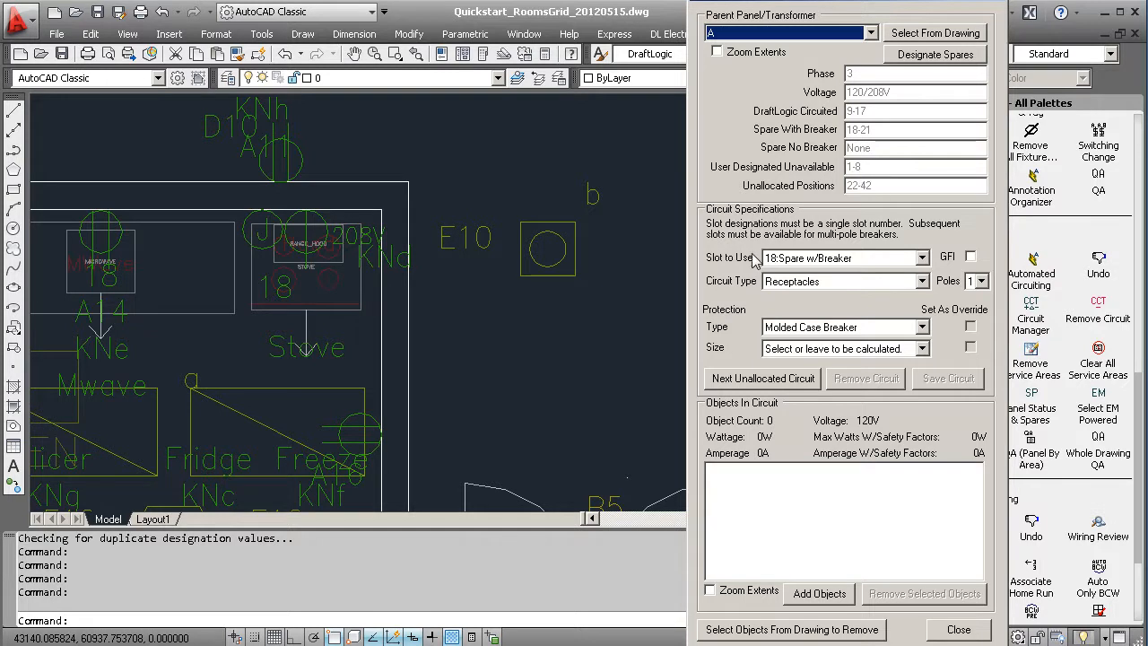
Review panel A's slots, choose spare slot 18 and set the receptacle circuit to 2 poles.
left_click(922, 258)
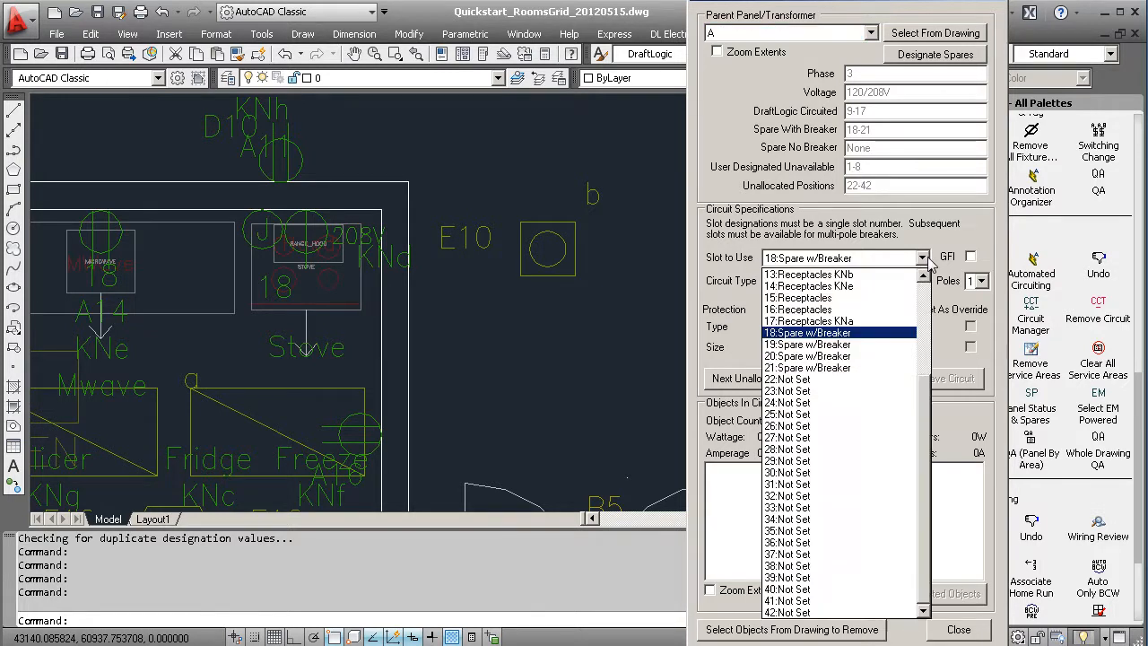
left_click(924, 293)
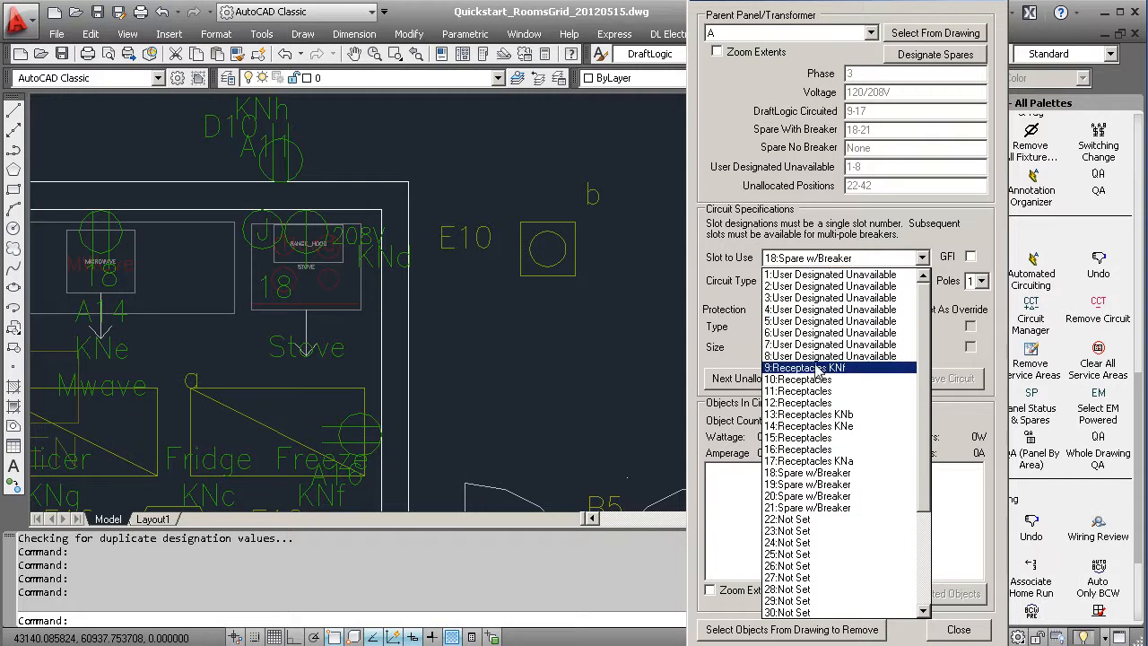
left_click_drag(921, 387, 920, 438)
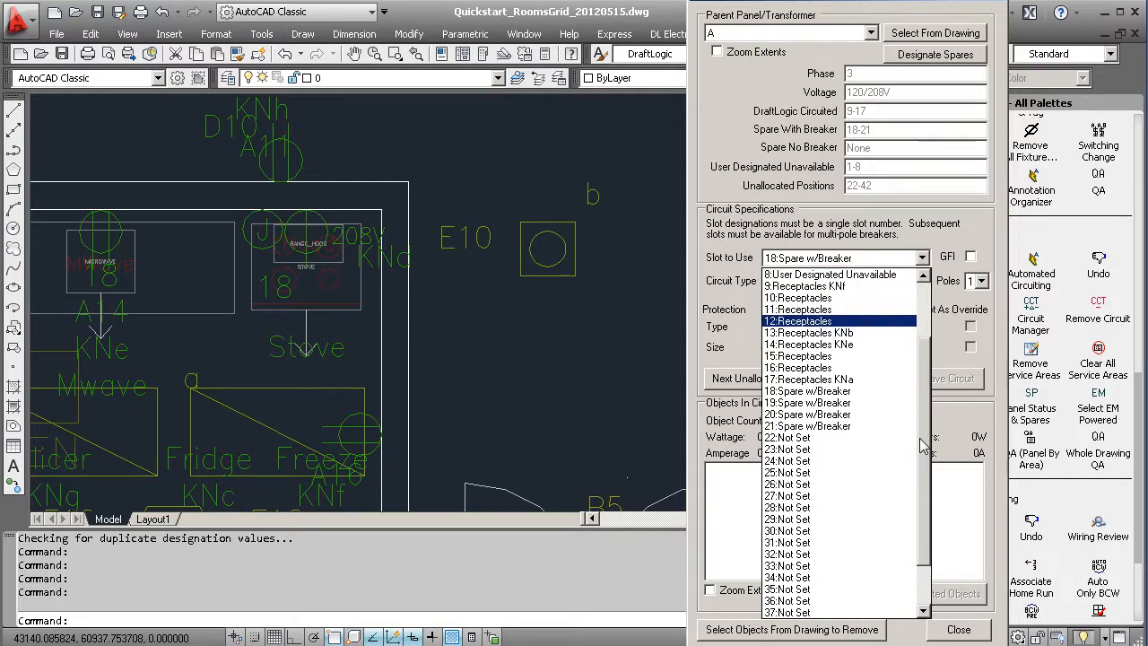
left_click(784, 393)
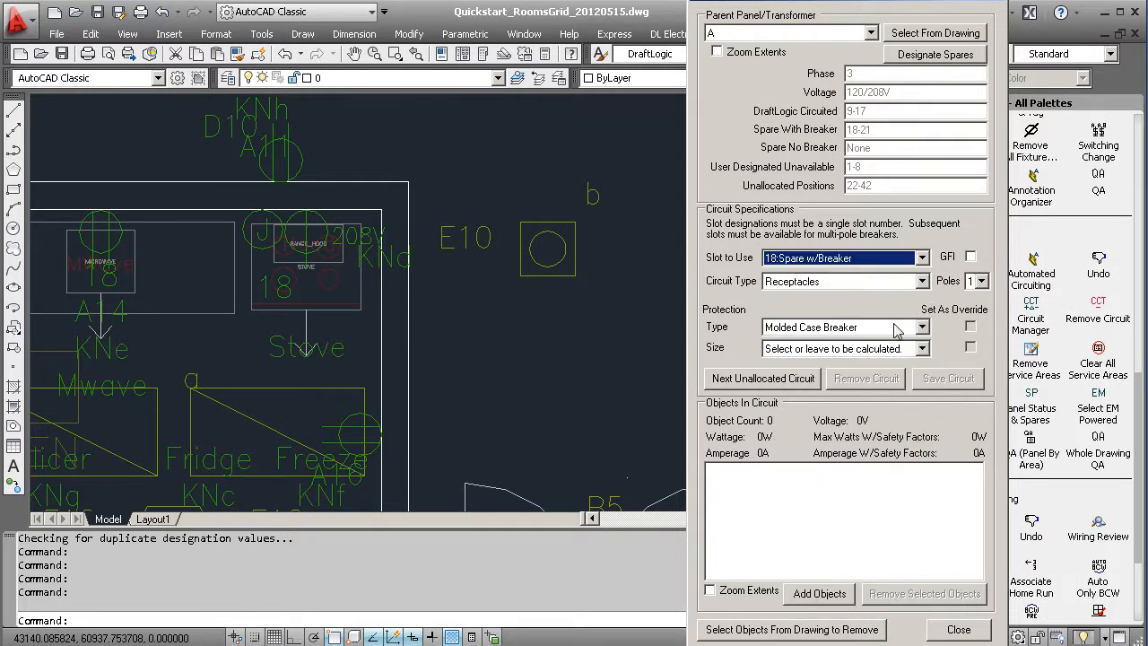
left_click(981, 282)
left_click(975, 305)
Add stove receptacle KNd to the two-pole circuit in slot 18 of panel A.
left_click(819, 592)
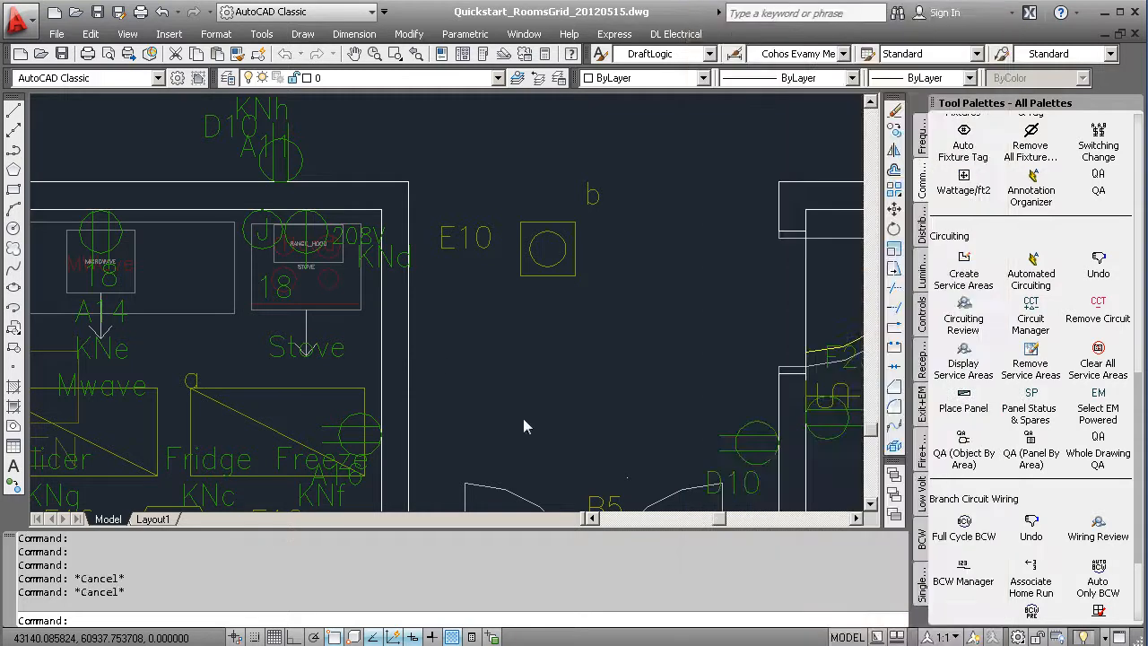
left_click(305, 232)
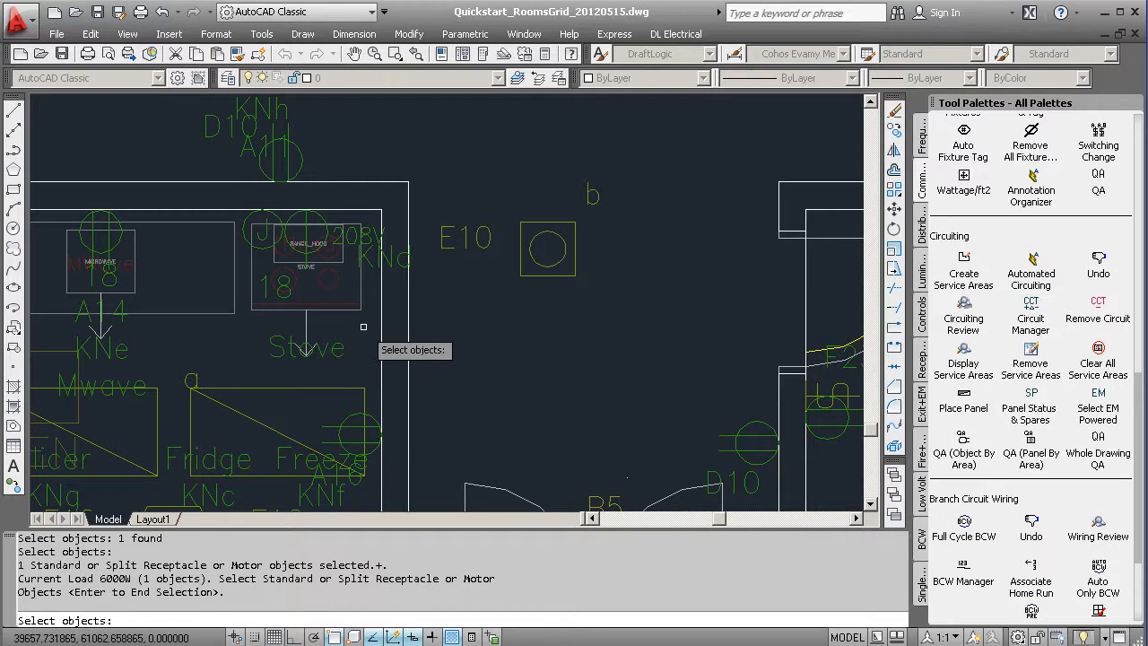
key("Return")
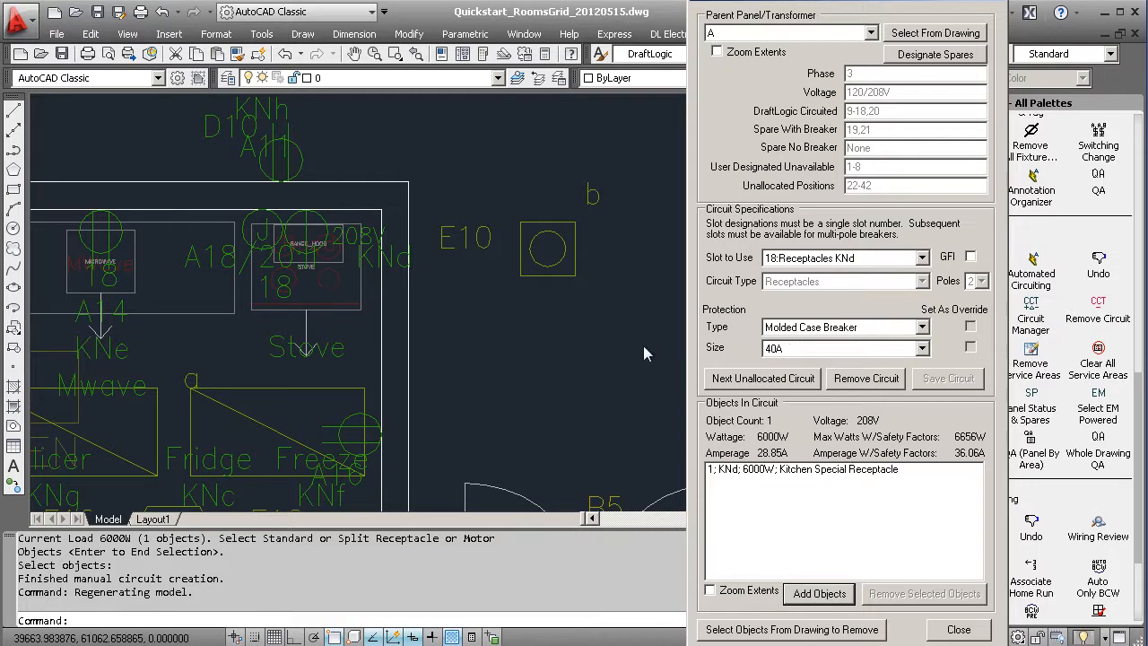
Choose panel F as the parent panel, set the circuit in spare slot 28 to 2 poles and start adding objects to it.
middle_click_drag(588, 308, 233, 346)
middle_click_drag(451, 331, 187, 325)
scroll(345, 325, "down", 2)
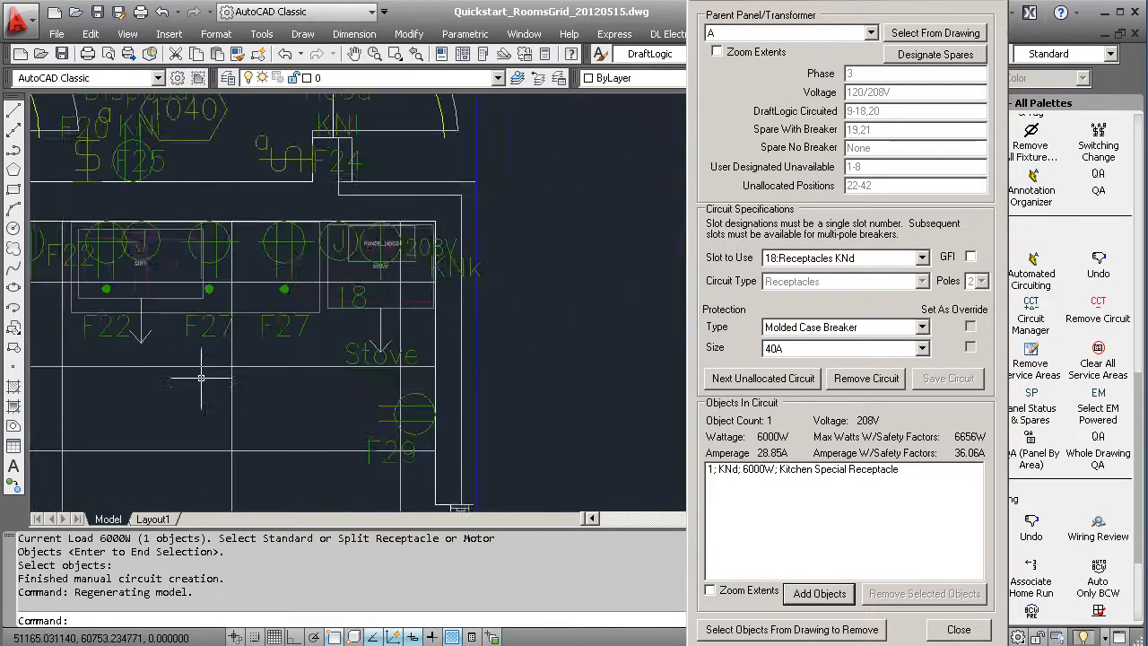
scroll(200, 376, "up", 2)
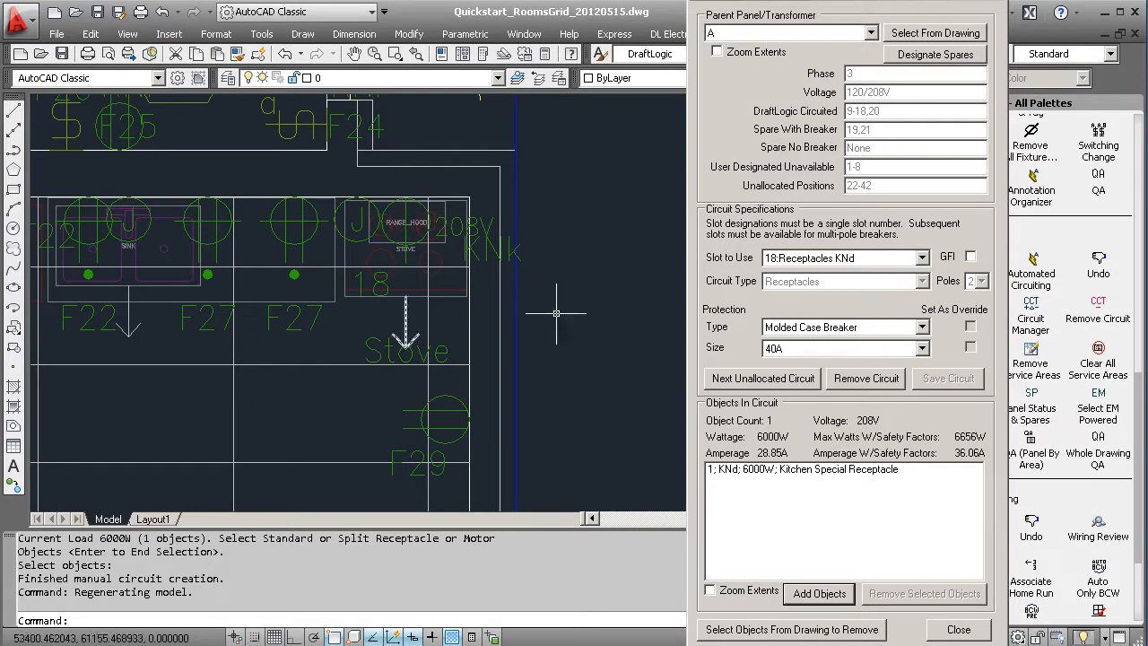
left_click(761, 33)
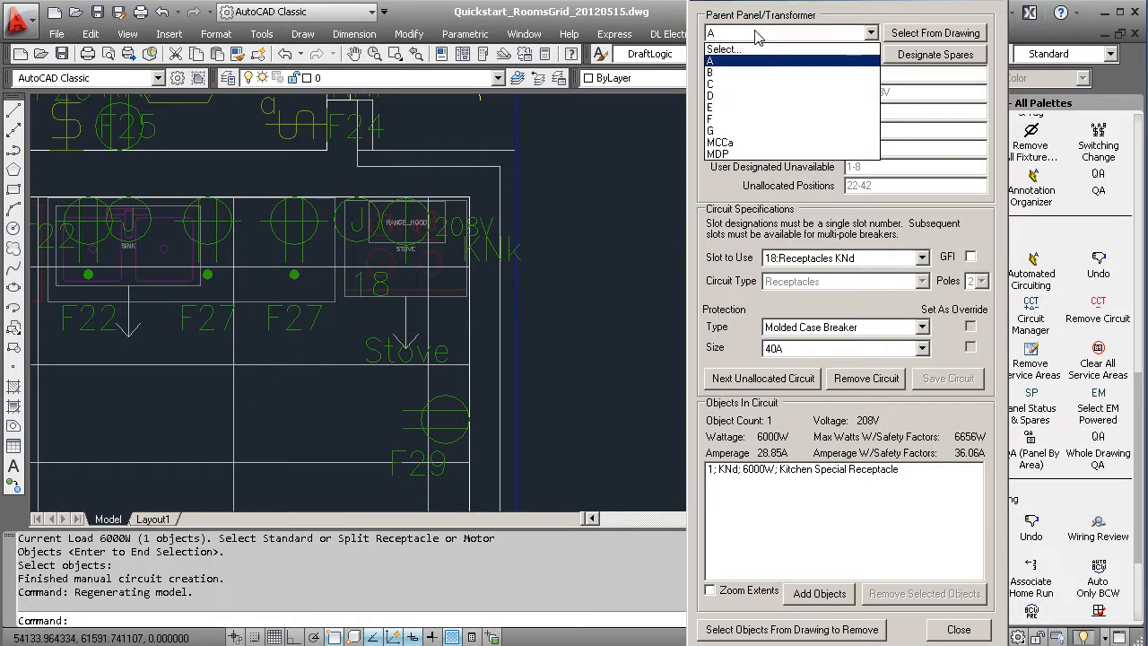
left_click(743, 118)
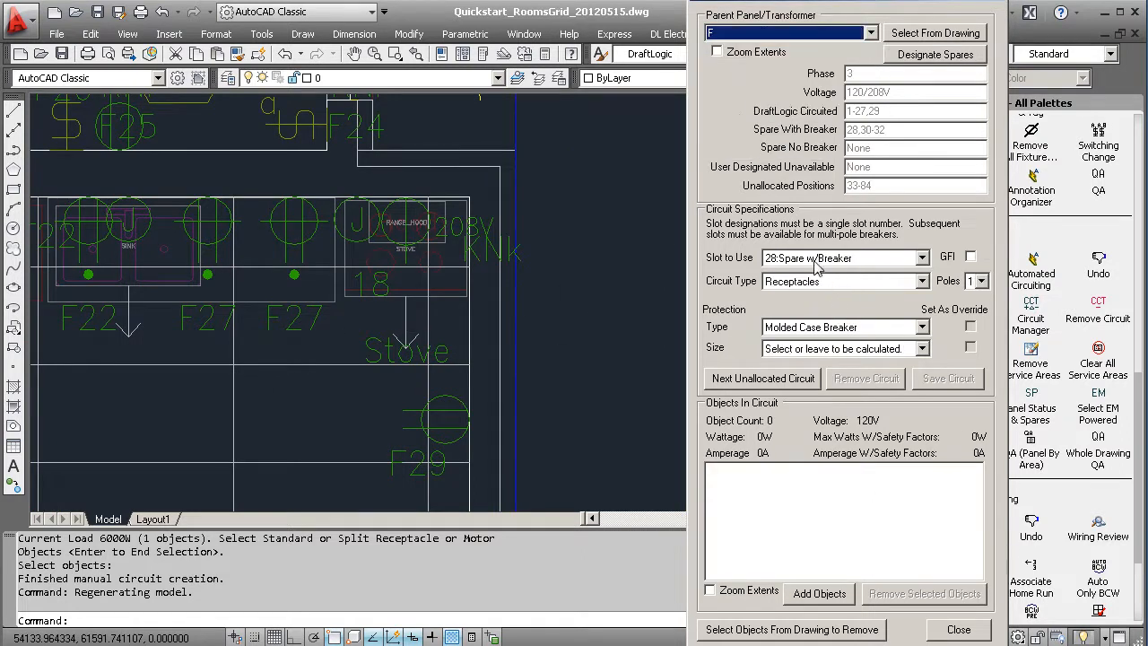
left_click(980, 281)
left_click(973, 306)
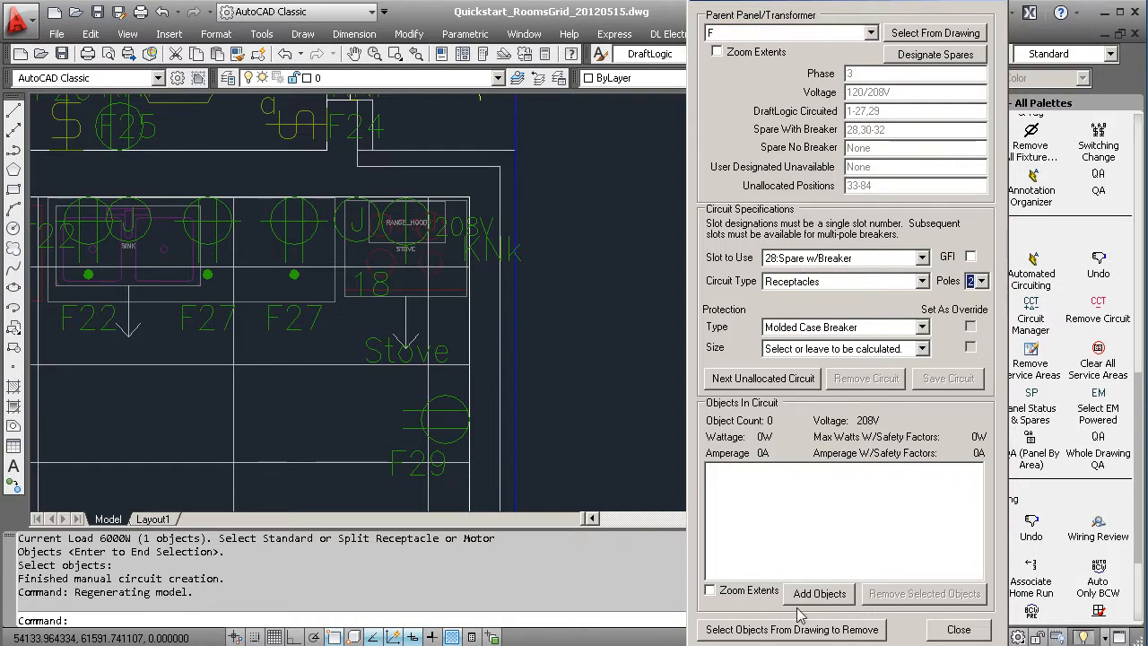
left_click(819, 593)
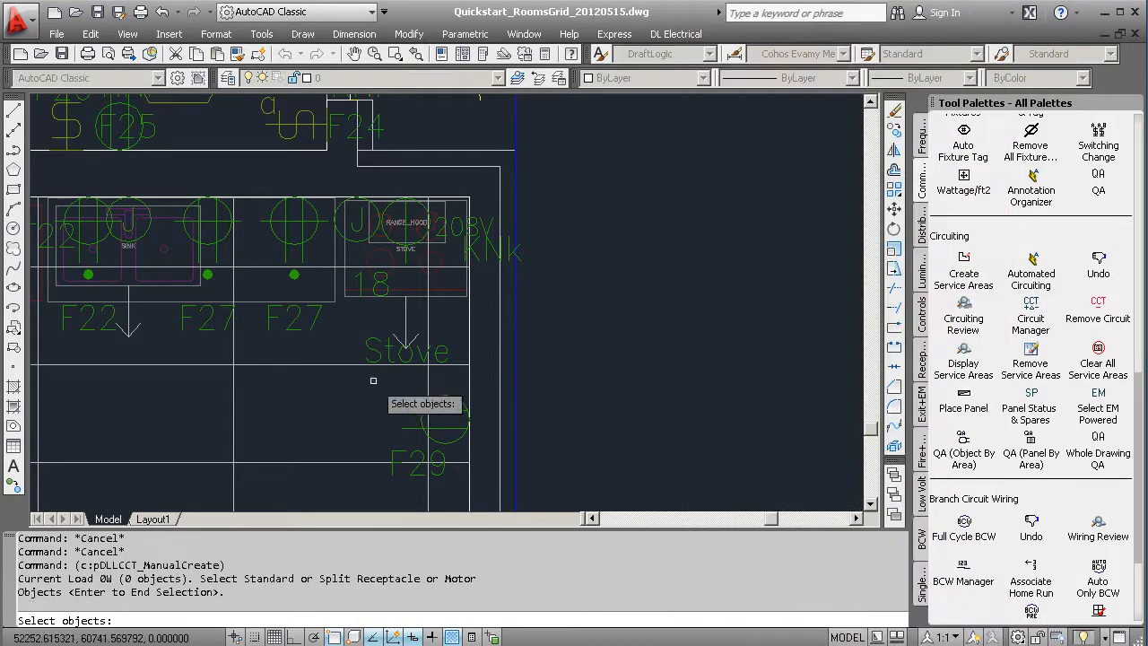
scroll(351, 367, "down", 3)
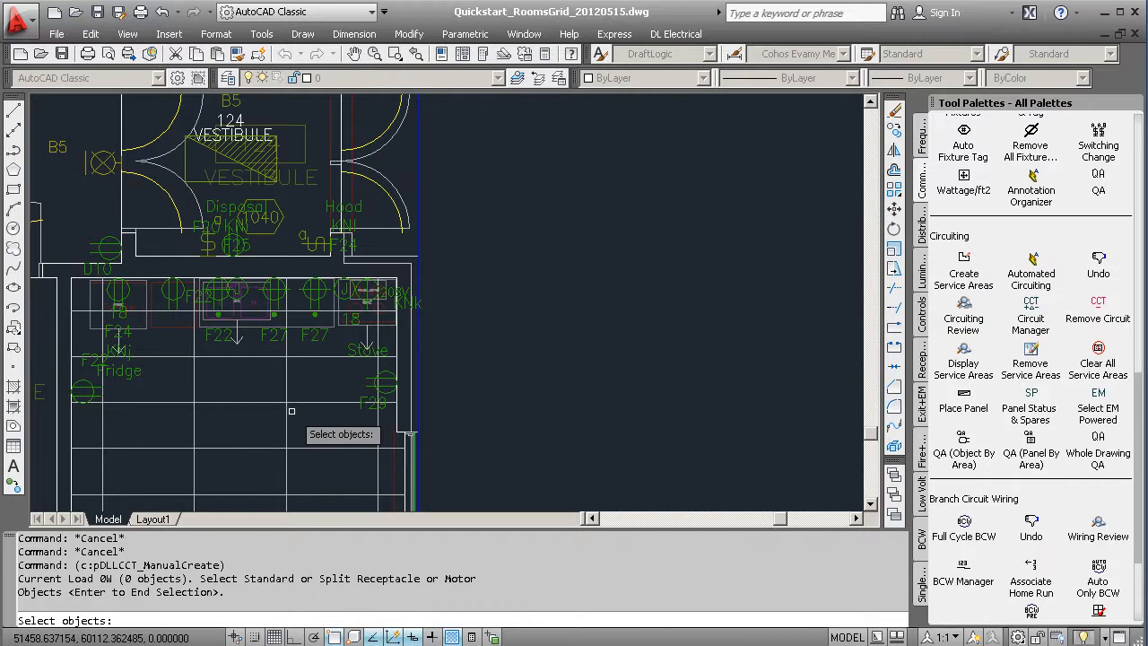
Try to add the wall receptacle between the fridge and the sink to panel F's two-pole circuit.
left_click(184, 160)
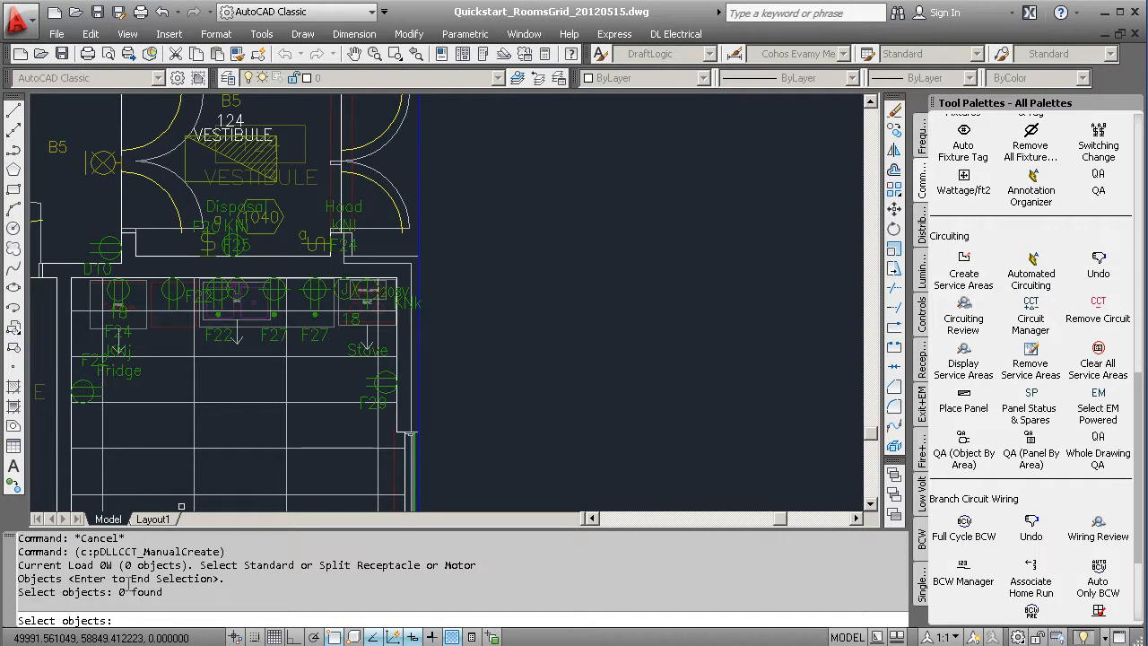
left_click(171, 292)
key("Return")
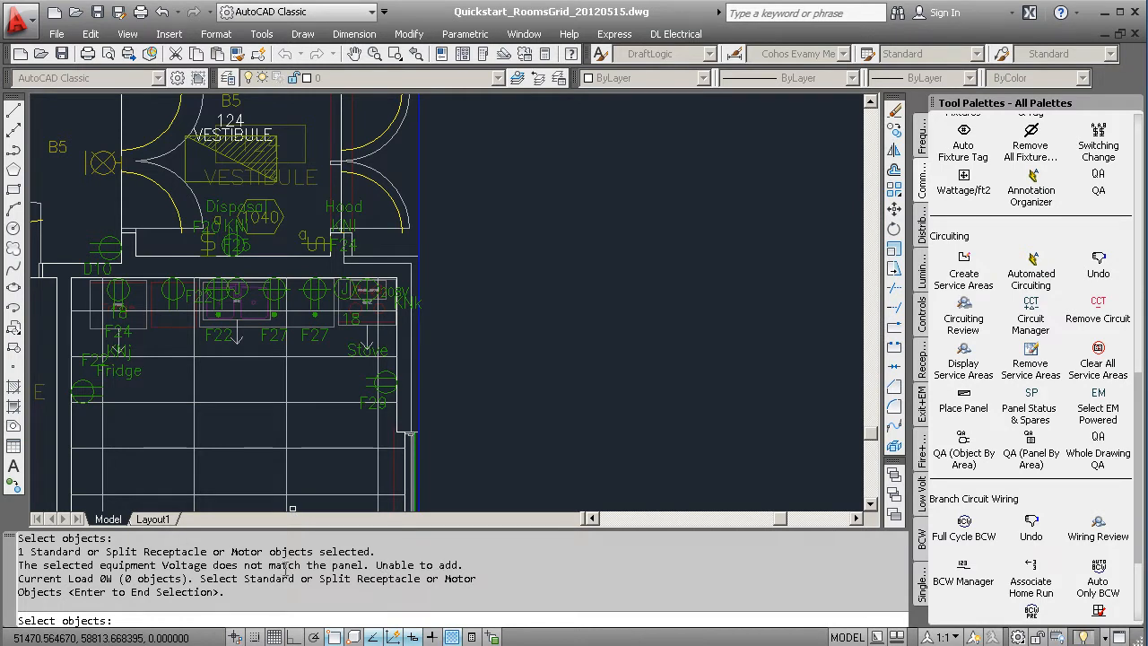
Add stove receptacle KNk to the two-pole circuit in slot 28 of panel F.
left_click(390, 293)
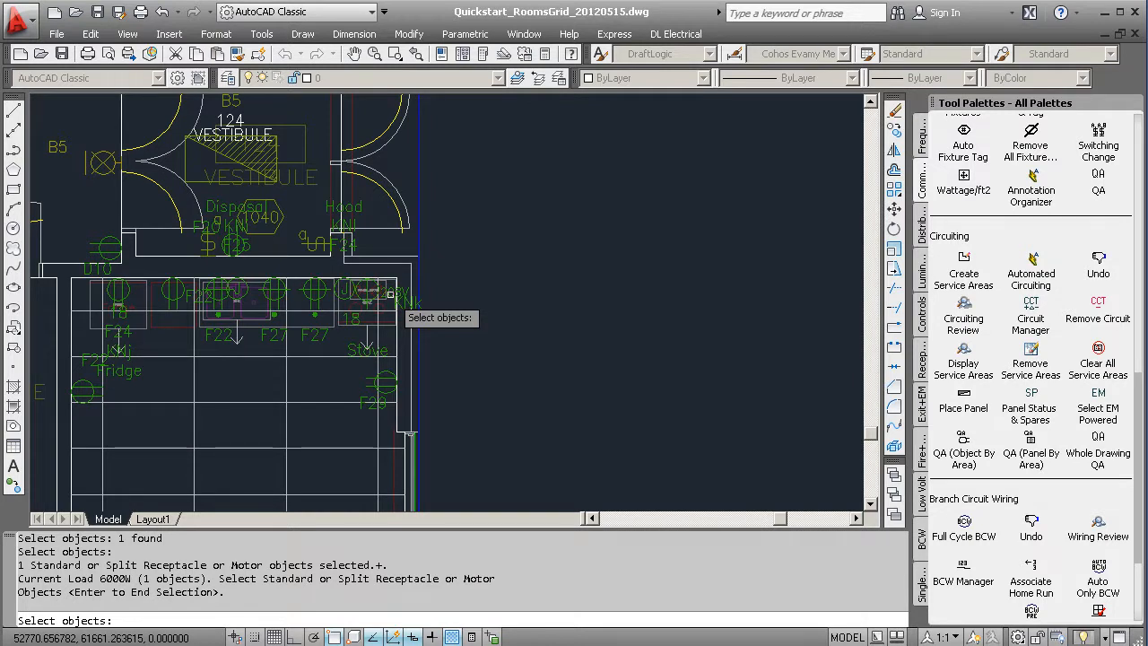
key("Return")
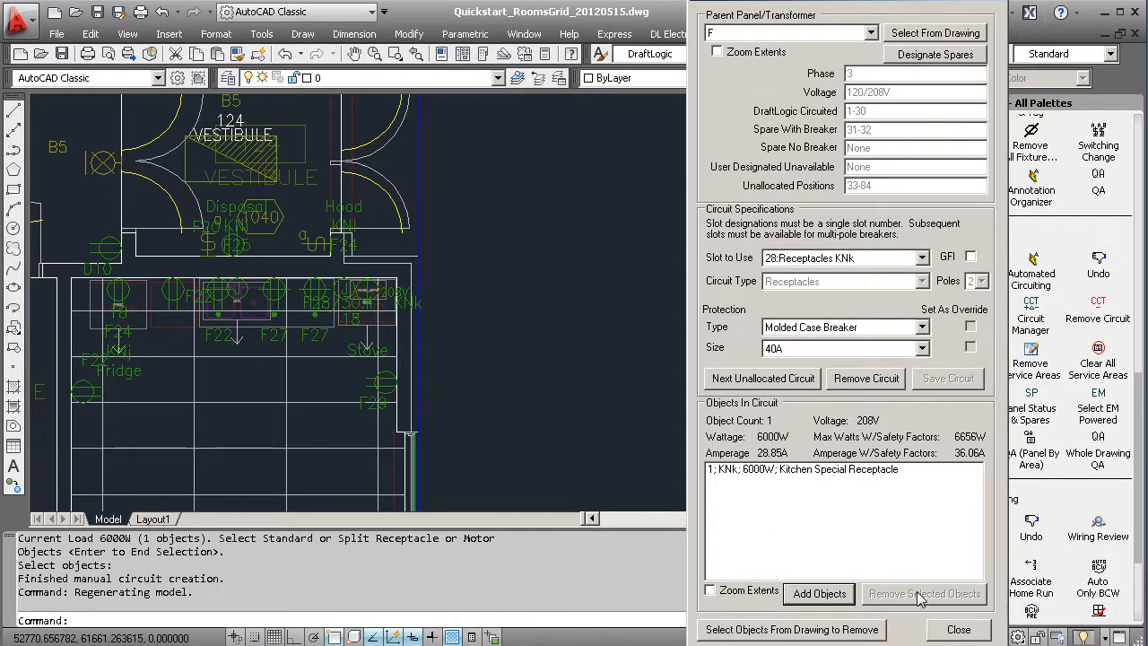
Choose panel B as the parent panel and review its list of circuit slots.
left_click(744, 32)
left_click(715, 72)
left_click(922, 257)
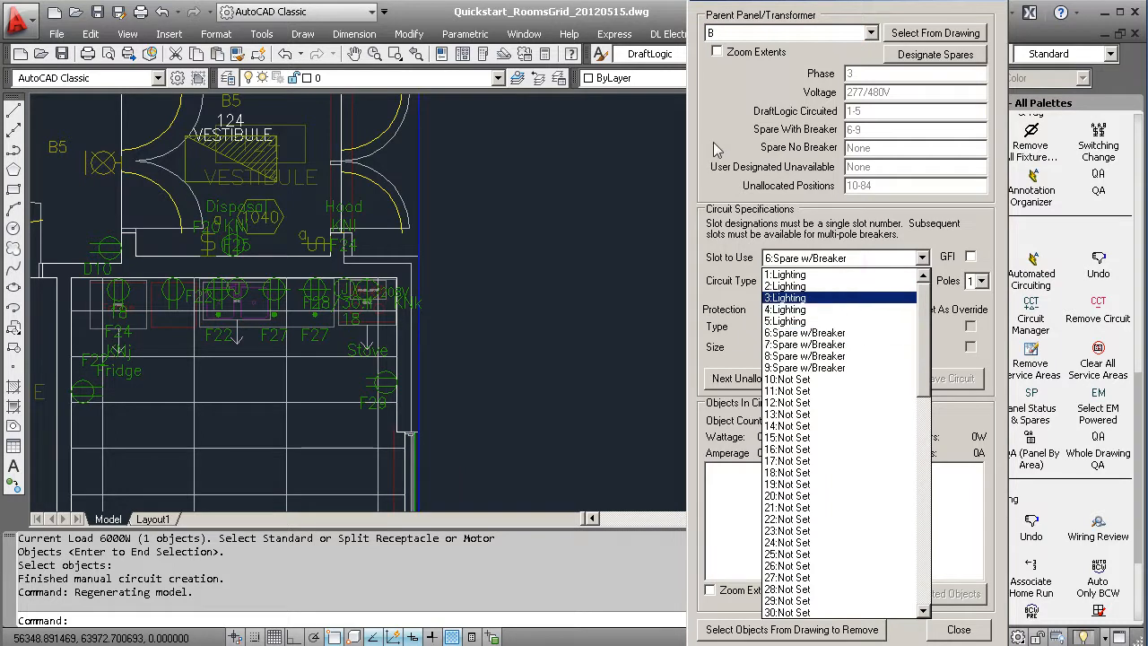
left_click(656, 258)
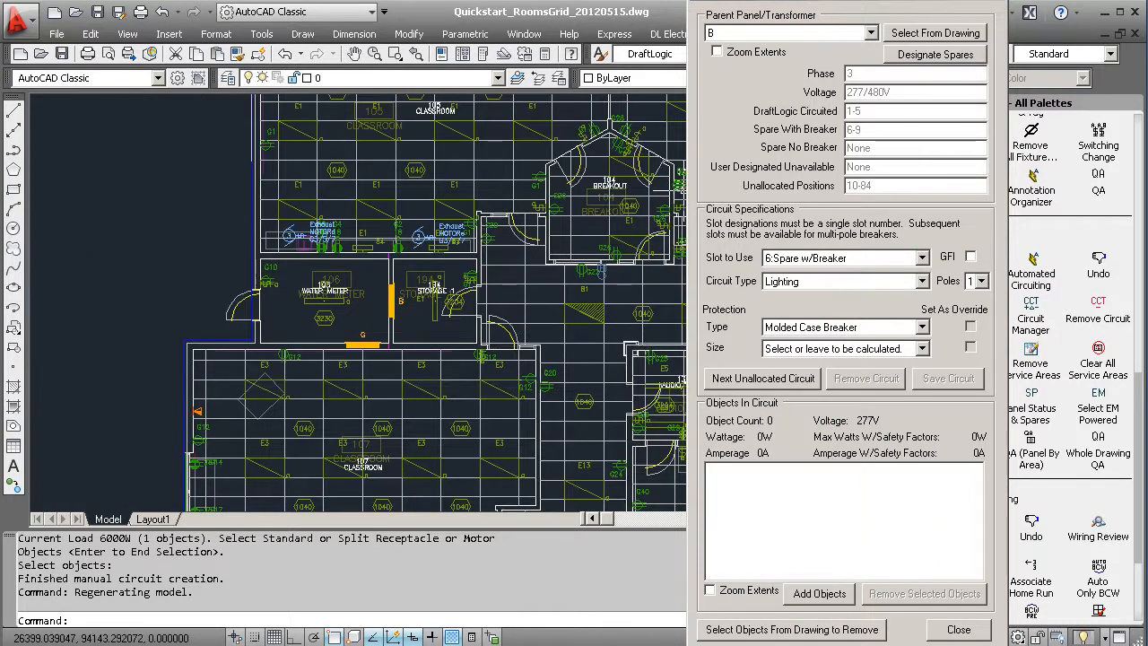
left_click_drag(778, 1, 786, 18)
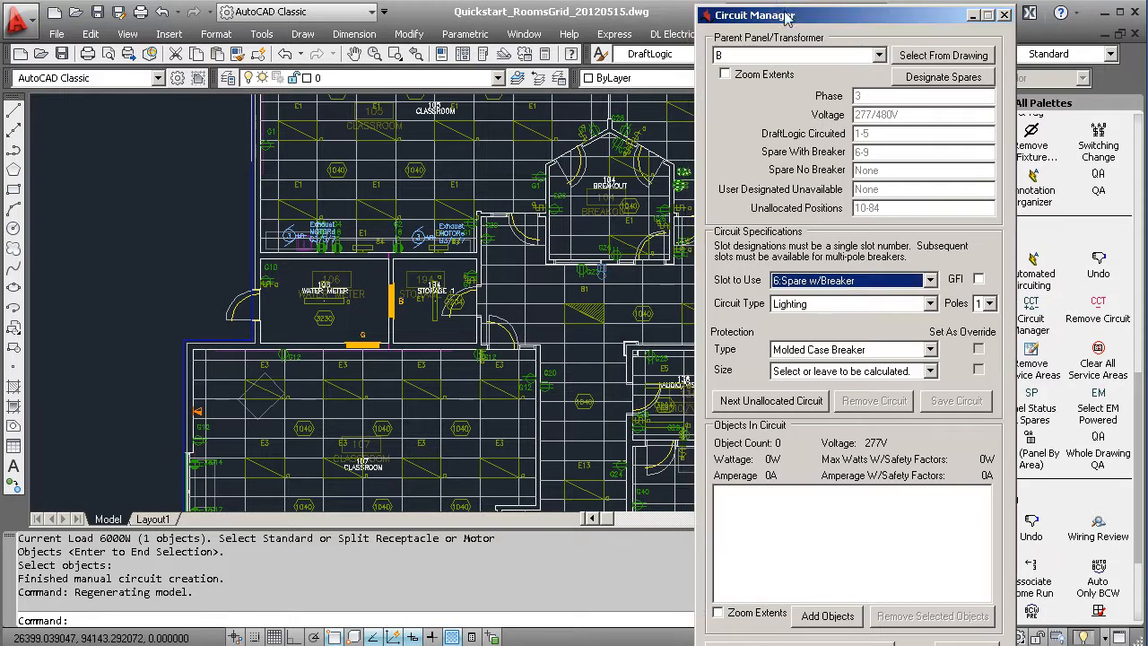
Examine the attributes of panel B in the drawing, including its panel type and voltage, without changing them.
left_click(398, 317)
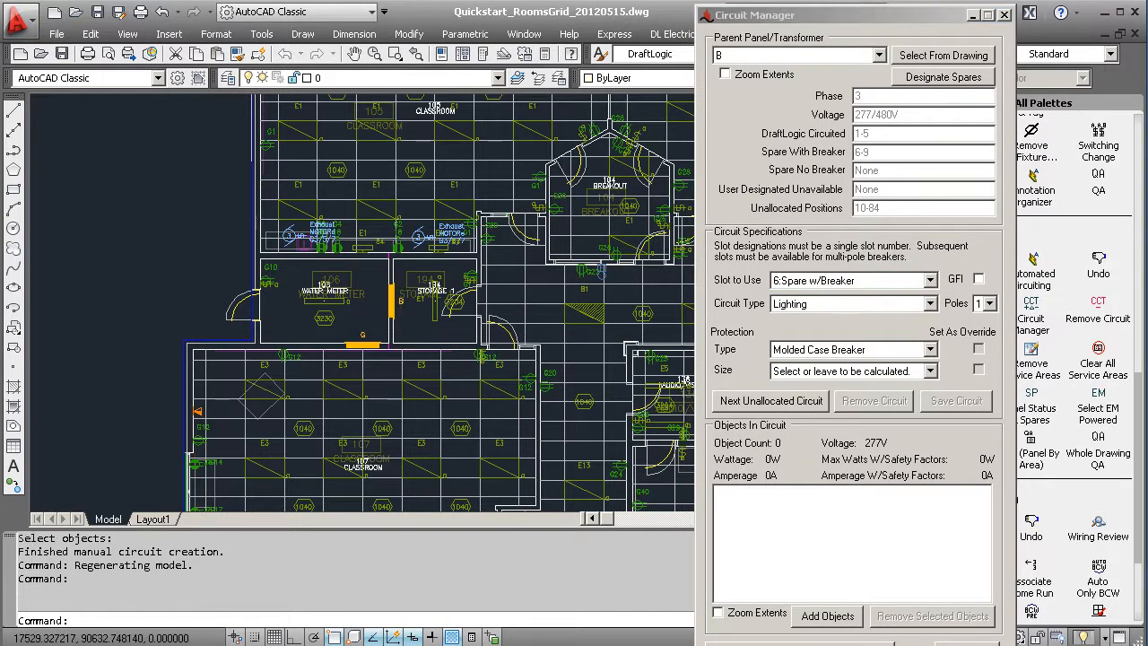
double_click(403, 311)
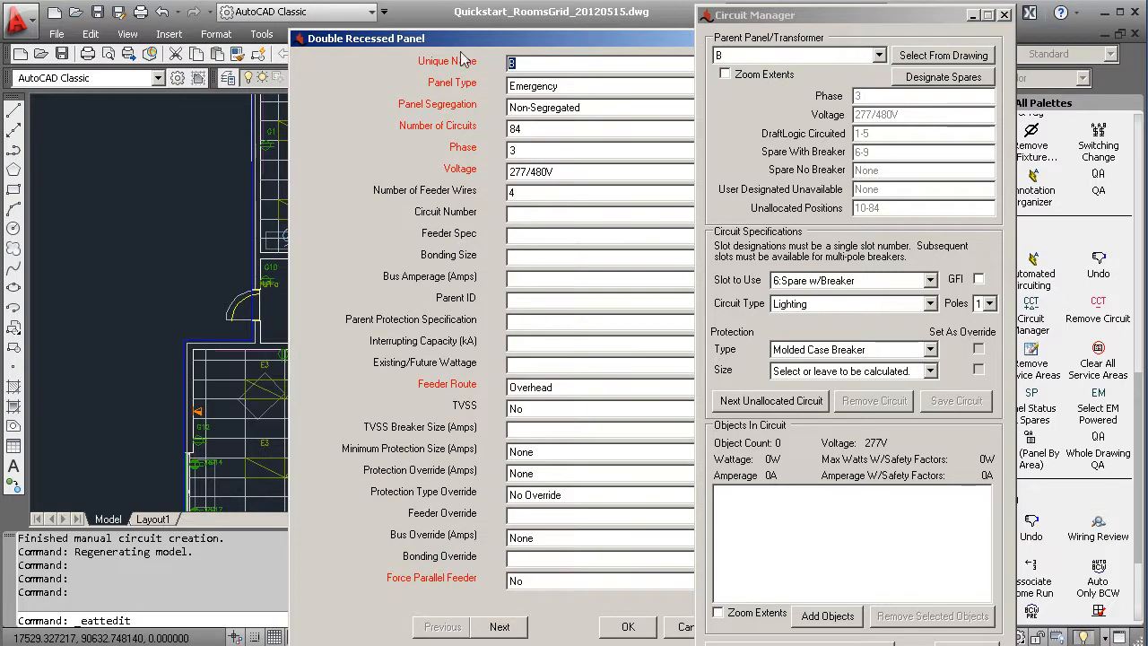
left_click_drag(453, 45, 297, 42)
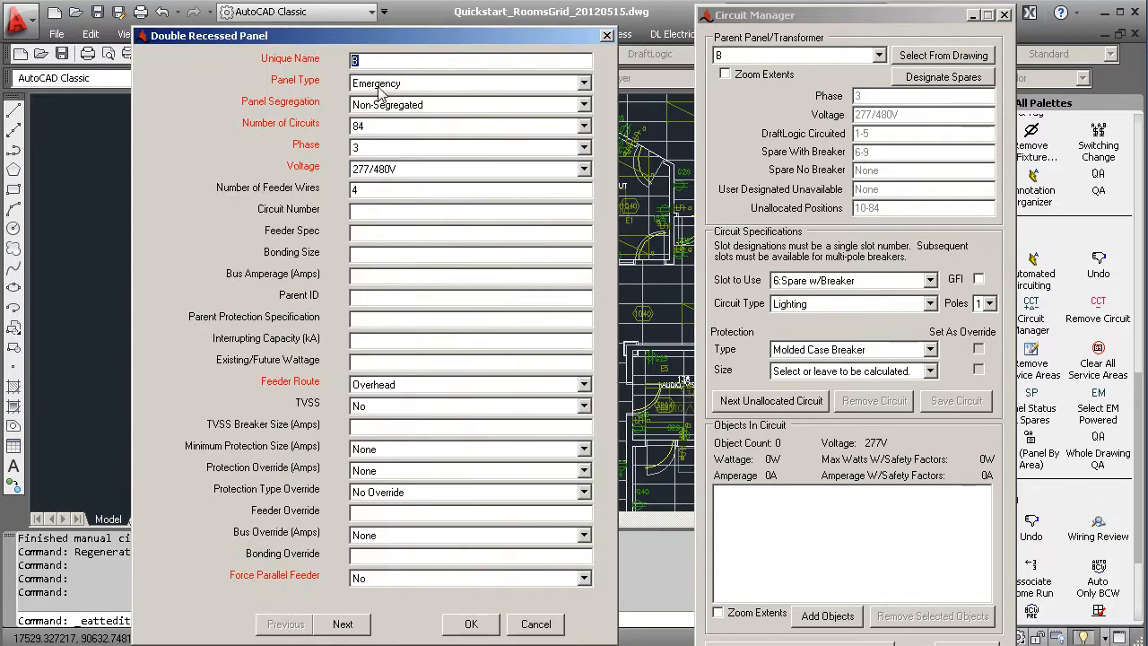
left_click(535, 623)
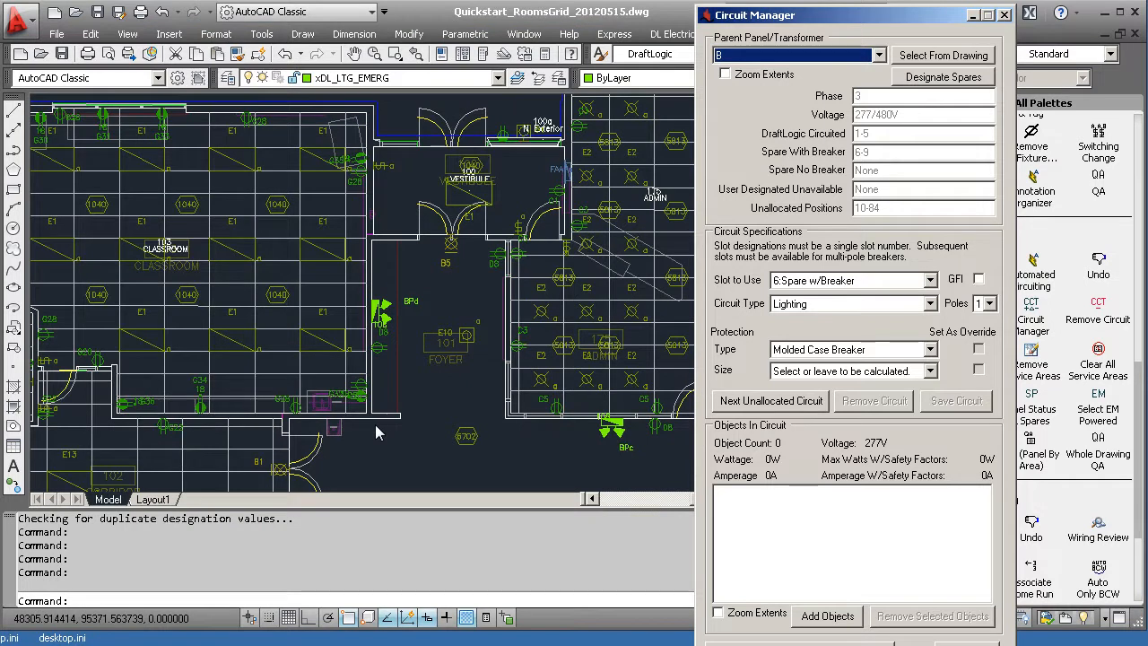
Set the voltage of emergency battery pack BPd in the foyer to 277V.
double_click(380, 311)
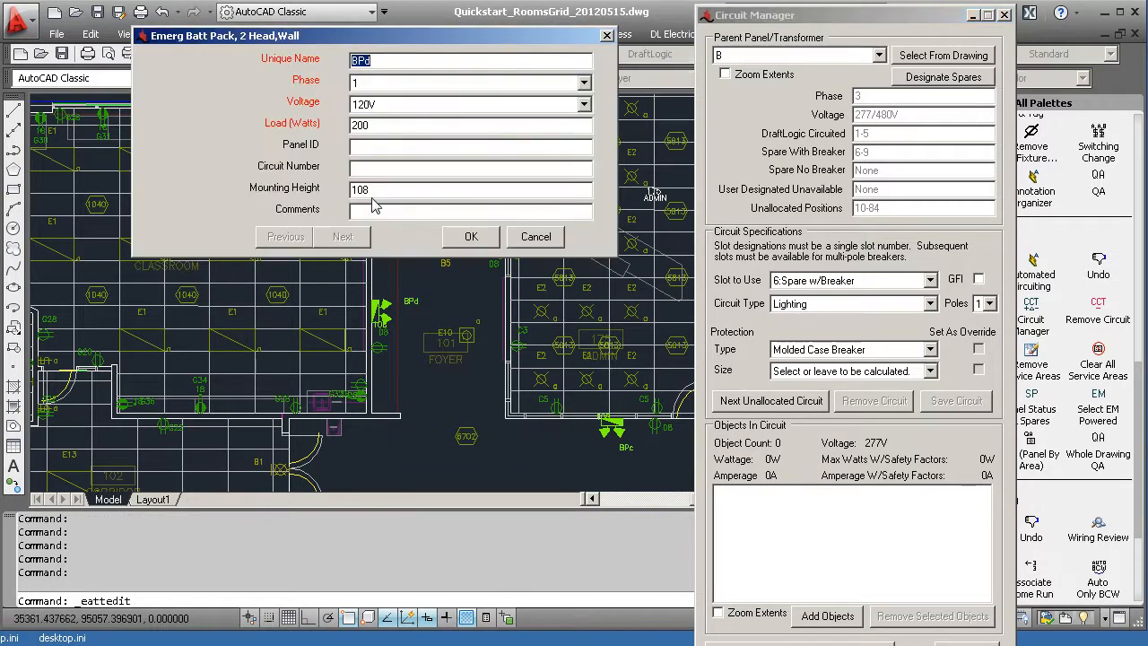
left_click(397, 106)
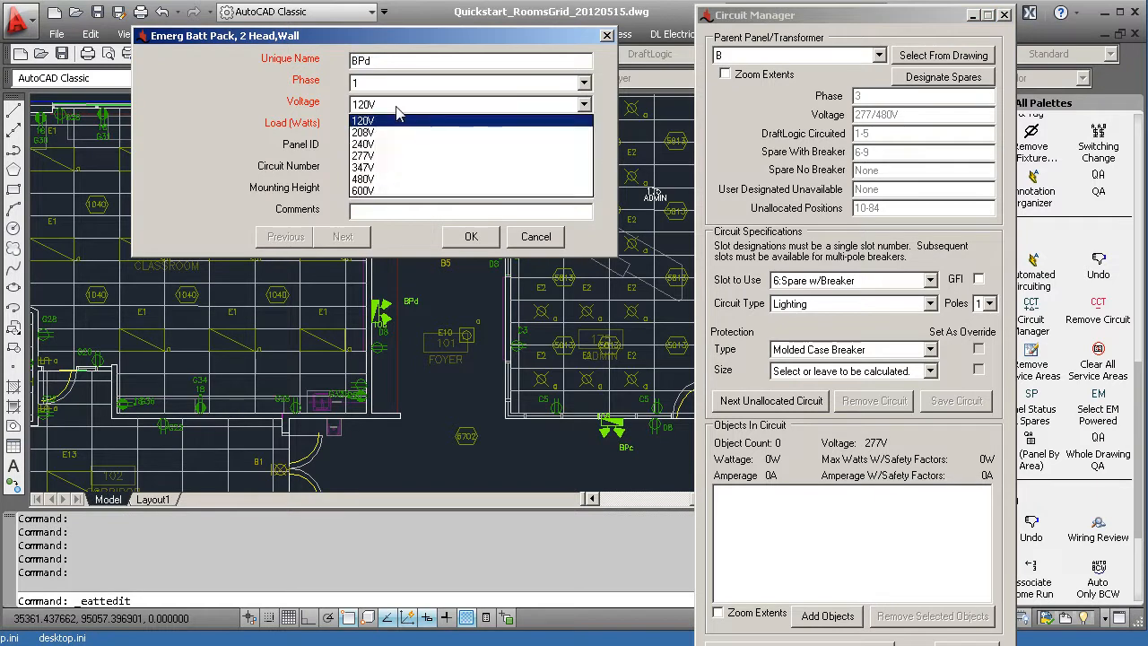
left_click(385, 160)
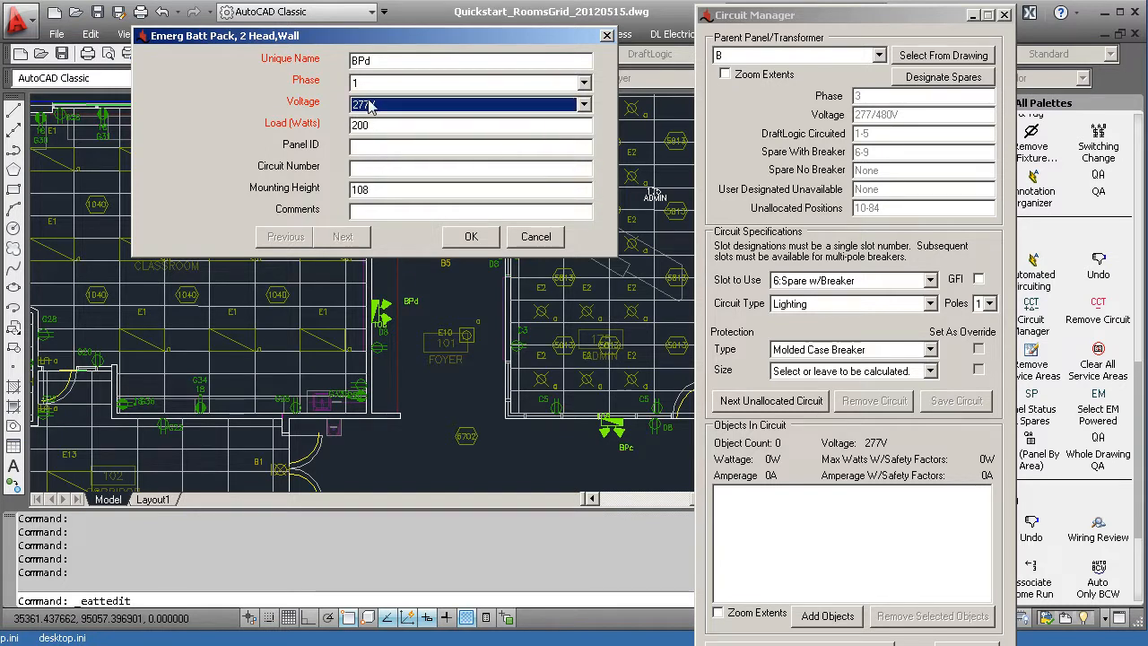
left_click(461, 236)
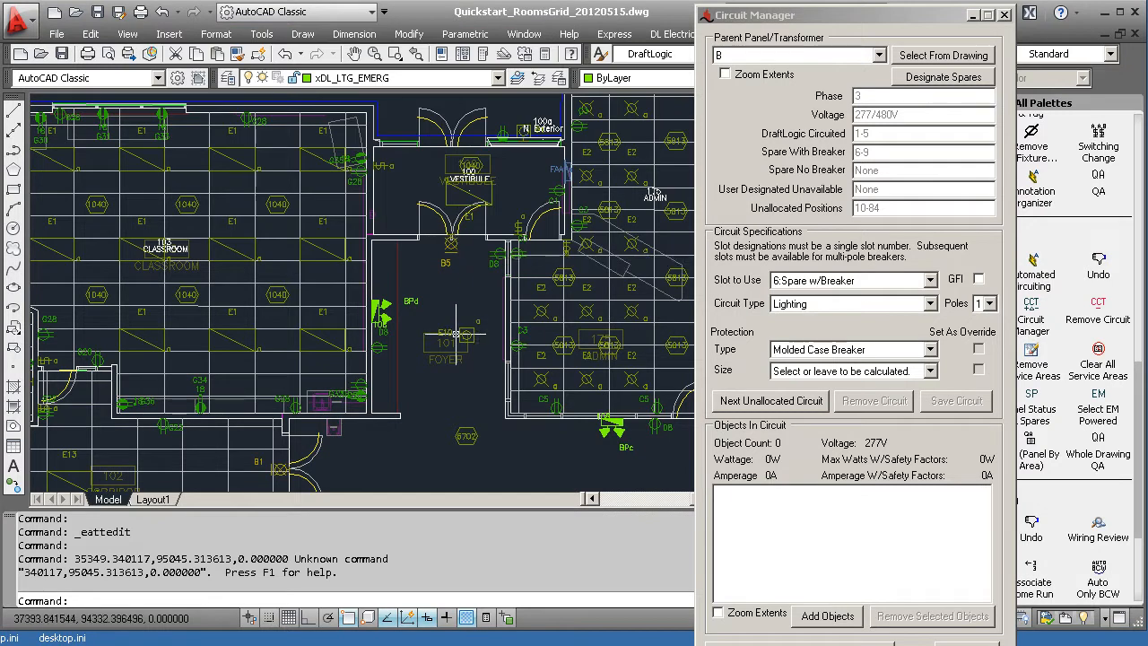
Open the properties of battery pack BPd and examine its voltage attribute.
left_click(408, 304)
right_click(411, 304)
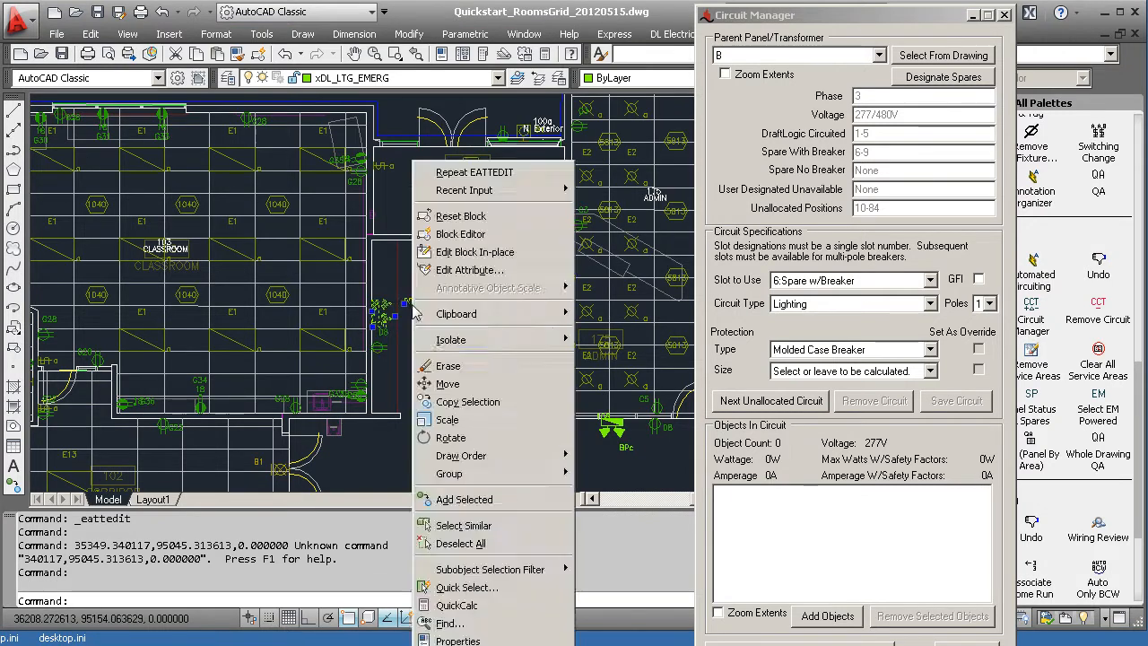
left_click(503, 640)
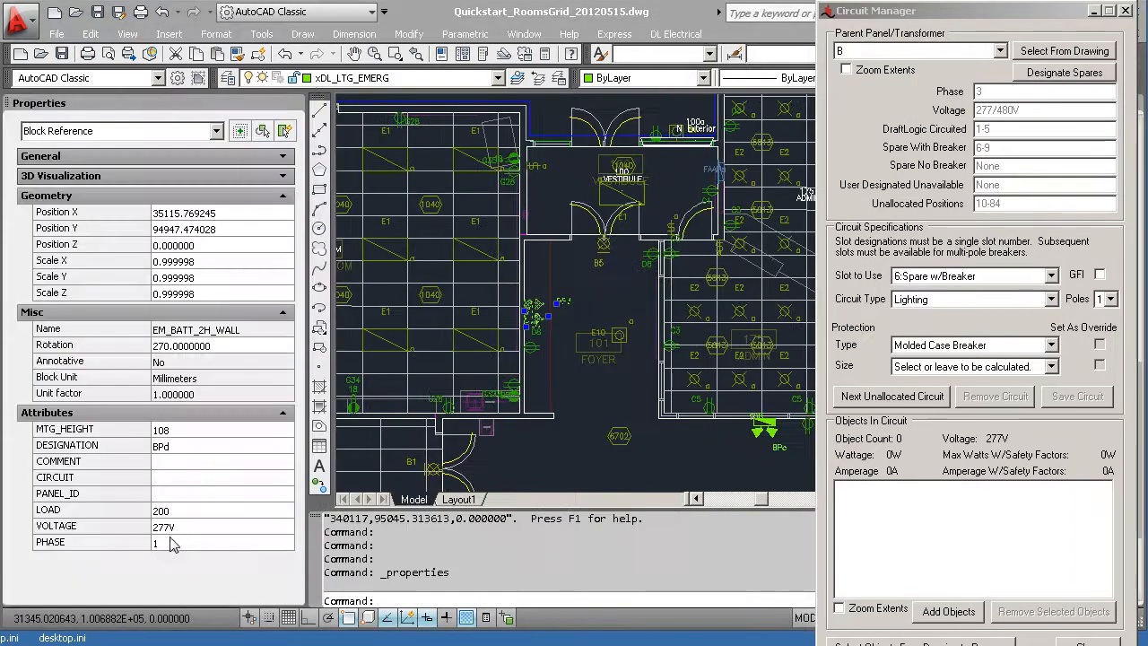
left_click(181, 528)
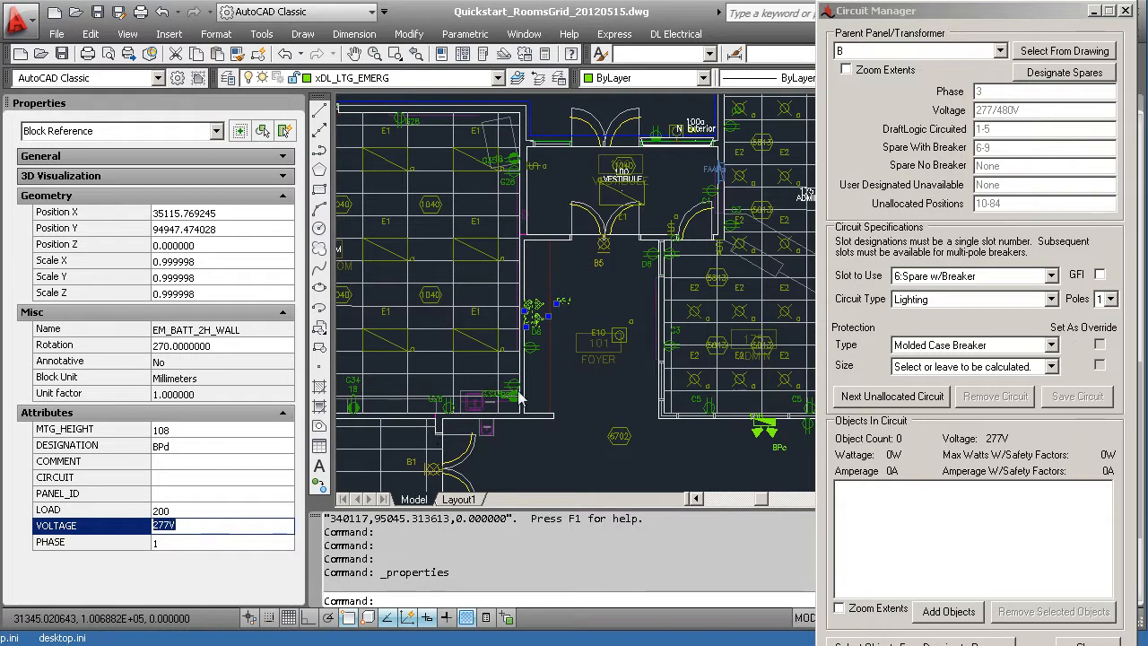
Add the other two wall battery packs to the selection, set the voltage of all three to 277V and clear the selection.
left_click(756, 432)
middle_click_drag(717, 450, 492, 424)
middle_click_drag(752, 446, 497, 436)
left_click(673, 385)
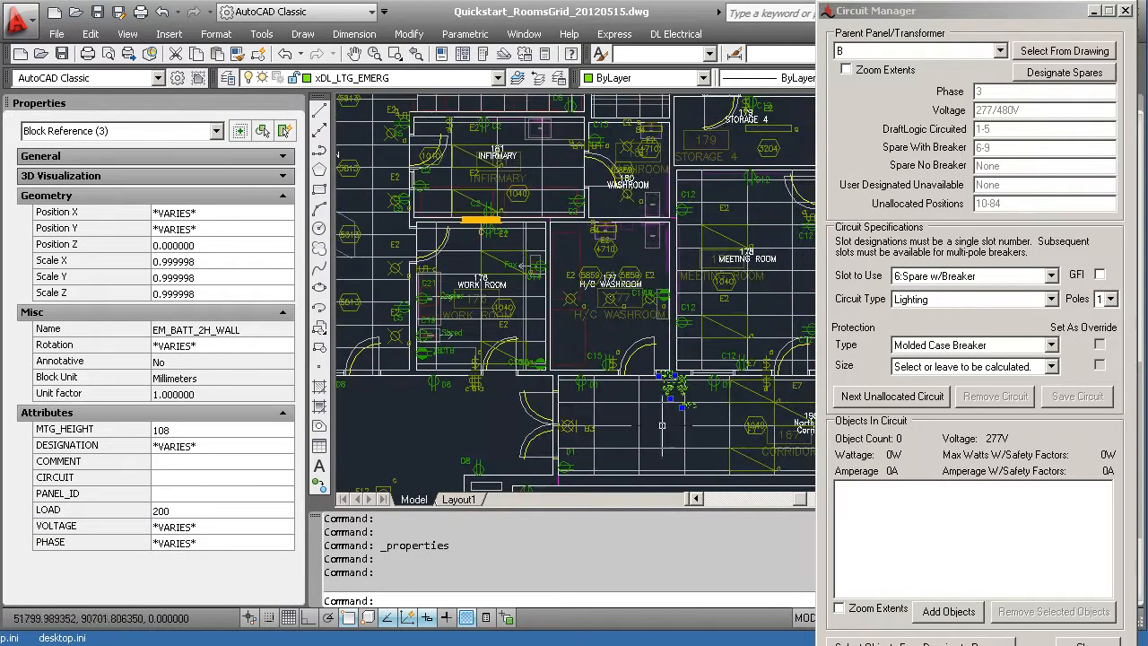
scroll(539, 449, "down", 2)
middle_click_drag(394, 457, 812, 284)
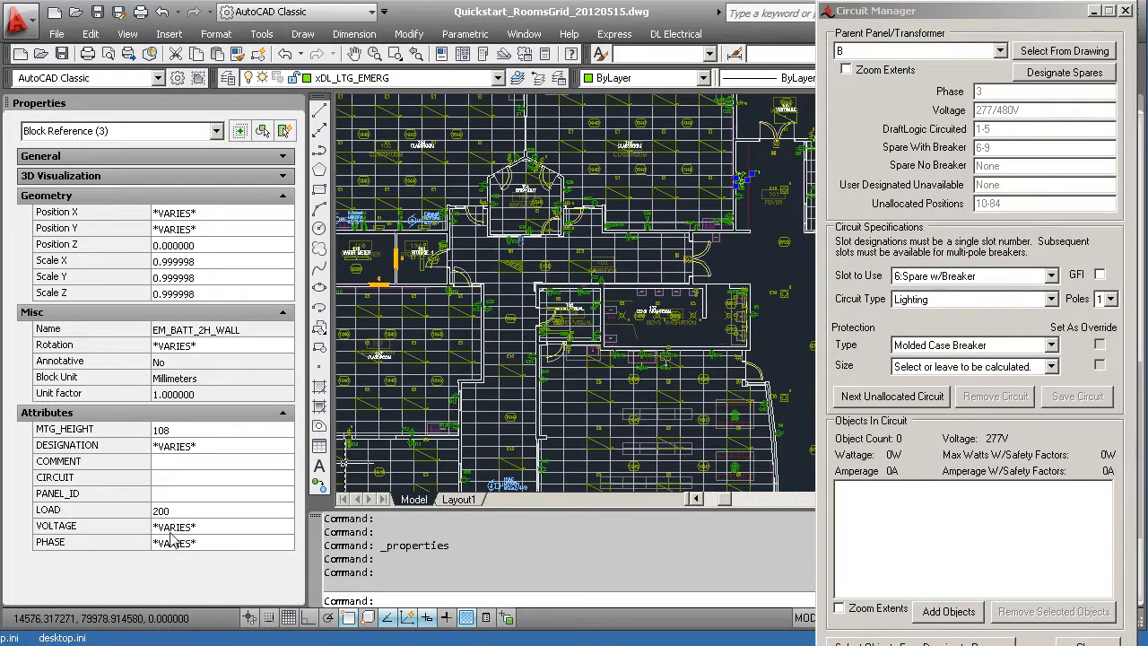
left_click(203, 526)
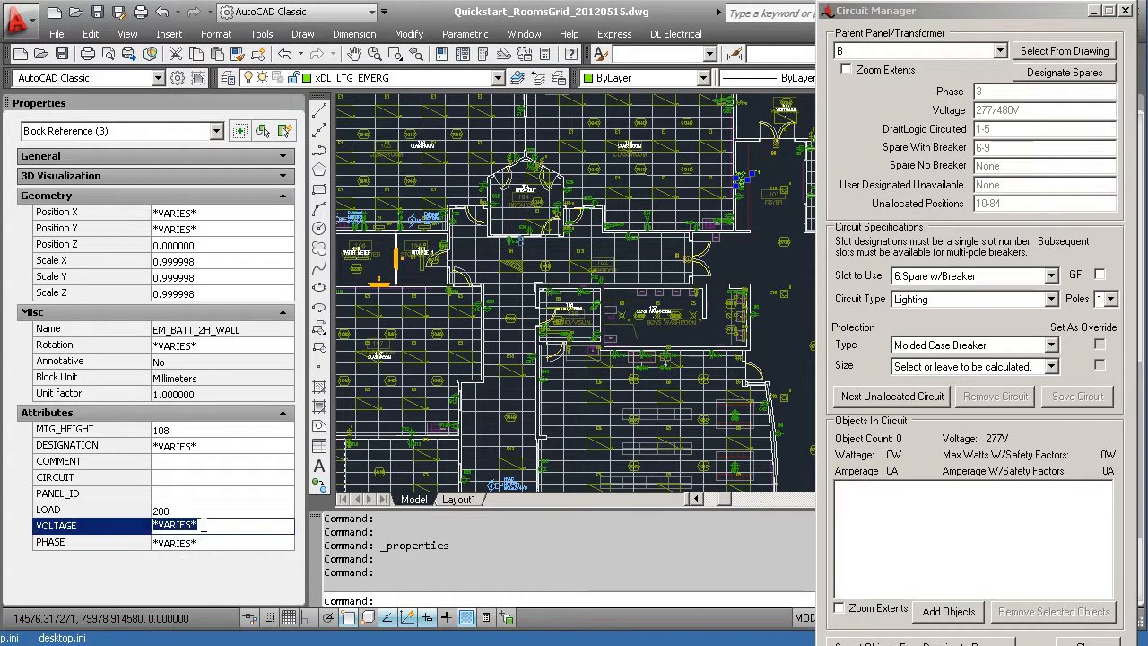
type("277V")
left_click(193, 508)
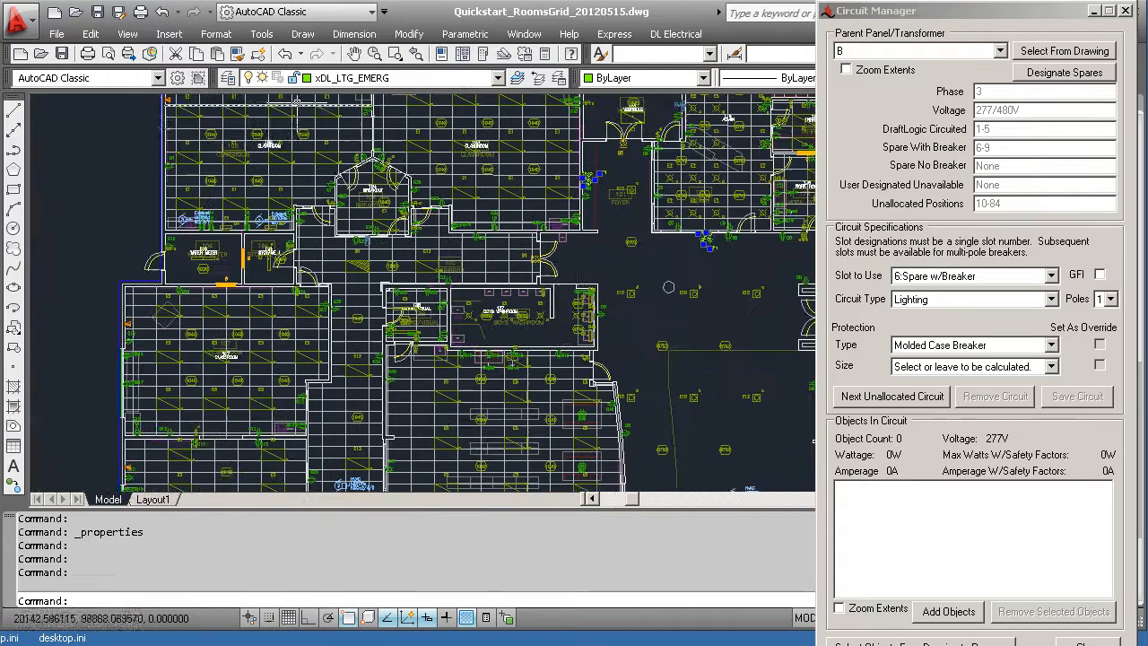
left_click(295, 103)
key("Escape")
Check the voltage in the attributes of the battery pack below the admin room.
middle_click_drag(607, 240, 558, 249)
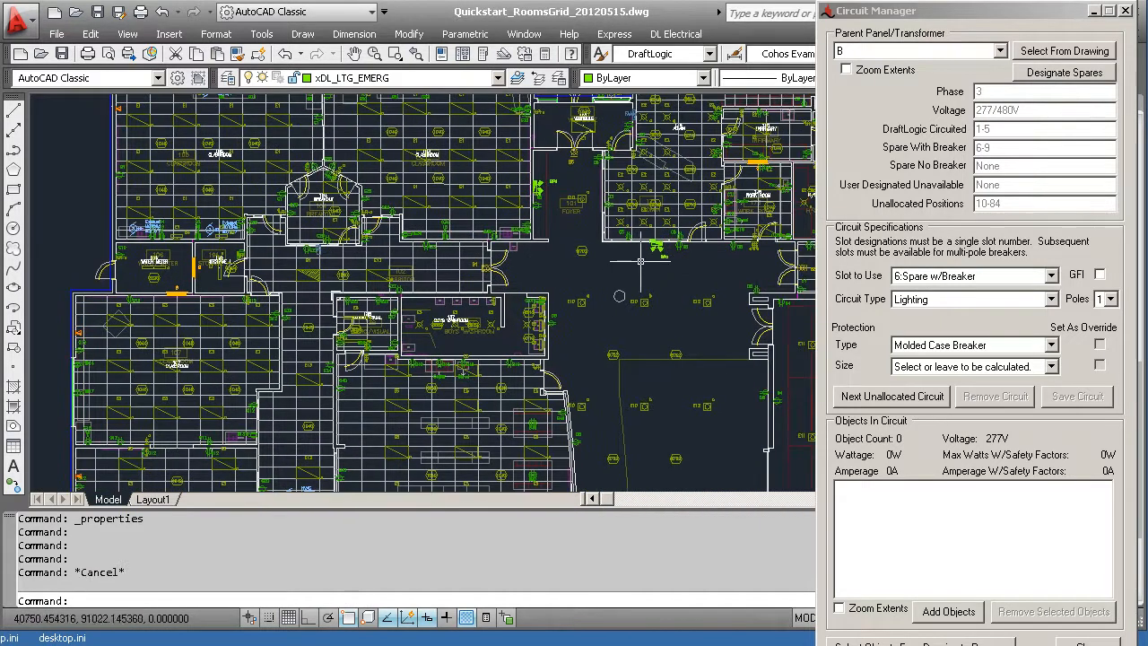
left_click(655, 255)
double_click(657, 259)
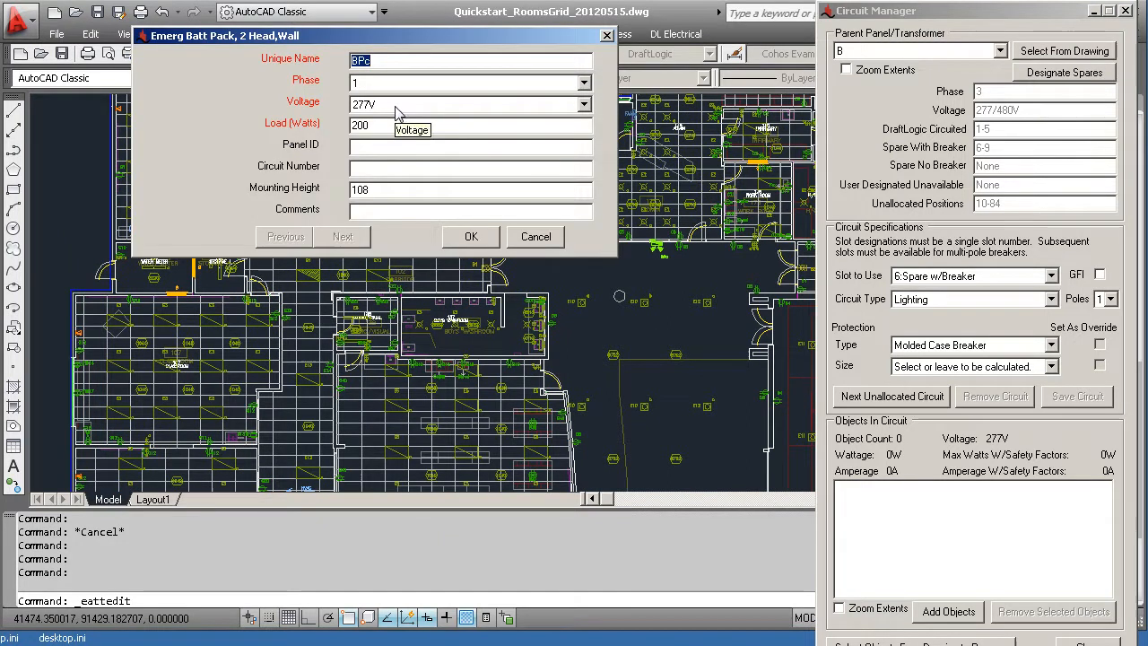
left_click(470, 236)
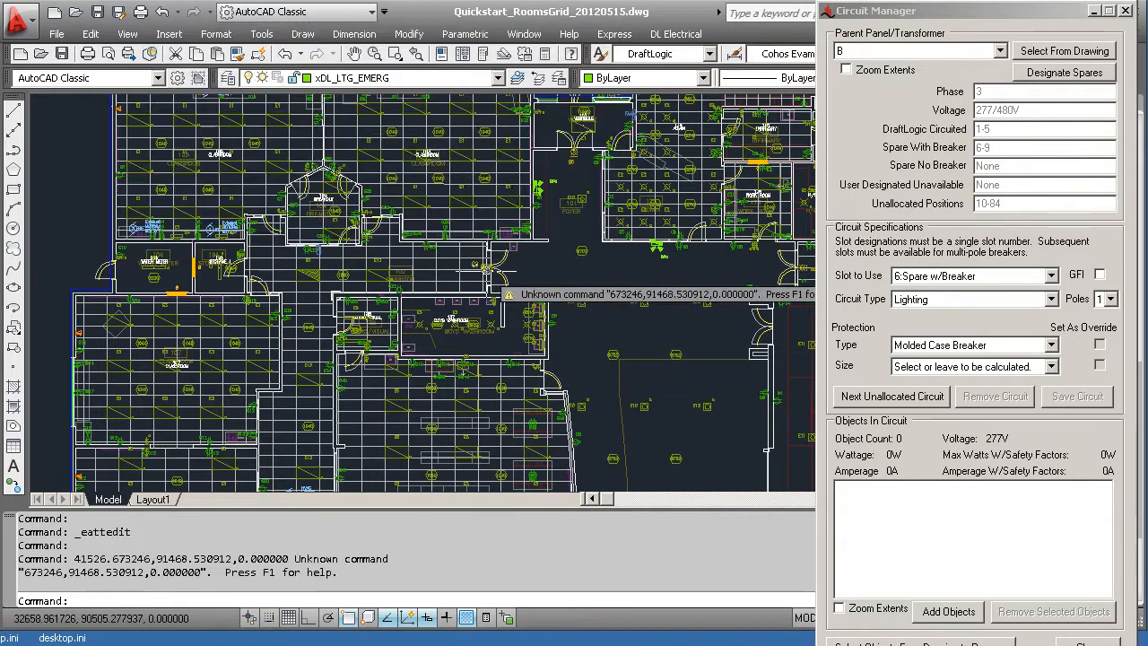
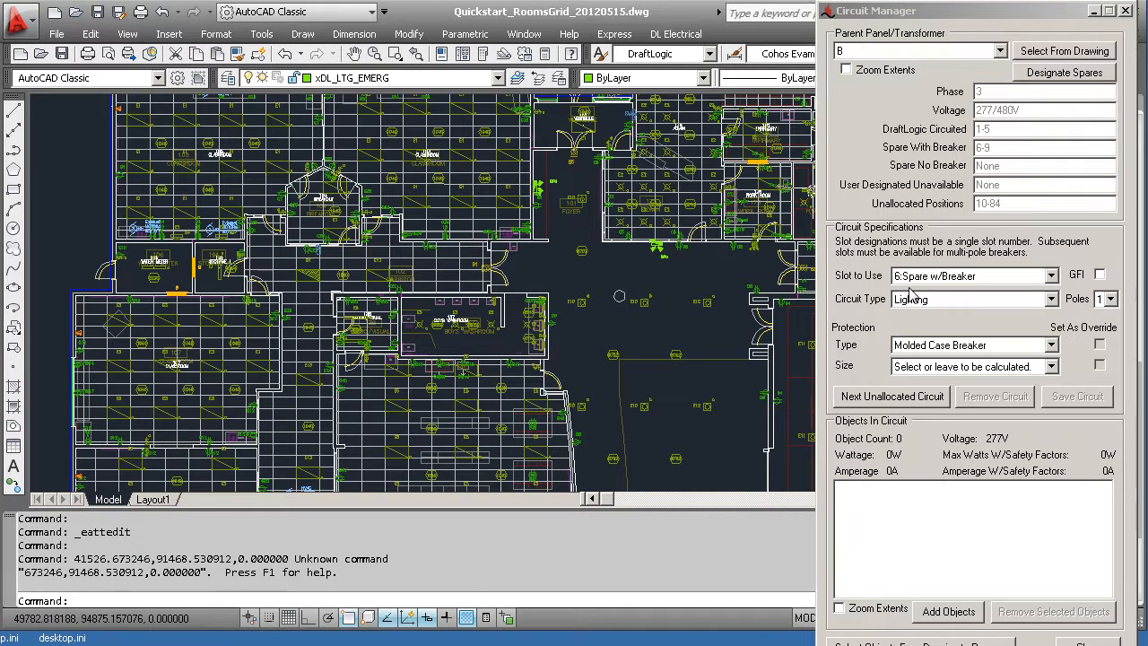
Use slot 6 of panel B as a lighting circuit and add battery packs BPd, BPc and BPb to it.
left_click(1049, 276)
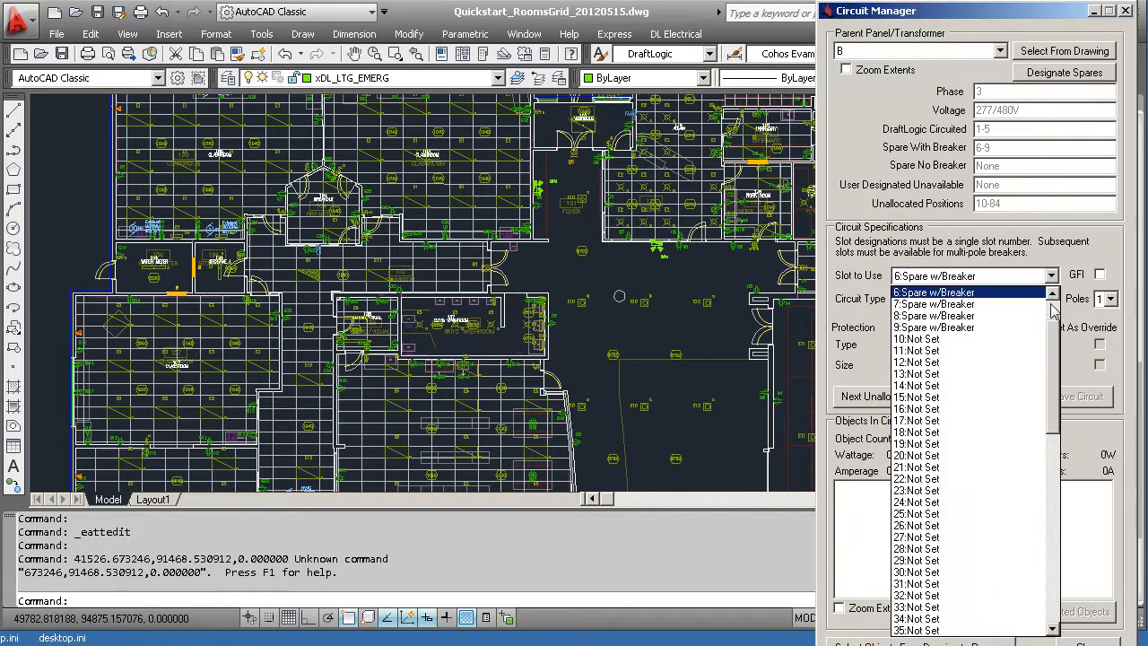
left_click(910, 351)
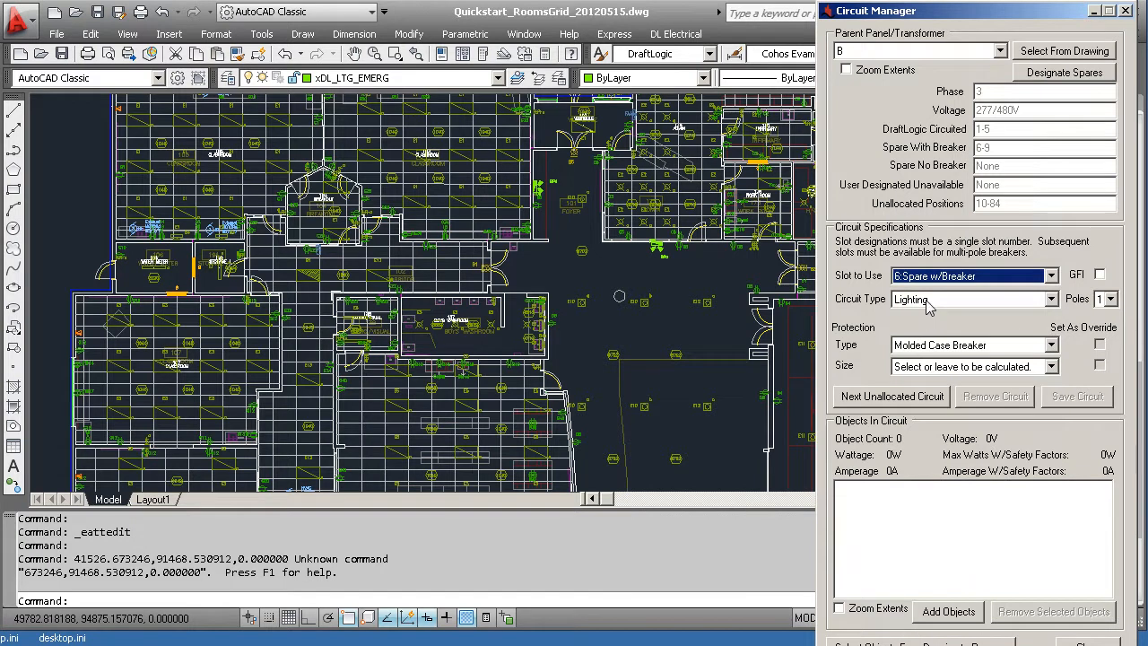
left_click(948, 611)
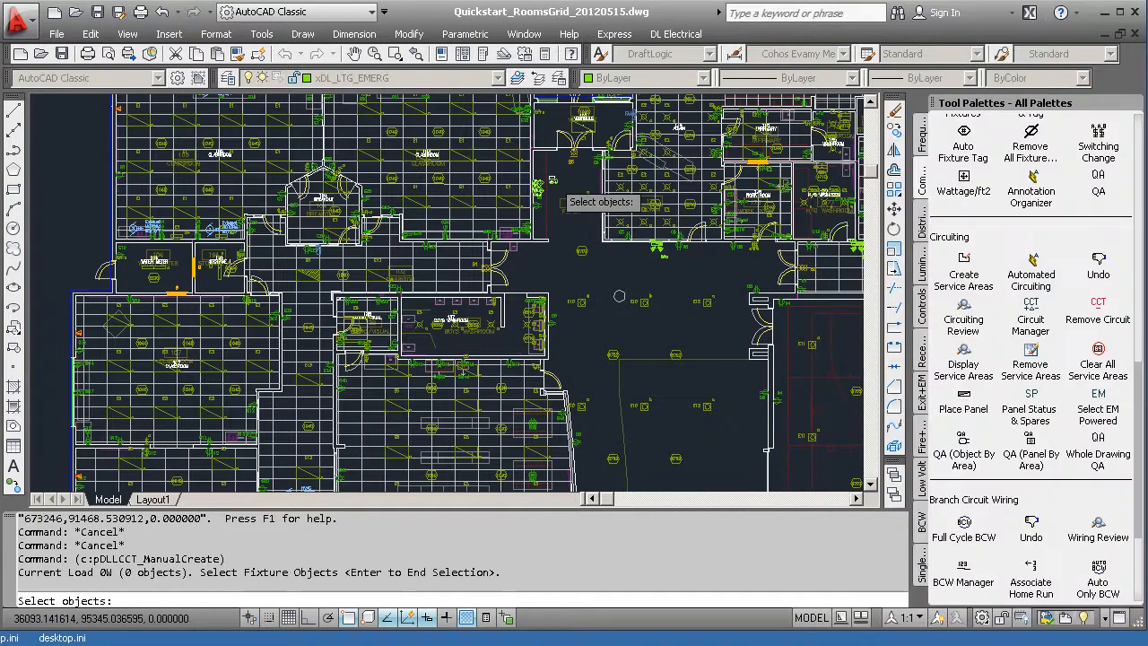
left_click(550, 179)
left_click(661, 251)
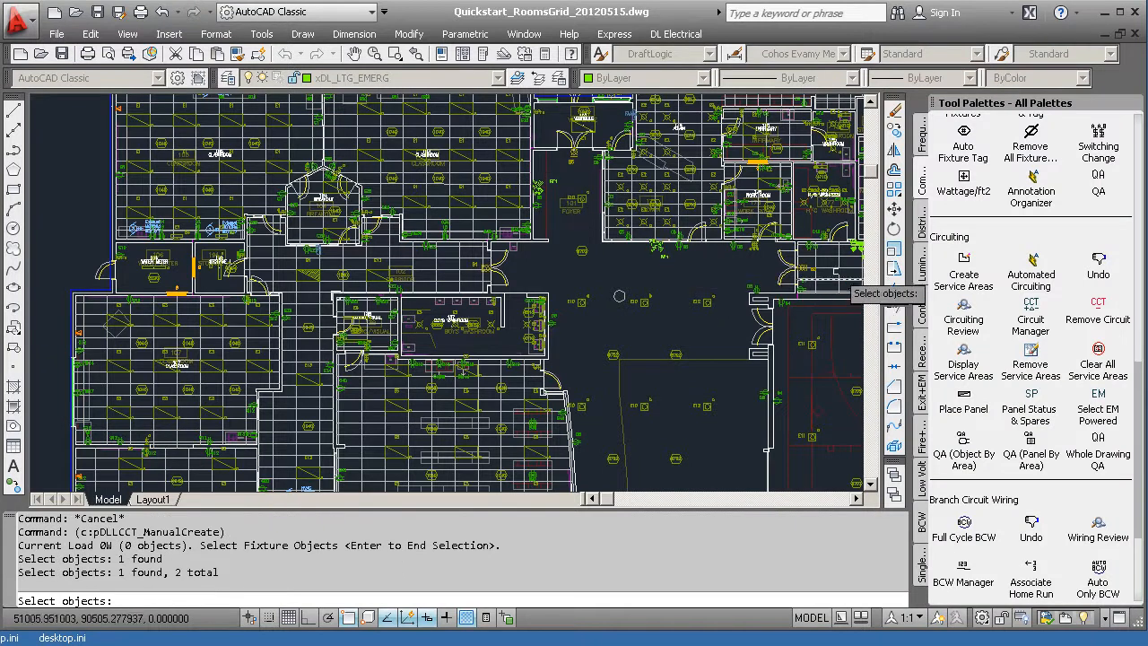
left_click(853, 250)
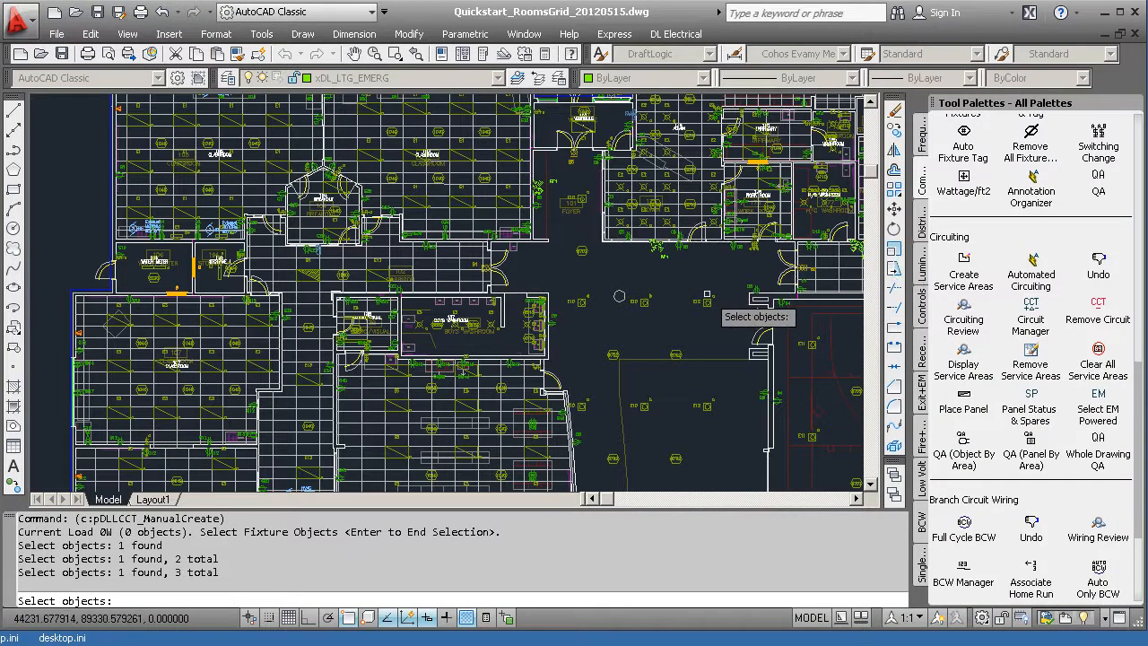
key("Return")
key("Return")
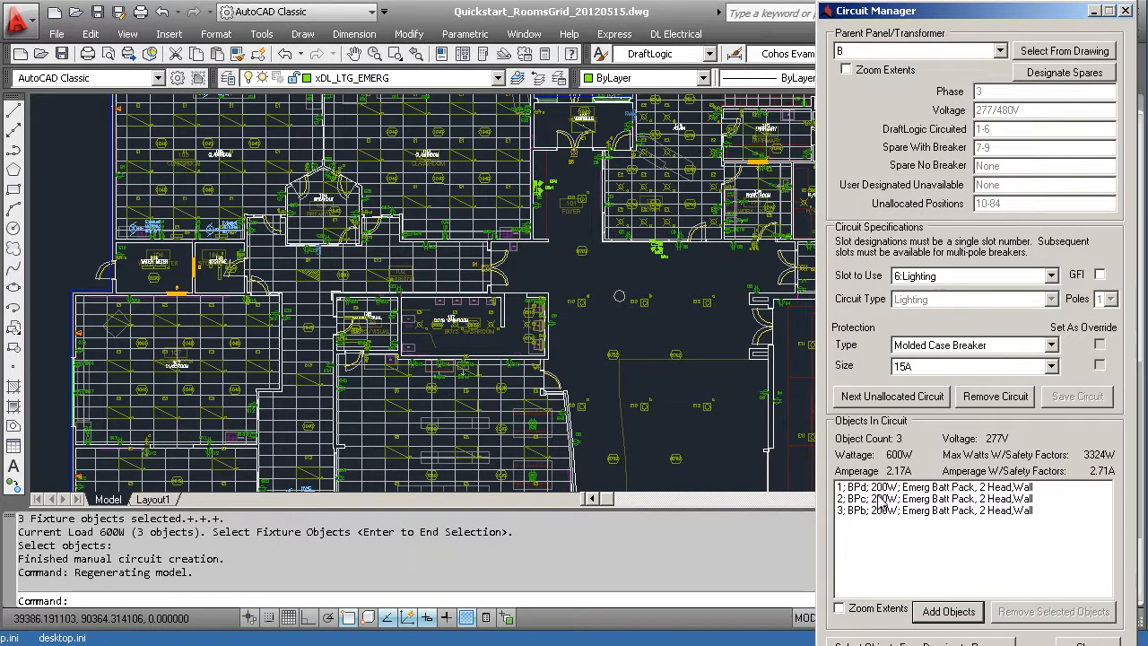
Examine the circuit label beside battery pack BPd in the foyer and close the Circuit Manager.
left_click(657, 412)
middle_click_drag(592, 263, 611, 391)
scroll(554, 320, "up", 1)
scroll(572, 316, "up", 5)
scroll(574, 307, "up", 3)
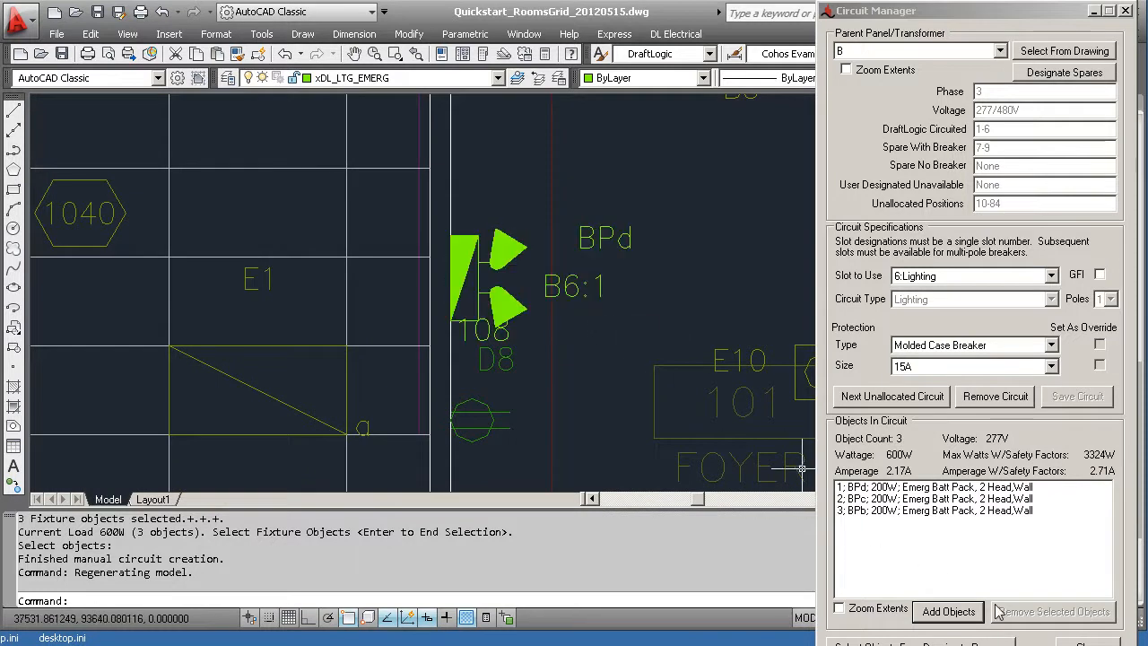
left_click(1089, 641)
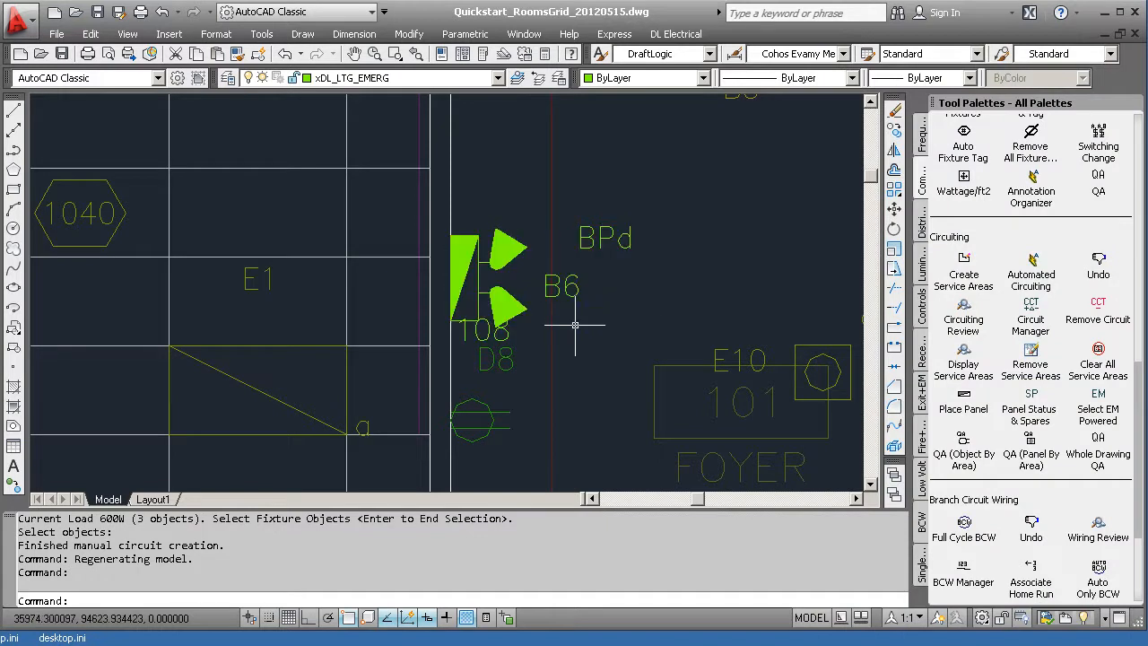
Return to an overview of the floor plan and reopen the Circuit Manager.
scroll(575, 325, "down", 8)
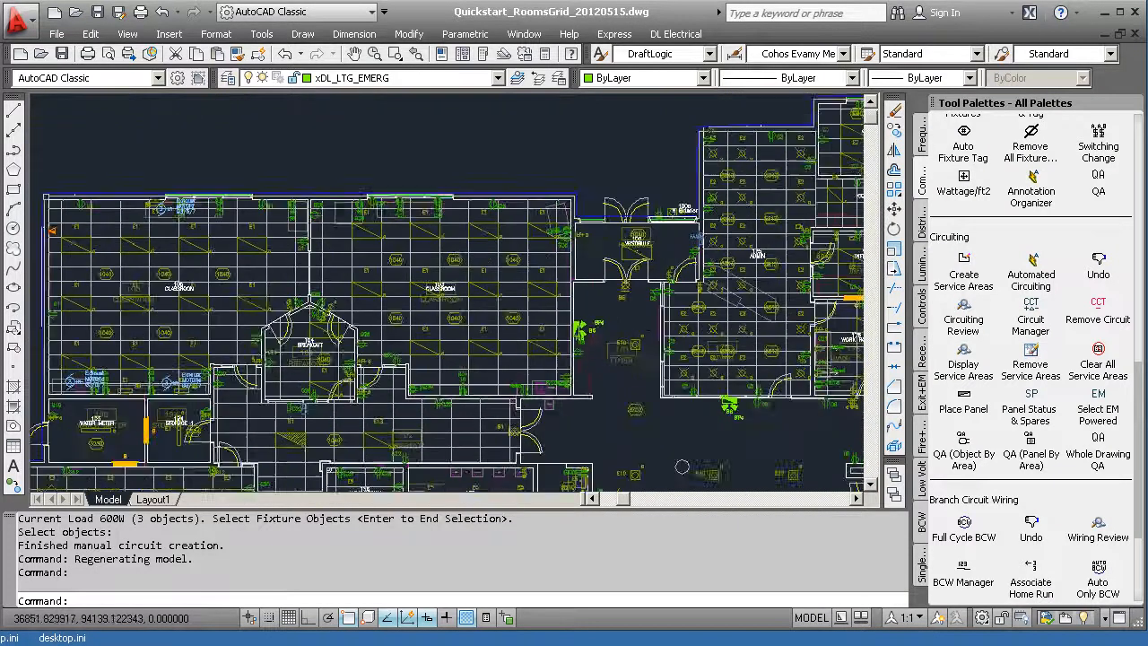
middle_click_drag(615, 347, 553, 289)
scroll(617, 331, "down", 1)
middle_click_drag(686, 350, 583, 328)
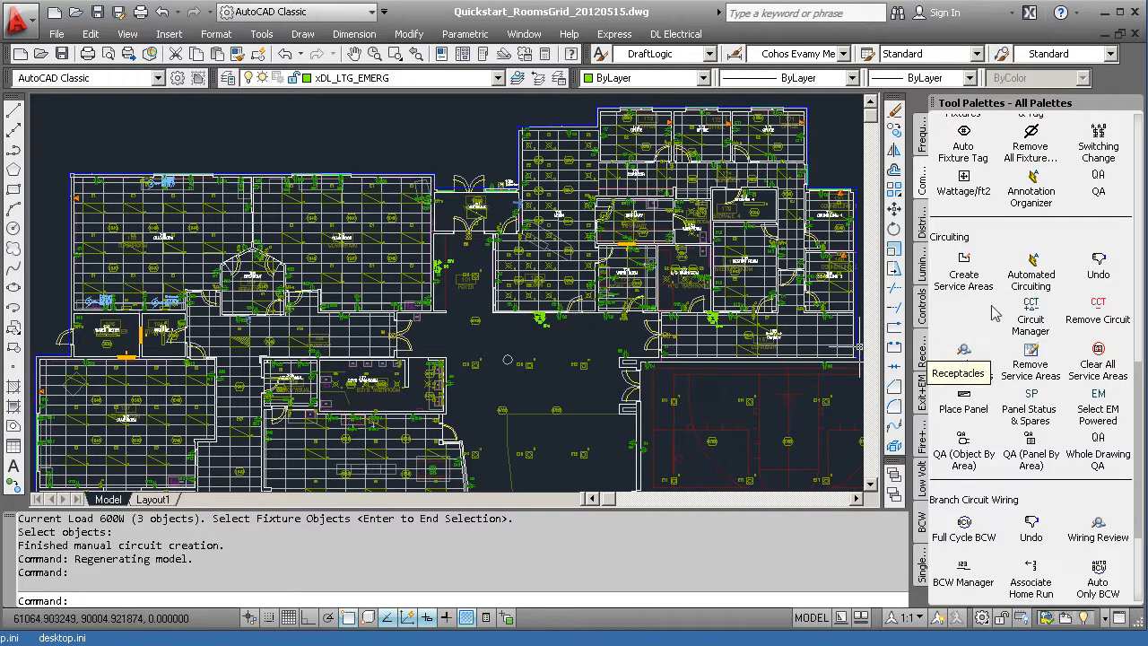
left_click(1030, 309)
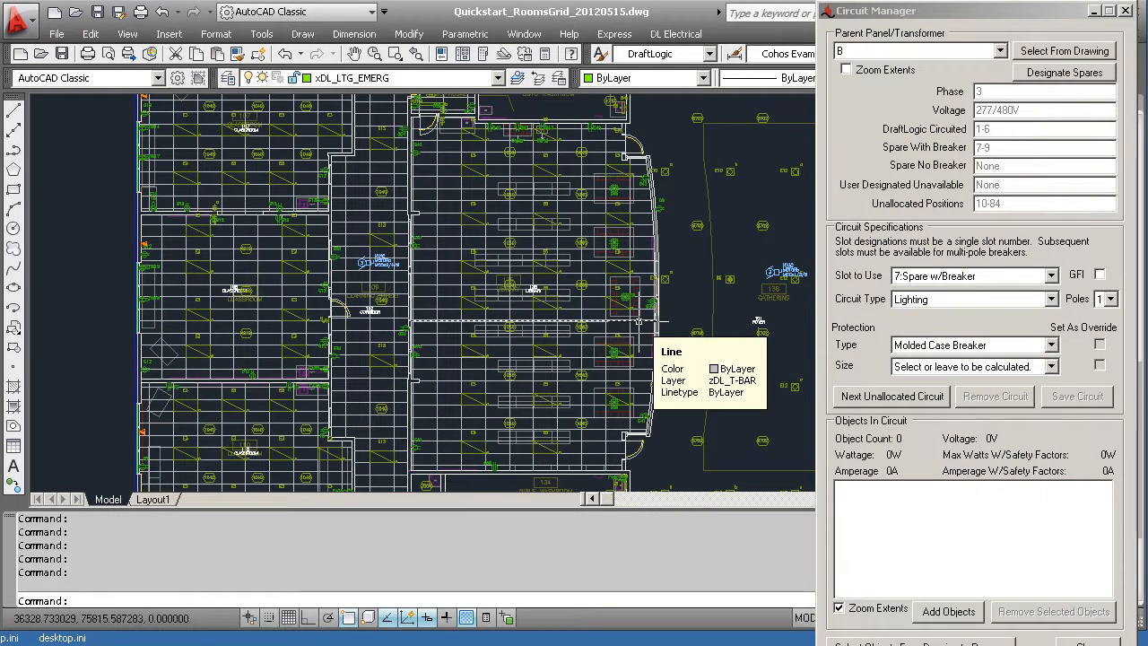
Select panel G as the parent panel in the Circuit Manager for circuiting the library receptacles.
scroll(482, 316, "up", 2)
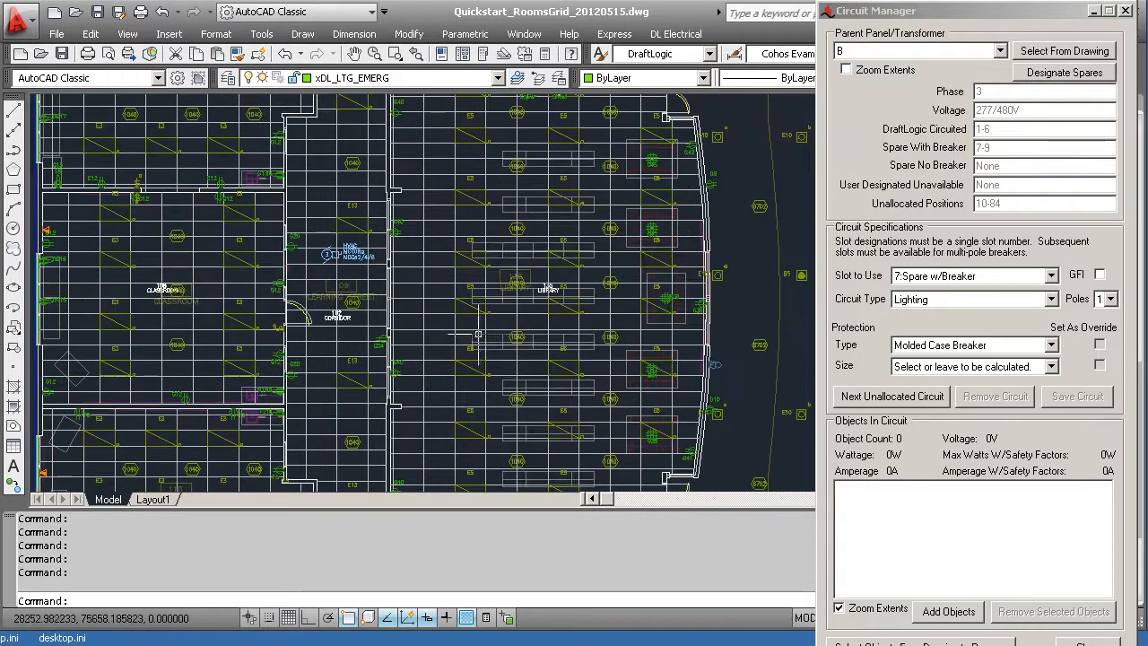
scroll(417, 354, "up", 2)
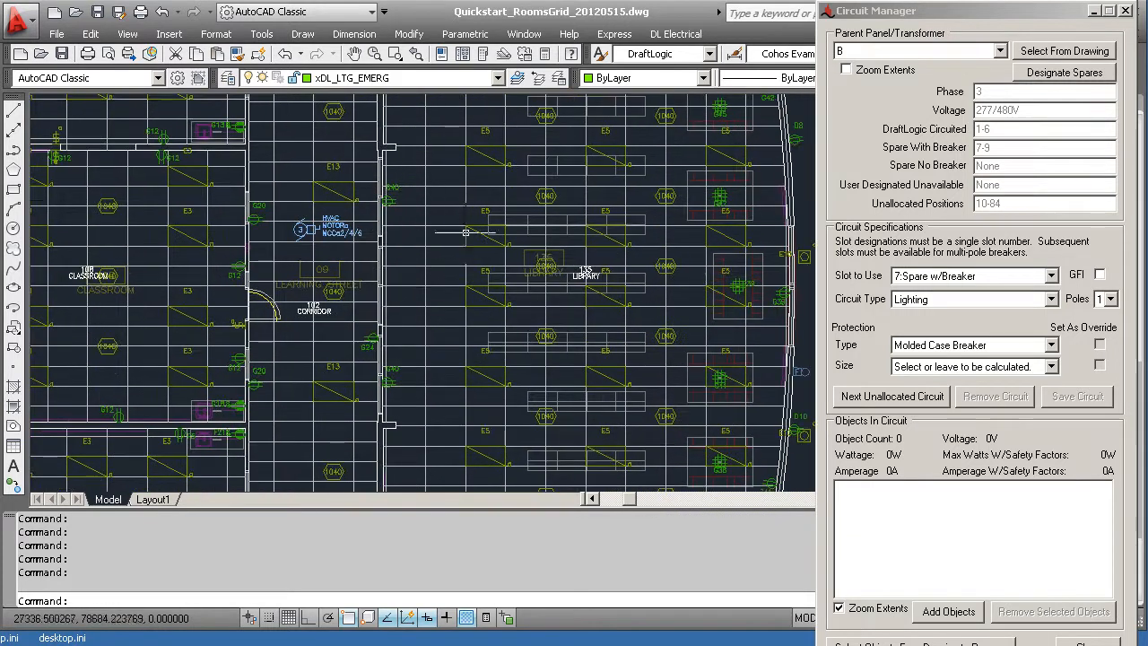
scroll(462, 228, "down", 1)
scroll(542, 241, "down", 1)
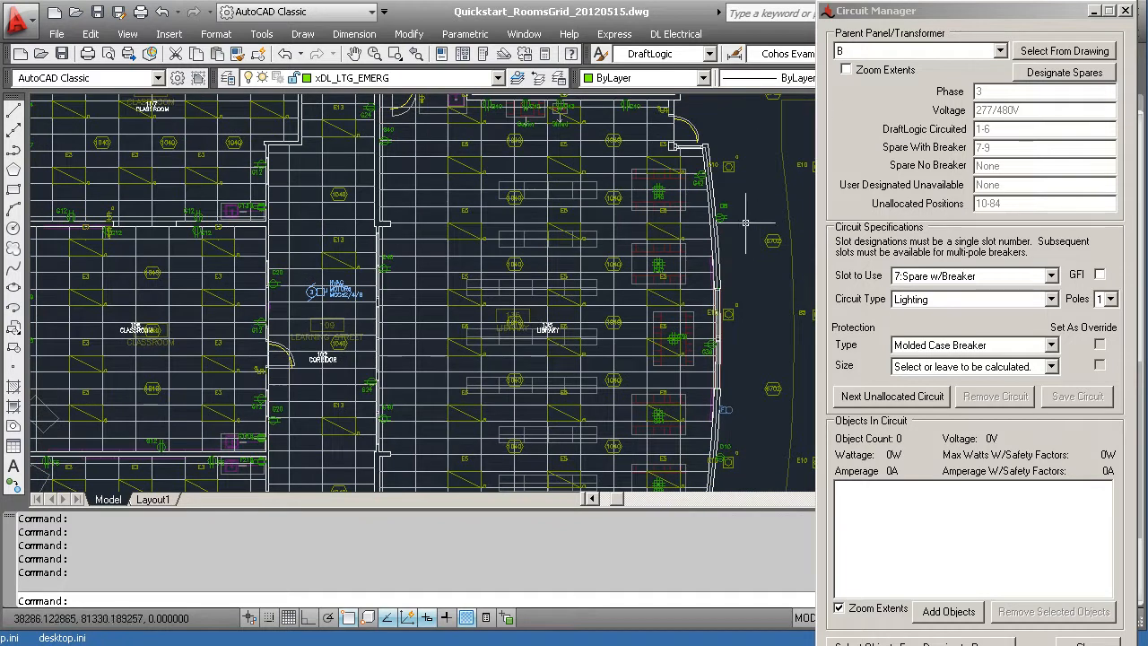
scroll(403, 280, "up", 4)
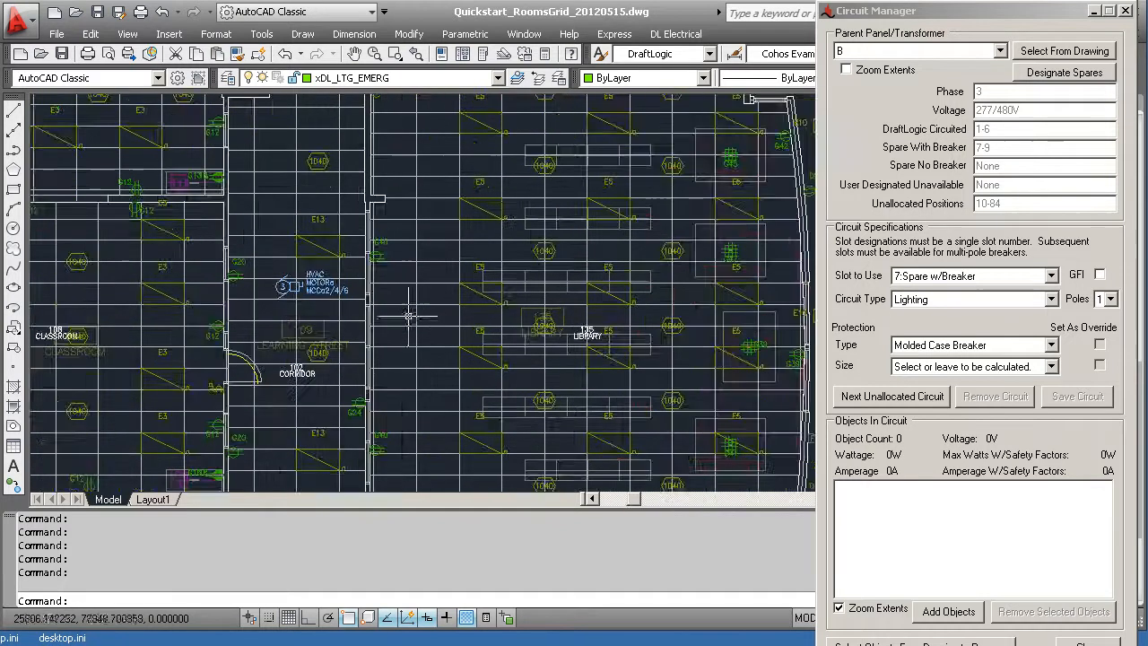
scroll(404, 280, "up", 3)
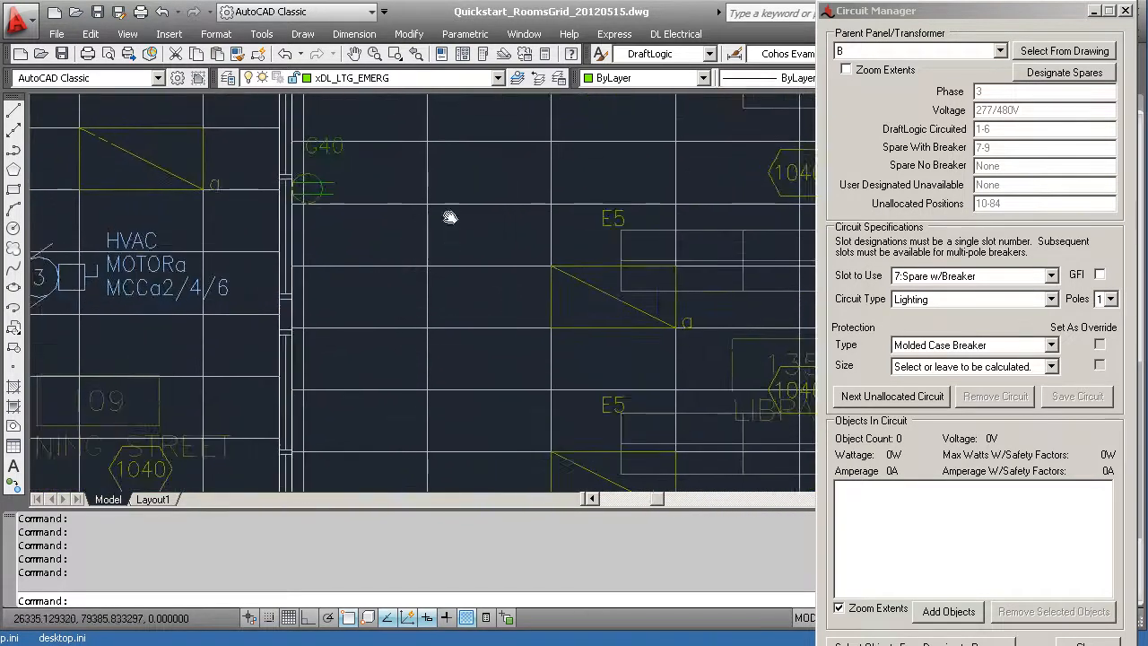
left_click(983, 278)
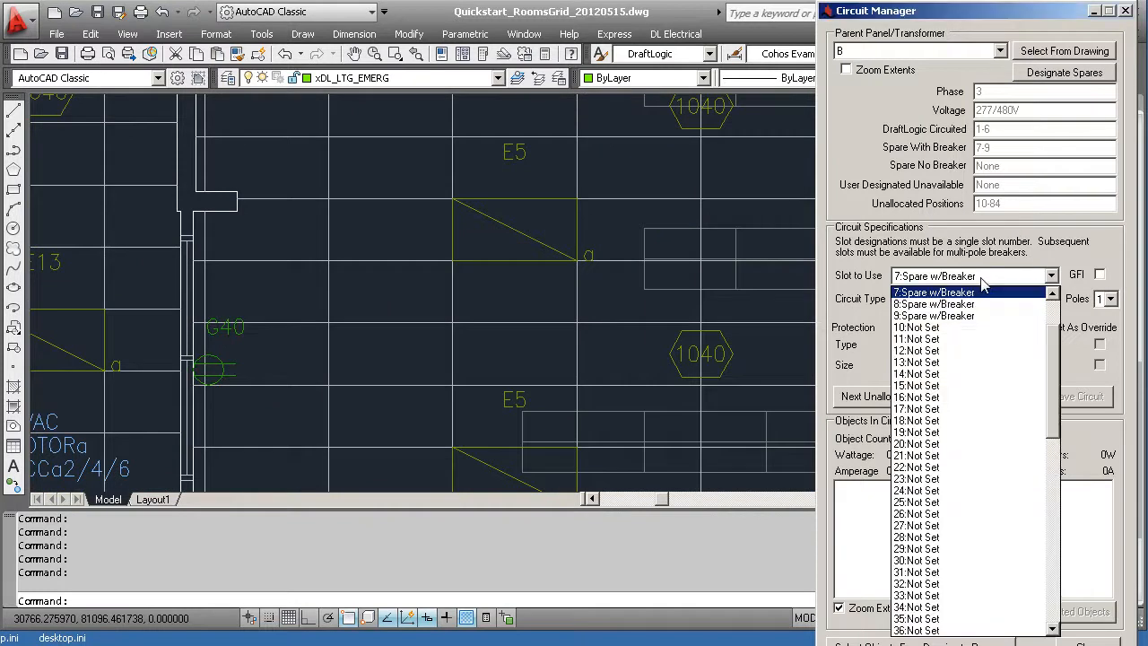
left_click(870, 56)
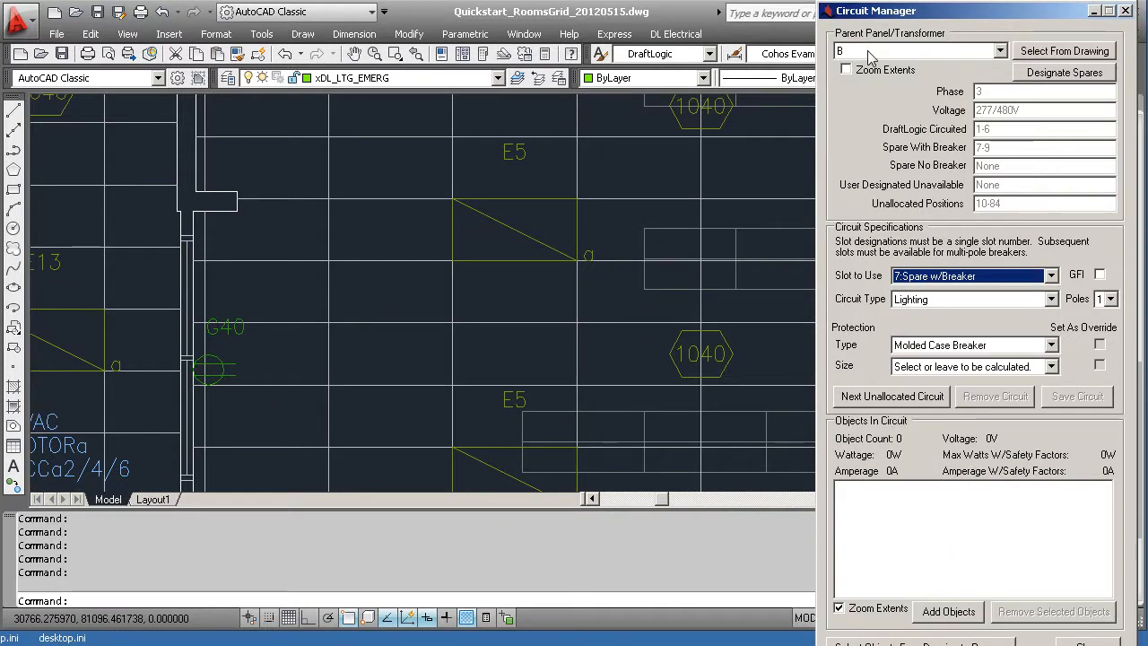
left_click(874, 51)
left_click(866, 152)
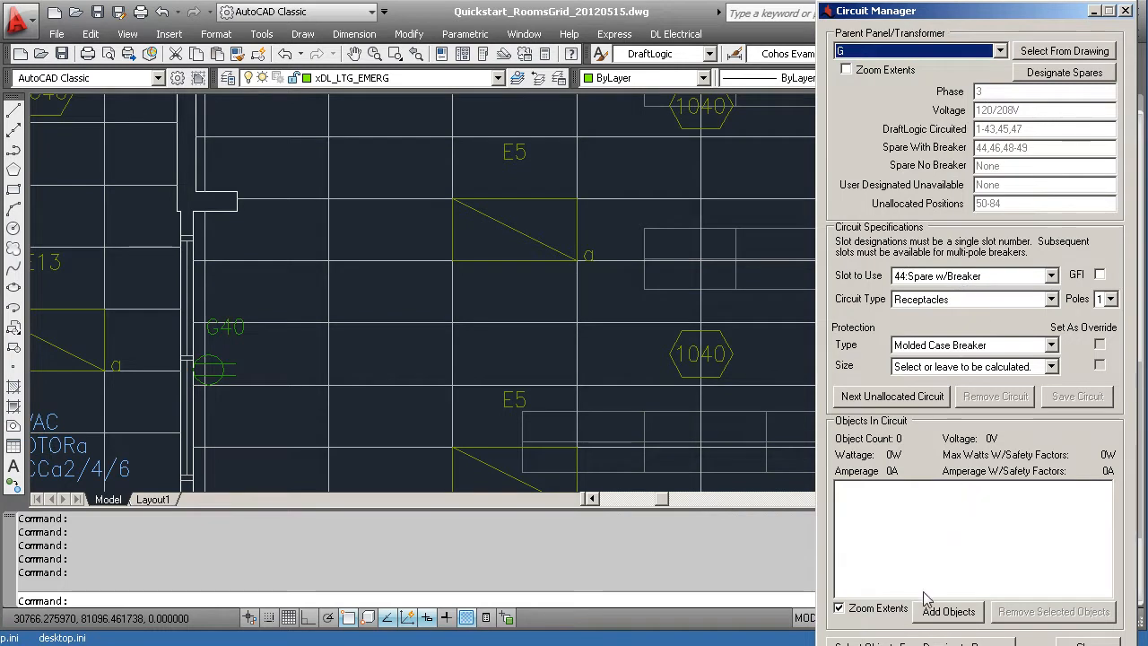
Add three of the library receptacles labelled G40 to the receptacle circuit in slot 44 of panel G.
left_click(947, 611)
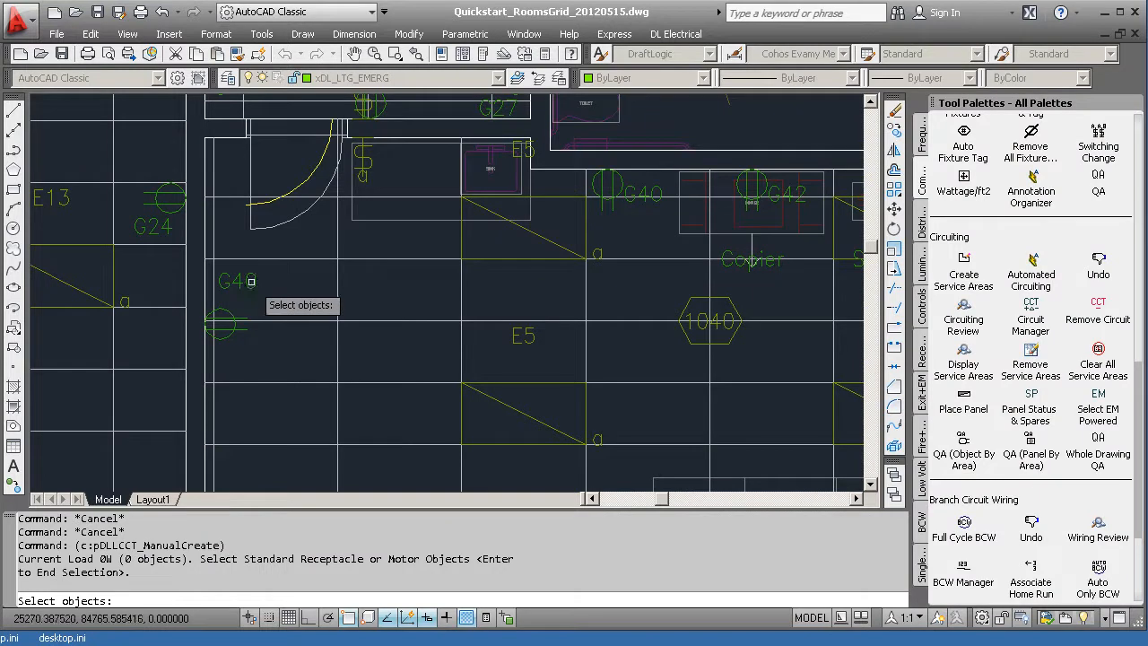
left_click(254, 285)
middle_click_drag(615, 328, 122, 358)
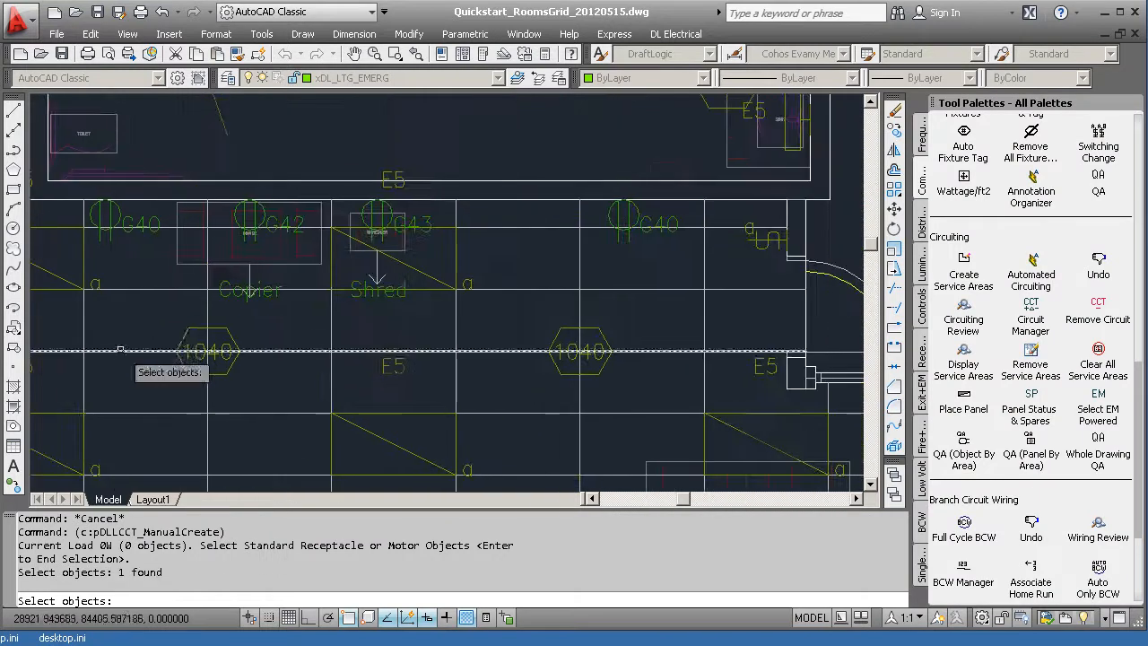
left_click(618, 214)
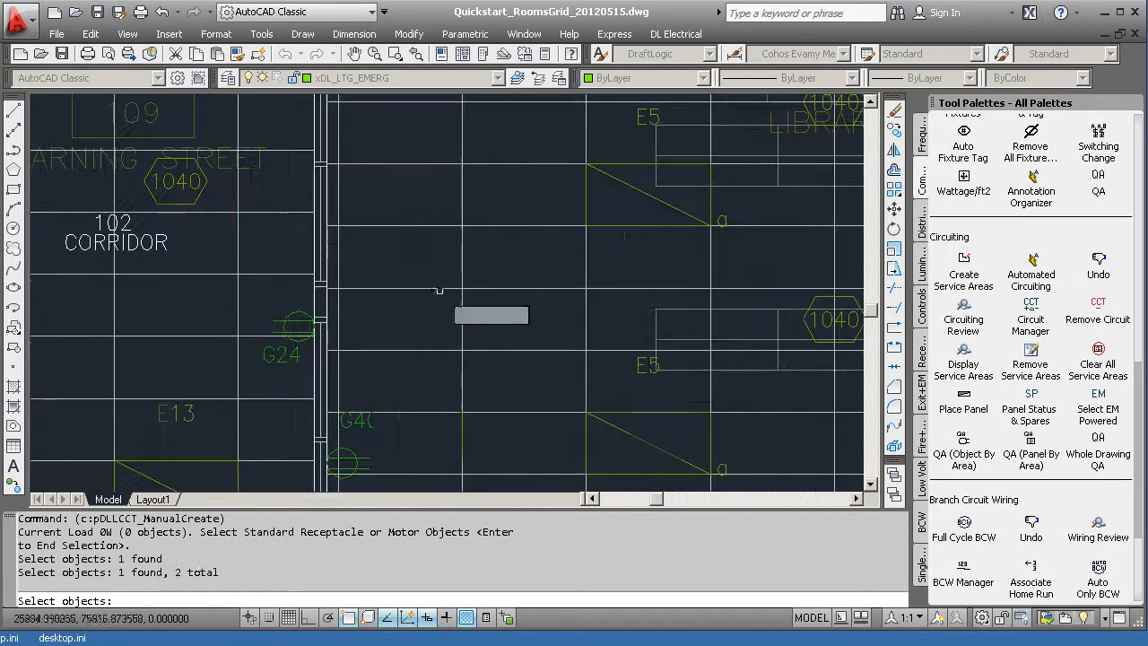
left_click(377, 417)
middle_click_drag(428, 430, 438, 131)
middle_click_drag(443, 406, 440, 273)
middle_click_drag(453, 482, 375, 235)
middle_click_drag(439, 337, 433, 256)
middle_click_drag(533, 228, 386, 285)
key("Return")
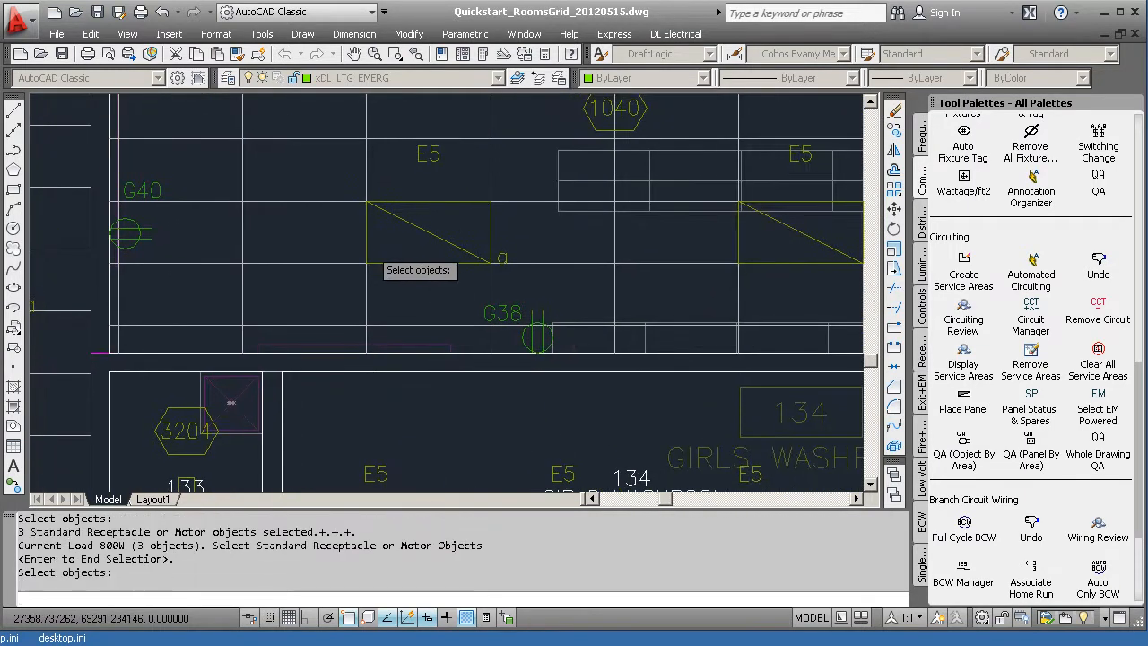
key("Return")
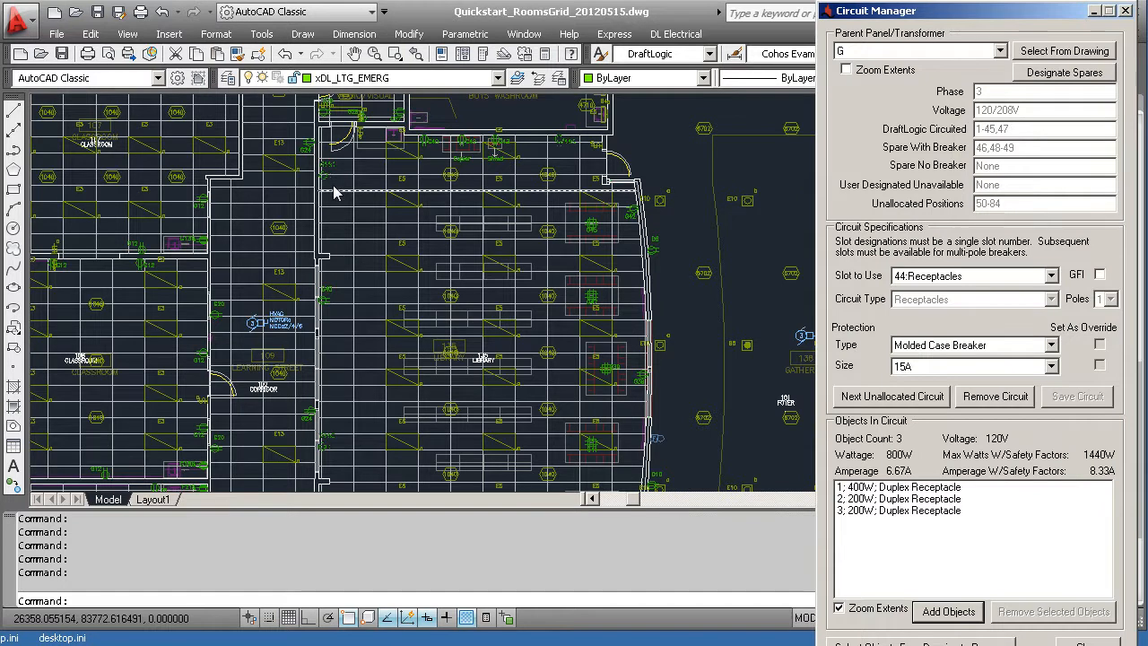
Review the objects in the slot 40 receptacle circuit of panel G and close the Circuit Manager.
left_click(1051, 276)
left_click(1051, 294)
left_click(1051, 294)
left_click(1051, 294)
left_click(1051, 294)
left_click(1051, 294)
left_click(953, 305)
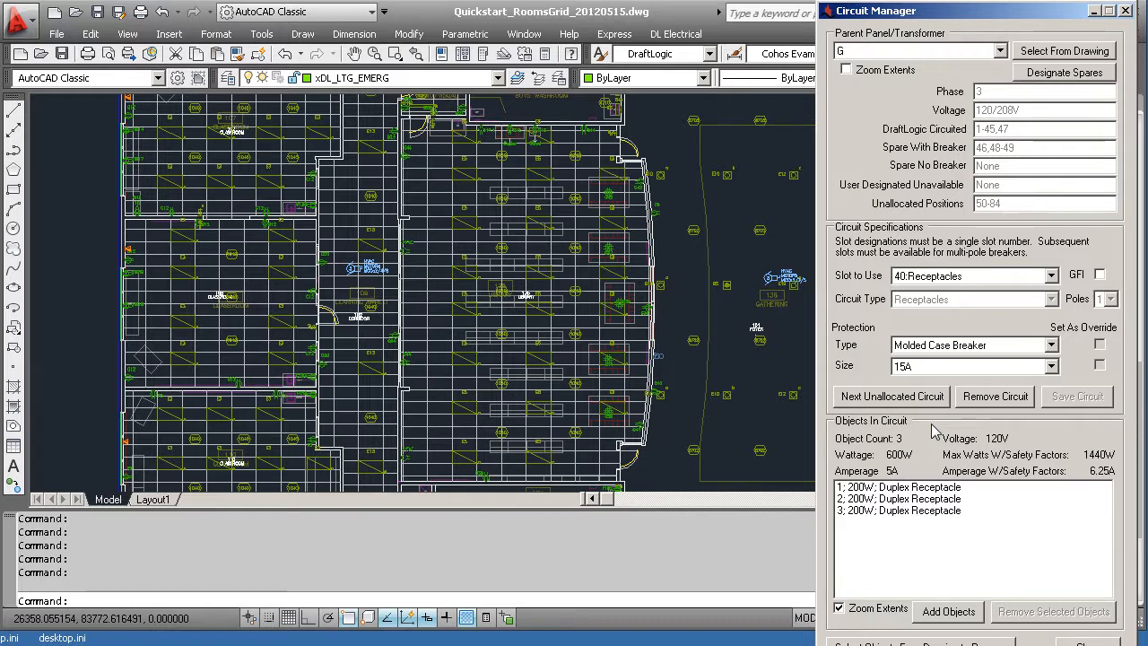
left_click(974, 275)
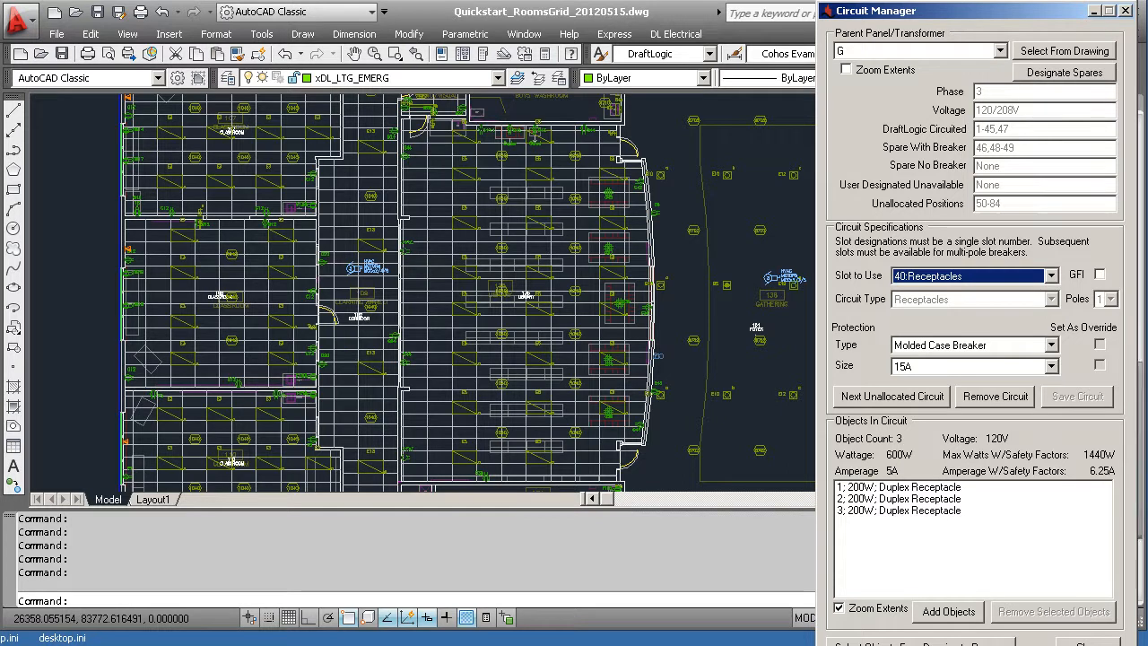
left_click(1125, 11)
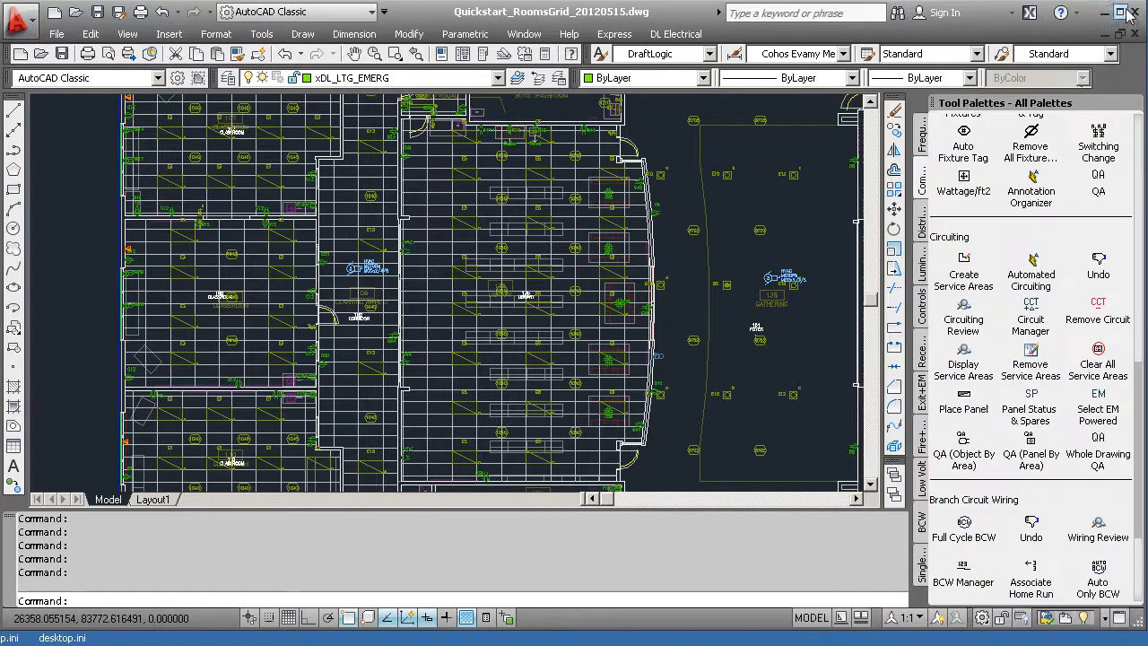
Place a 4' CDP in electrical room 192, against the Storage 3 wall just below panel E.
left_click(920, 222)
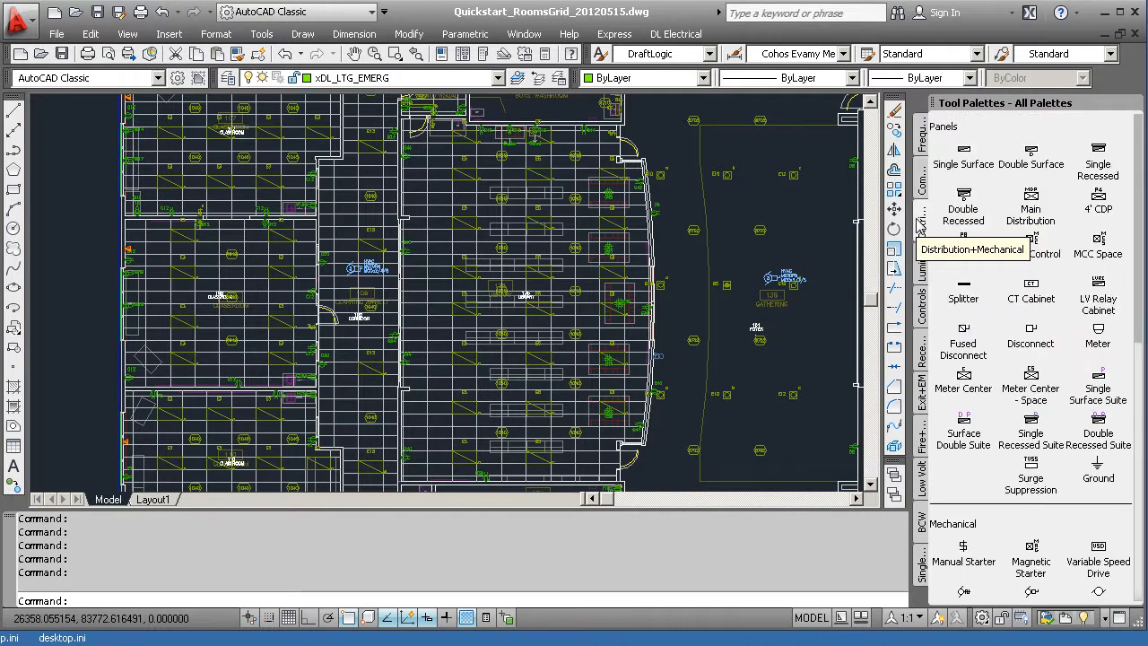
left_click_drag(874, 300, 872, 471)
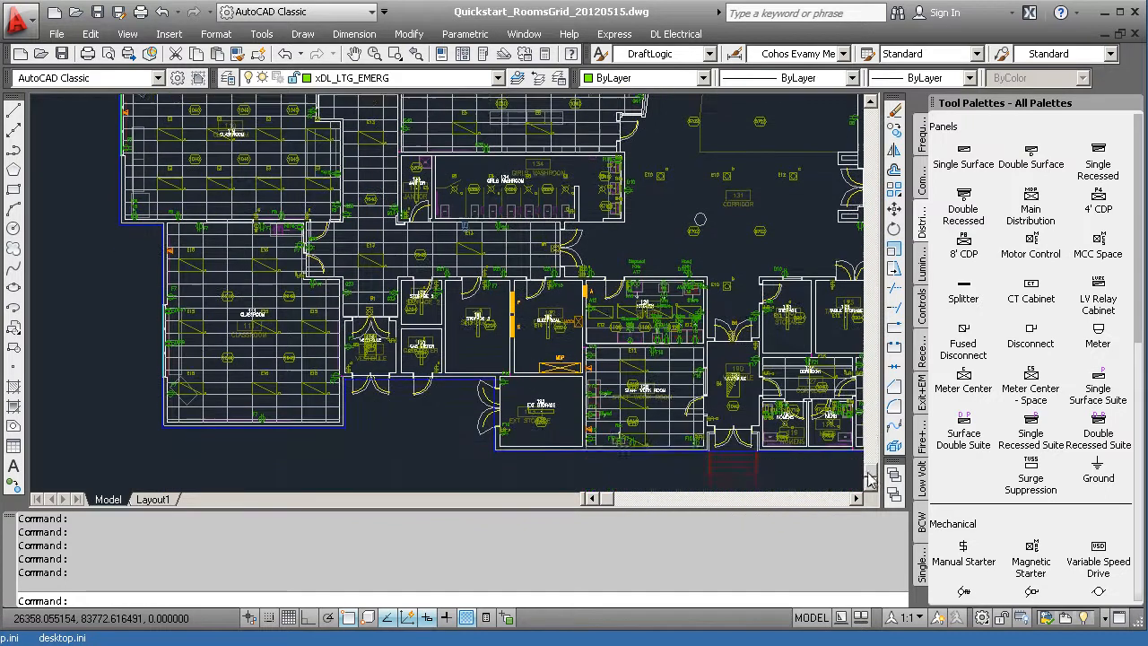
scroll(549, 355, "up", 4)
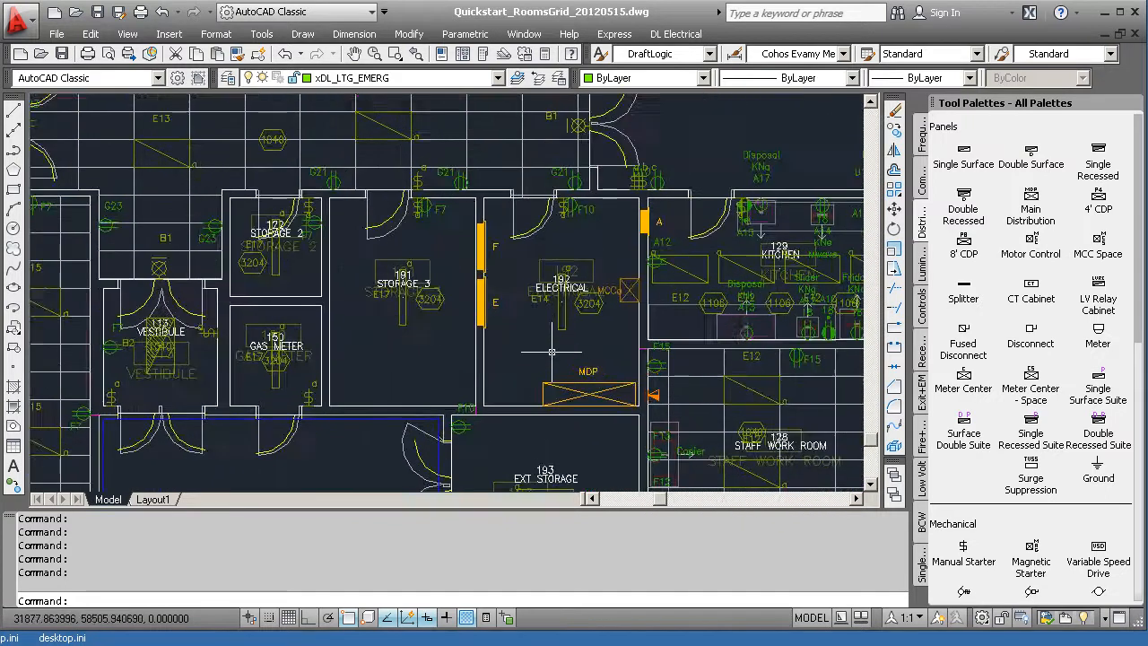
middle_click_drag(624, 350, 529, 333)
scroll(522, 332, "up", 1)
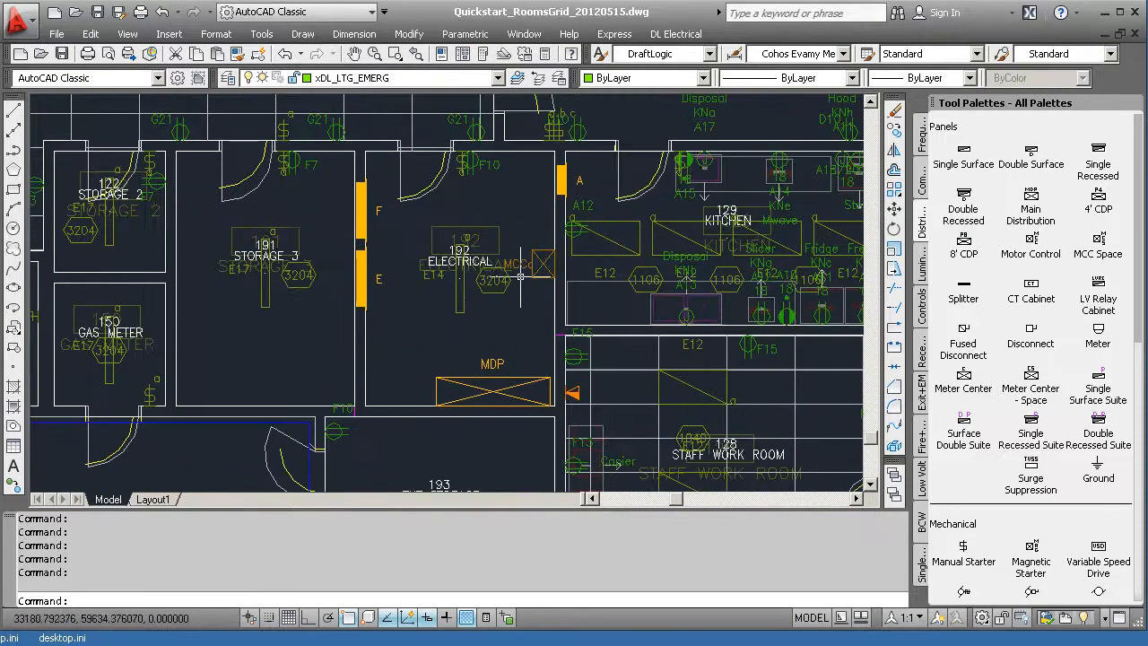
left_click(503, 361)
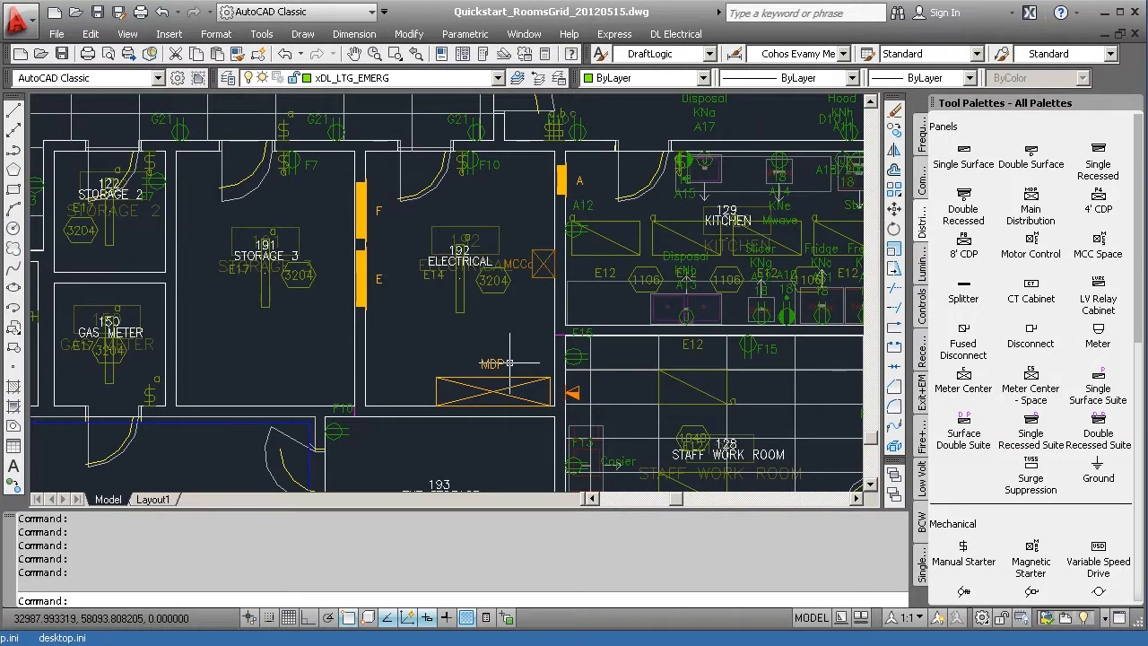
left_click(1098, 199)
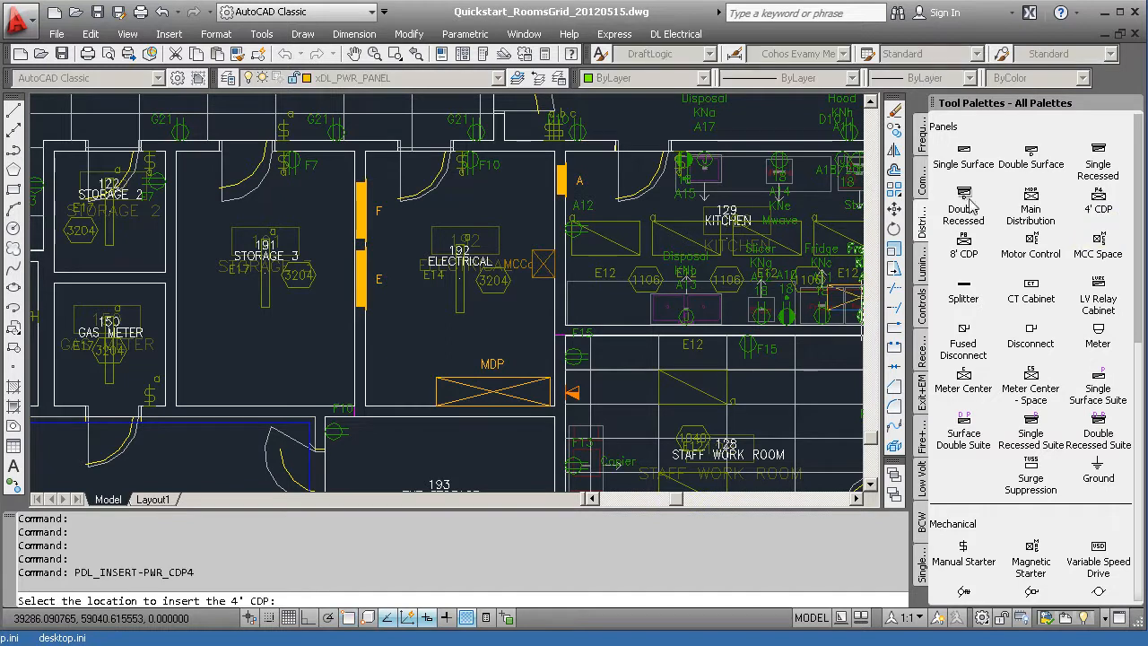
left_click(395, 349)
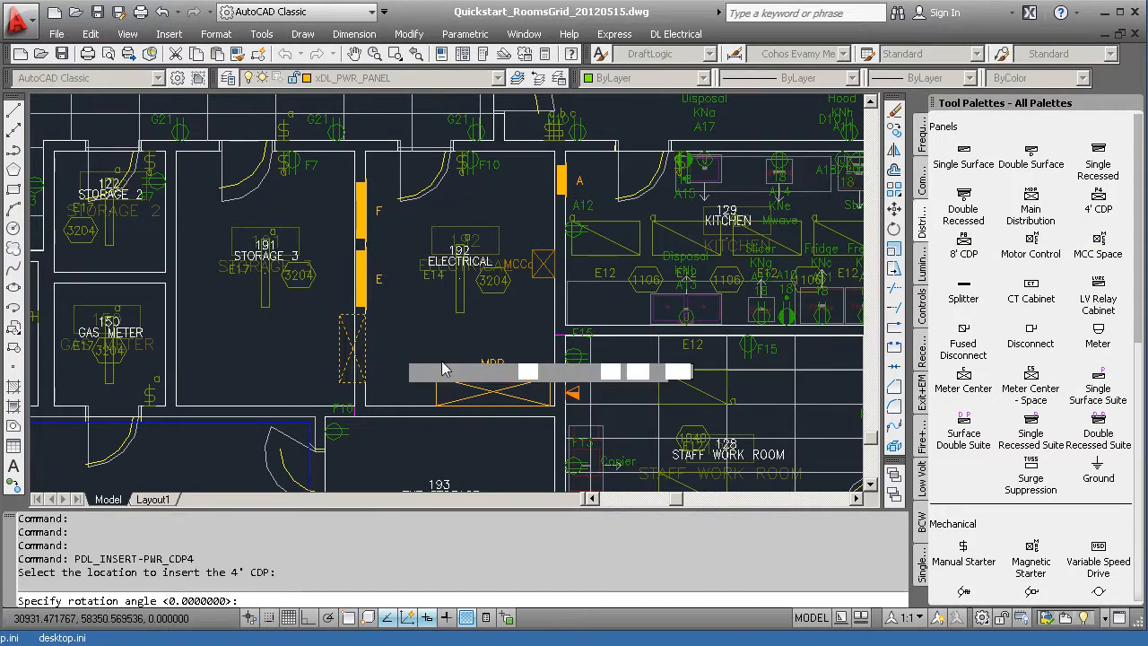
Set the new 4' CDP's number of circuits to 24 and accept its attributes.
left_click(367, 83)
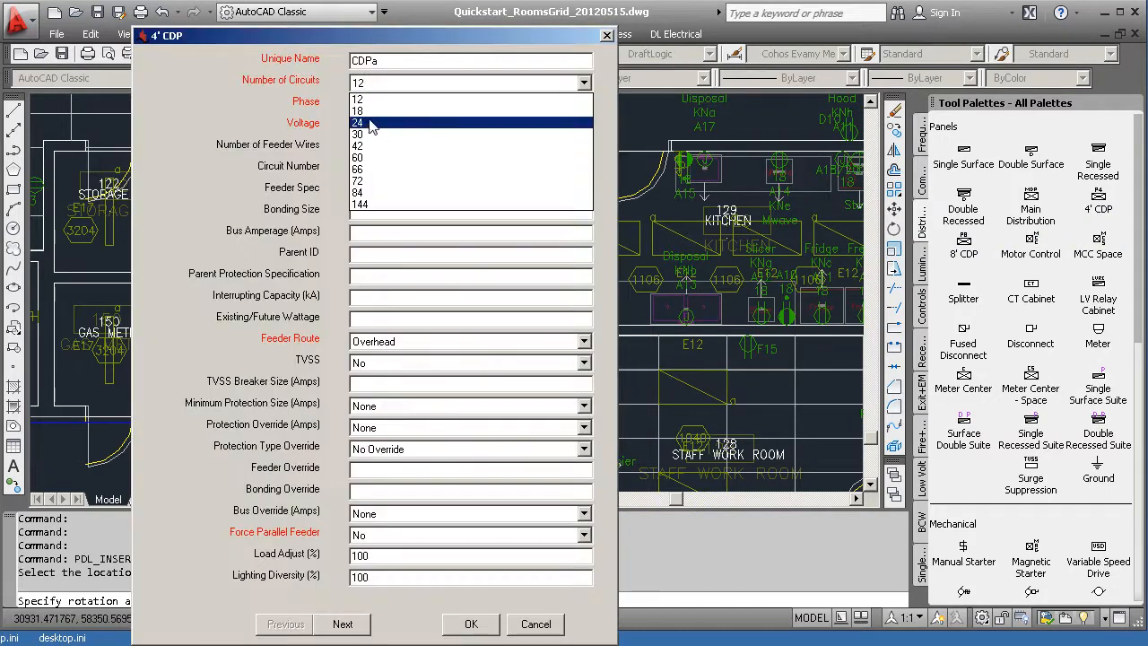
left_click(372, 122)
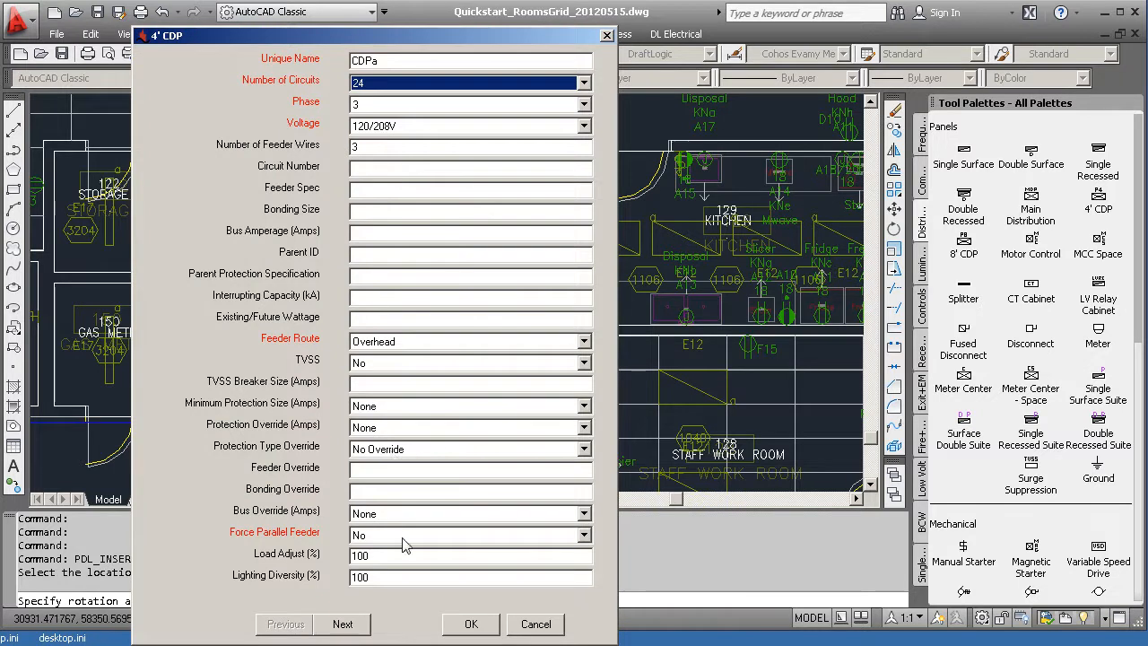
left_click(470, 624)
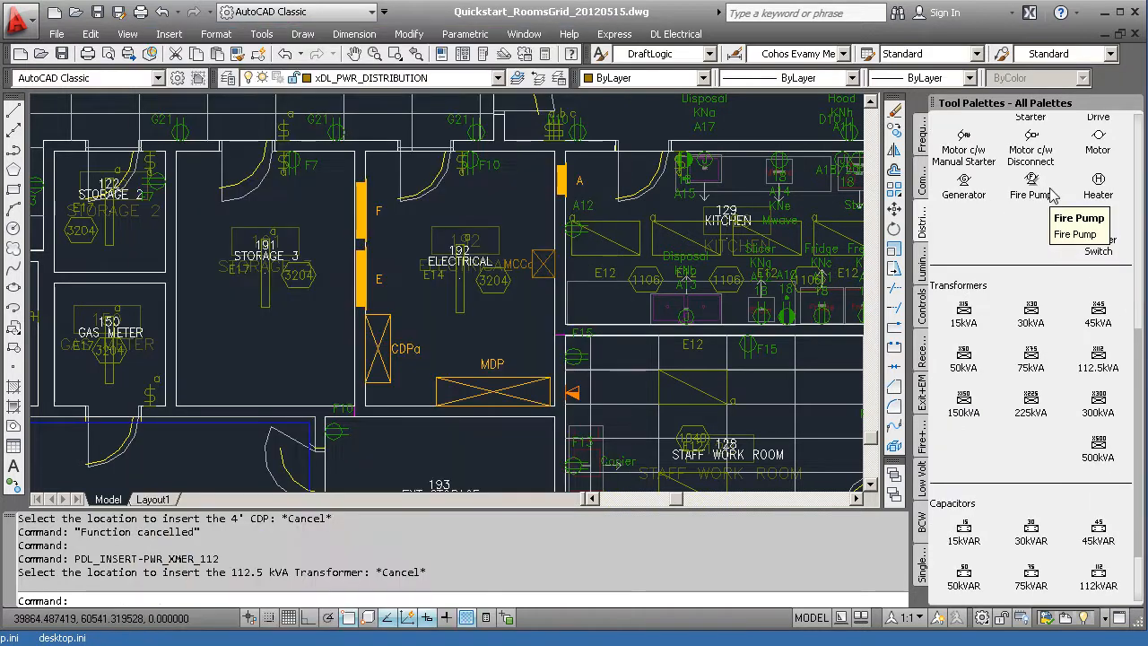
Place a 112.5 kVA transformer at the default rotation between CDPa and the MDP, and change its primary voltage.
left_click(1097, 358)
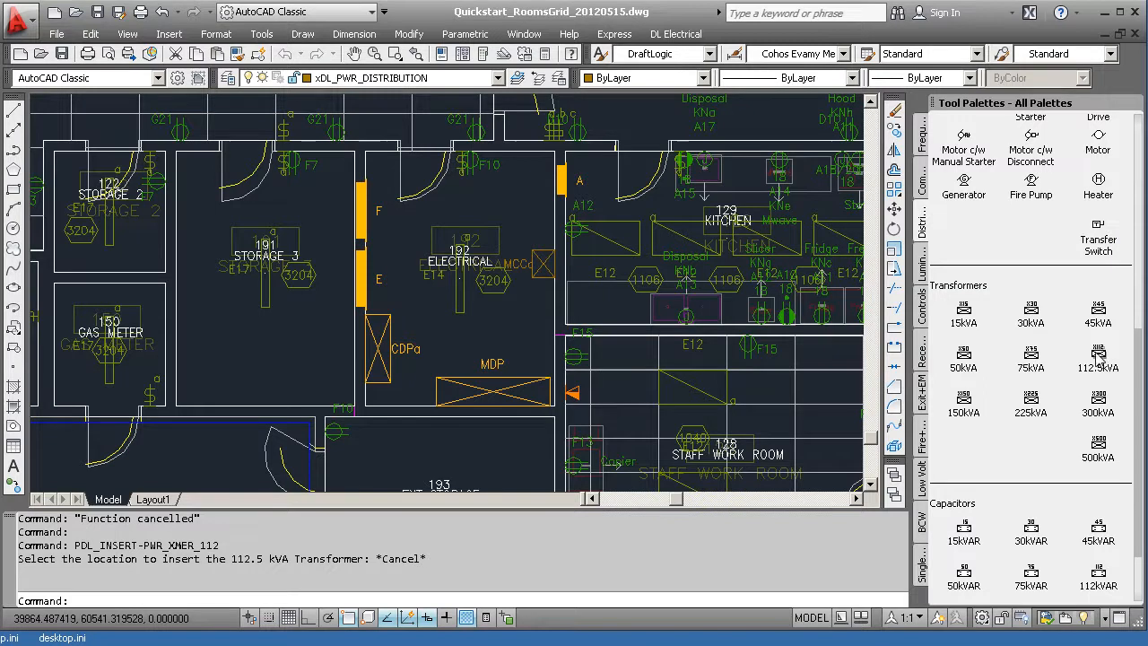
left_click(436, 379)
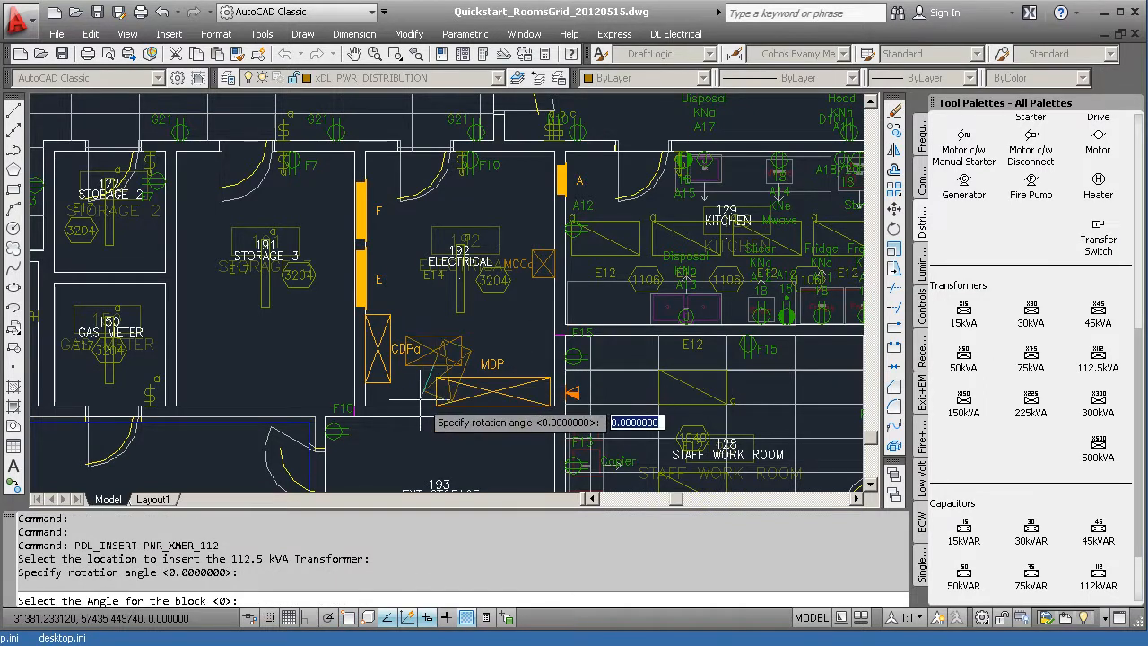
key("Return")
key("Return")
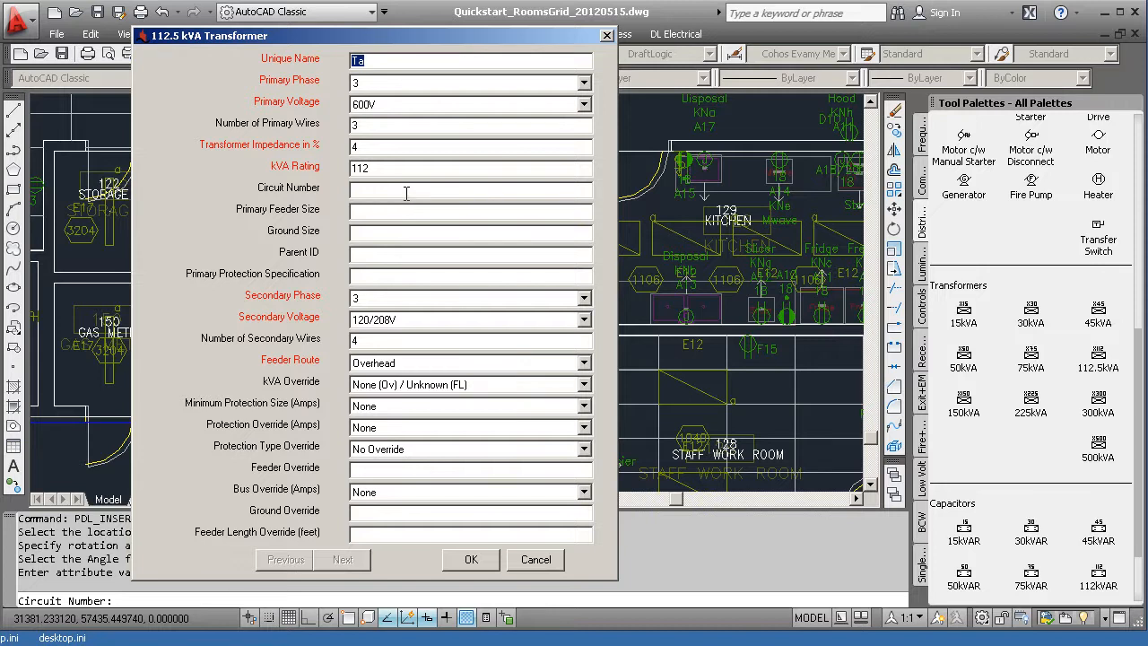
left_click(376, 104)
left_click(379, 146)
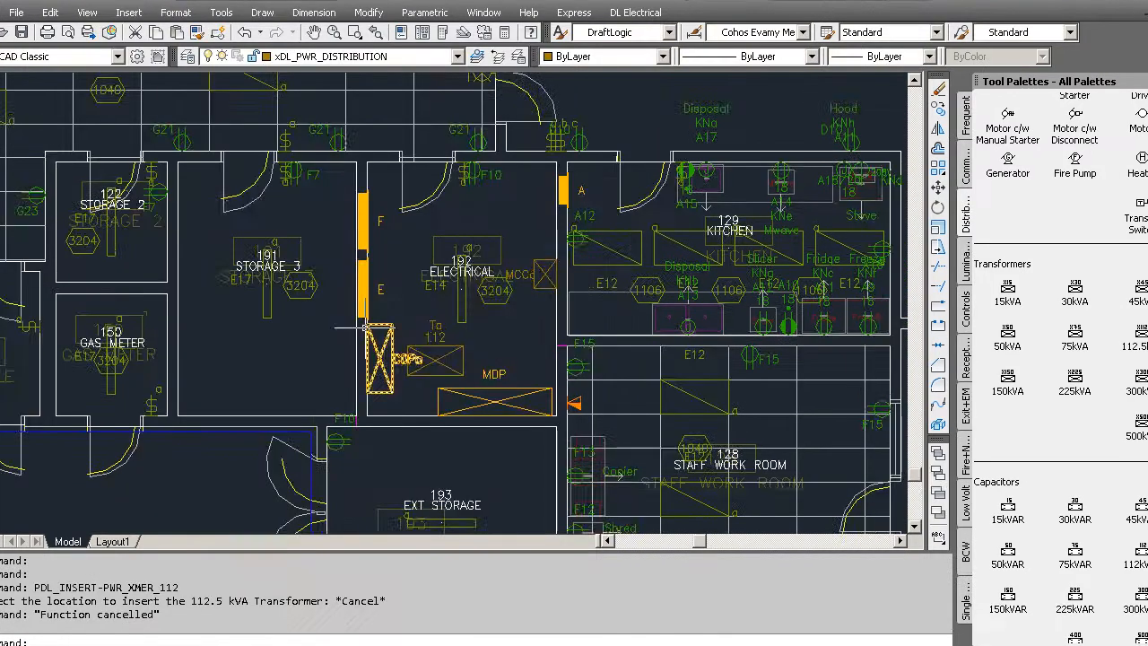
Place a generator in Storage 1 (room 194), just below panel B.
scroll(380, 330, "down", 4)
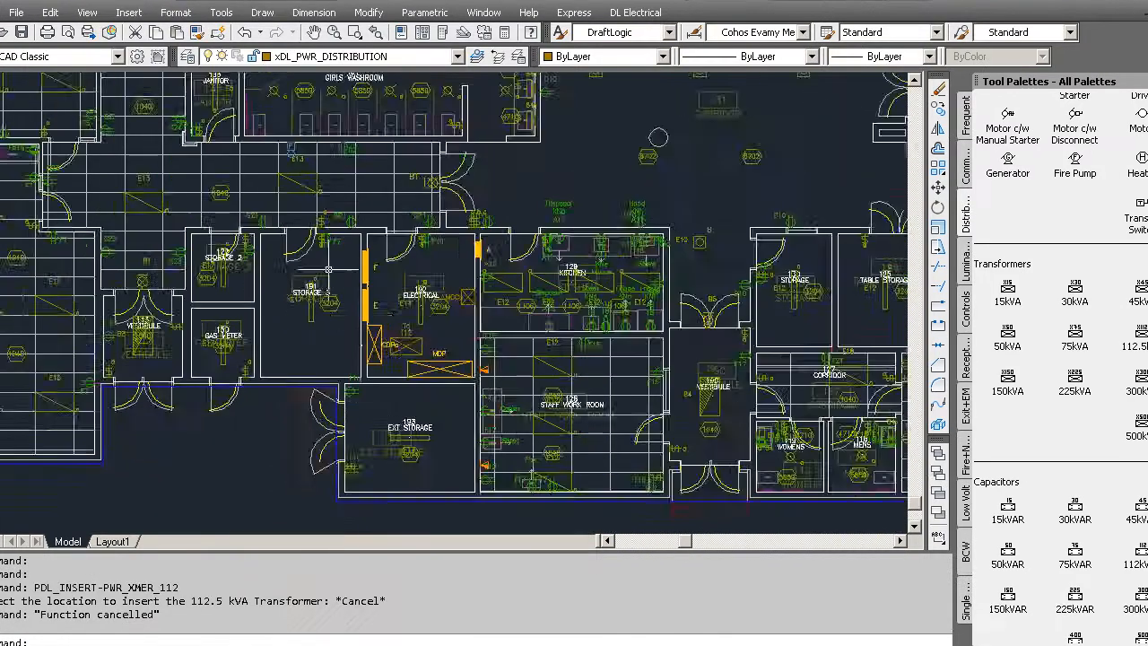
scroll(394, 276, "up", 2)
scroll(393, 276, "up", 4)
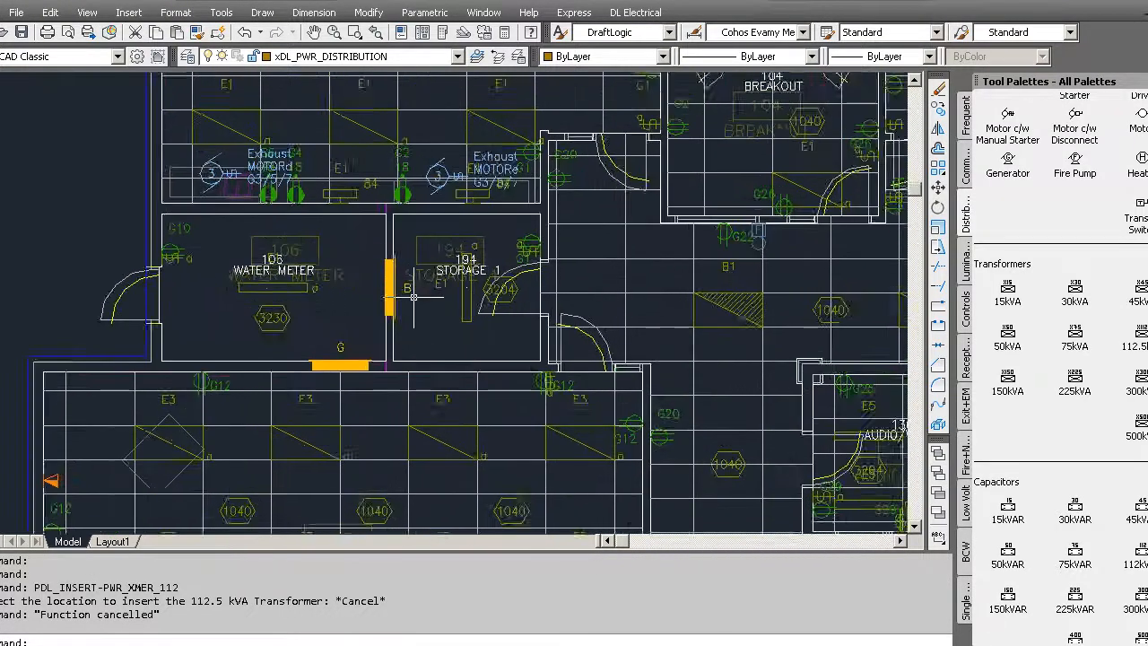
scroll(413, 296, "up", 2)
left_click(1007, 162)
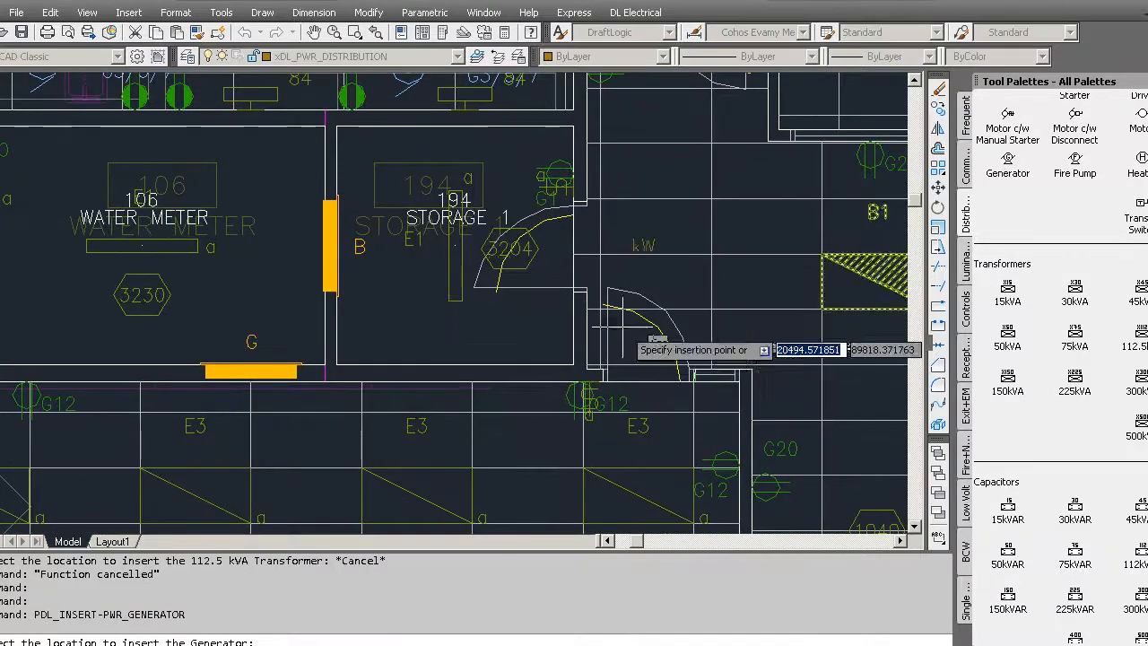
left_click(399, 355)
Set the new generator's voltage to 277/480V and its rating to 6.5 kW, accept its attributes and finish inserting generators.
left_click(368, 126)
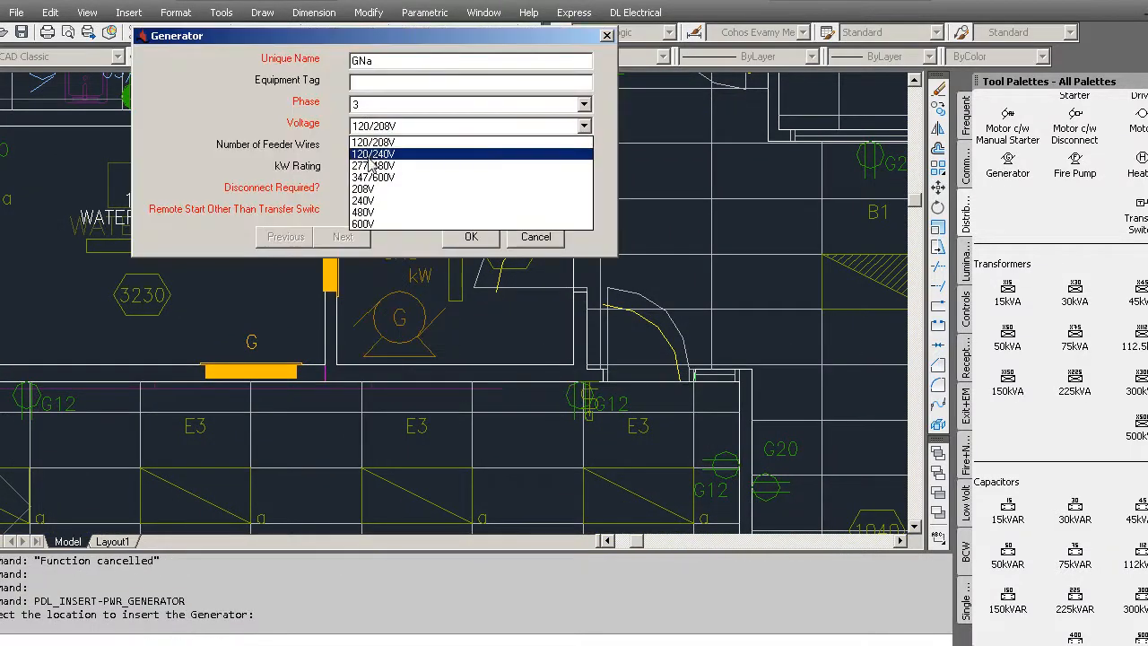
left_click(370, 171)
left_click(380, 177)
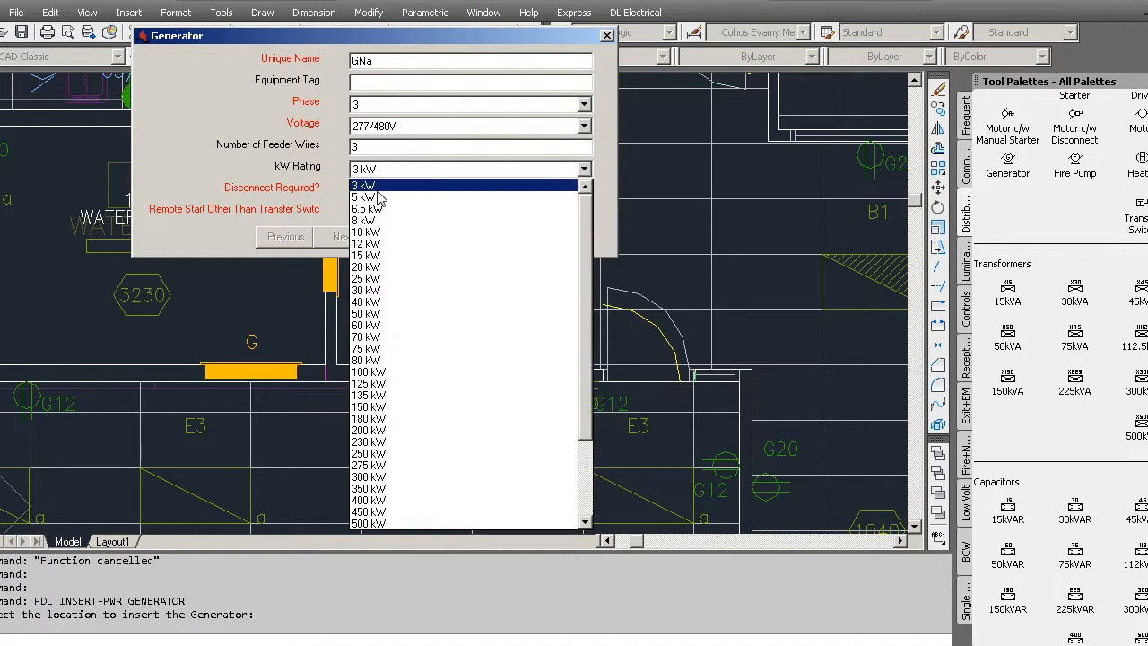
left_click(372, 212)
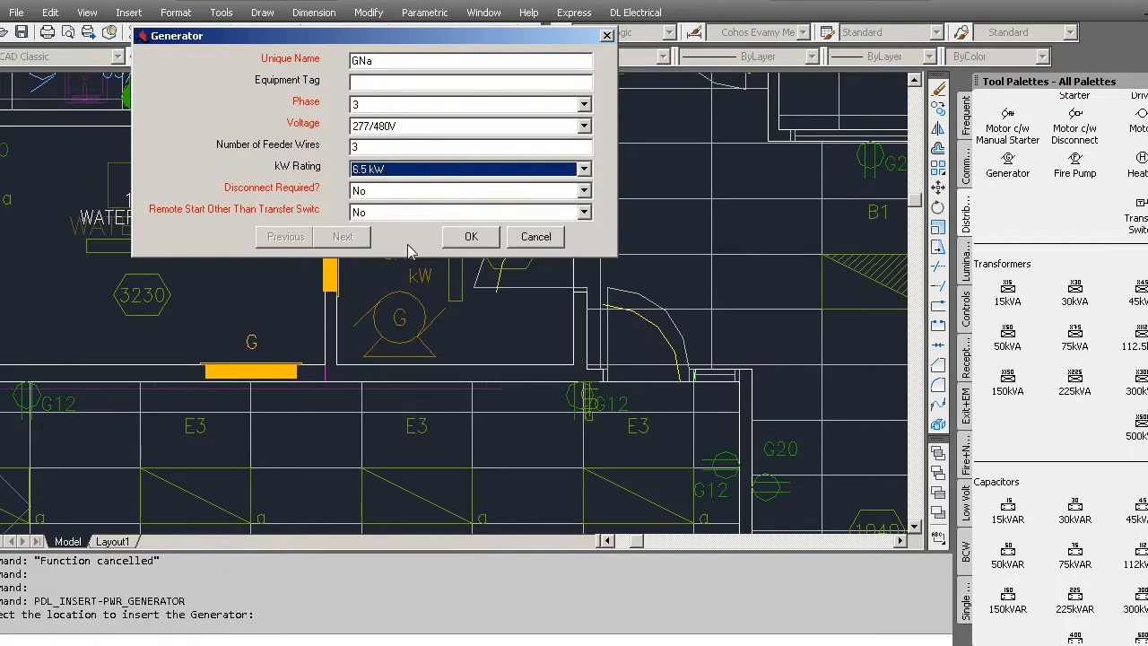
left_click(473, 242)
key("Escape")
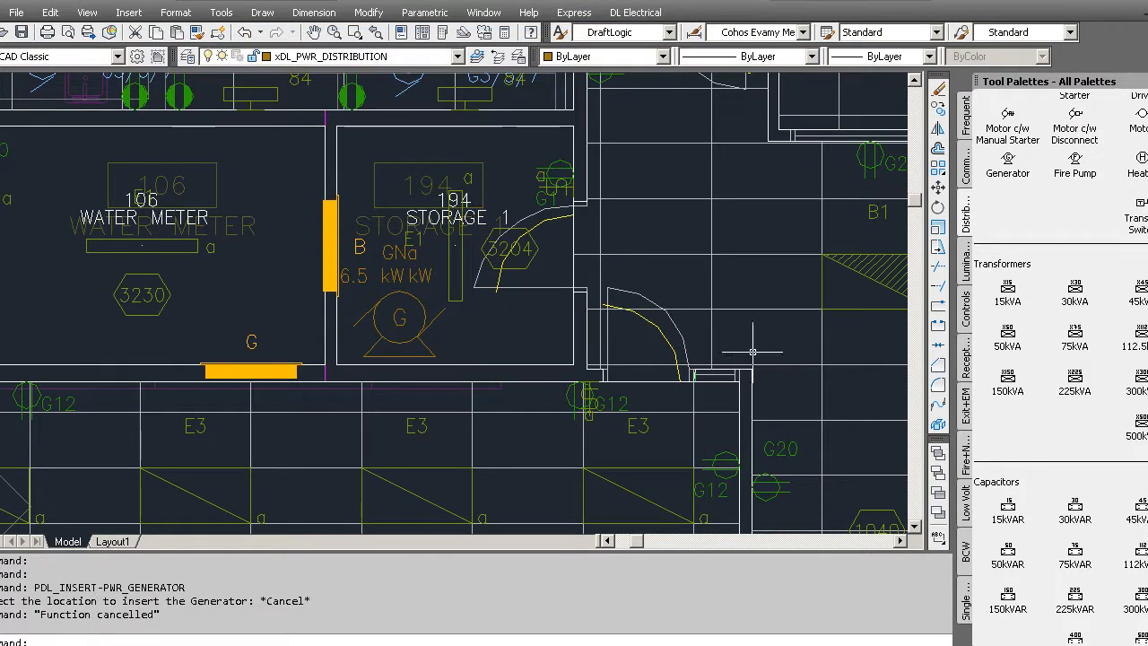
Place a splitter at the default rotation in Storage 1 (room 194), against the wall above the room label.
scroll(1058, 359, "up", 12)
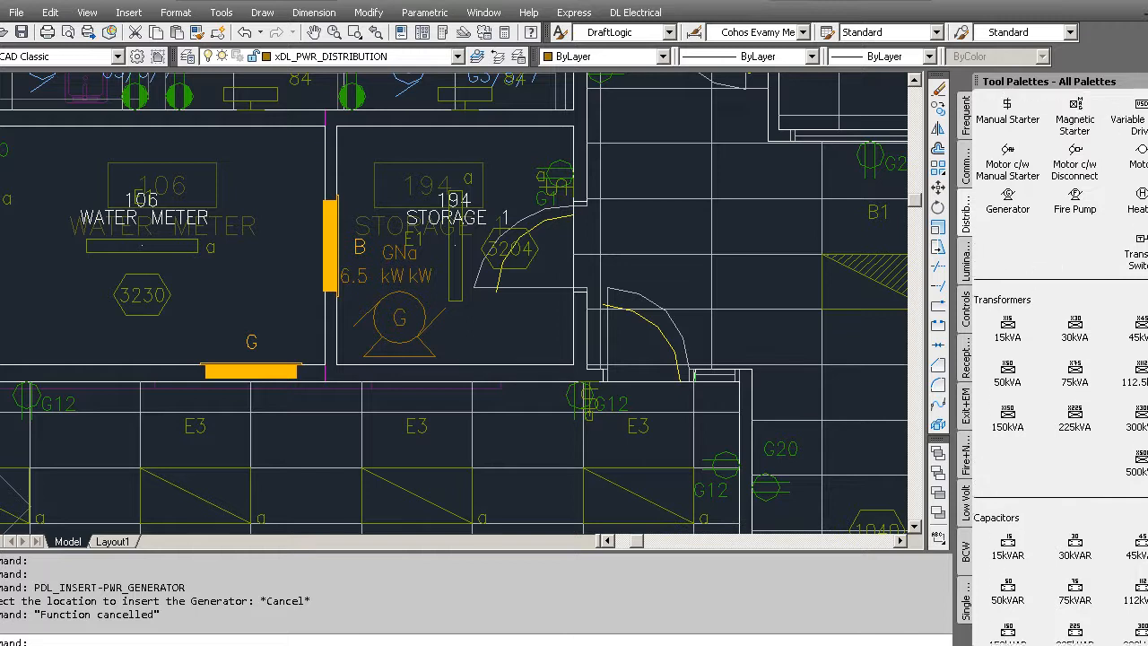
scroll(986, 258, "up", 6)
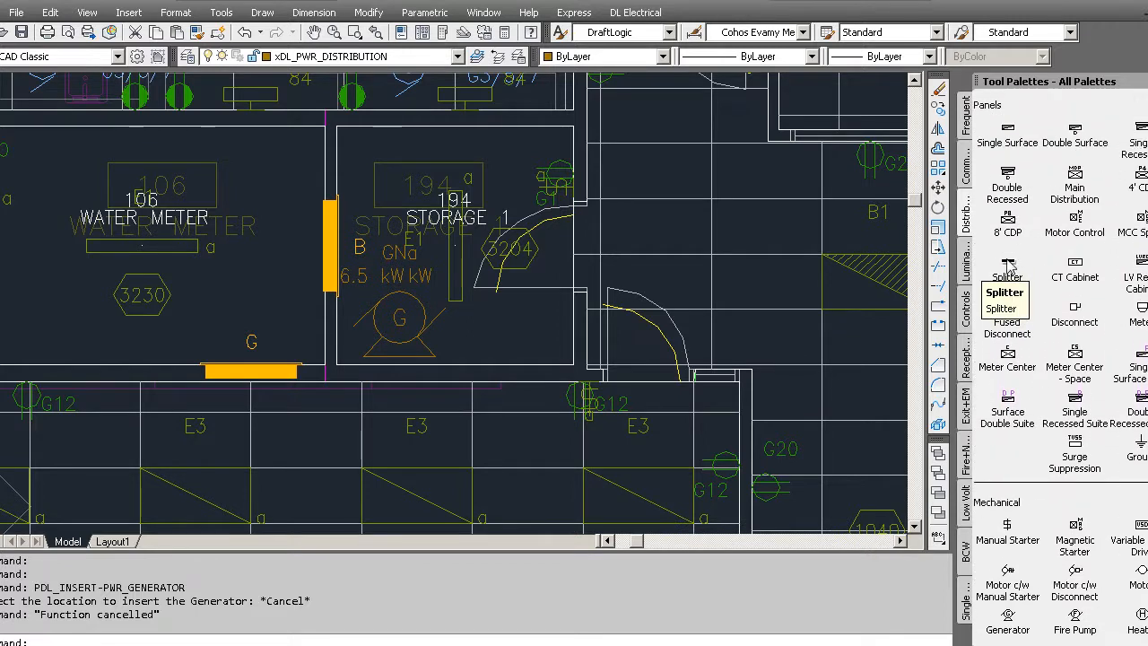
left_click(987, 259)
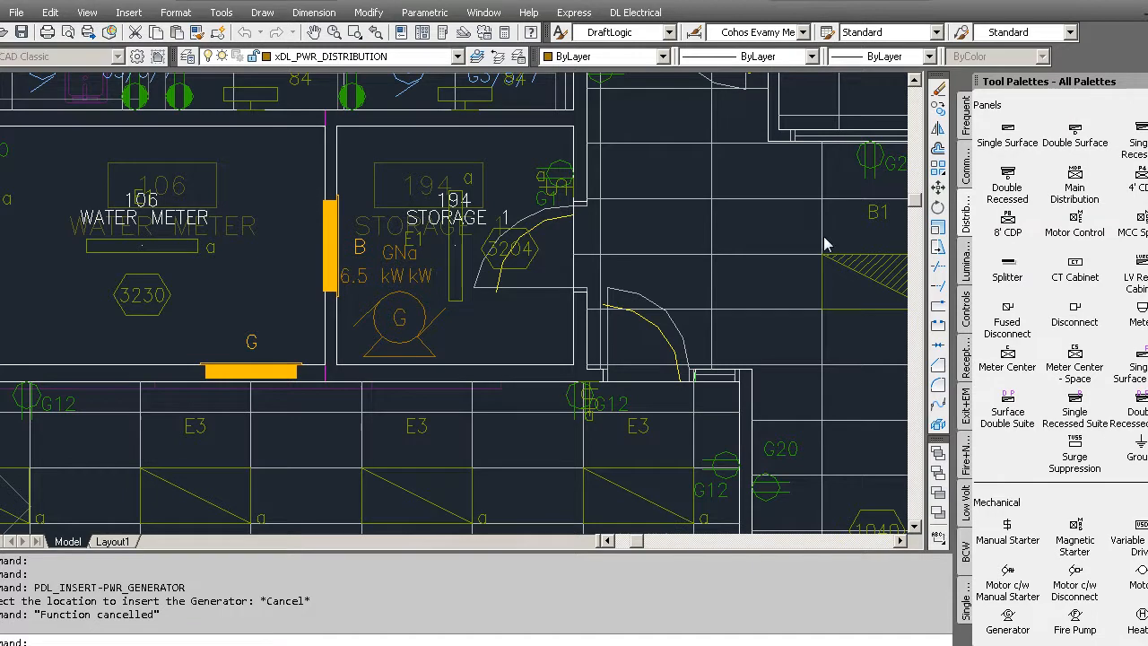
left_click(405, 126)
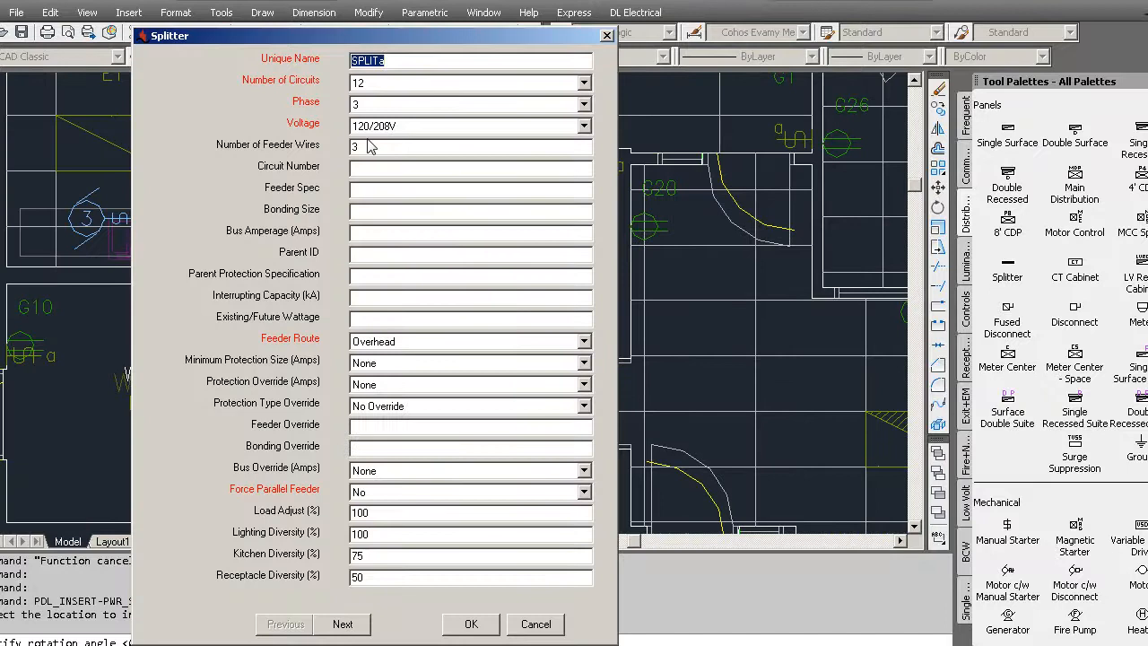
Set the splitter's voltage to 277/480V, name it TranSw, accept its attributes and finish inserting splitters.
left_click(370, 127)
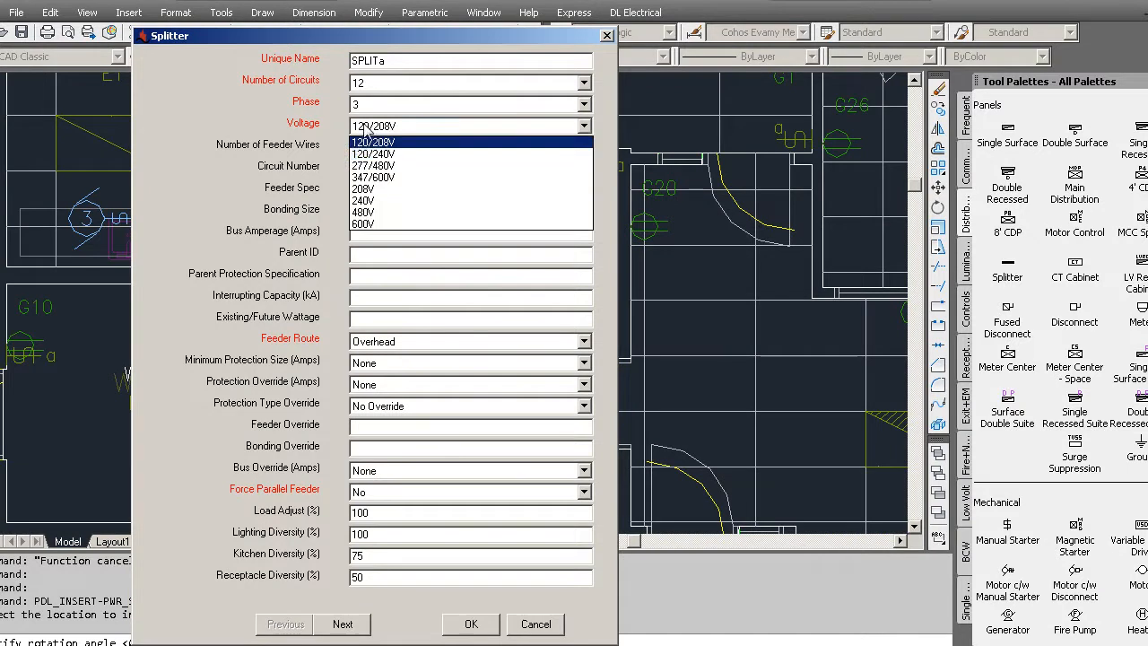
left_click(381, 167)
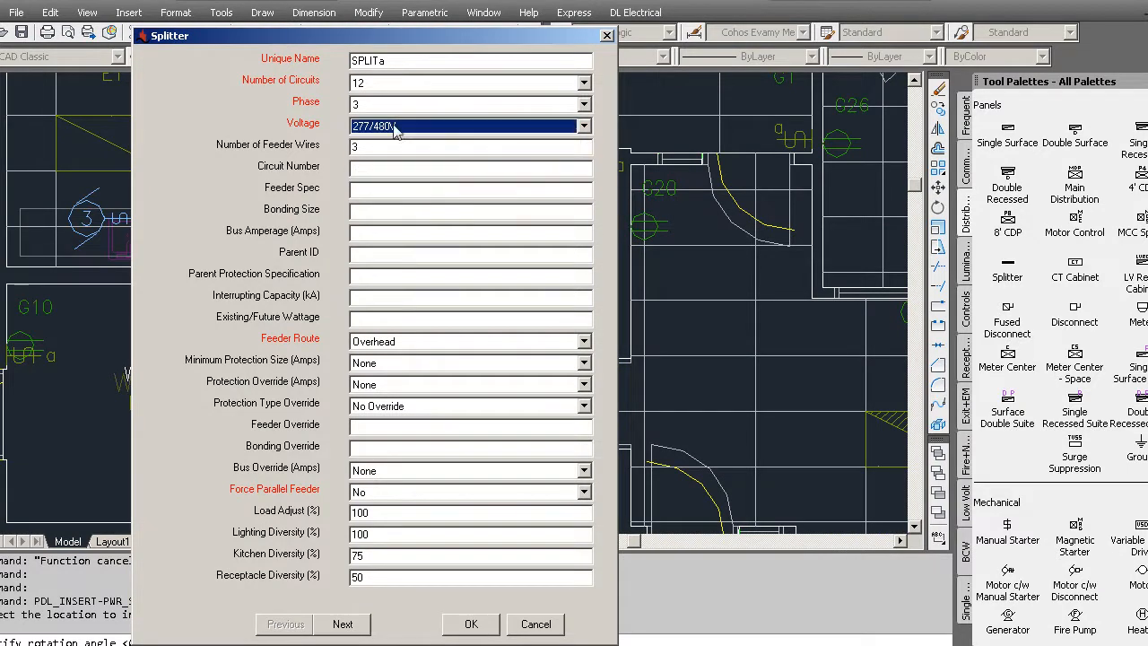
left_click(399, 63)
left_click_drag(387, 60, 324, 56)
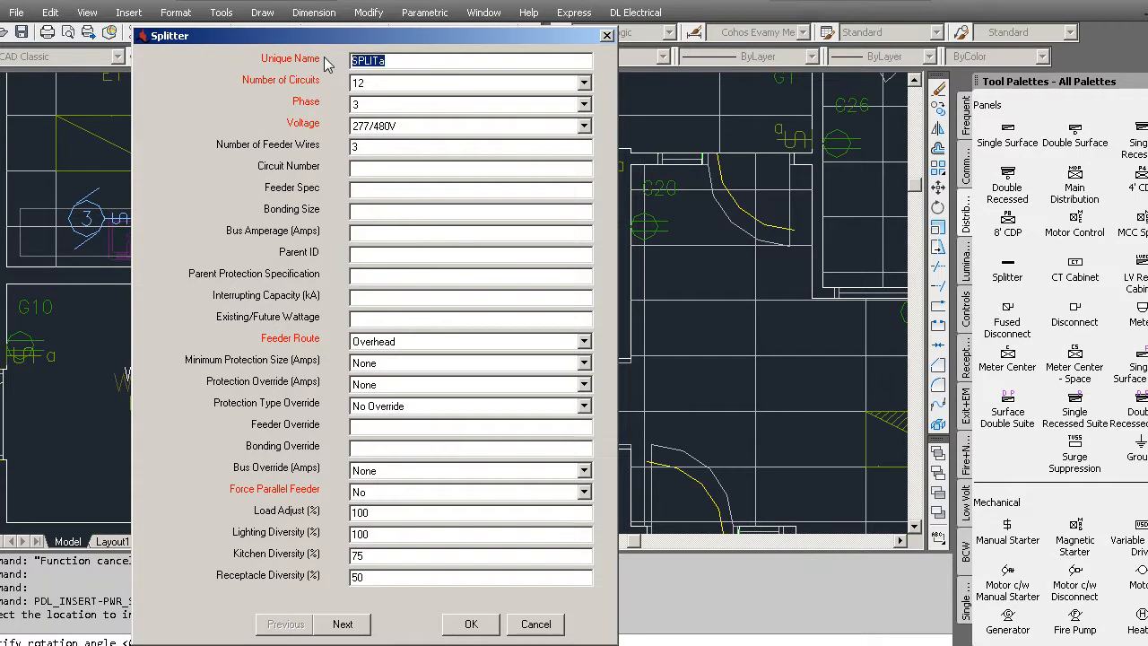
type("TranSw")
left_click(468, 623)
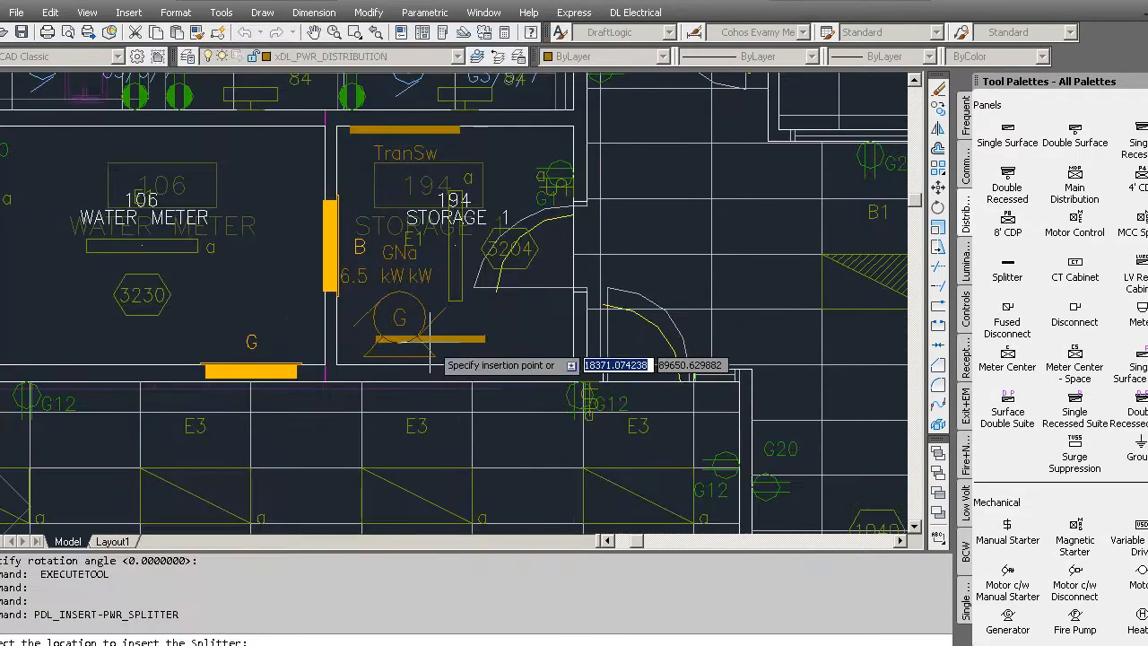
key("Escape")
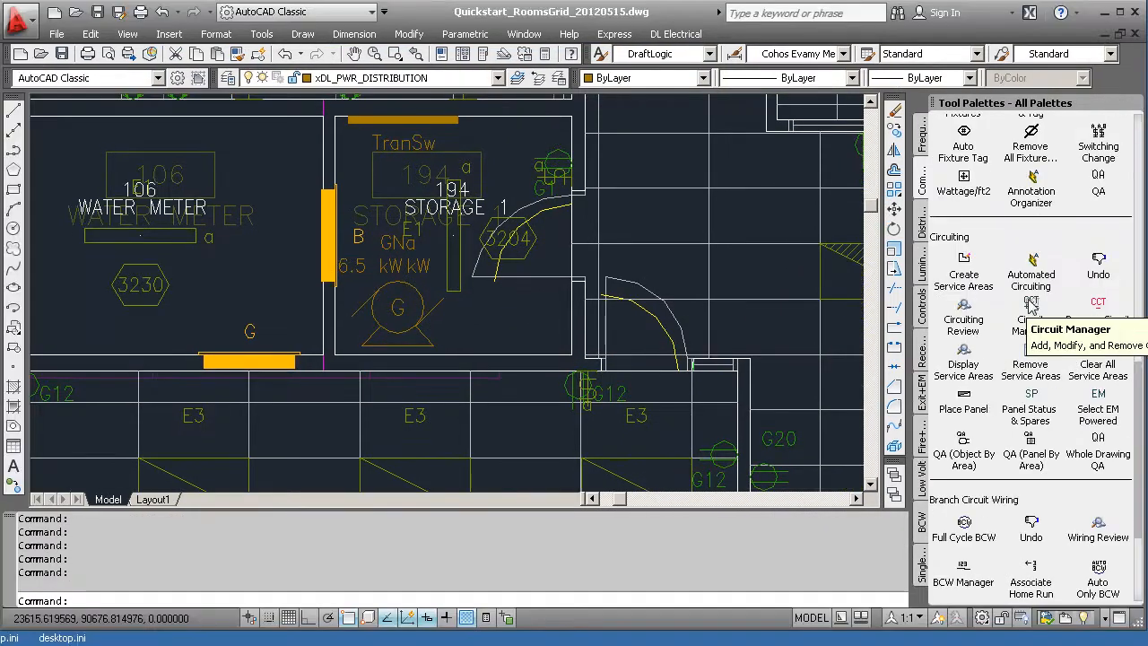
In the Circuit Manager, circuit the TranSw splitter to slot 1 of the MDP as a child panel.
left_click(1030, 305)
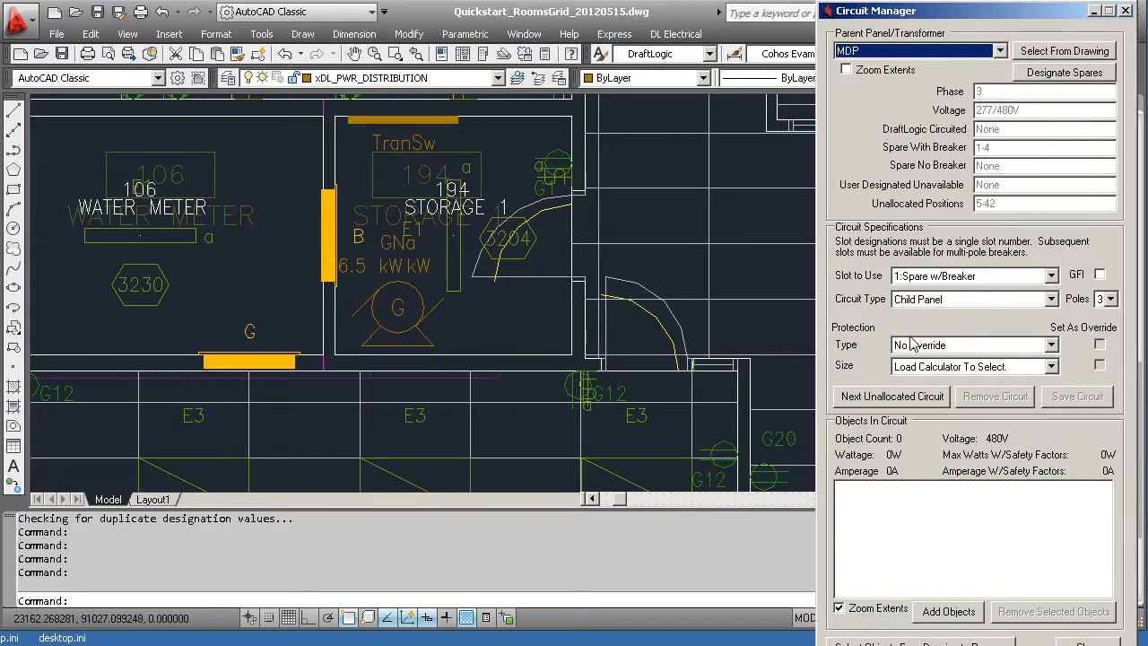
left_click(952, 613)
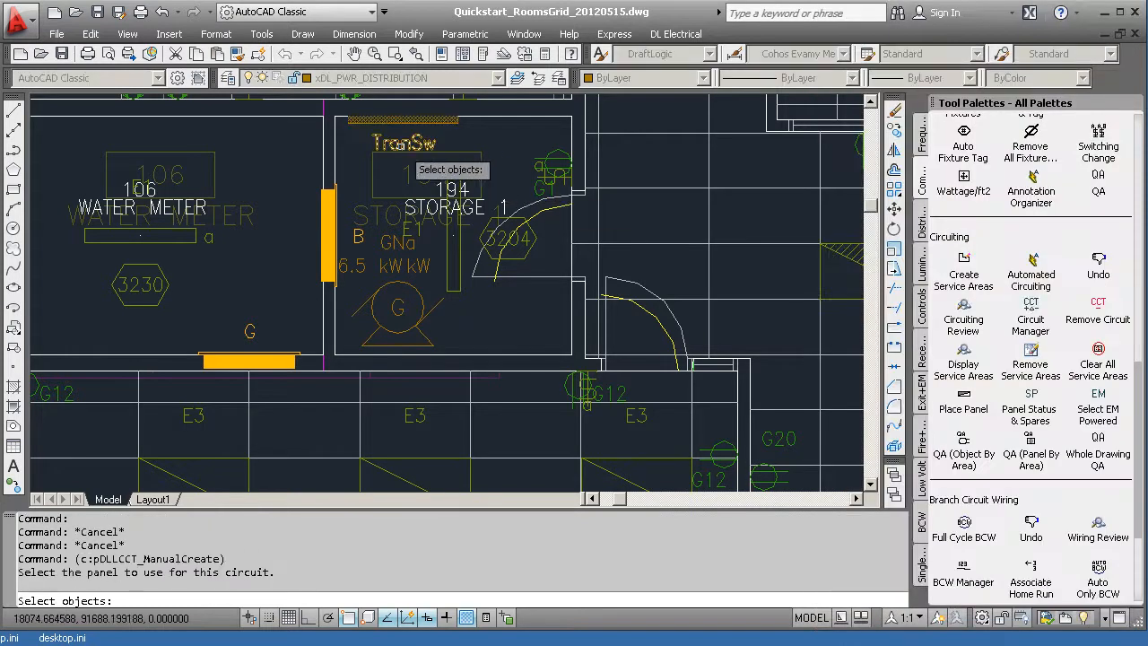
left_click(401, 147)
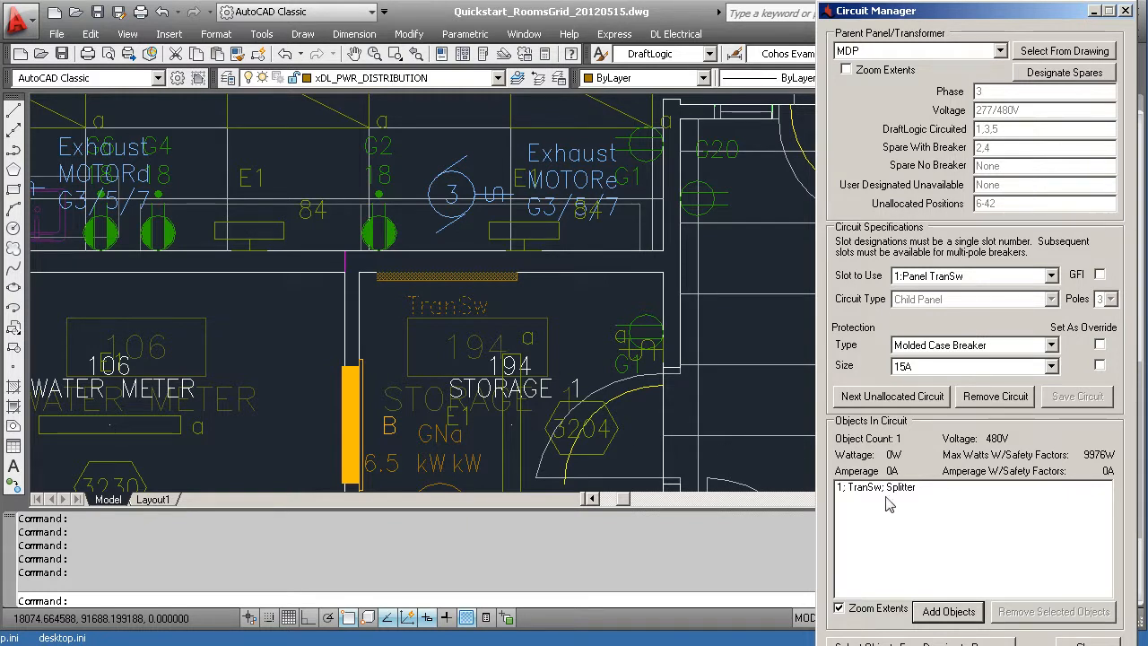
Circuit the 112.5 kVA transformer Ta in electrical room 192 to slot 2 of the MDP as a child transformer.
left_click(888, 397)
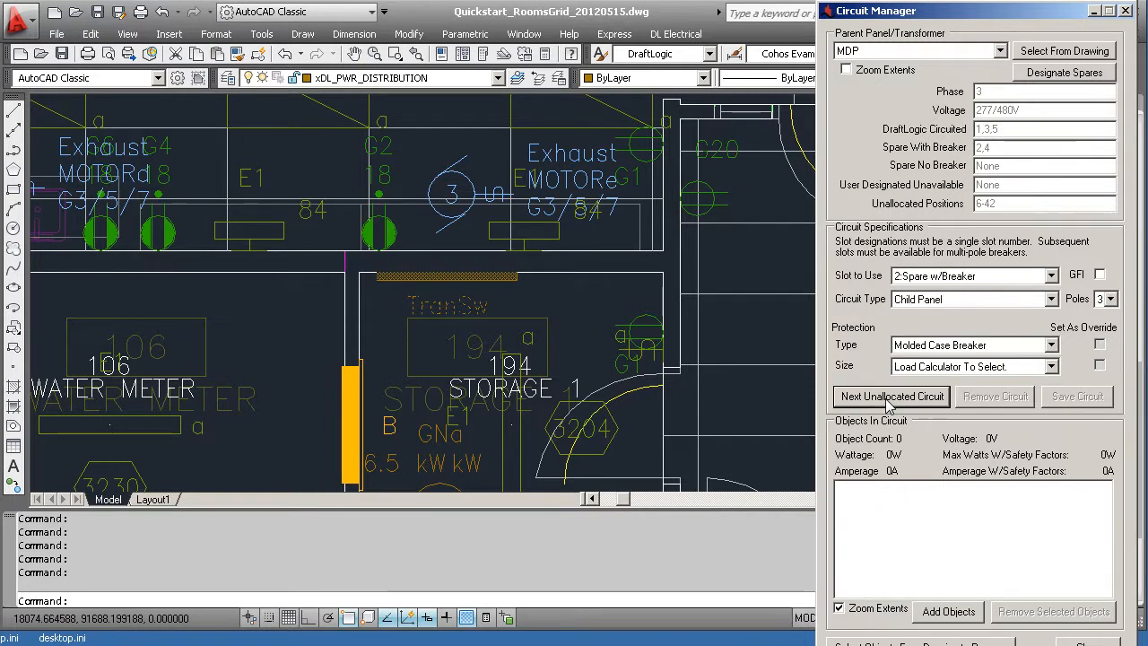
left_click(916, 305)
left_click(928, 388)
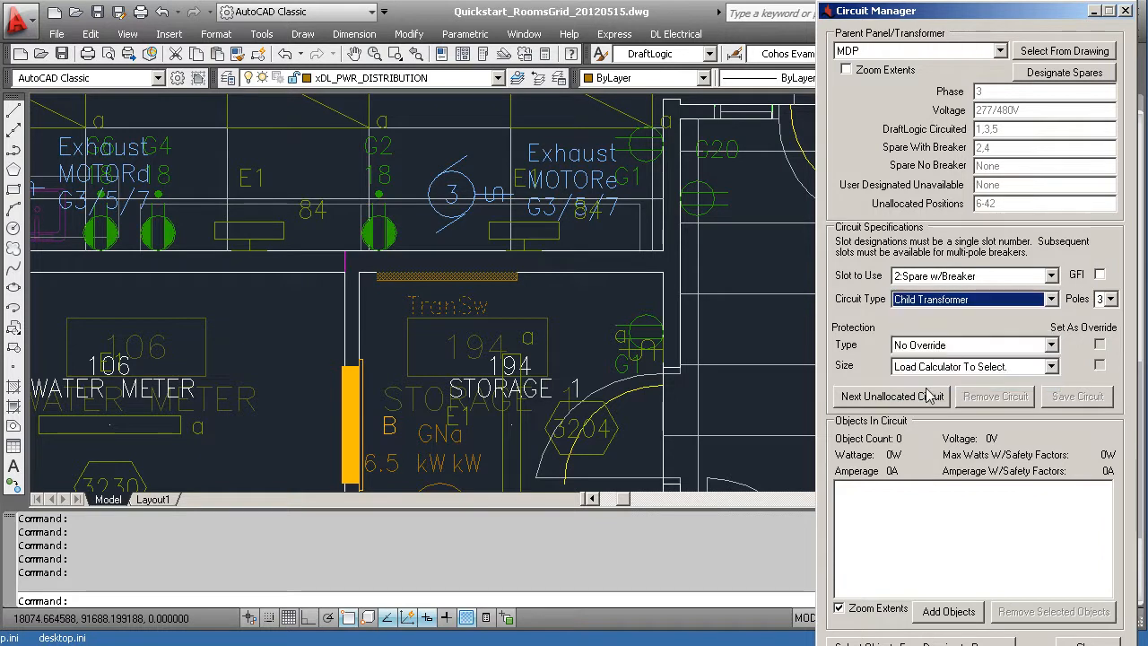
left_click(956, 606)
mouse_move(589, 455)
middle_mouse_down()
mouse_move(533, 397)
mouse_move(384, 350)
middle_mouse_up()
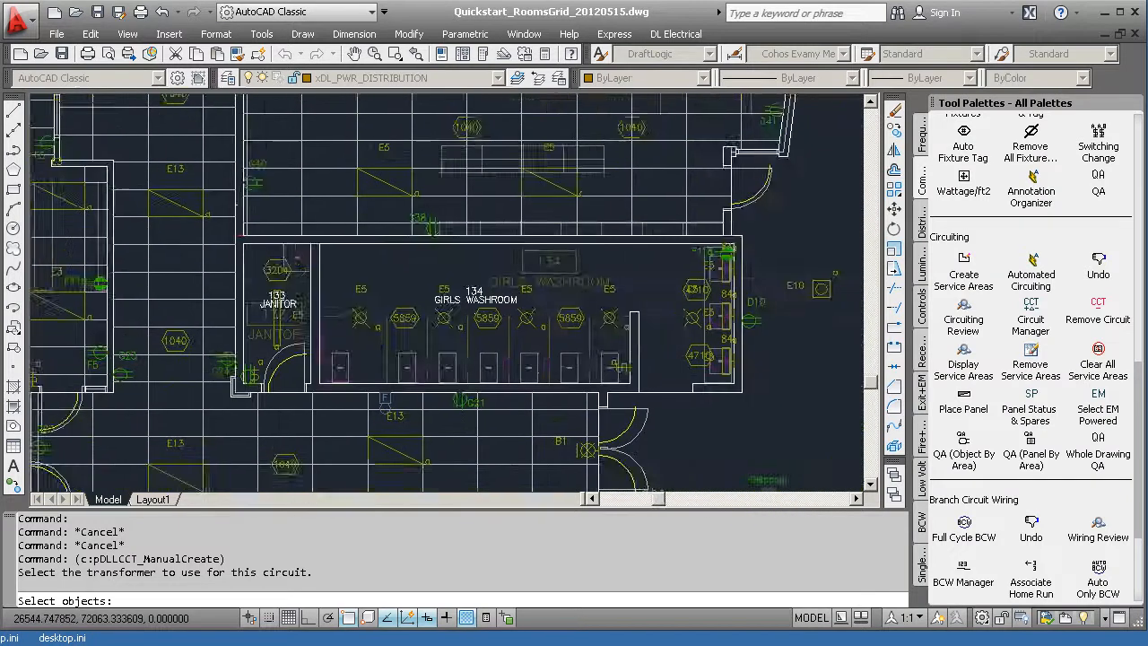
middle_click_drag(330, 468, 381, 222)
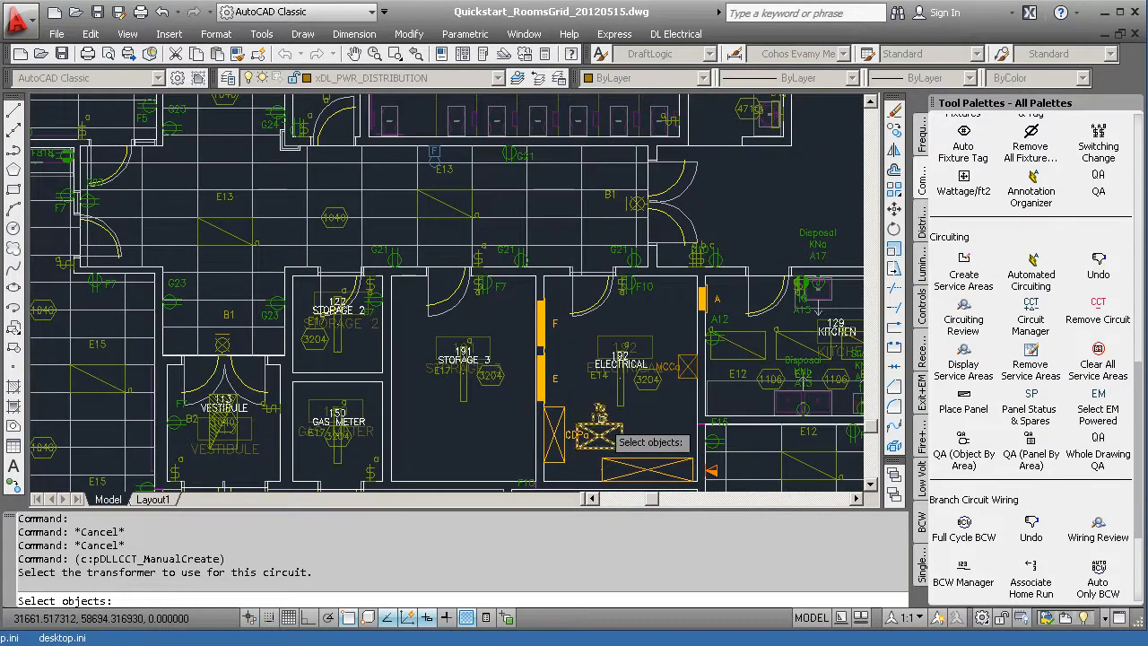
left_click(599, 429)
key("Return")
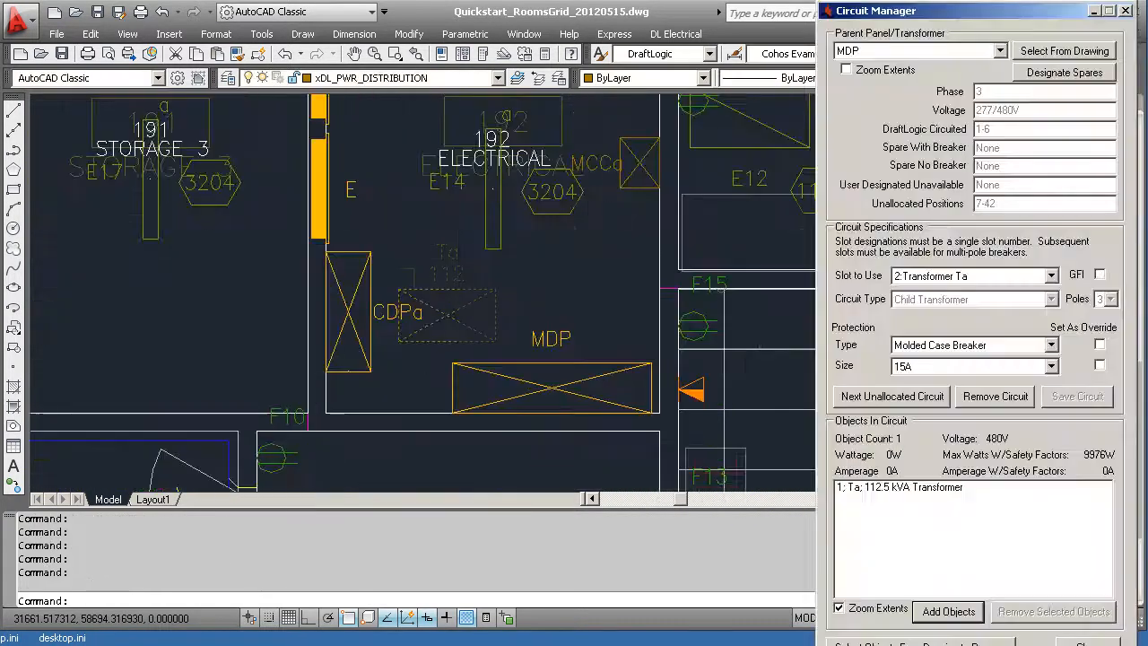
Circuit panel E to the MDP's next unallocated slot, 7, as a child panel.
left_click(878, 403)
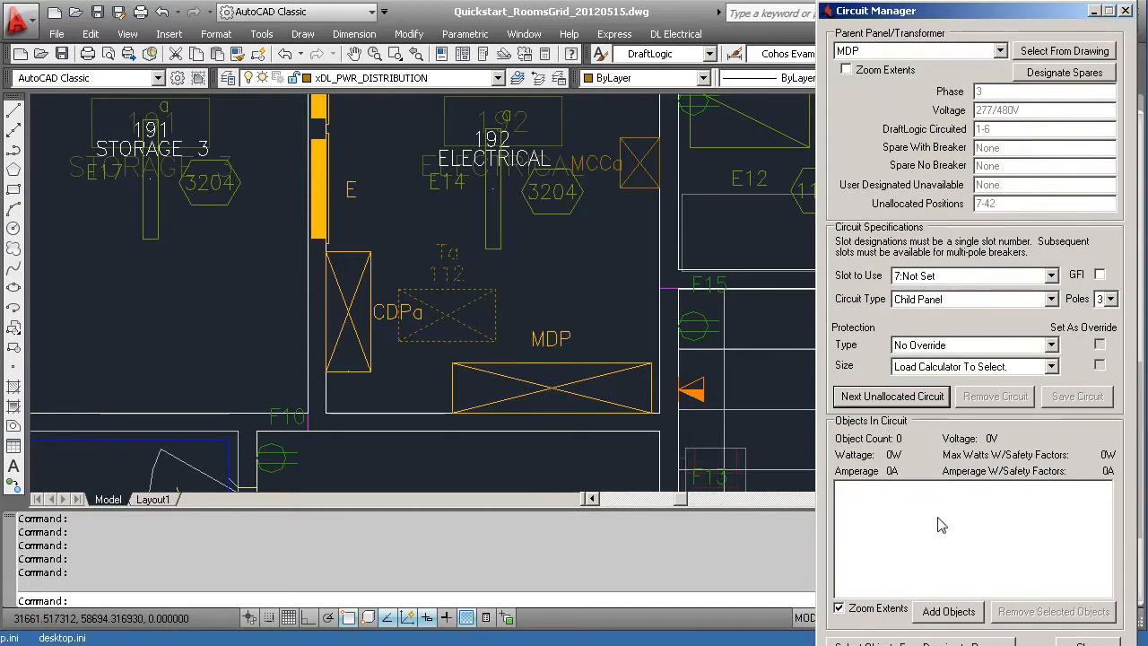
left_click(941, 612)
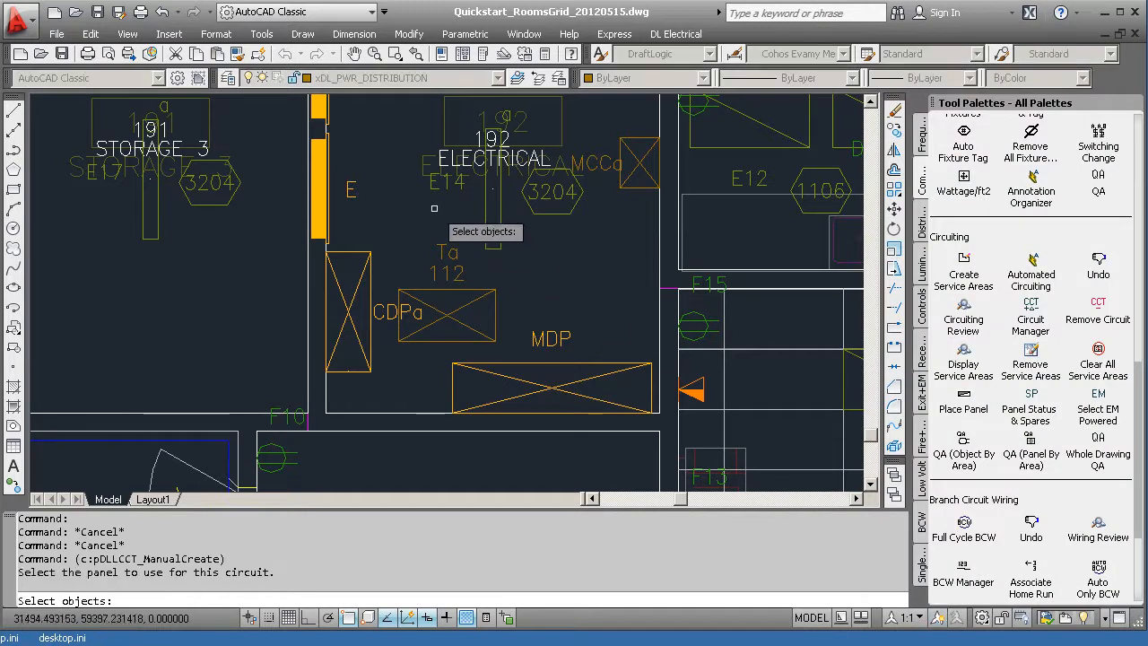
left_click(350, 189)
key("Return")
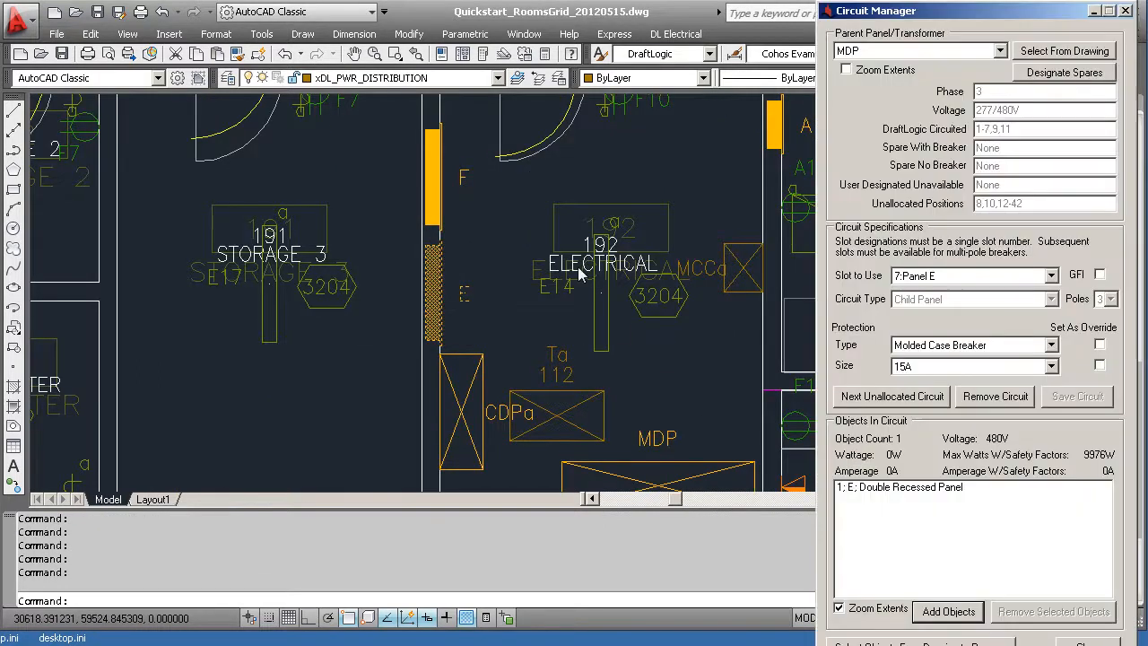
Make TranSw the parent panel and circuit panel B, between Water Meter and Storage 1, to its slot 1.
left_click(877, 54)
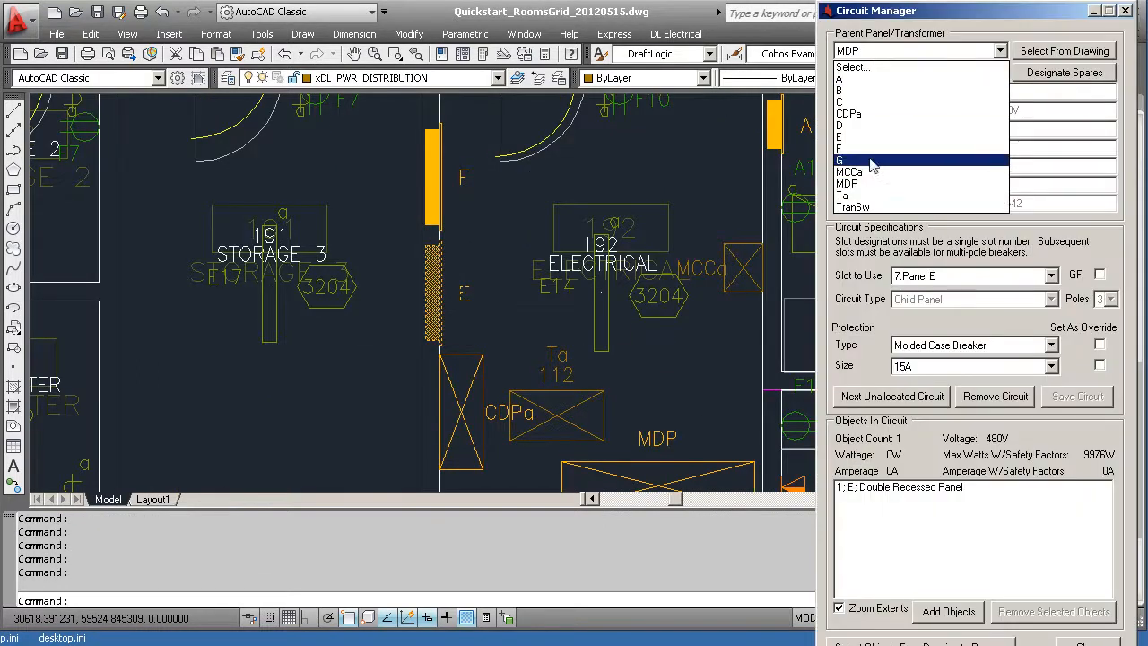
left_click(864, 208)
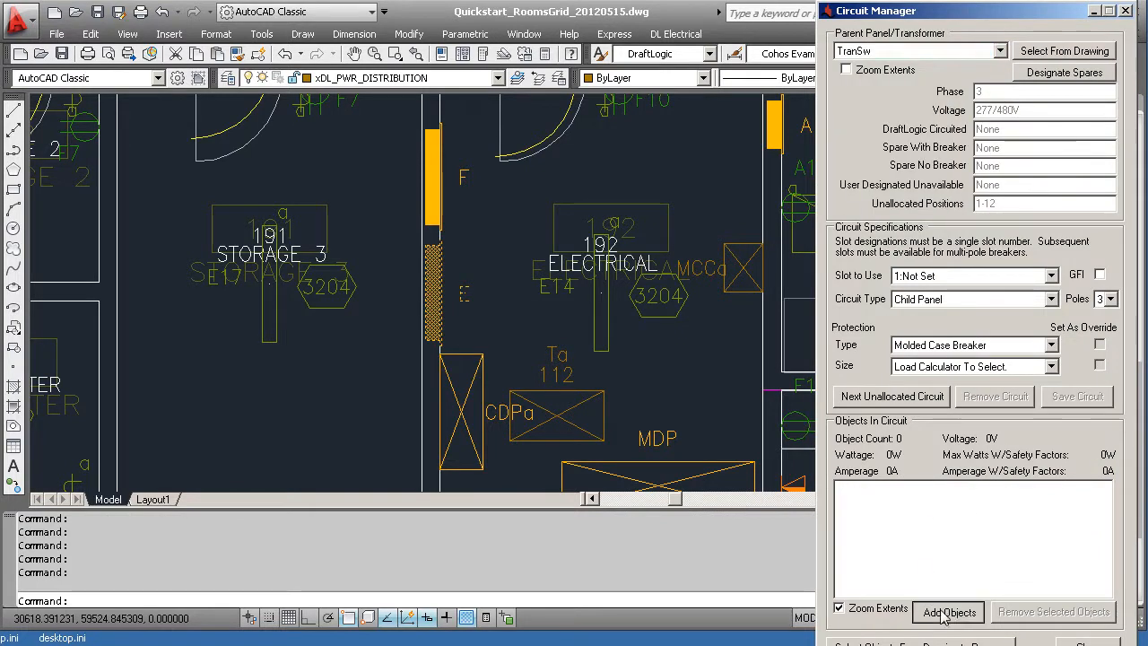
left_click(947, 612)
scroll(322, 203, "up", 5)
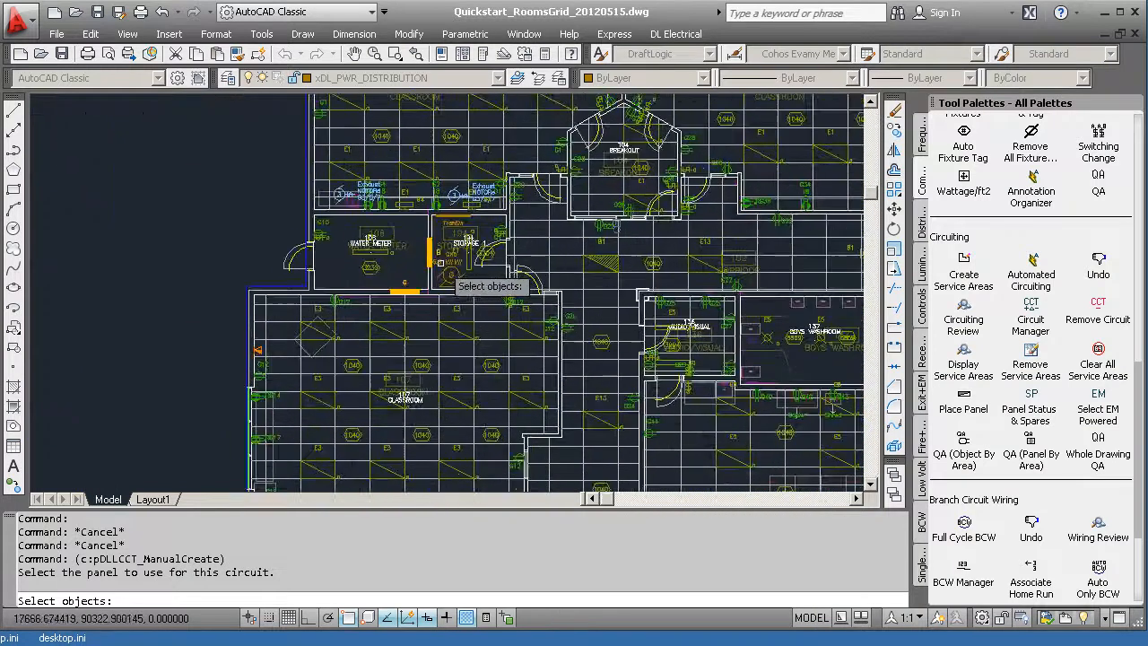
left_click(429, 253)
scroll(420, 235, "up", 3)
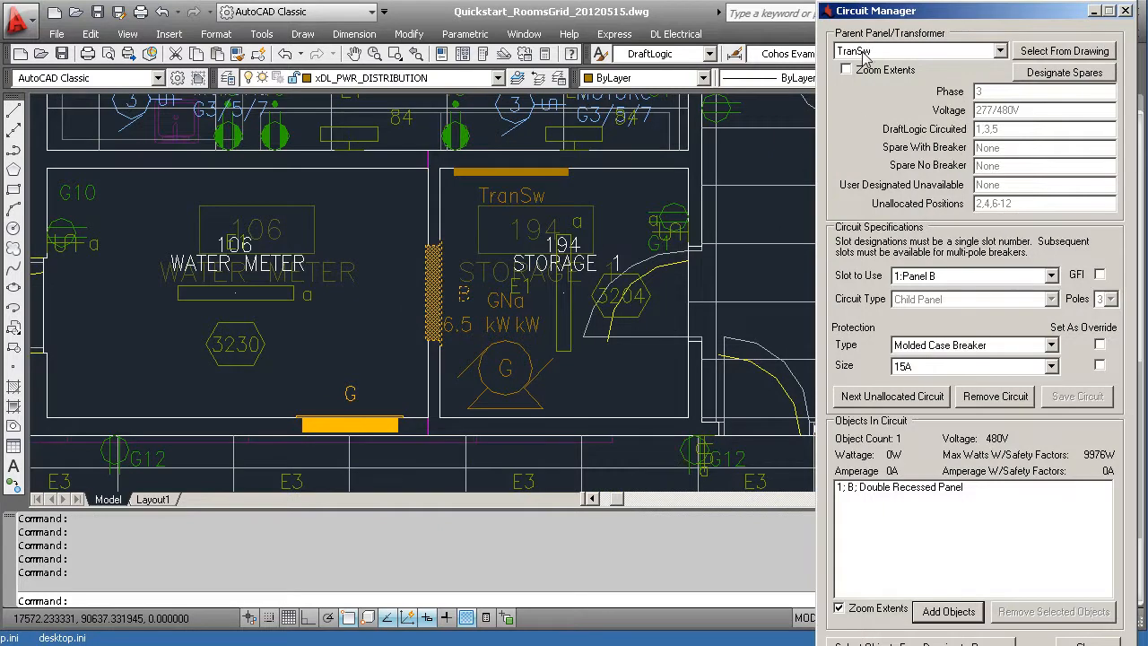
Make transformer Ta the parent and circuit the 4' CDP, CDPa, to it as a child panel.
left_click(864, 54)
left_click(854, 202)
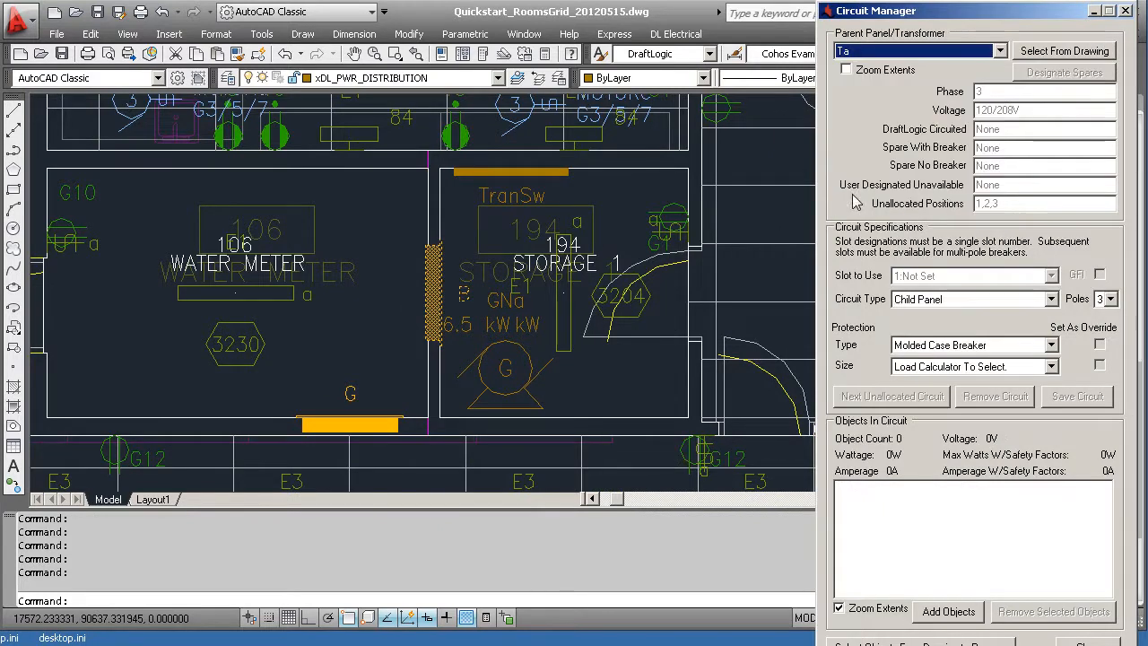
left_click(958, 612)
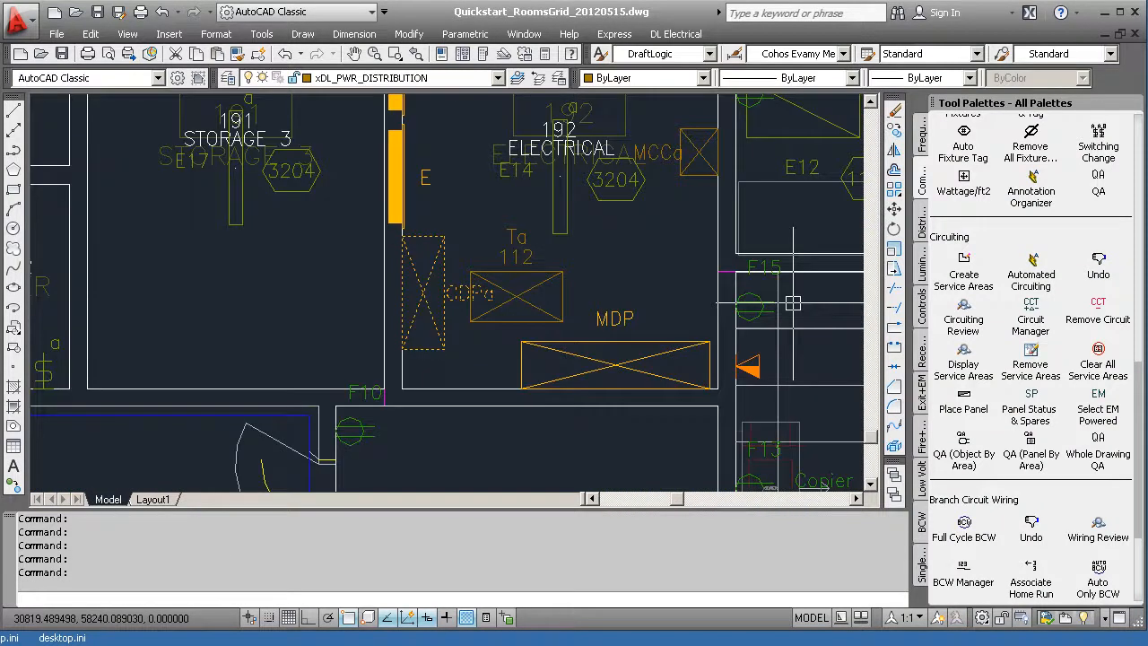
Make CDPa the parent panel and circuit the motor control centre MCCa to its slot 1.
left_click(847, 52)
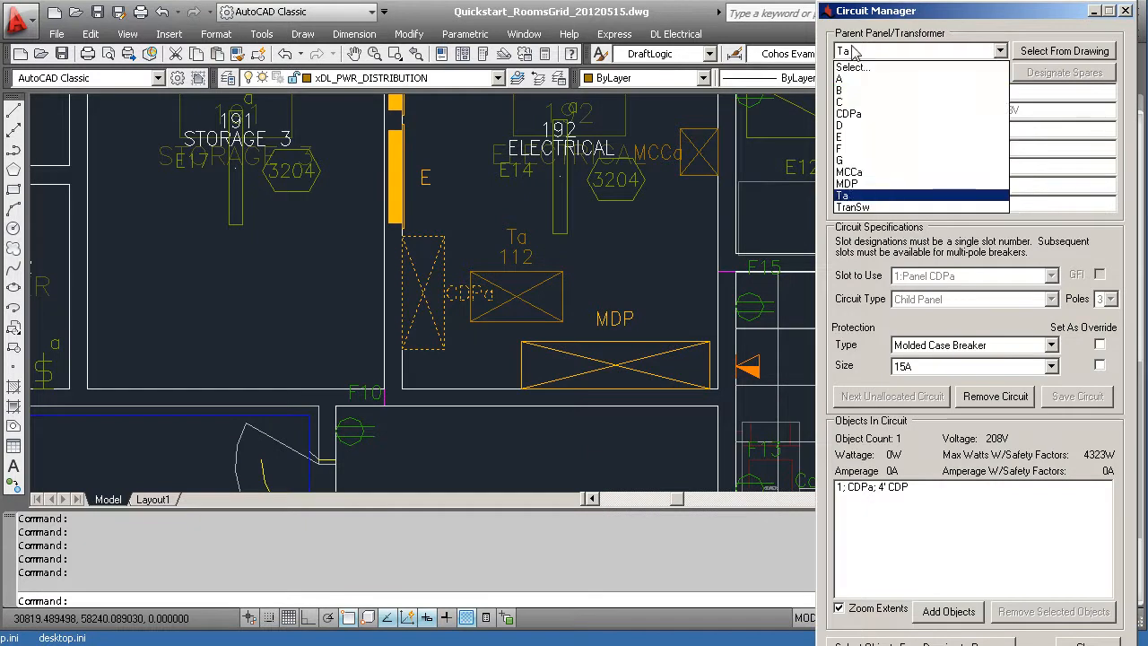
left_click(849, 114)
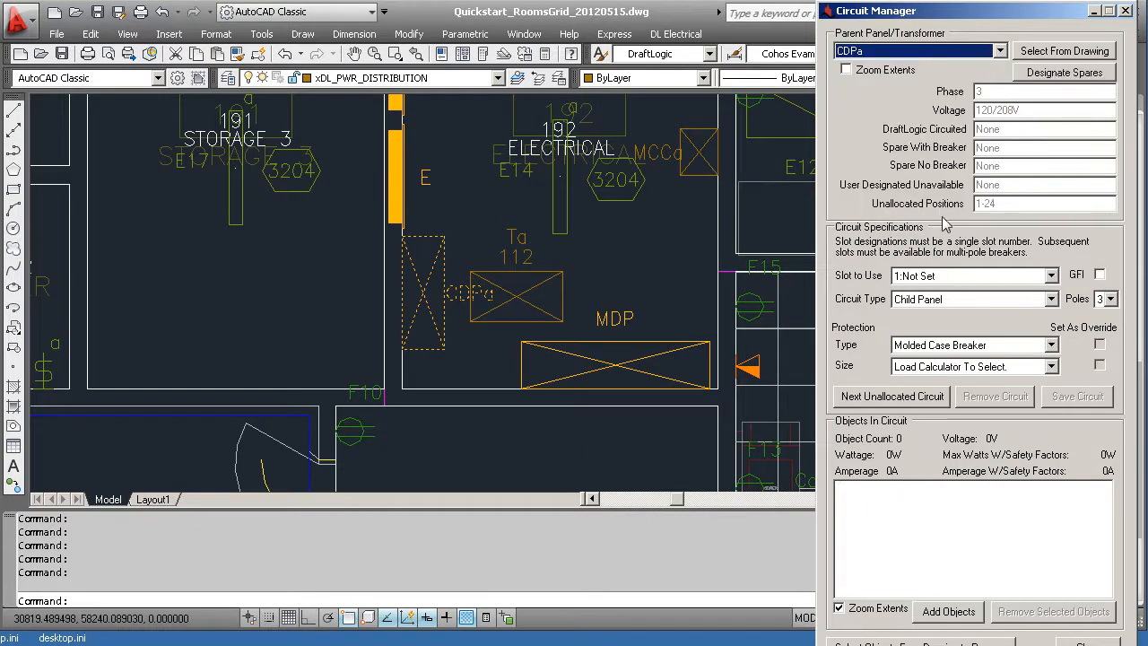
left_click(945, 611)
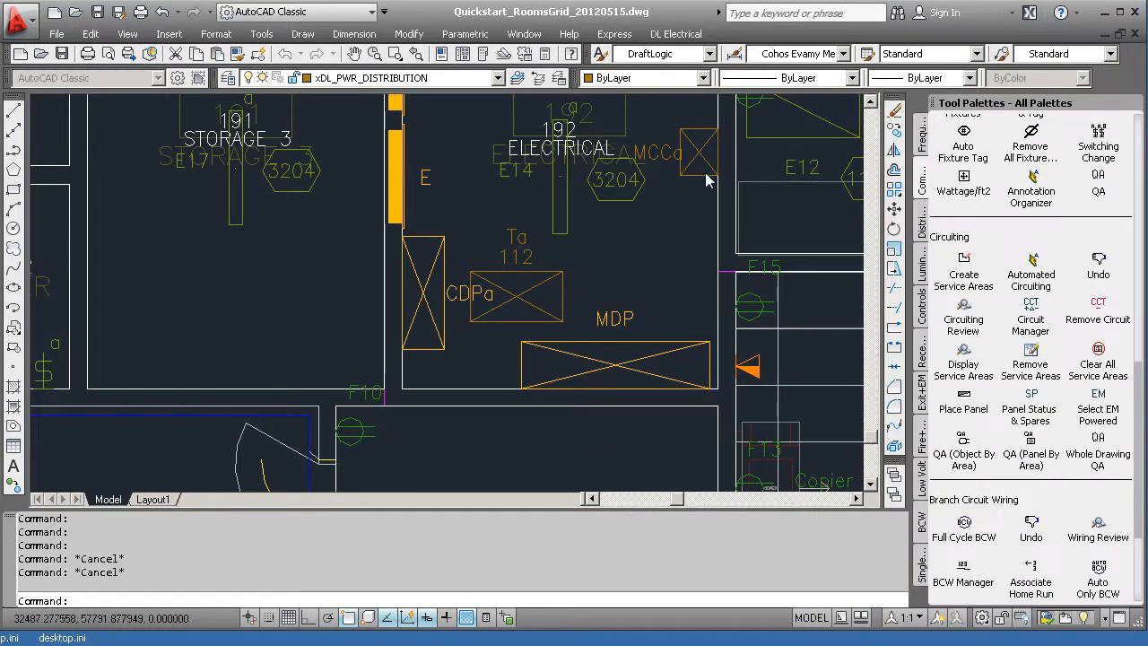
left_click(676, 167)
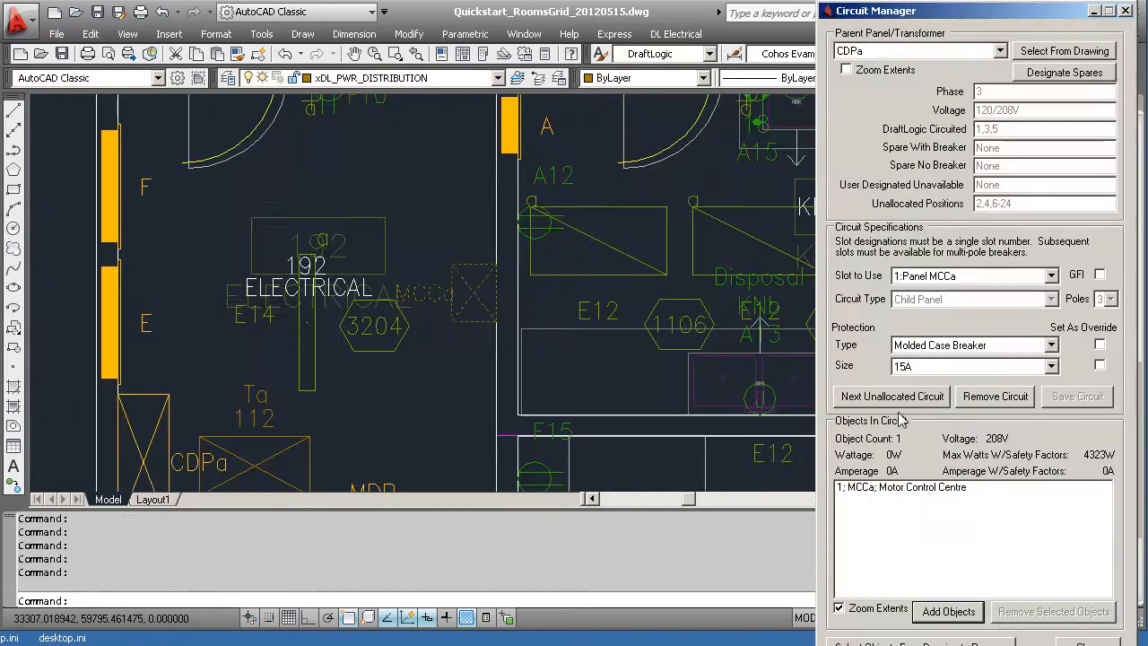
Circuit panel A, beside the Kitchen, to CDPa's slot 2 and panel F, beside Electrical, to slot 7 as child panels.
left_click(947, 611)
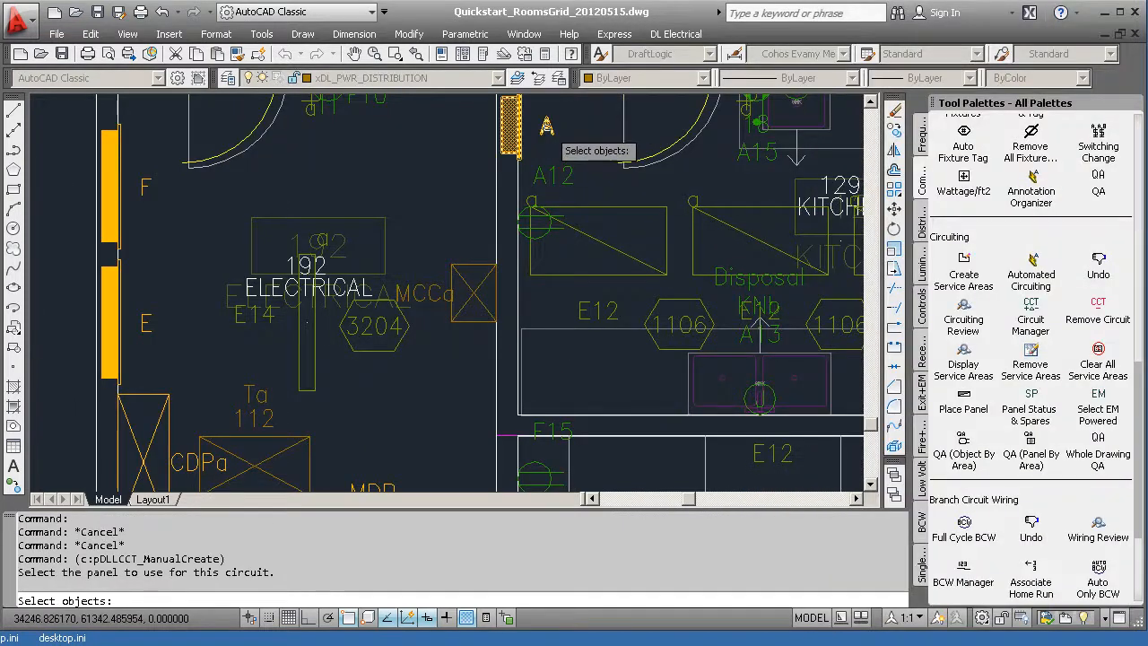
left_click(511, 130)
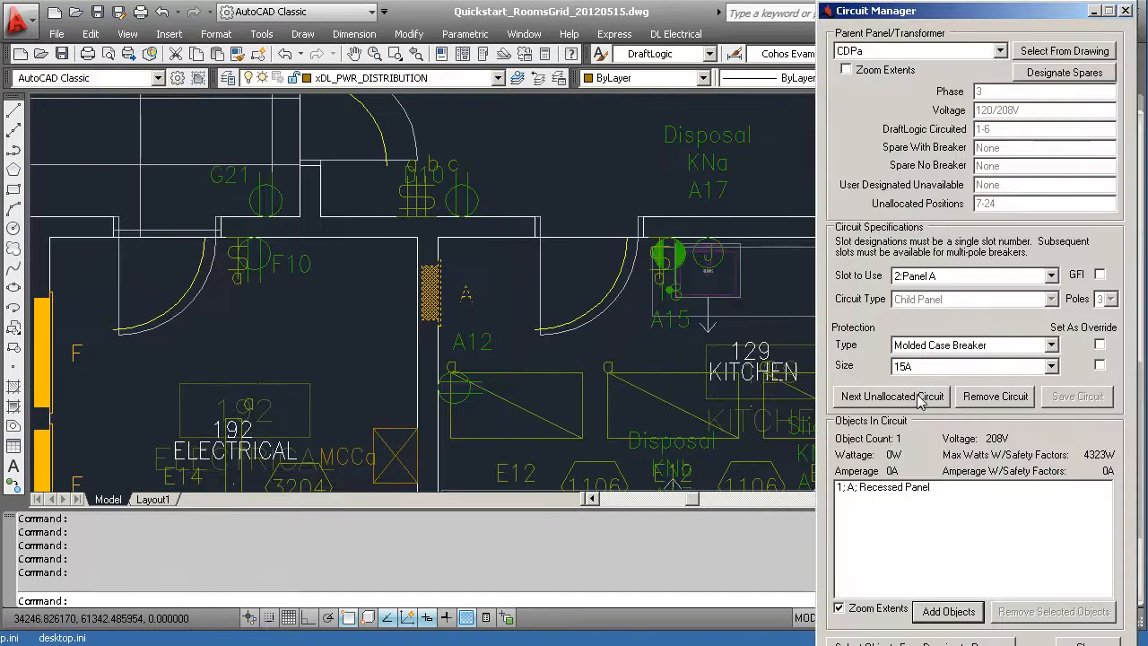
left_click(919, 397)
left_click(947, 610)
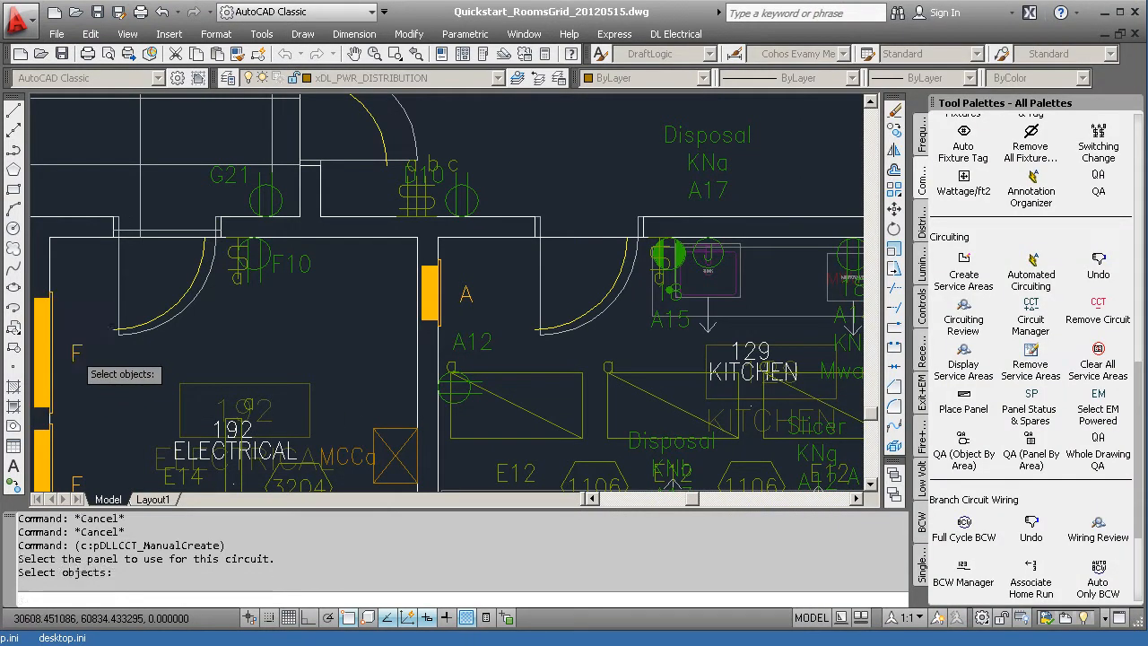
left_click(74, 350)
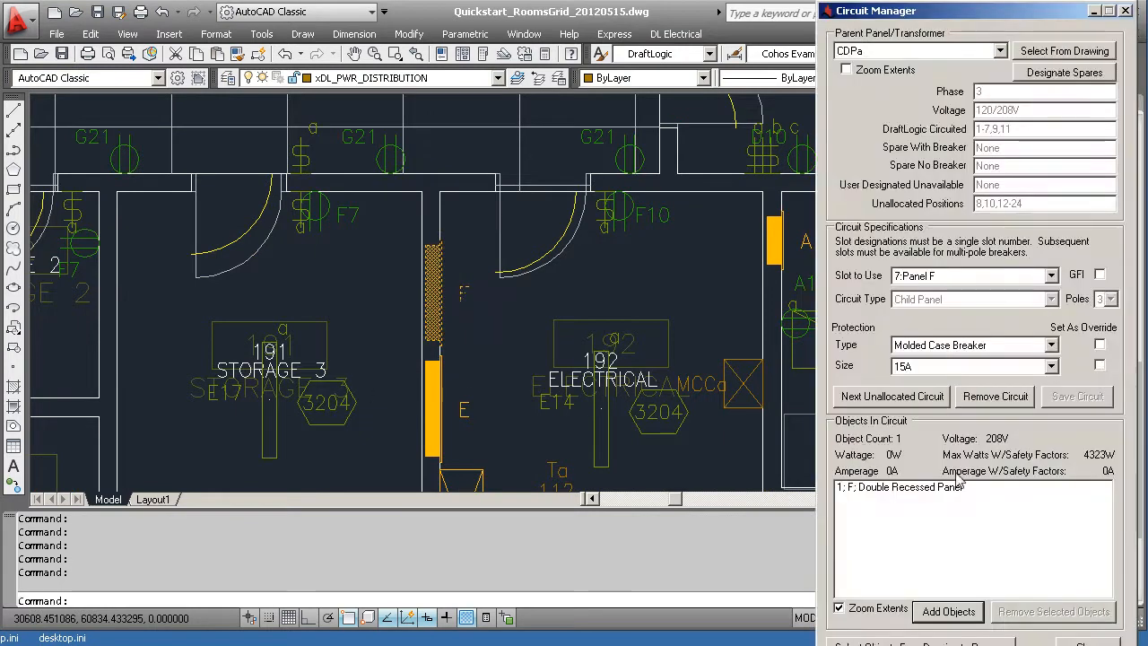
Circuit panel G, on the lower wall of the Water Meter room, to CDPa's next unallocated slot, 8, as a child panel.
left_click(892, 396)
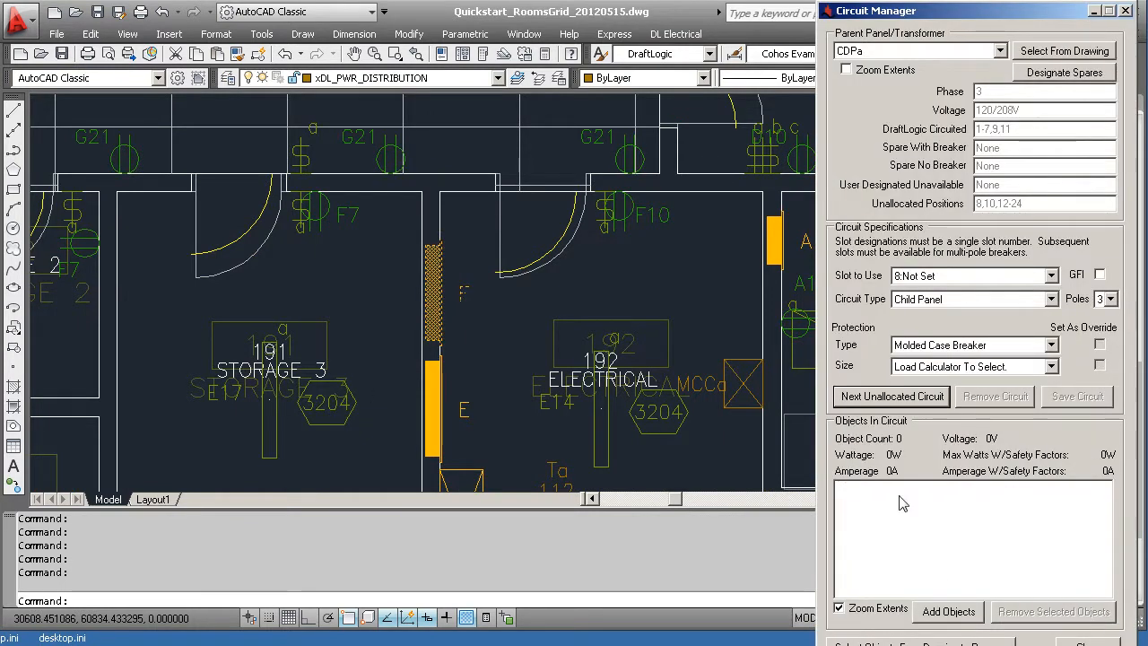
left_click(949, 610)
left_click(433, 236)
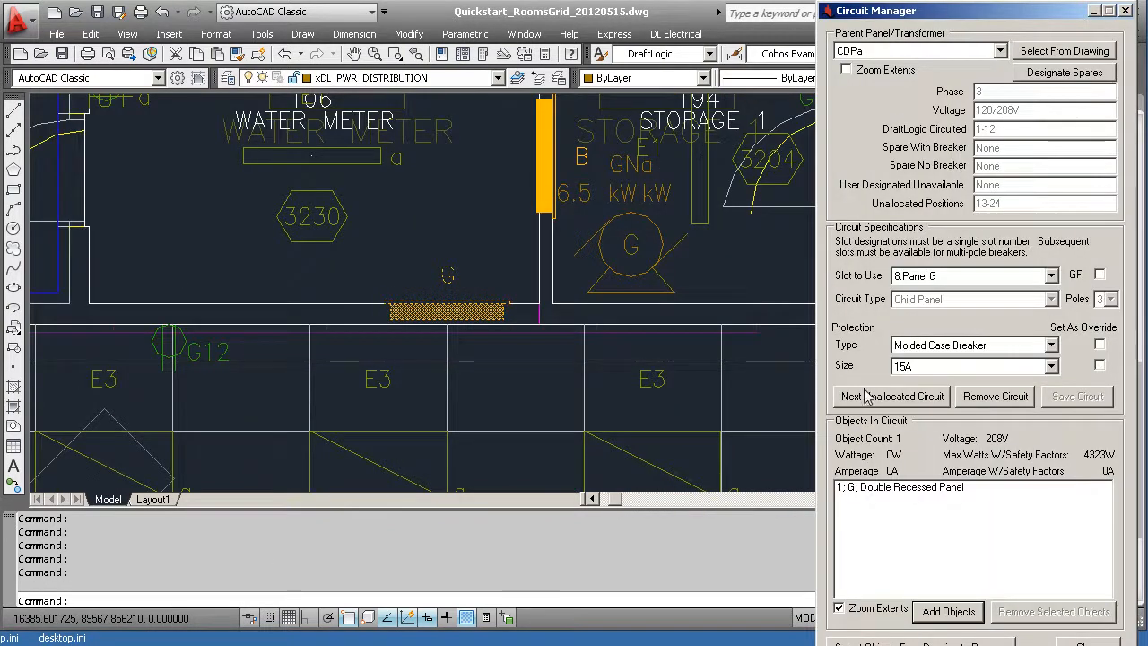
left_click(947, 613)
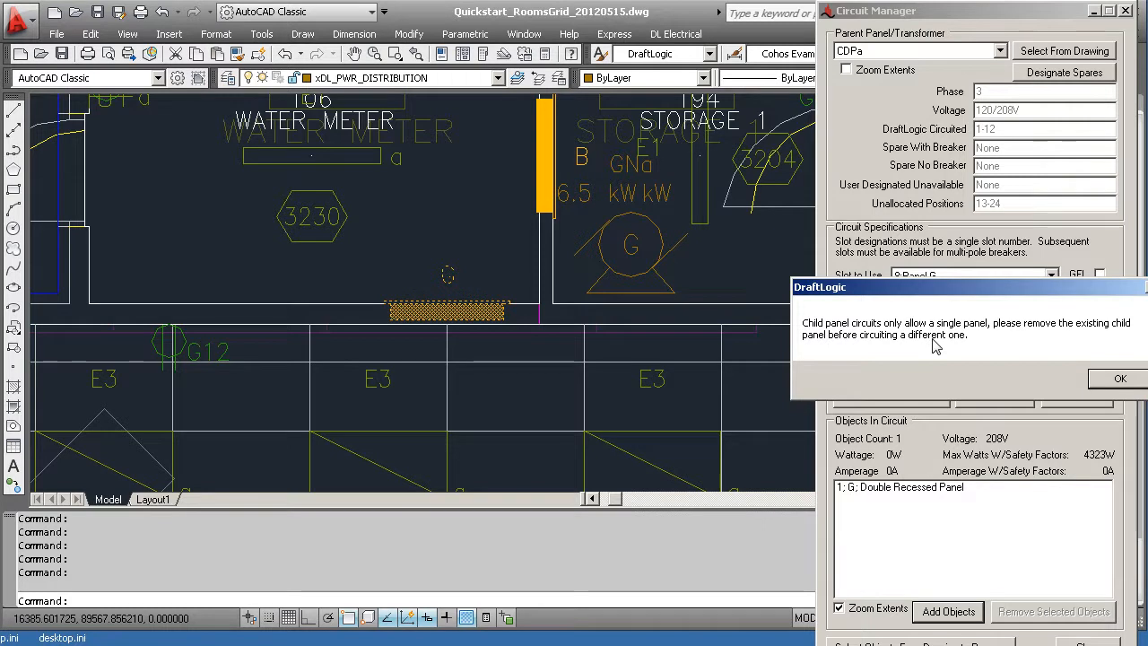
left_click(1112, 383)
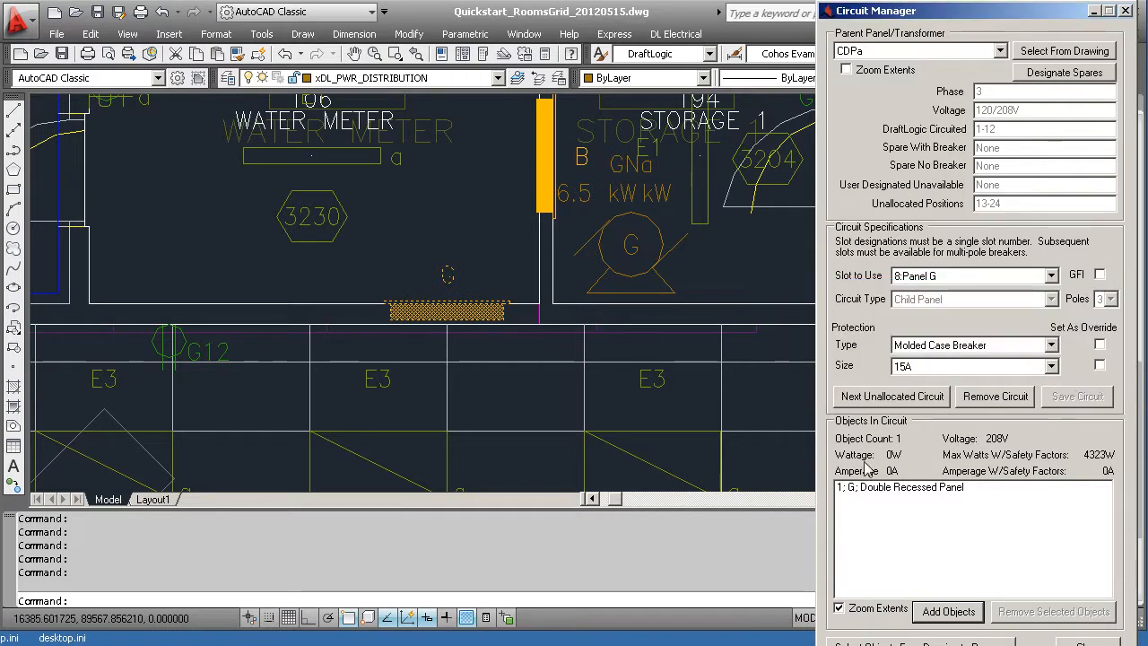
Assign recessed panel C as a child panel to the next unallocated slot, 13, of parent panel CDPa.
left_click(860, 395)
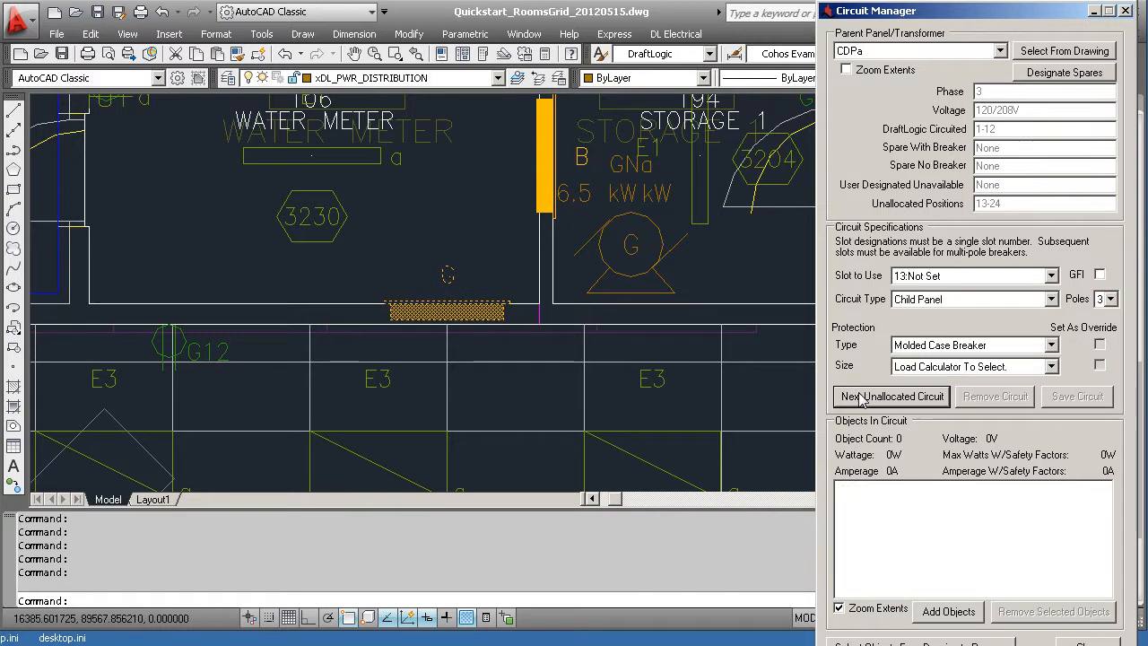
left_click(948, 610)
scroll(649, 320, "down", 3)
middle_click_drag(746, 240, 490, 402)
mouse_move(719, 267)
middle_mouse_down()
mouse_move(35, 363)
mouse_move(175, 392)
middle_mouse_up()
left_click(837, 304)
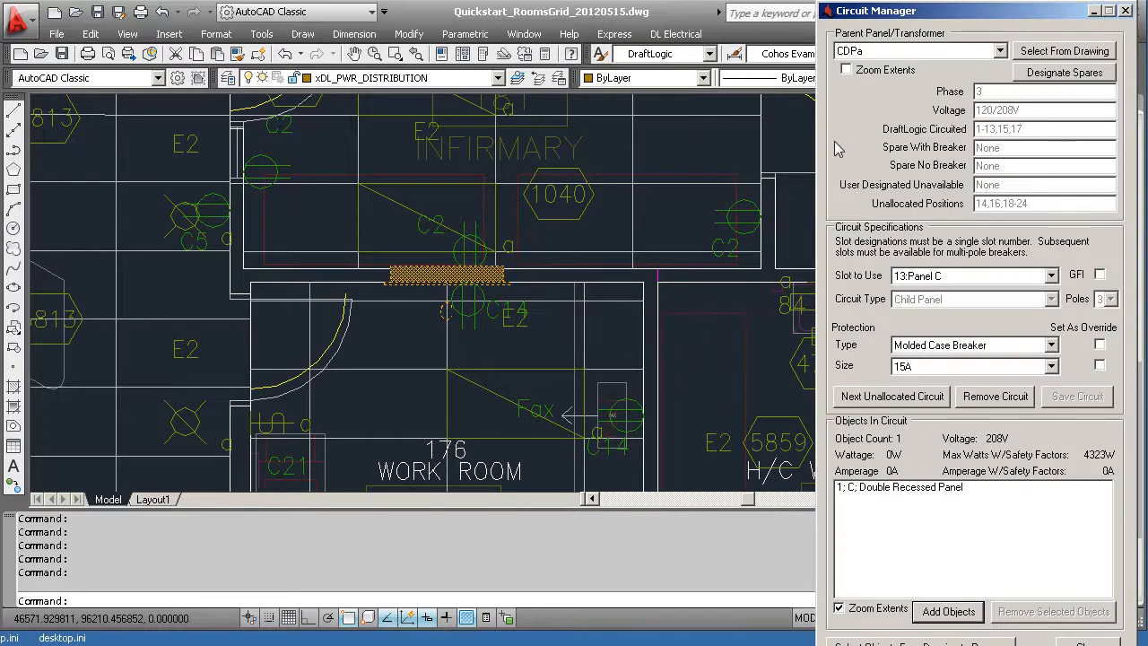
Zoom to parent panel CDPa and add recessed panel D as a child panel in its slot 14.
left_click(847, 71)
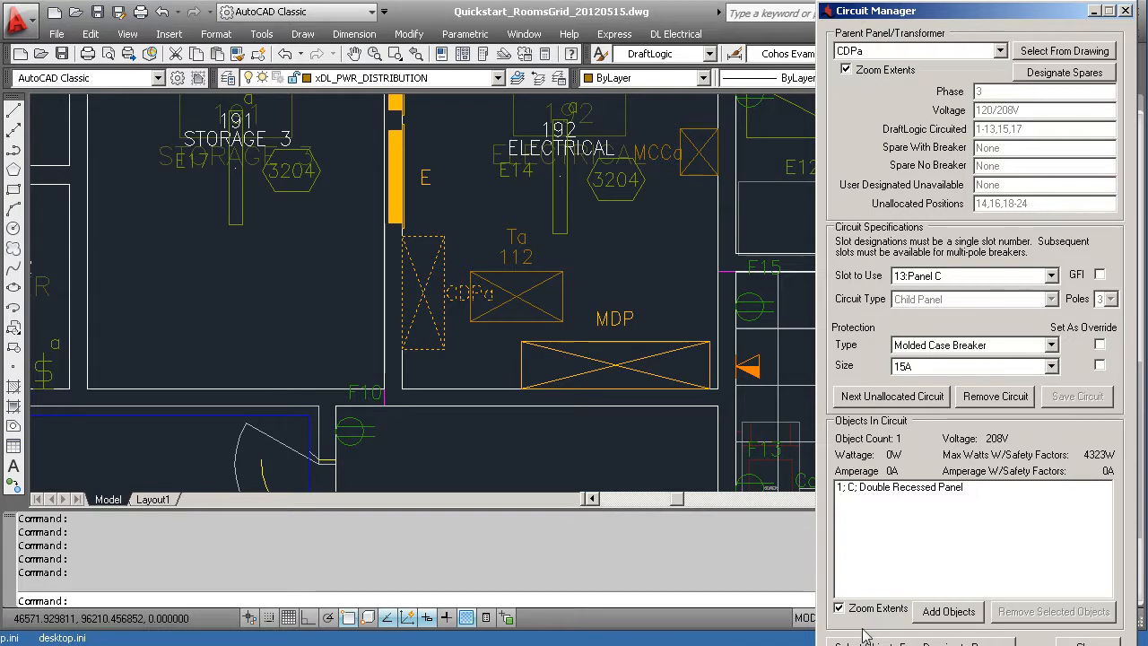
left_click(949, 613)
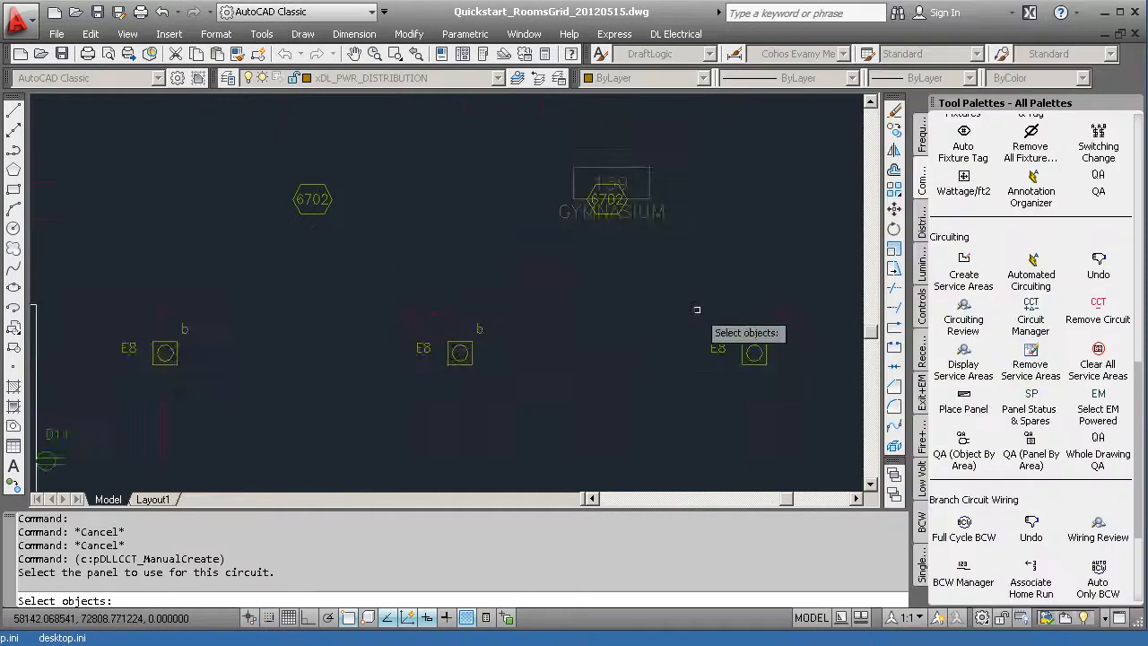
left_click(600, 212)
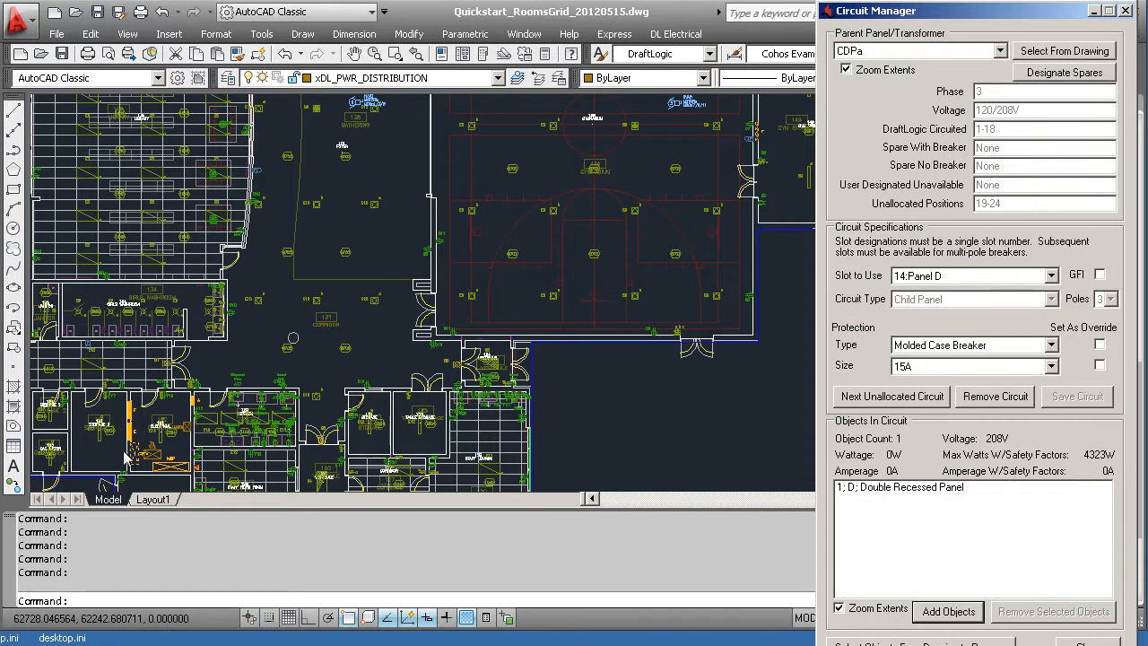
Review the slot 8 circuit feeding Panel G, zooming to the panel and to its parent CDPa.
left_click(846, 69)
left_click(1049, 275)
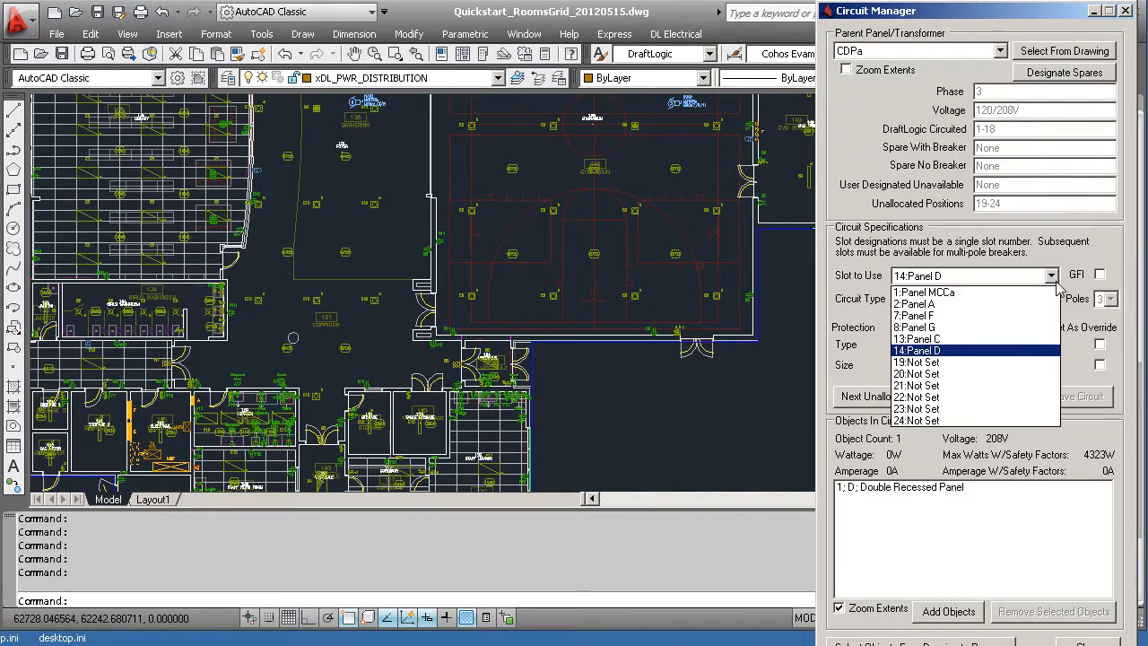
left_click(941, 327)
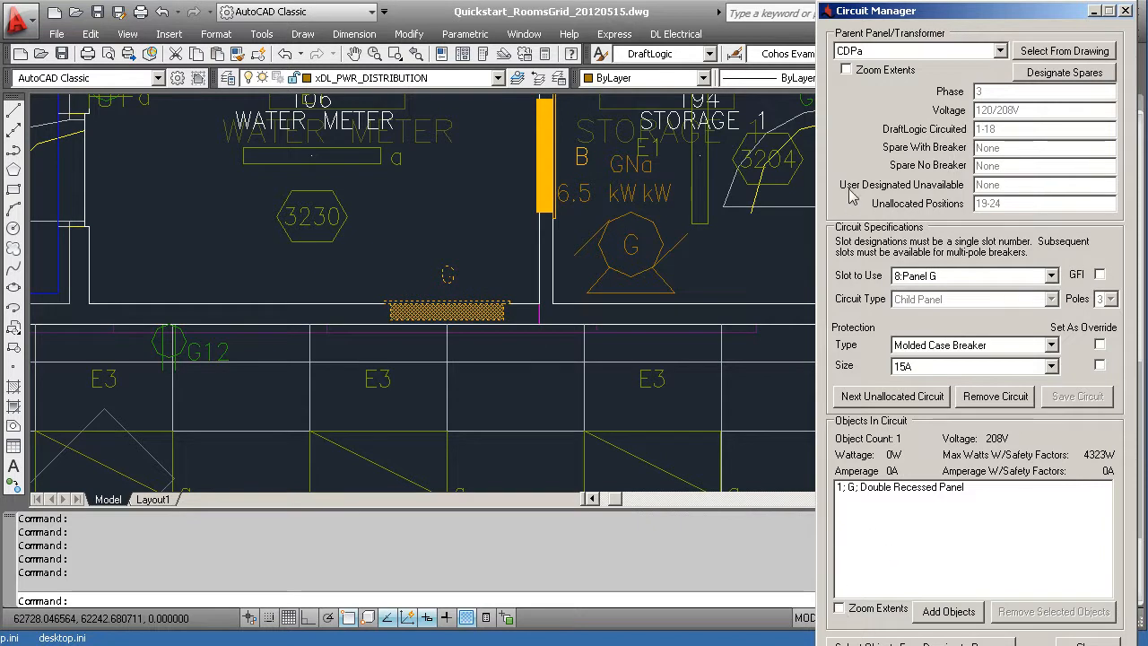
left_click(845, 70)
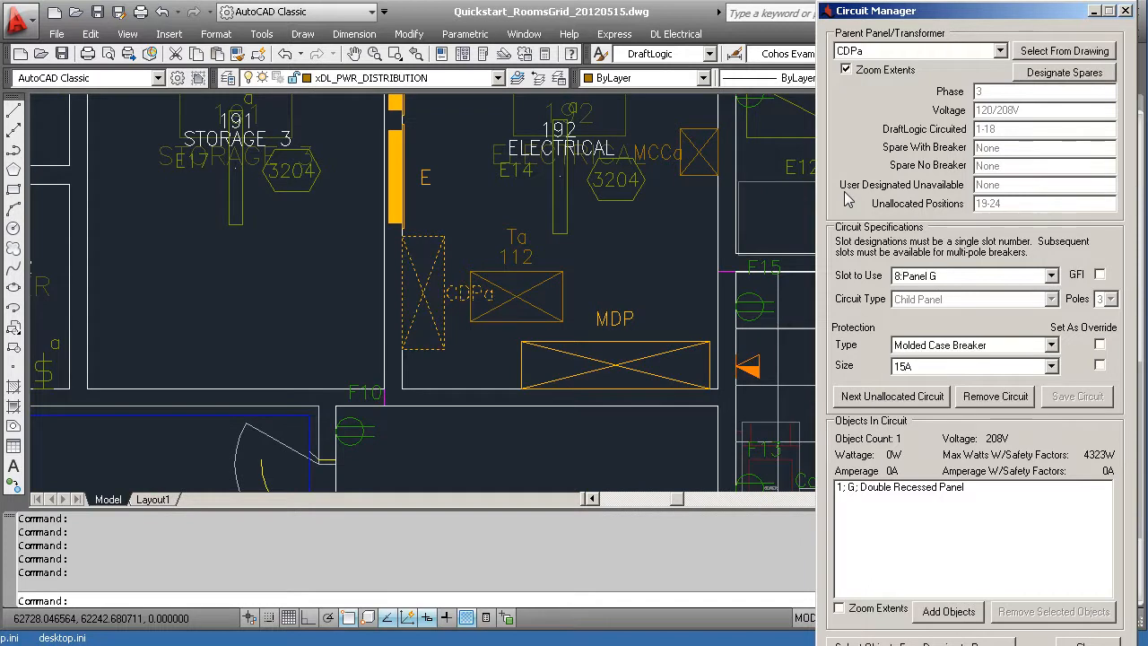
left_click(846, 70)
Inspect the slot 3 lighting circuit of panel E, zoom to its fixtures, and close the Circuit Manager.
left_click(876, 54)
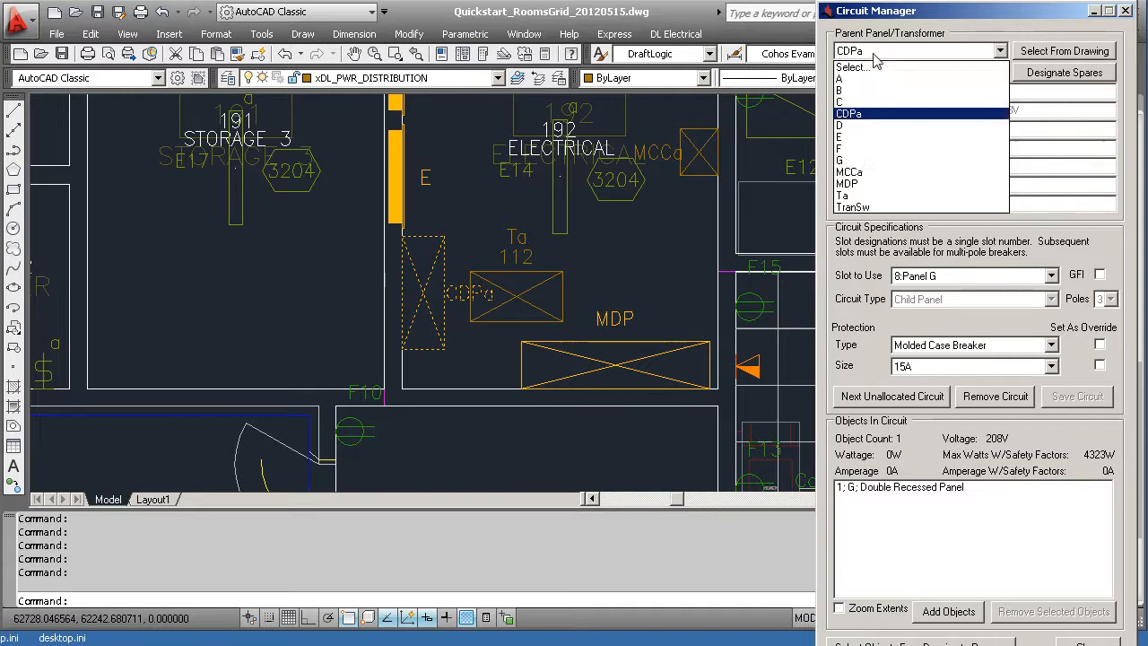
left_click(857, 138)
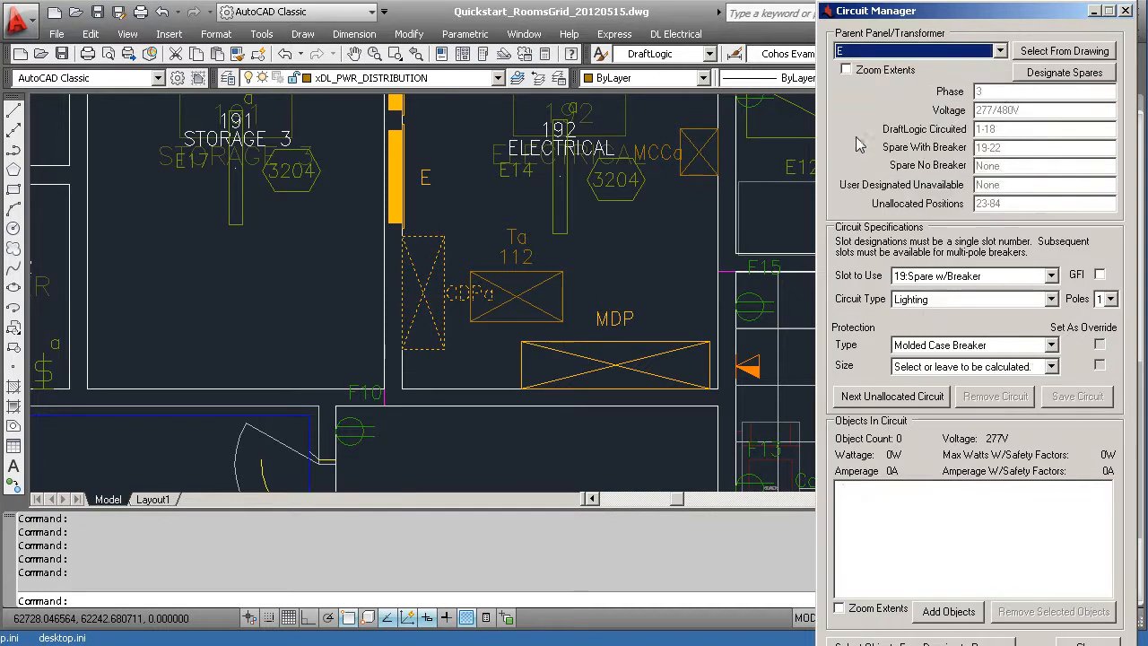
left_click(1051, 277)
left_click(1056, 327)
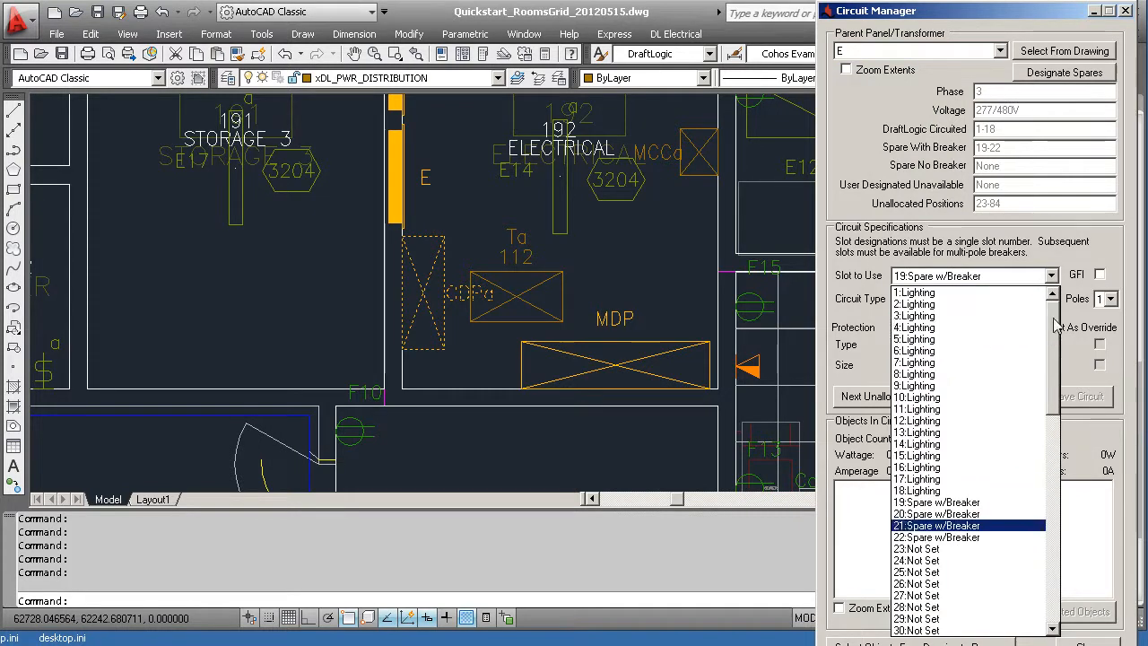
left_click(932, 316)
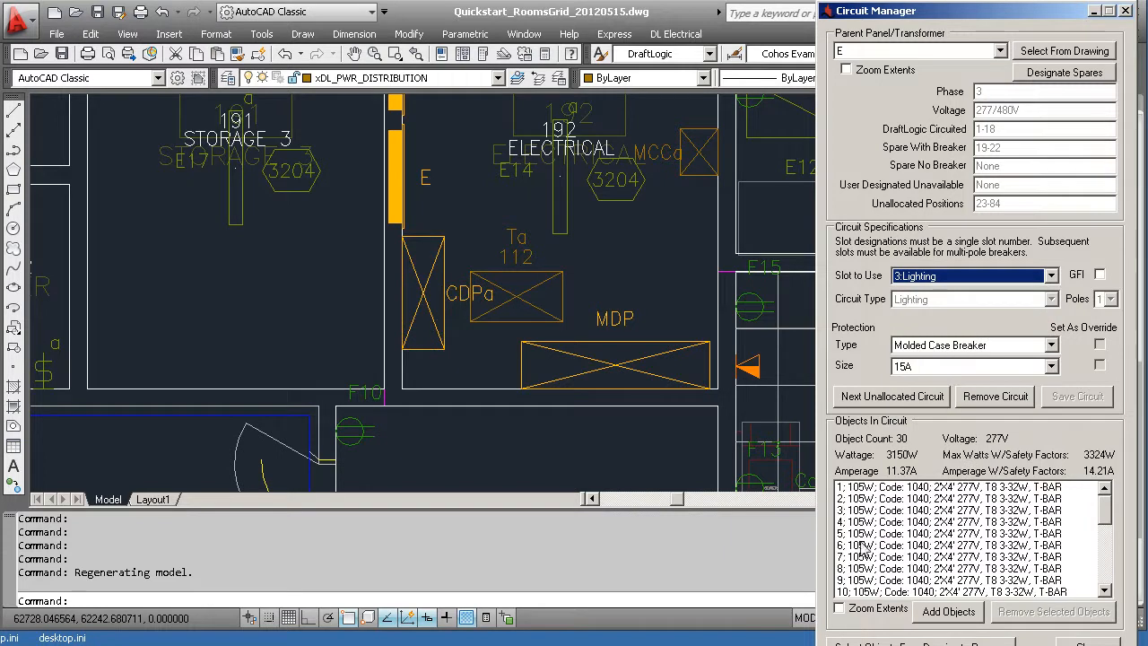
left_click(839, 608)
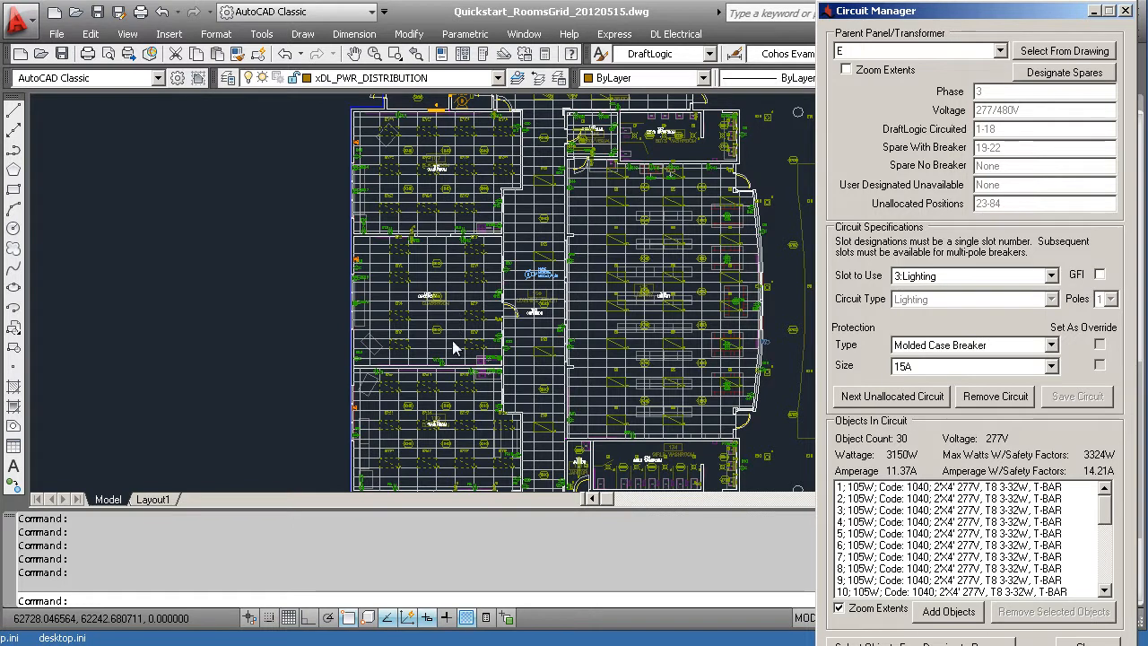
left_click(839, 608)
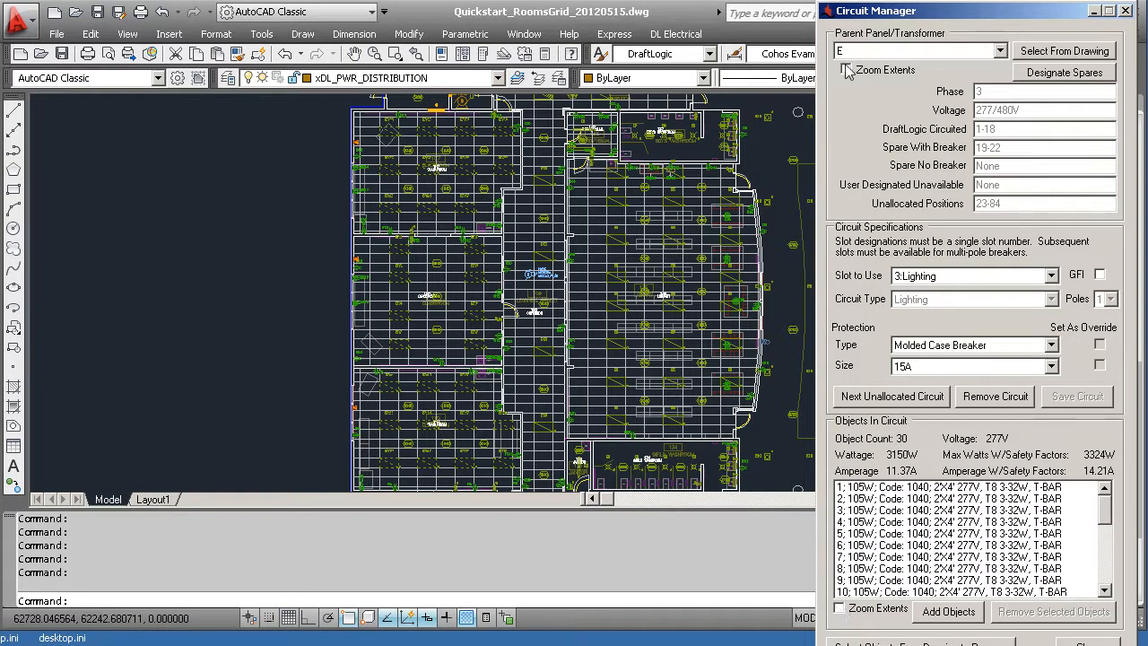
left_click(1083, 642)
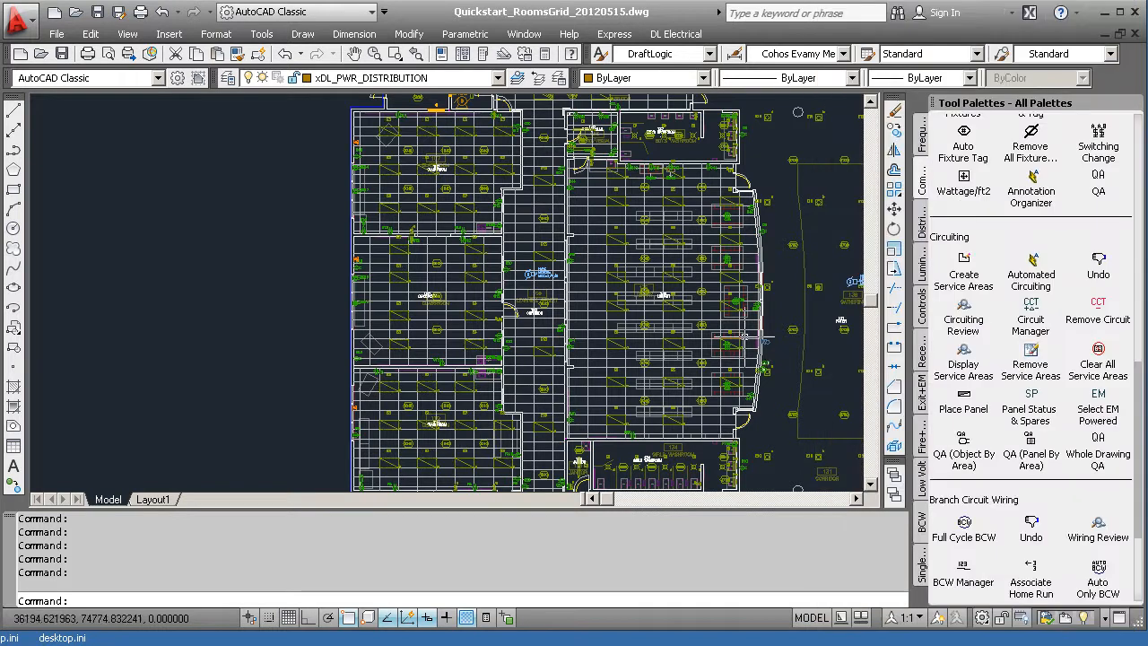
scroll(589, 261, "down", 2)
scroll(589, 260, "down", 1)
middle_click_drag(589, 261, 513, 287)
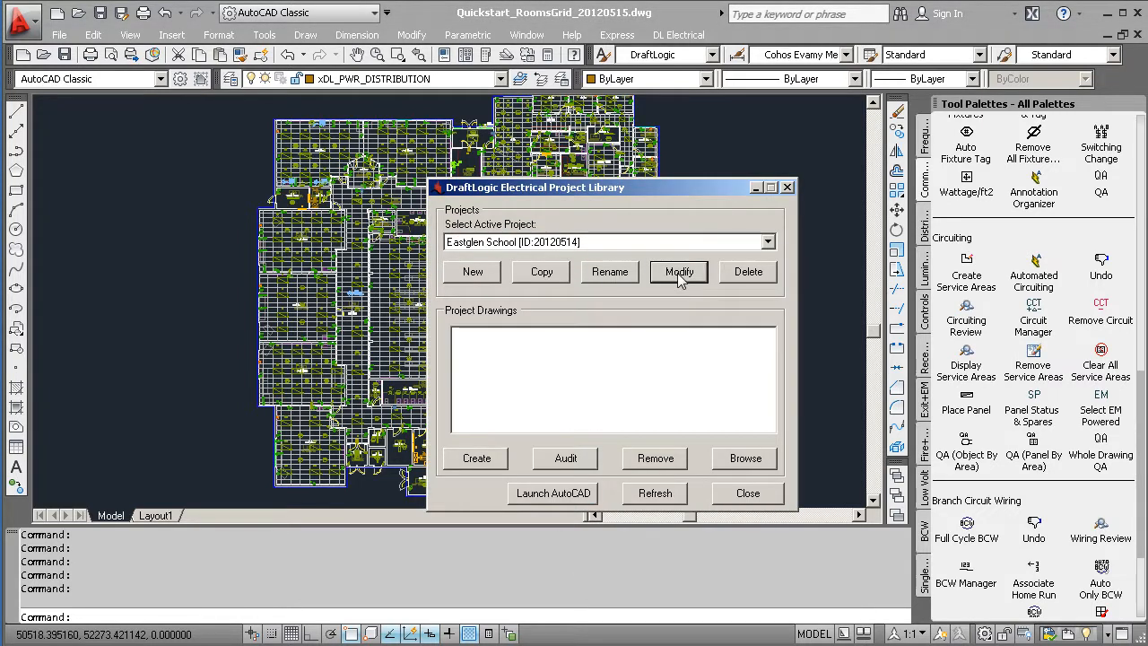
Examine the Branch Circuit Wiring parameters of the Eastglen School project, including home run limits, voltage drop and wiring methods.
left_click(678, 272)
left_click(620, 177)
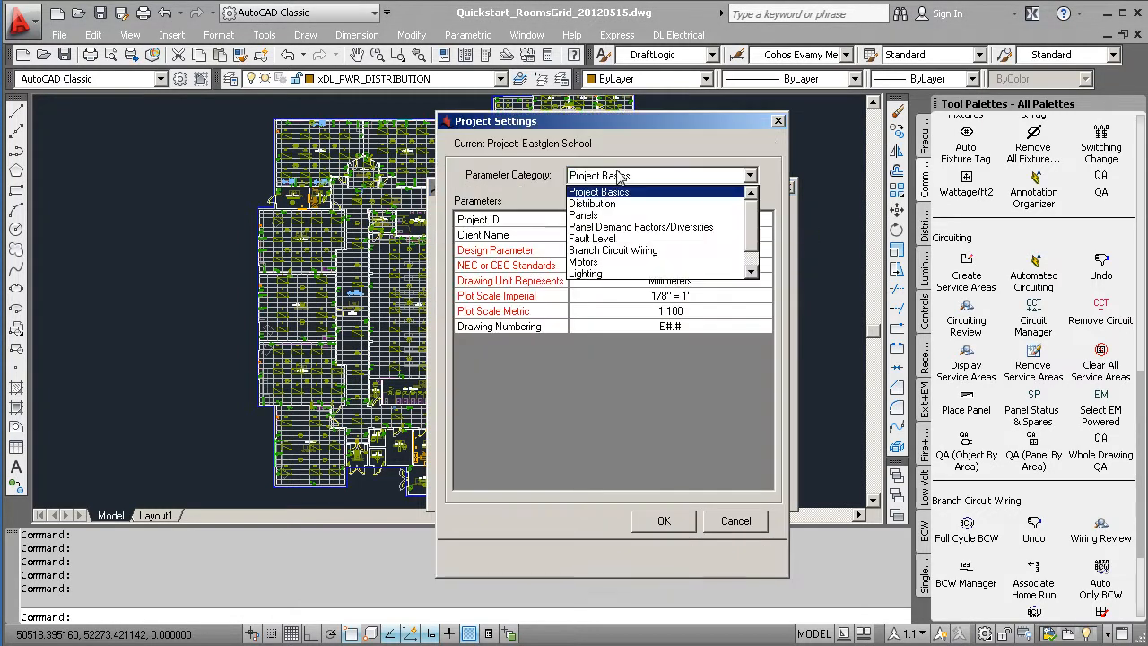
left_click(612, 250)
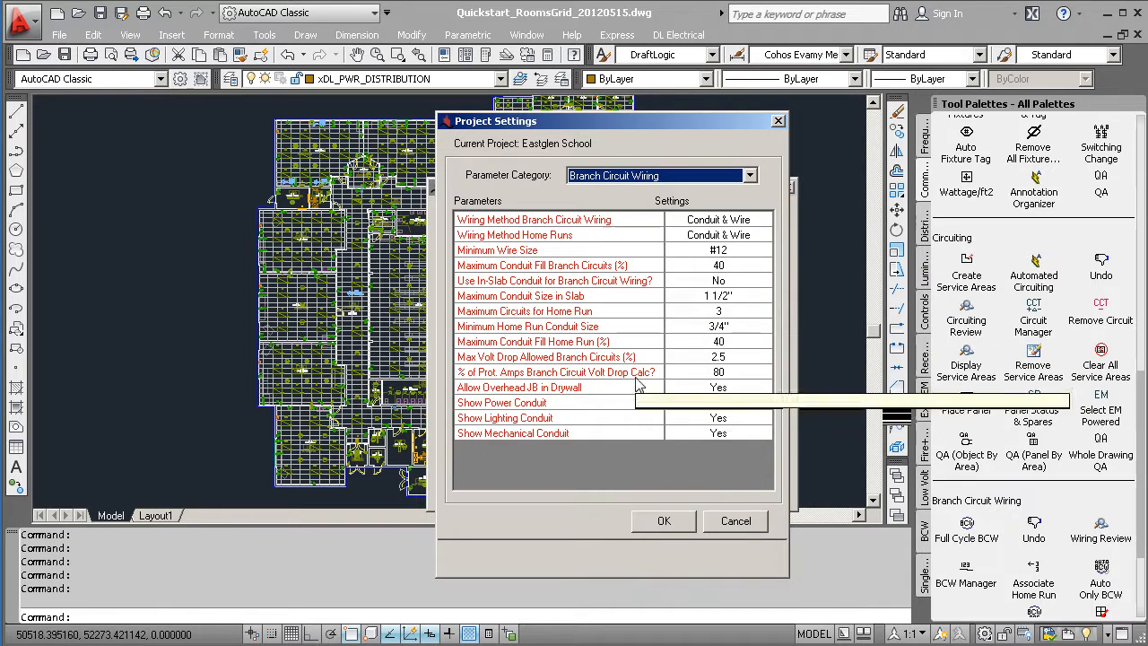
left_click(695, 311)
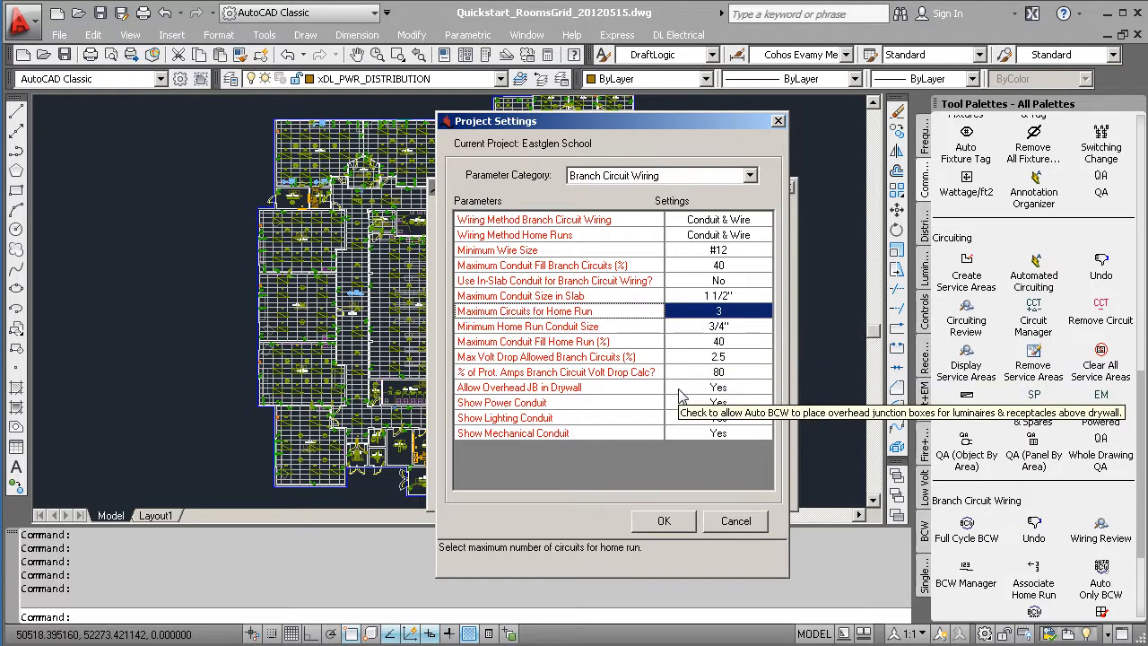
left_click(697, 357)
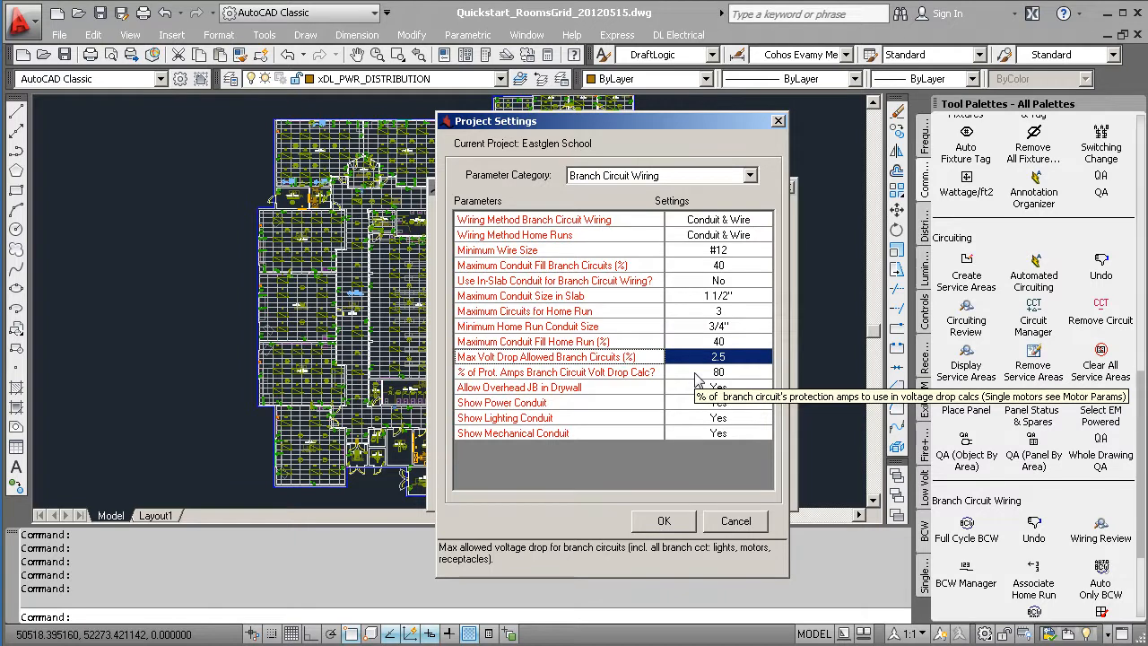
key("Down")
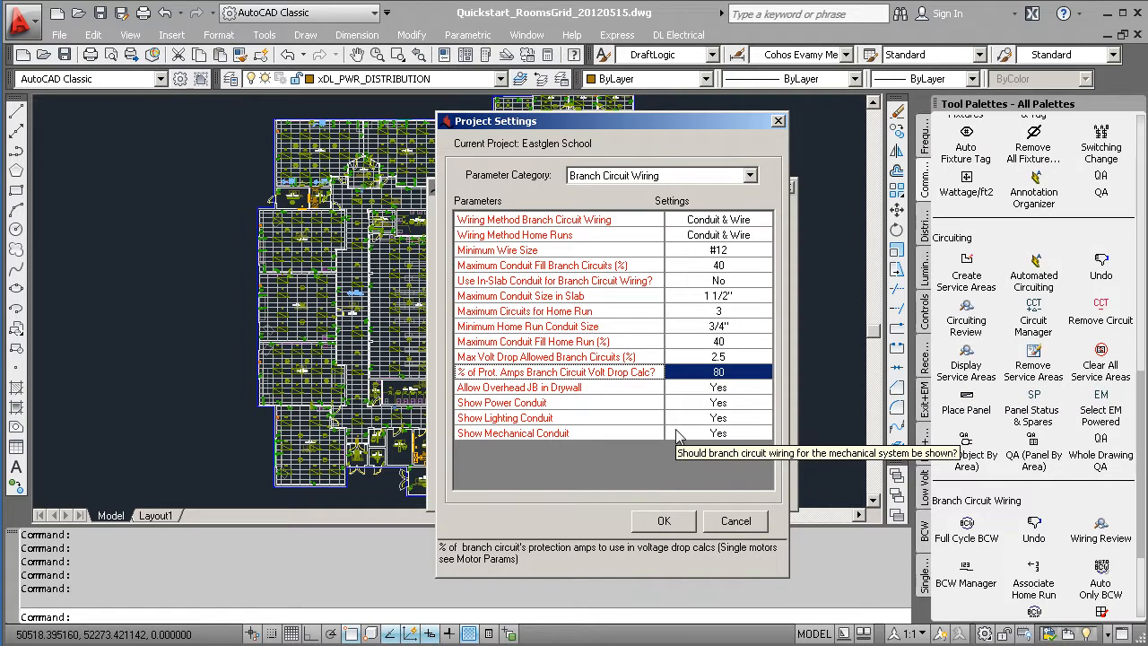
left_click(763, 223)
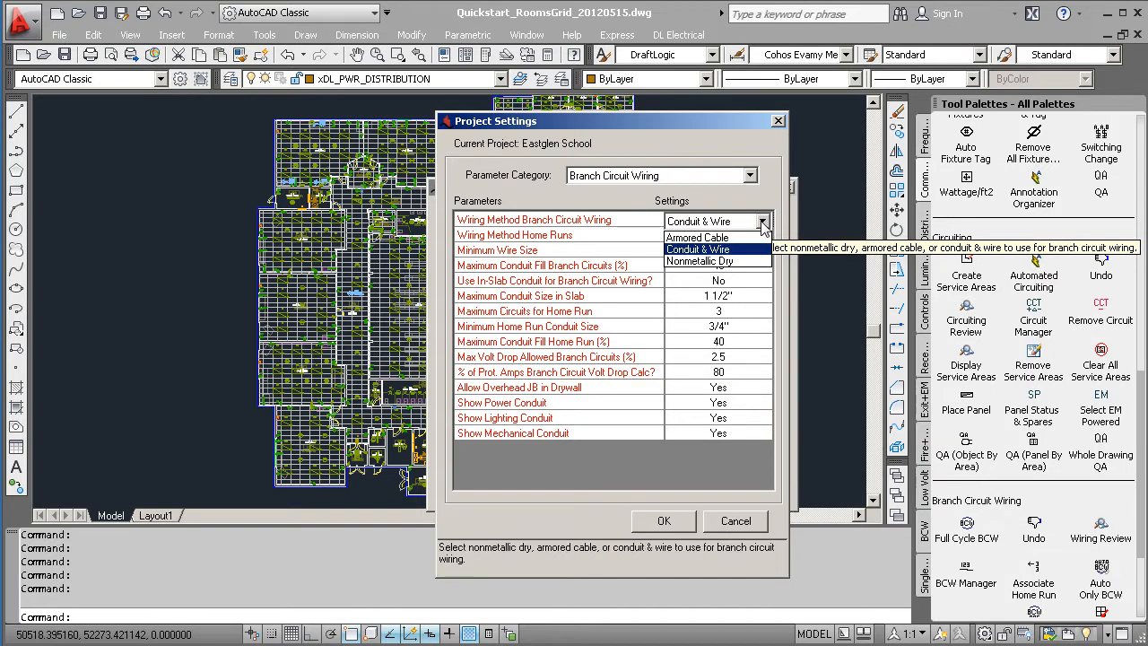
left_click(763, 224)
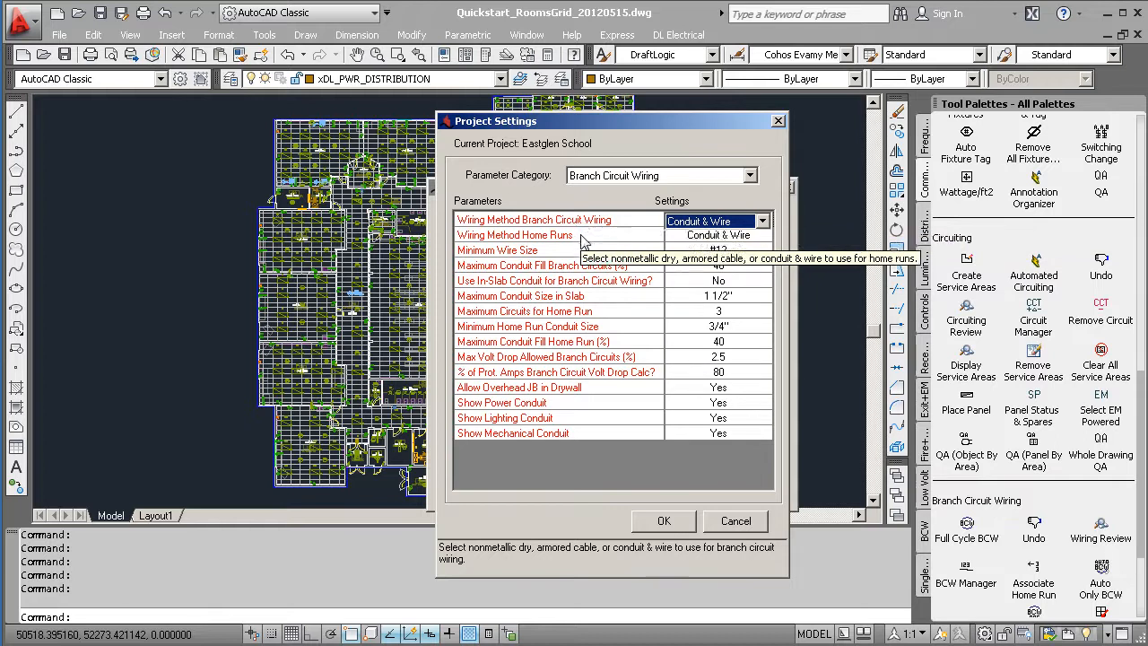
left_click(650, 235)
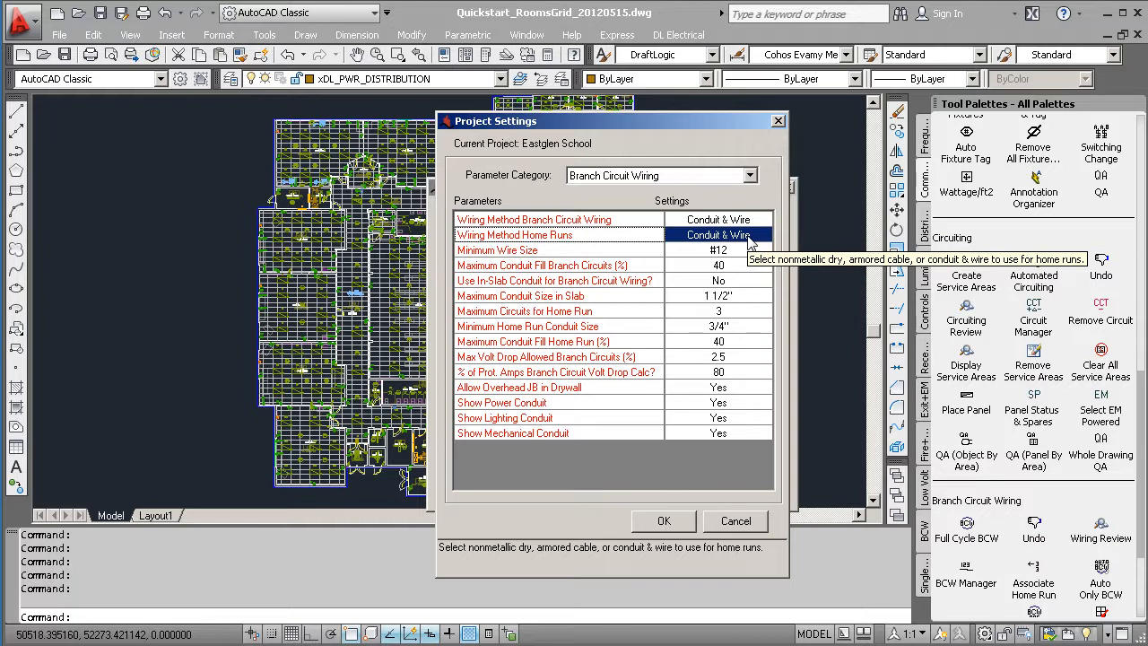
Review the project's Power parameters for receptacles per junction box and search radius, and accept the project settings.
left_click(626, 181)
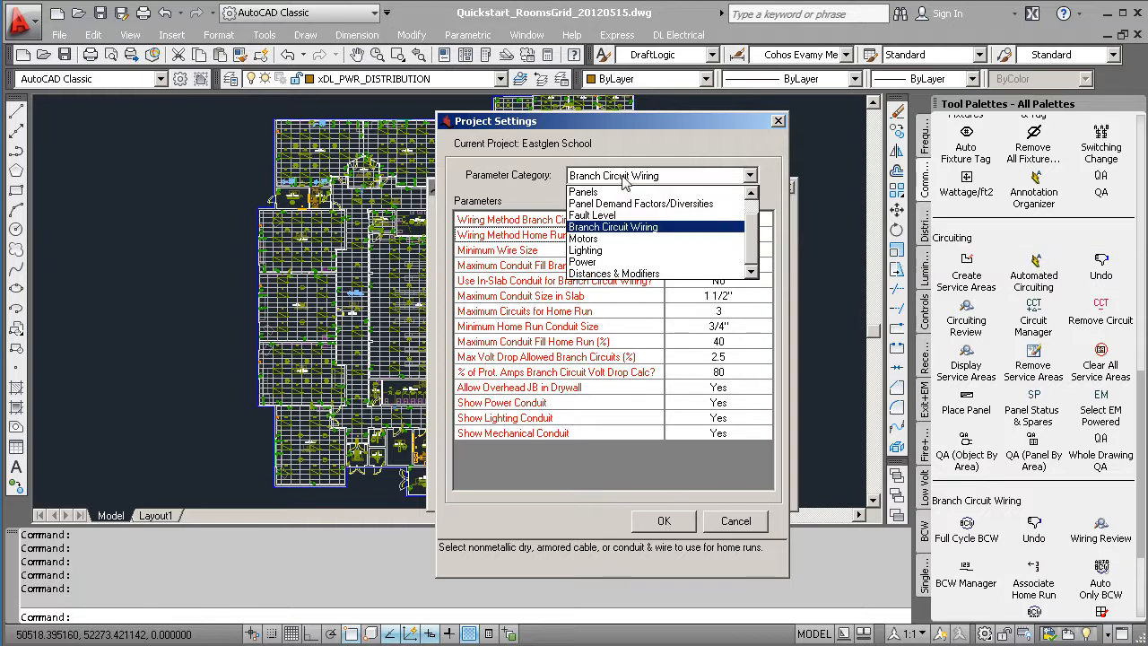
left_click(596, 262)
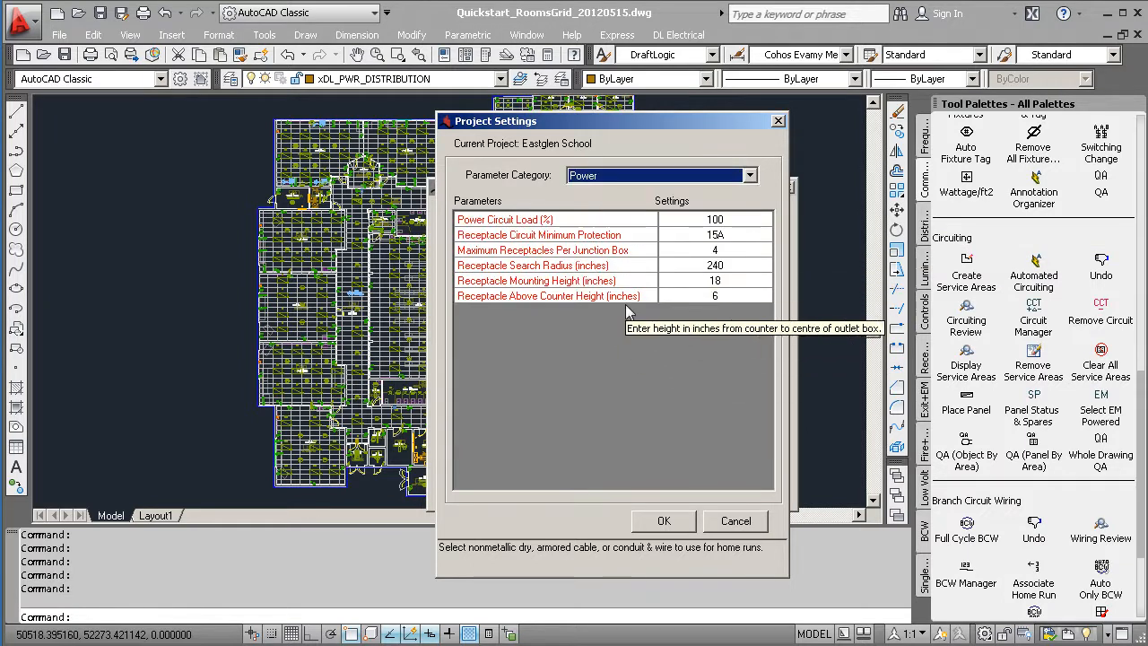
left_click(686, 251)
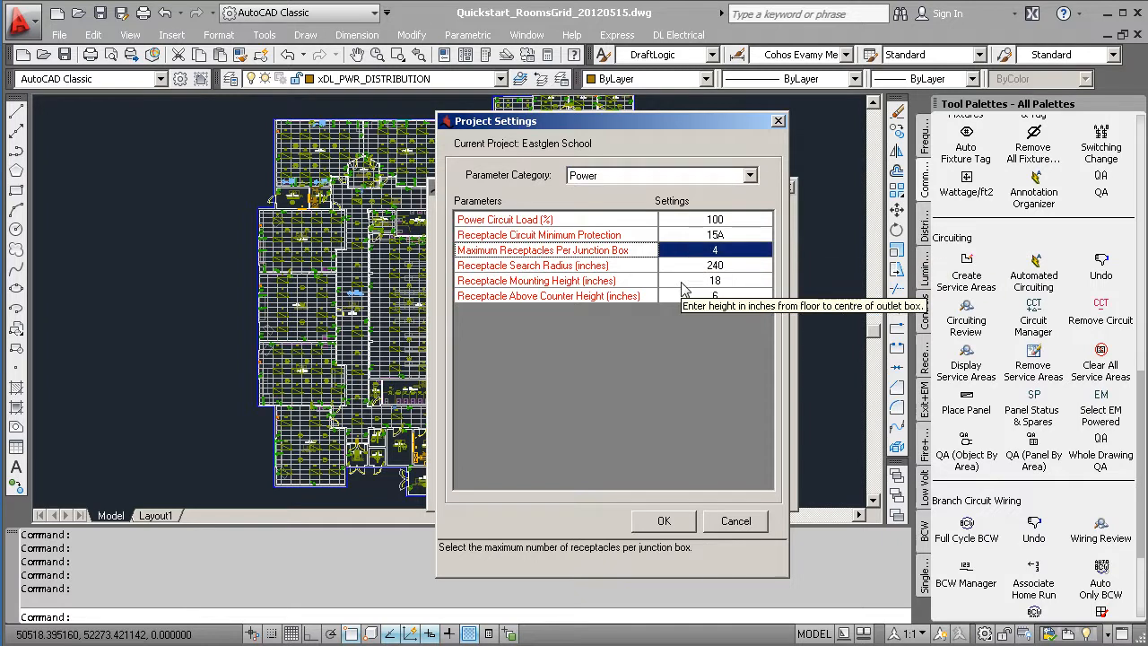
key("Down")
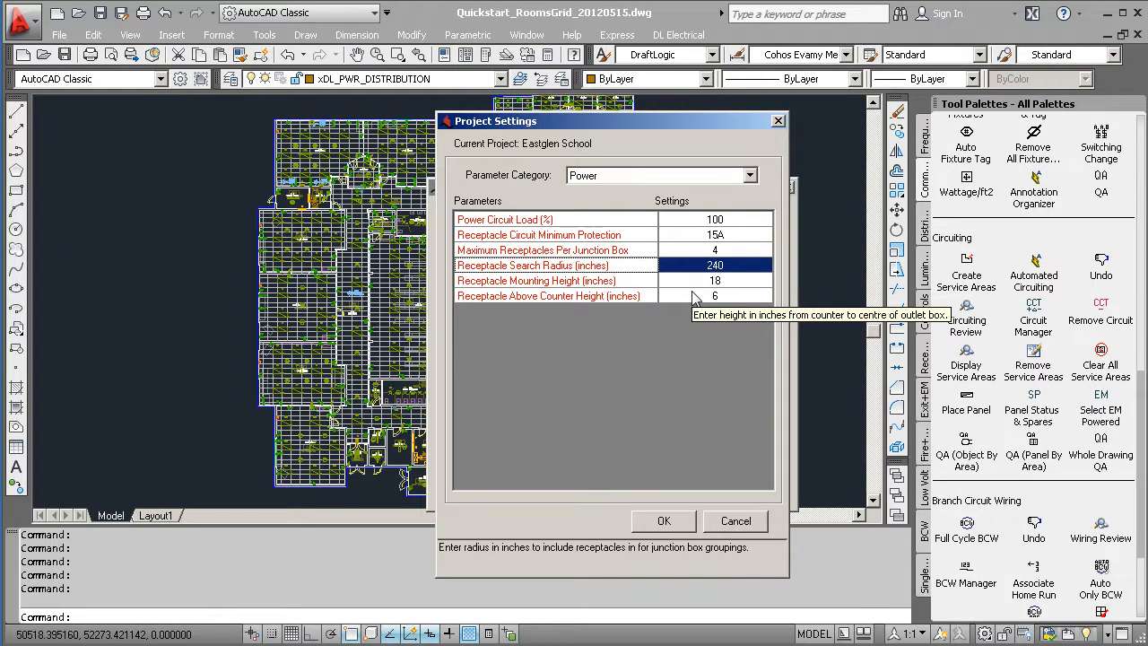
left_click(663, 521)
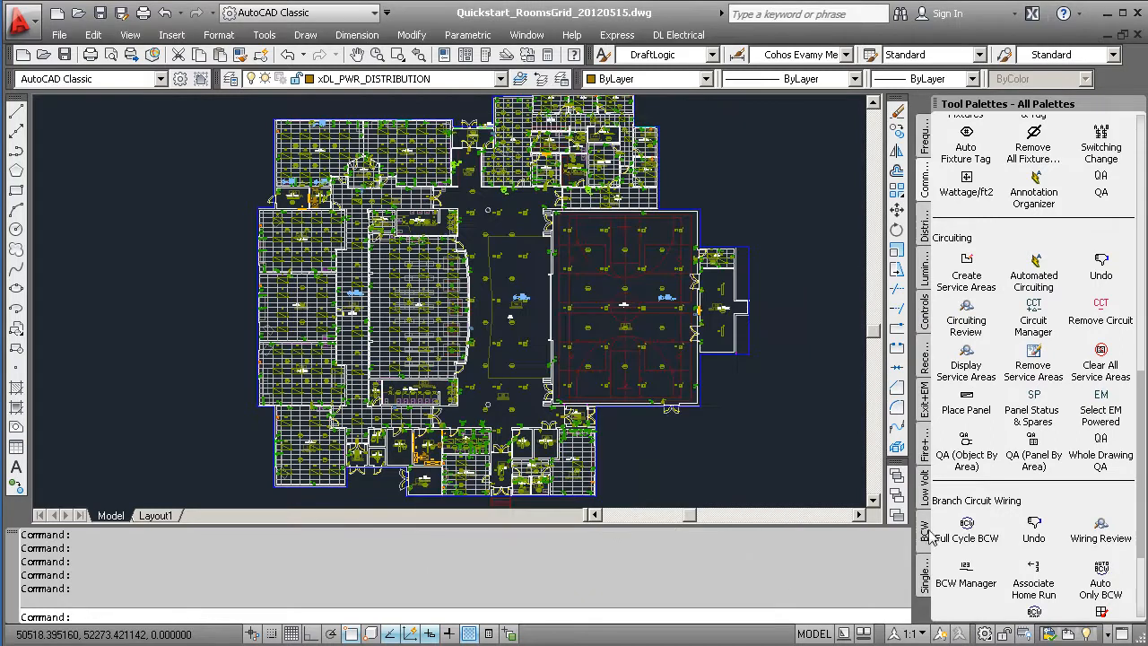
Start the Full Cycle BCW automation and agree to run the Load Calculator.
left_click(925, 533)
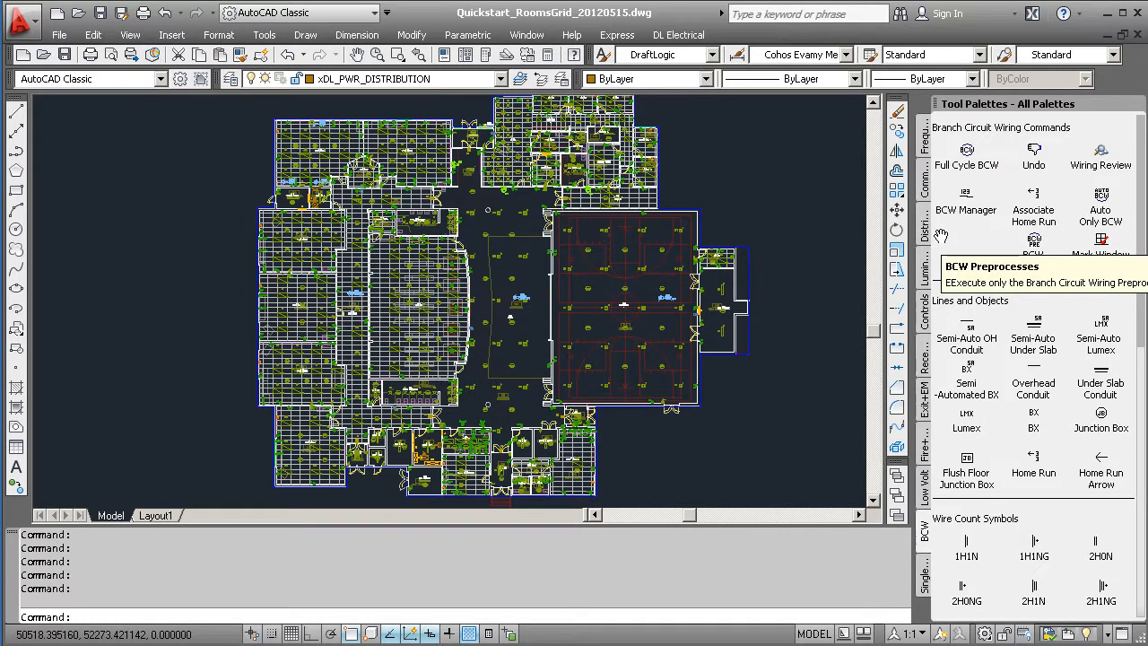
left_click(968, 156)
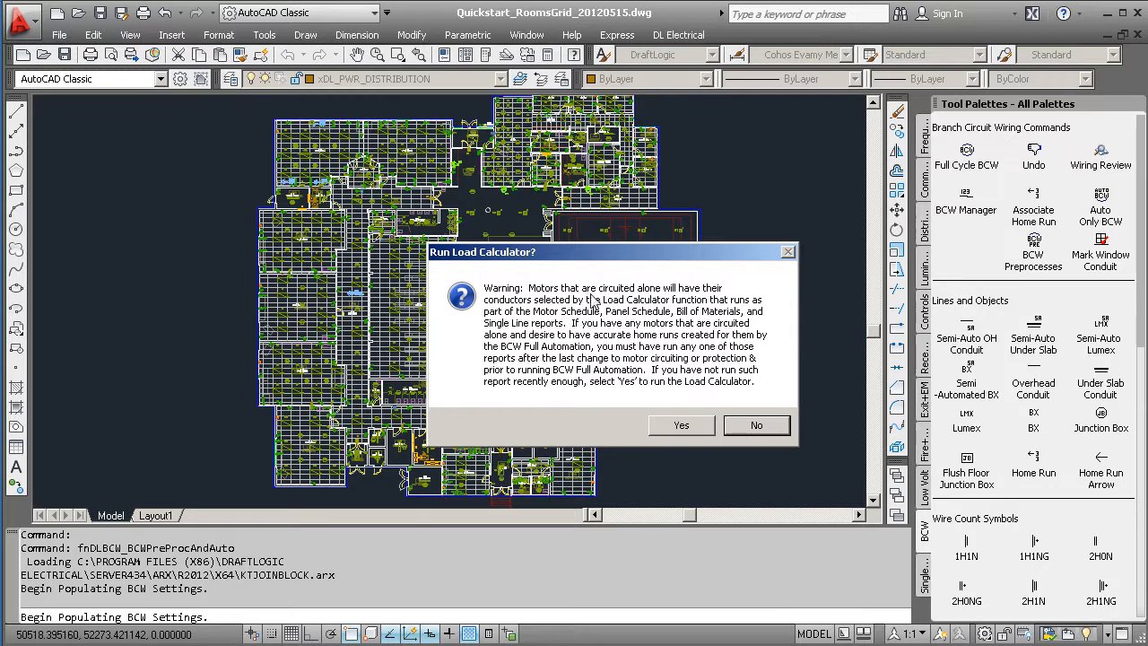
left_click(681, 426)
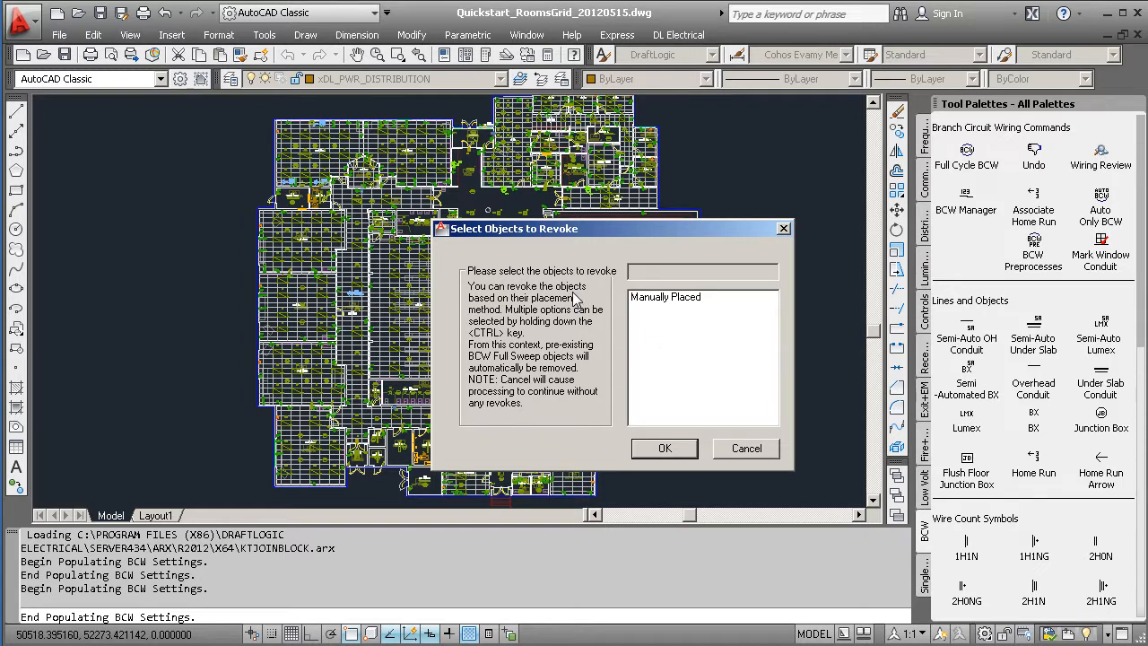
Revoke the Manually Placed branch circuit wiring data for all objects in the drawing.
left_click(650, 303)
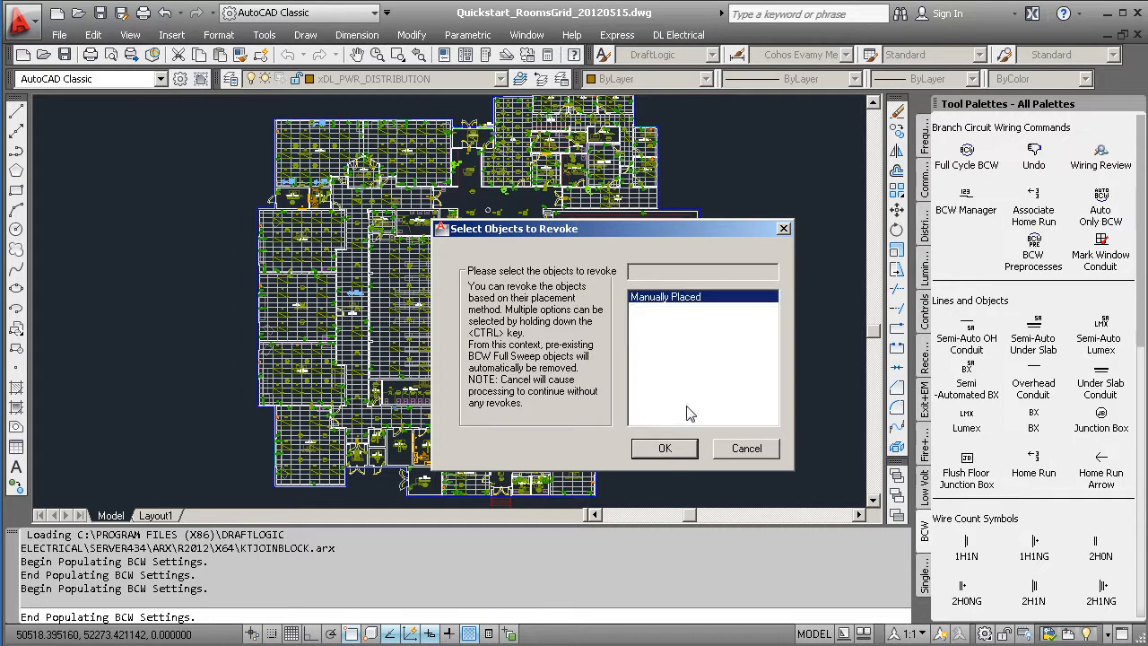
left_click(664, 447)
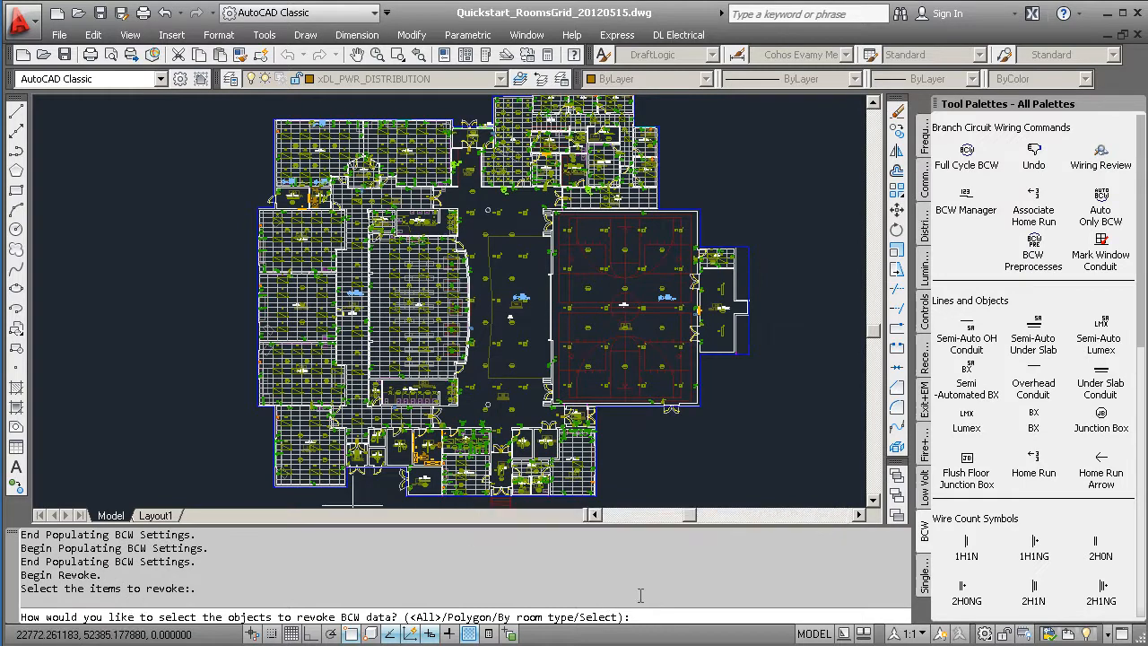
key("Return")
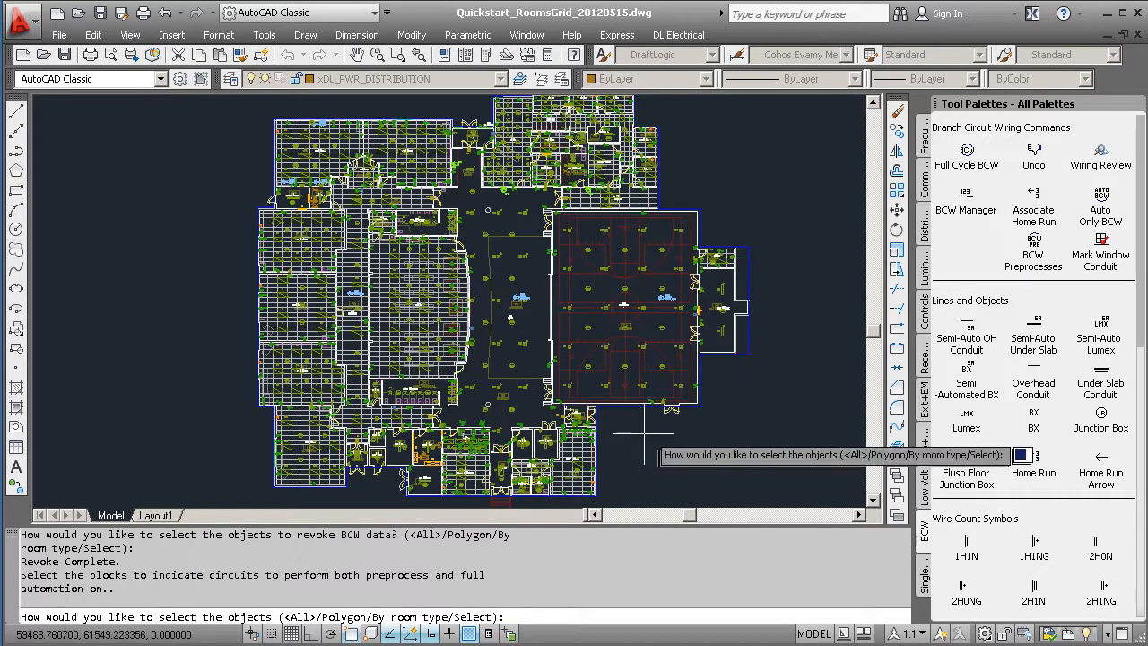
Run the branch circuit wiring preprocess and full automation on all objects, and inspect the home runs in the foyer and gym.
key("Return")
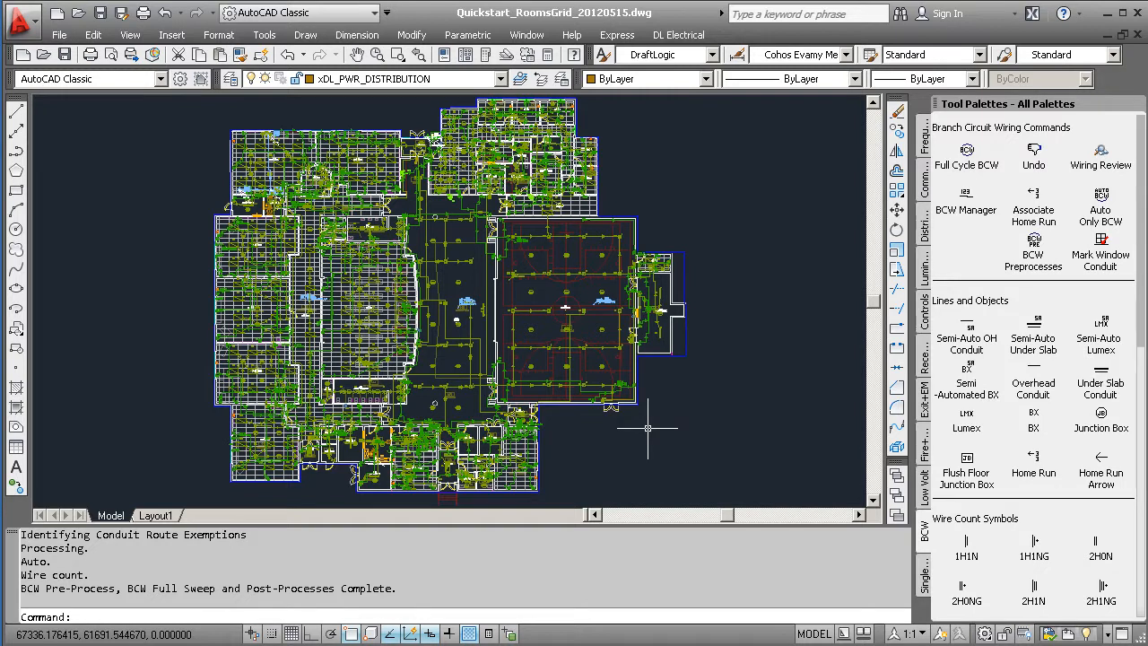
scroll(453, 300, "up", 4)
scroll(453, 301, "up", 9)
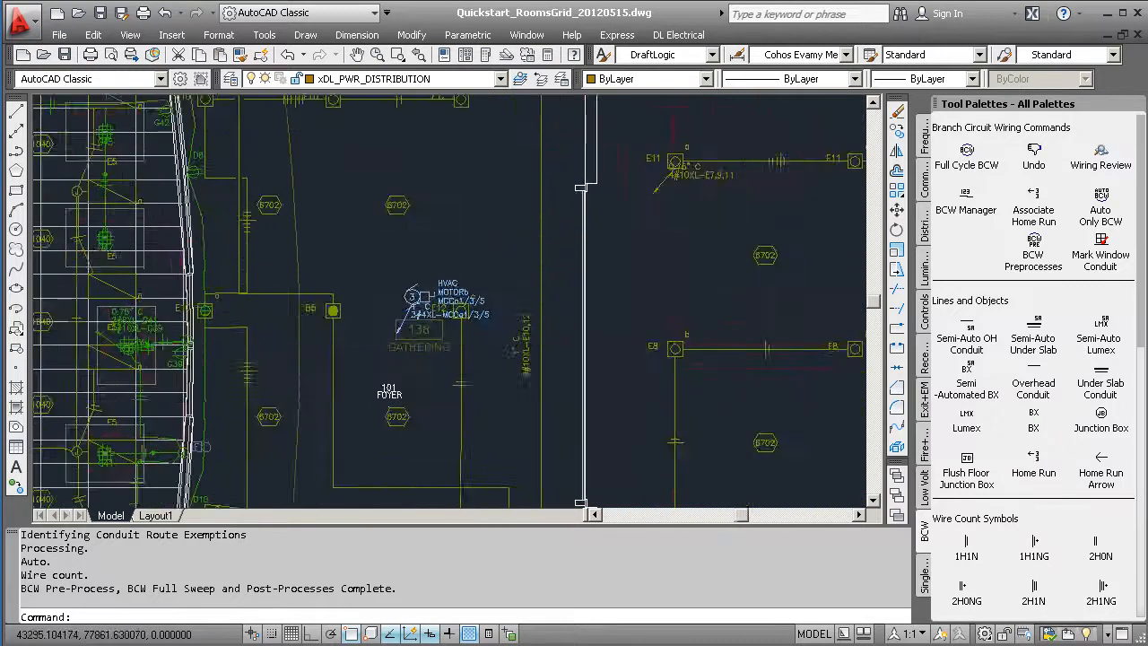
scroll(408, 345, "up", 4)
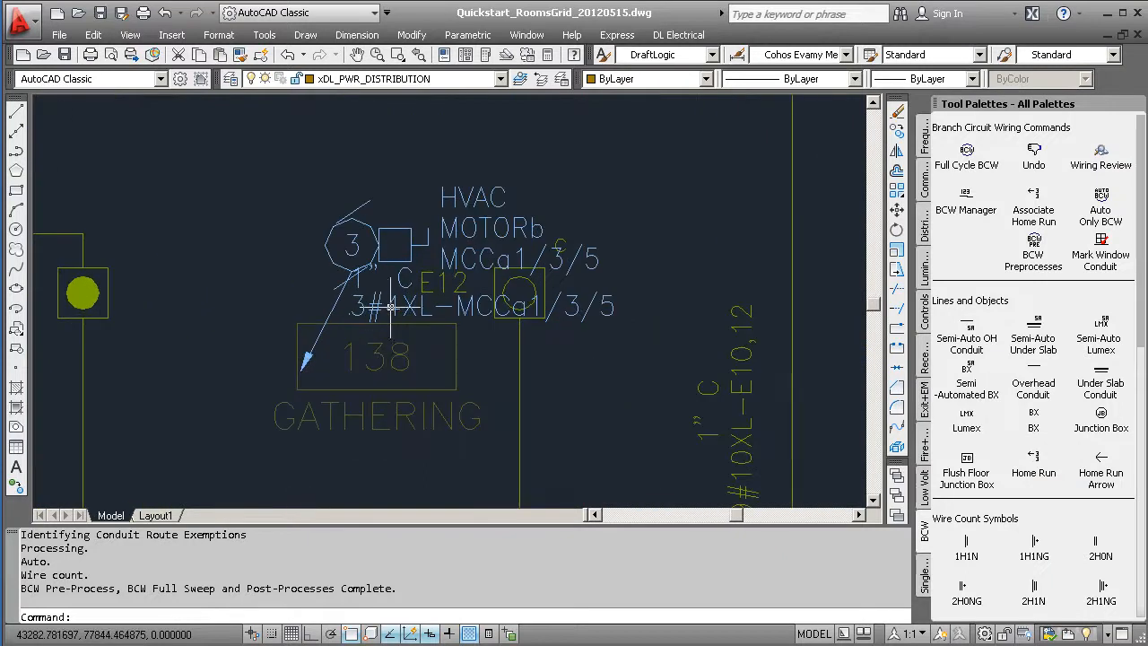
key("Escape")
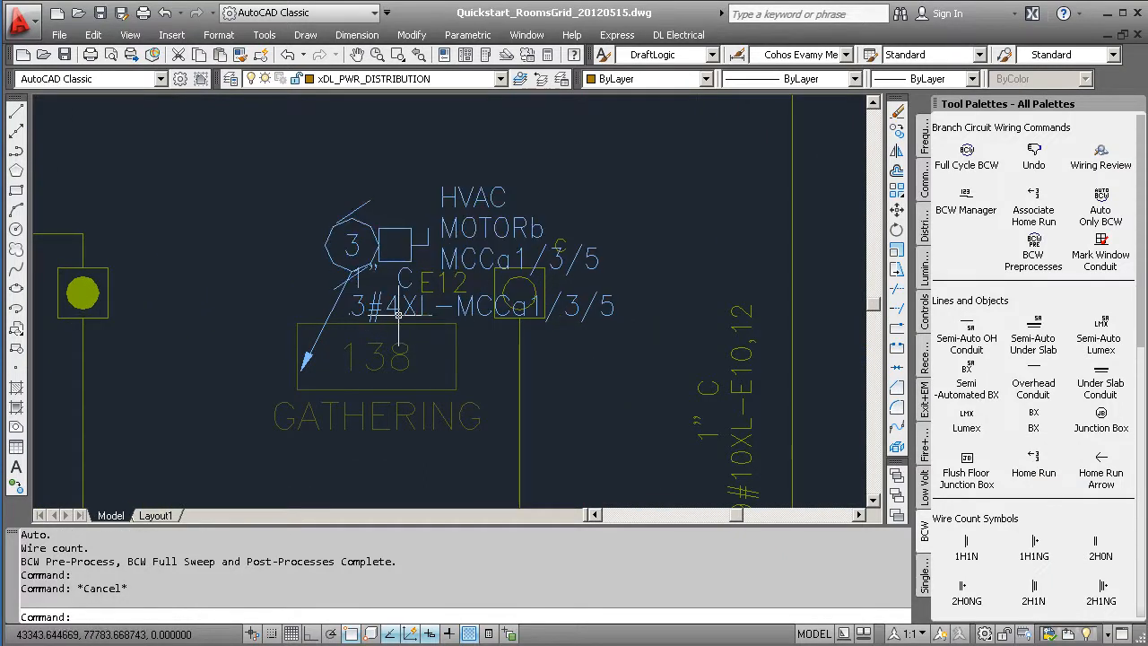
scroll(415, 321, "down", 6)
scroll(610, 221, "up", 5)
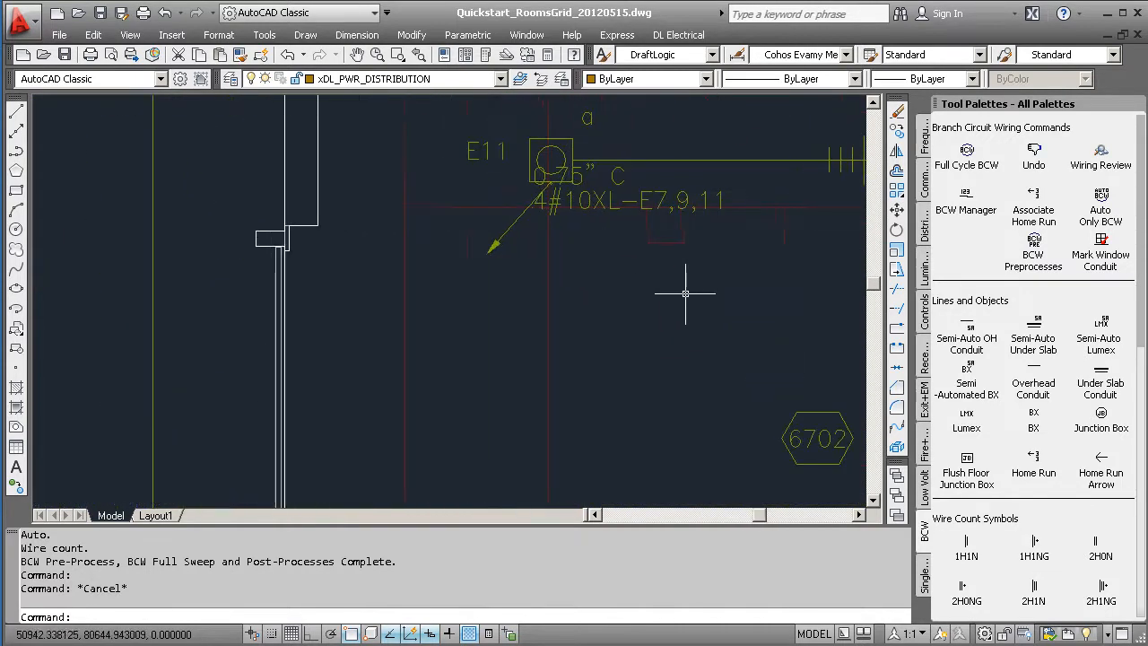
scroll(683, 293, "down", 7)
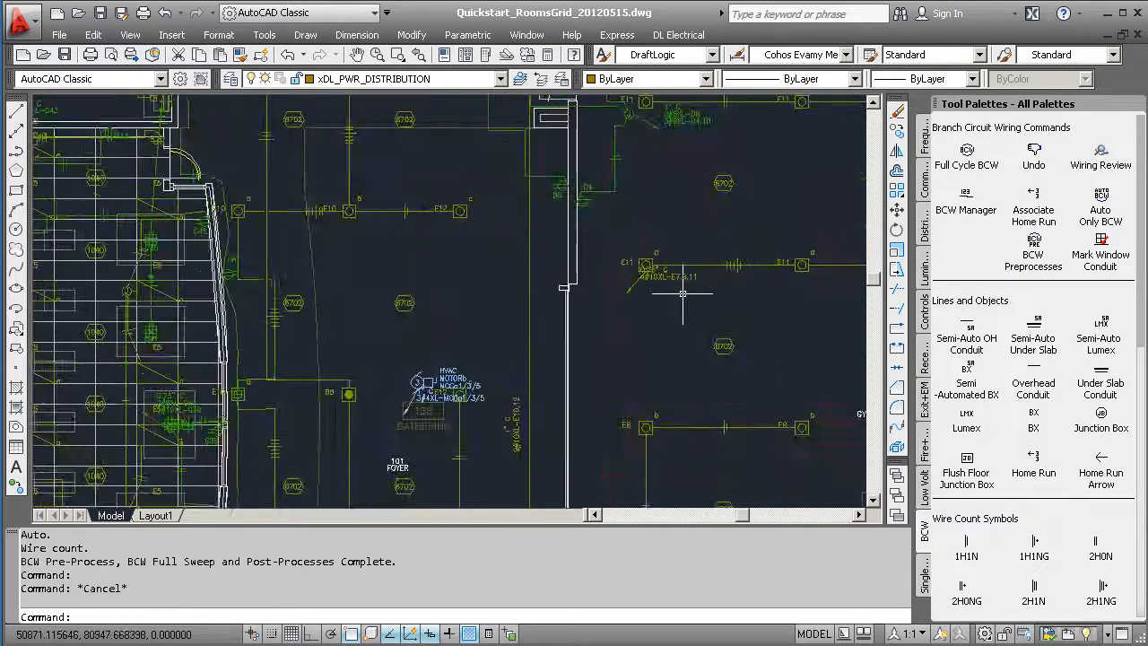
Isolate the Power layers in the drawing.
left_click(925, 144)
left_click(964, 328)
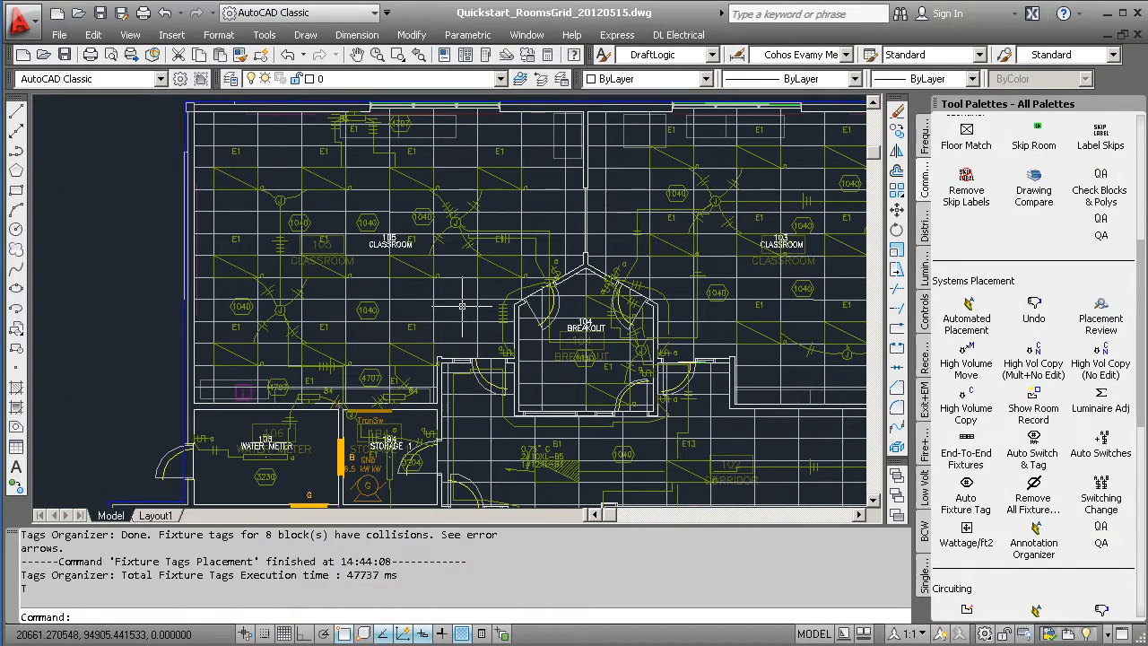
left_click(925, 148)
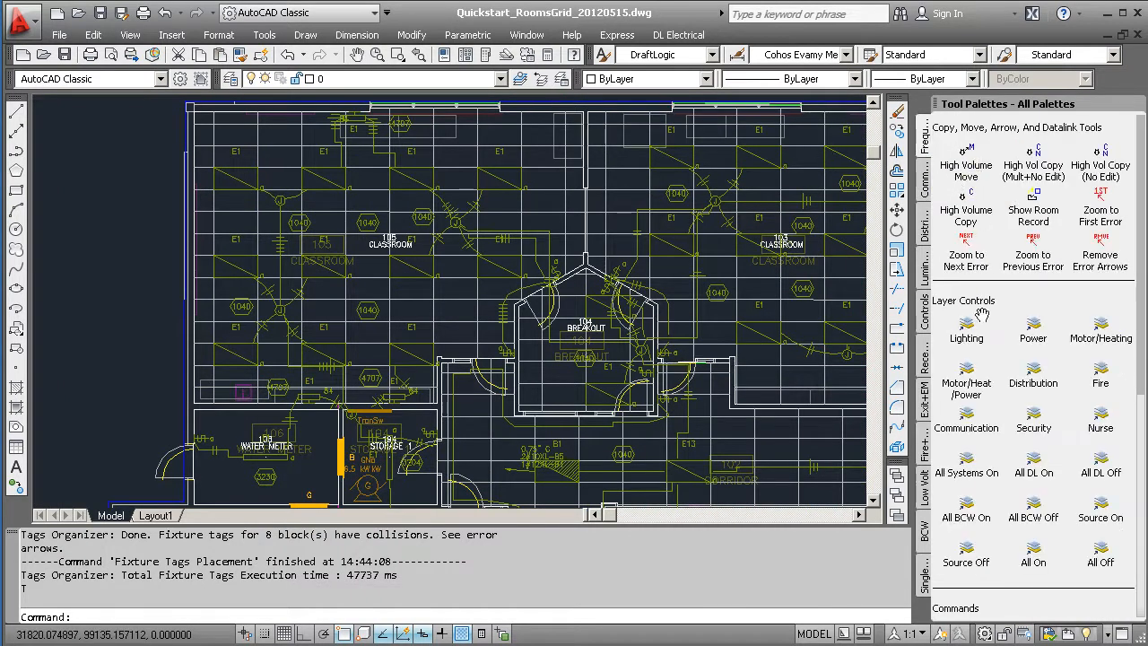
left_click(1033, 328)
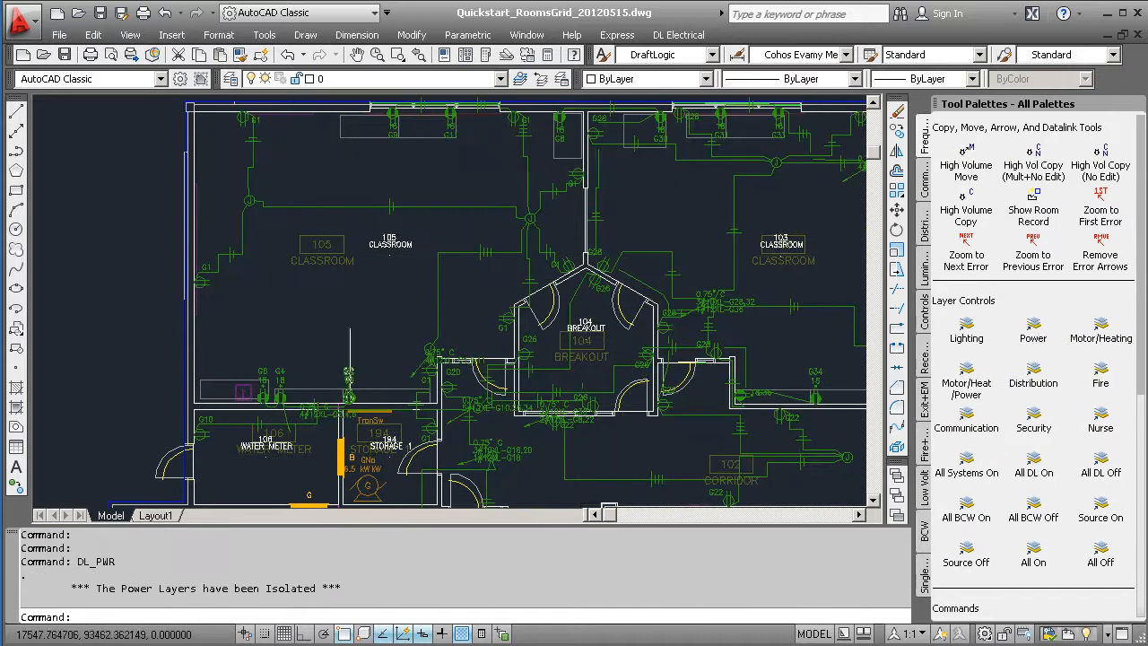
Erase the conduits and wire count marks linking Classroom 105's corner-side junction box to the two nearby G1 receptacles.
scroll(296, 256, "up", 2)
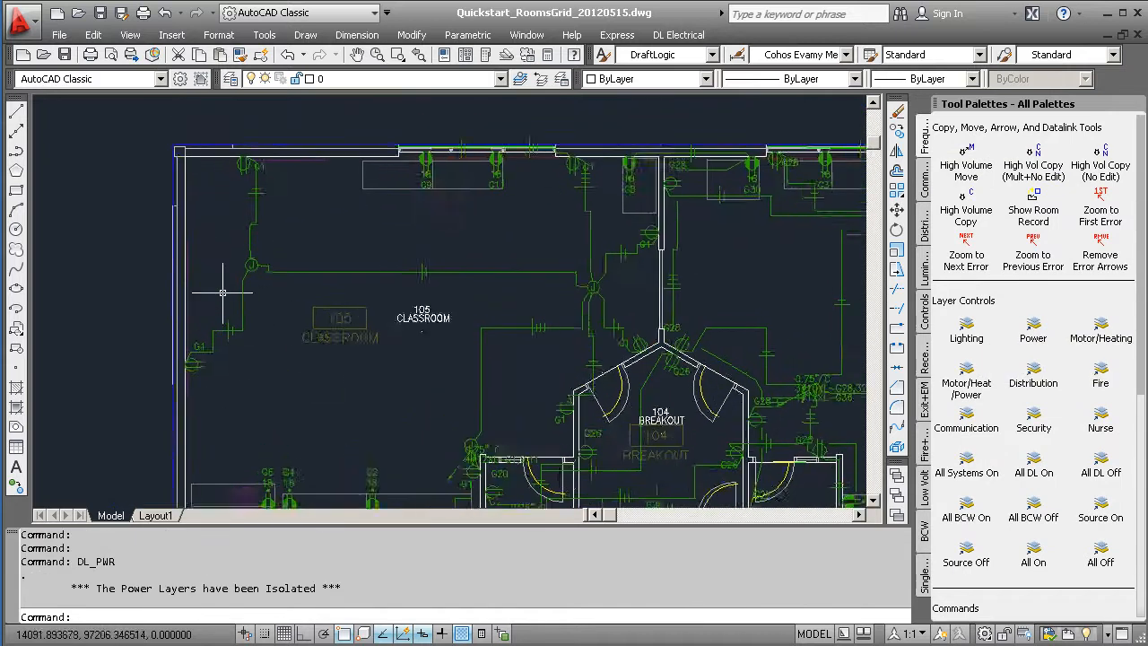
scroll(222, 292, "up", 1)
scroll(229, 296, "up", 1)
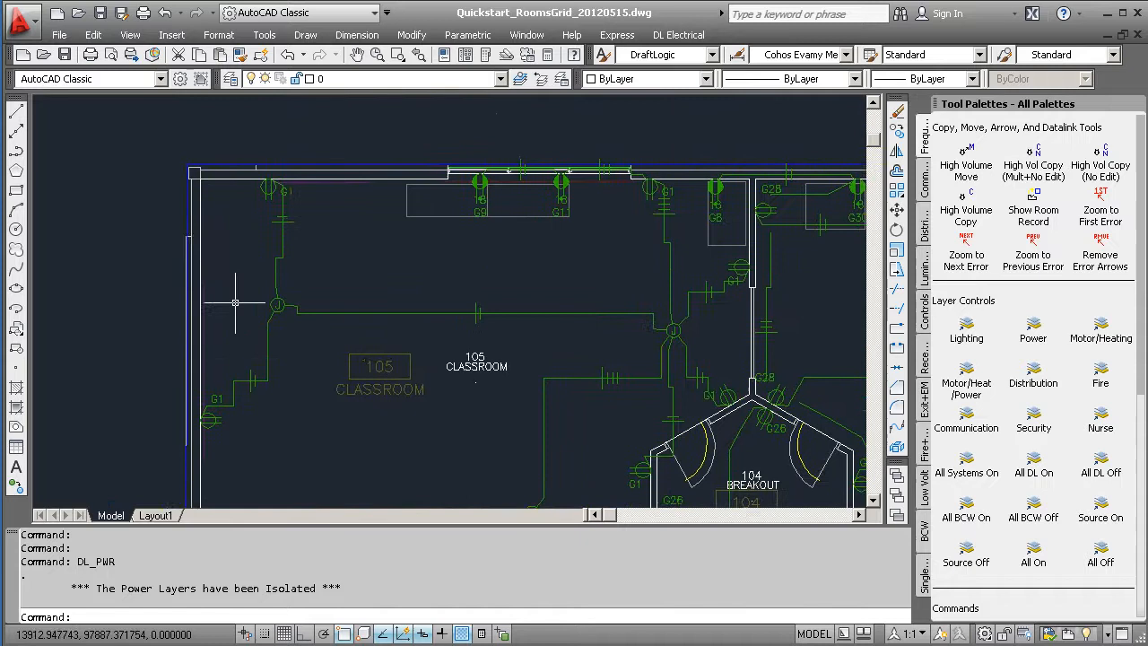
left_click(269, 390)
left_click(245, 356)
left_click(316, 266)
left_click(253, 224)
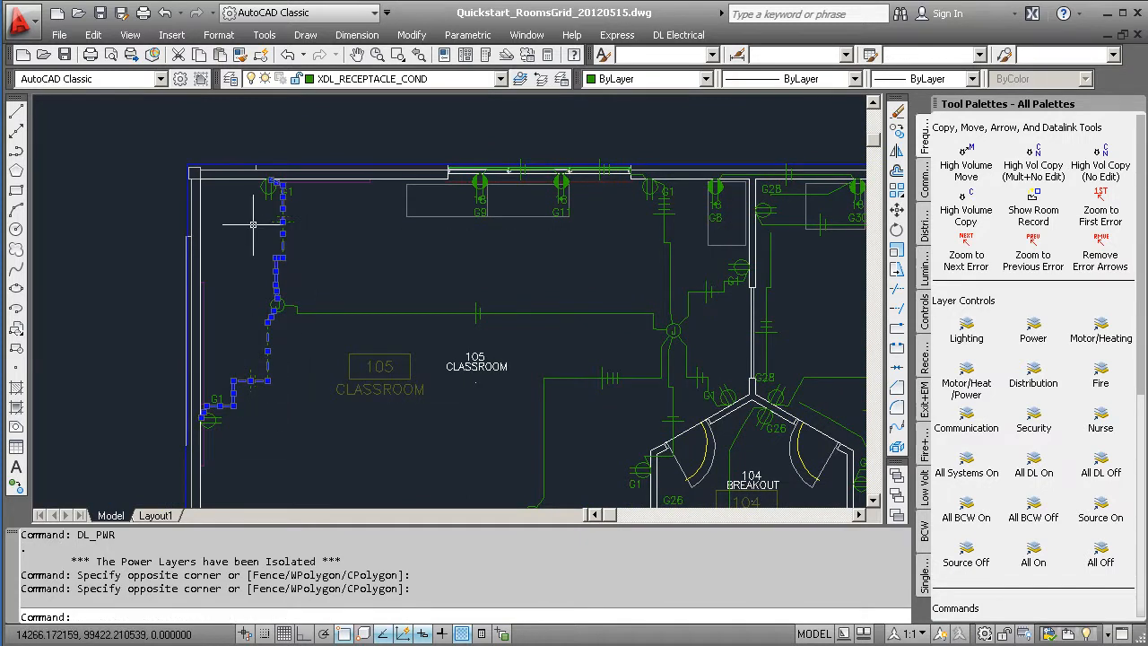
key("Delete")
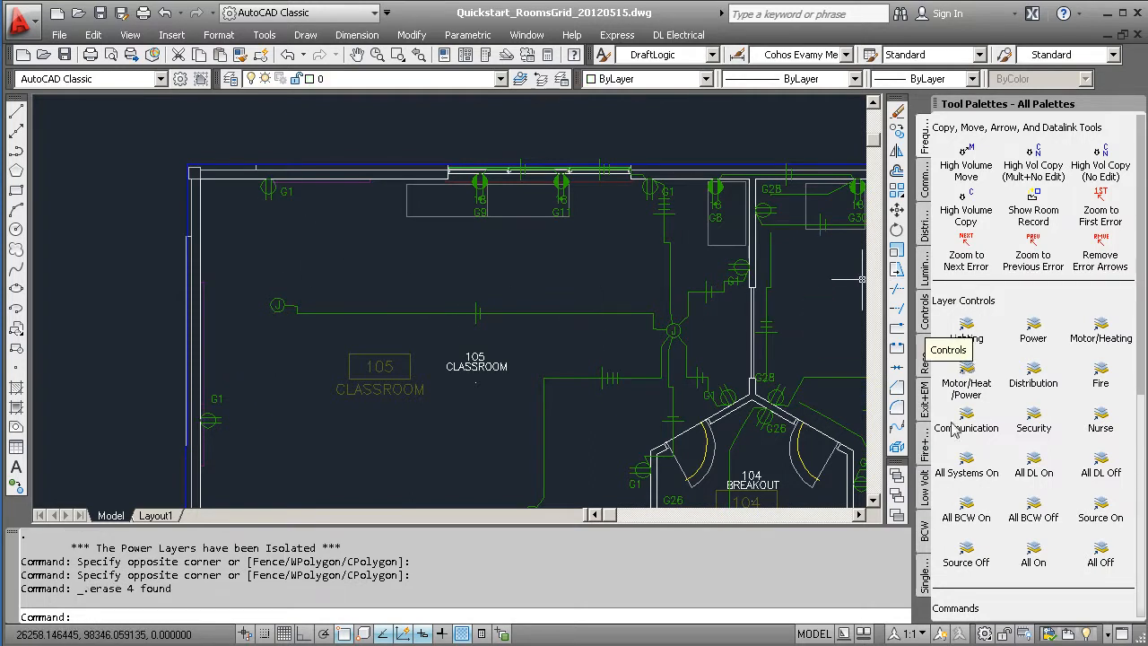
Examine the conduit between the two junction boxes in Classroom 105 and clear the selection.
left_click(925, 534)
left_click(378, 313)
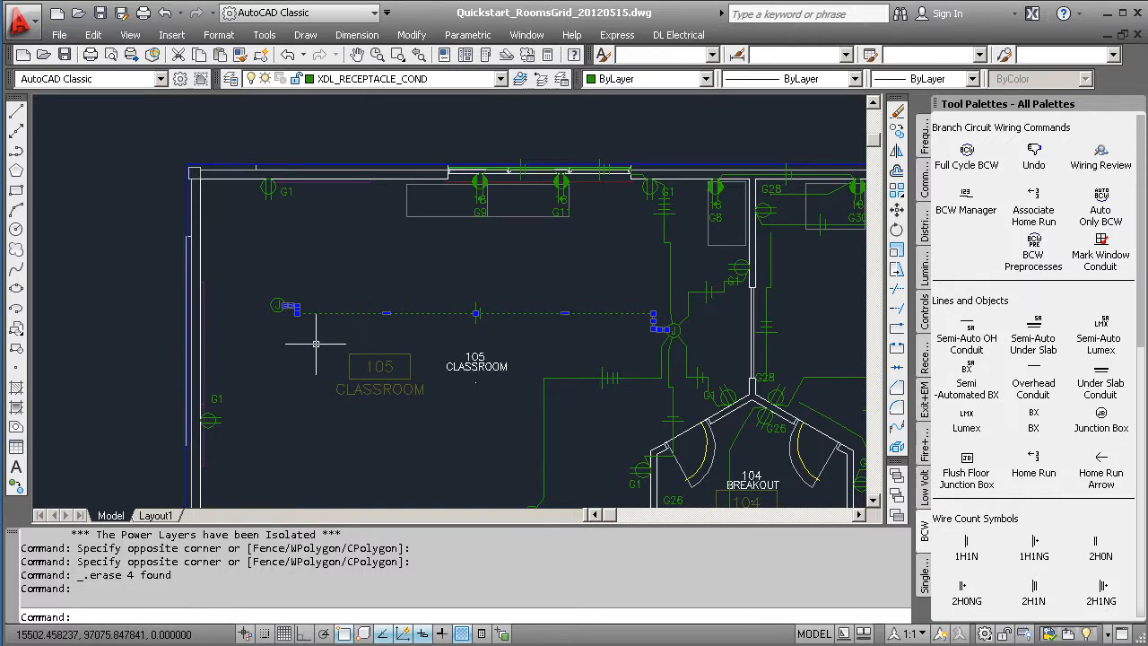
key("Escape")
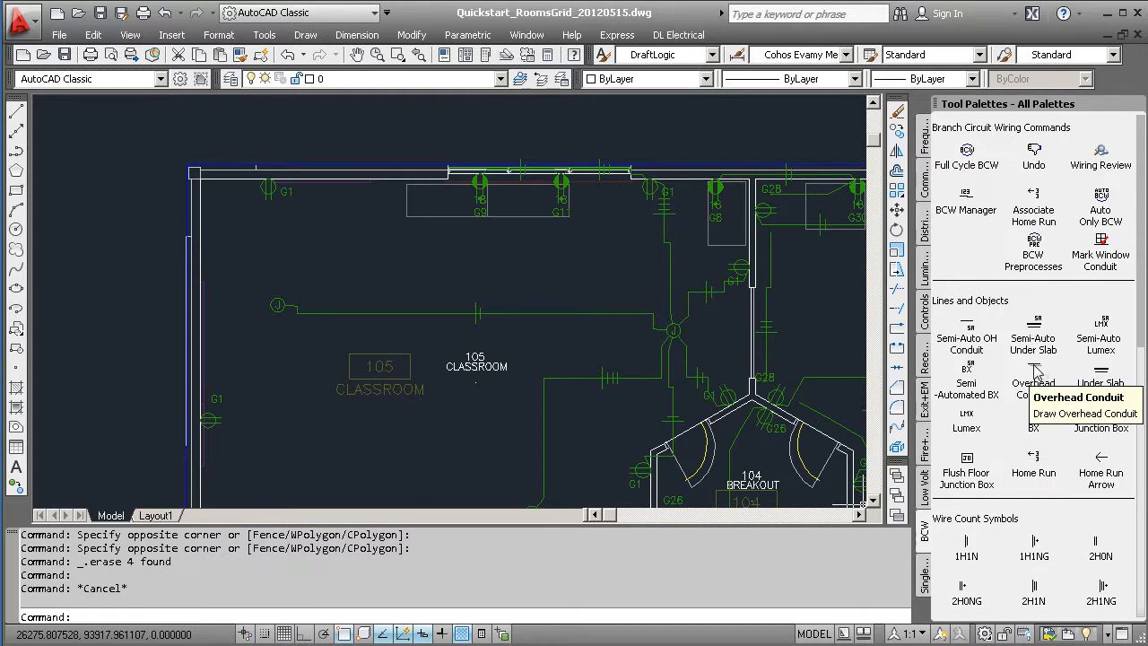
Draw an Overhead Conduit in Classroom 105 from the side-wall G1 receptacle around the corner to the G1 receptacle on the window wall.
left_click(1035, 372)
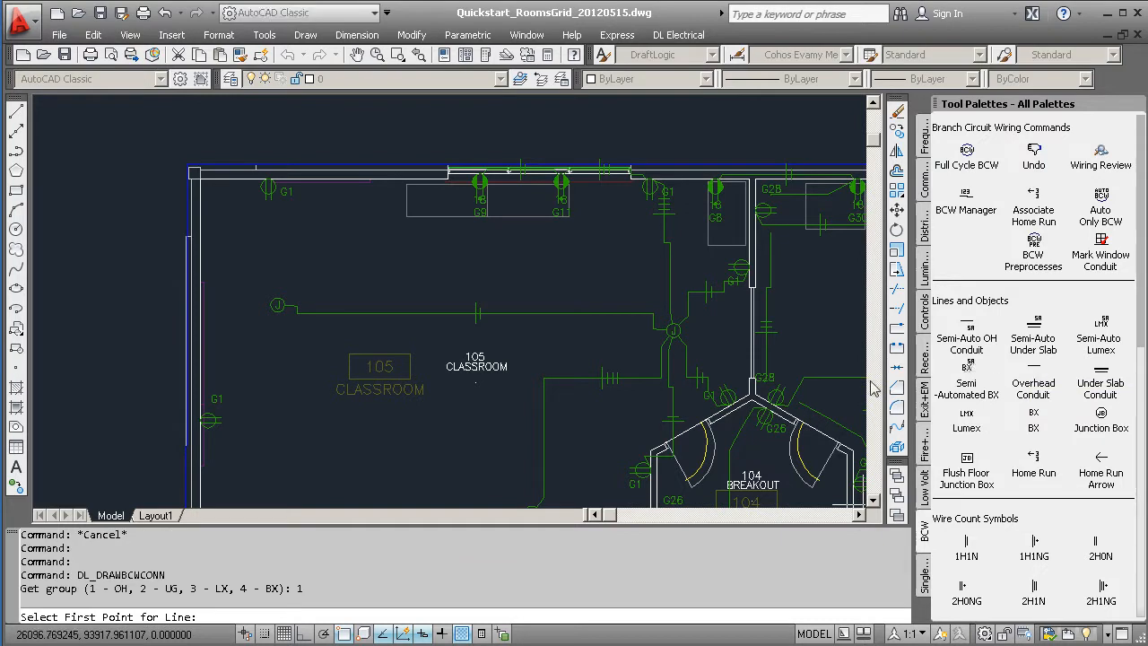
scroll(201, 423, "up", 3)
scroll(182, 421, "up", 6)
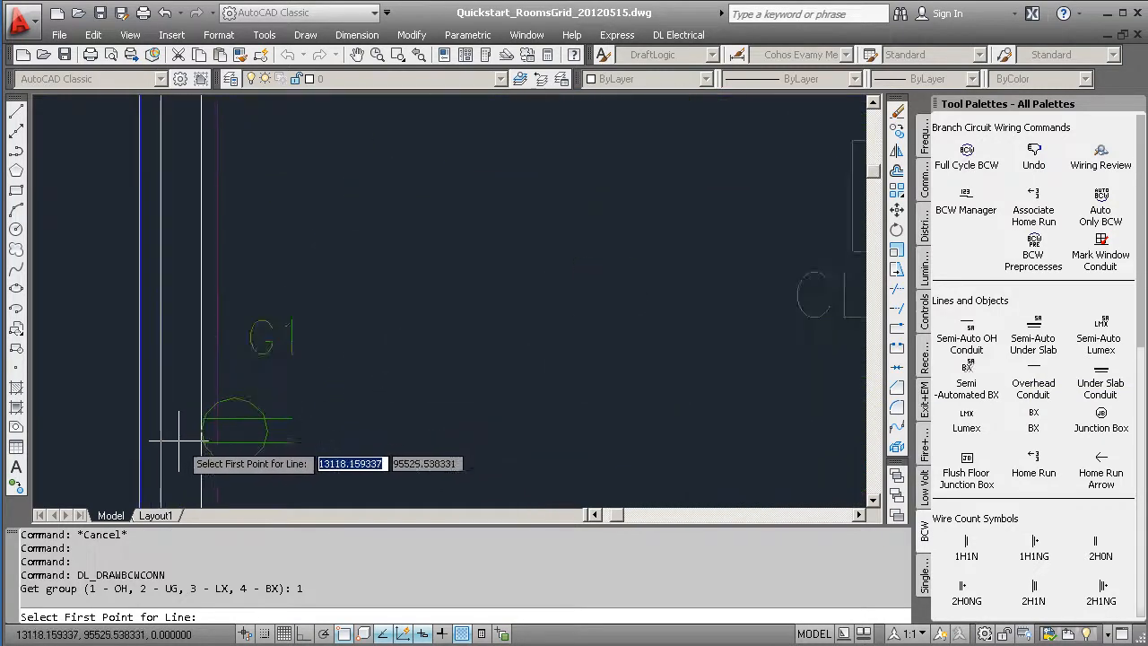
scroll(175, 439, "up", 2)
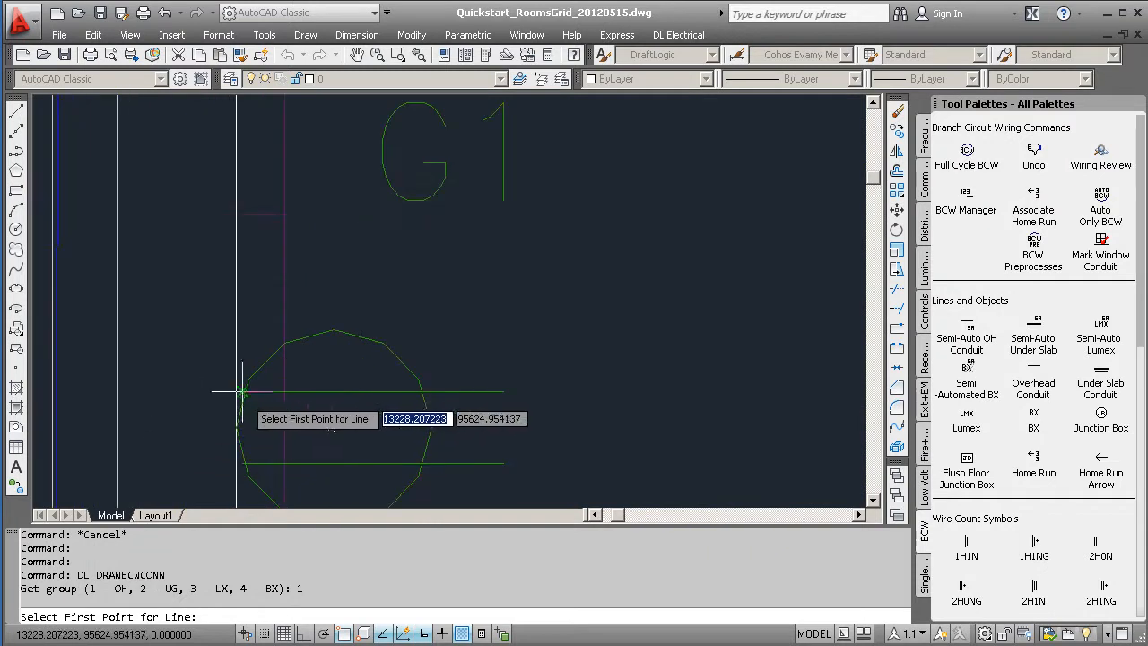
left_click(237, 423)
scroll(332, 230, "down", 3)
middle_click_drag(341, 233, 350, 375)
left_click(387, 320)
middle_click_drag(383, 228, 382, 479)
scroll(399, 369, "down", 3)
middle_click_drag(383, 190, 410, 454)
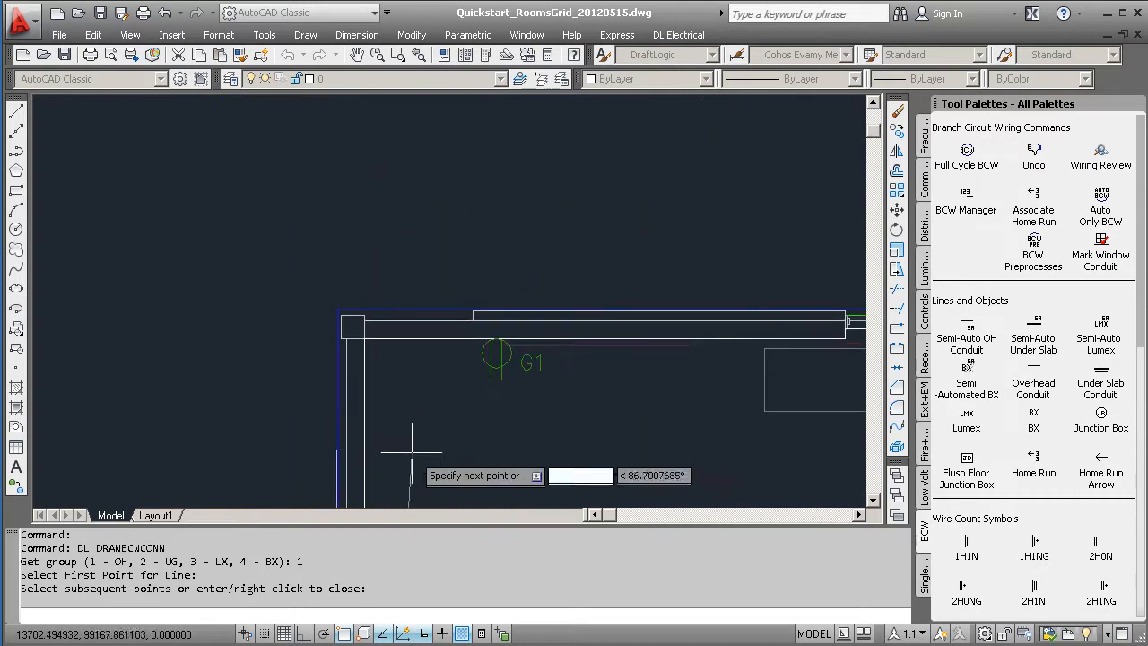
left_click(394, 369)
left_click(446, 369)
left_click(491, 343)
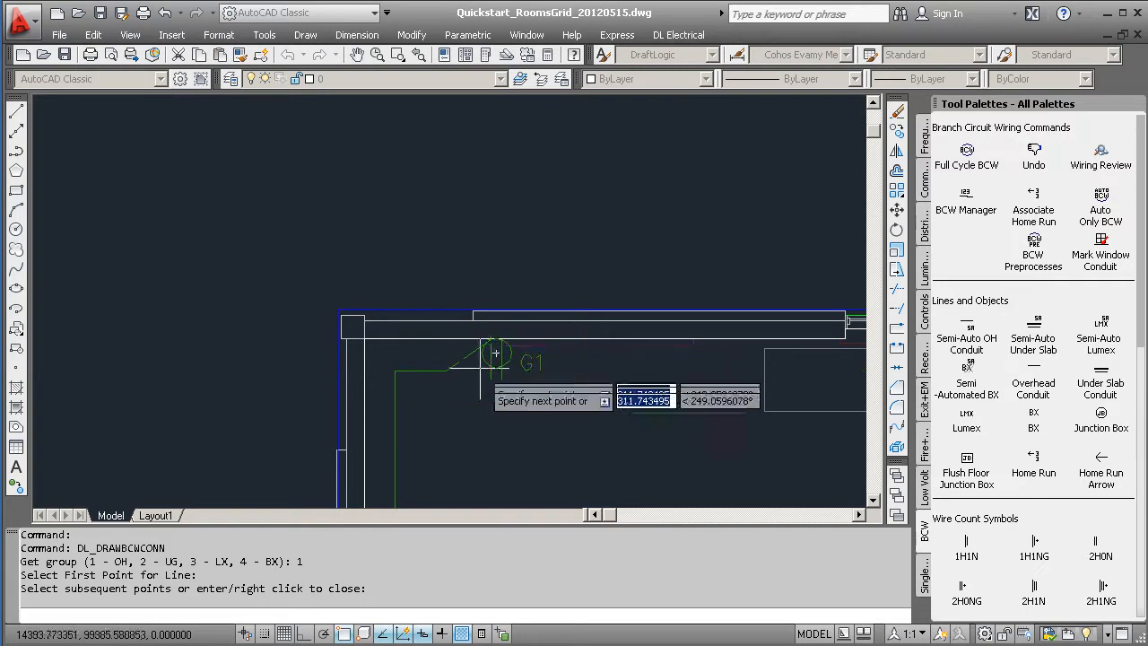
right_click(490, 442)
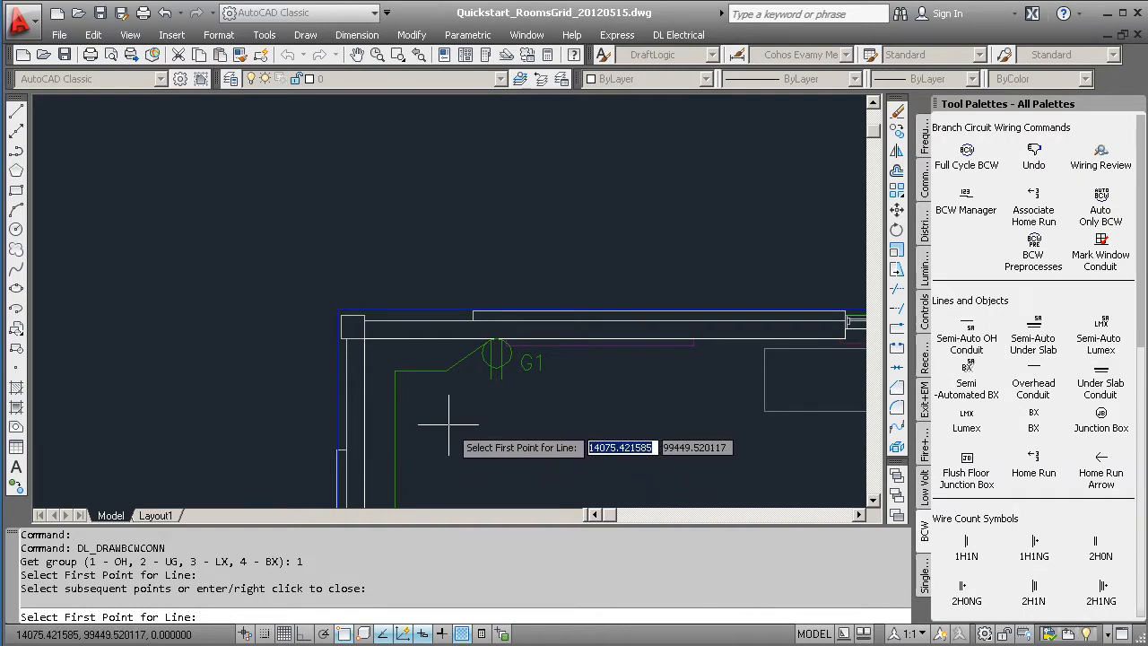
key("Escape")
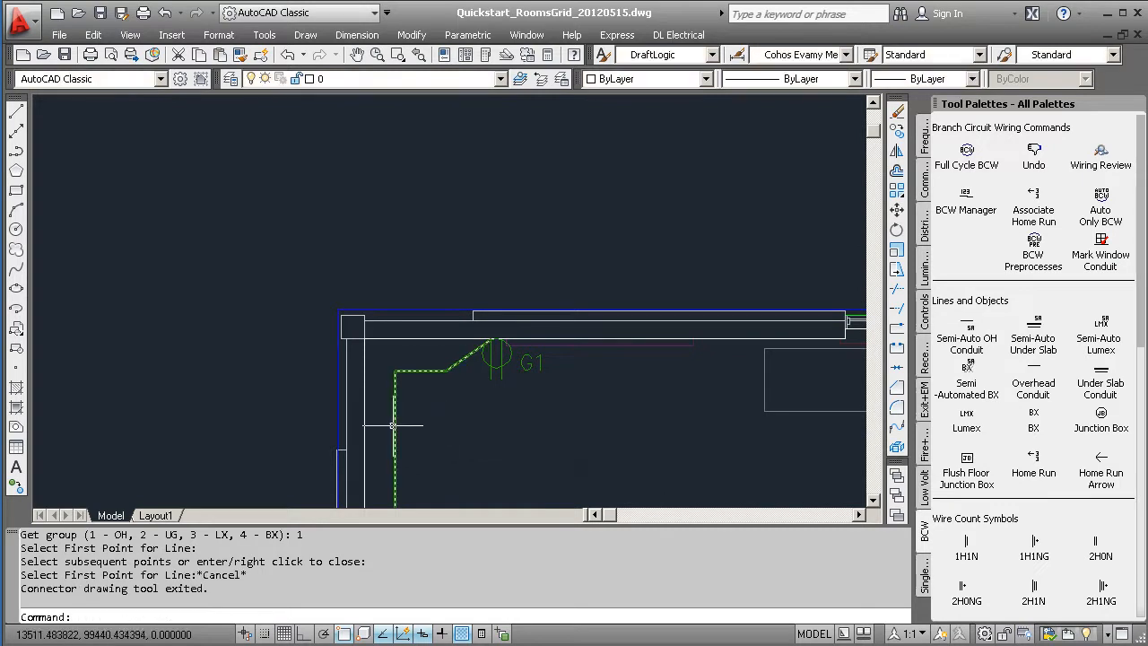
Check the layer of the hand-drawn overhead conduit and its connections at both G1 receptacles.
left_click(396, 420)
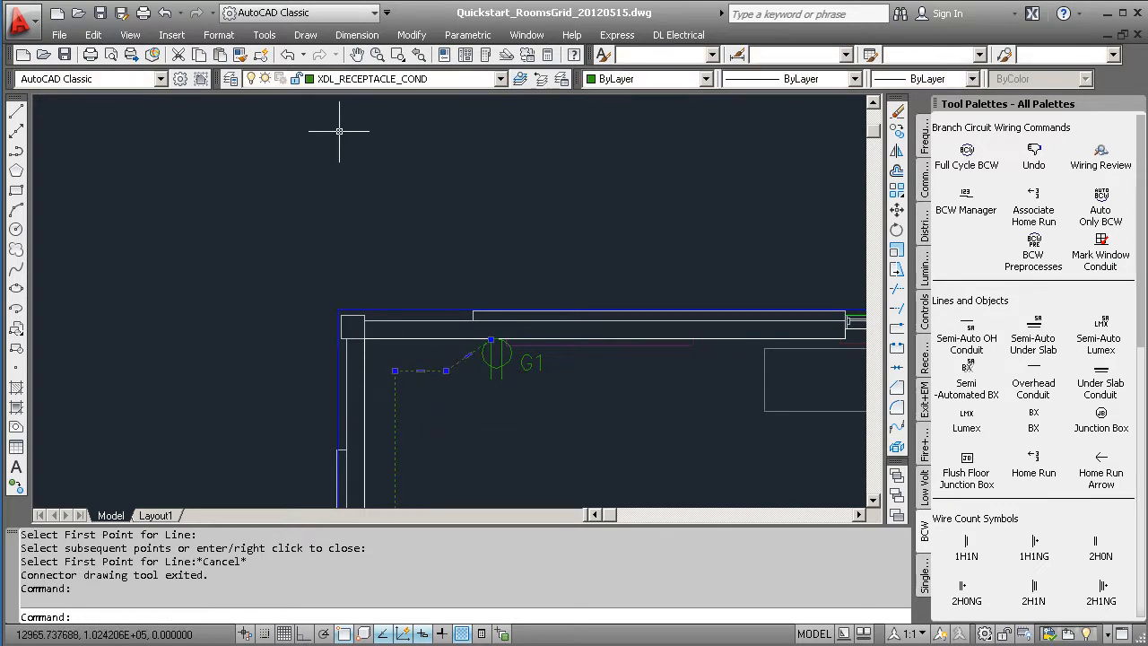
middle_click_drag(408, 445, 414, 167)
middle_click_drag(469, 328, 467, 223)
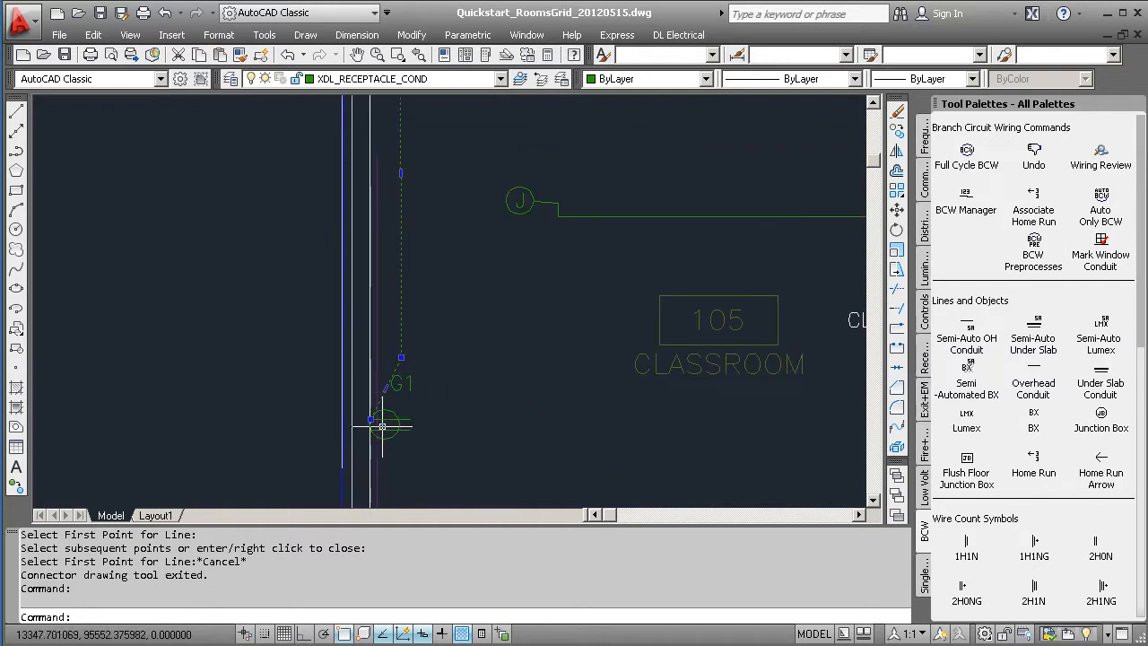
key("Escape")
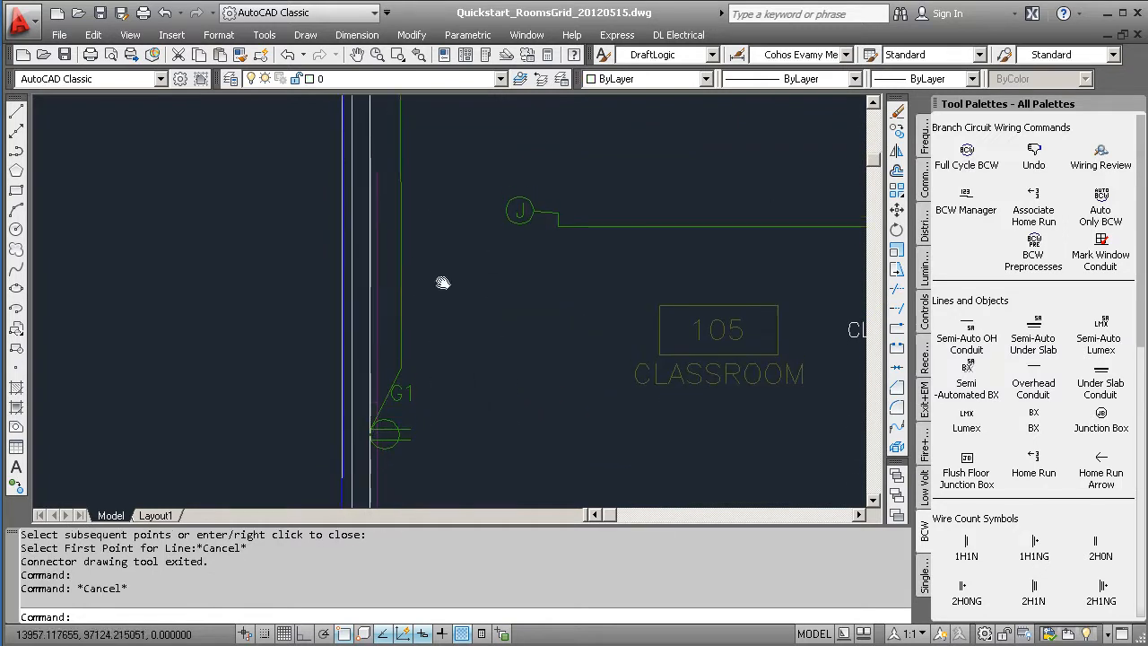
middle_click_drag(445, 256, 426, 494)
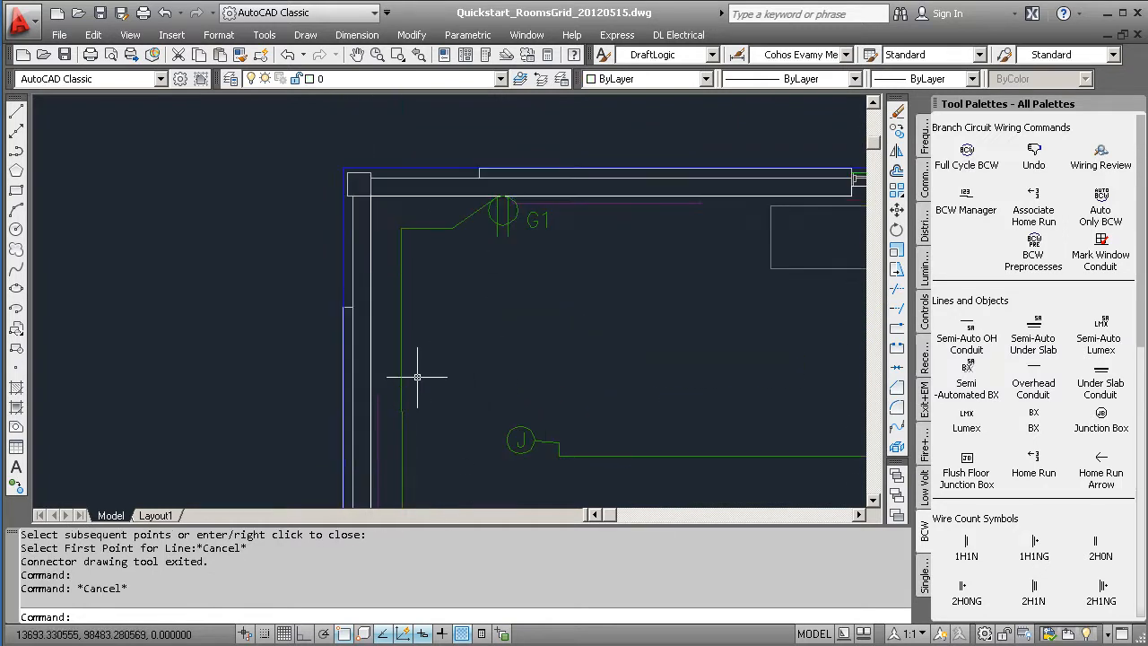
Draw a short Under Slab Conduit segment for the Communications system in Classroom 105's open area, check its layer and erase it.
left_click(1098, 380)
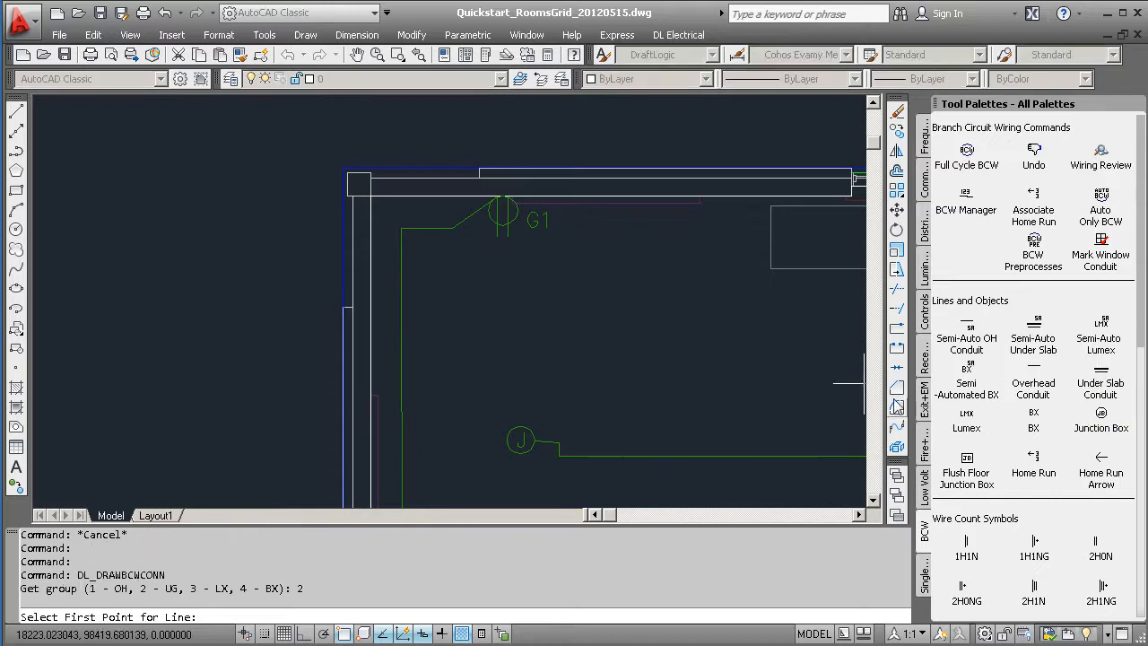
left_click(661, 303)
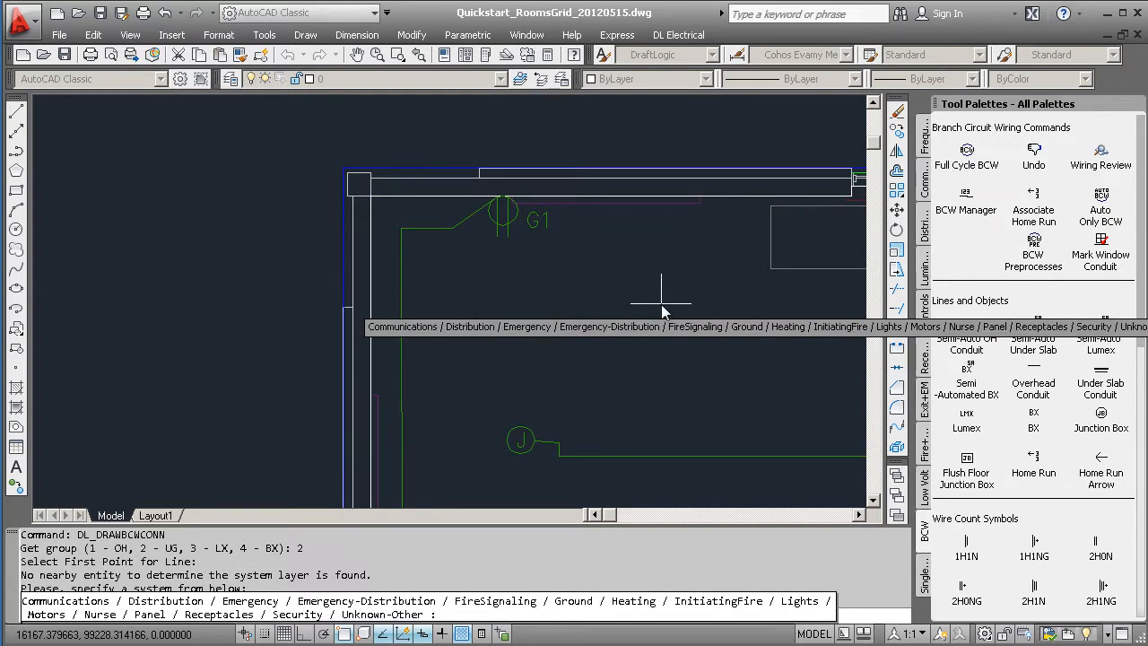
type("c")
key("Return")
left_click(580, 336)
right_click(710, 368)
key("Escape")
key("Escape")
left_click(619, 320)
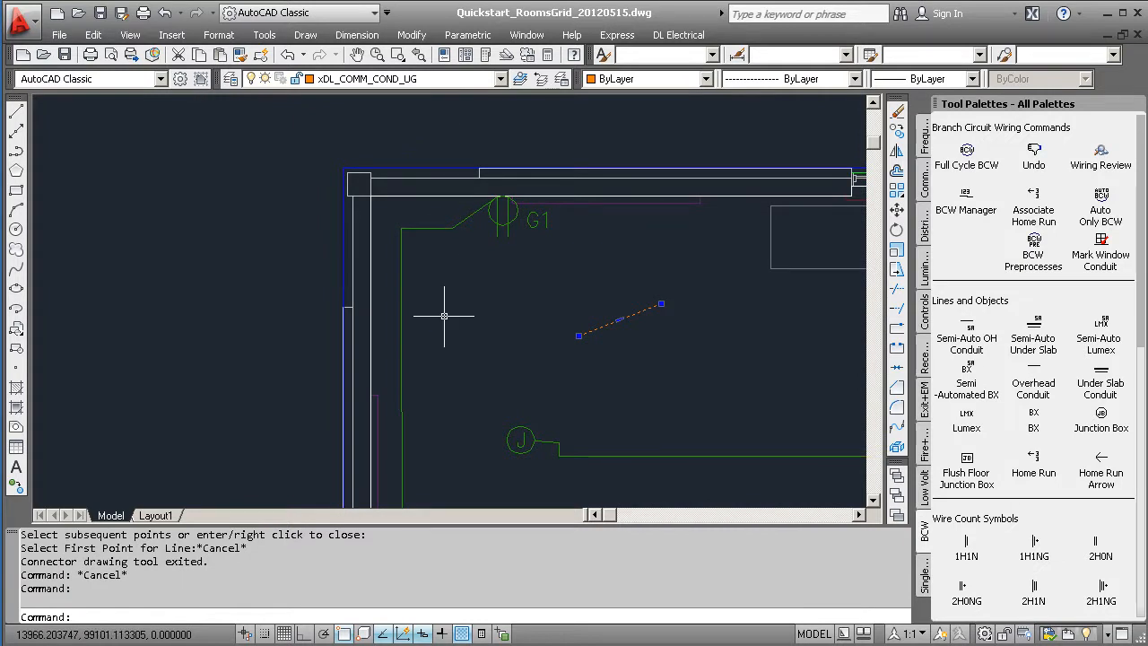
key("Delete")
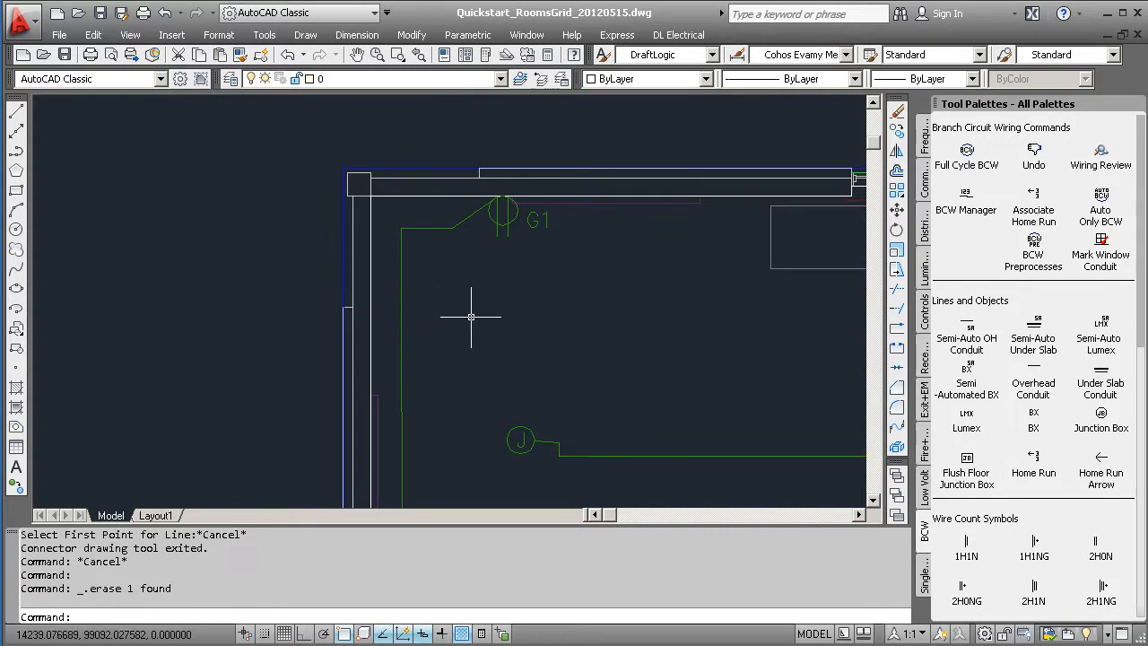
Connect the side-wall G1 receptacle in Classroom 105 to the nearby junction box with a Semi-Auto OH Conduit.
scroll(470, 316, "down", 2)
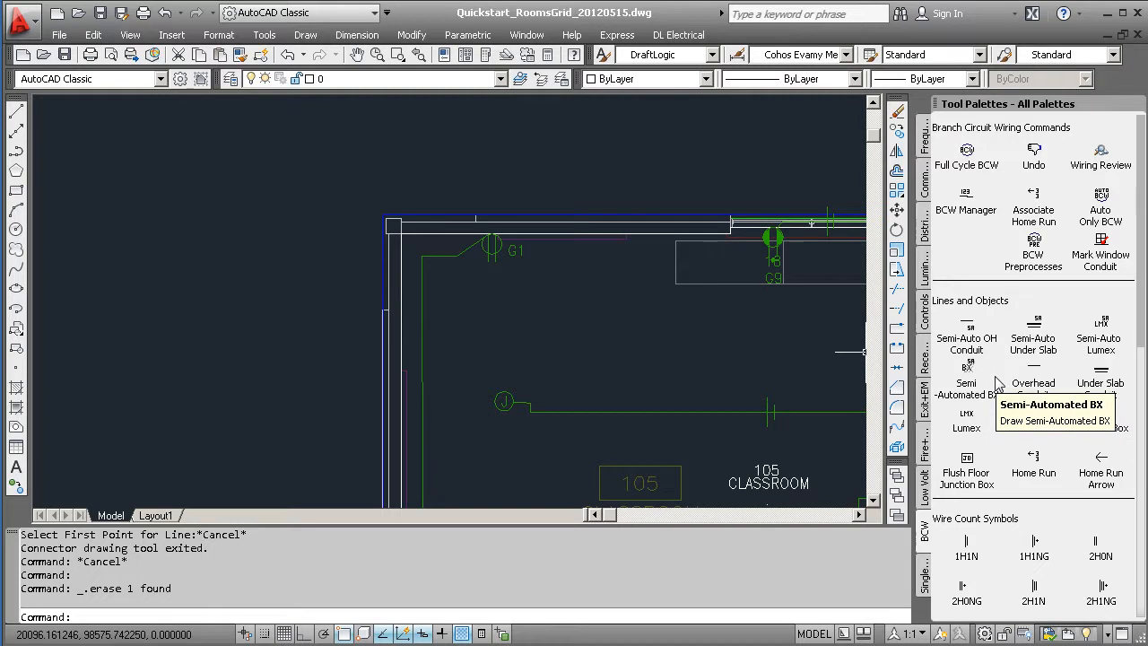
middle_click_drag(705, 413, 705, 281)
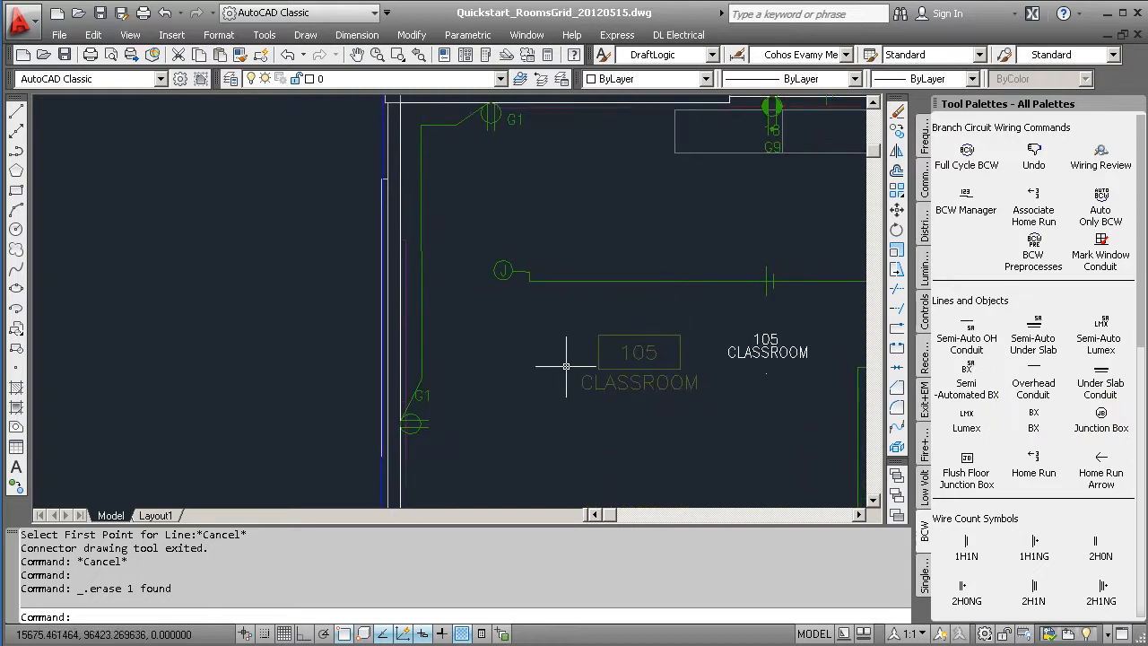
left_click(969, 339)
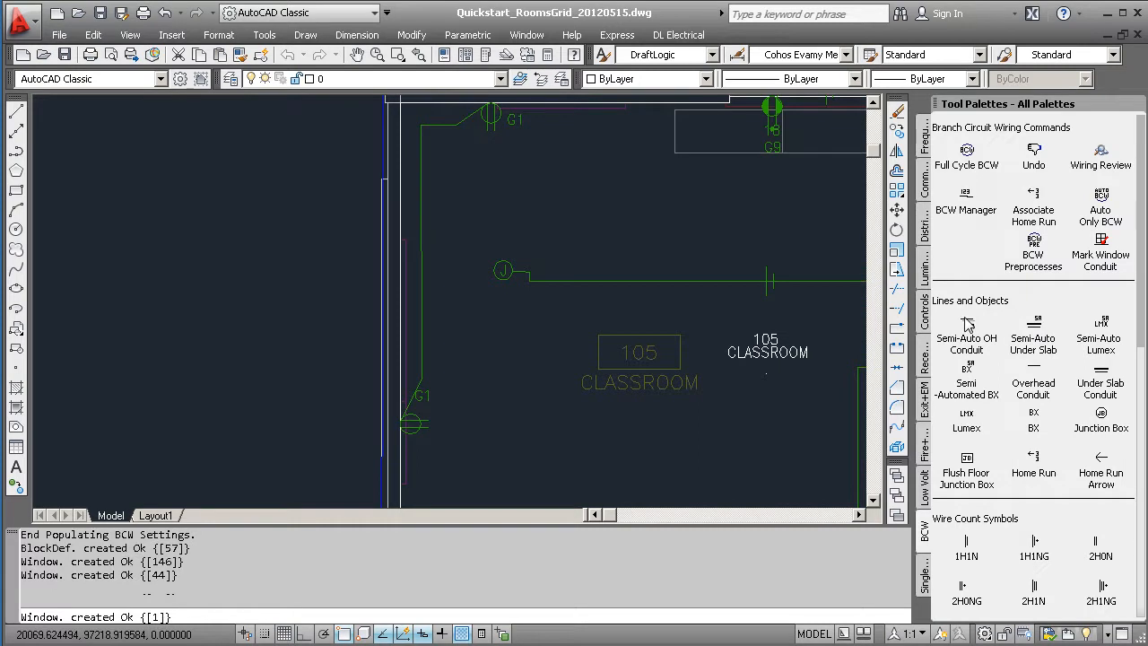
left_click(419, 421)
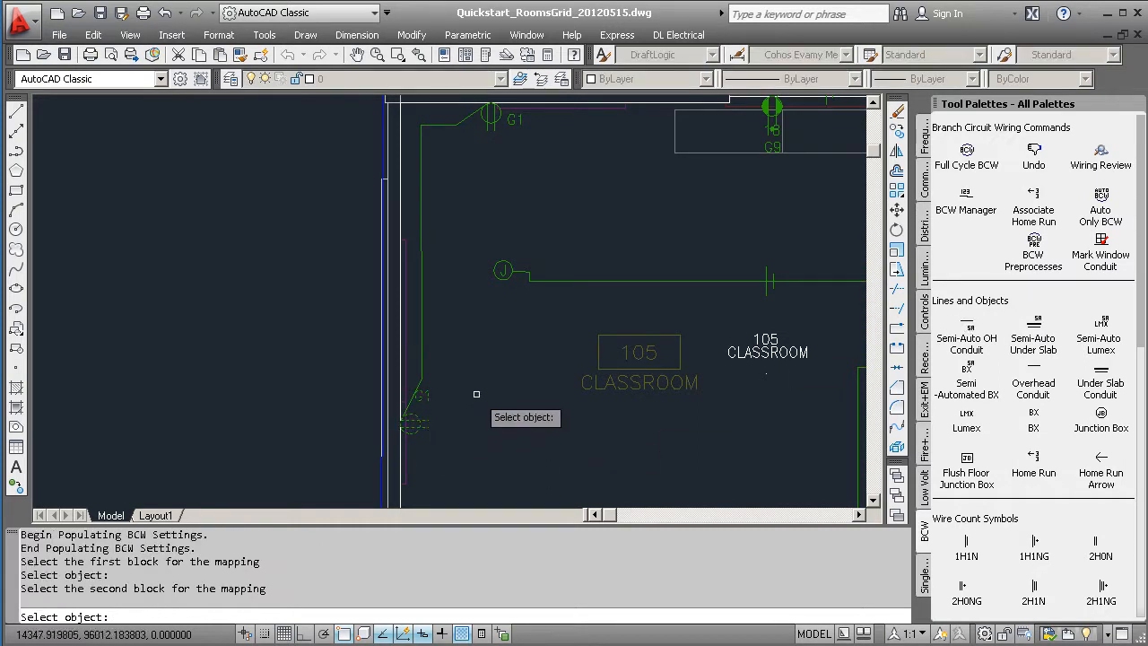
left_click(502, 270)
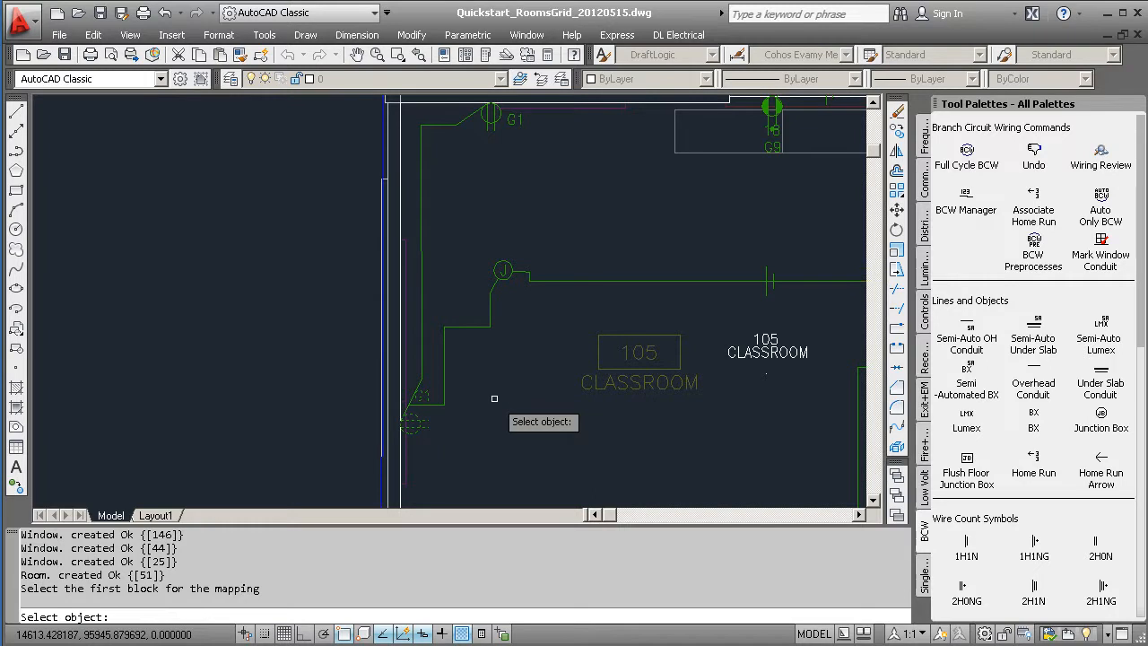
Check the layer and routing of the new semi-auto conduit and the stepped conduit from the other junction box in Classroom 105.
key("Escape")
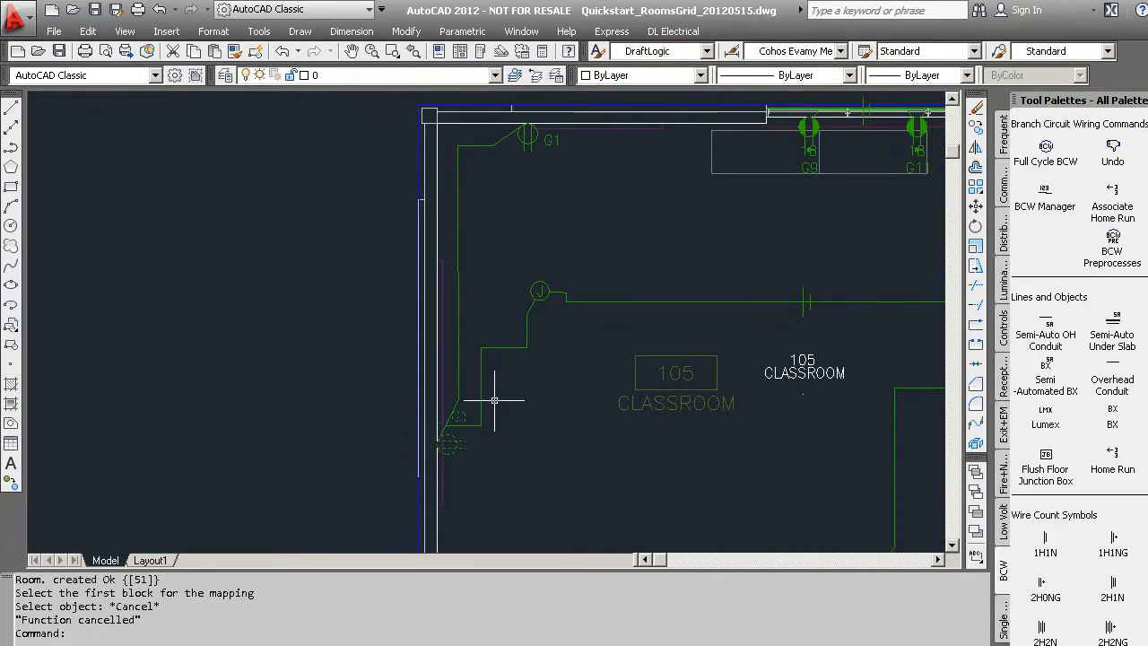
key("Escape")
key("Escape")
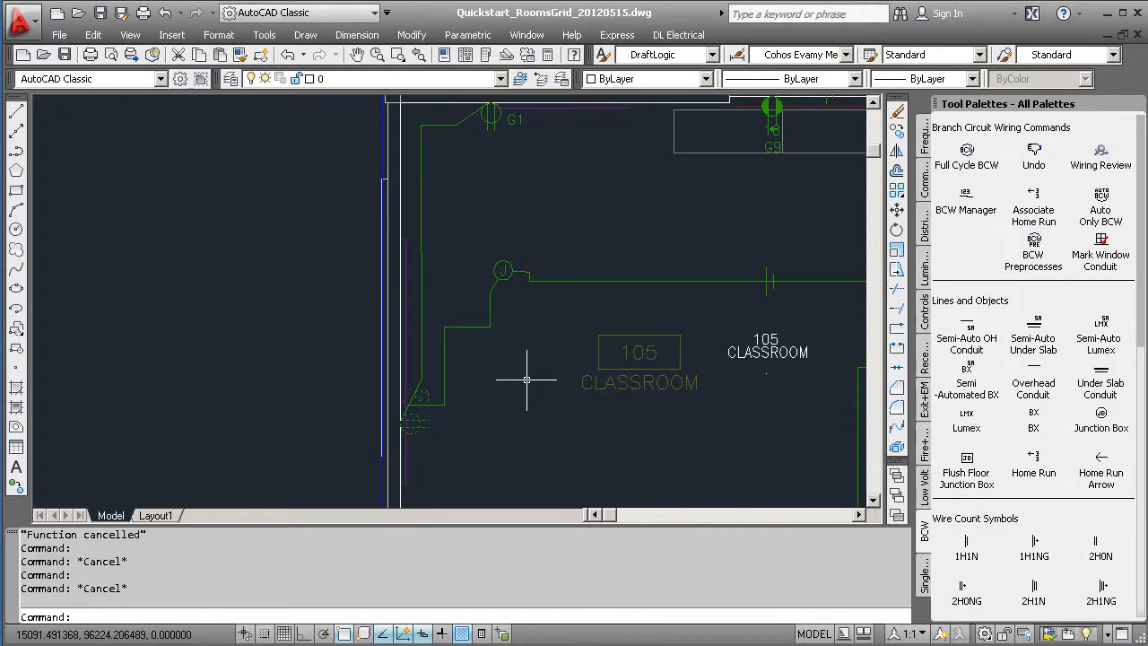
left_click(488, 326)
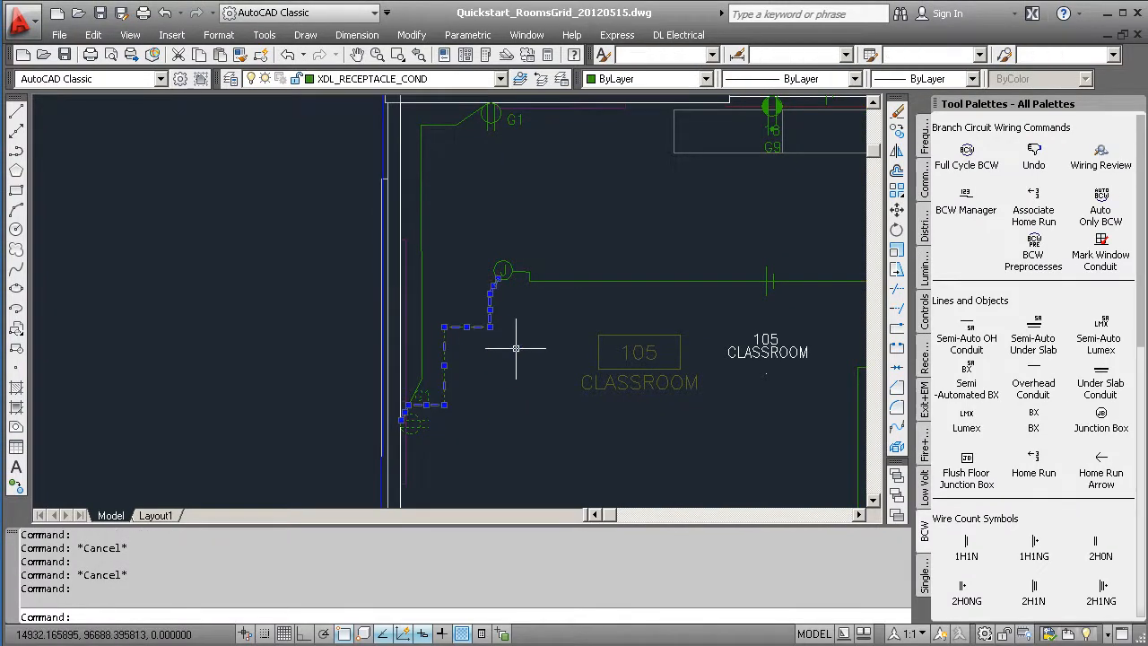
key("Escape")
middle_click_drag(628, 311, 410, 302)
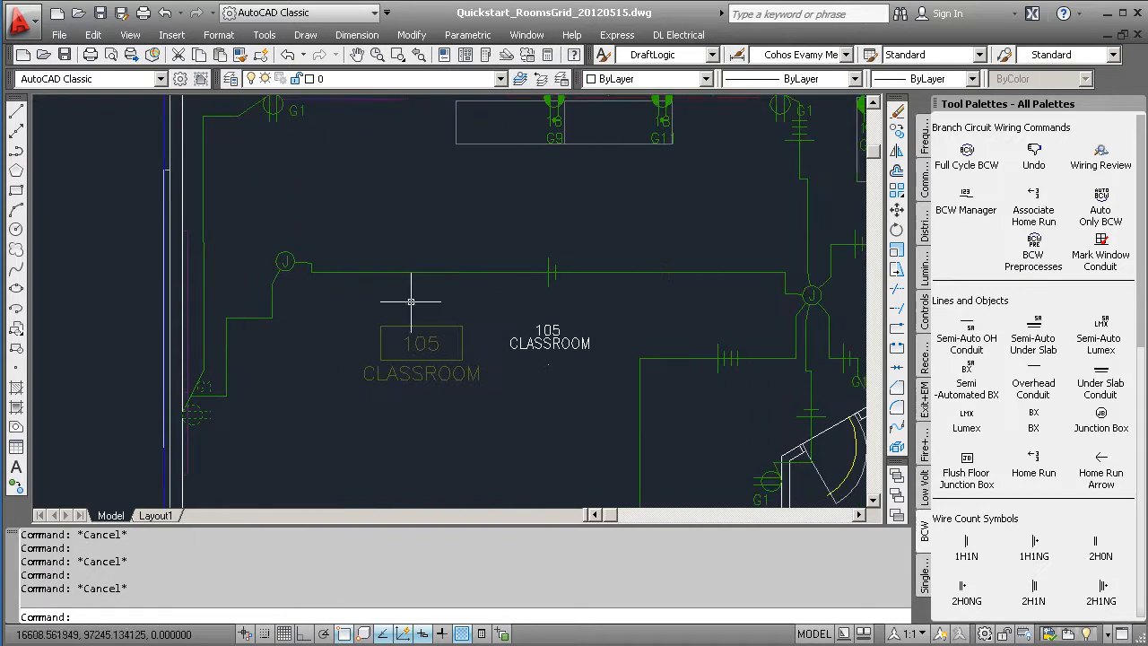
left_click(639, 408)
middle_click_drag(583, 445, 559, 403)
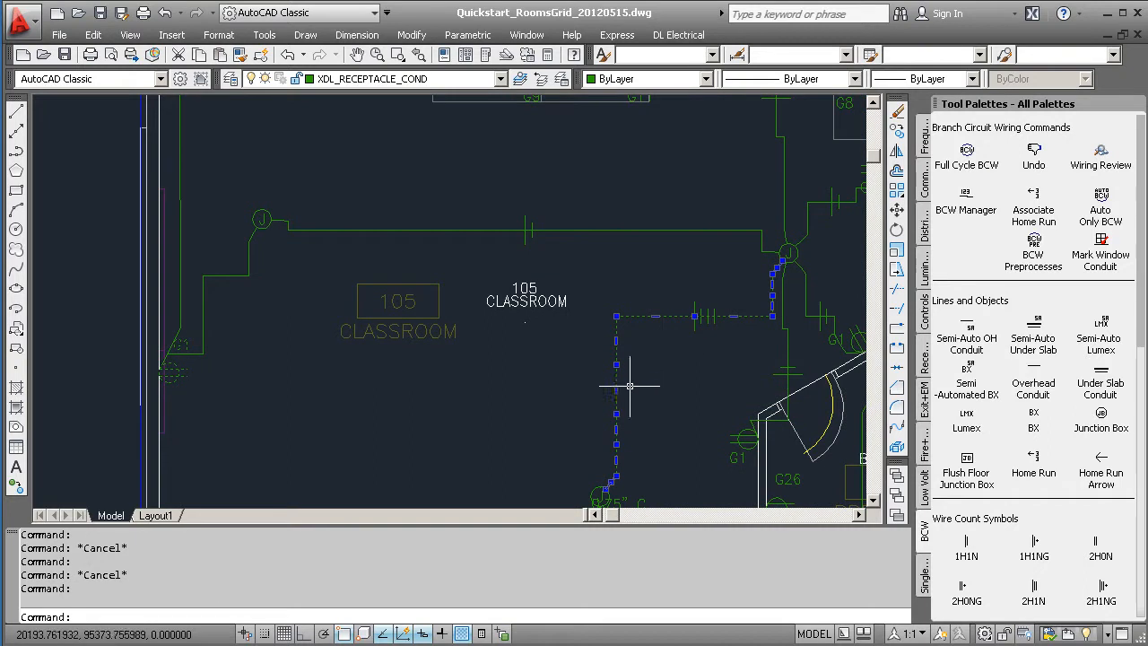
middle_click_drag(474, 382, 558, 395)
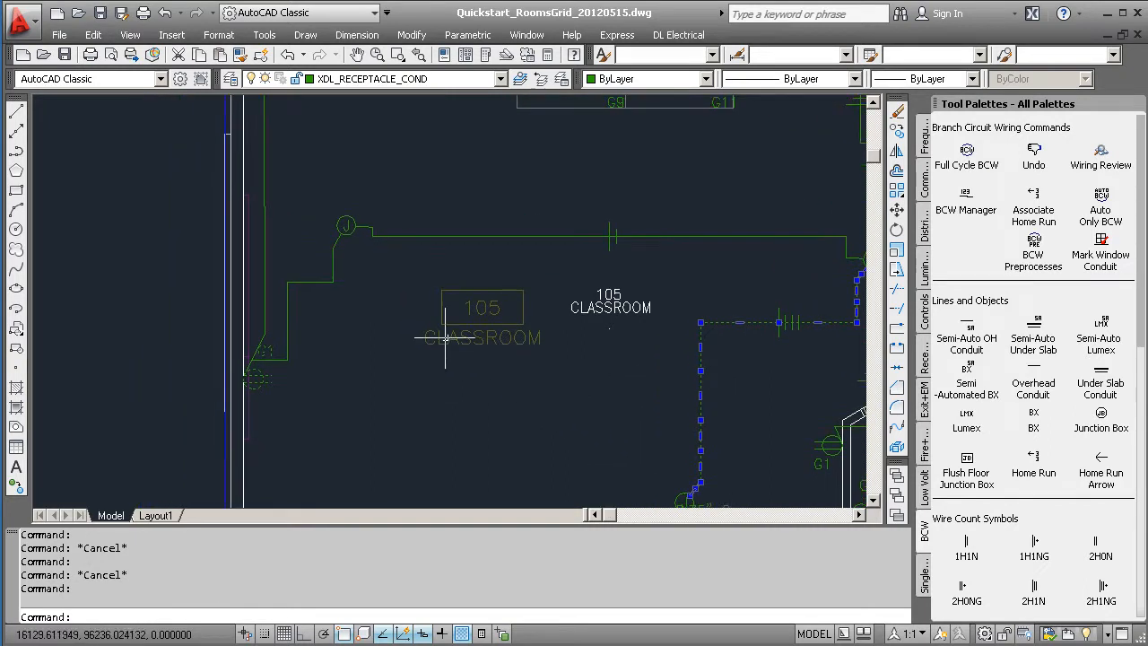
Reshape the semi-auto conduit by stretching its vertices so it drops straight from the junction box and turns once toward the side-wall G1 receptacle.
left_click(309, 282)
left_click(287, 281)
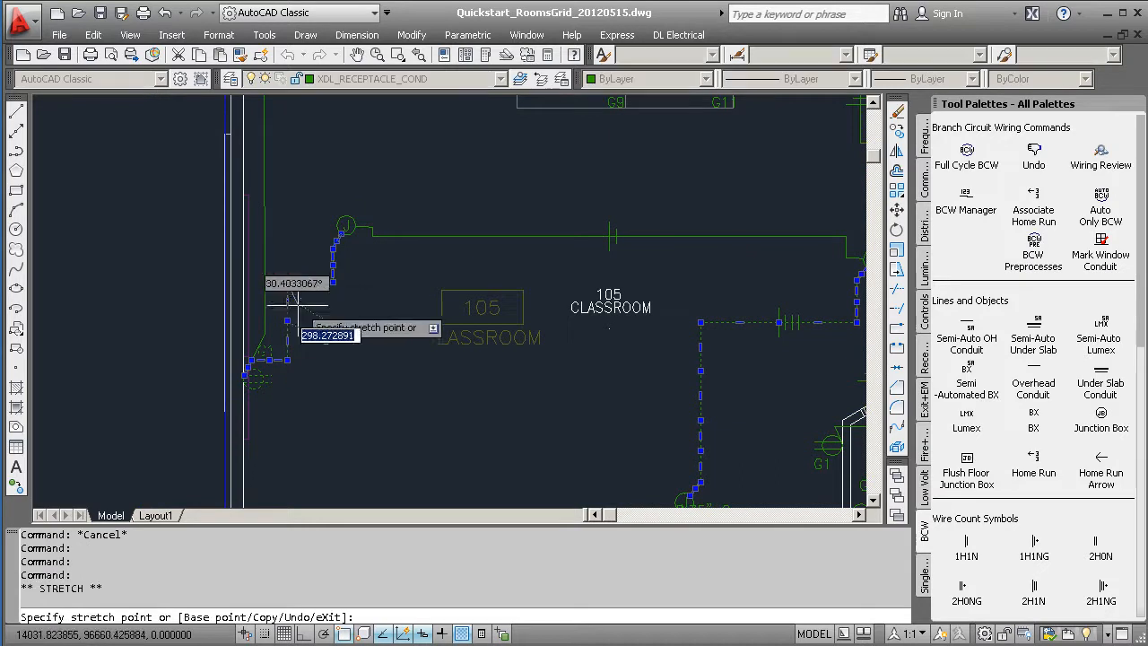
left_click(332, 282)
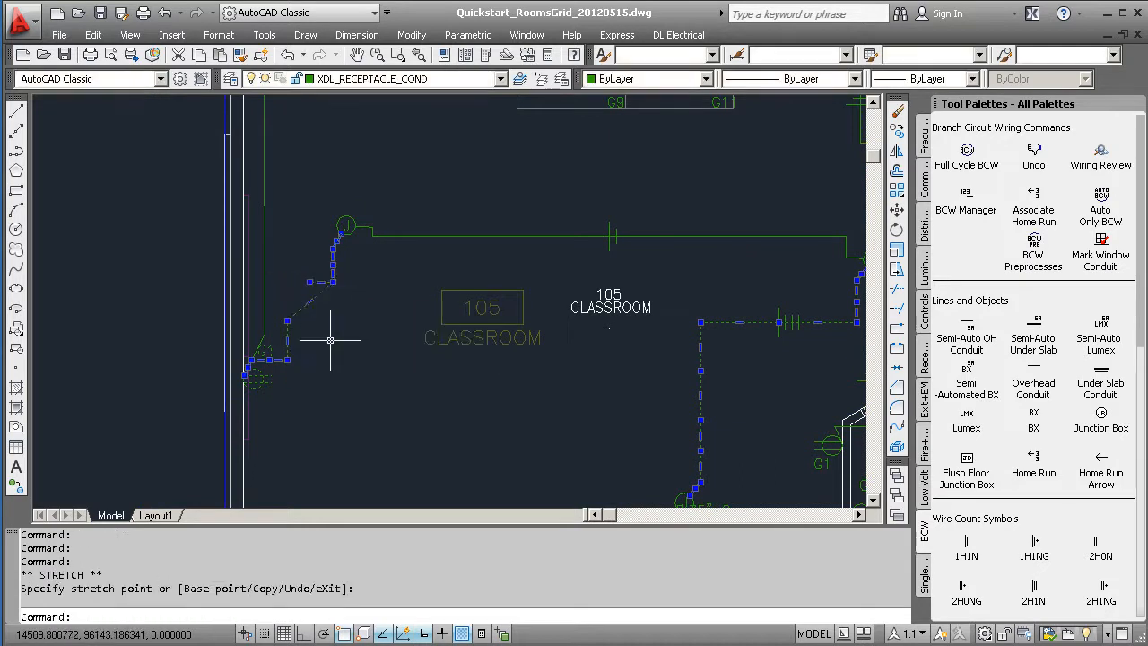
left_click(287, 320)
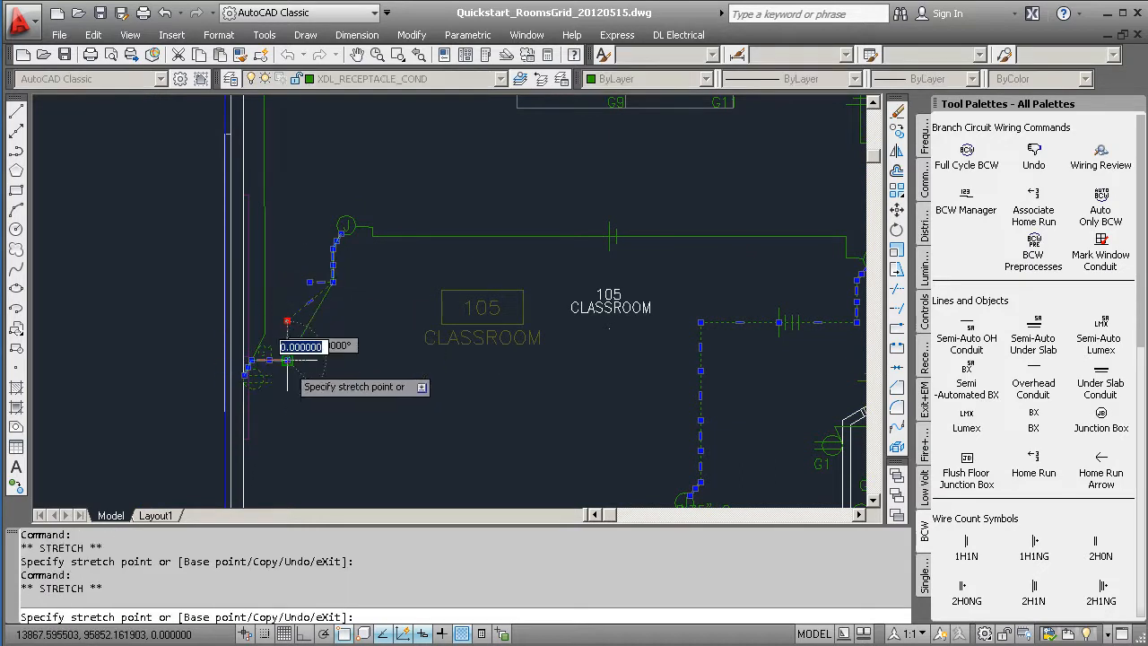
left_click(289, 361)
left_click(286, 359)
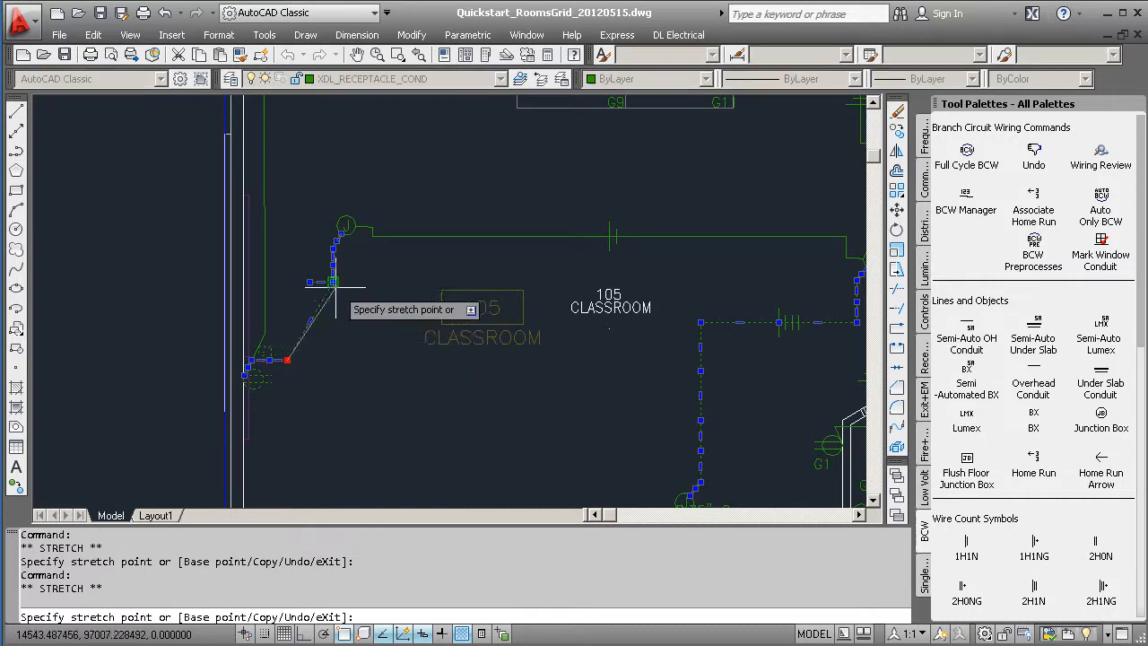
left_click(332, 360)
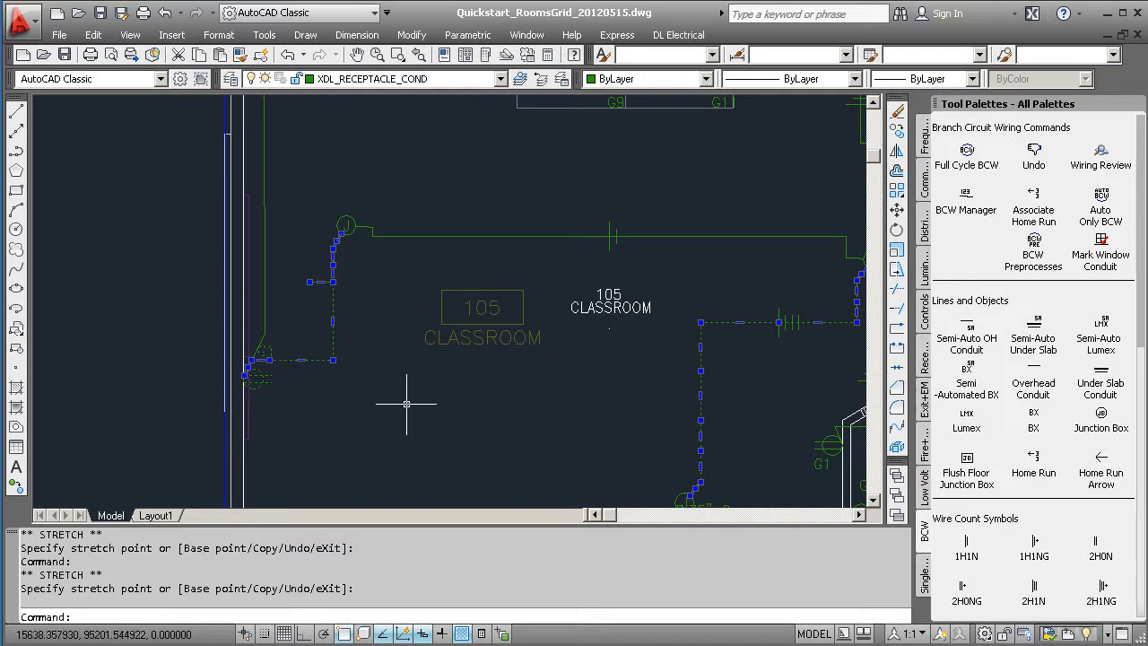
left_click(309, 281)
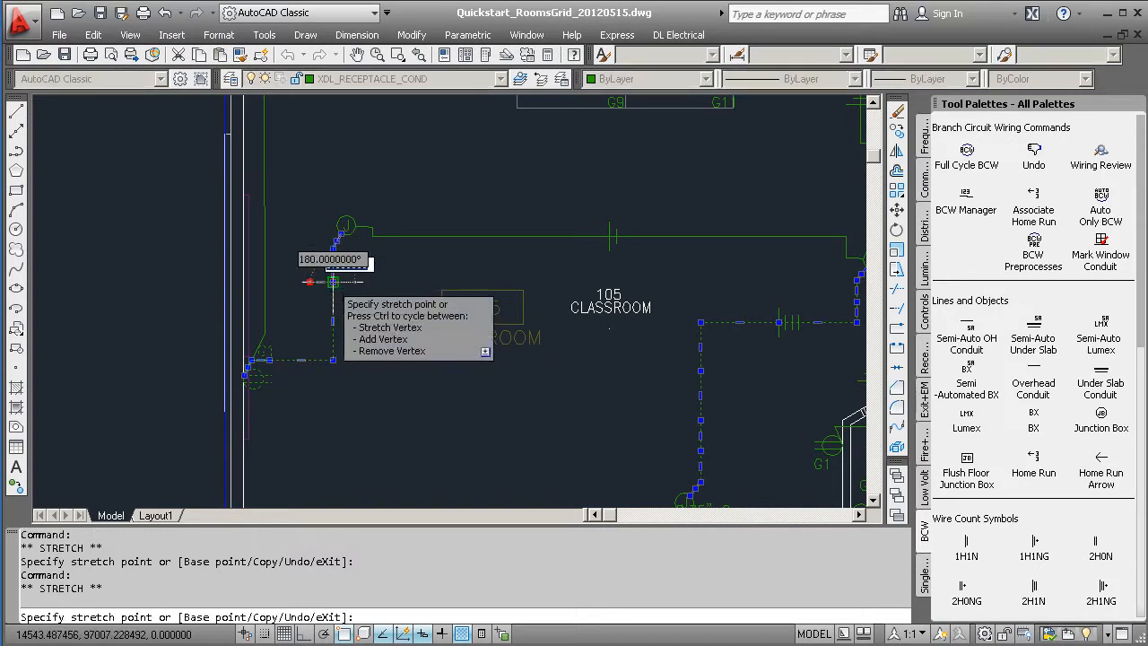
key("Escape")
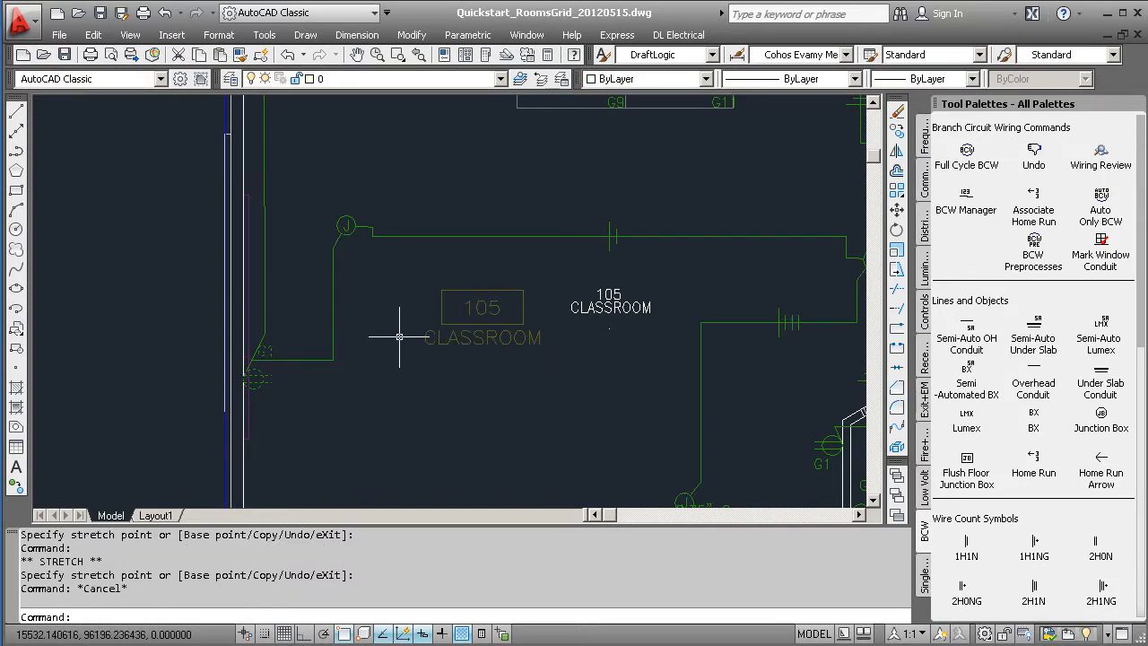
Inspect the wire specification of the conduit between Classroom 105's two junction boxes with the BCW Manager.
scroll(399, 336, "down", 2)
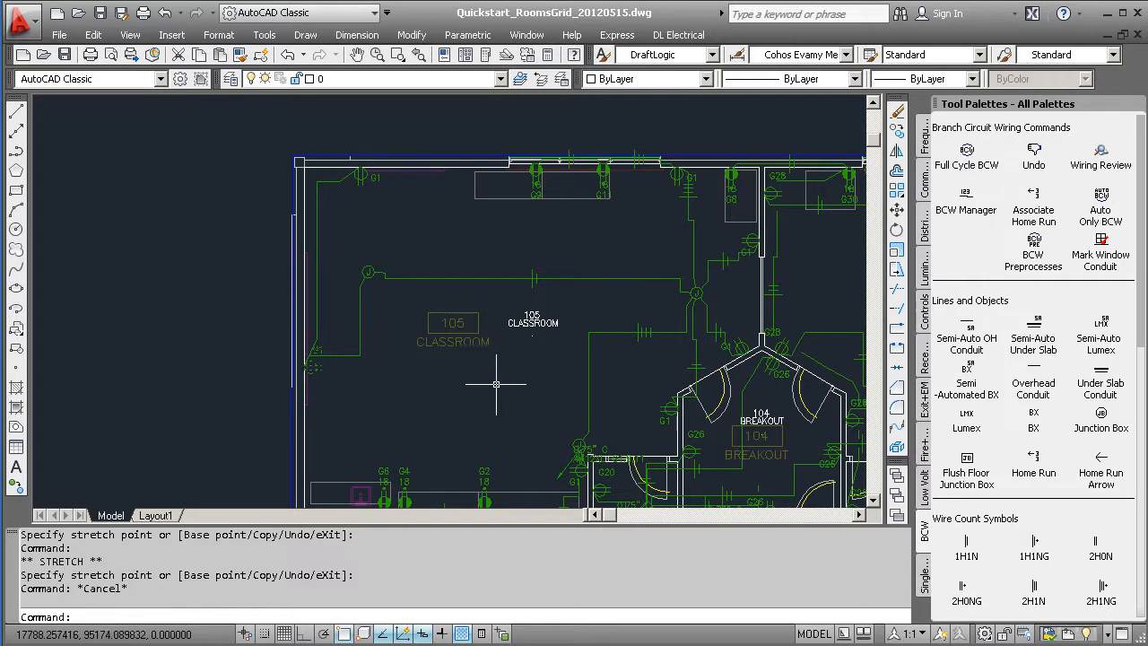
left_click(965, 196)
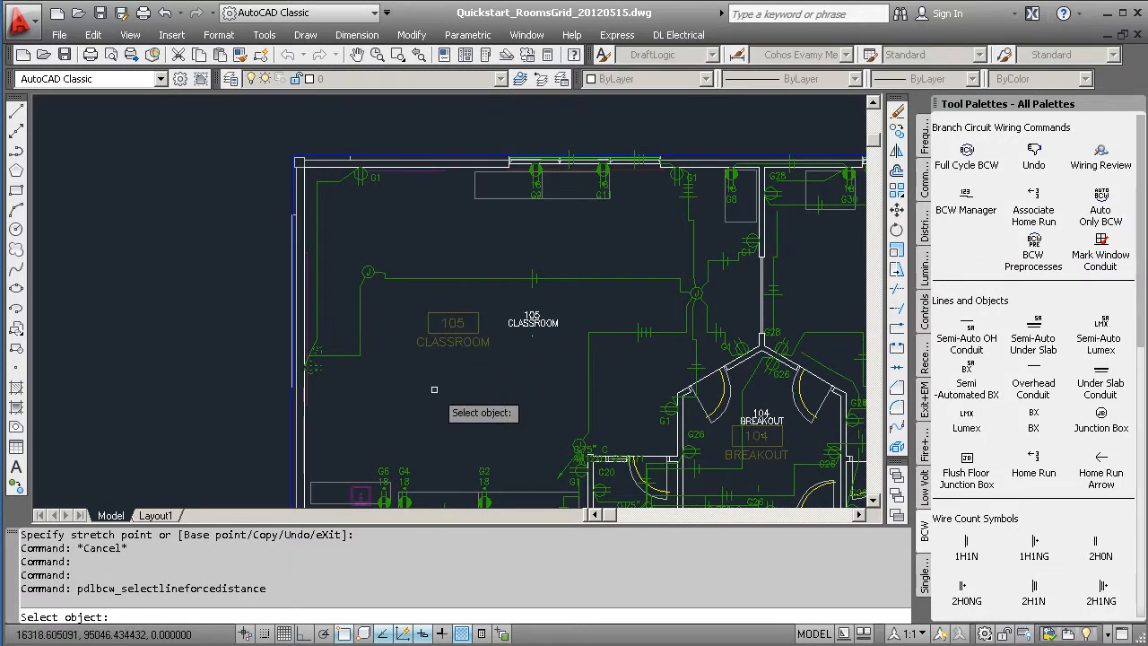
left_click(430, 280)
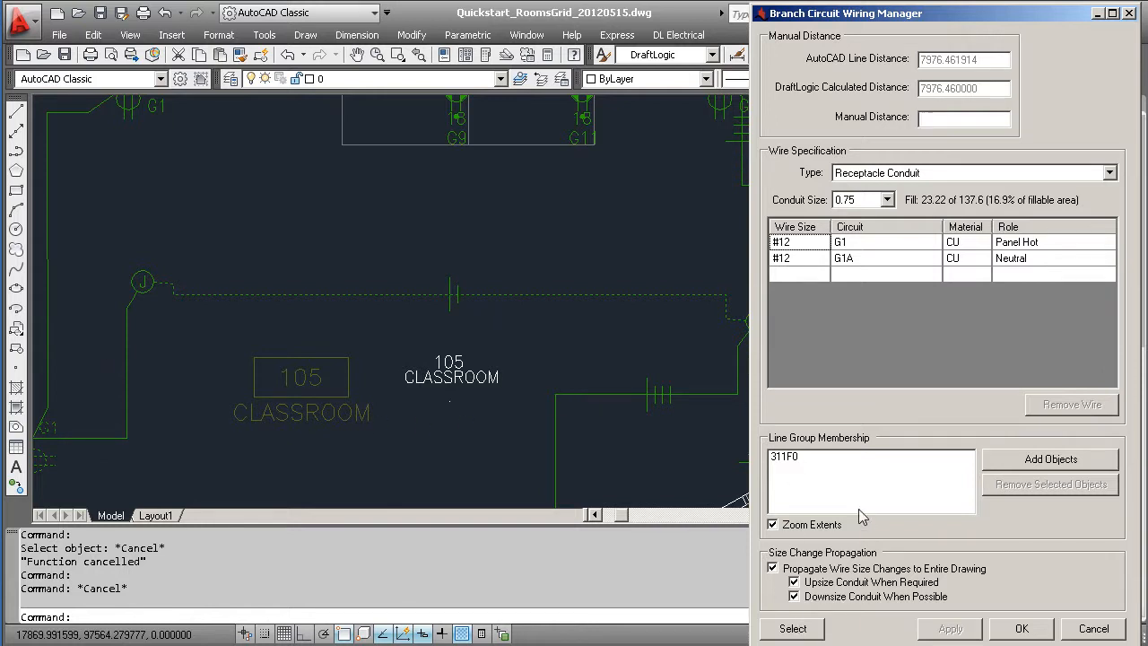
Load the reshaped semi-auto conduit into the Branch Circuit Wiring Manager and set its conduit size to 0.75.
left_click(792, 628)
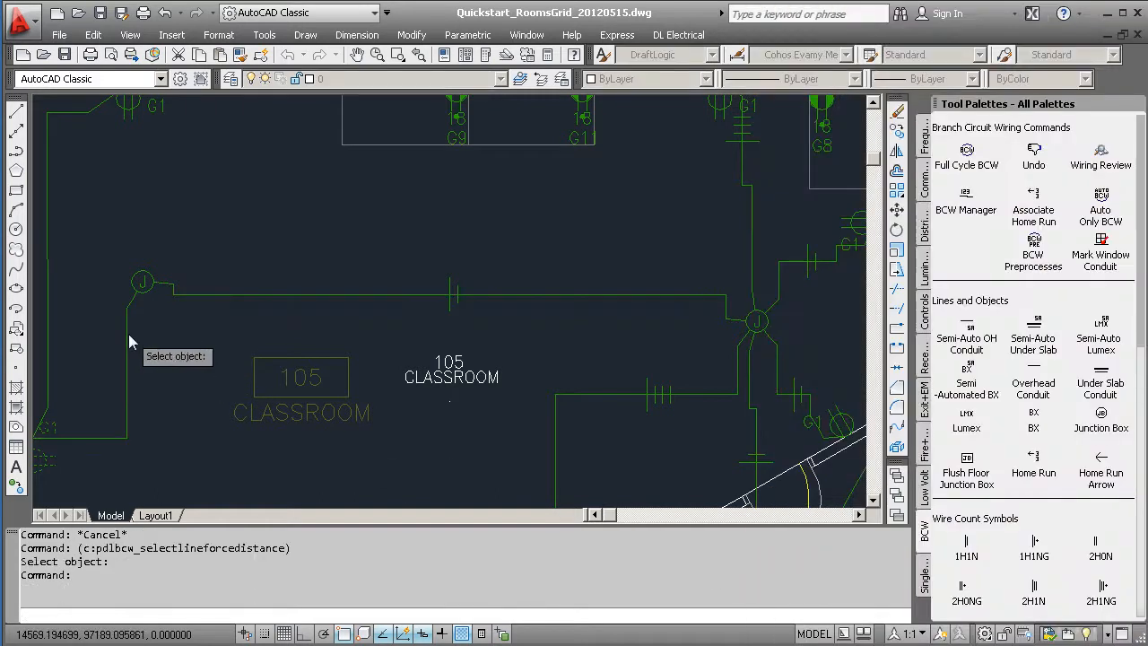
middle_click_drag(128, 334, 441, 387)
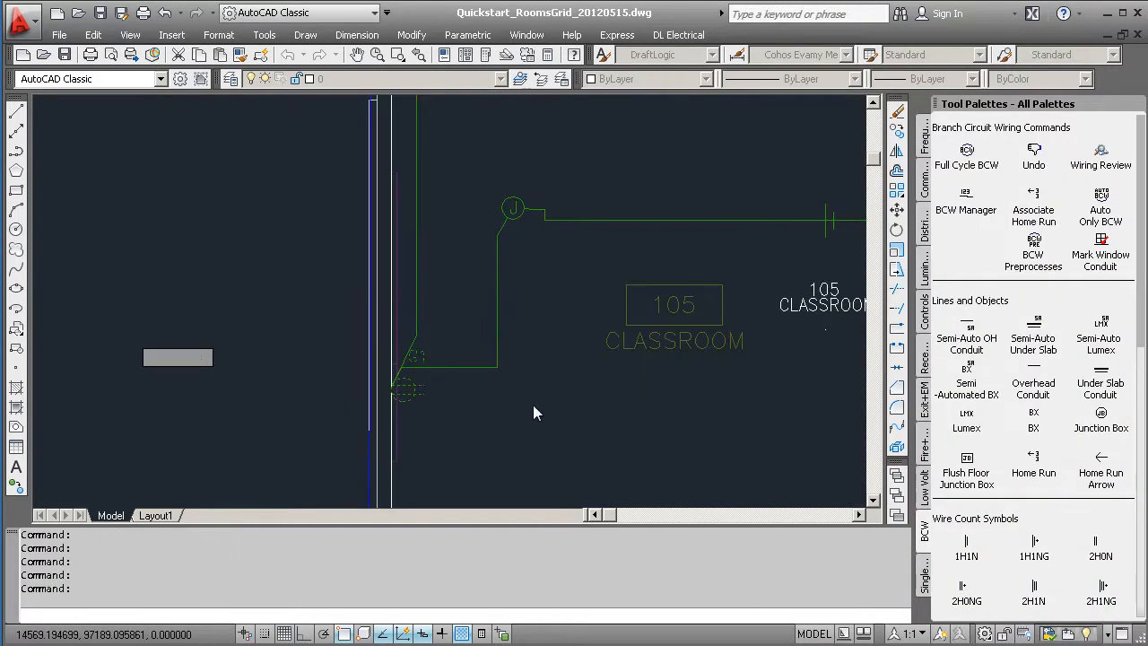
key("Escape")
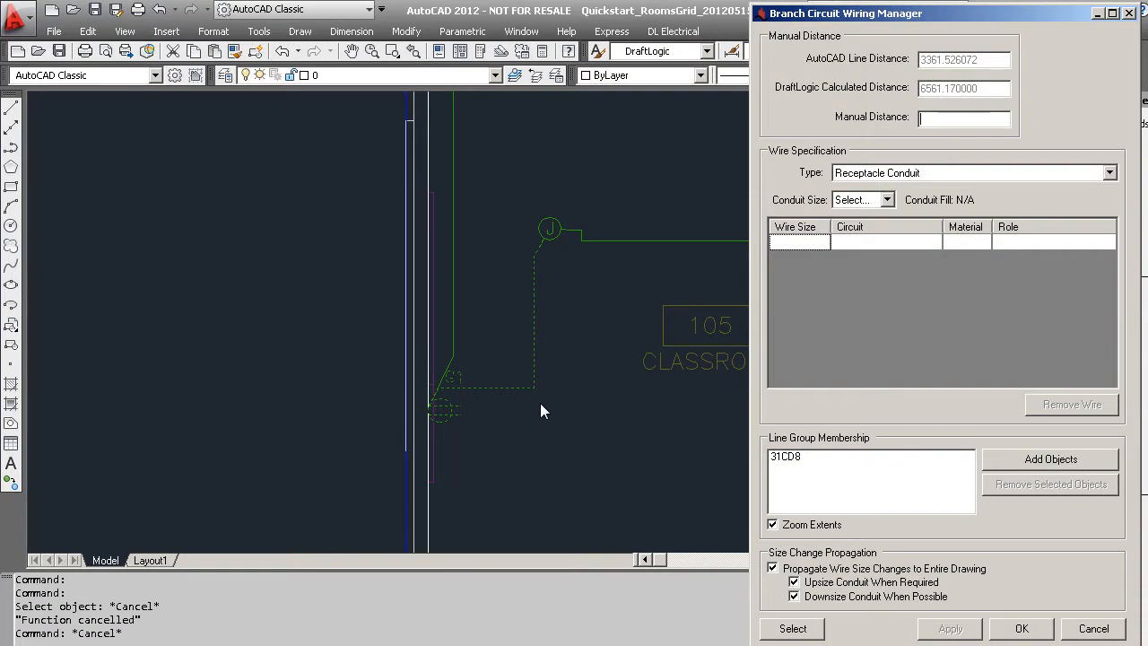
left_click(885, 200)
left_click(863, 240)
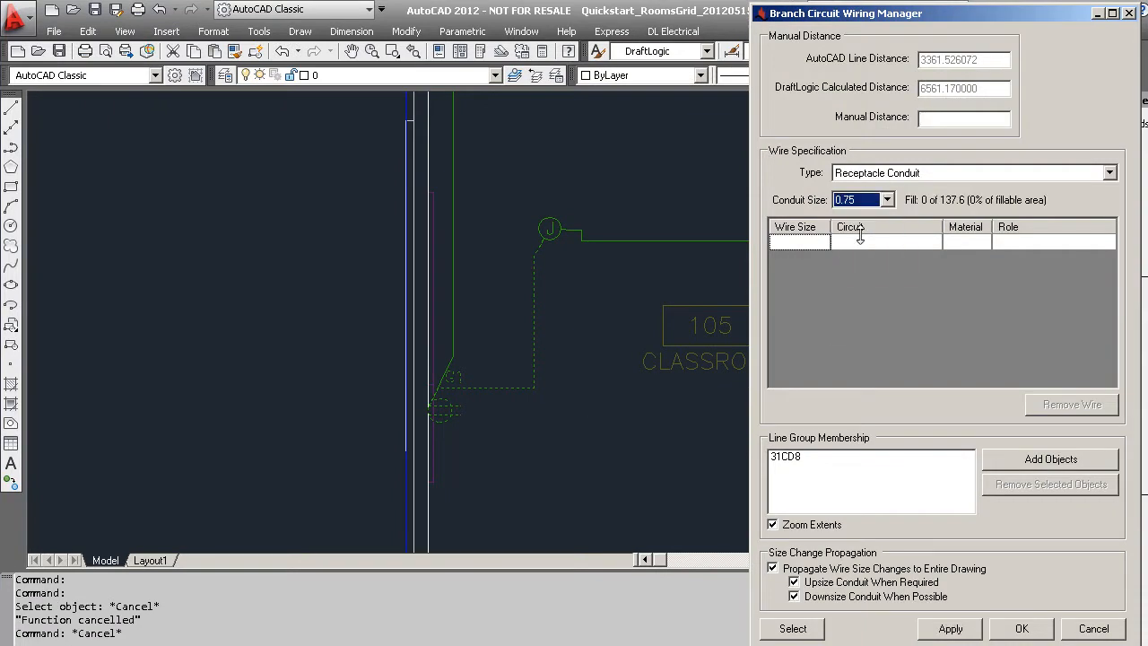
Add a #12 CU wire on circuit G1 with the Panel Hot role to the conduit's wire specification.
left_click(817, 242)
left_click(820, 242)
left_click(802, 267)
left_click(870, 240)
type("G")
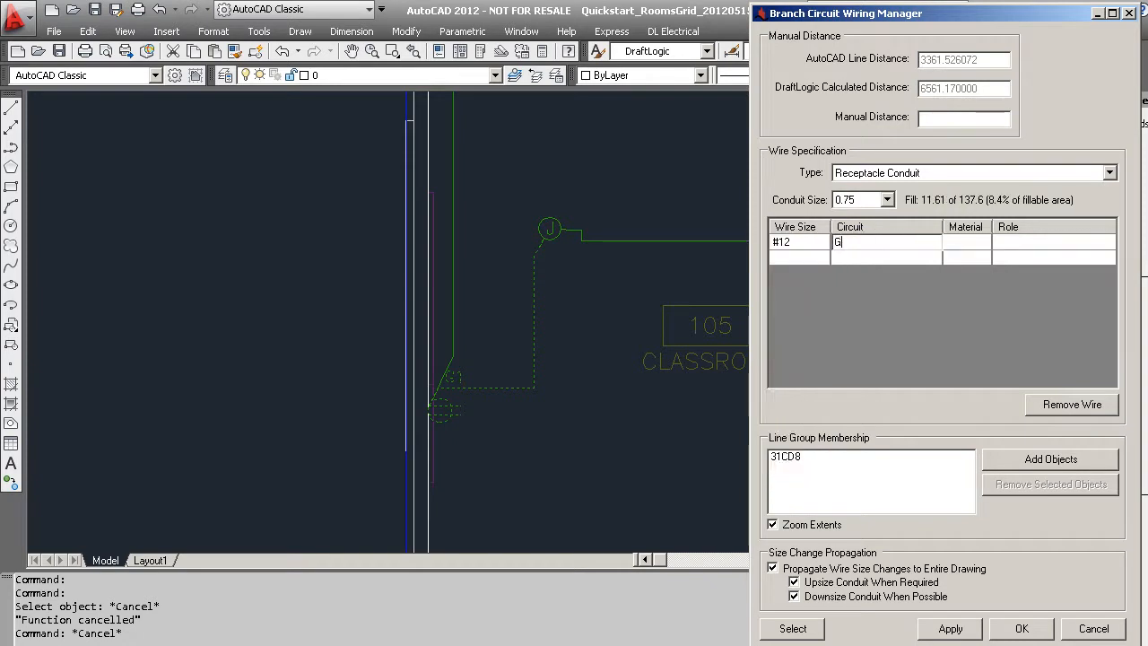
left_click(964, 242)
left_click(987, 242)
left_click(961, 259)
left_click(1021, 247)
left_click(1020, 248)
left_click(1024, 251)
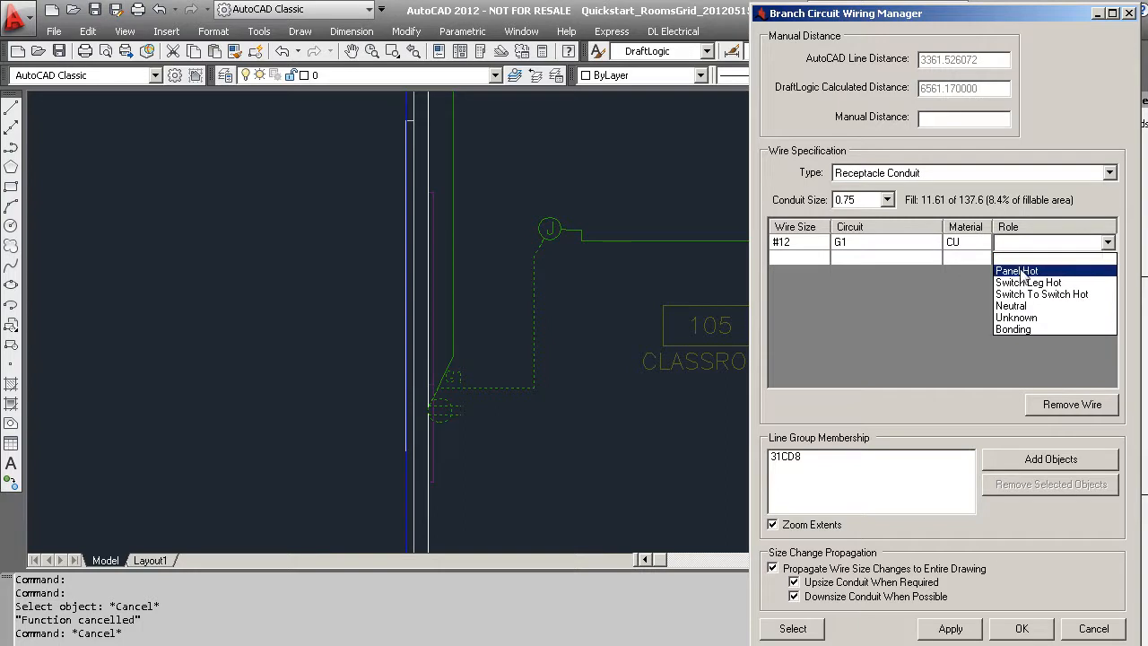
left_click(1022, 265)
Add a #12 CU wire on circuit G1A with the Neutral role and apply the wire specification to the semi-auto conduit.
left_click(818, 258)
left_click(839, 259)
type("G1")
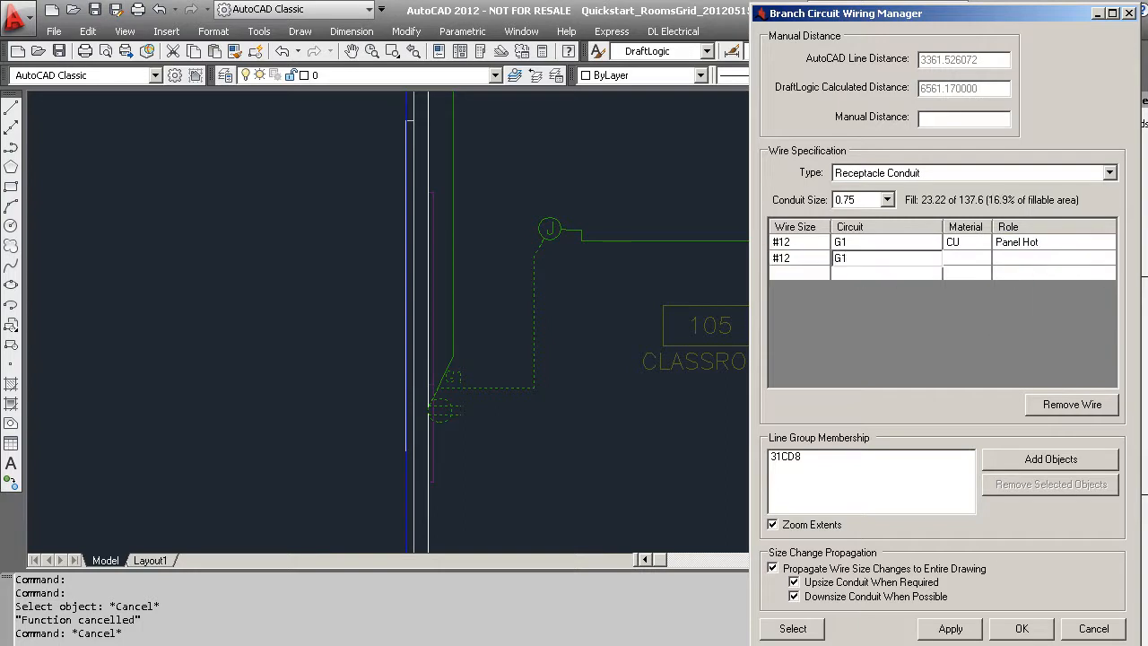
type("A")
left_click(952, 258)
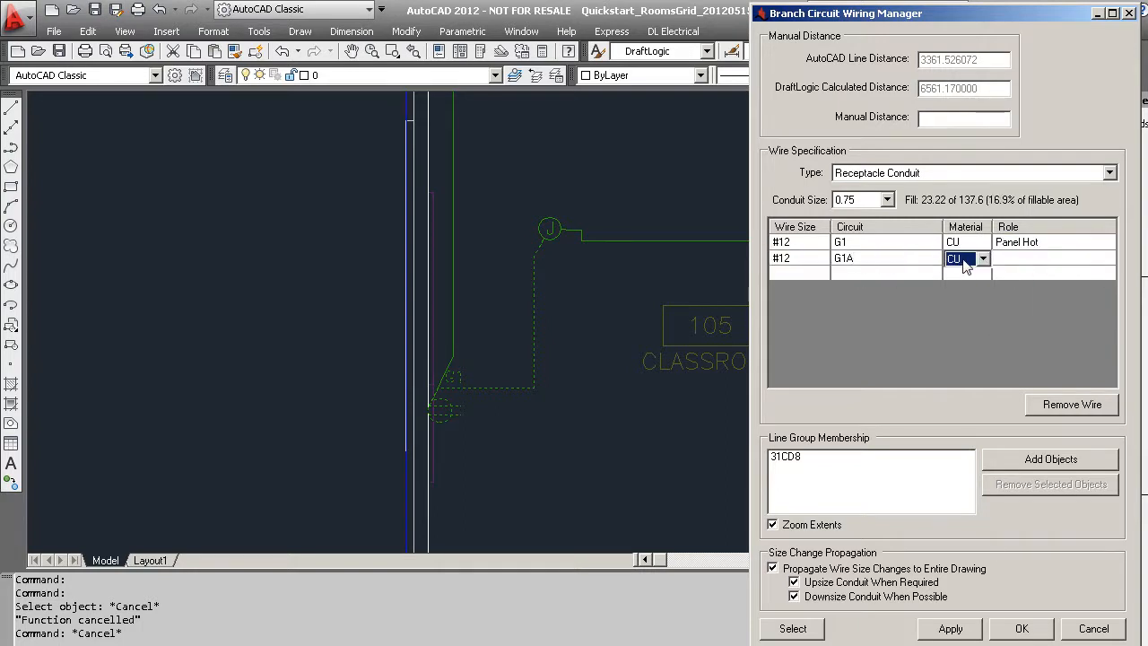
left_click(1011, 260)
left_click(1011, 260)
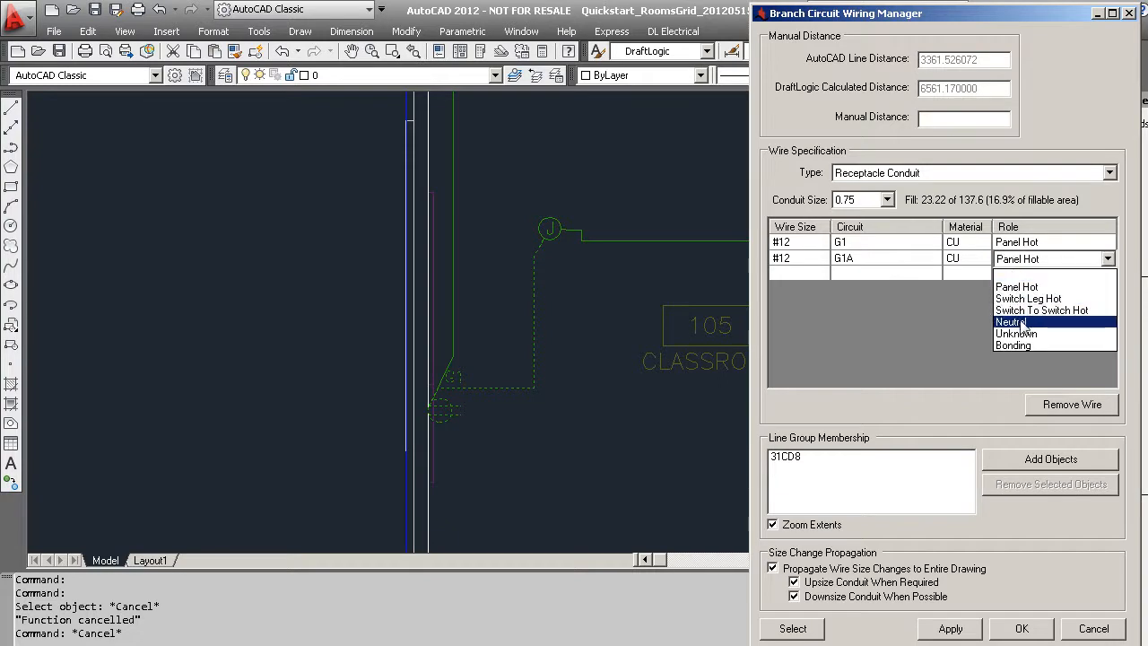
left_click(1011, 315)
left_click(948, 626)
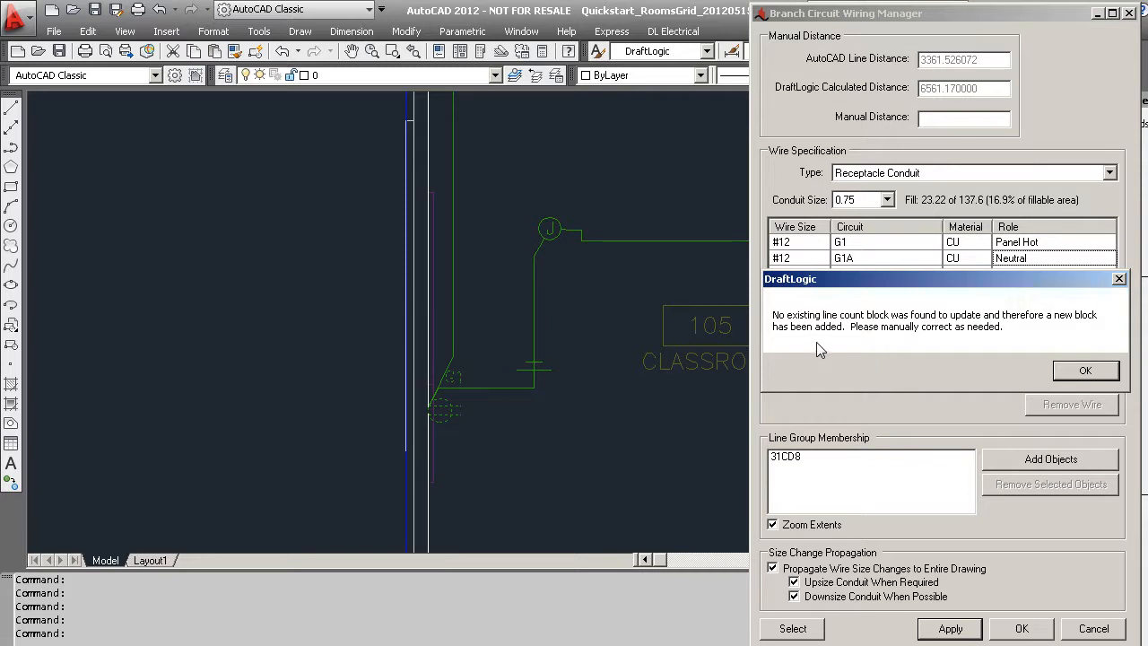
left_click(1083, 372)
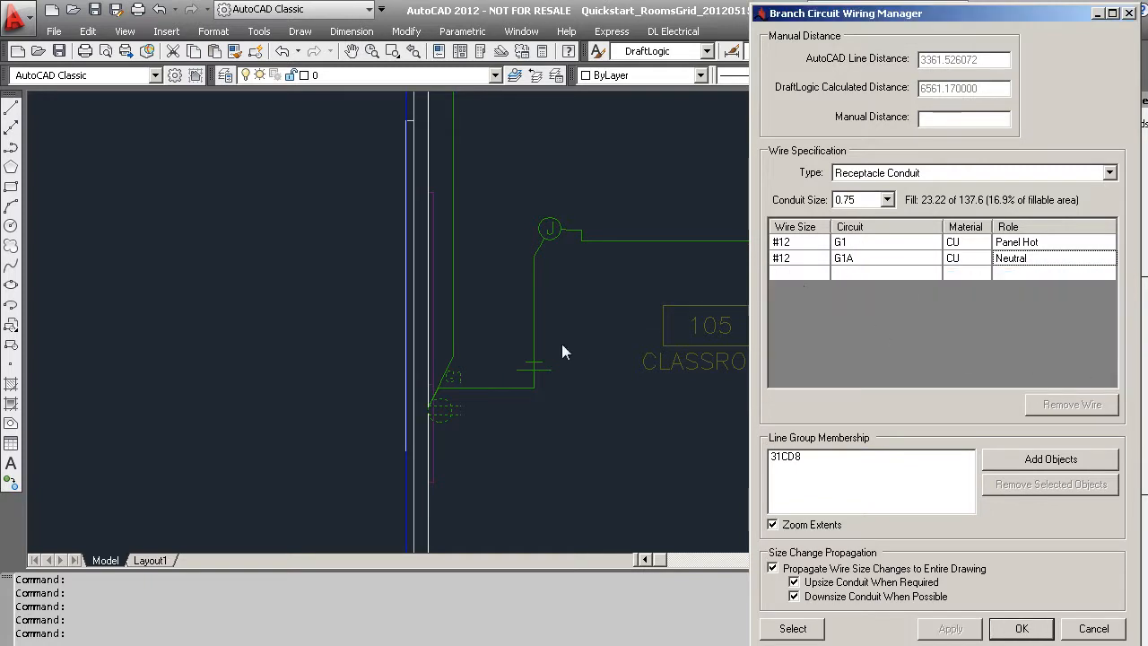
Check the wire specification of the hand-drawn side-wall conduit, then leave the wiring manager without changes.
left_click(778, 627)
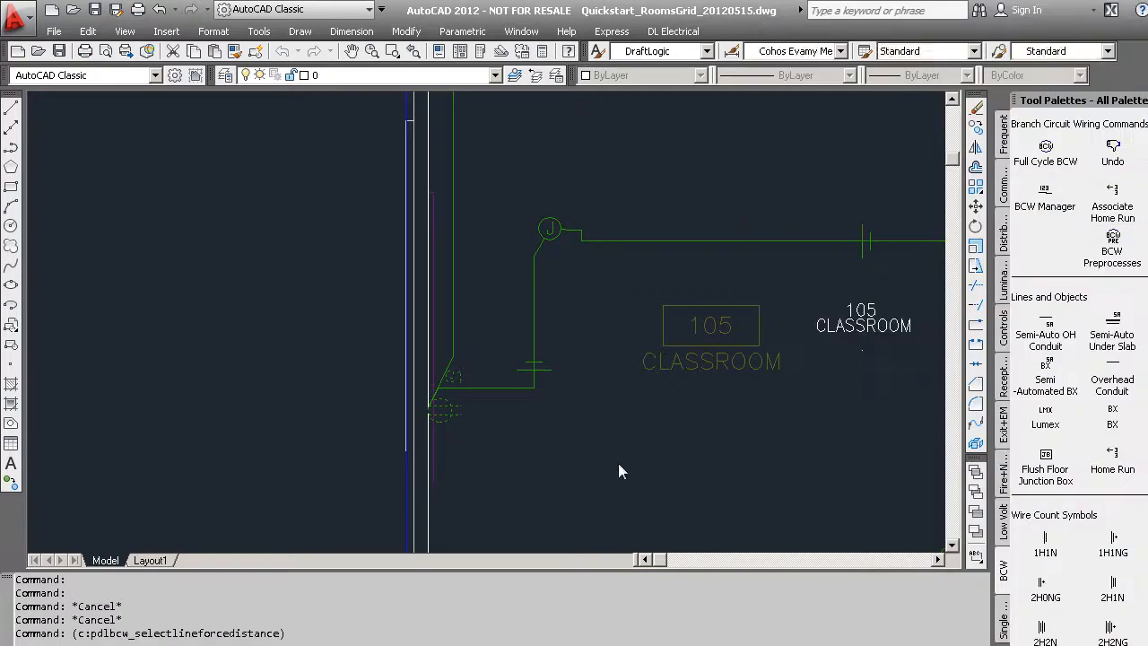
left_click(452, 313)
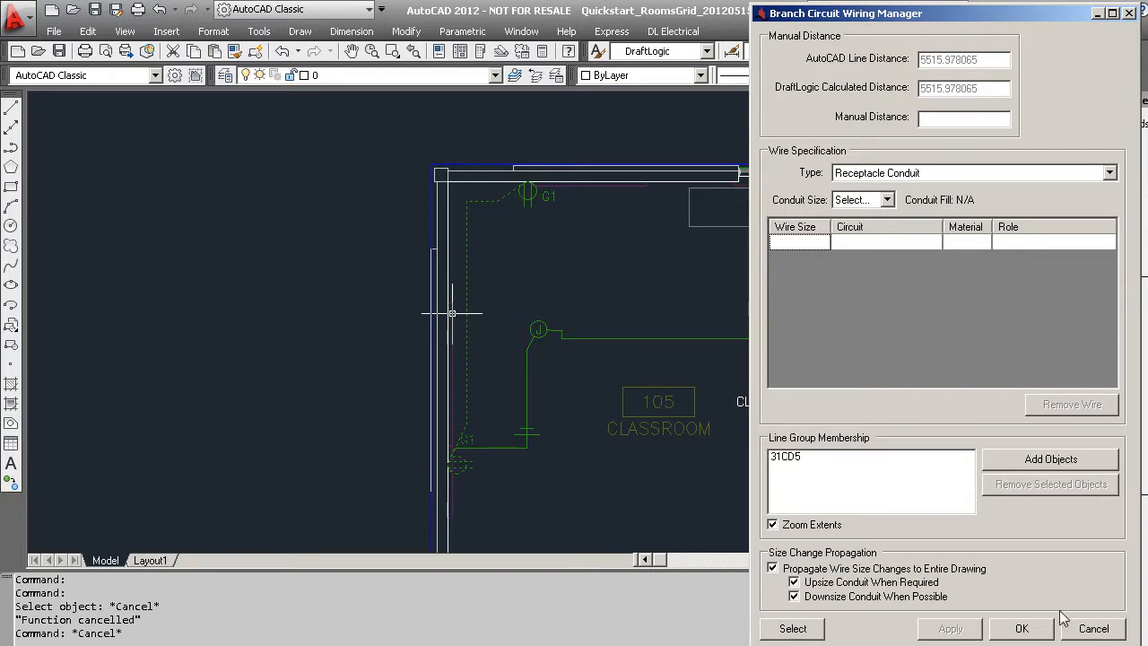
left_click(1093, 628)
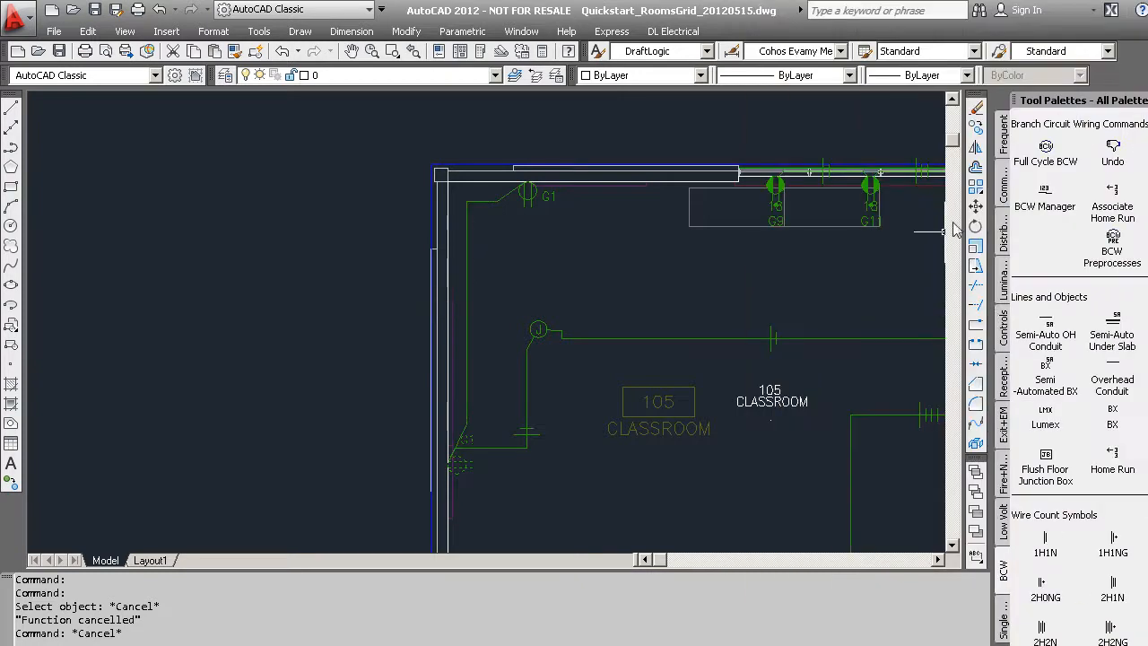
Insert one 2H1N wire count symbol on the vertical run of the hand-drawn conduit along Classroom 105's side wall.
left_click(1112, 585)
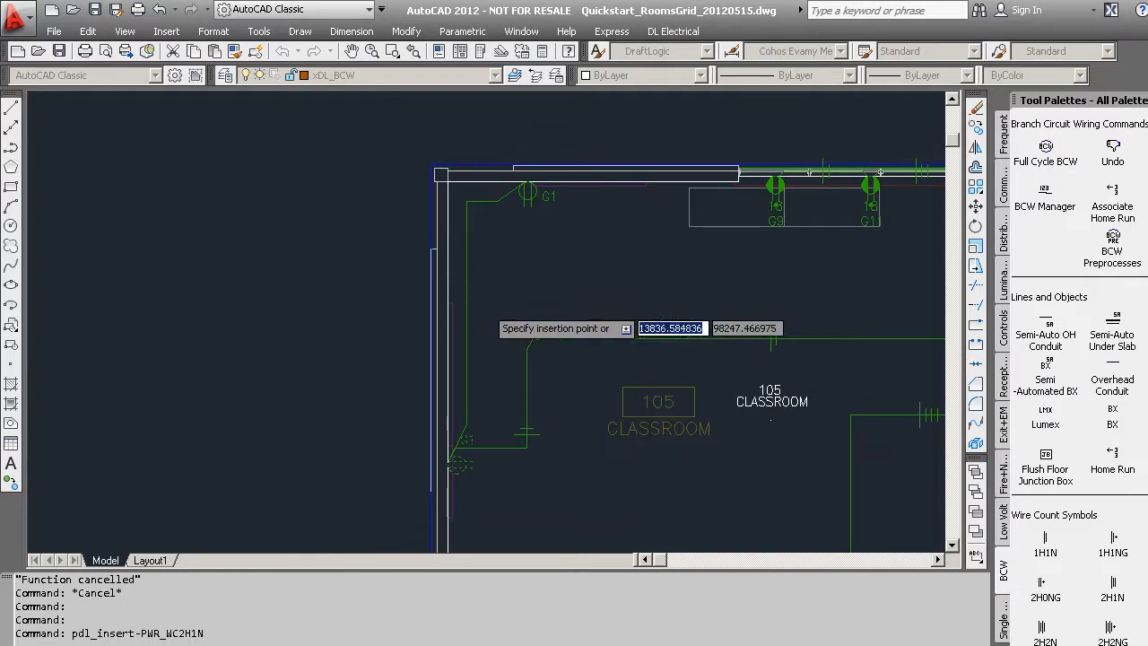
left_click(468, 301)
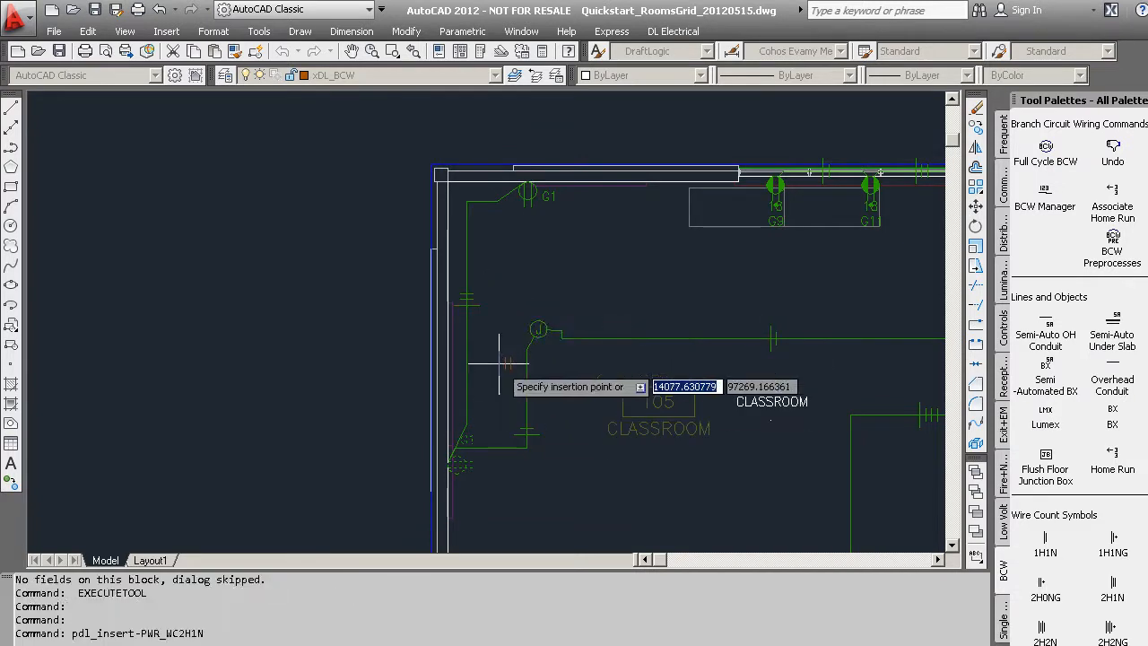
key("Escape")
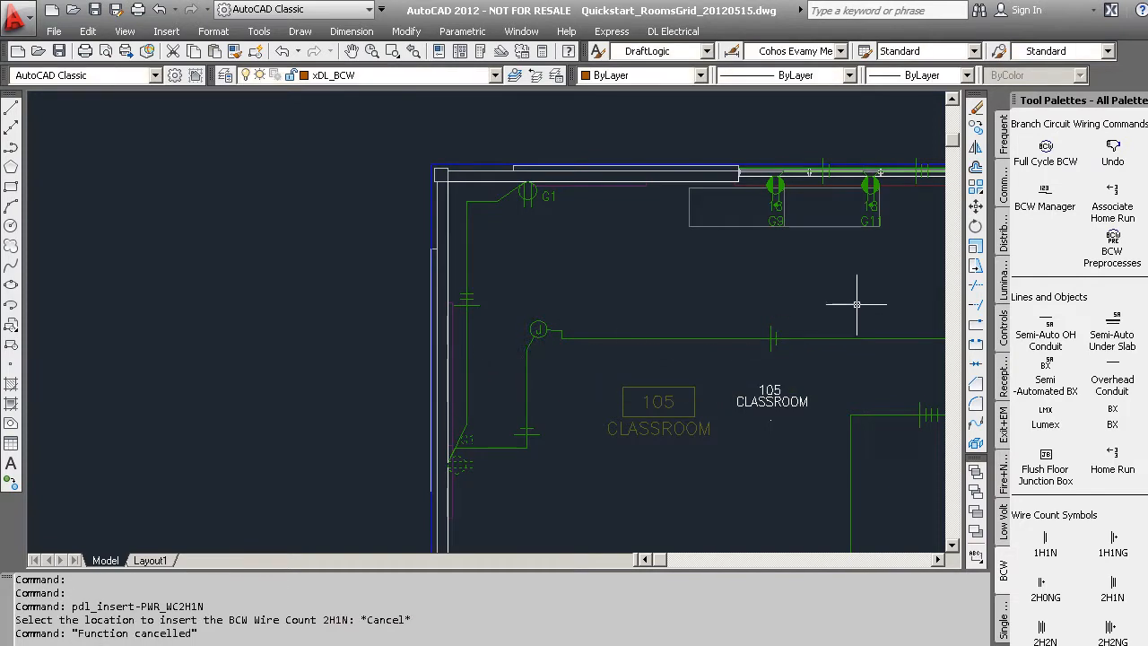
Set the conduit size of the hand-drawn conduit along Classroom 105's side wall to 0.75 in the wiring manager.
left_click(1043, 196)
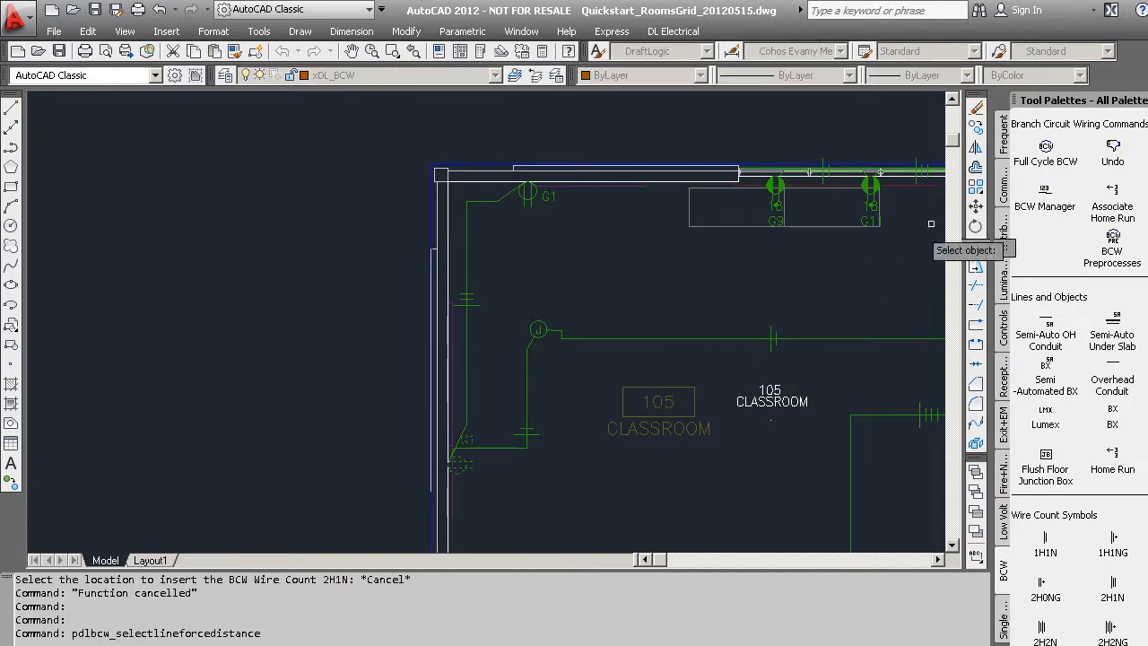
left_click(465, 328)
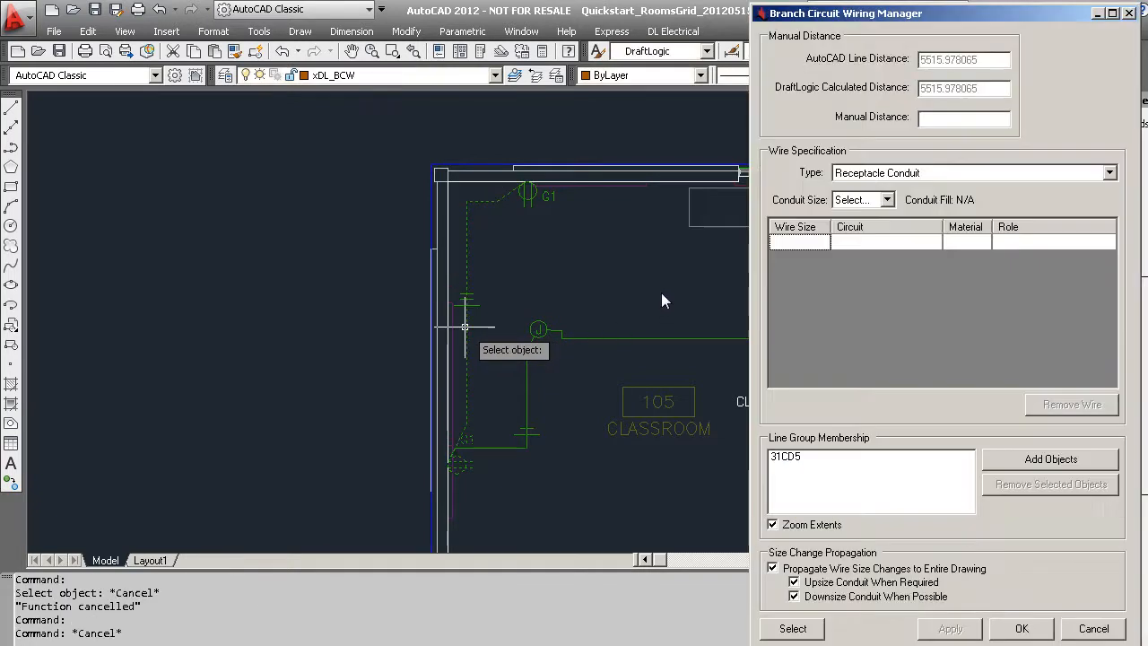
left_click(861, 200)
left_click(845, 240)
Add a #12 CU wire on circuit G1 with the Panel Hot role to the hand-drawn conduit's wire specification.
left_click(818, 244)
left_click(820, 242)
left_click(802, 271)
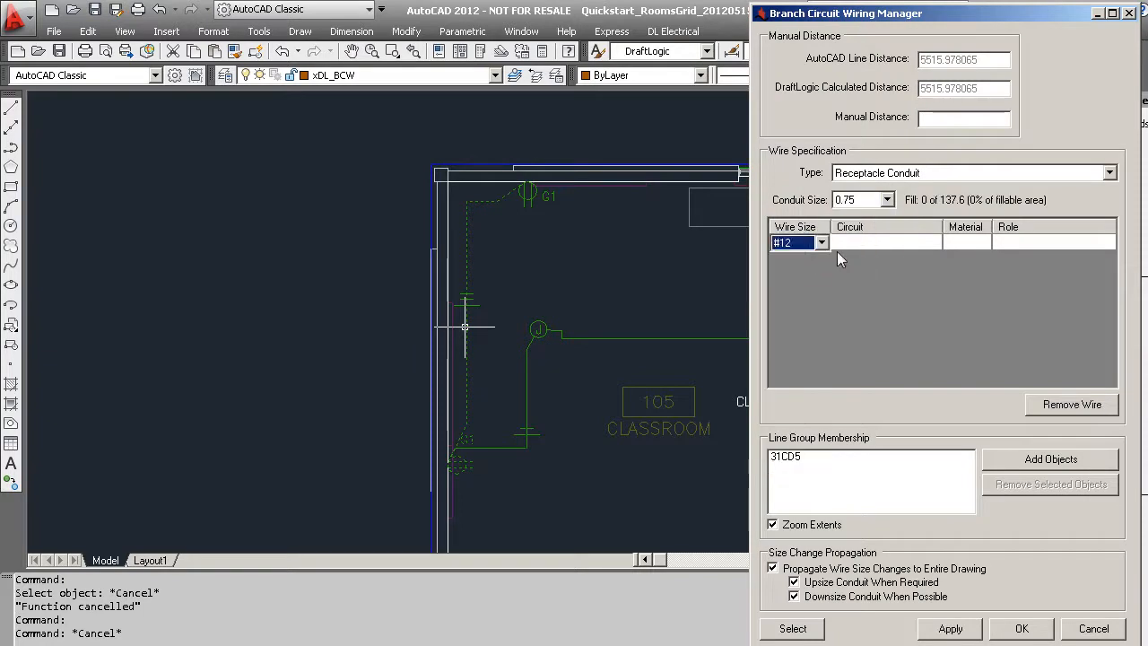
left_click(848, 242)
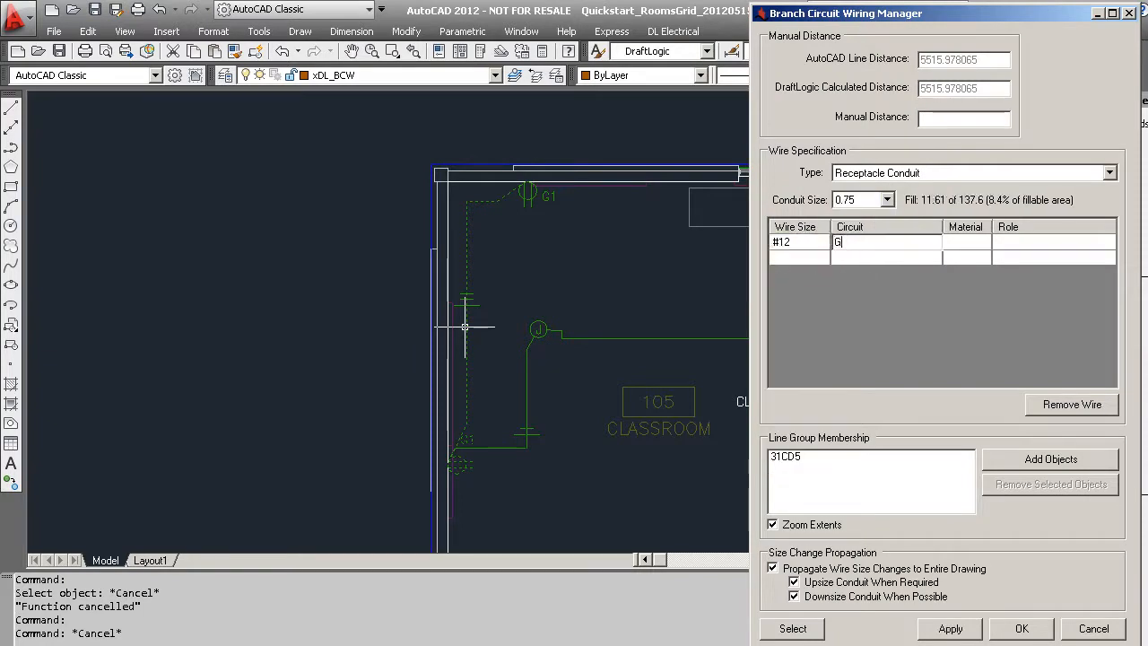
left_click(959, 247)
left_click(966, 246)
left_click(967, 262)
left_click(1006, 244)
left_click(1003, 244)
left_click(994, 268)
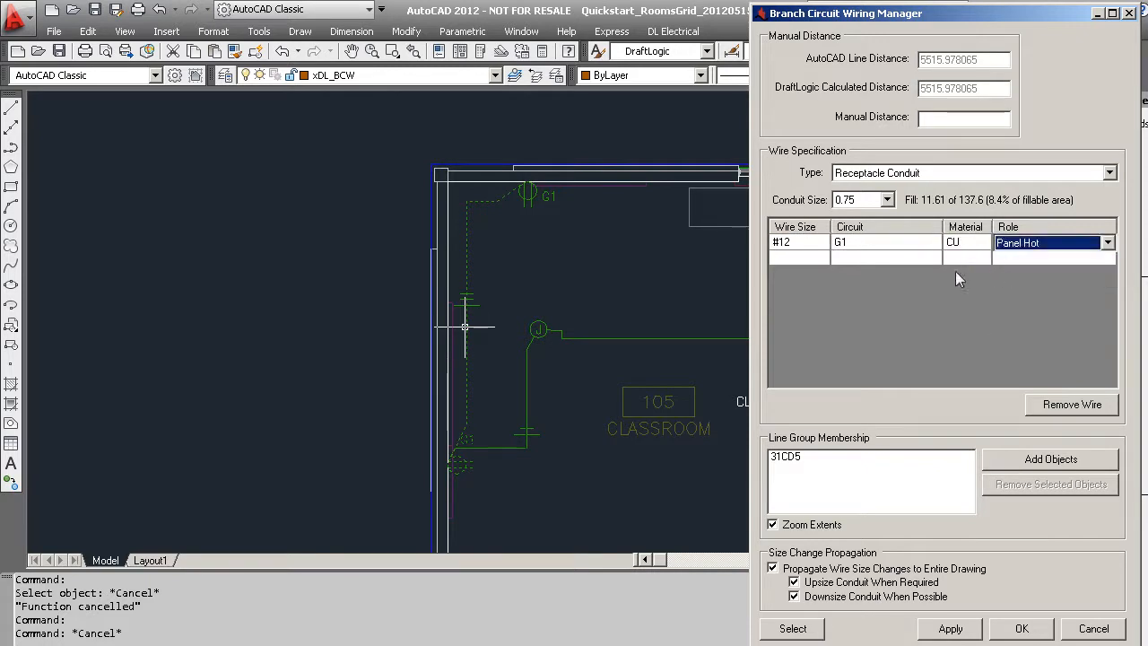
Add a #12 CU Neutral wire on circuit G1A, apply the specification to the hand-drawn conduit and close the wiring manager.
left_click(822, 258)
left_click(822, 258)
left_click(819, 258)
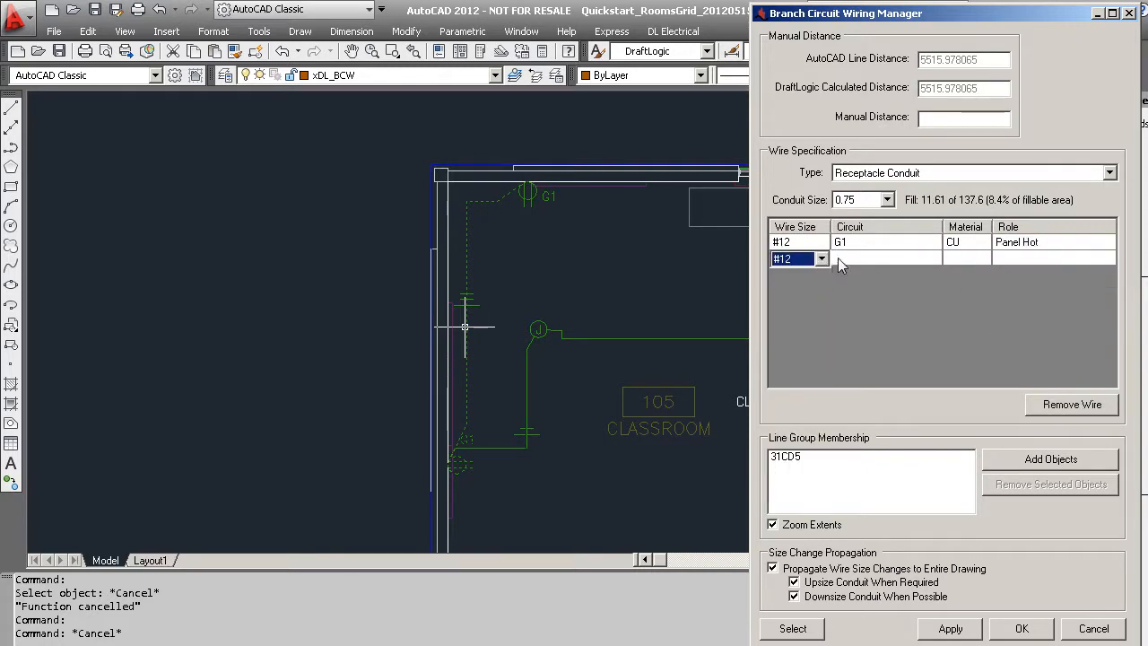
left_click(846, 259)
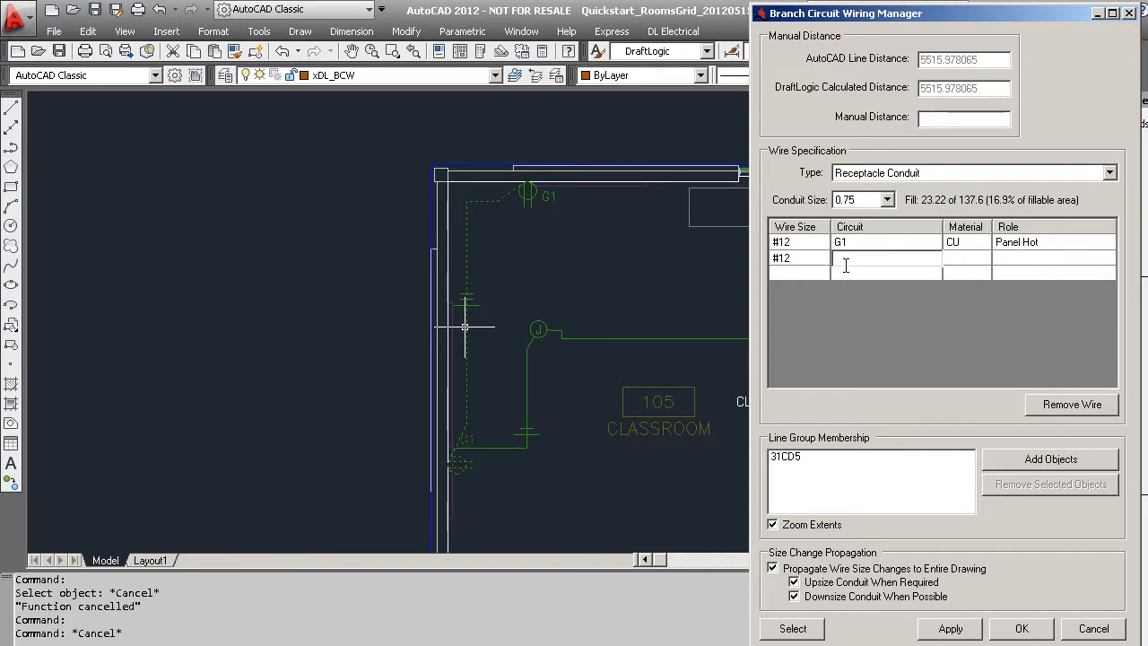
type("G1A")
left_click(980, 258)
left_click(1000, 260)
left_click(1002, 262)
left_click(1011, 321)
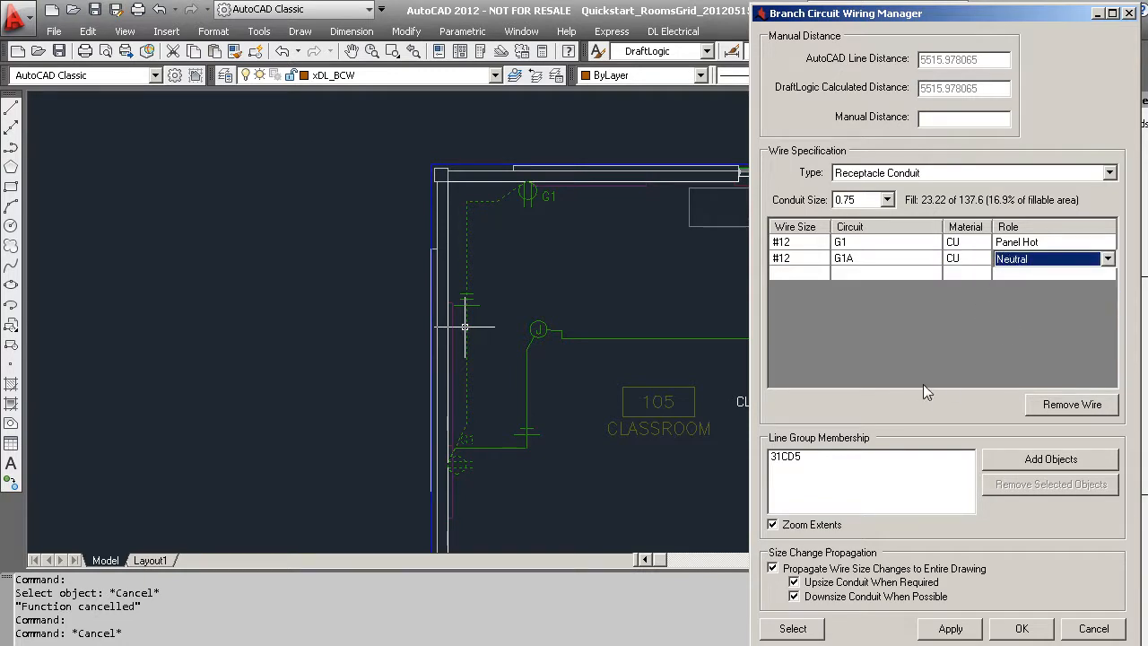
left_click(949, 628)
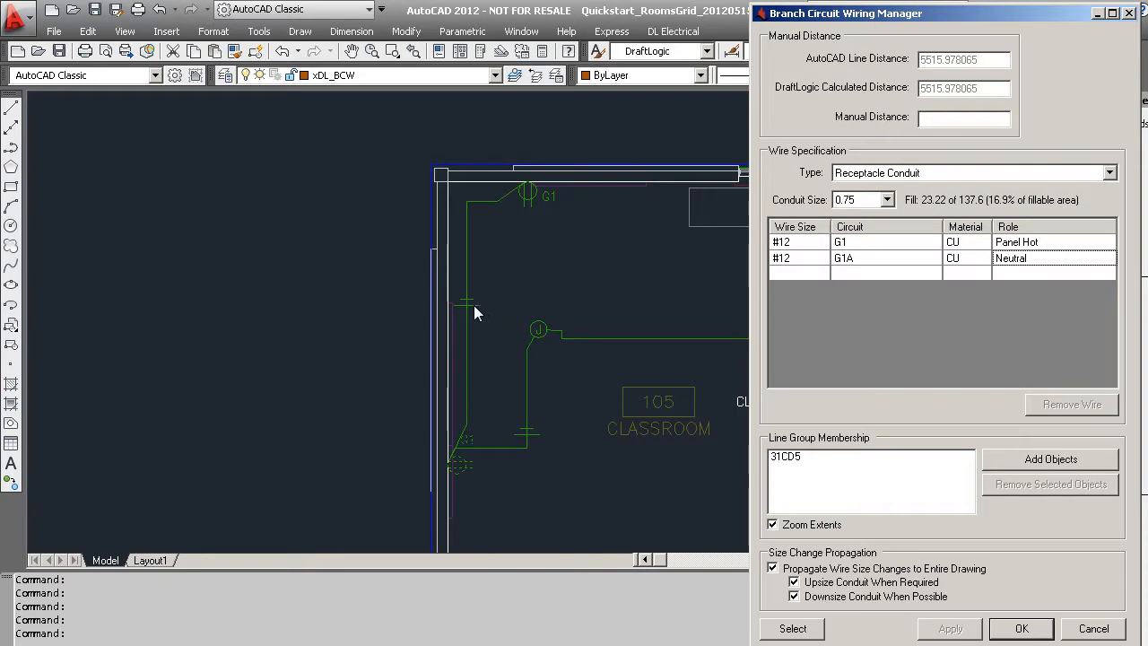
left_click(1021, 628)
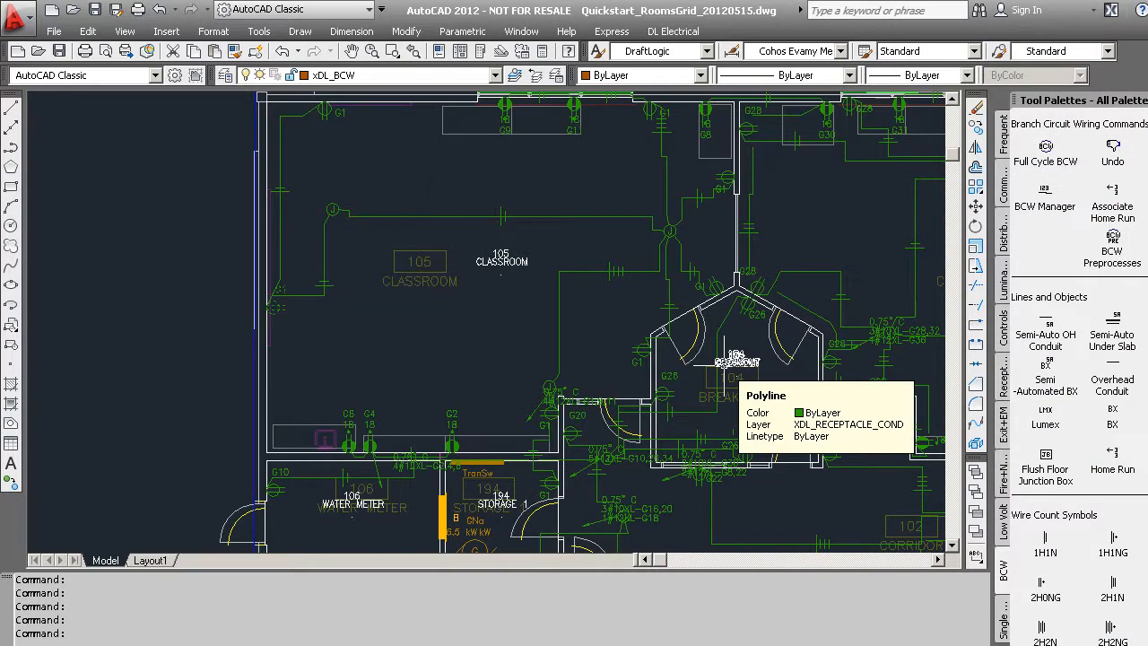
Isolate the lighting layers of the school plan.
left_click(1008, 138)
left_click(1056, 330)
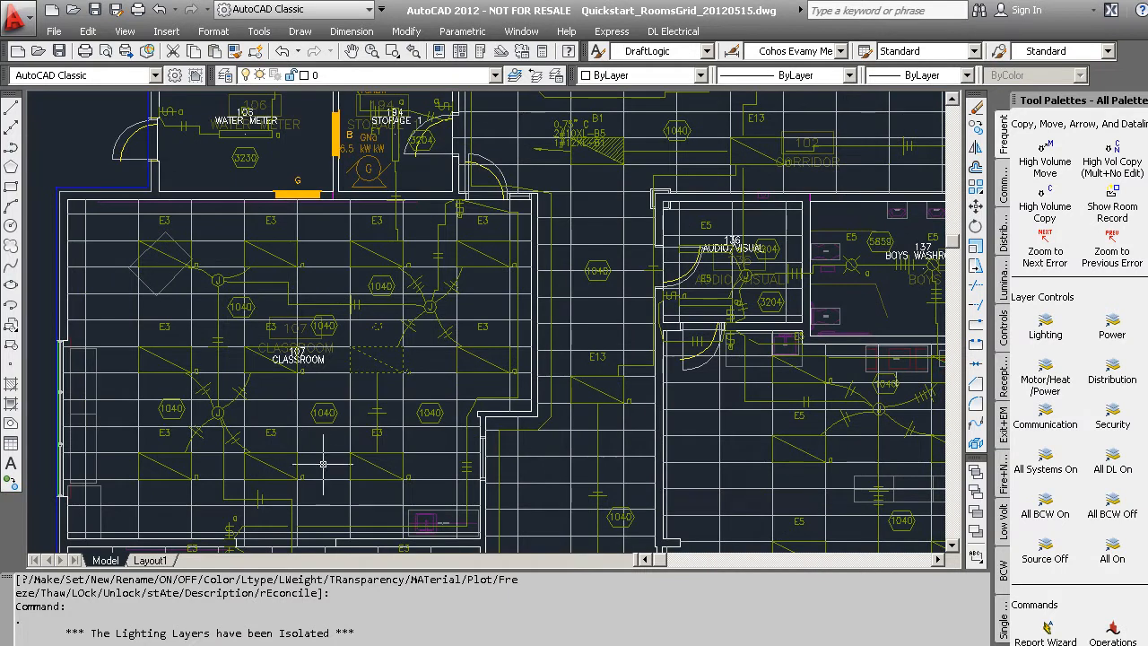
Examine the lighting branch circuit wiring in Classrooms 107, 108 and 110 and the adjoining corridor.
middle_click_drag(321, 469, 337, 397)
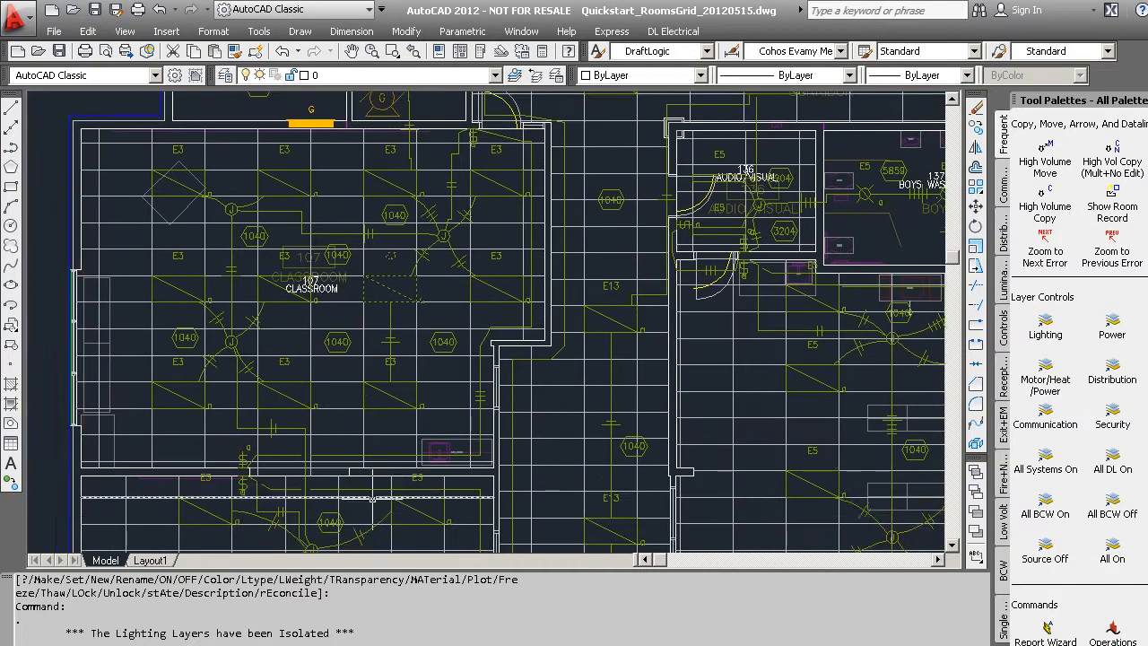
middle_click_drag(372, 496, 393, 272)
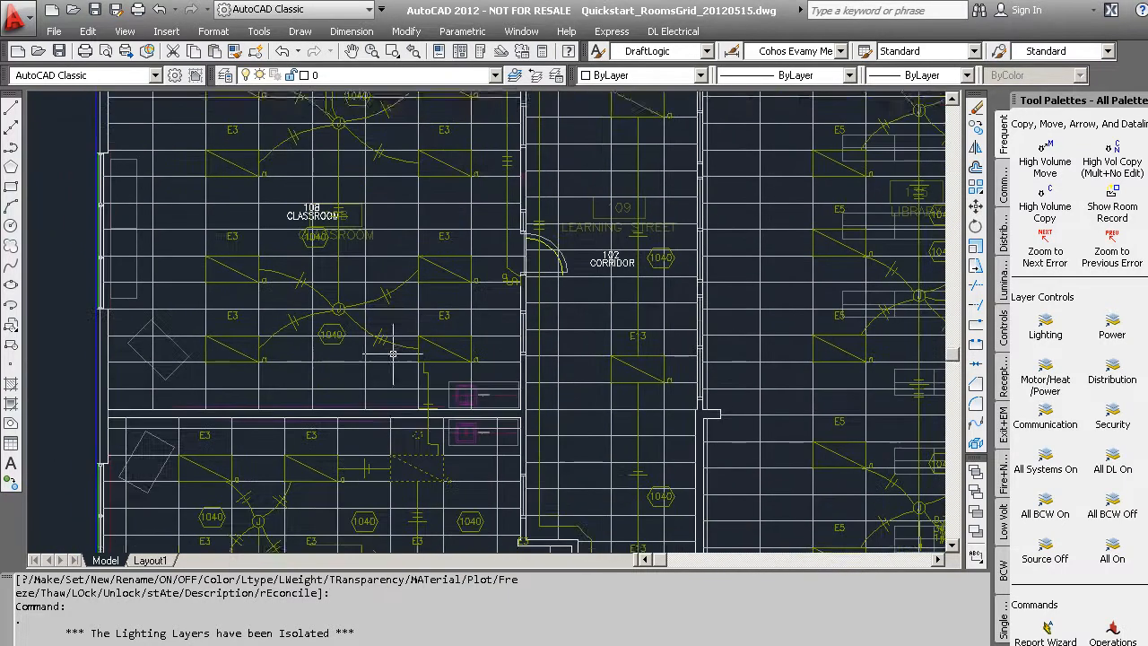
middle_click_drag(394, 352, 403, 256)
middle_click_drag(410, 476, 416, 399)
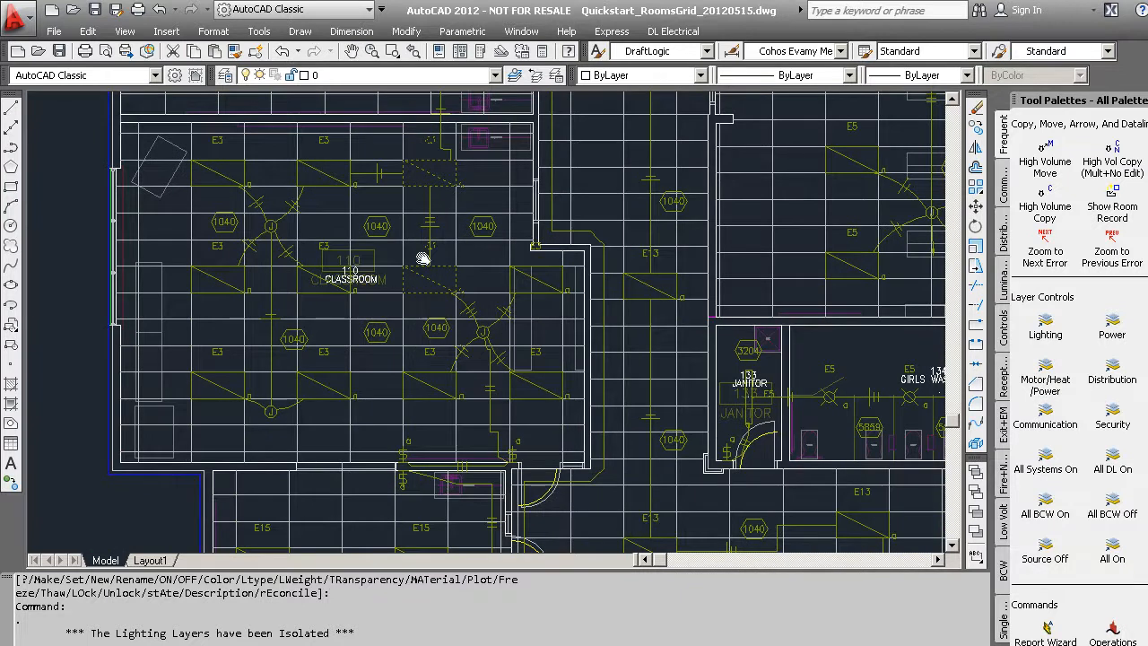
scroll(405, 355, "down", 4)
scroll(404, 355, "down", 3)
scroll(404, 225, "up", 2)
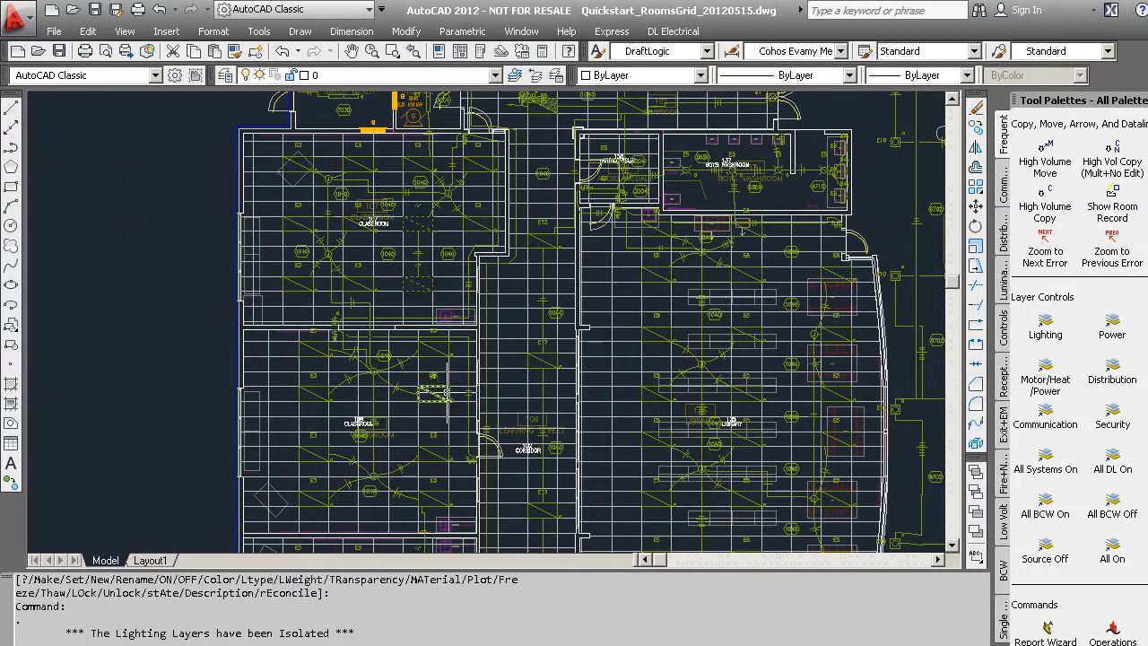
middle_click_drag(450, 456, 425, 266)
middle_click_drag(430, 458, 430, 411)
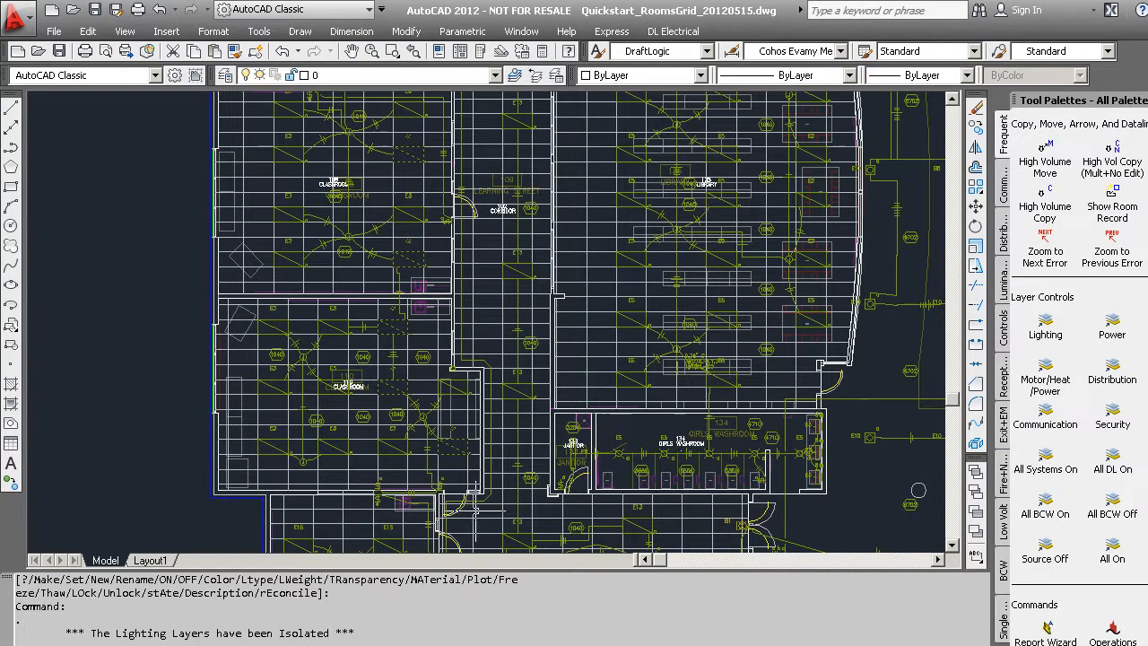
middle_click_drag(454, 435, 428, 330)
middle_click_drag(371, 307, 471, 453)
middle_click_drag(427, 305, 417, 412)
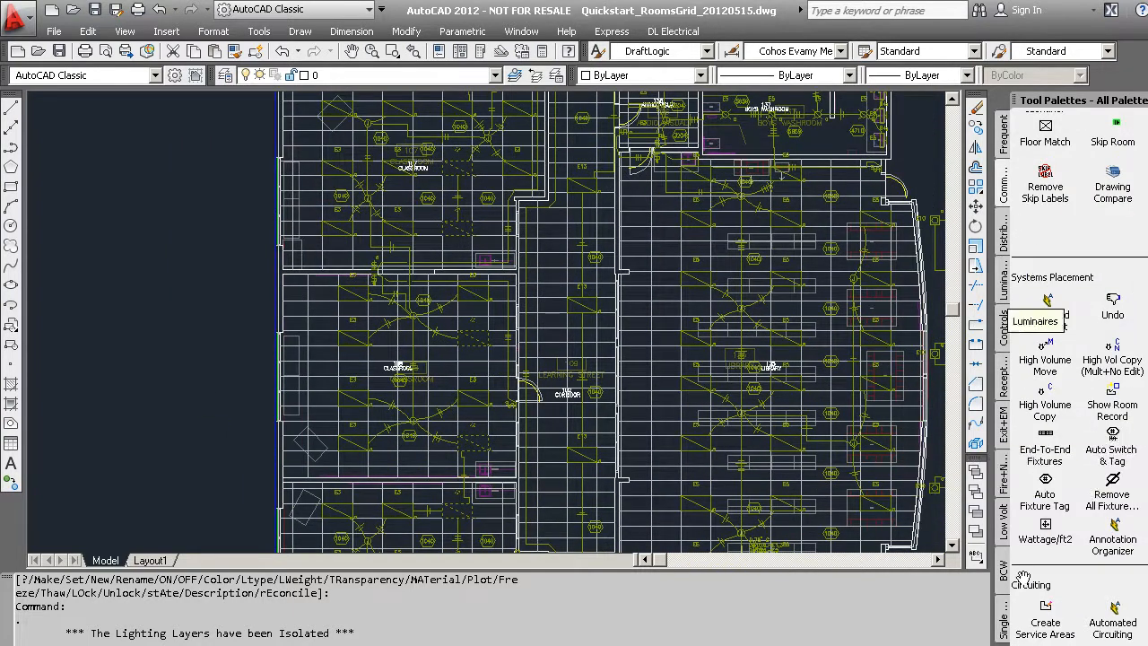
Open the wiring manager for the BX run between Classroom 107's upper-left luminaire and its junction box.
left_click(1005, 574)
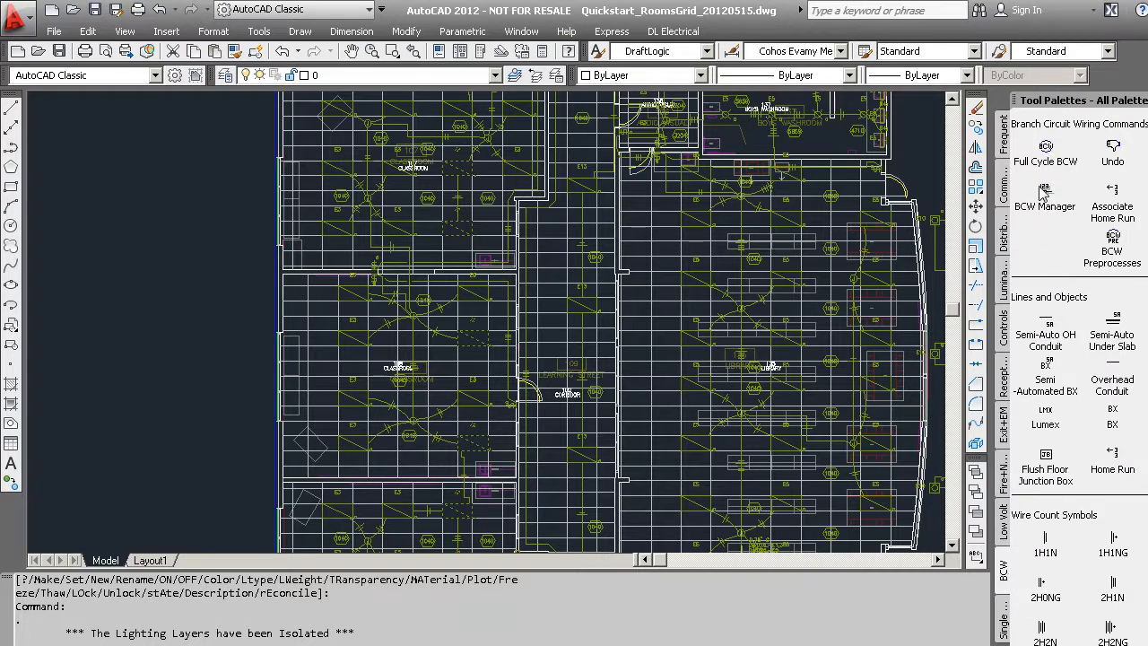
left_click(1003, 189)
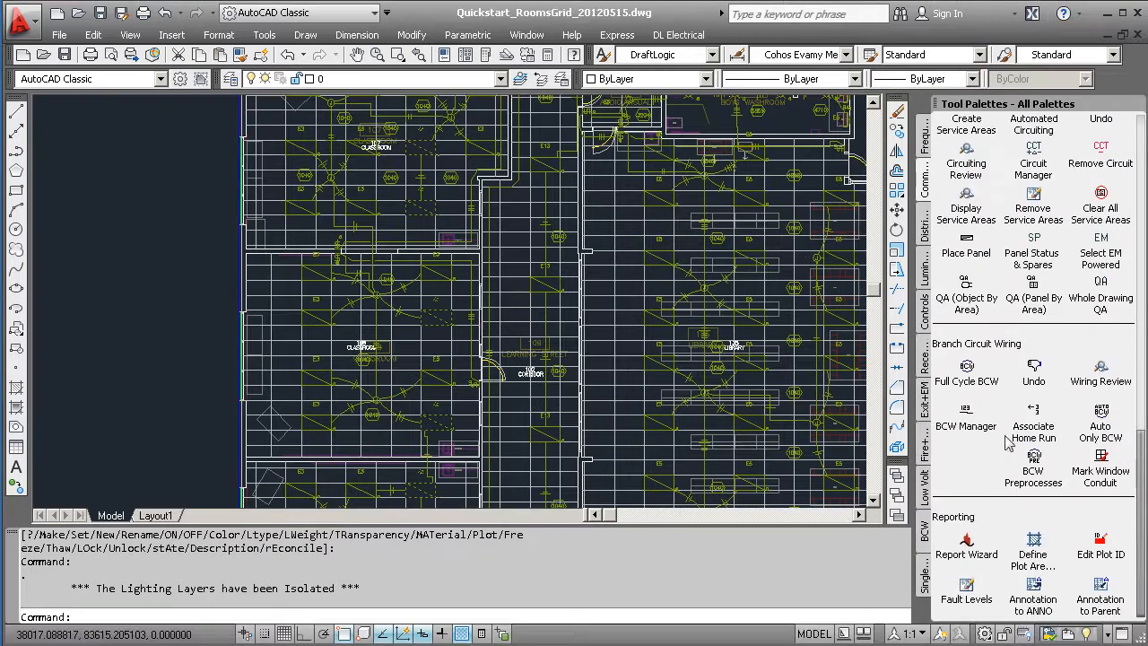
left_click(966, 417)
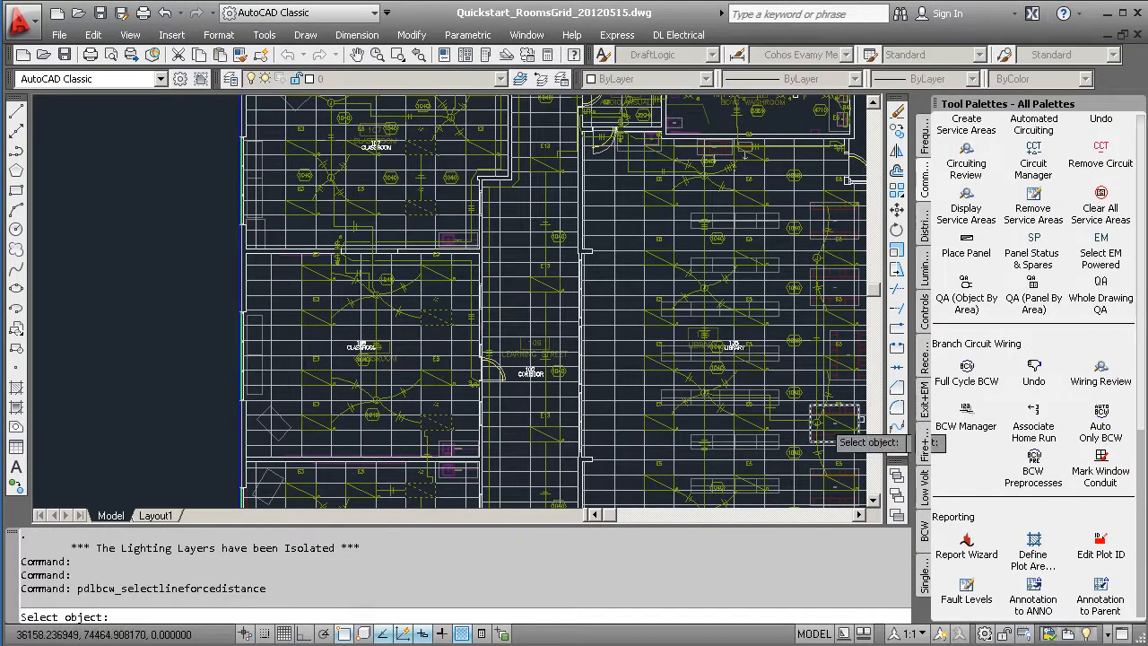
scroll(285, 214, "up", 4)
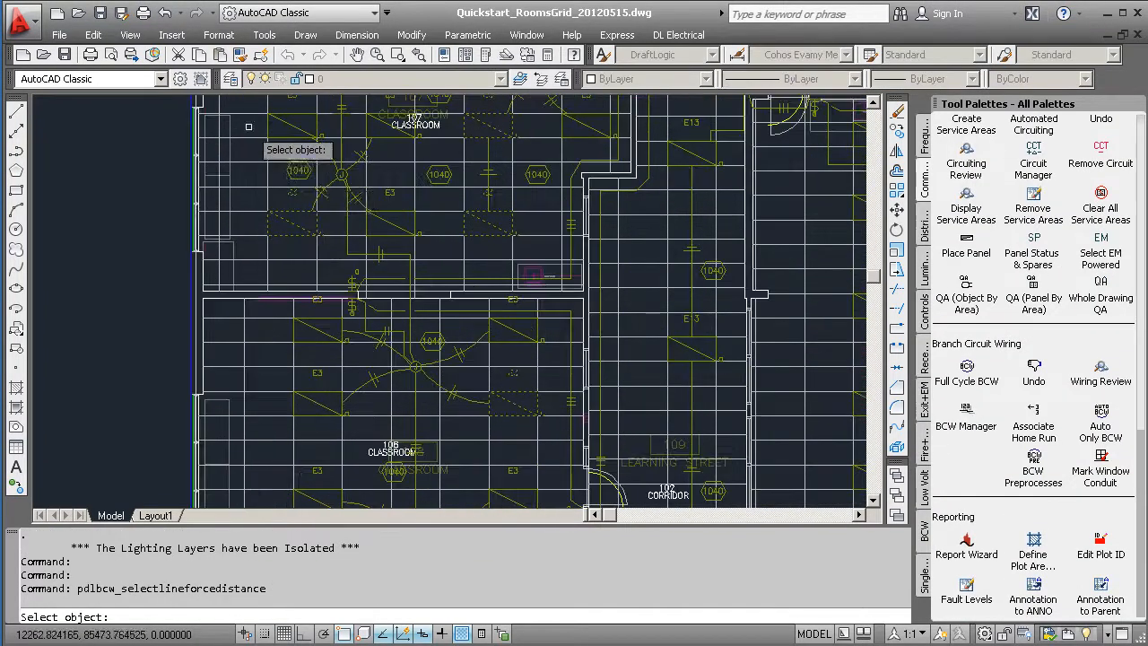
scroll(334, 242, "up", 2)
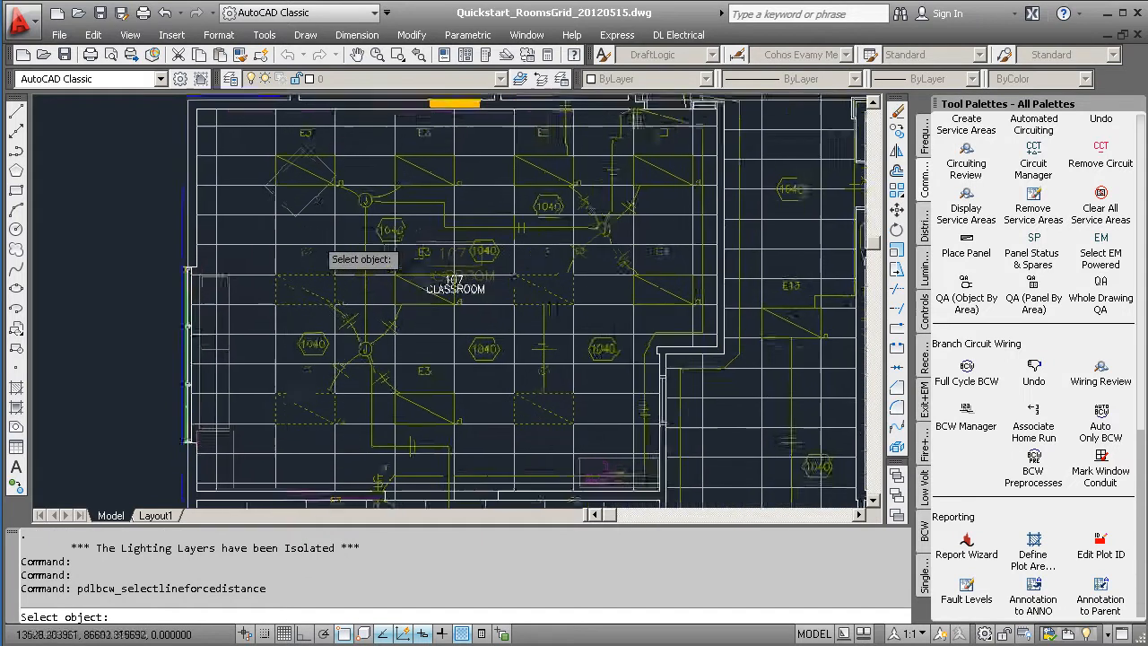
left_click(352, 184)
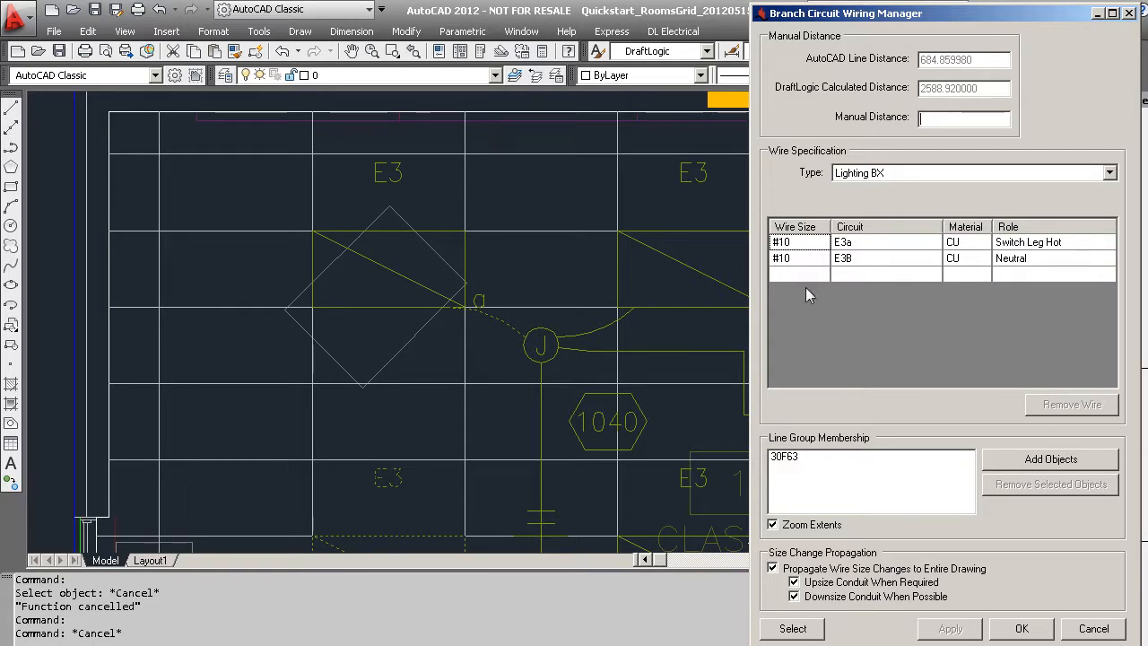
Set both the E3B Neutral and E3a Switch Leg Hot wires of the BX run to #8 and apply the change.
left_click(821, 244)
left_click(819, 262)
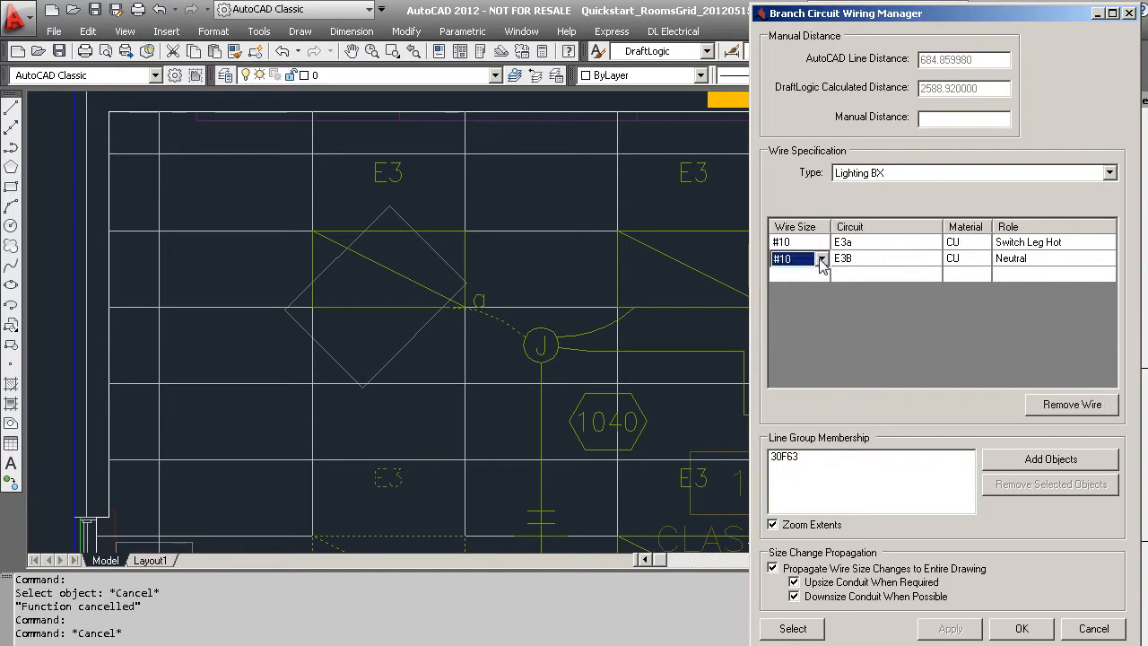
left_click(820, 260)
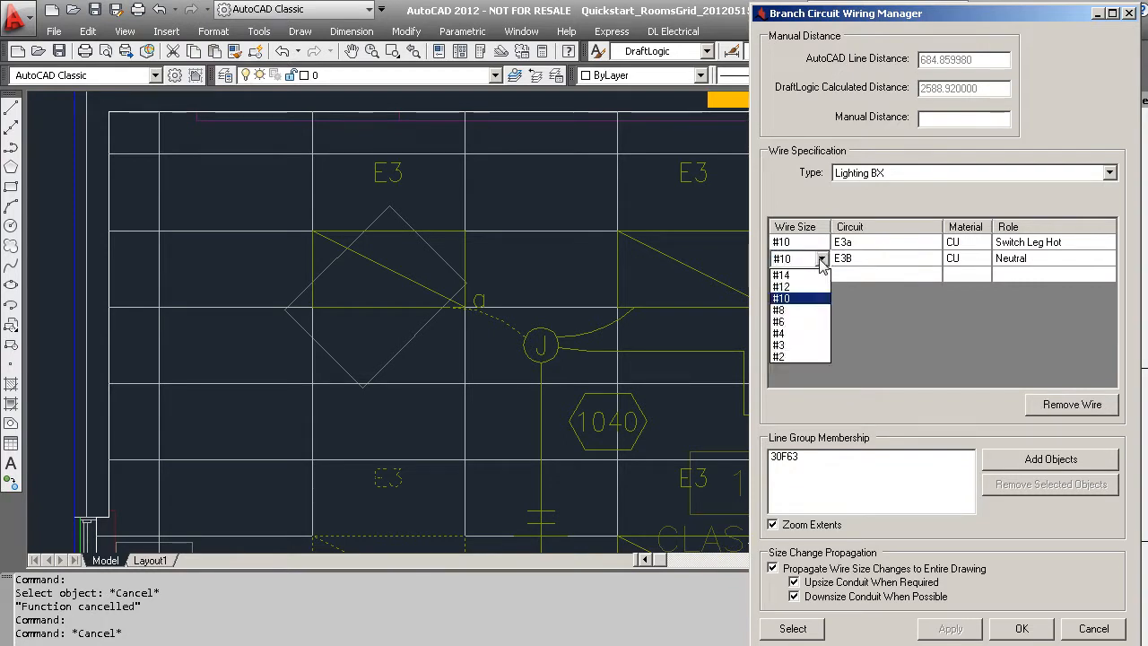
left_click(796, 311)
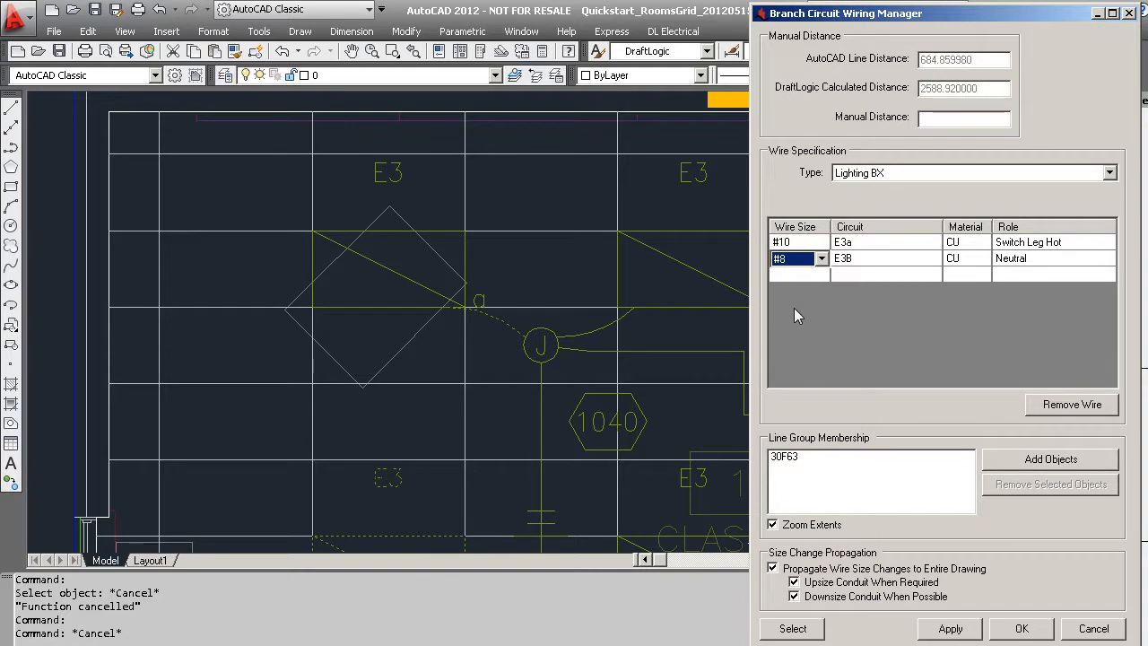
left_click(818, 243)
left_click(822, 243)
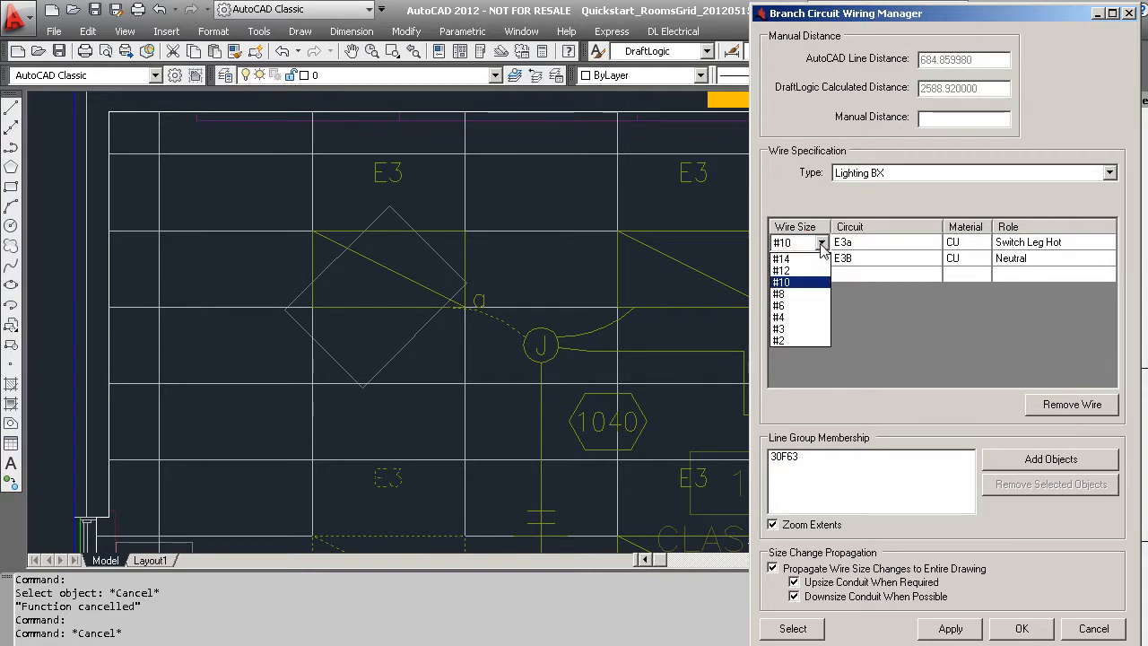
left_click(797, 294)
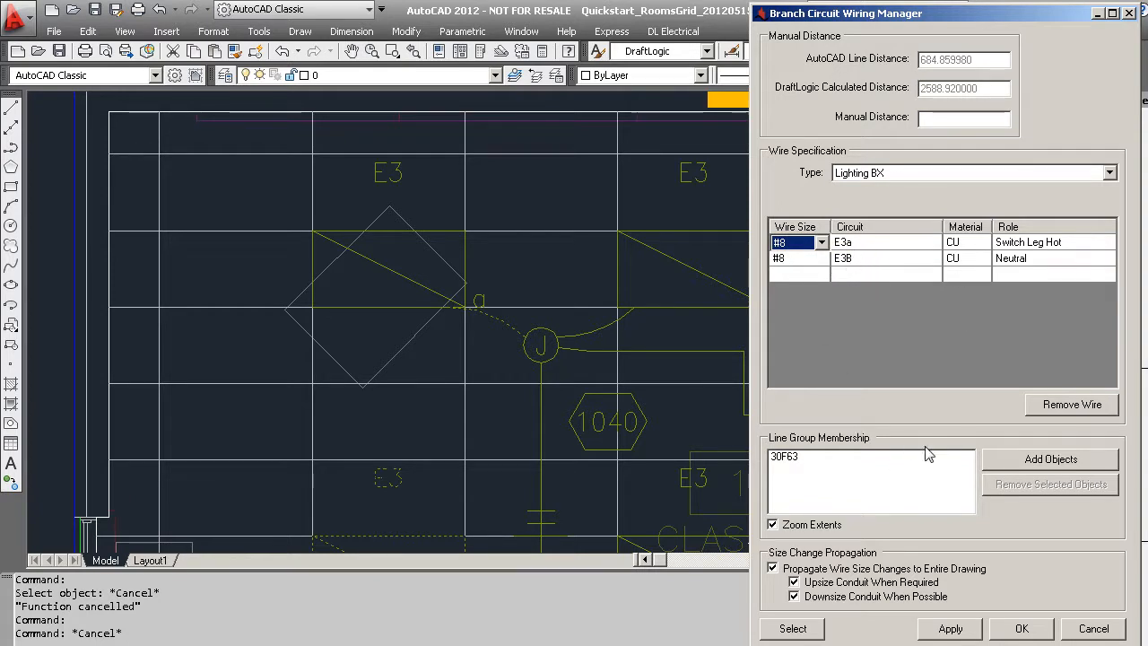
left_click(949, 628)
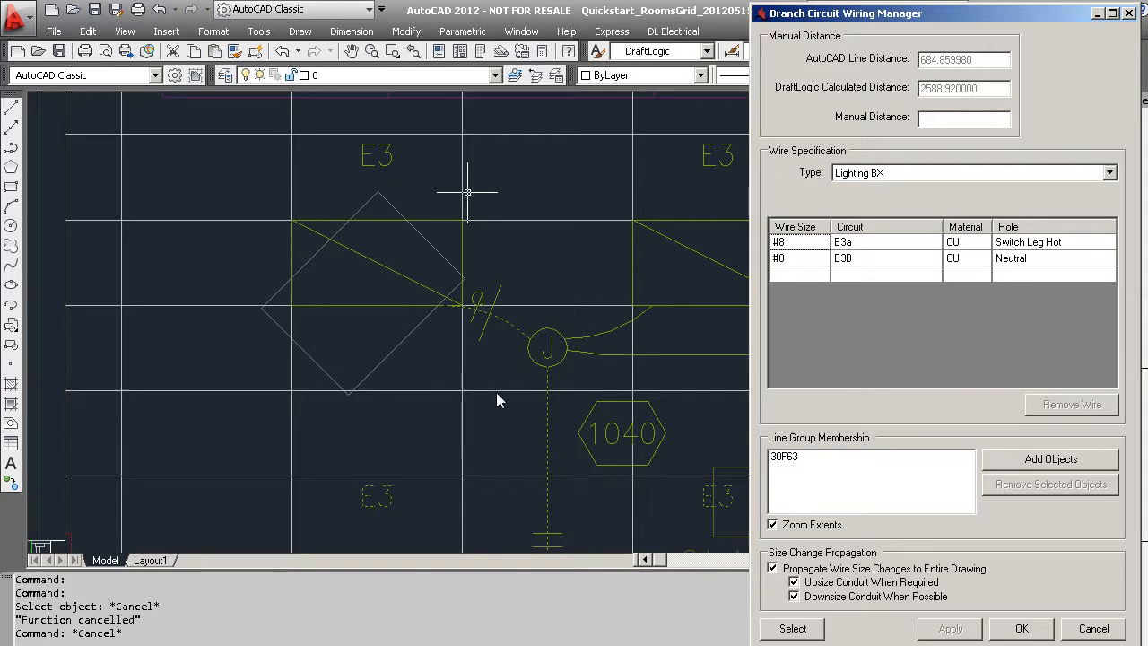
Delete the wire count symbol on the BX run between the upper-left luminaire and the junction box.
left_click(482, 317)
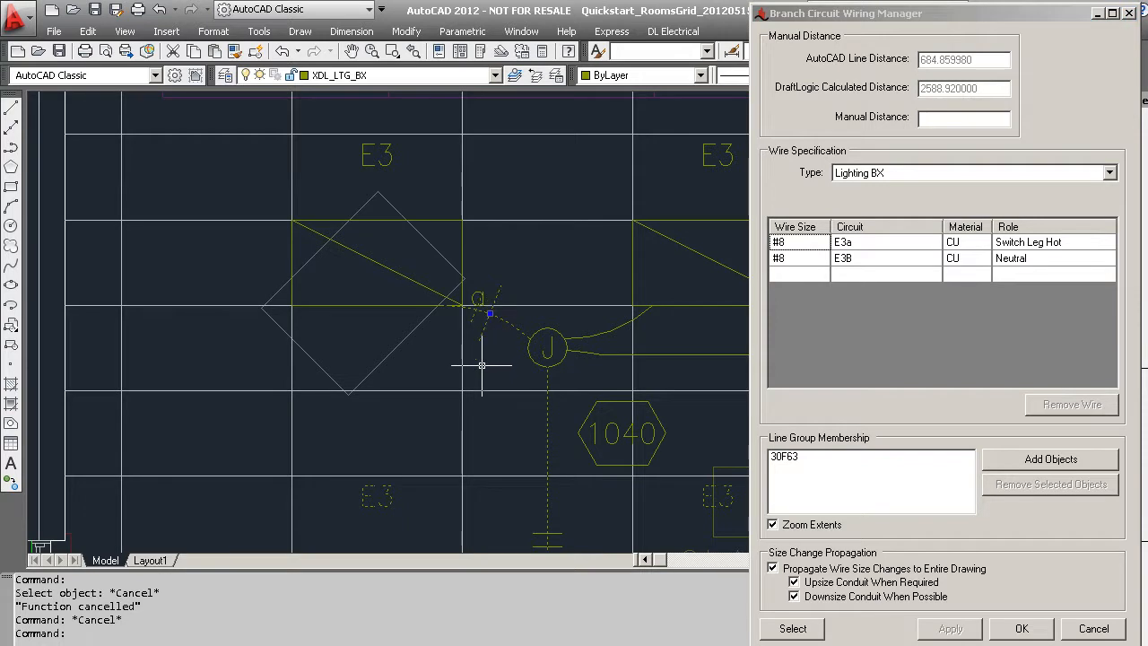
key("Escape")
key("Escape")
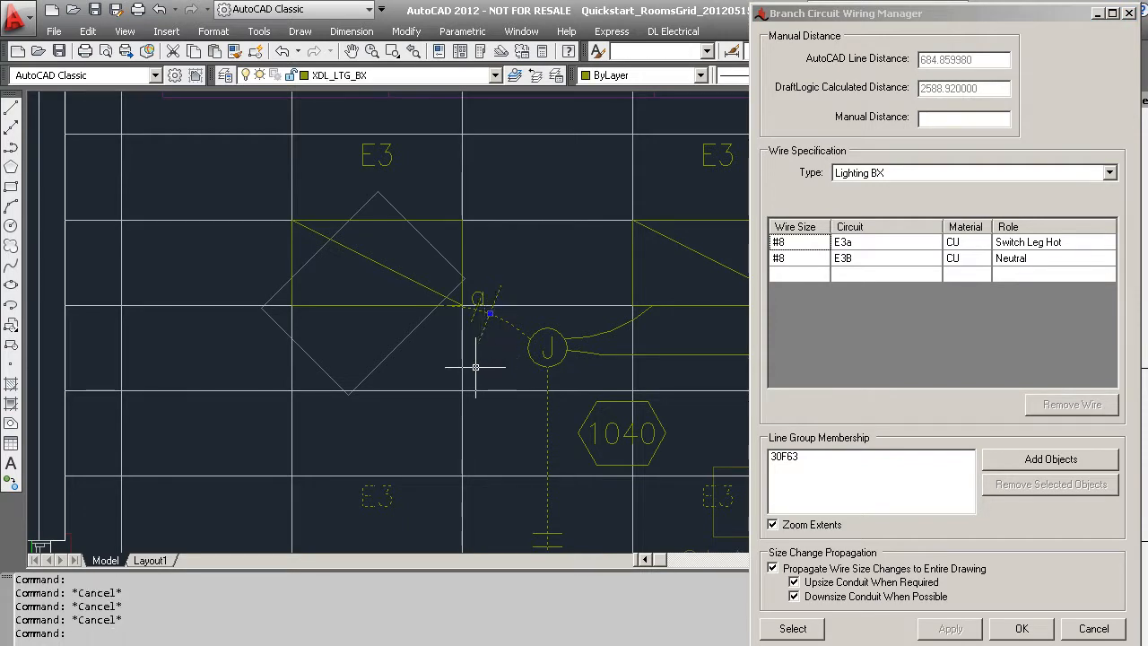
key("Delete")
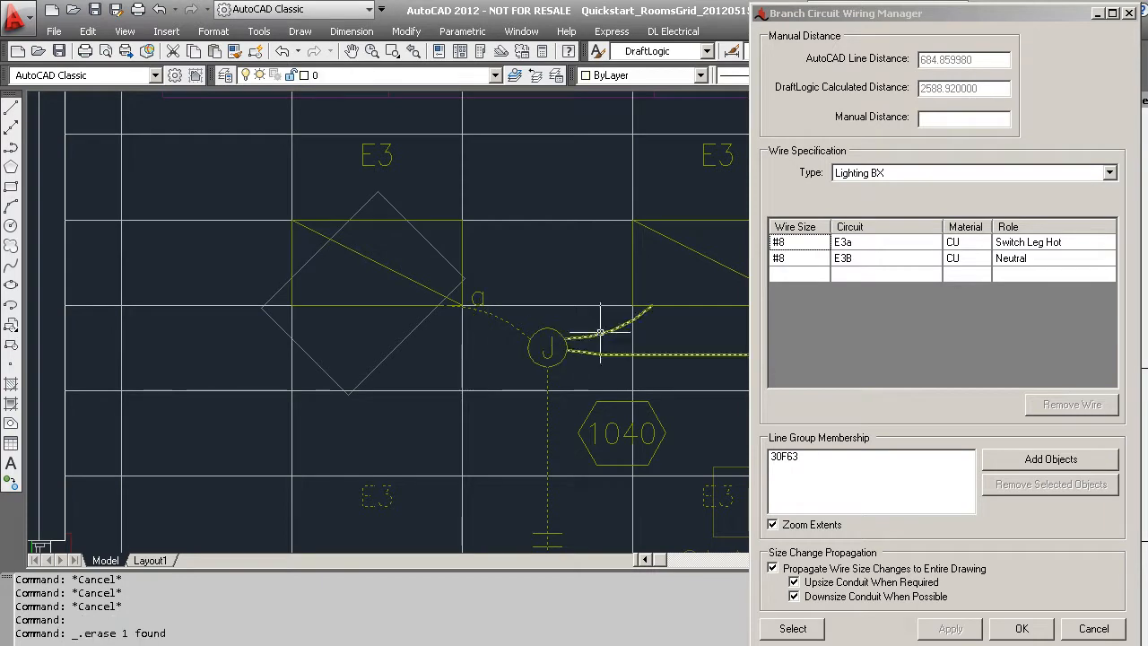
Inspect the wire specification and sizes of the vertical lighting conduit run between the two western junction boxes in Classroom 110.
scroll(599, 403, "down", 4)
middle_click_drag(651, 468, 507, 308)
mouse_move(560, 401)
middle_mouse_down()
mouse_move(492, 286)
mouse_move(513, 265)
middle_mouse_up()
middle_click_drag(523, 390, 489, 233)
middle_click_drag(505, 369, 505, 300)
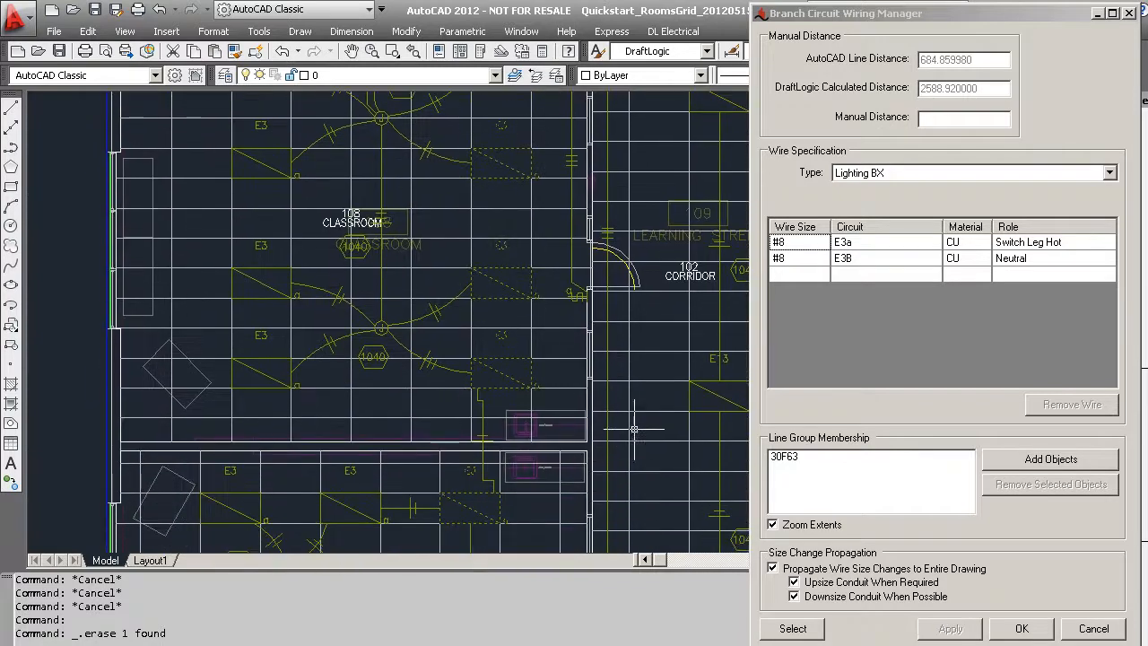
middle_click_drag(571, 507, 568, 300)
middle_click_drag(558, 463, 552, 363)
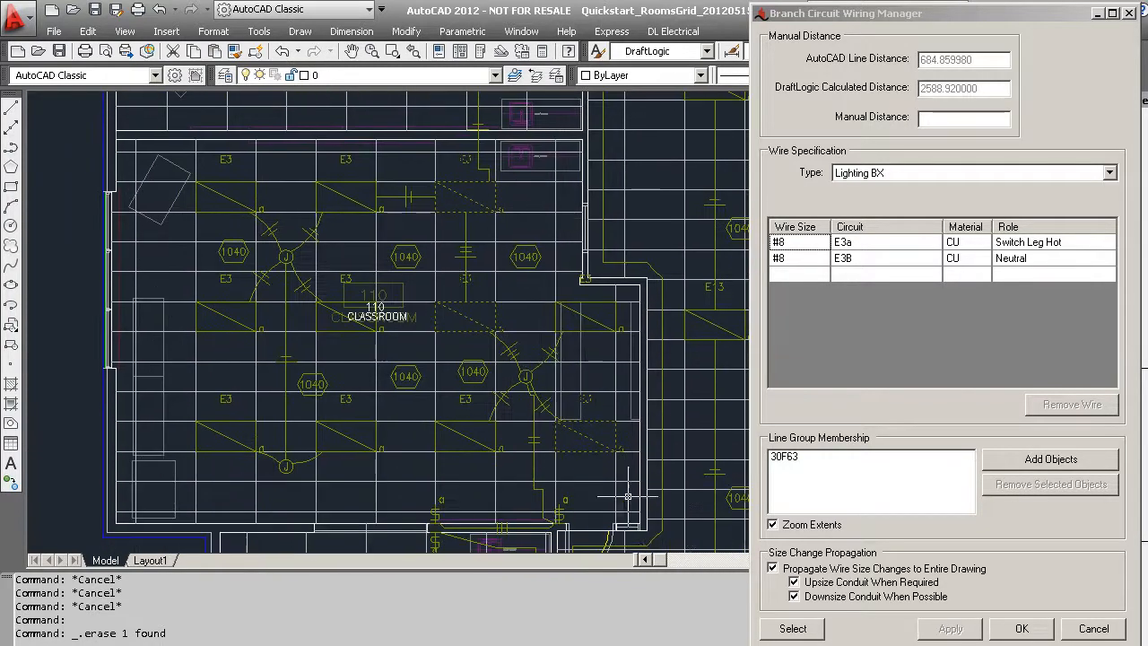
left_click(789, 628)
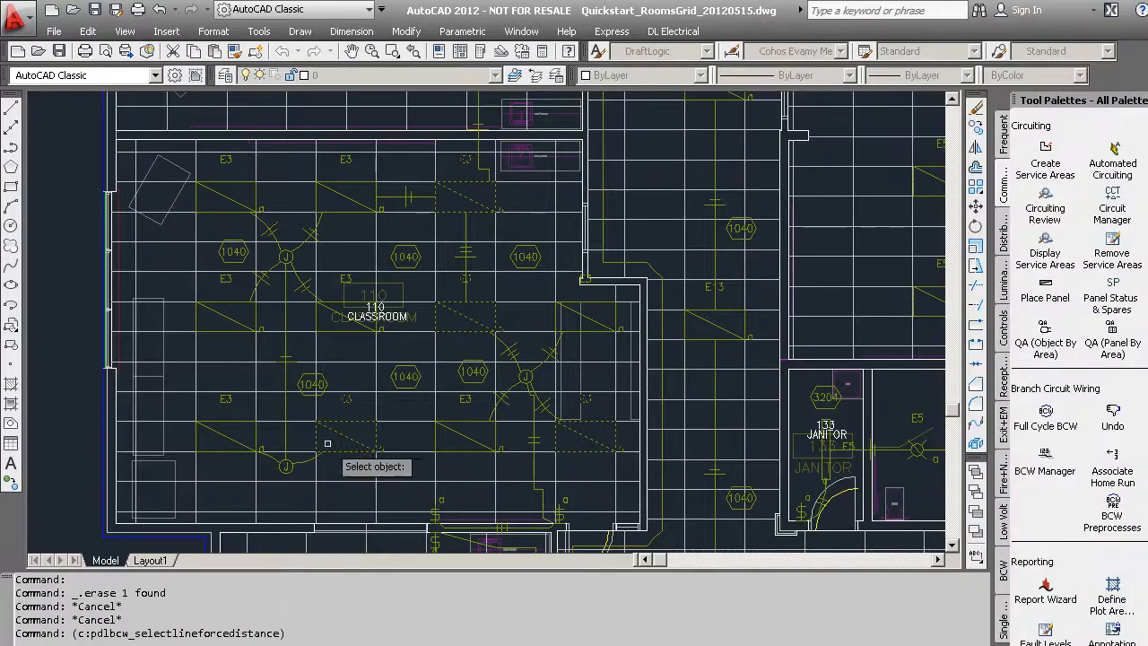
left_click(286, 437)
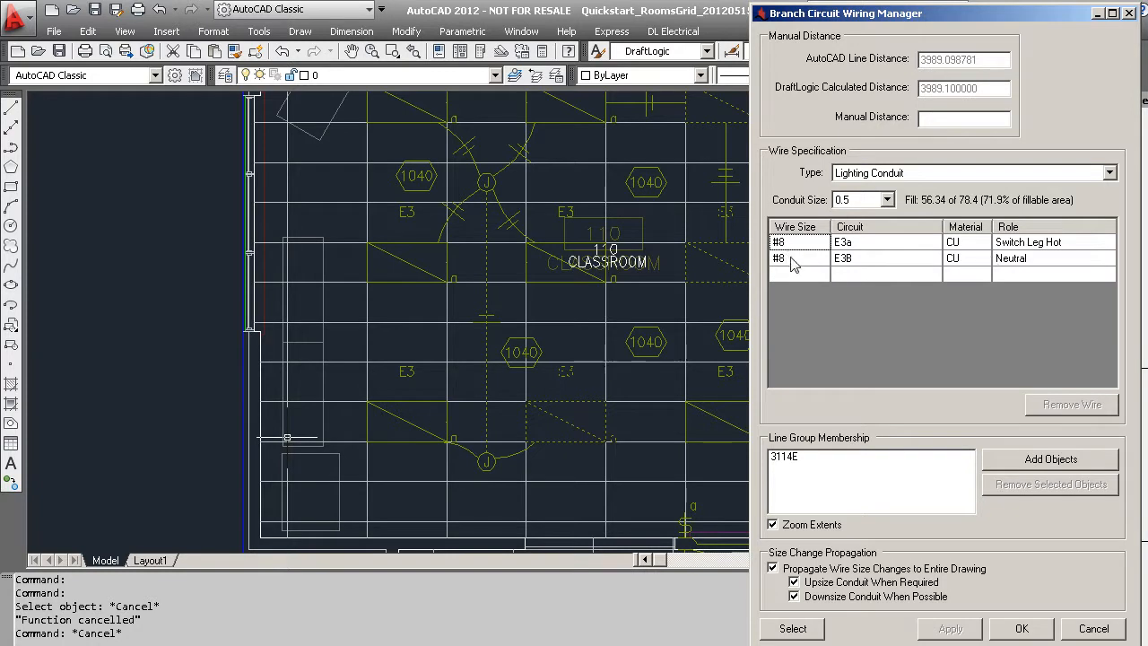
Review the Home Run attributes of the annotation beside the library's southernmost junction box, checking its conduit size and wire counts.
left_click(790, 628)
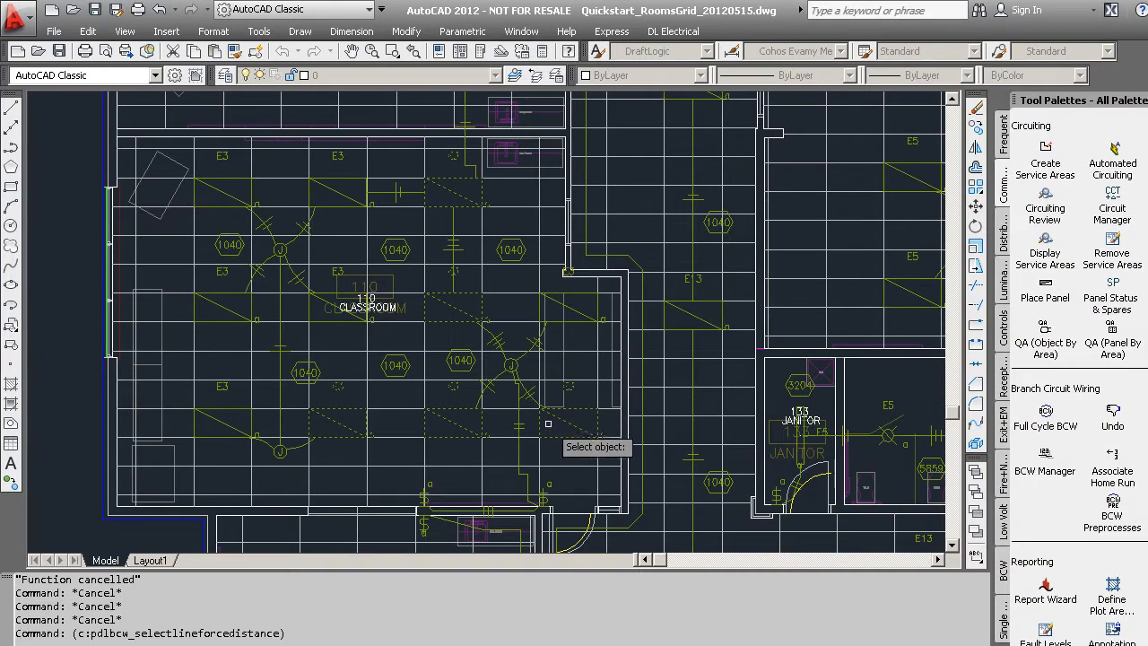
middle_click_drag(771, 260, 361, 323)
scroll(627, 307, "up", 5)
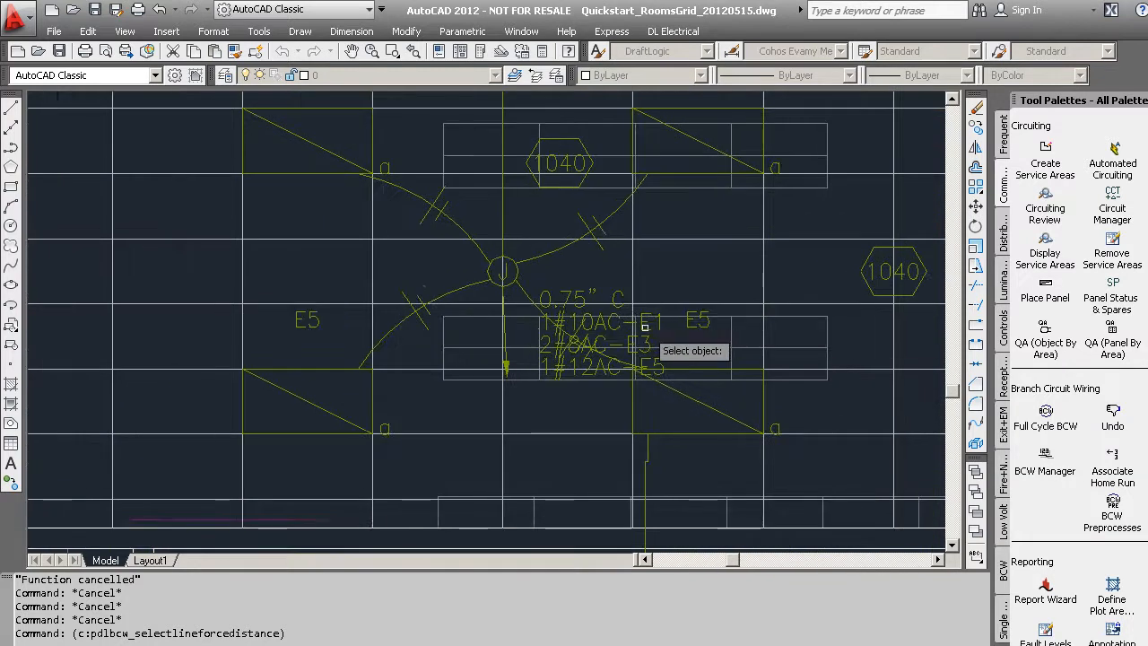
key("Escape")
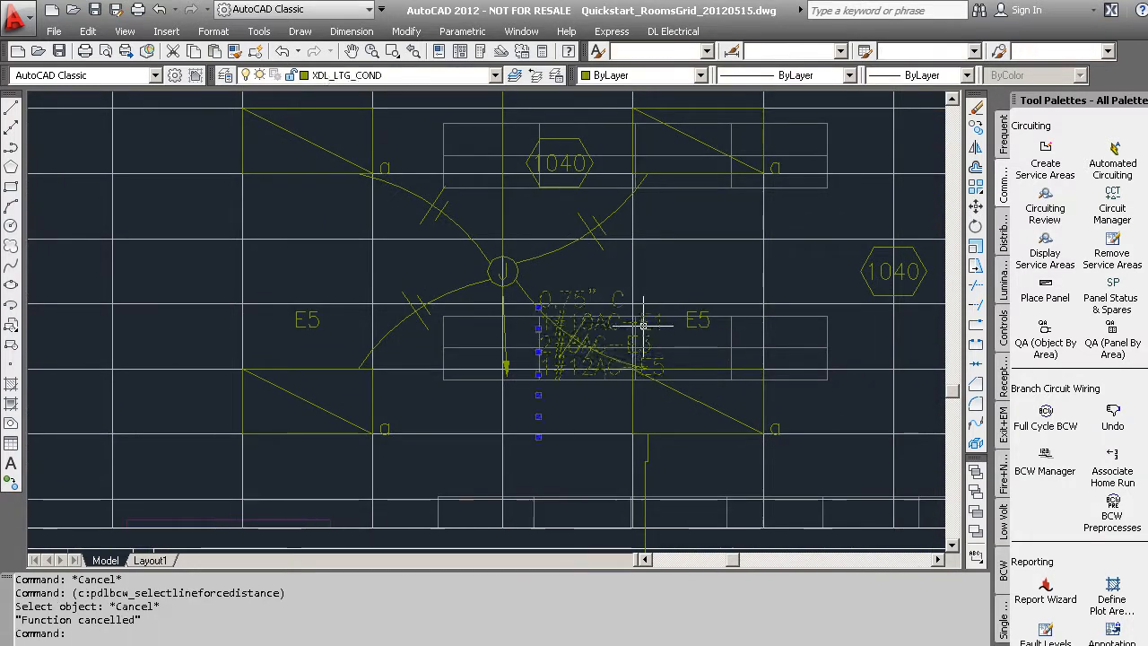
double_click(644, 333)
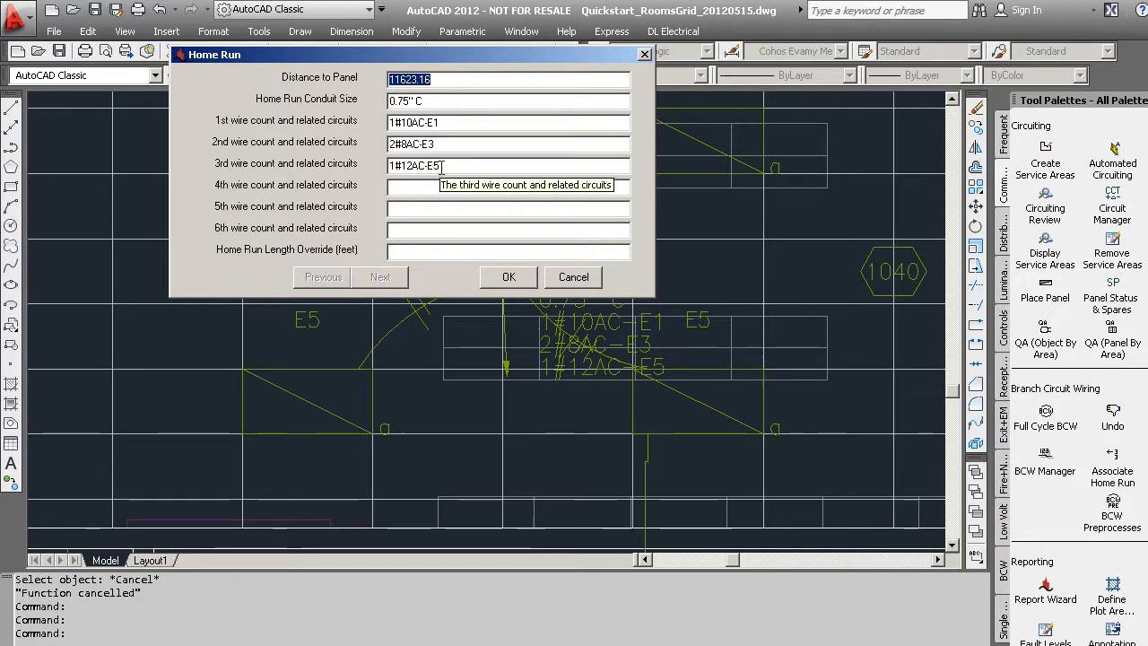
left_click(508, 277)
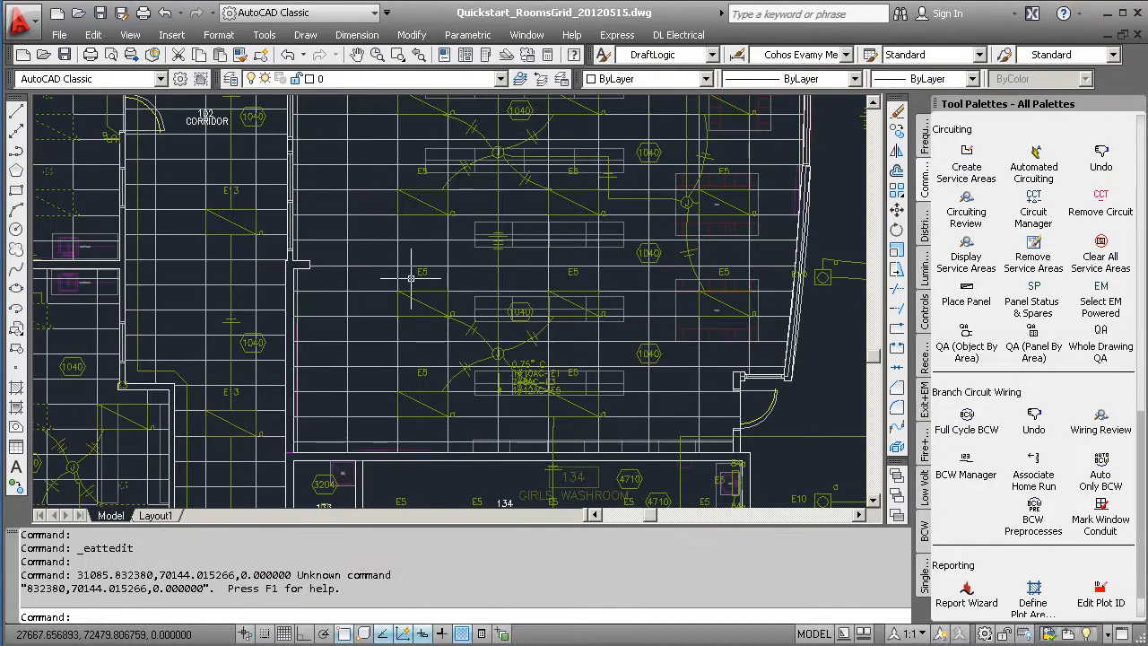
Turn on all drawing layers and view Classroom 110 with every system shown.
left_click(525, 385)
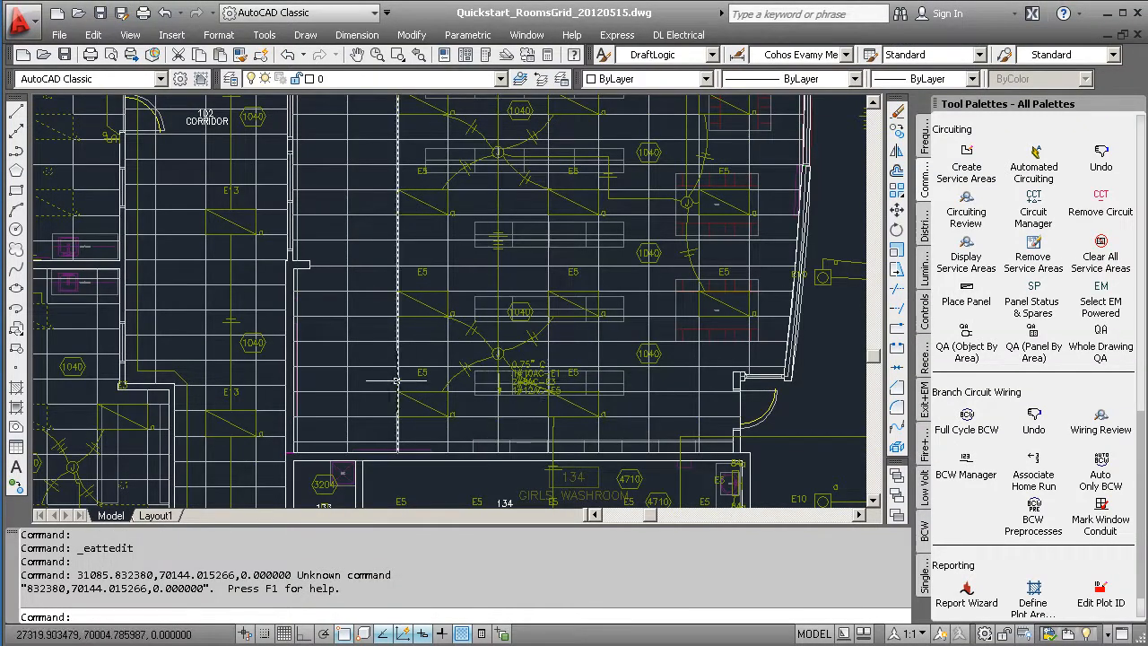
scroll(573, 390, "up", 1)
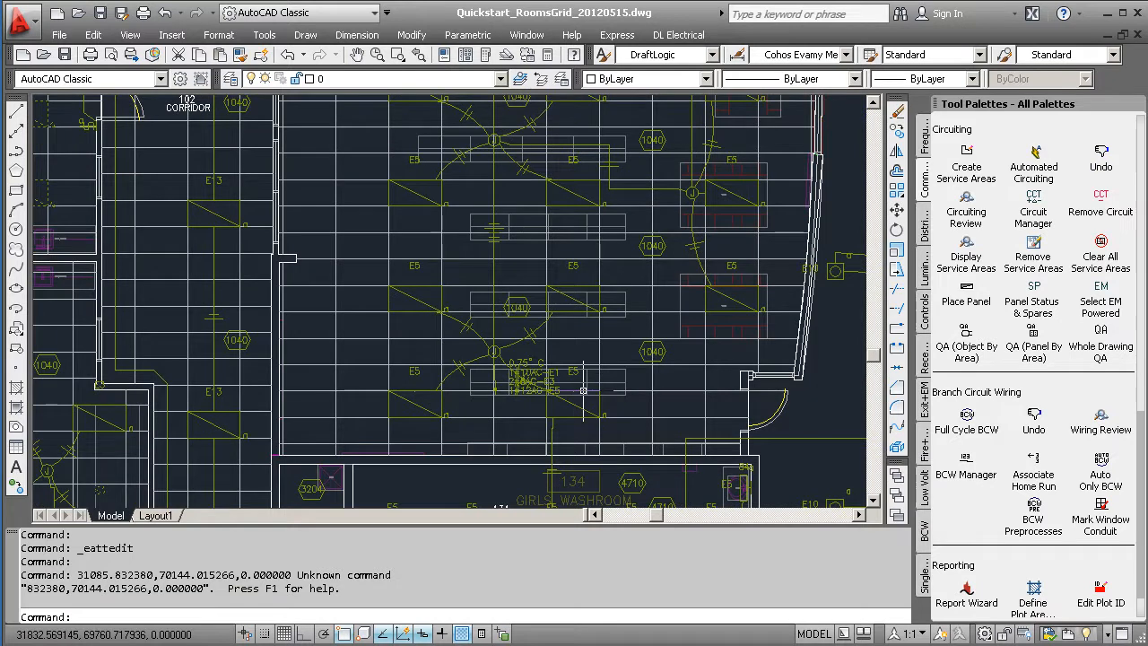
left_click(924, 148)
left_click(1040, 556)
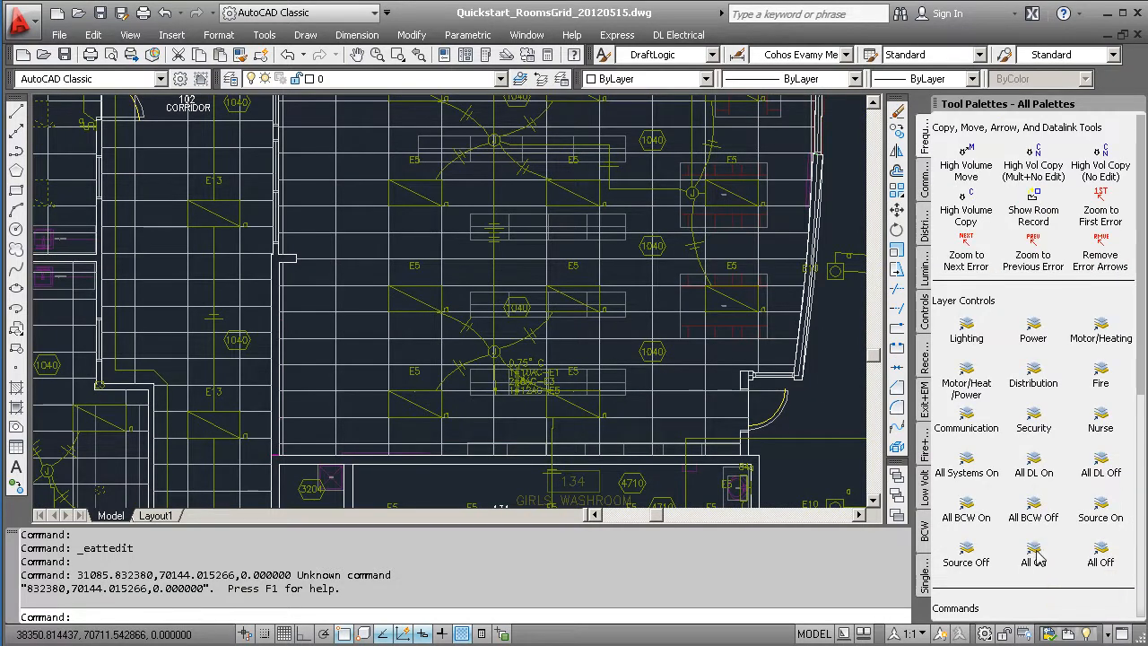
middle_click_drag(203, 356, 463, 336)
mouse_move(237, 478)
middle_mouse_down()
mouse_move(349, 397)
mouse_move(378, 349)
middle_mouse_up()
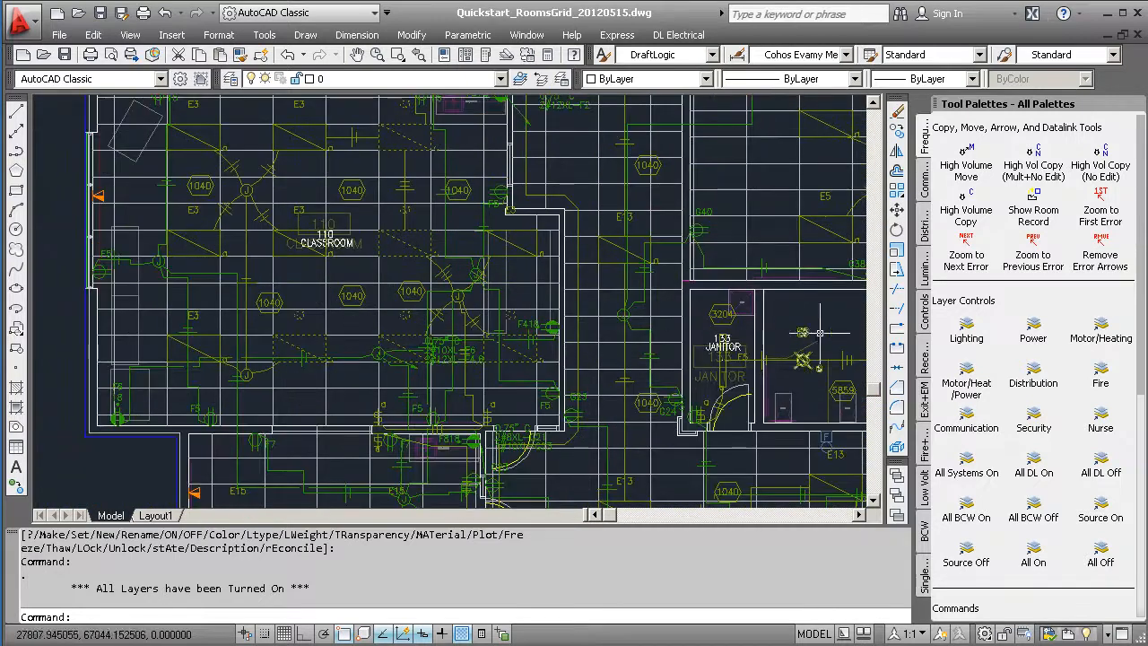
Isolate the lighting layers and view the library home run and the whole floor plan.
left_click(965, 329)
middle_click_drag(505, 299, 454, 352)
middle_click_drag(773, 292, 484, 319)
scroll(572, 318, "up", 4)
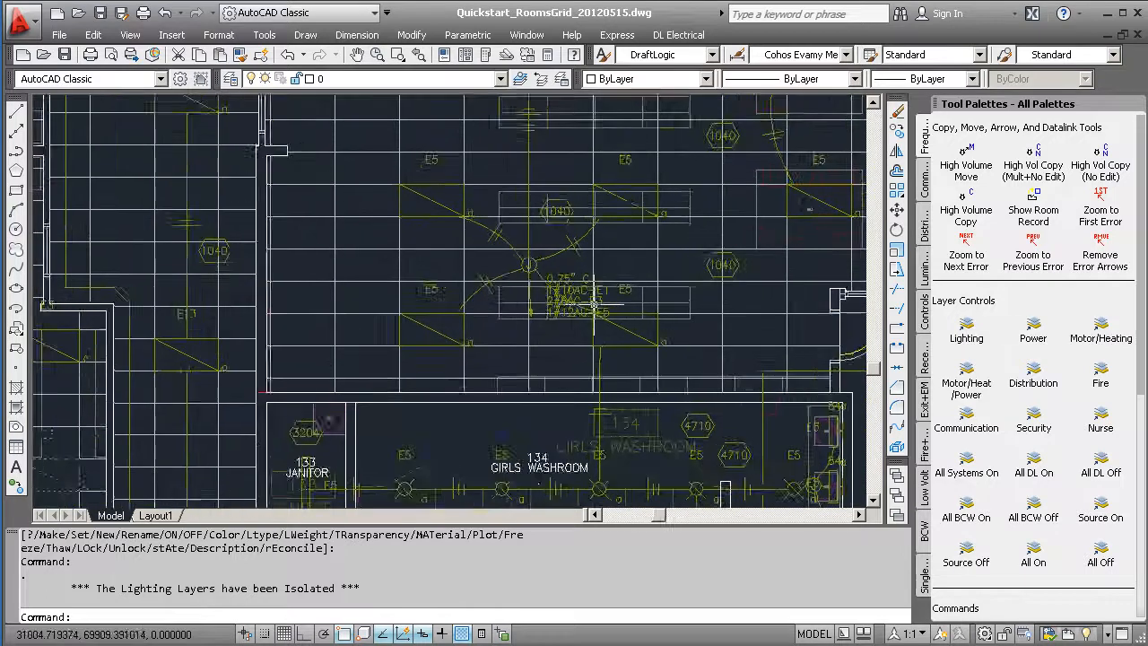
scroll(568, 336, "down", 8)
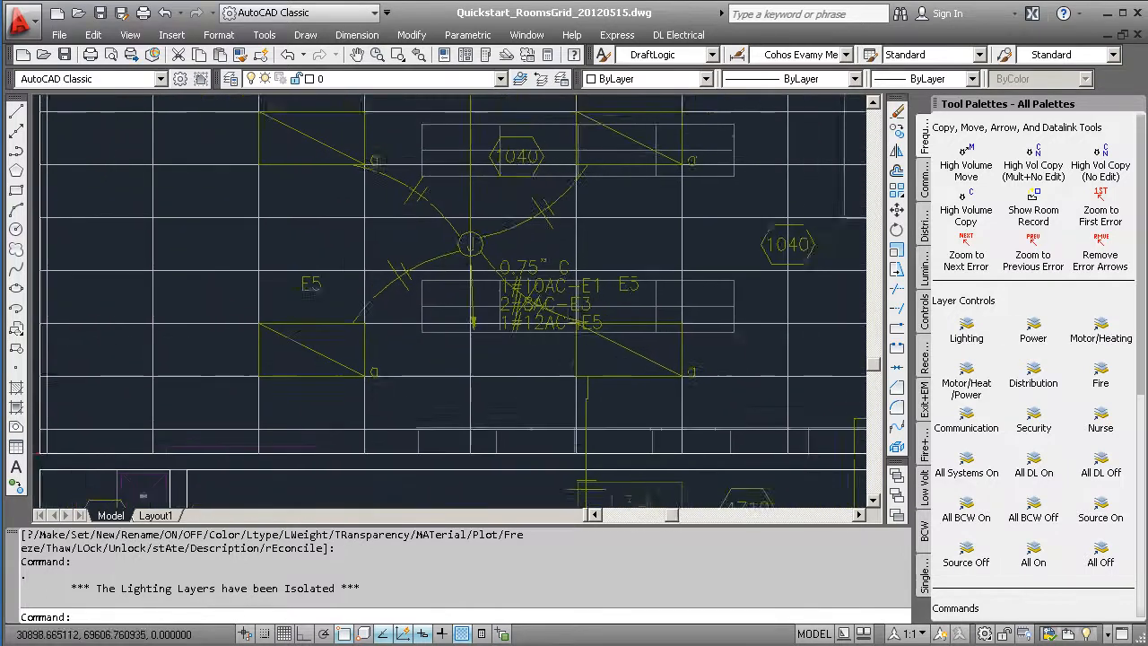
scroll(496, 273, "down", 4)
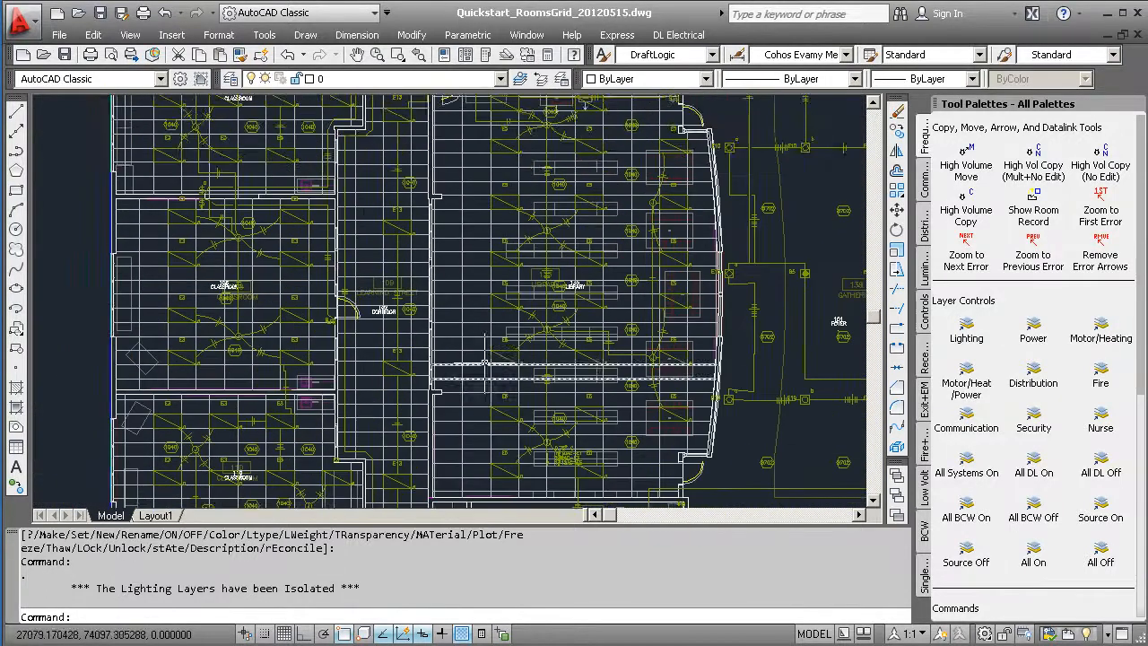
middle_click_drag(673, 312, 444, 319)
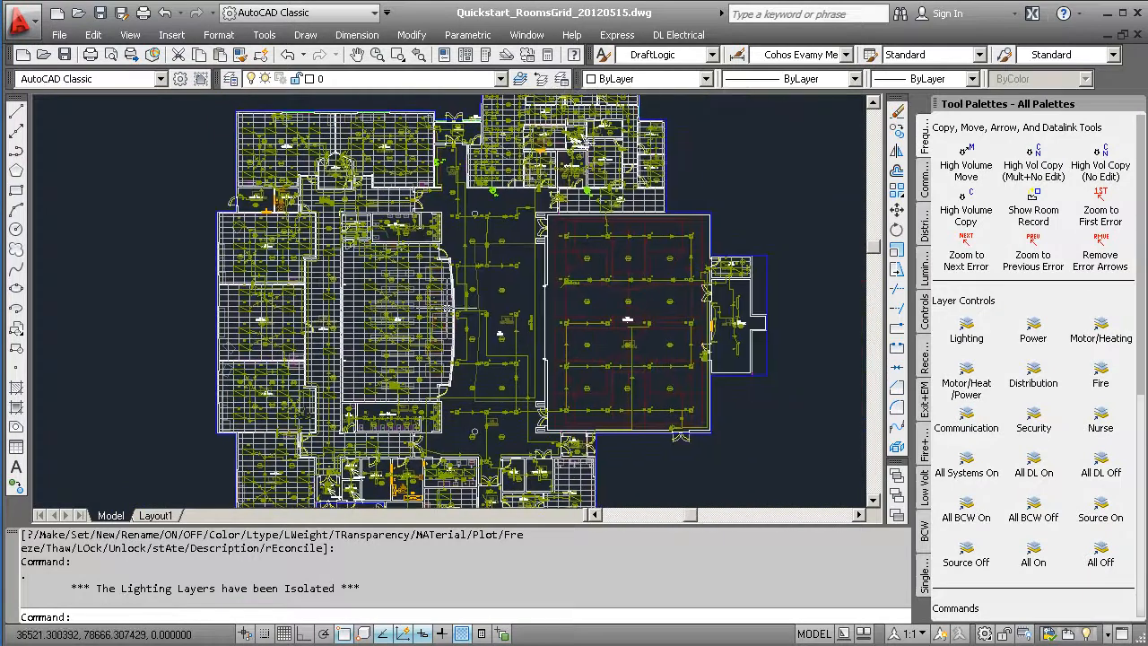
Turn on all layers and start the Annotation Organizer with buffer distance 40, attributes height 200 and attributes spacing 40.
left_click(1036, 558)
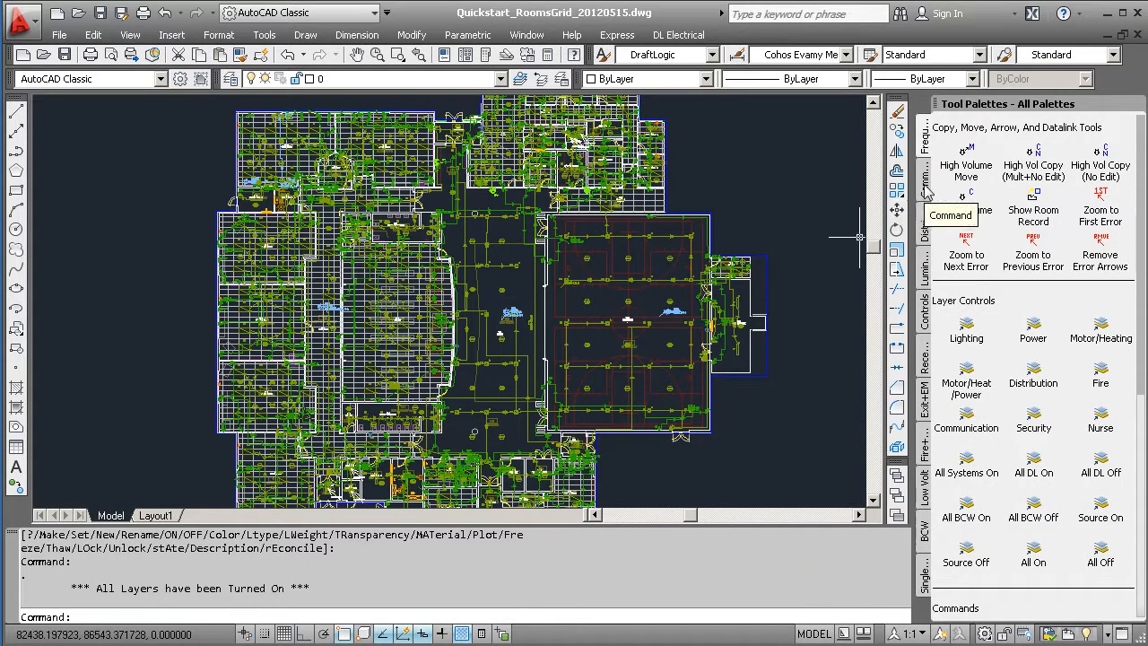
left_click(925, 224)
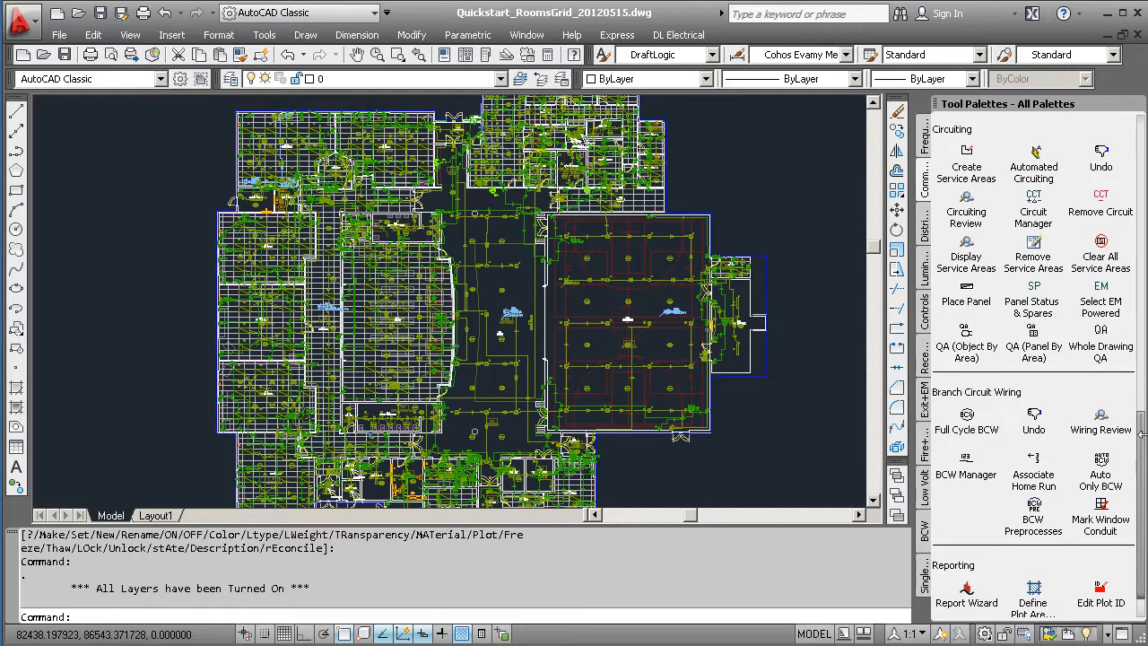
left_click_drag(1141, 438, 1133, 294)
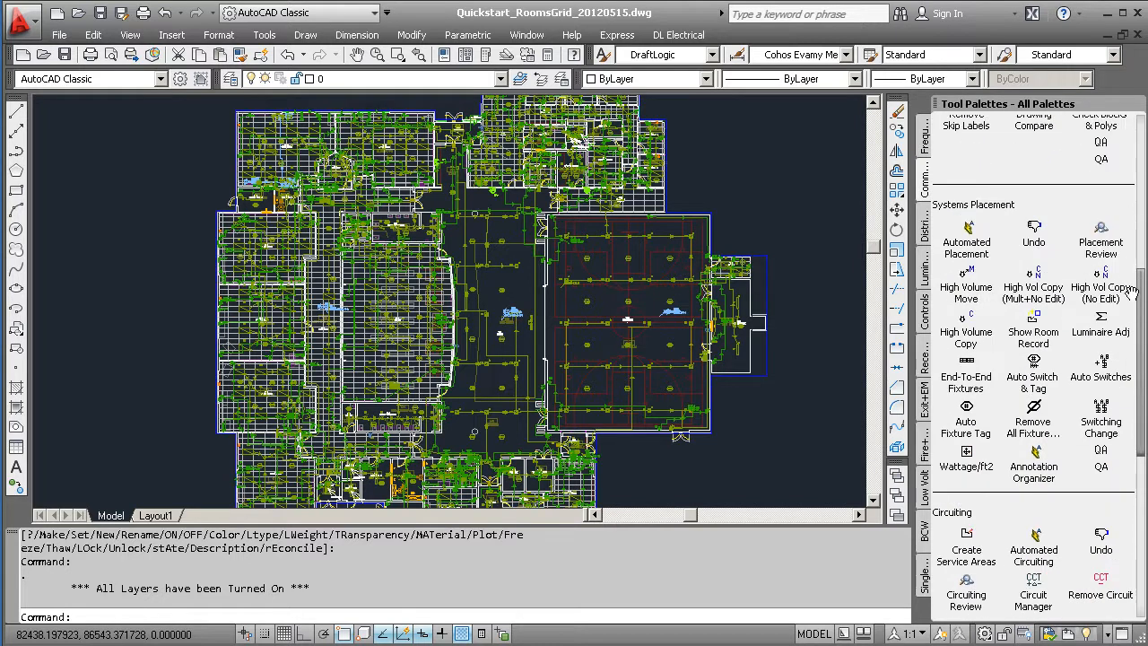
left_click(1035, 454)
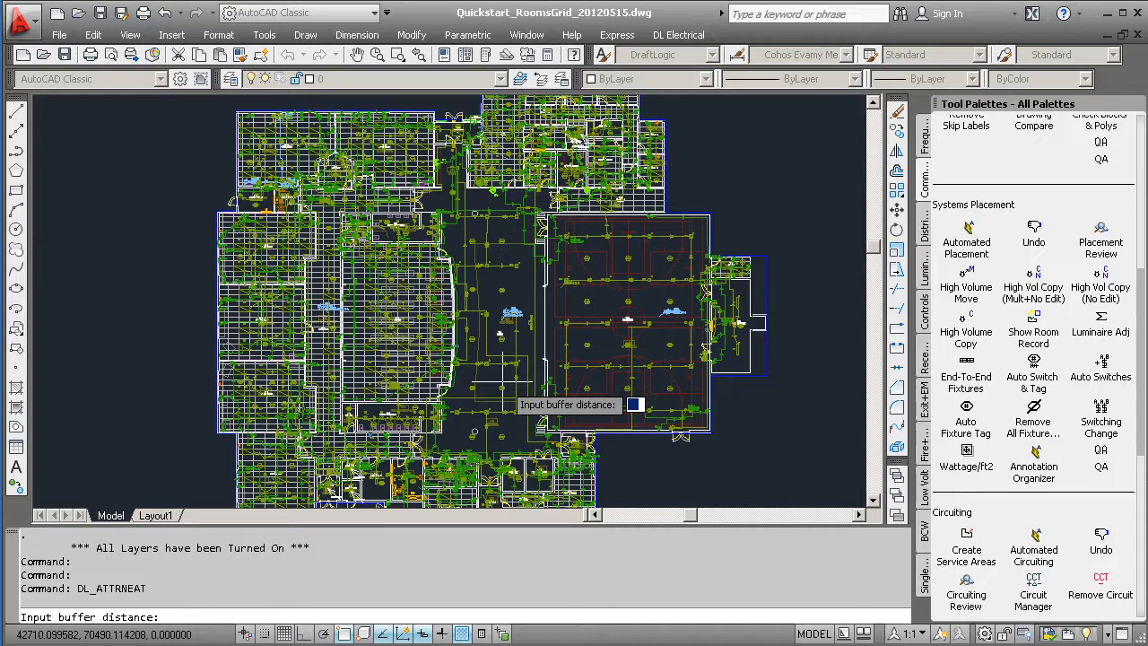
type("40")
key("Return")
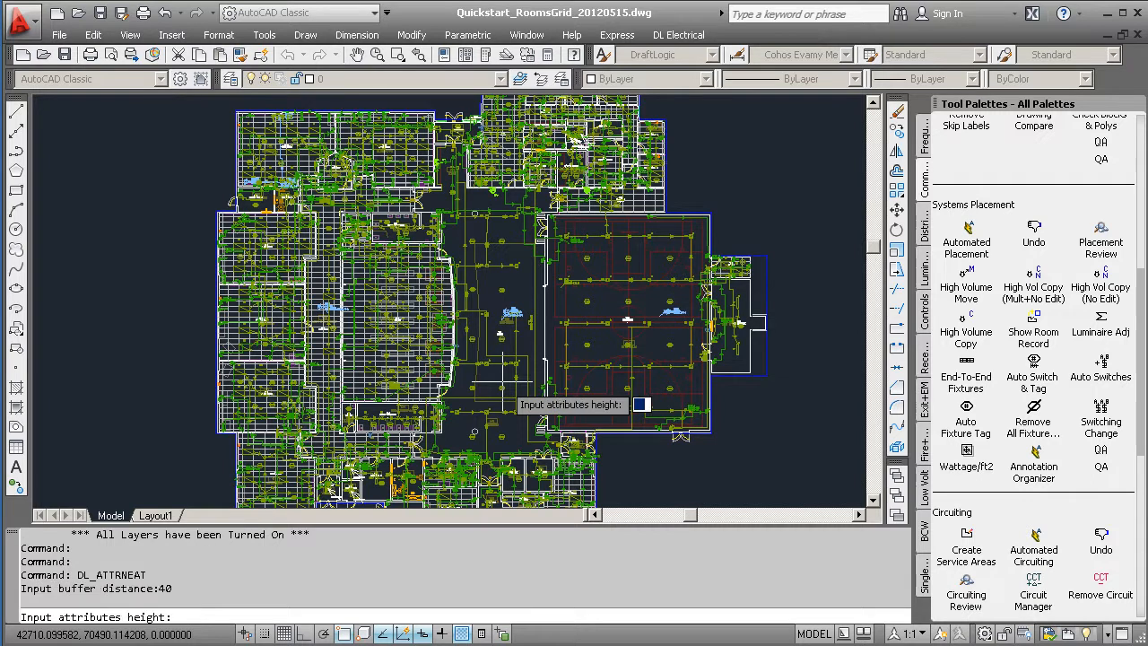
type("200")
key("Return")
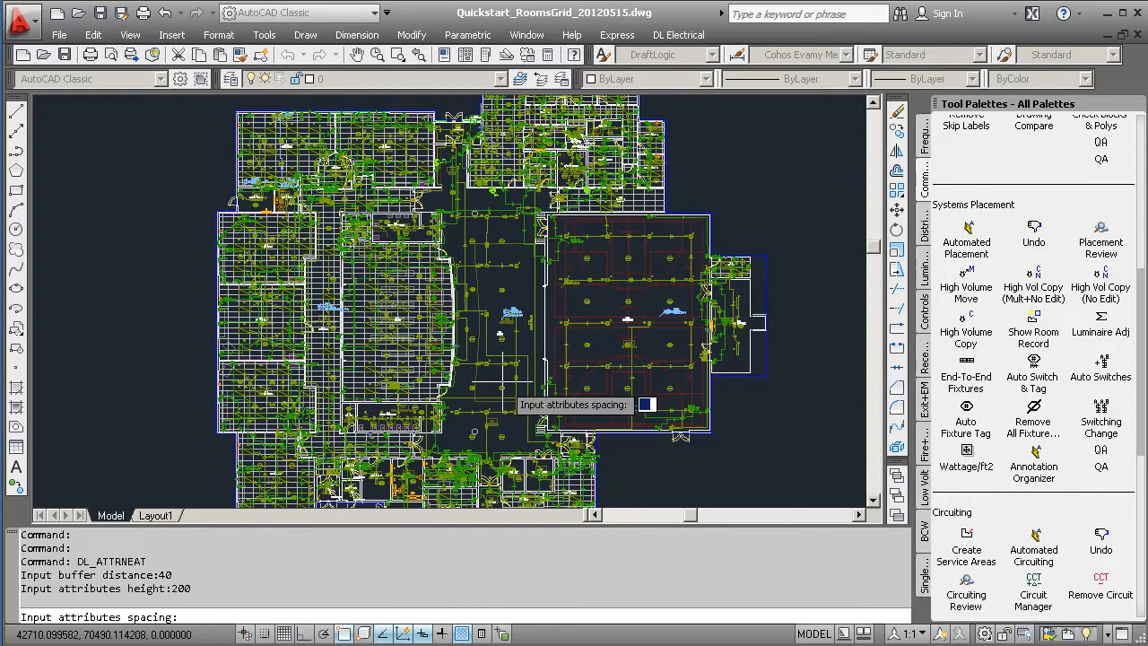
type("40")
key("Return")
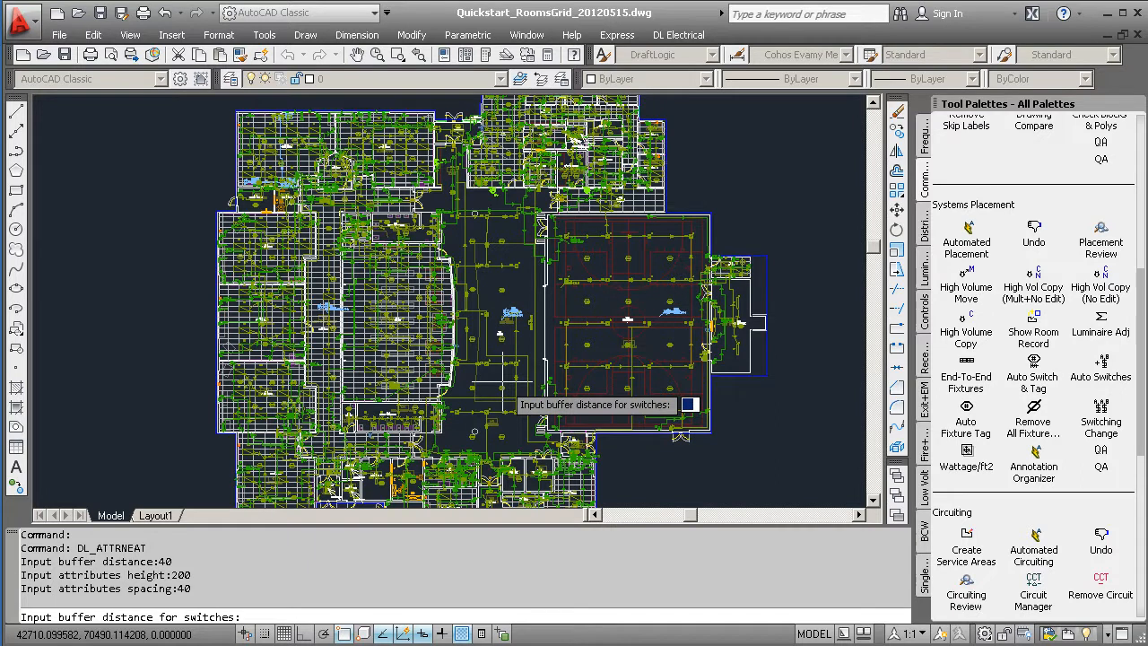
Set the Annotation Organizer's switch values to buffer distance 35, attributes height 125 and attributes spacing 35.
type("35")
key("Return")
type("125")
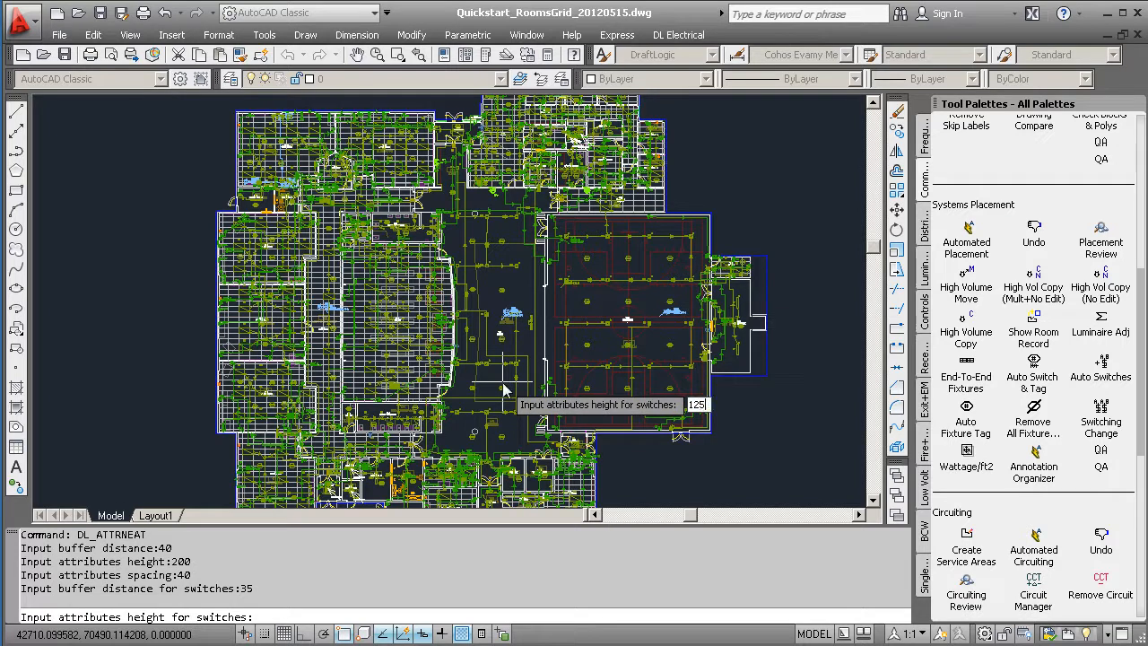
key("Return")
type("35")
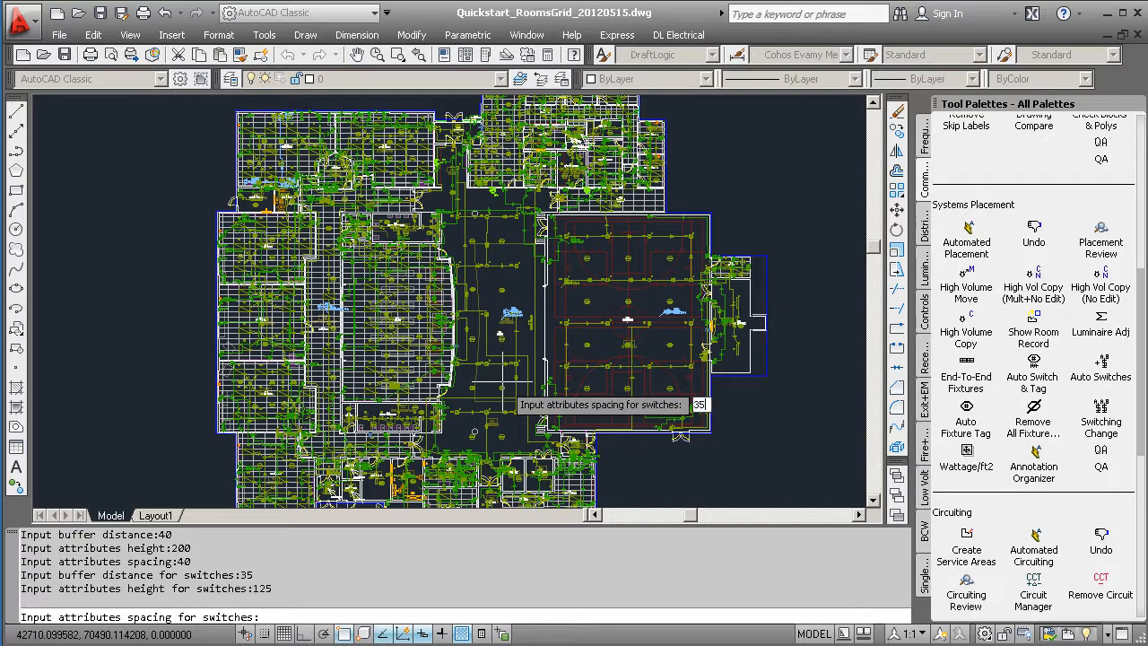
key("Return")
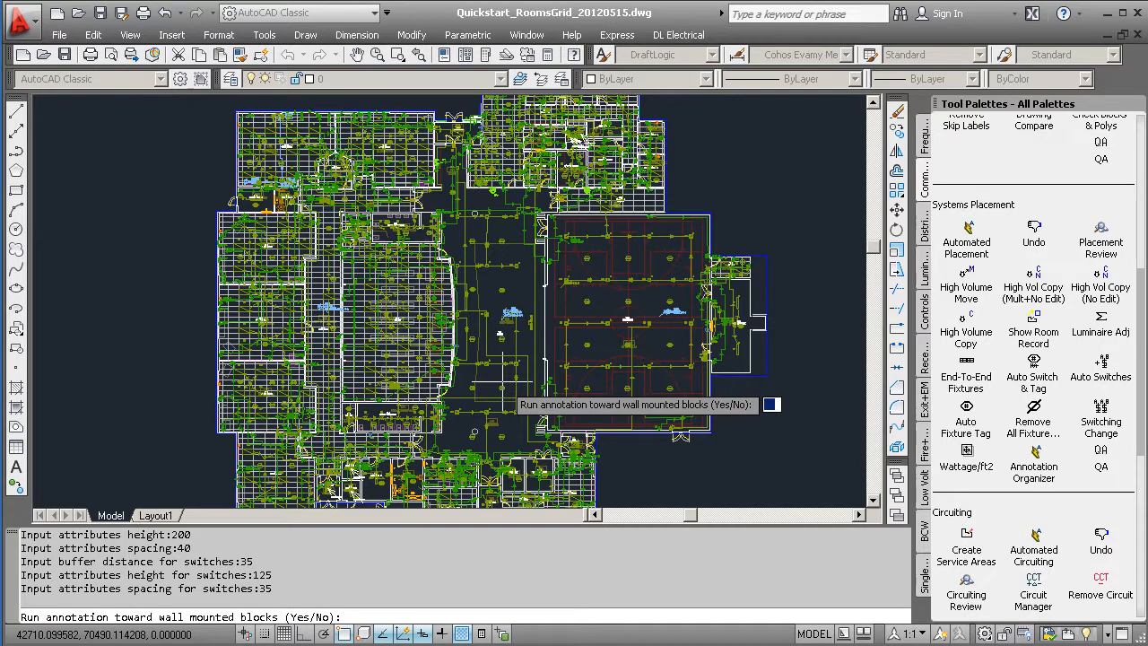
Run annotation toward wall-mounted blocks, decline zero angle for horizontal blocks, direct vertical text southward, and treat wall-mountable devices as such without nearby boundaries.
type("y")
key("Return")
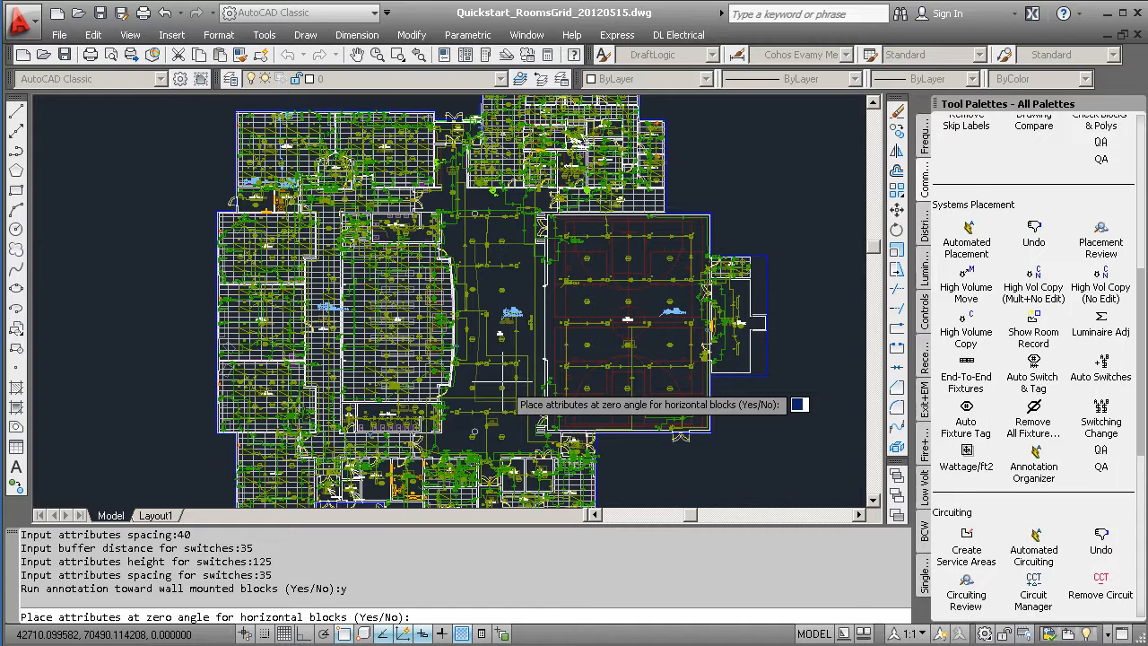
type("n")
key("Return")
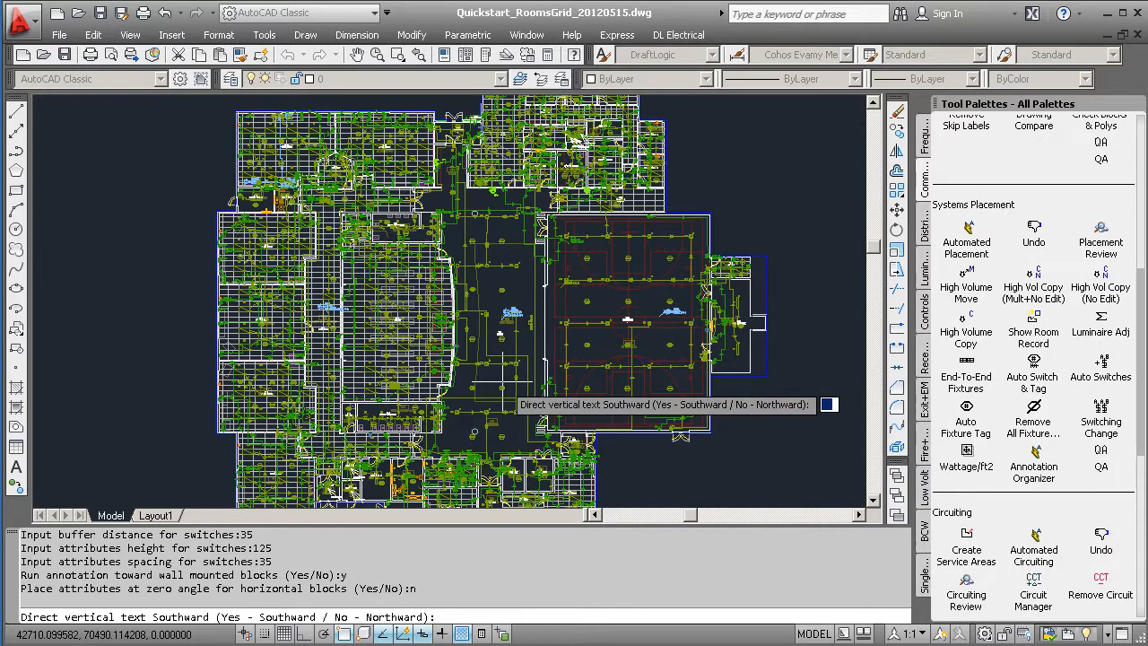
type("y")
key("Return")
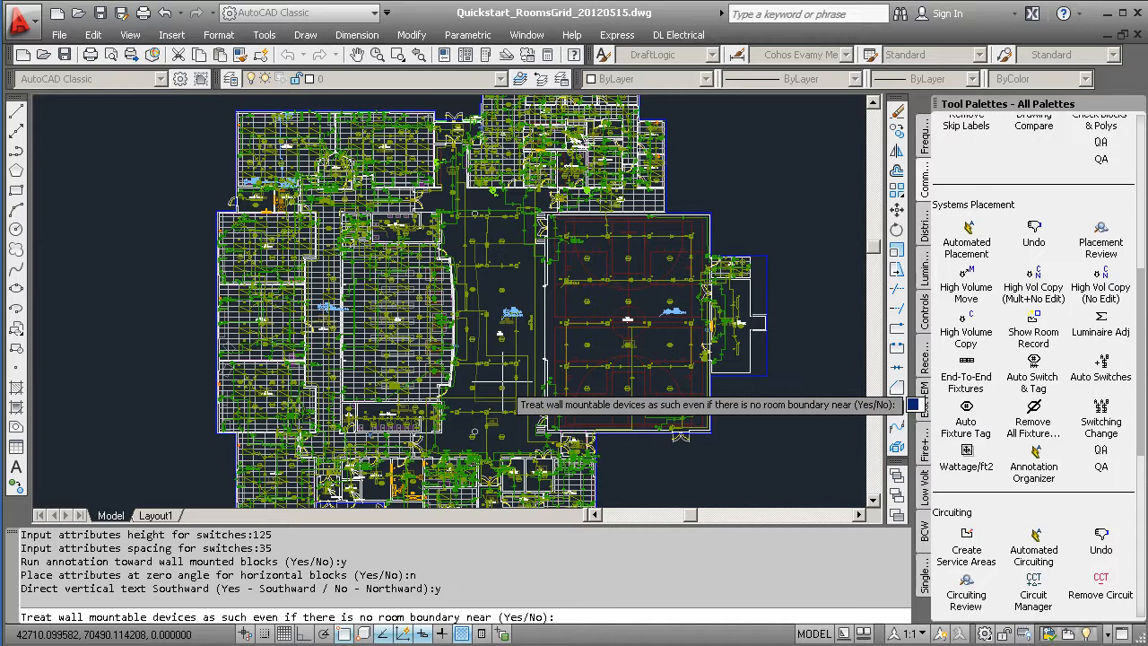
type("y")
key("Return")
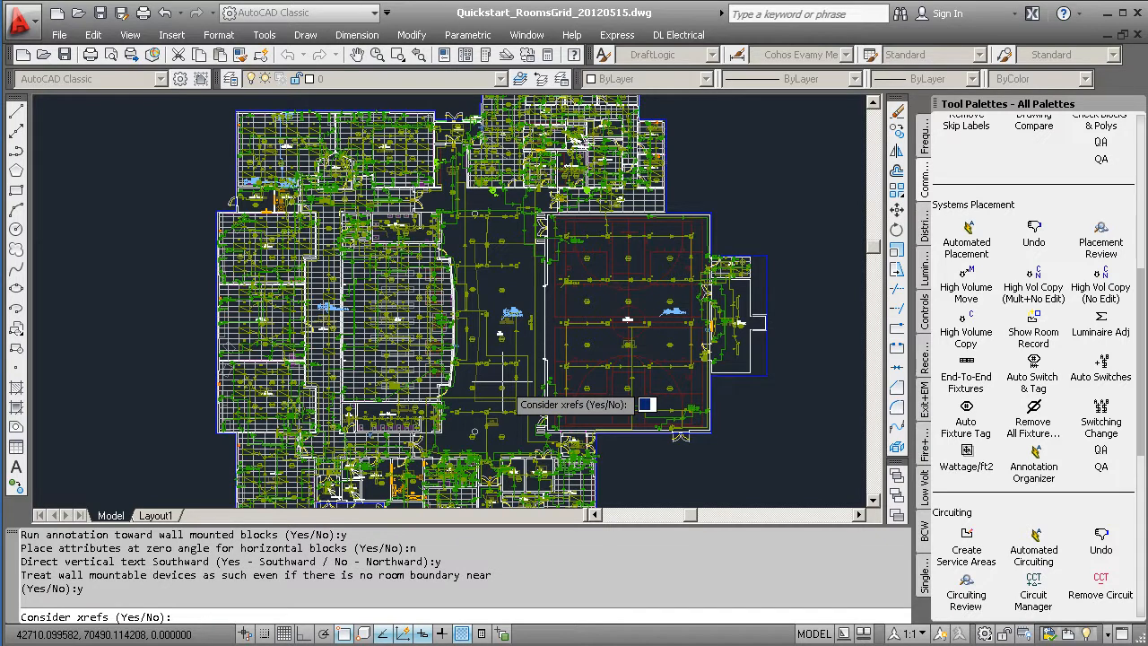
Run the Annotation Organizer on the whole drawing, considering xrefs, without a selection or limiting it to Home Run blocks, and check the processed block count.
type("y")
key("Return")
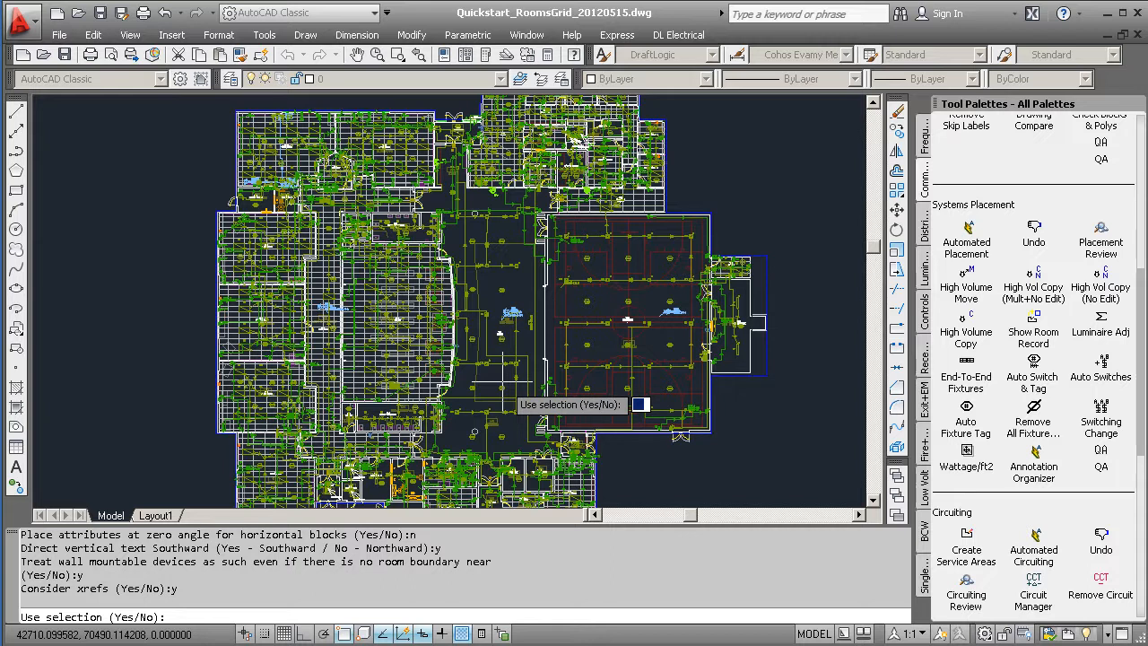
type("n")
key("Return")
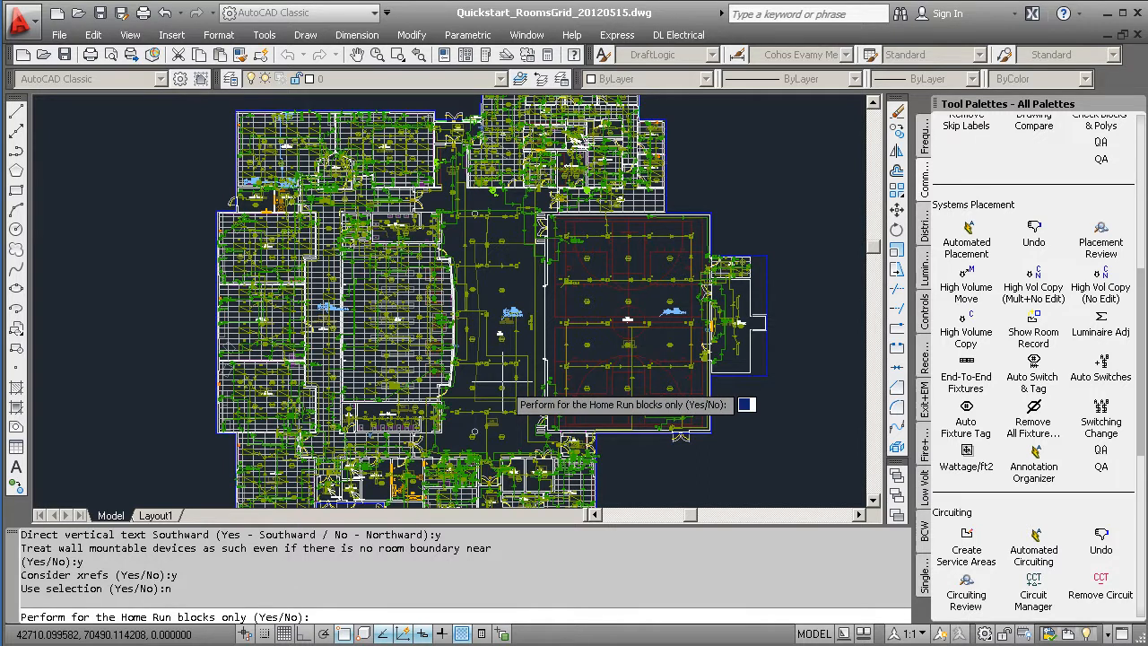
type("n")
key("Return")
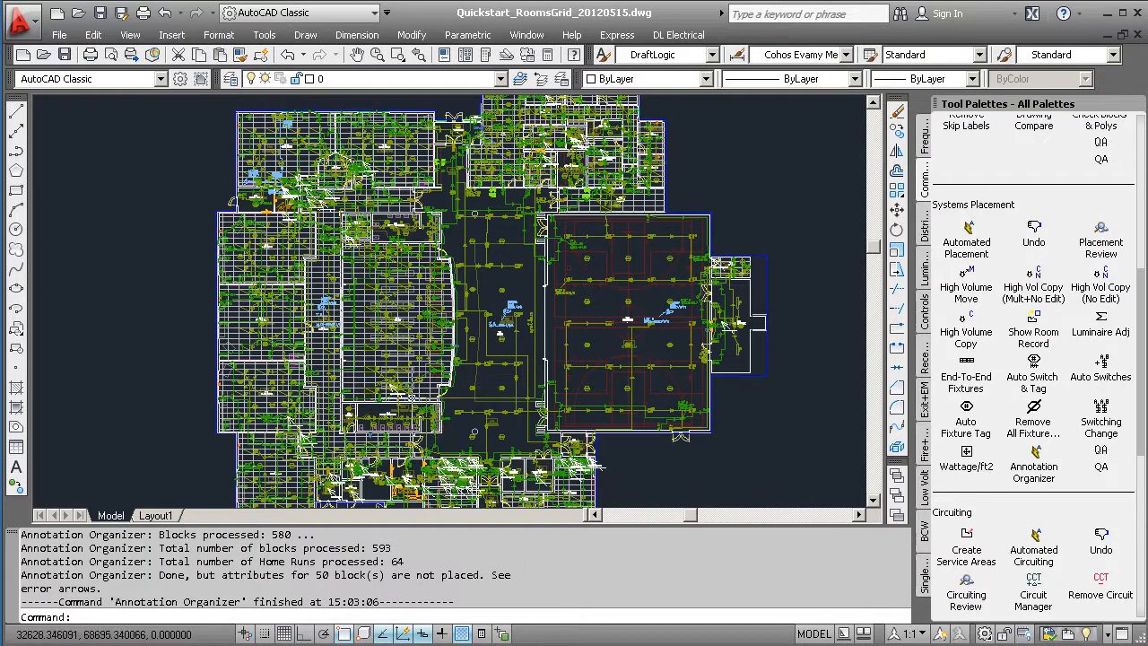
left_click_drag(392, 548, 159, 549)
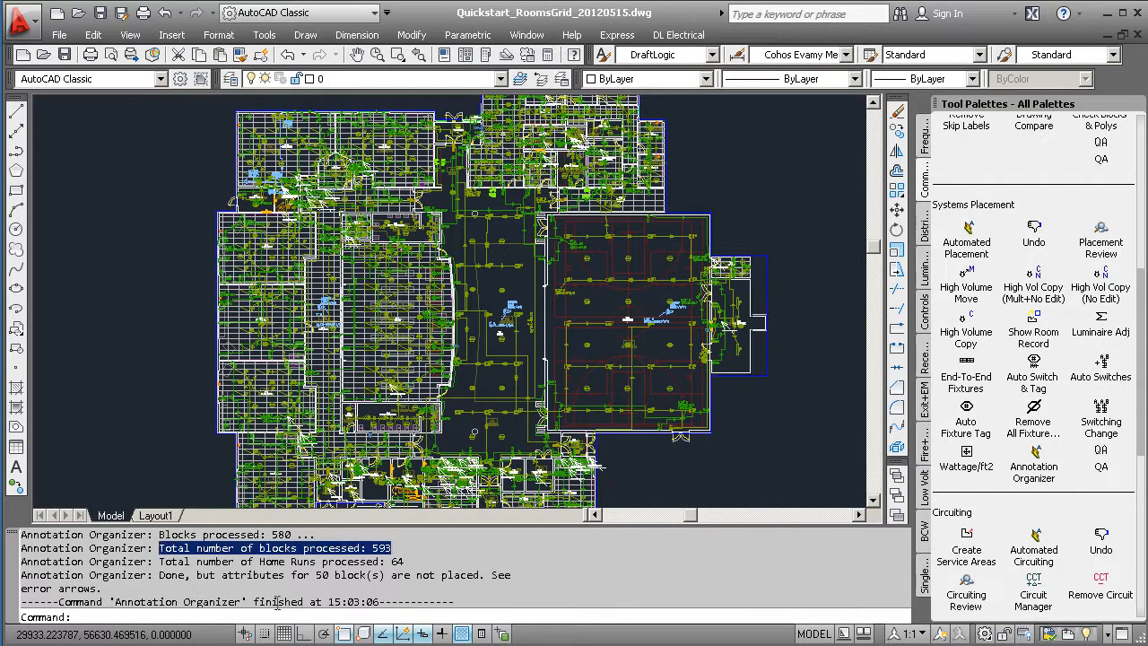
Check the Annotation Organizer's home run total and execution time, and examine an attribute collision error arrow in a classroom.
left_click_drag(409, 561, 159, 561)
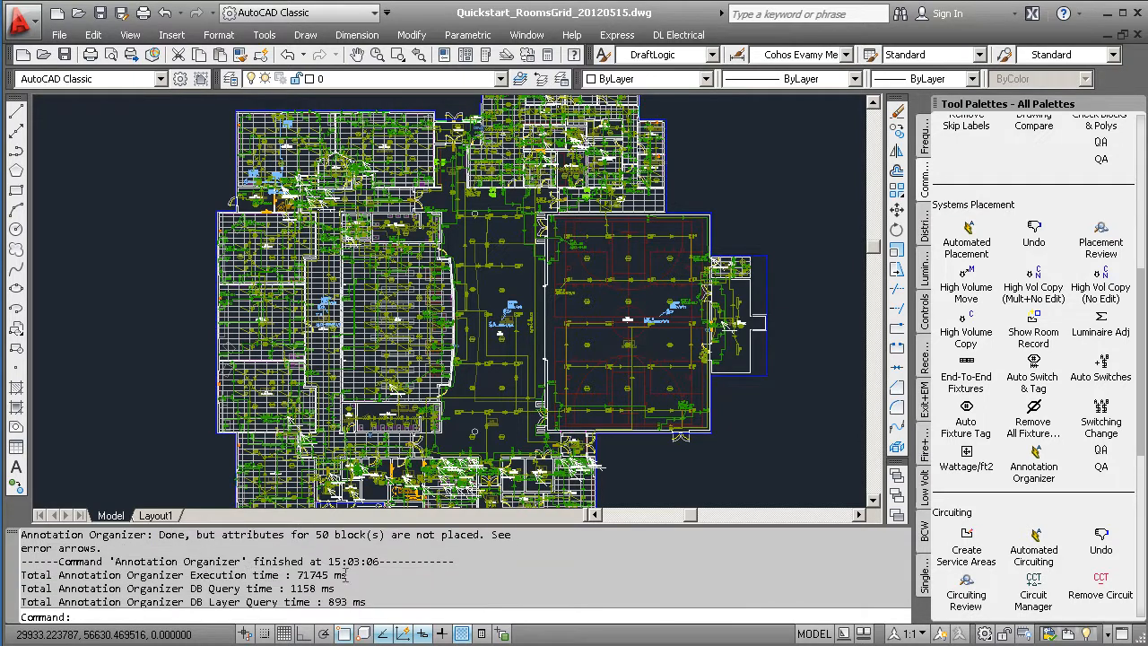
left_click_drag(348, 574, 295, 575)
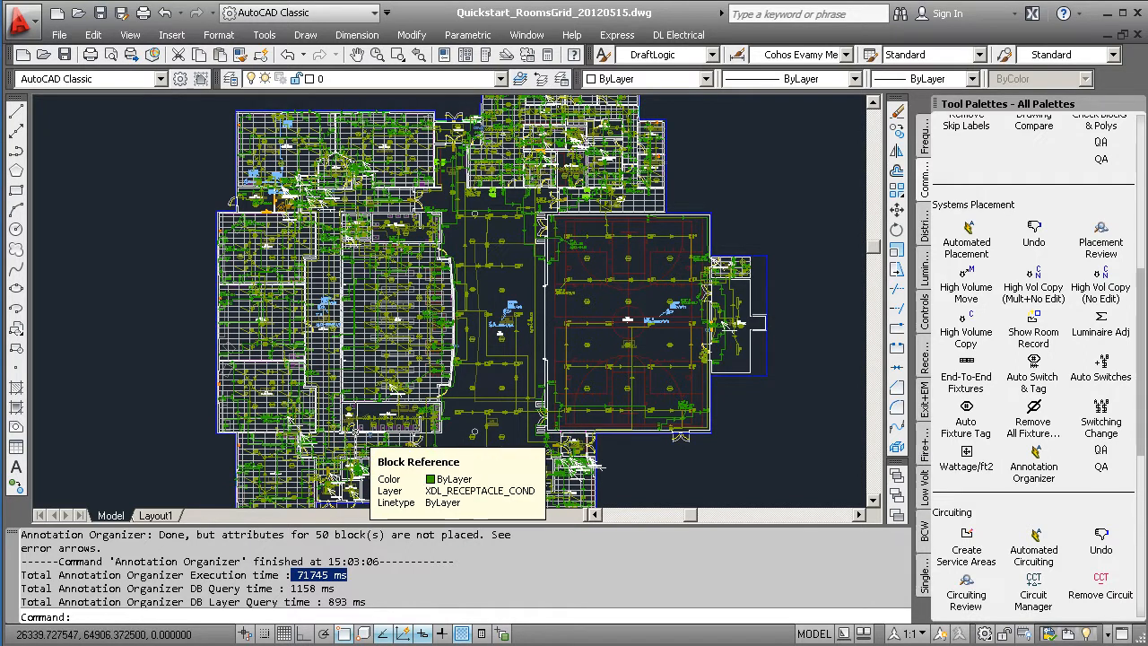
scroll(292, 429, "up", 6)
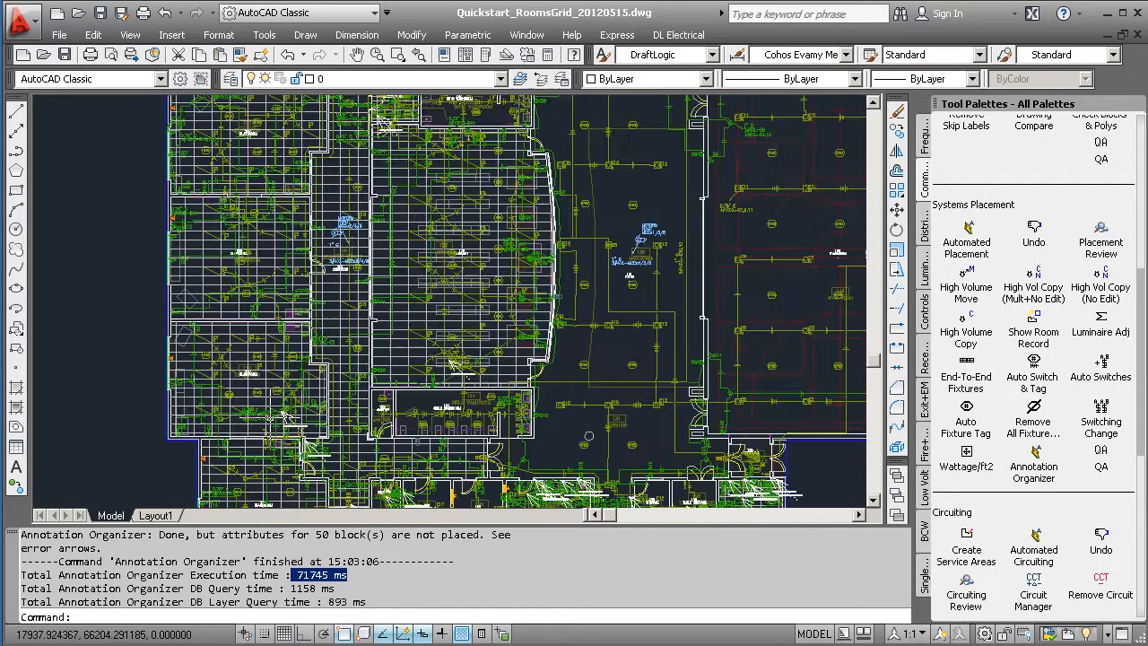
scroll(292, 428, "up", 8)
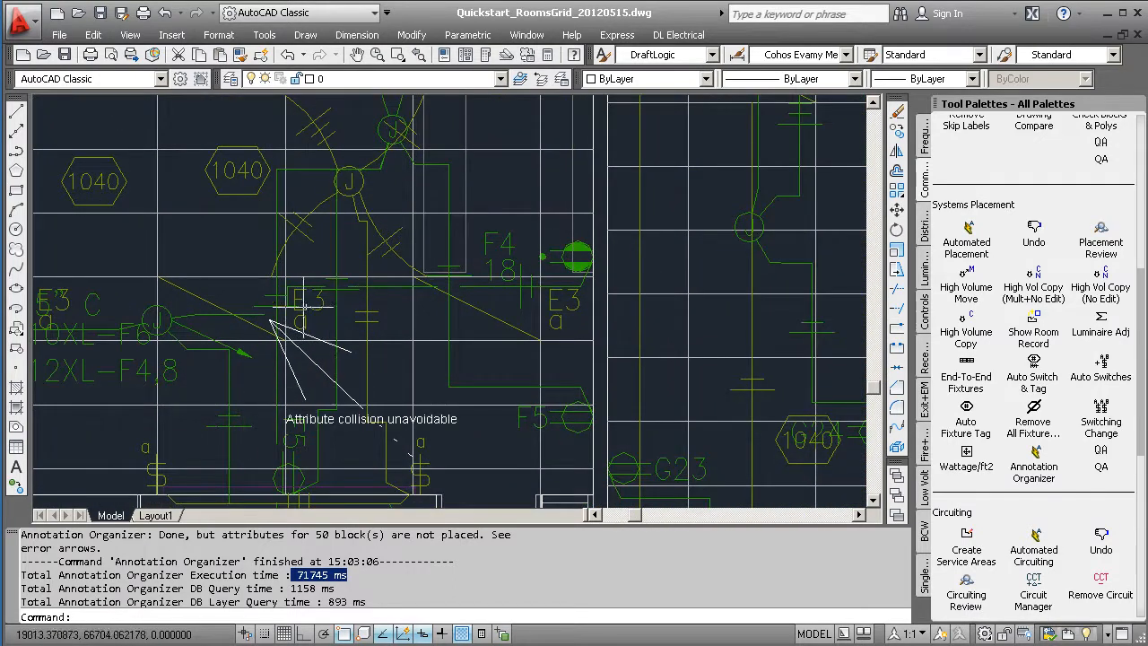
Isolate the Power layers and examine the receptacle and home run annotation around classroom 110.
middle_click_drag(170, 405, 266, 406)
left_click(922, 136)
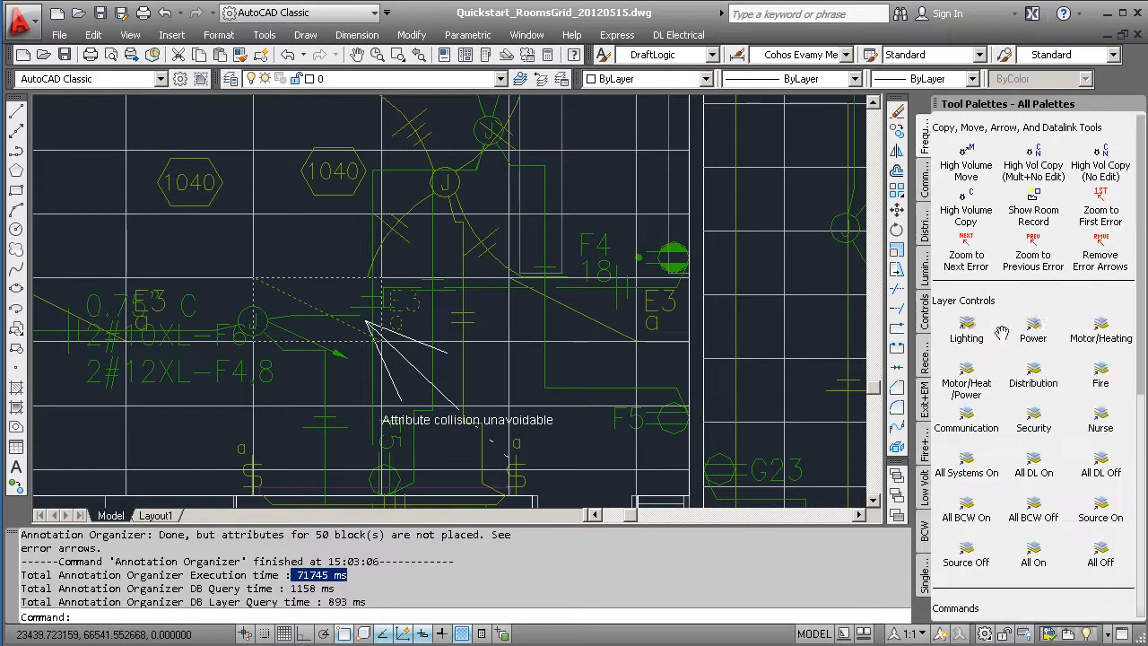
left_click(1033, 332)
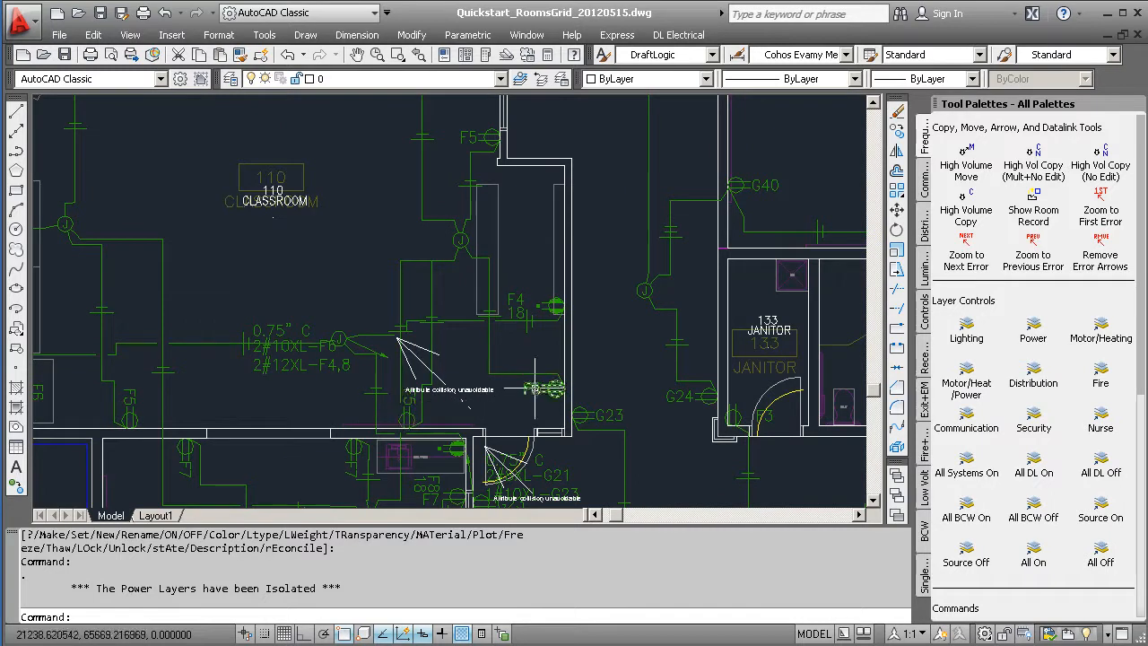
middle_click_drag(498, 401, 387, 95)
middle_click_drag(280, 397, 482, 379)
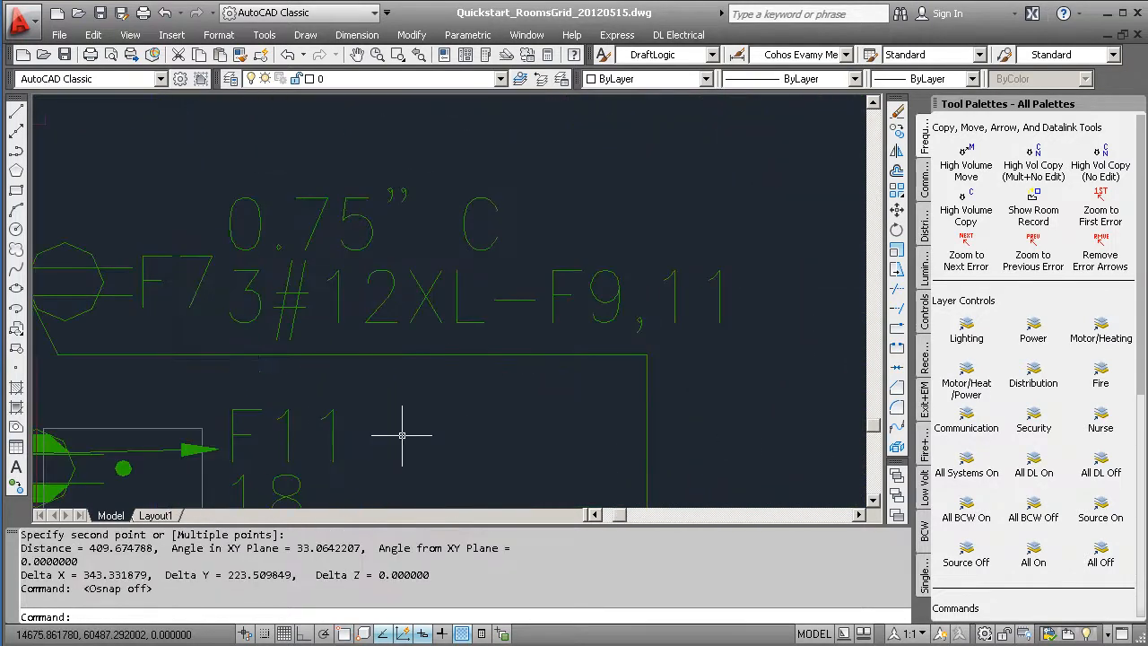
Measure the distance between the F7 receptacle label and the adjacent 3#12XL-F9,11 home run text in classroom 111.
type("DI")
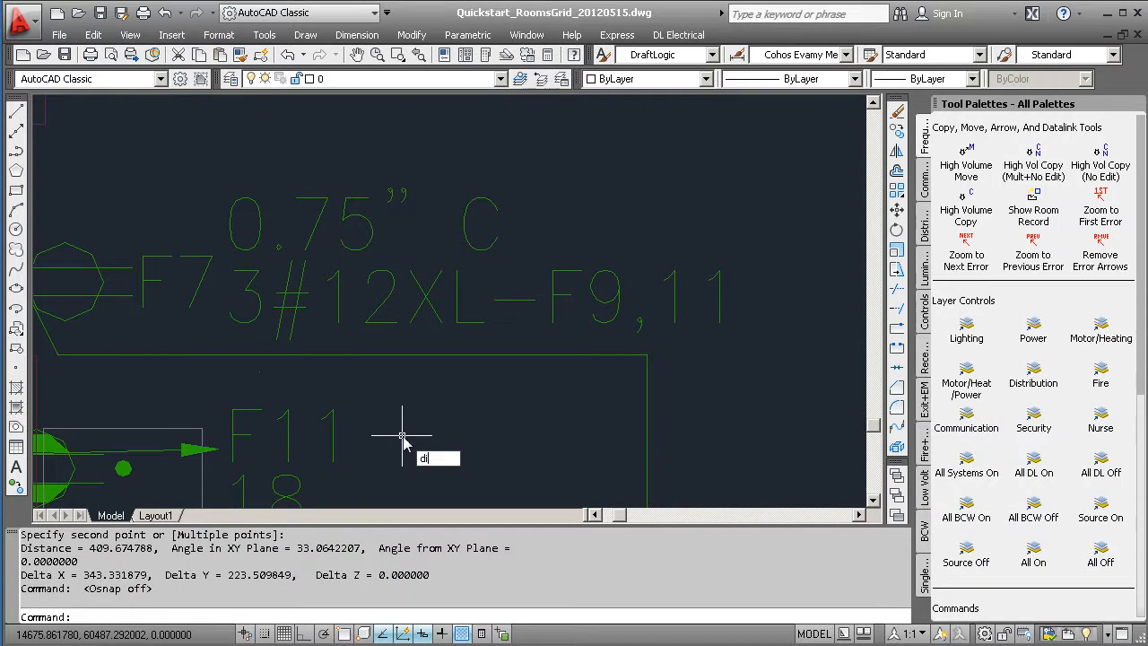
key("Return")
left_click(220, 253)
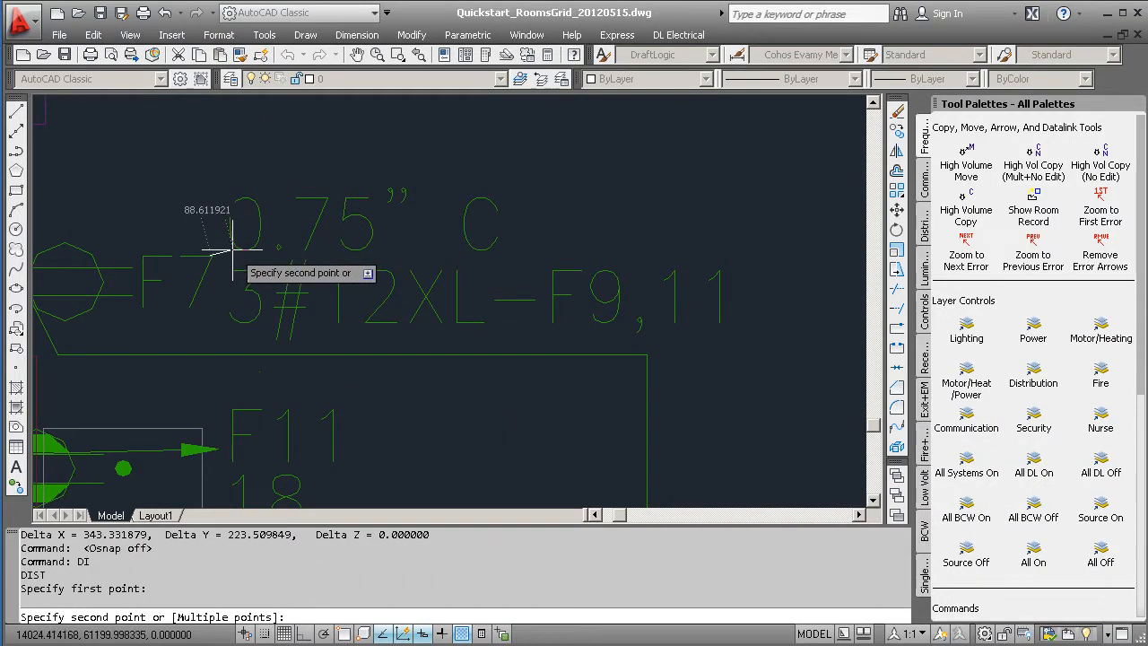
left_click(232, 249)
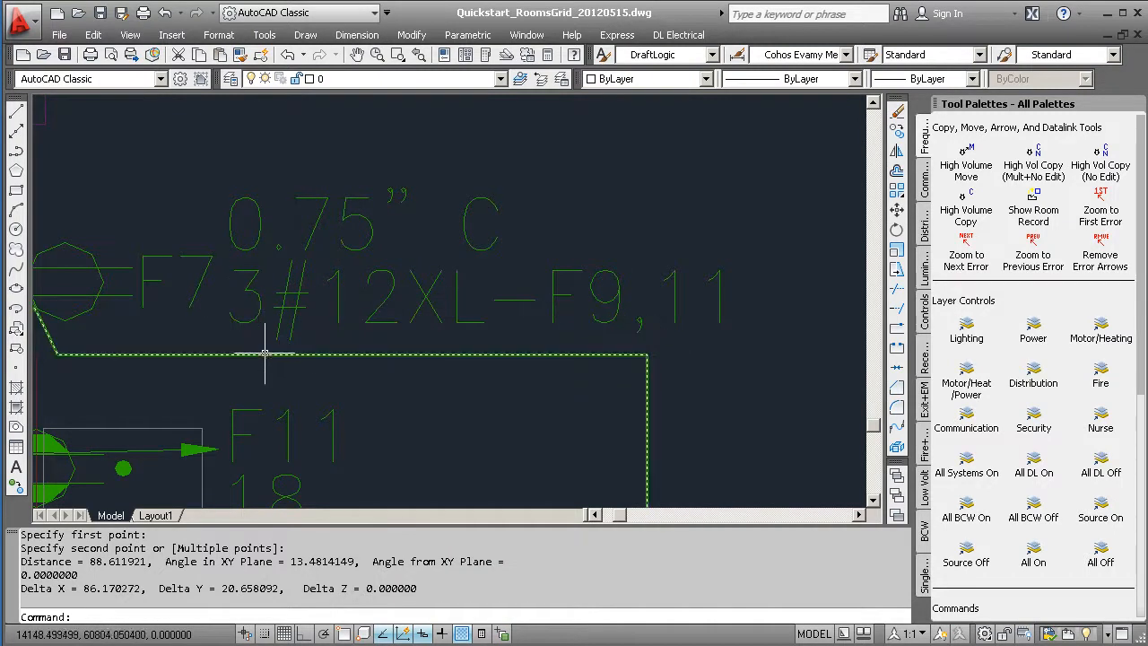
Examine the organized home run and device annotation around classroom 111, the library, the boys washroom and the central corridor.
scroll(273, 354, "down", 3)
scroll(381, 408, "down", 2)
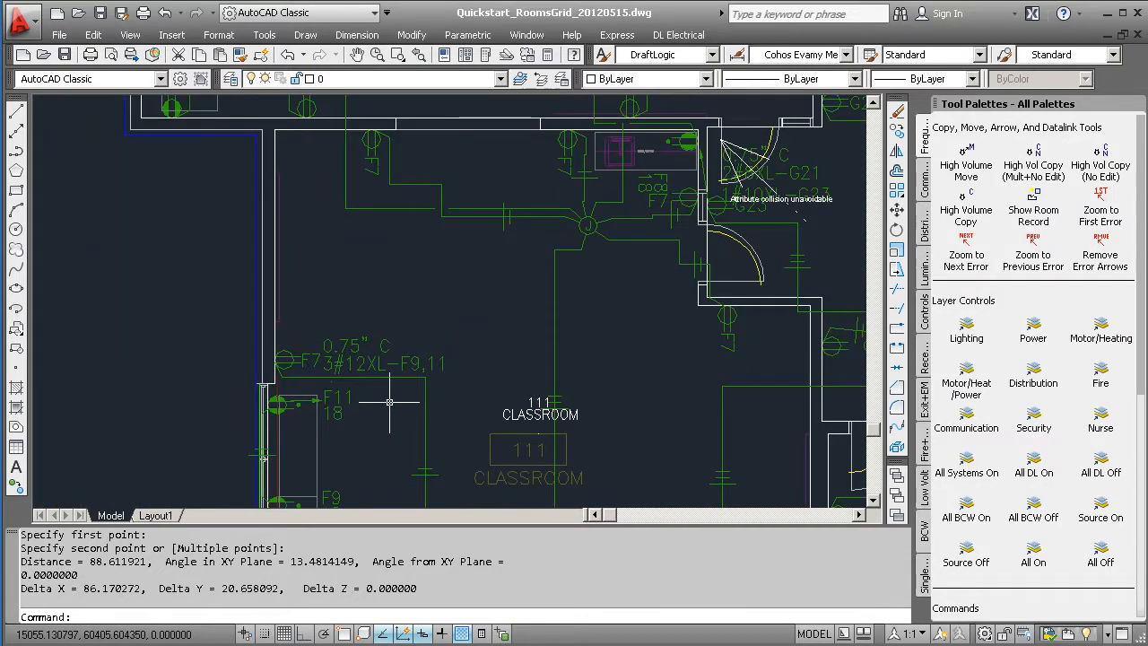
scroll(389, 402, "down", 1)
scroll(638, 245, "up", 4)
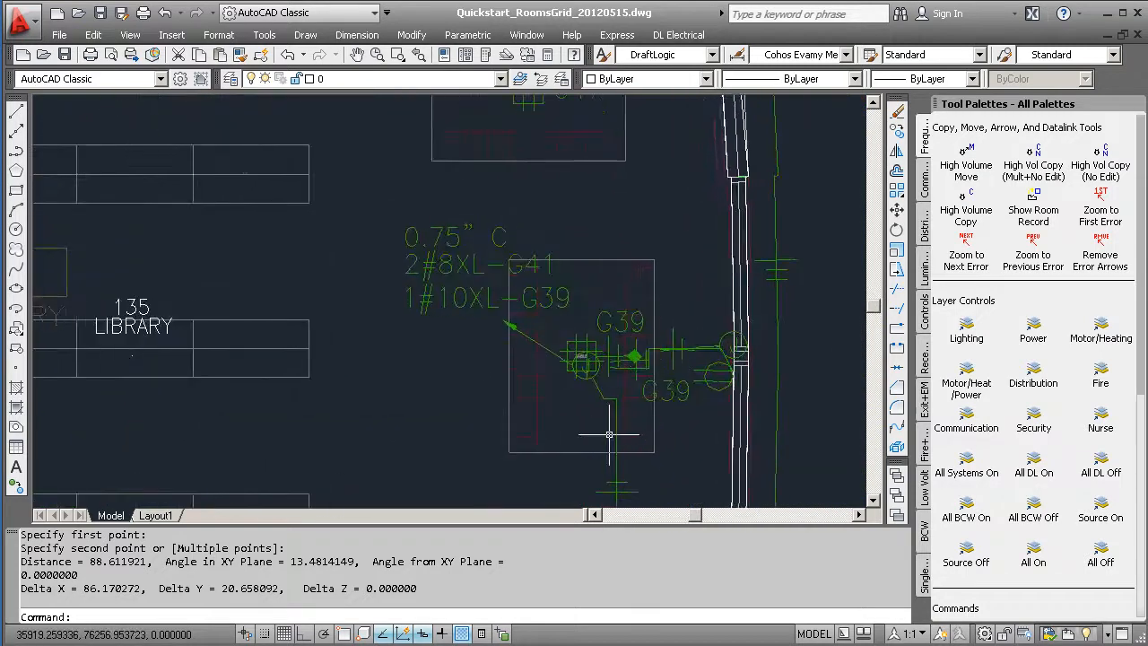
scroll(517, 324, "down", 3)
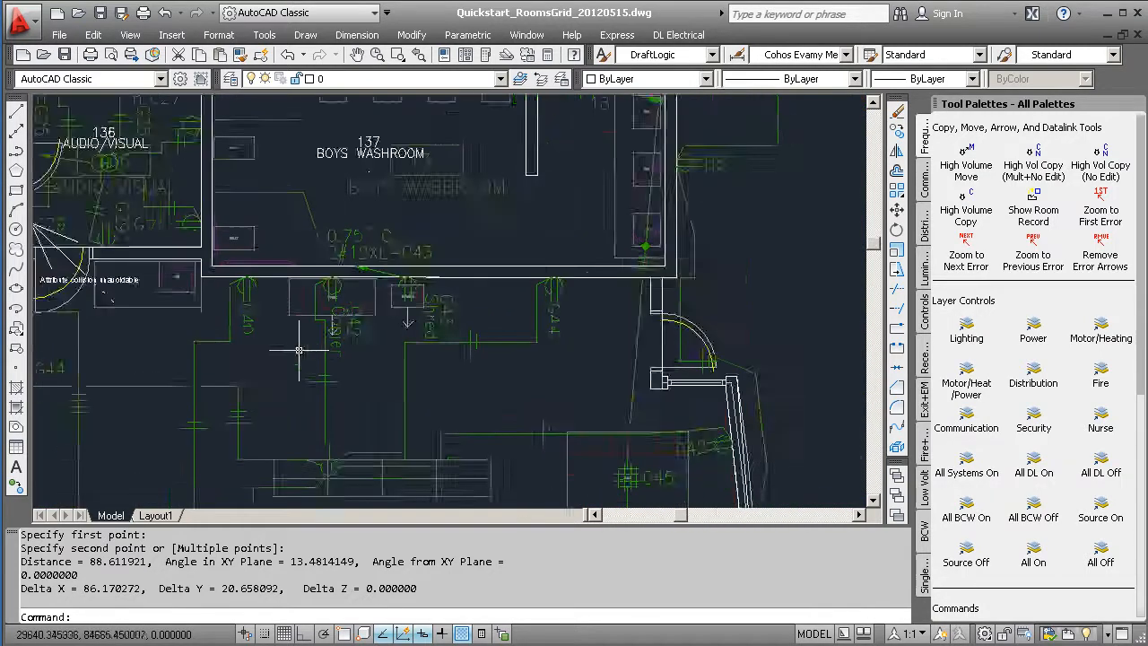
scroll(358, 385, "up", 3)
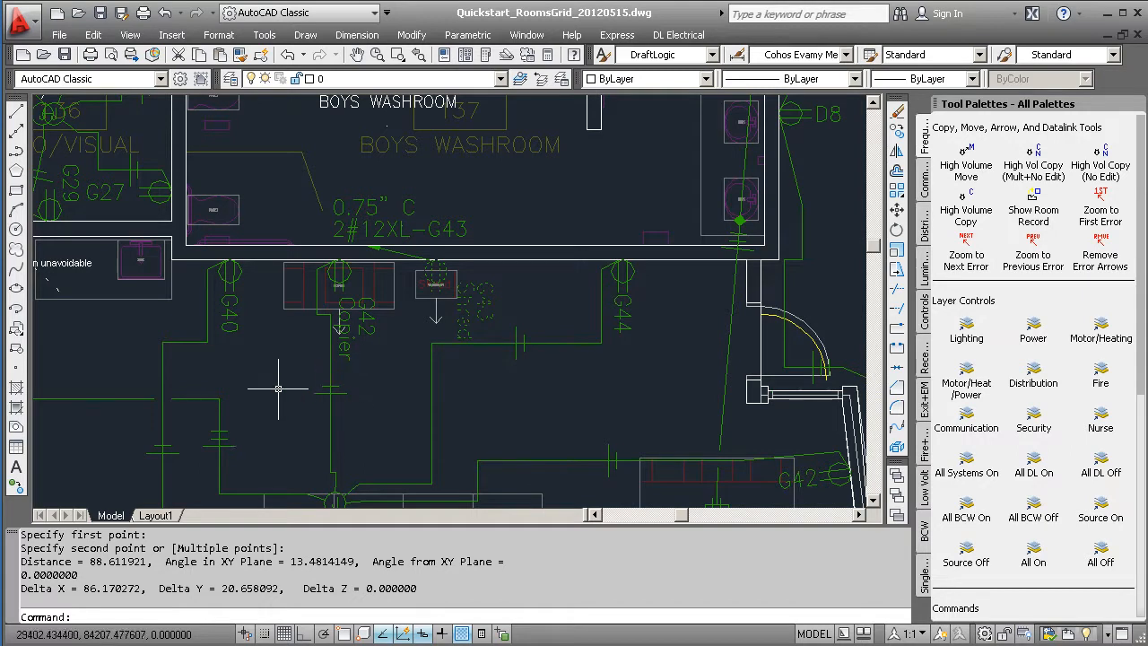
middle_click_drag(258, 359, 435, 449)
scroll(381, 313, "down", 6)
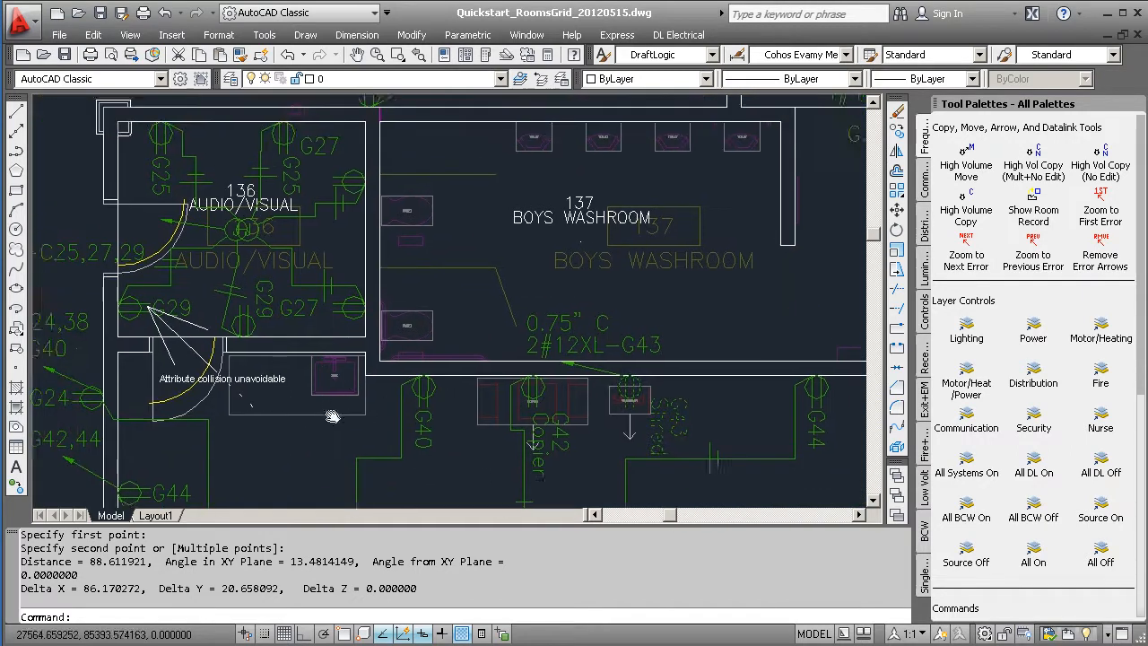
scroll(319, 391, "down", 5)
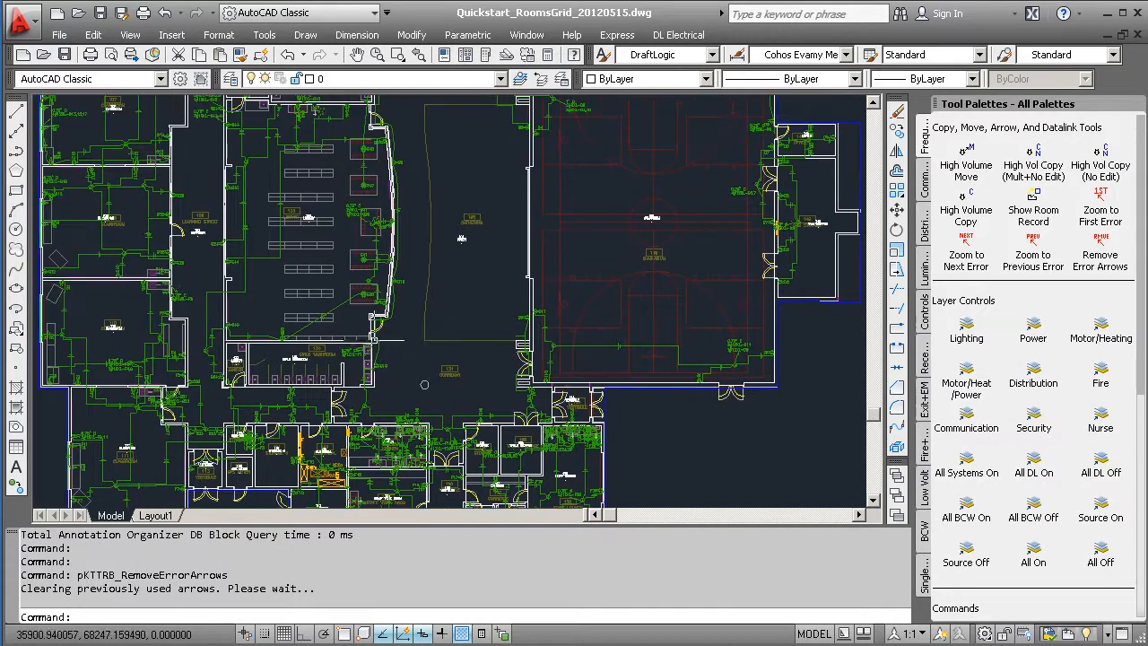
scroll(366, 325, "down", 2)
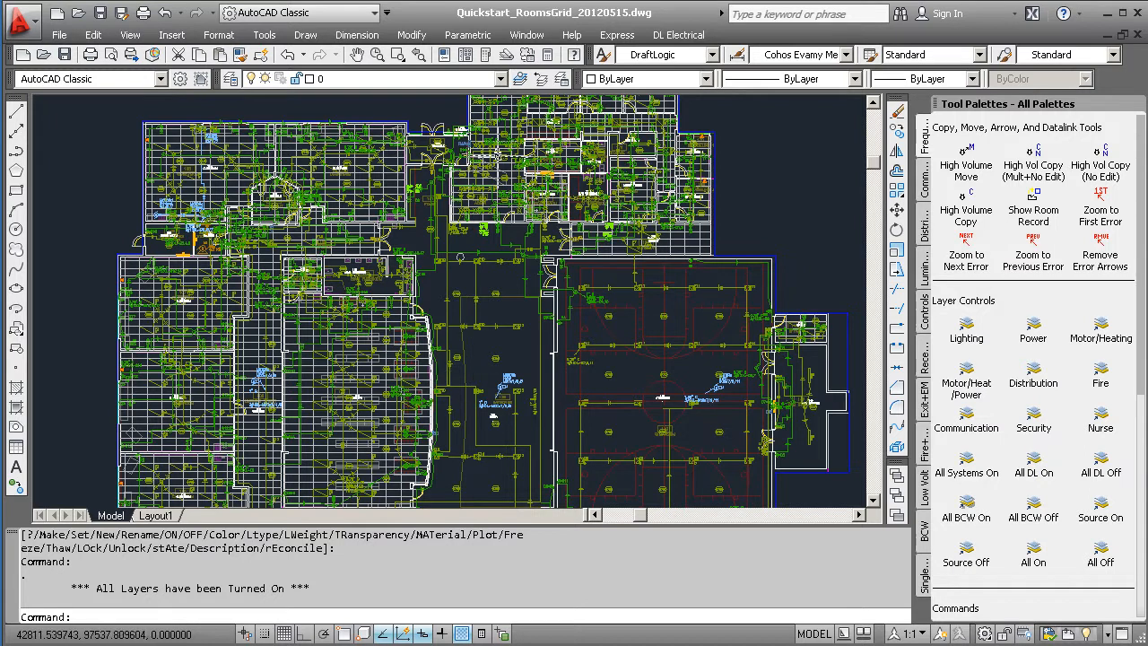
scroll(453, 256, "up", 5)
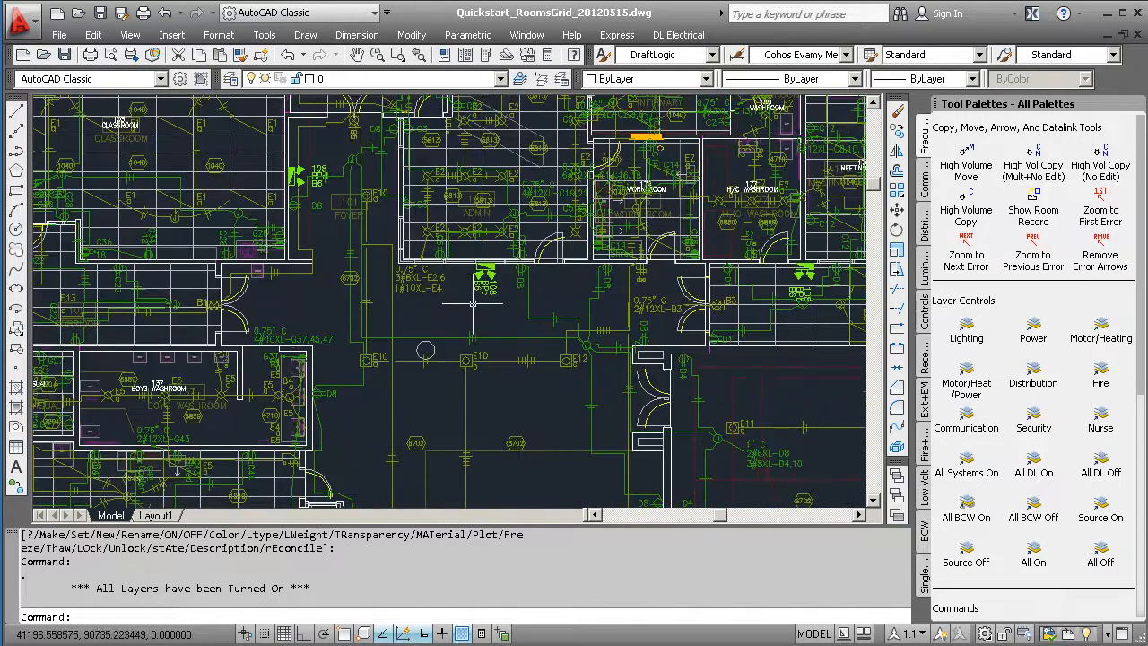
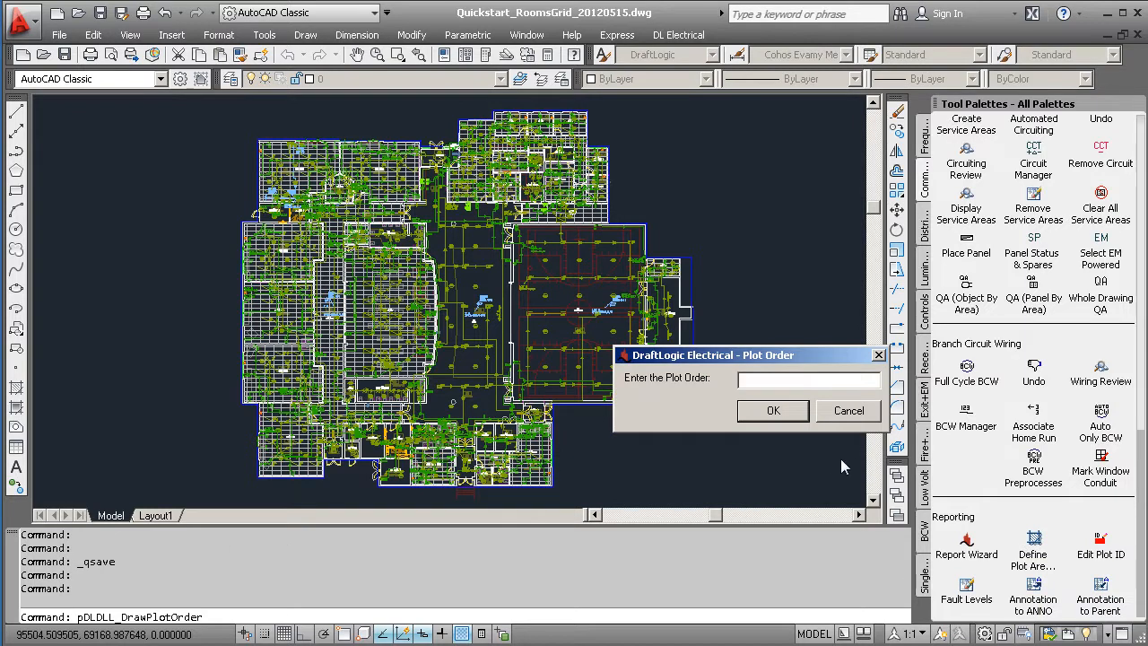
Start a plot area with plot order 1, outlining around the left side of the floor plan and across to its upper entrance.
type("1")
left_click(757, 415)
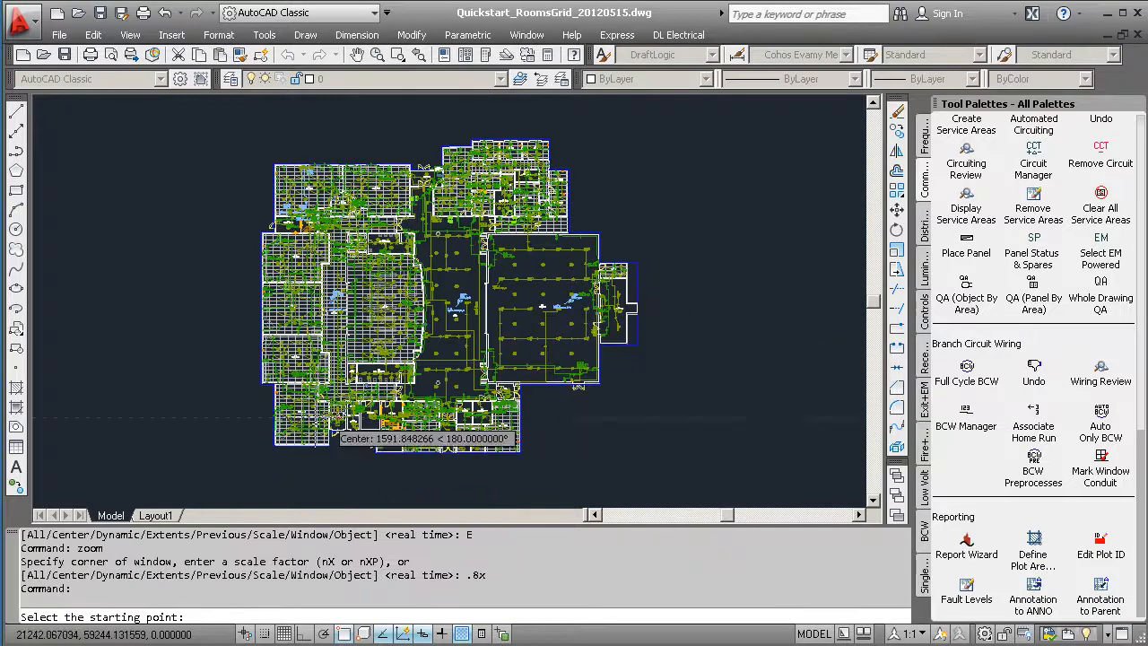
left_click(268, 471)
left_click(215, 318)
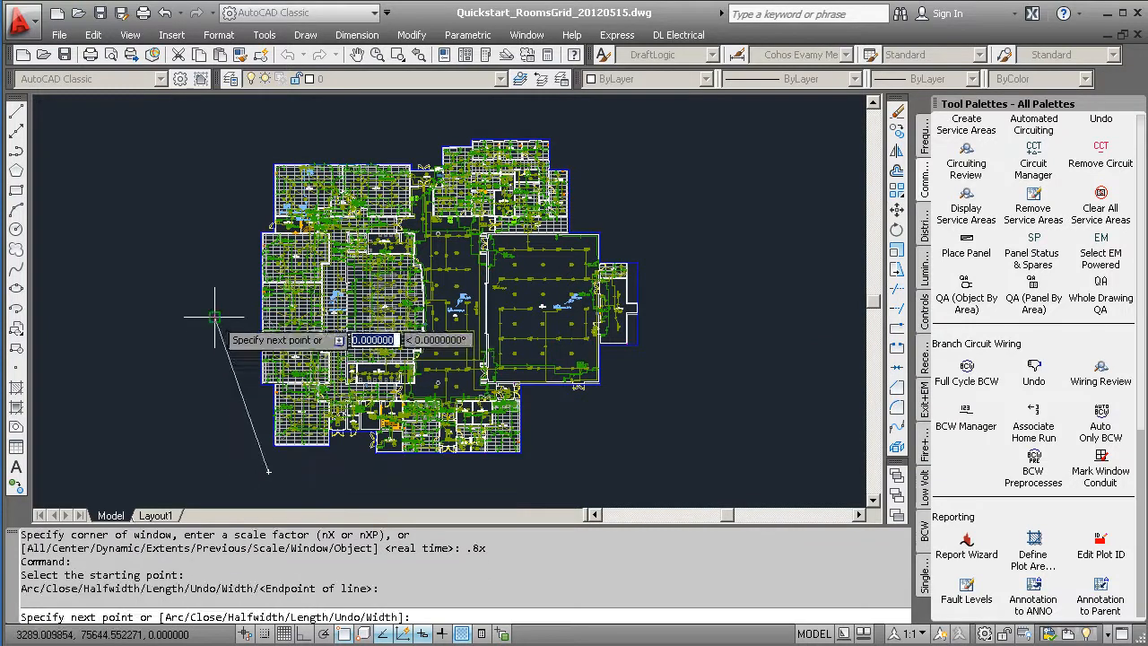
left_click(215, 190)
left_click(244, 130)
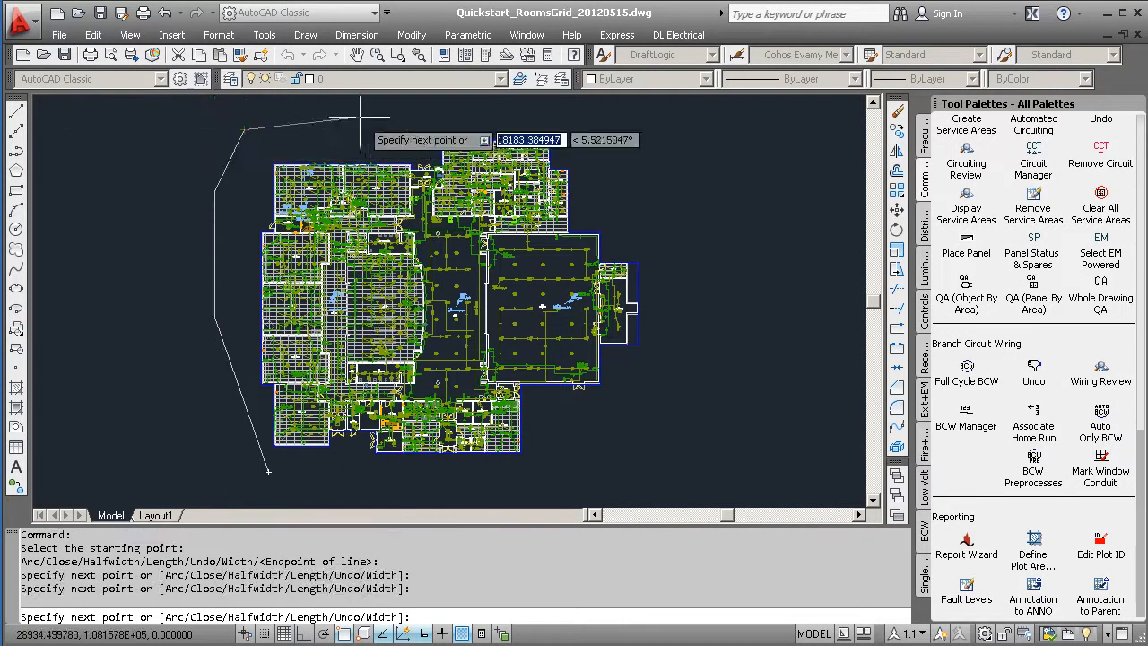
left_click(426, 130)
Continue the plot area boundary down through the central corridor to below the lower entrance and close the outline.
scroll(411, 226, "up", 2)
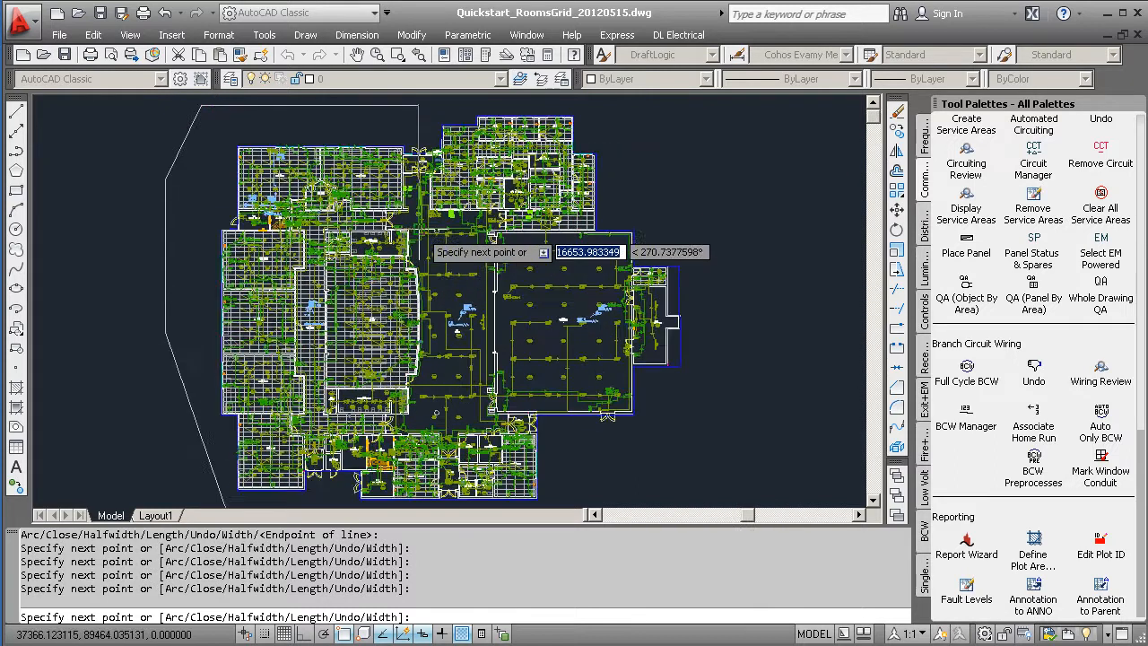
scroll(422, 229, "up", 2)
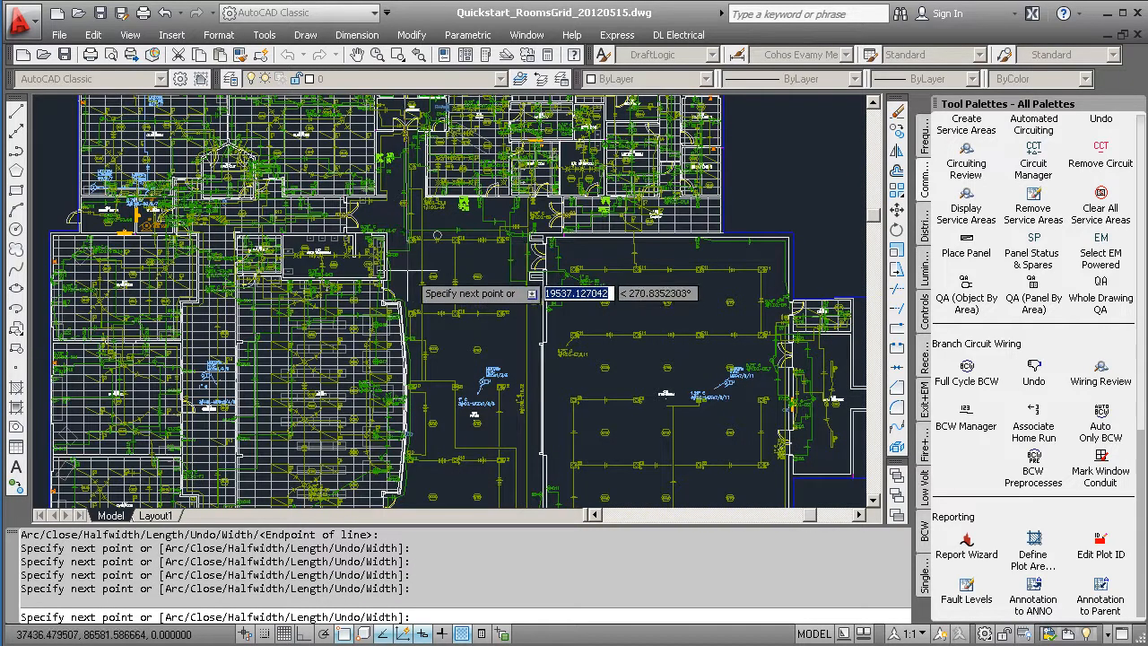
middle_click_drag(437, 475, 439, 332)
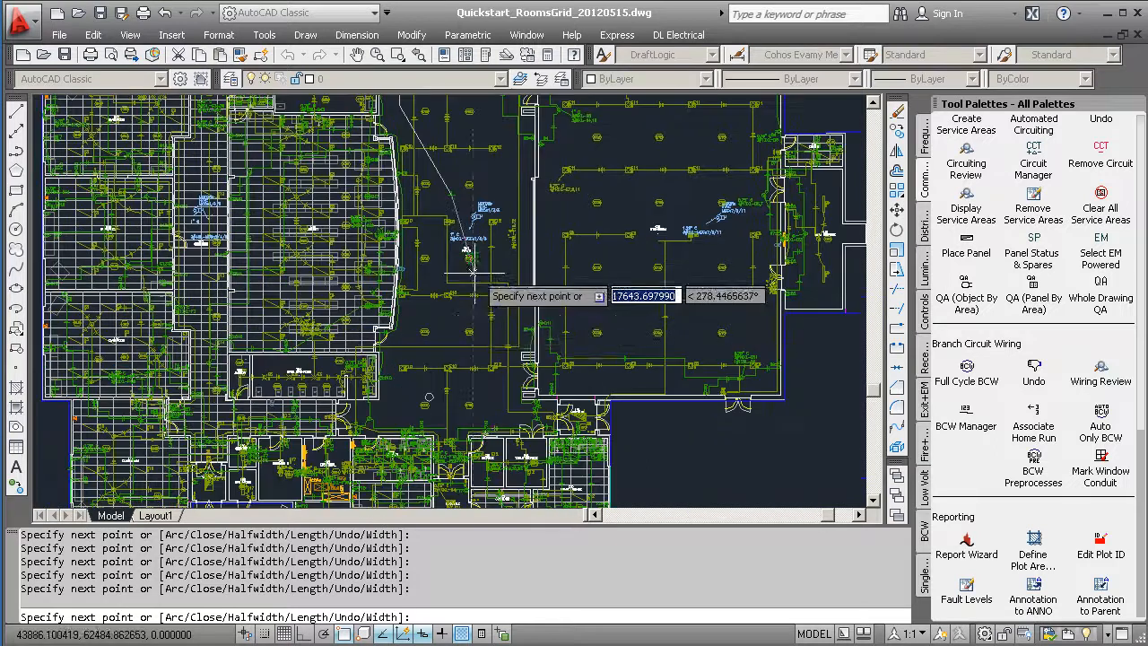
left_click(452, 315)
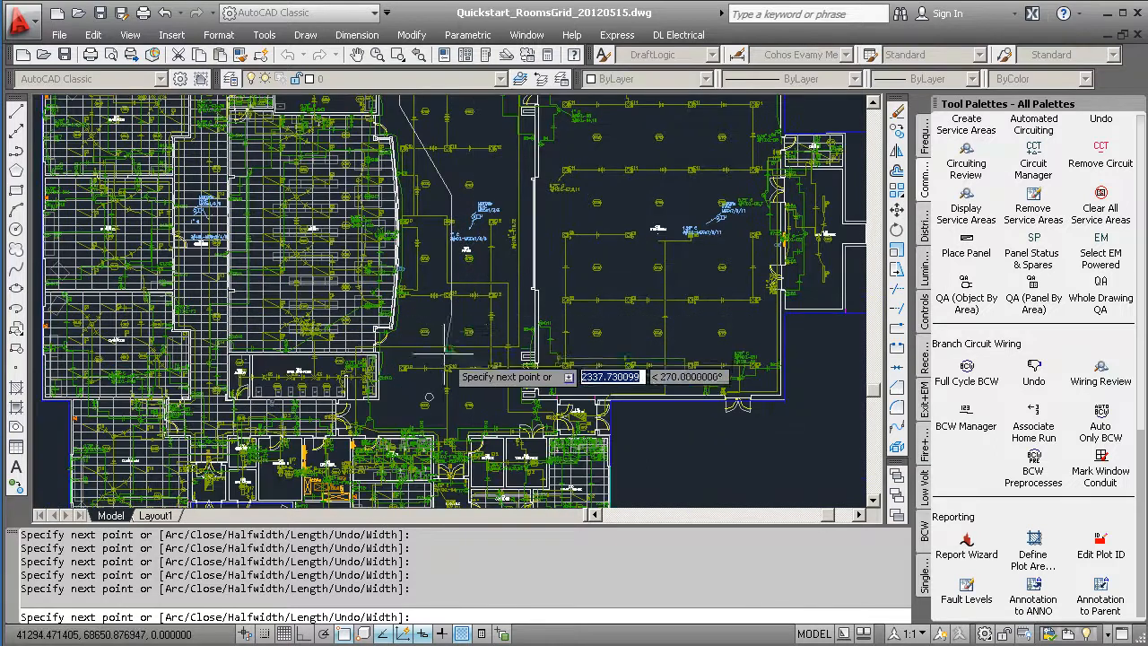
middle_click_drag(447, 384, 468, 267)
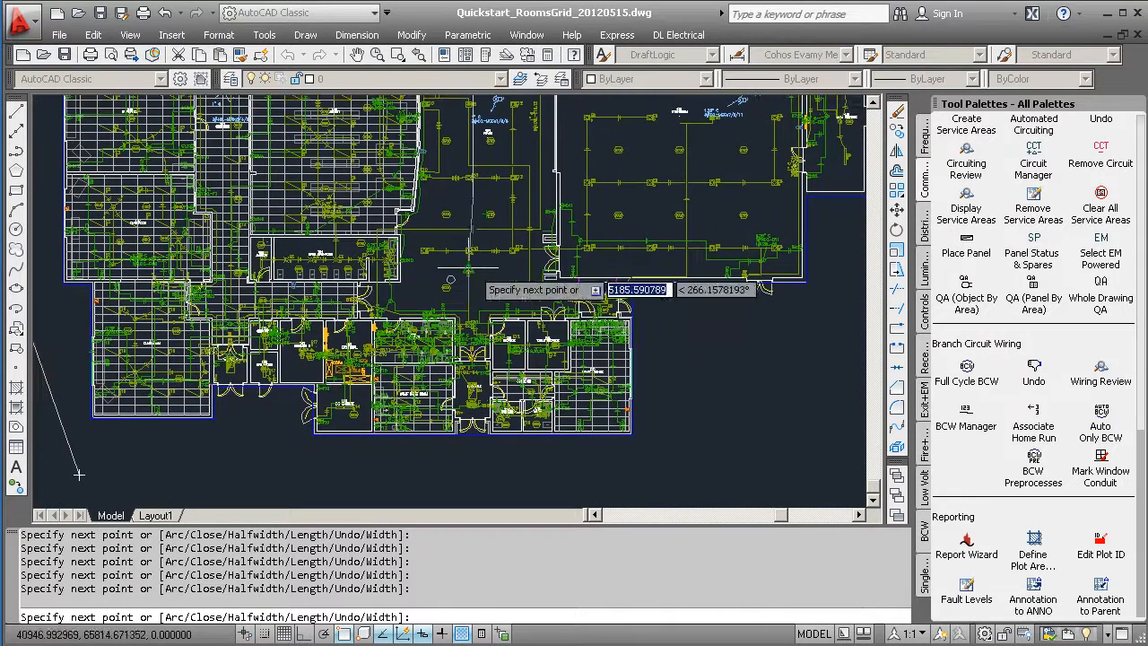
left_click(473, 476)
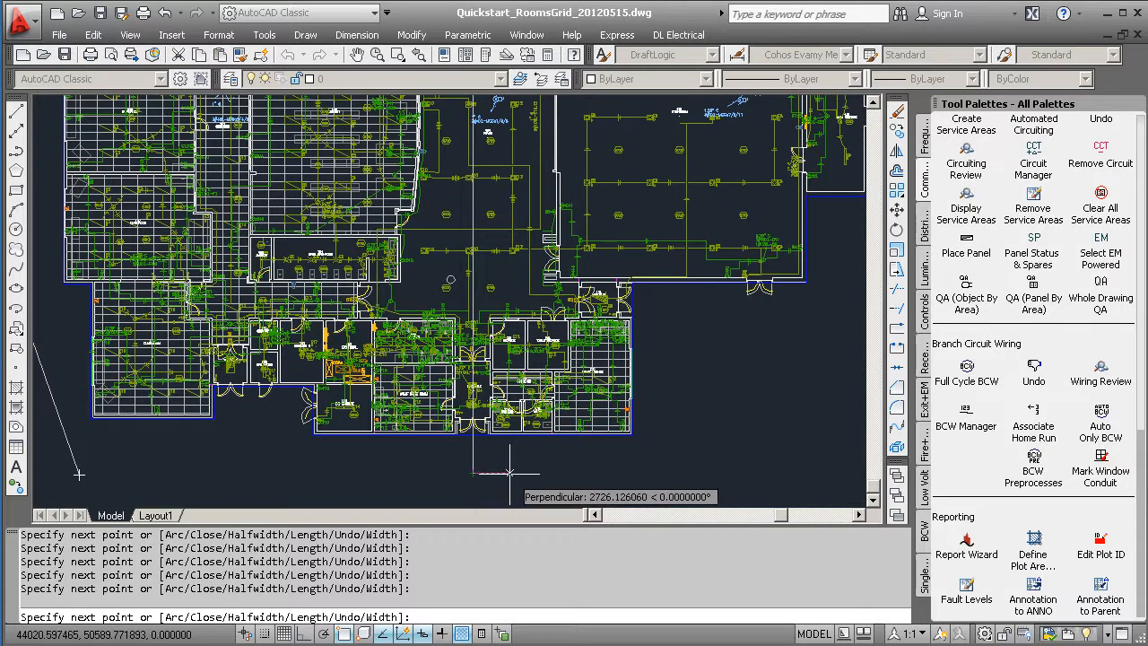
type("c")
key("Return")
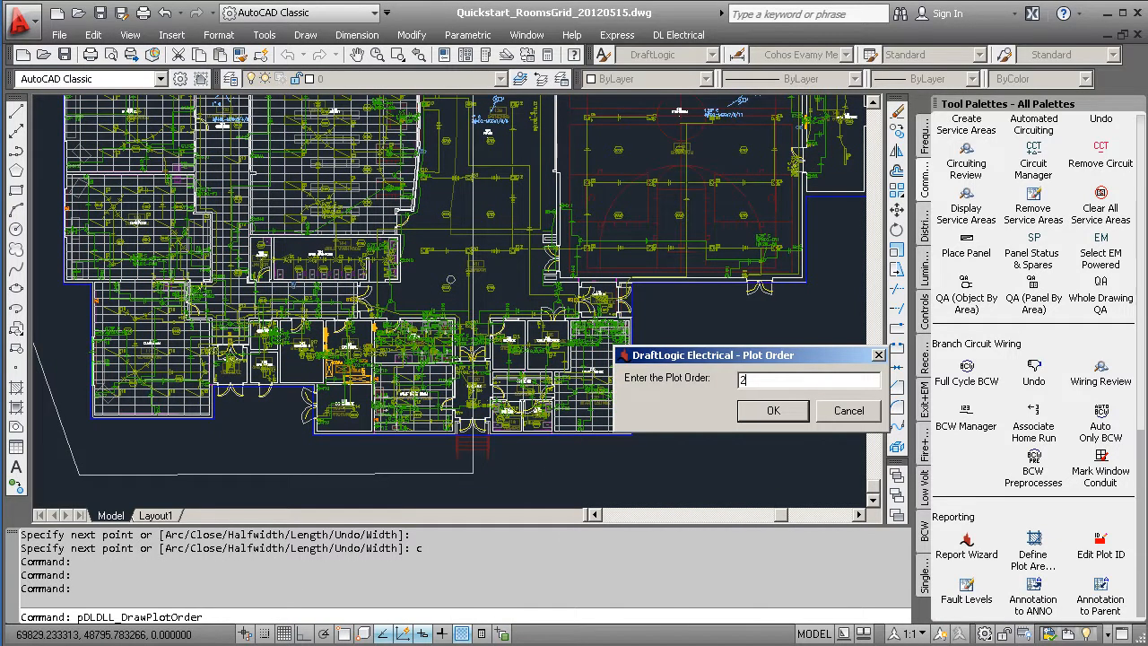
Start a second plot area with plot order 2, running its boundary from above the upper entrance down through the central corridor.
left_click(771, 410)
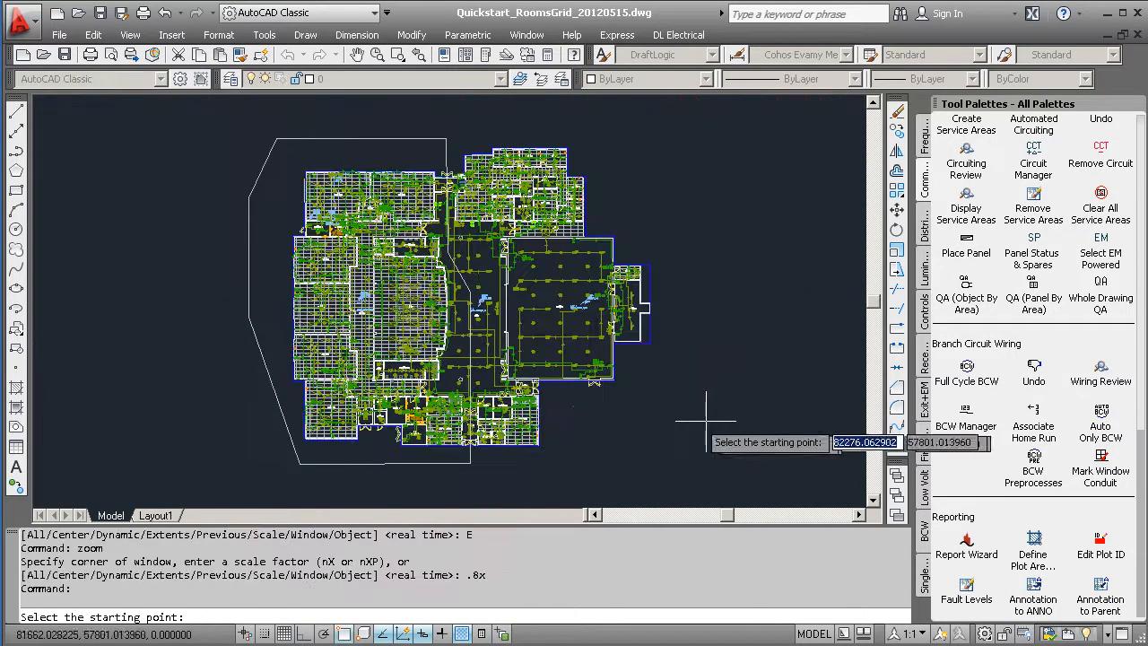
left_click(435, 126)
scroll(436, 175, "up", 3)
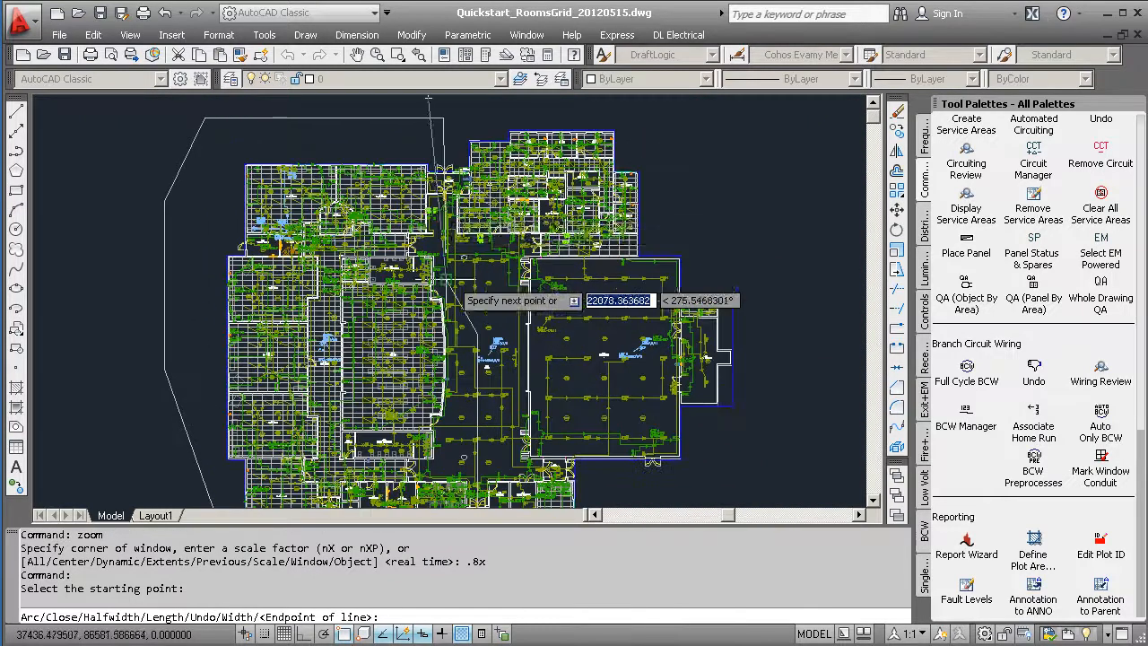
left_click(425, 258)
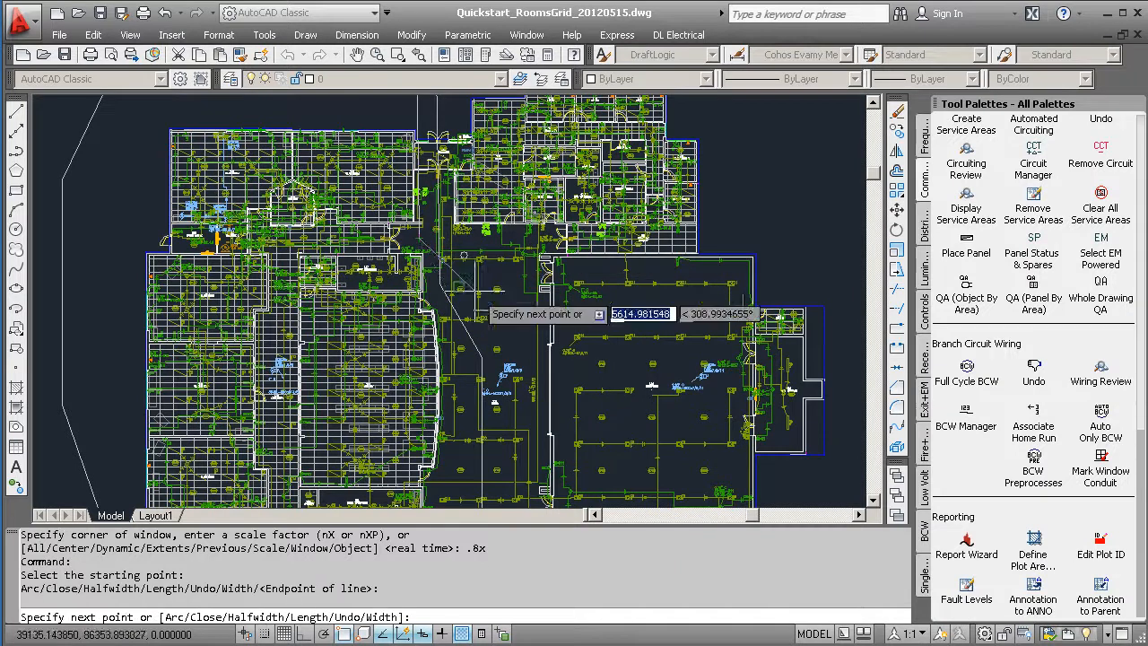
left_click(465, 366)
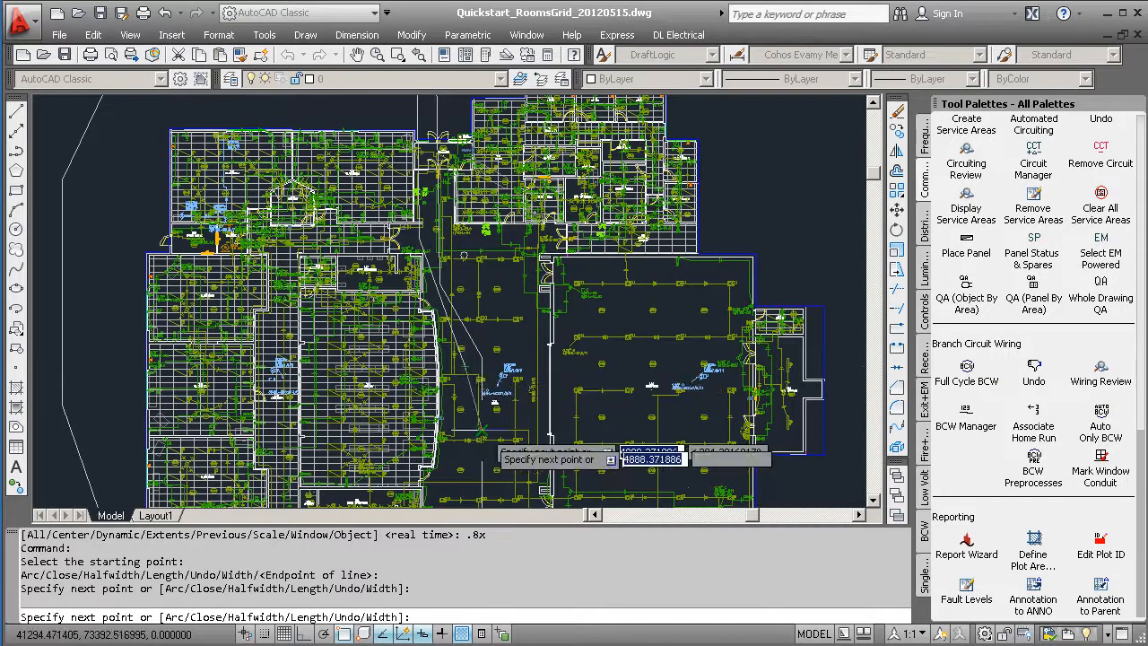
middle_click_drag(491, 430, 506, 339)
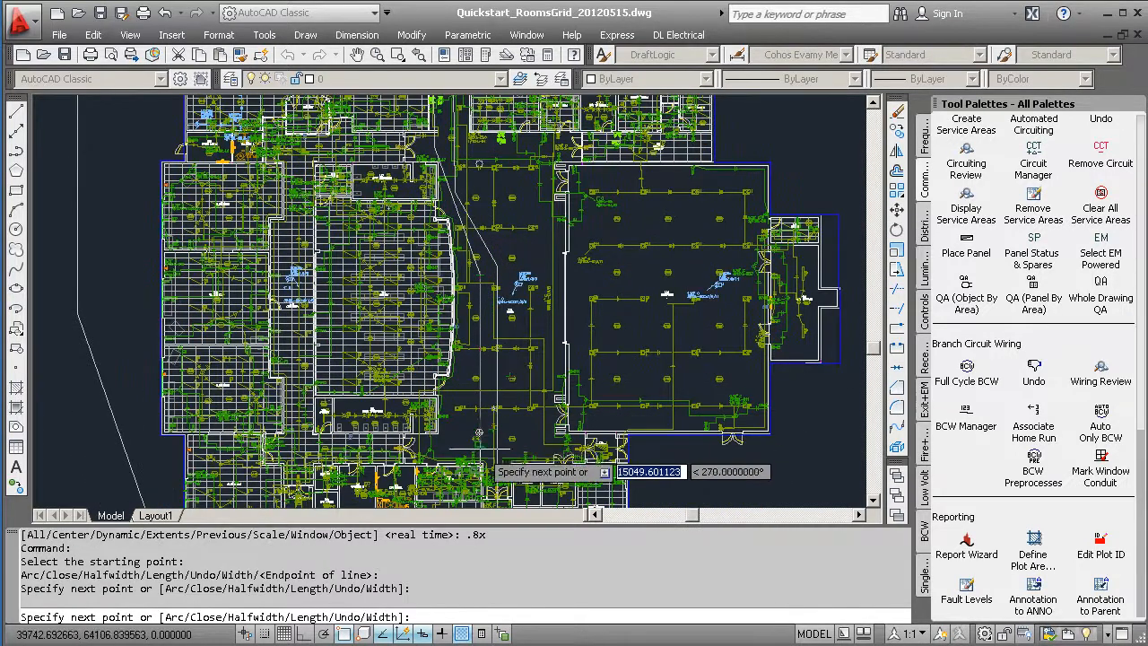
left_click(477, 440)
Continue the second plot area's boundary below the lower entrance and around the gymnasium side of the plan, and close the outline.
middle_click_drag(477, 439, 464, 260)
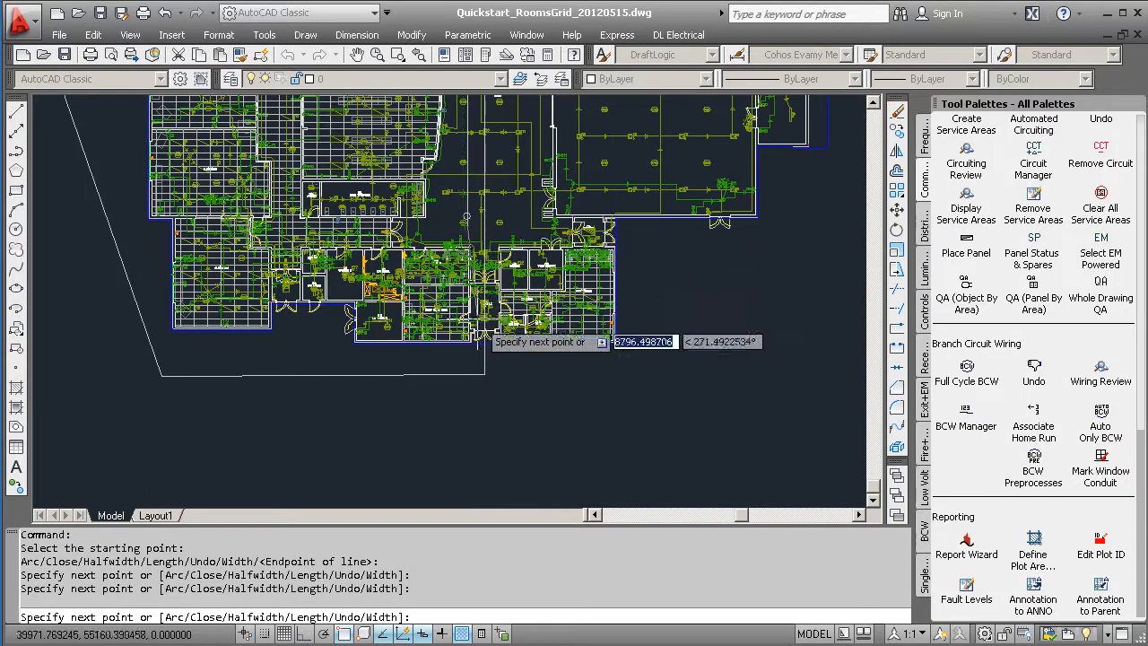
left_click(464, 375)
left_click(793, 375)
scroll(804, 350, "down", 2)
middle_click_drag(804, 350, 558, 507)
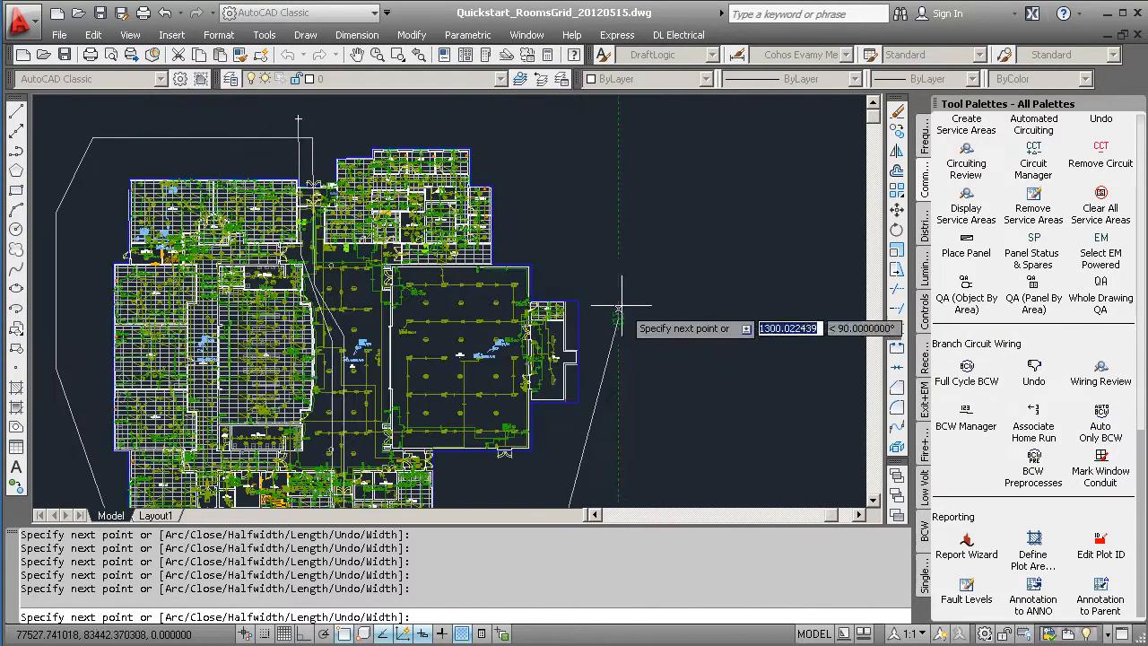
left_click(527, 118)
type("c")
key("Return")
scroll(595, 403, "down", 1)
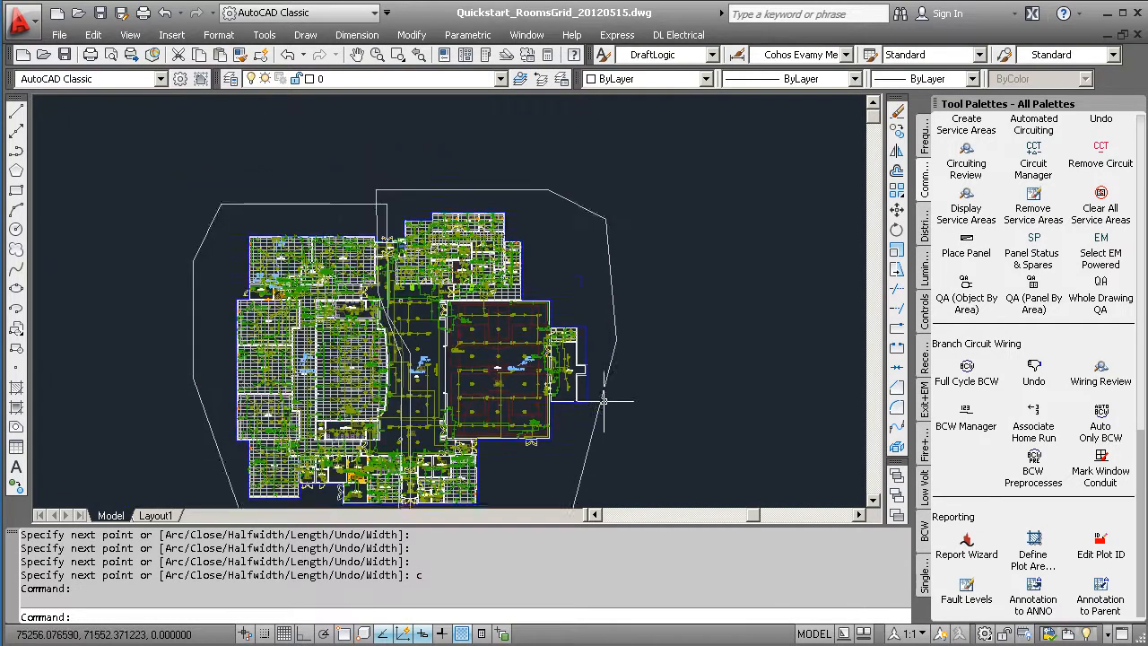
middle_click_drag(603, 401, 646, 341)
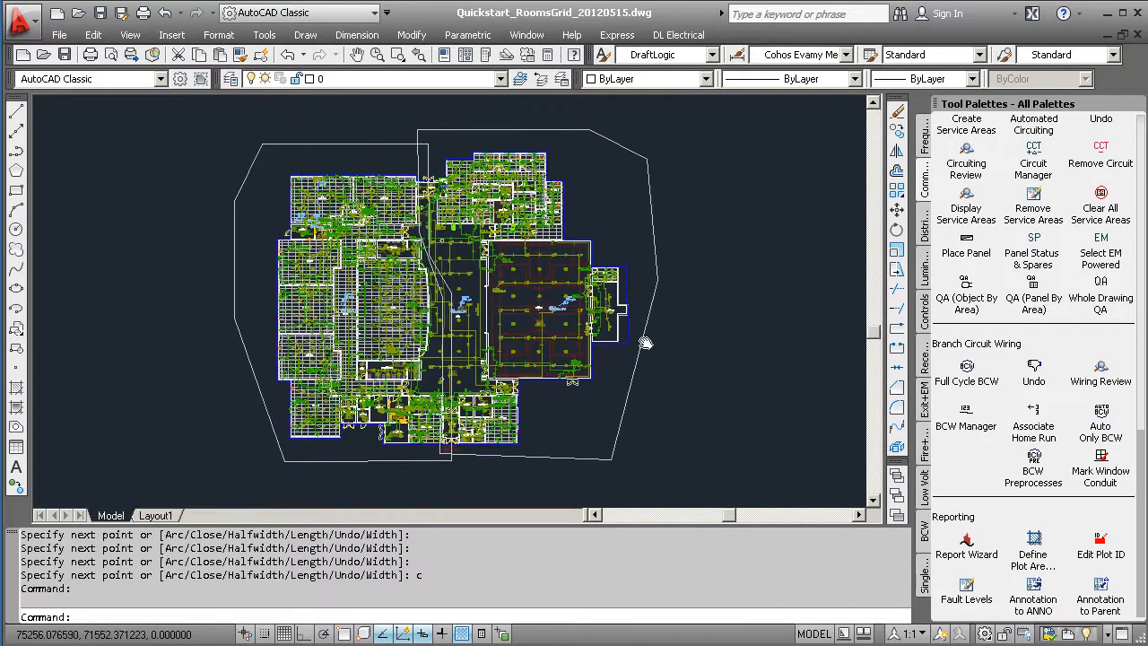
Run all reports except the landscape single line diagram, with reuse of prior plot settings turned off.
left_click(967, 540)
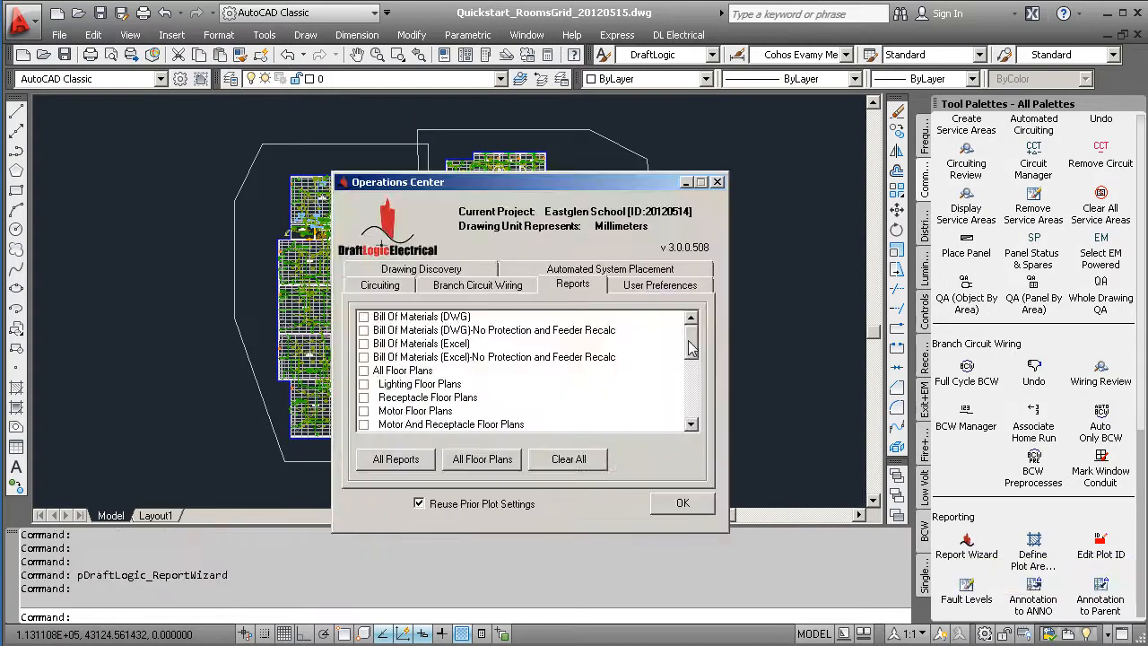
scroll(690, 422, "down", 5)
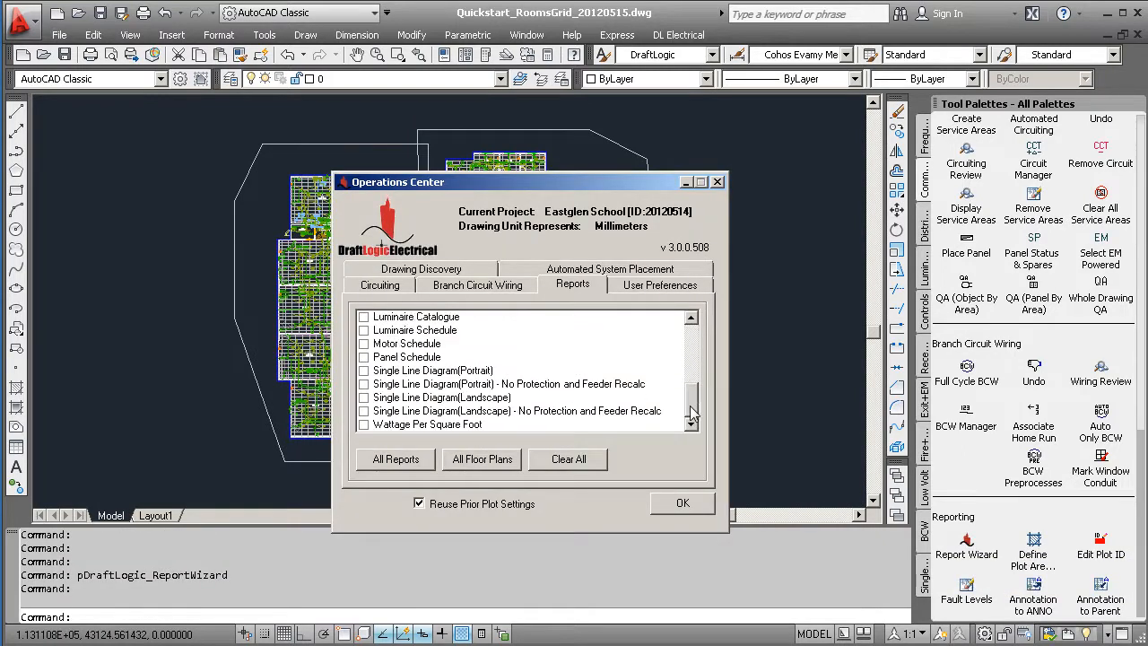
scroll(690, 412, "up", 5)
left_click(385, 465)
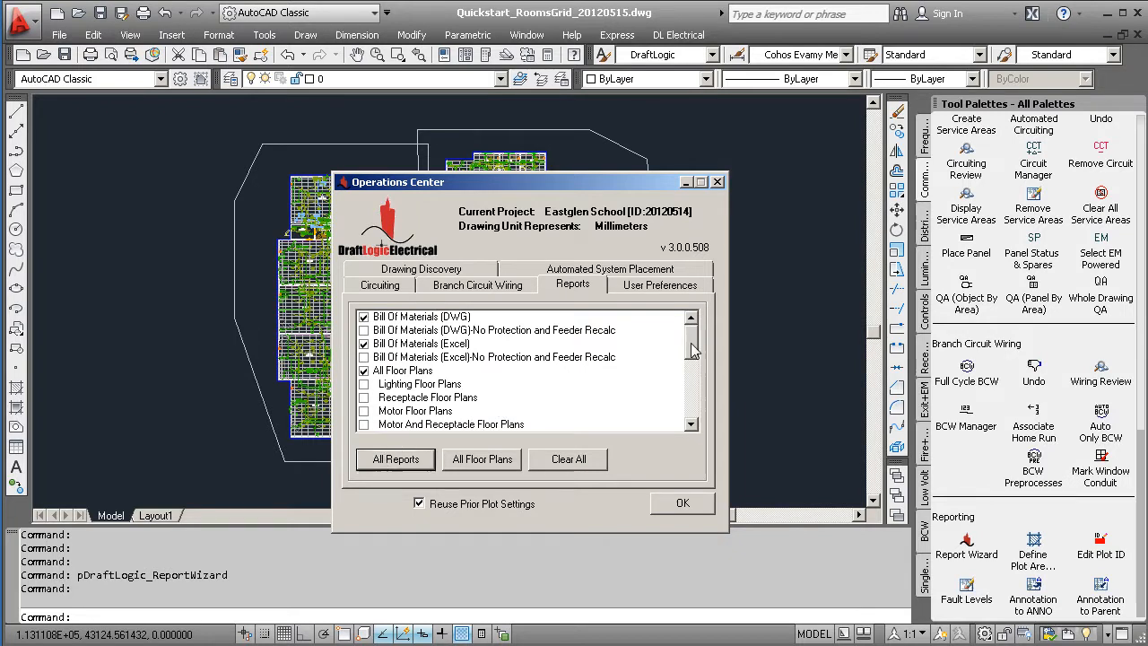
left_click_drag(692, 344, 692, 348)
left_click_drag(559, 179, 941, 141)
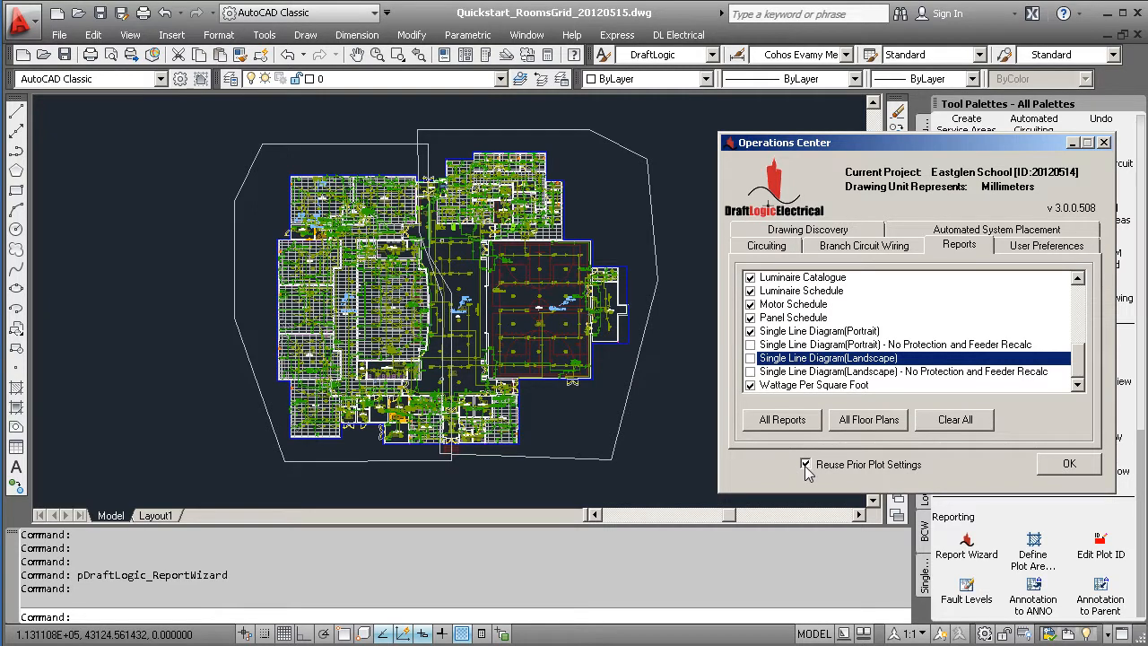
left_click(1069, 463)
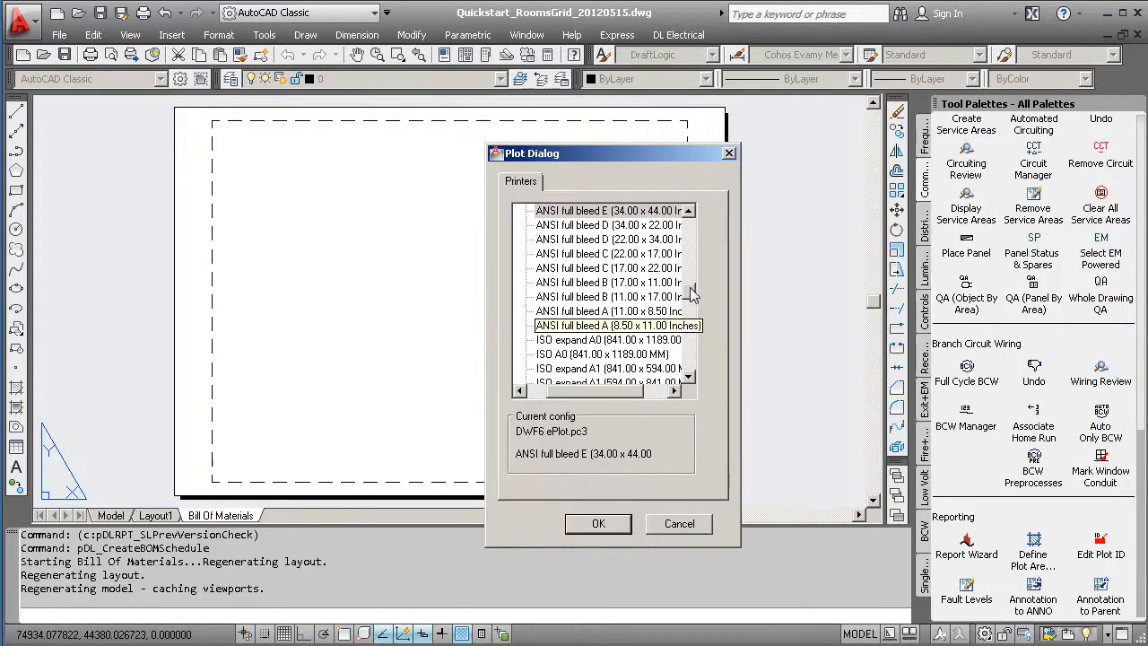
Review the printers available for the report plots, including DWF6 ePlot.pc3 and PDFCreator.
left_click_drag(693, 292, 687, 222)
left_click(532, 392)
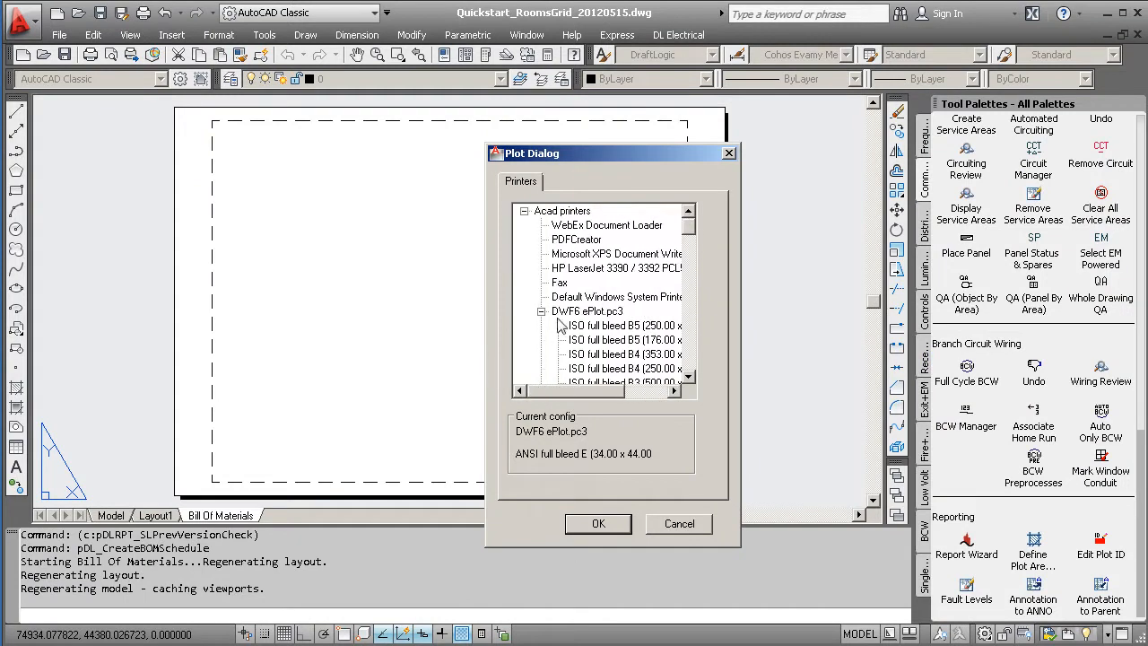
left_click(541, 312)
left_click(523, 211)
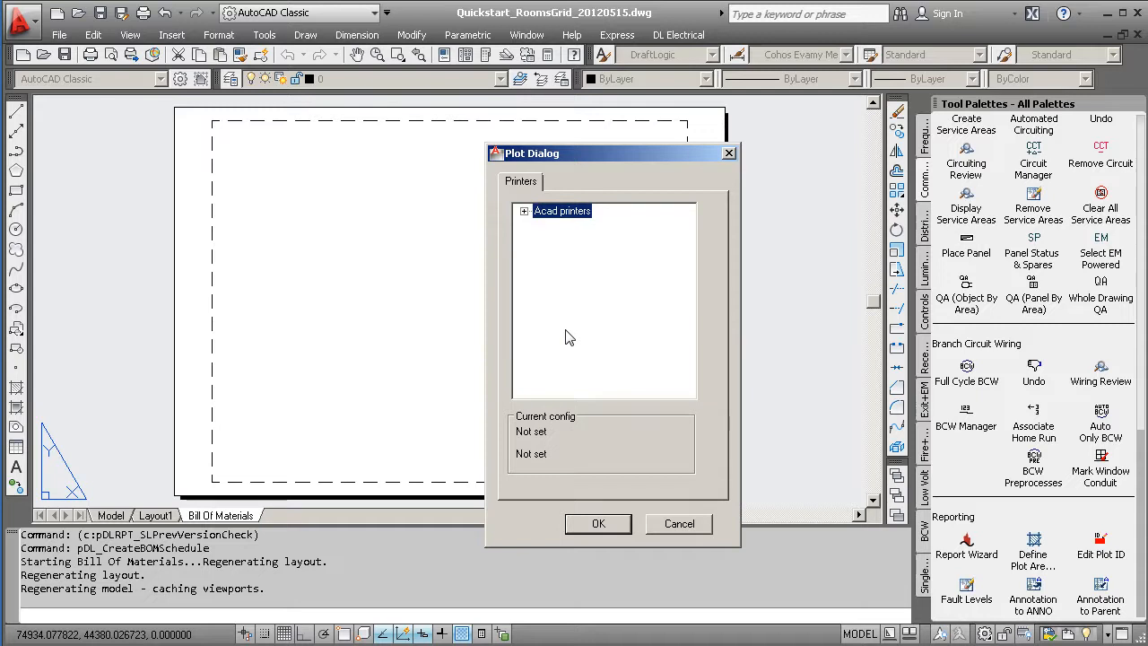
left_click(525, 213)
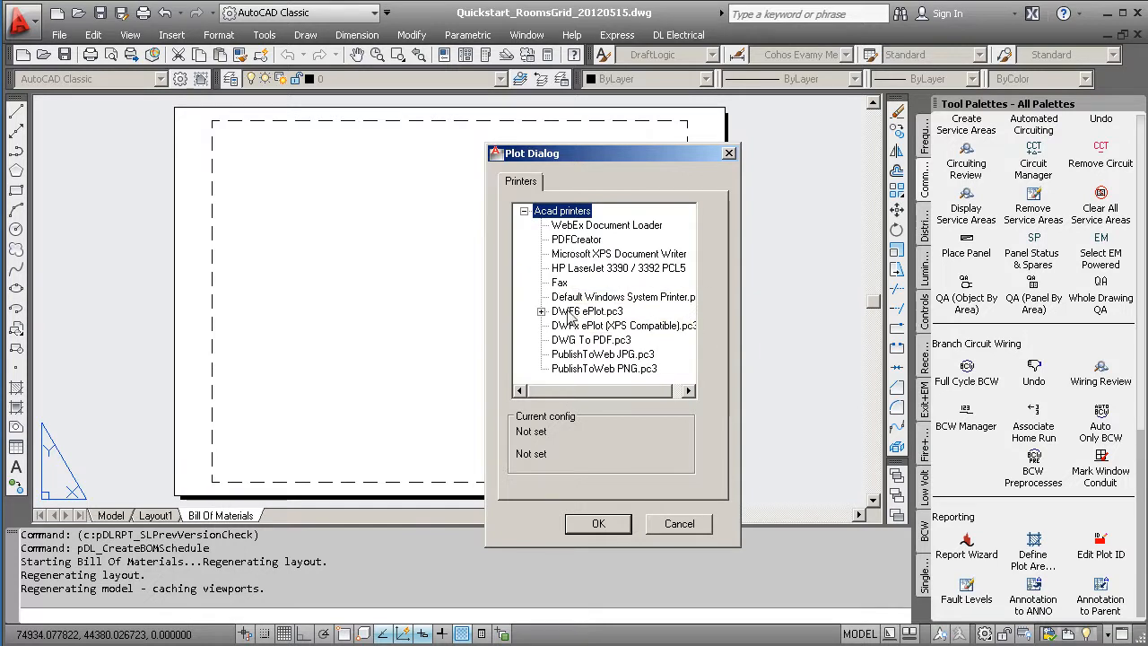
left_click(571, 240)
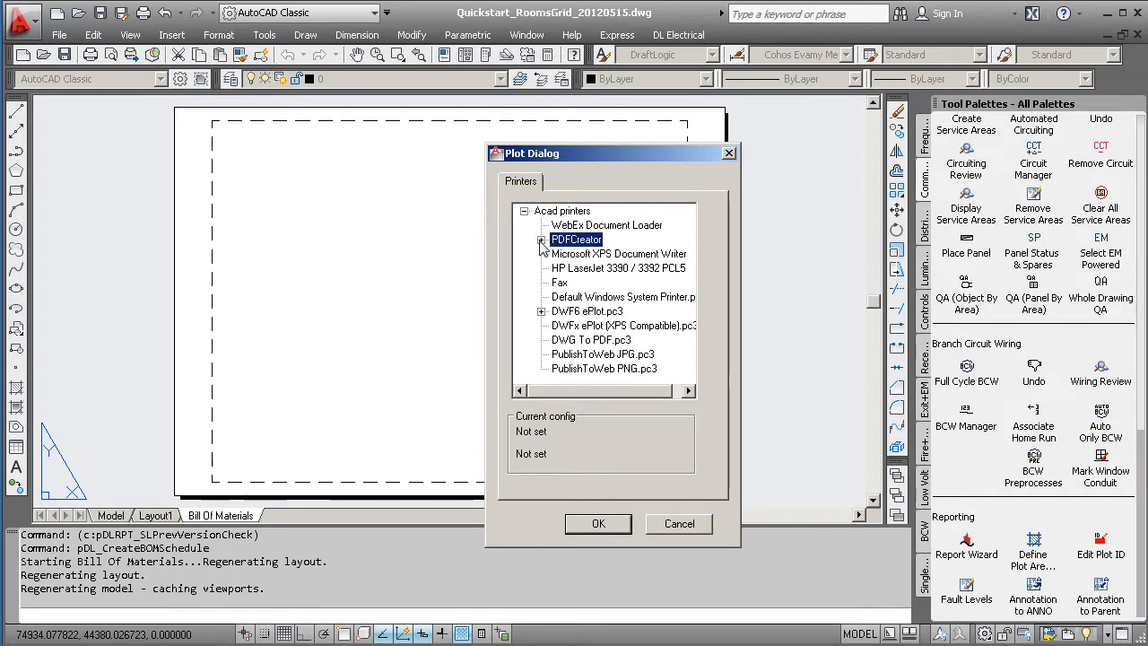
left_click(541, 240)
left_click(540, 212)
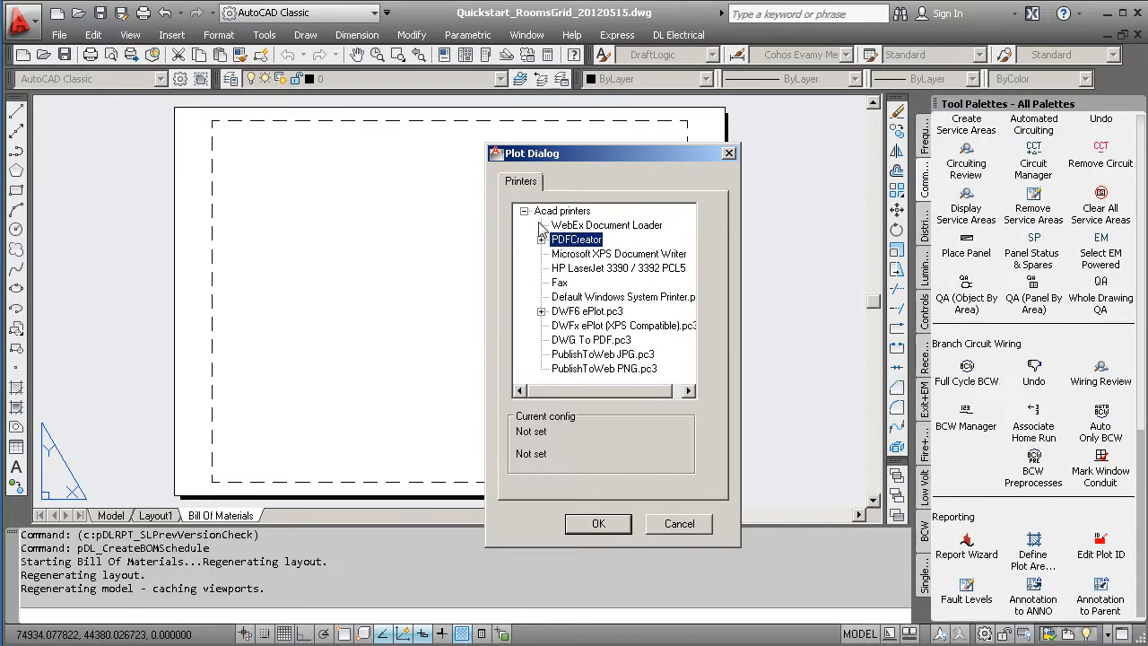
Set the report plots to a full bleed paper size of DWF6 ePlot.pc3 with landscape orientation.
left_click(540, 311)
left_click_drag(690, 242, 688, 278)
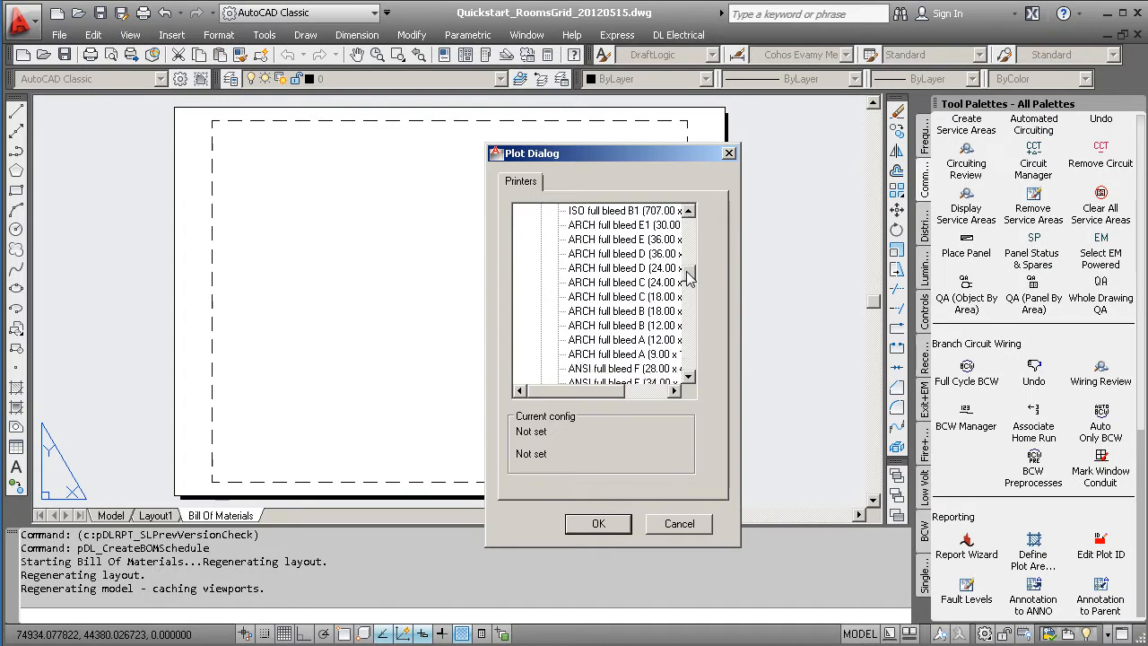
left_click(632, 246)
left_click(599, 520)
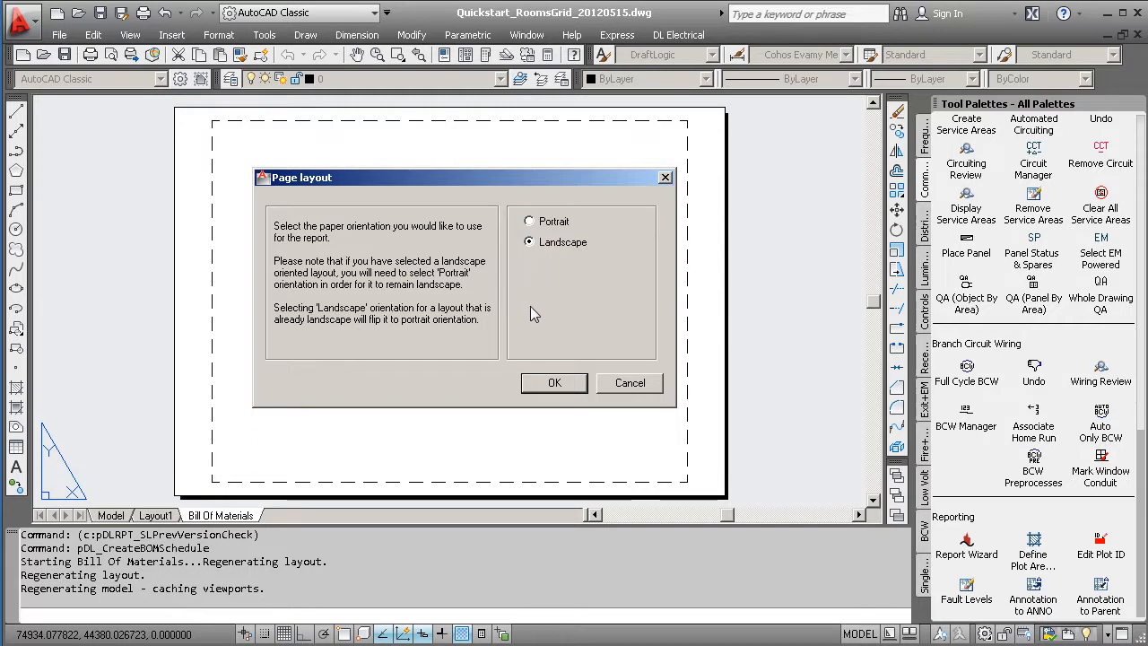
left_click(543, 383)
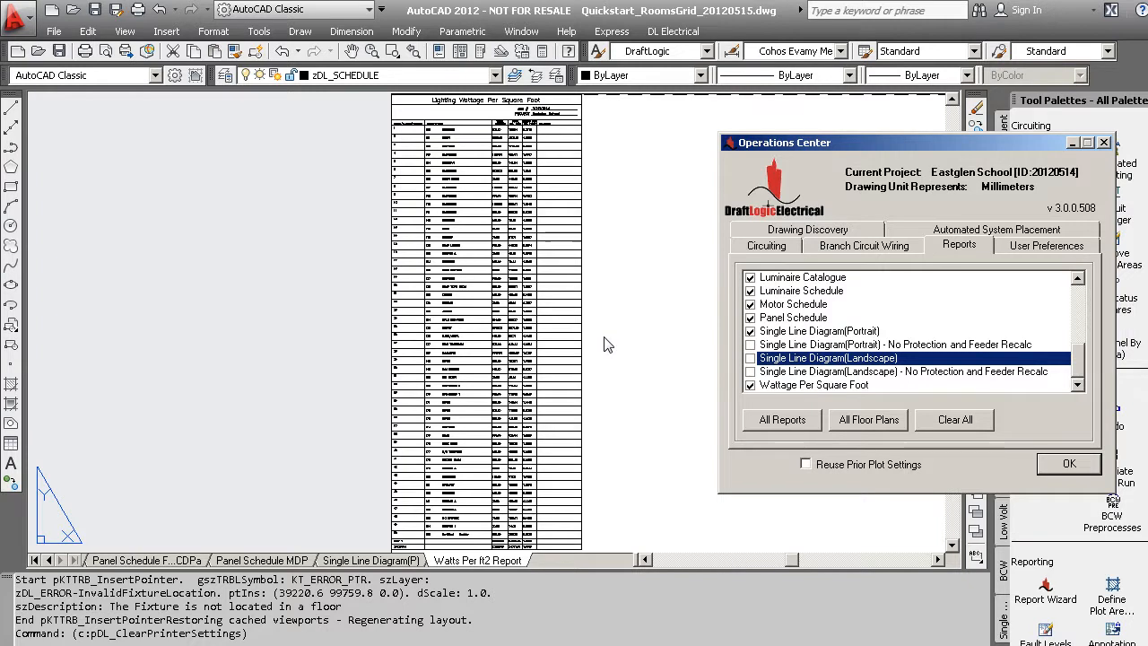
Close the Operations Center and examine the generated portrait single line diagram, from the MCC feeders back to the transformer and splitter.
left_click_drag(887, 144, 842, 149)
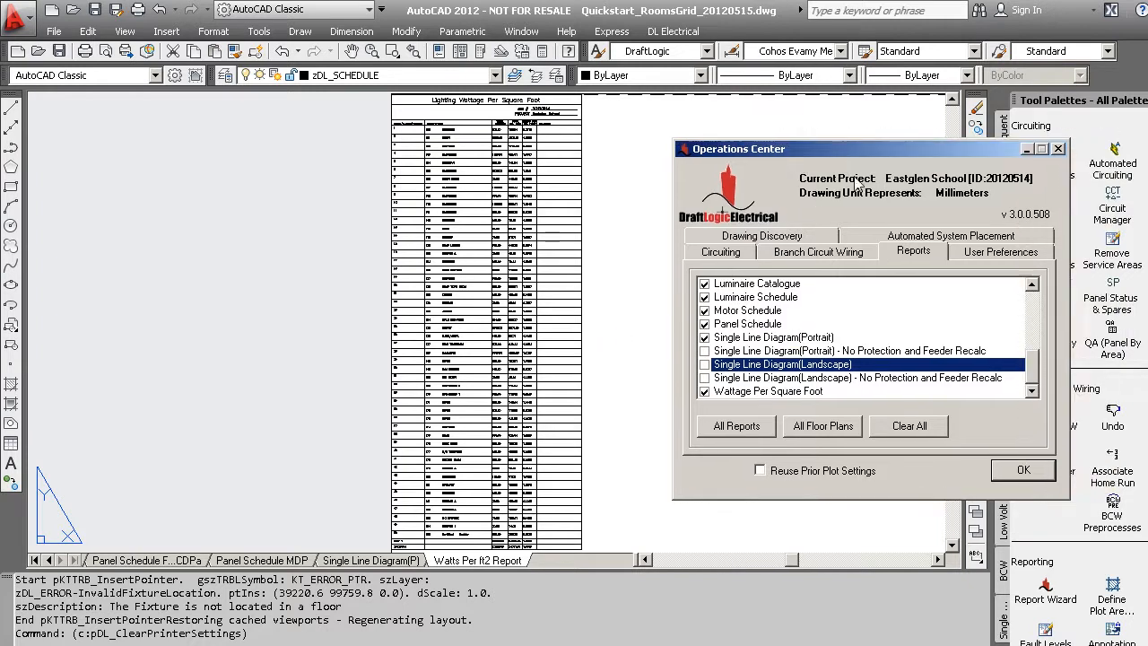
left_click(1058, 149)
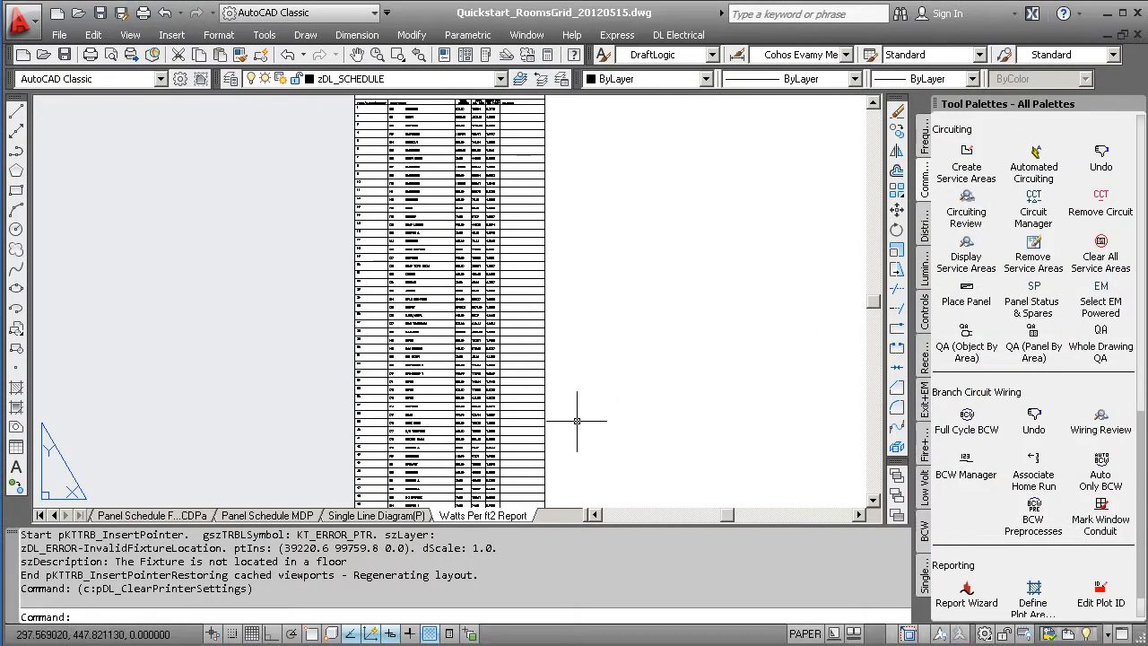
left_click(358, 518)
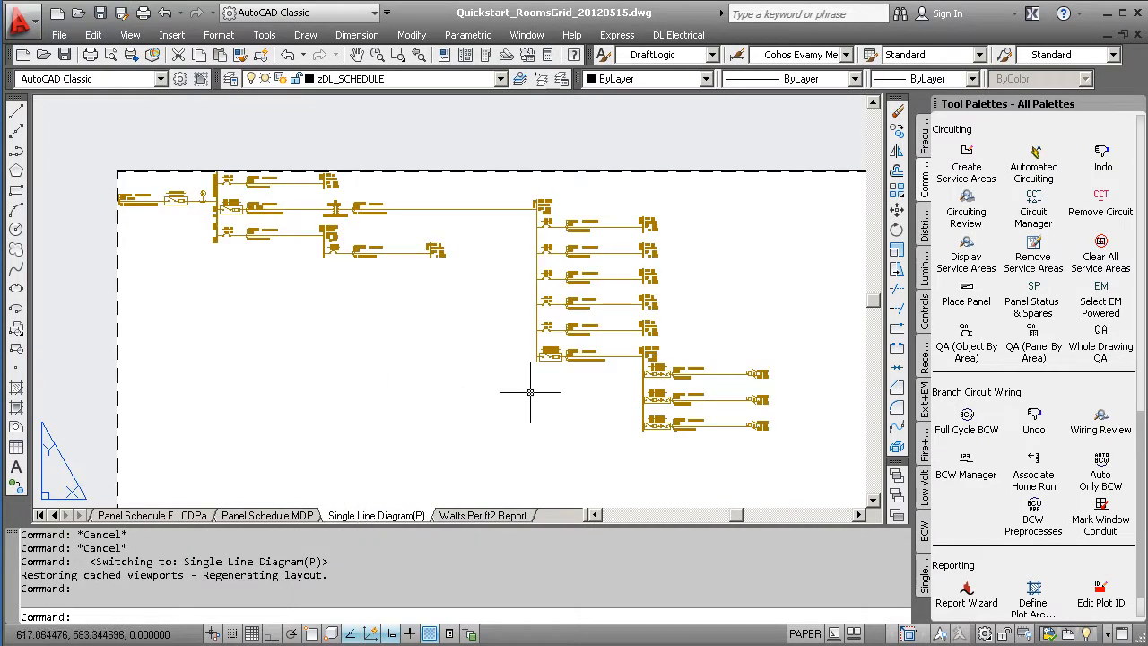
scroll(744, 401, "up", 2)
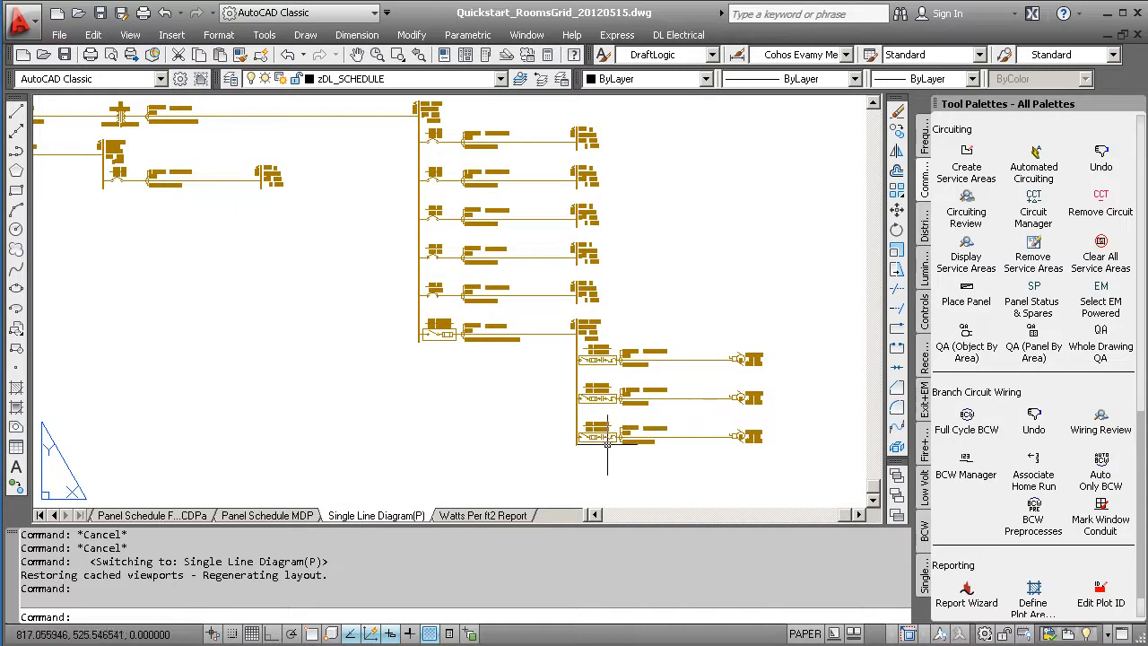
scroll(581, 451, "up", 1)
scroll(547, 390, "up", 2)
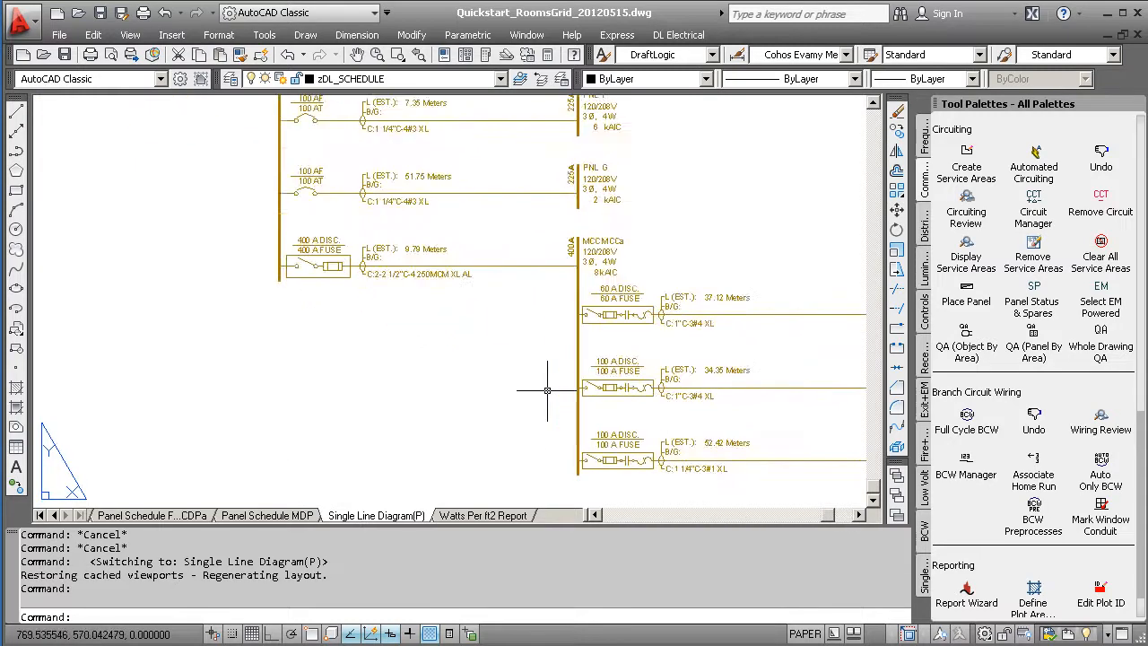
middle_click_drag(510, 313, 555, 385)
middle_click_drag(441, 260, 500, 350)
middle_click_drag(284, 345, 513, 355)
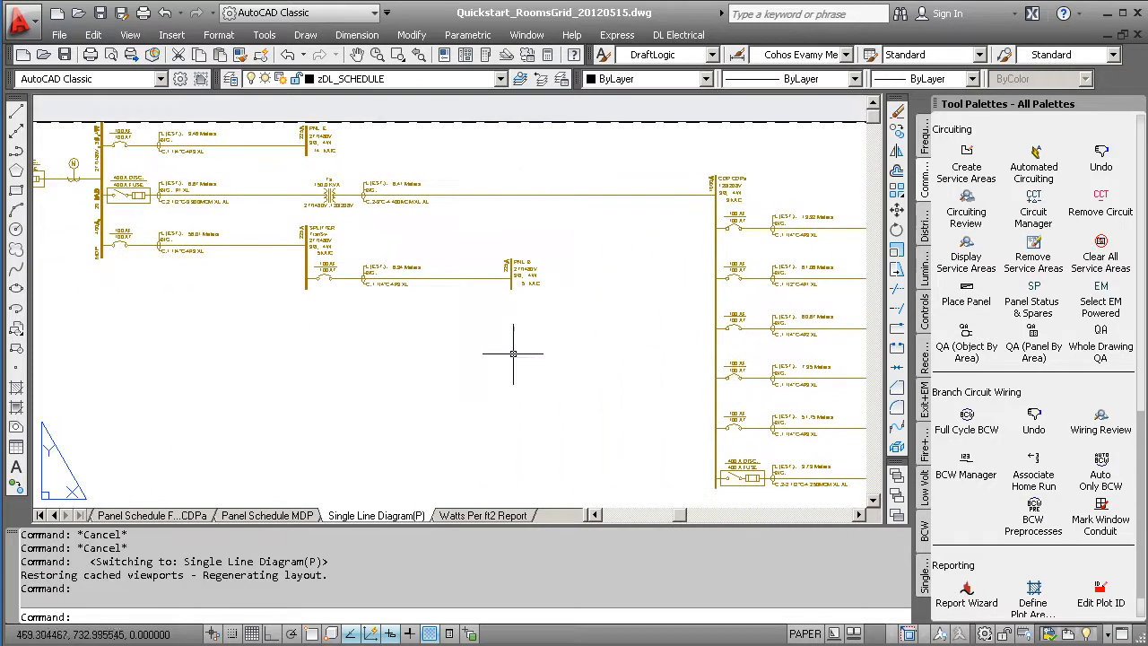
scroll(266, 313, "up", 1)
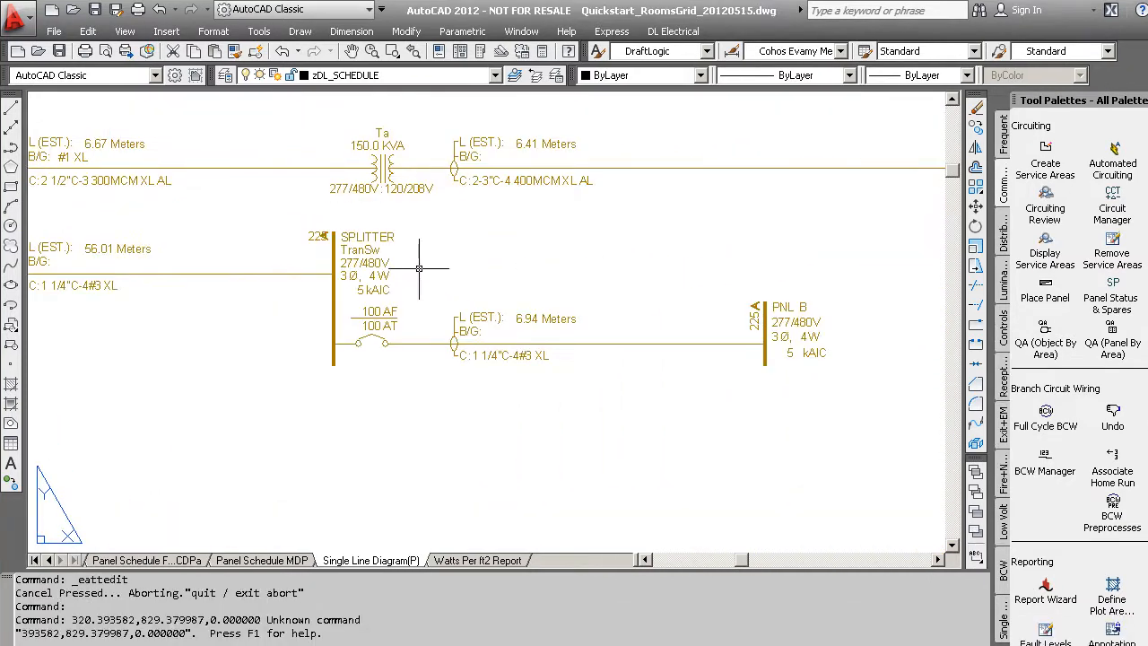
Burst the TranSw splitter block on the single line diagram and delete its SPLITTER text.
left_click(409, 278)
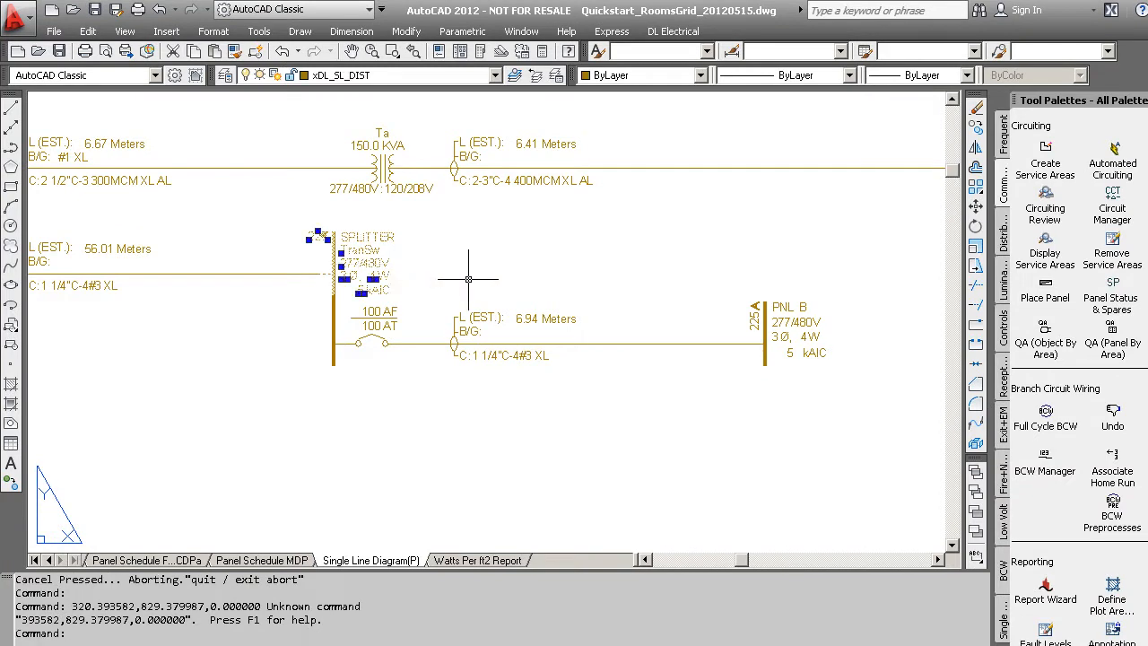
type("buRst")
key("Return")
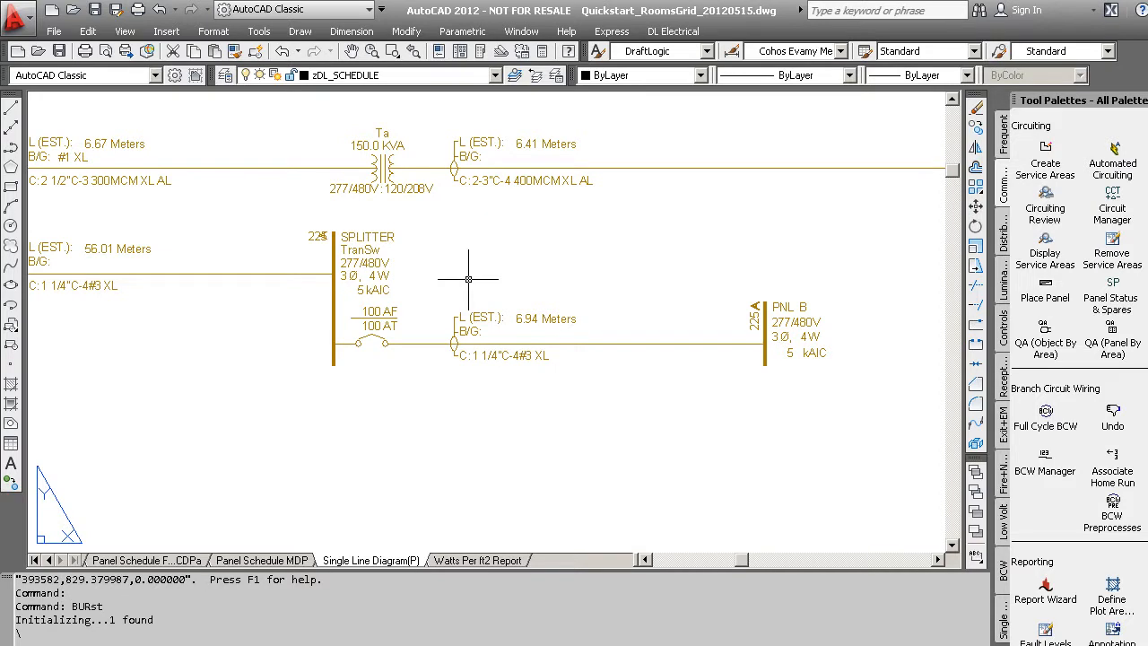
left_click(375, 238)
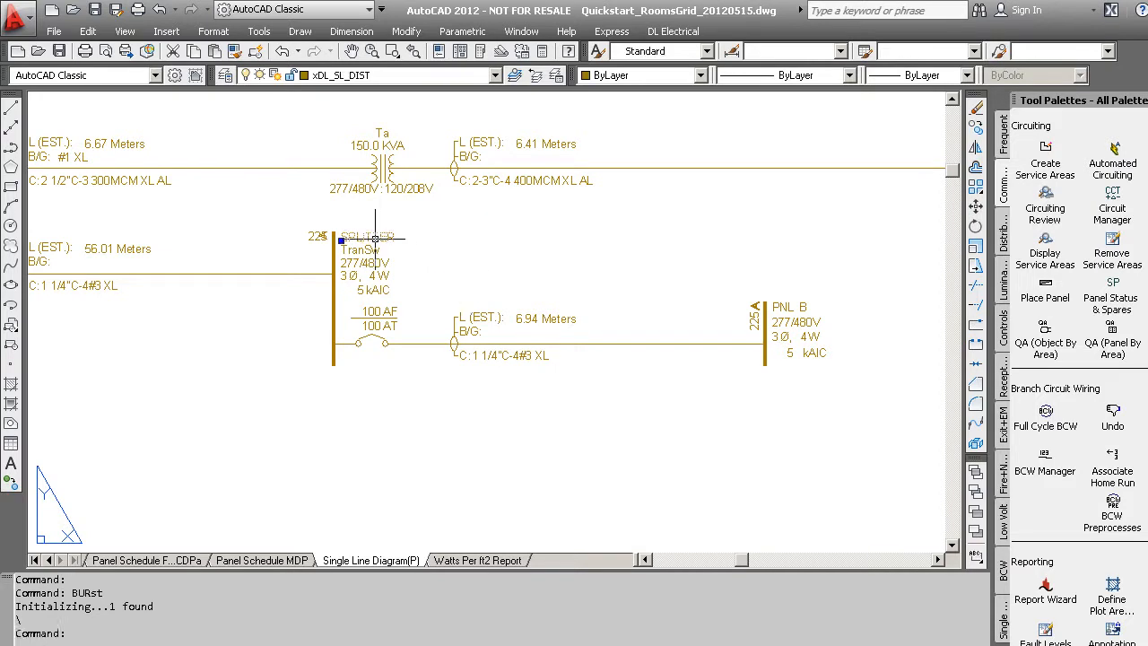
key("Delete")
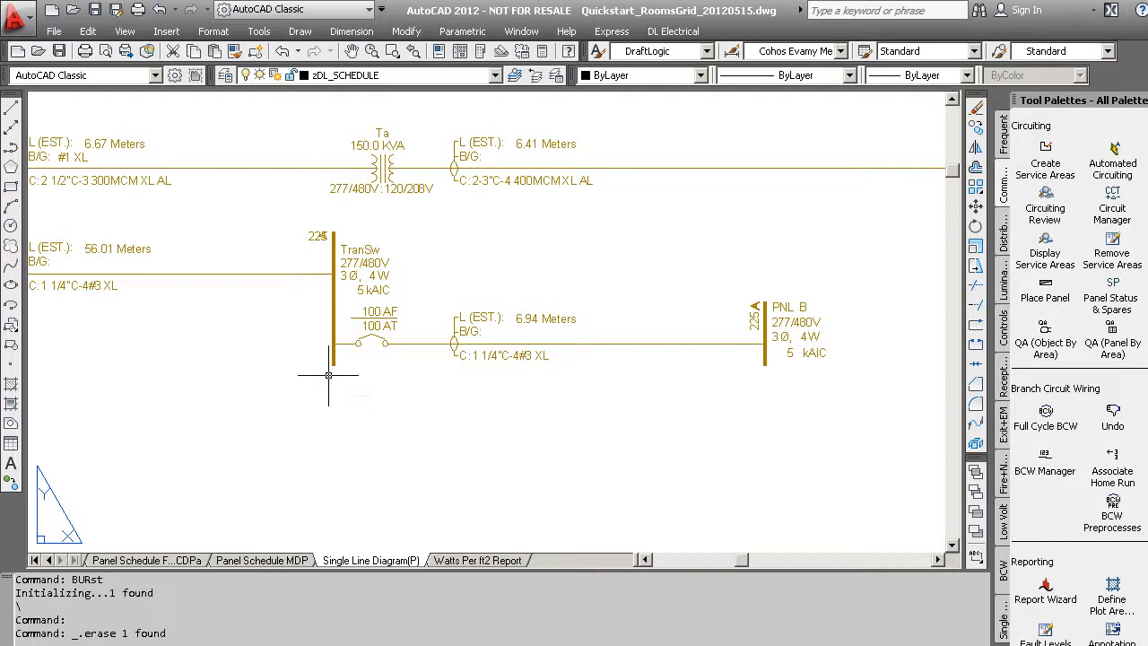
key("Escape")
key("Escape")
Copy the upper bus segment of the TranSw splitter to extend its vertical bus downward.
left_click(337, 291)
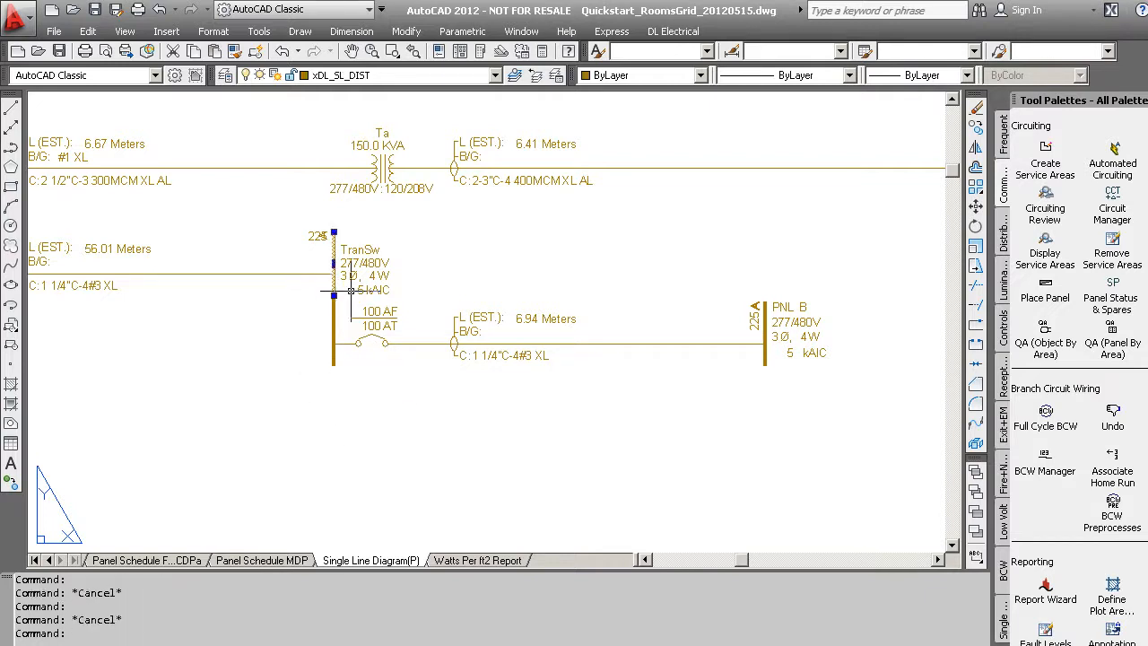
type("copy")
key("Return")
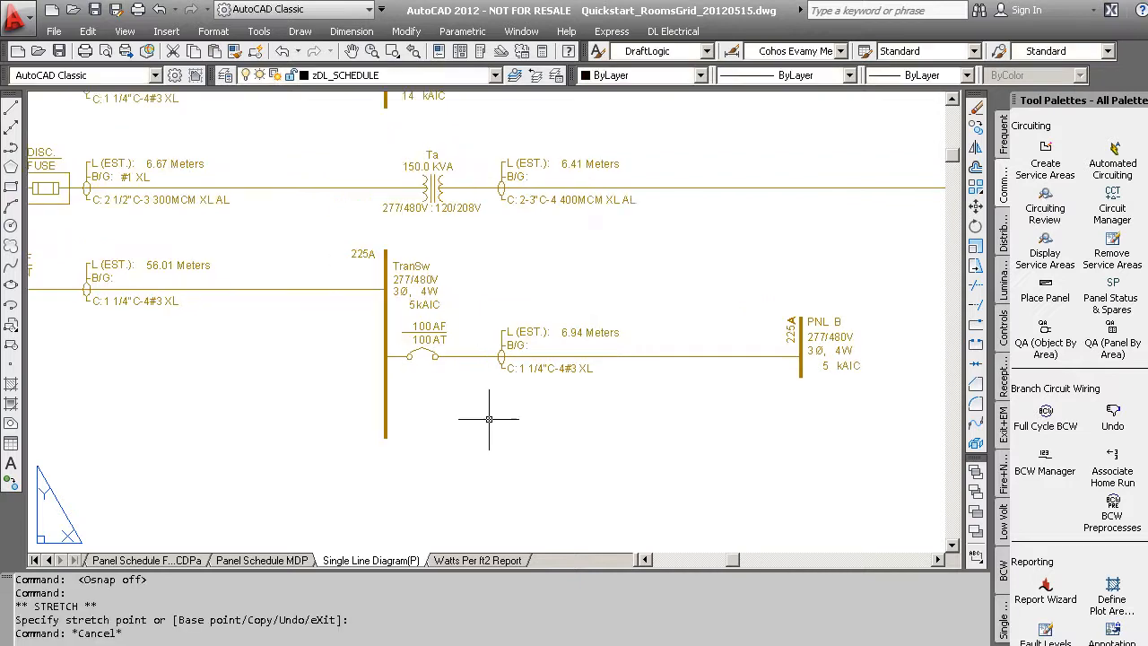
Copy the PNL B breaker, feeder line and cable tag straight down to form a second branch on the TranSw bus.
left_click(561, 400)
left_click(411, 322)
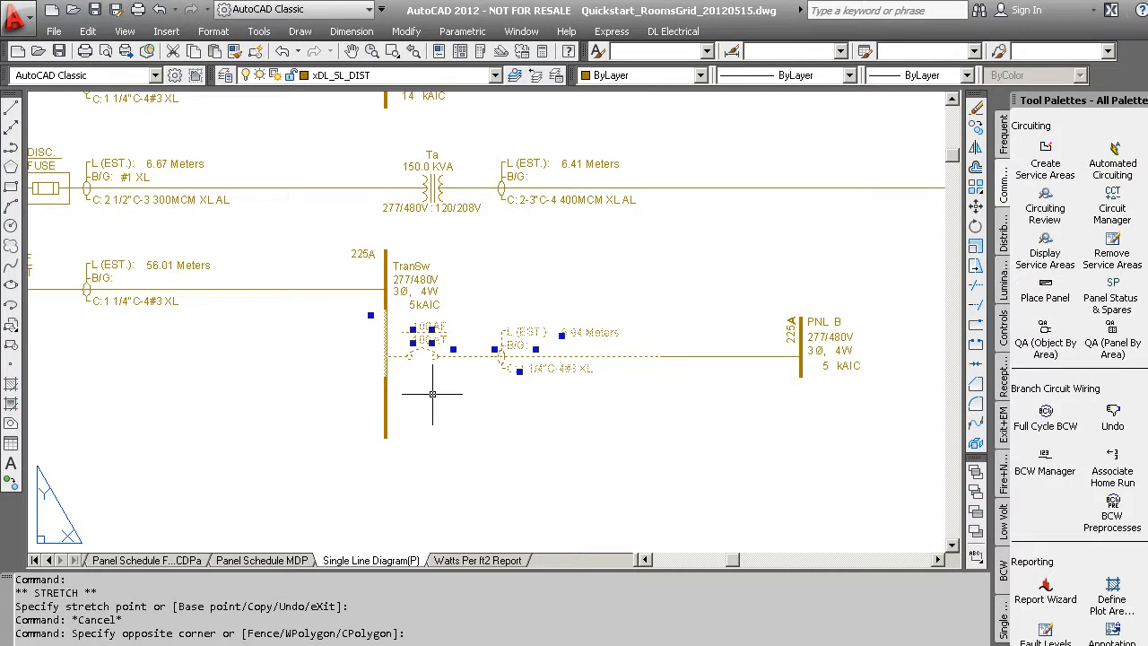
type("co")
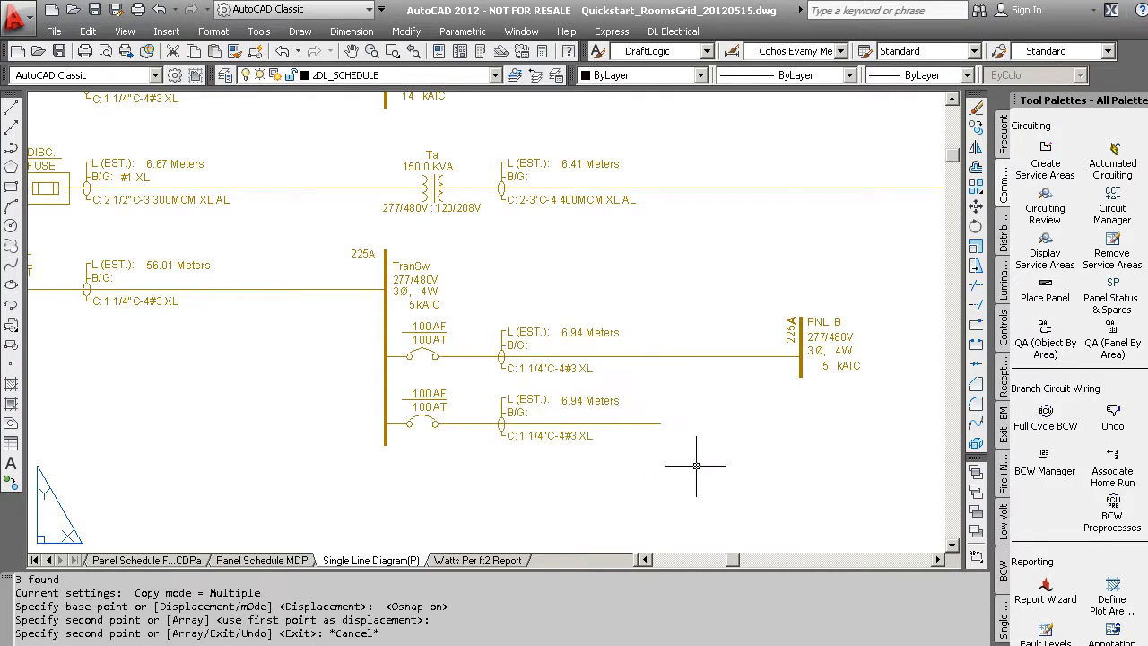
Insert a single-line generator symbol near the end of the new TranSw branch, named GenA and rated 7.5 kW.
left_click(1003, 619)
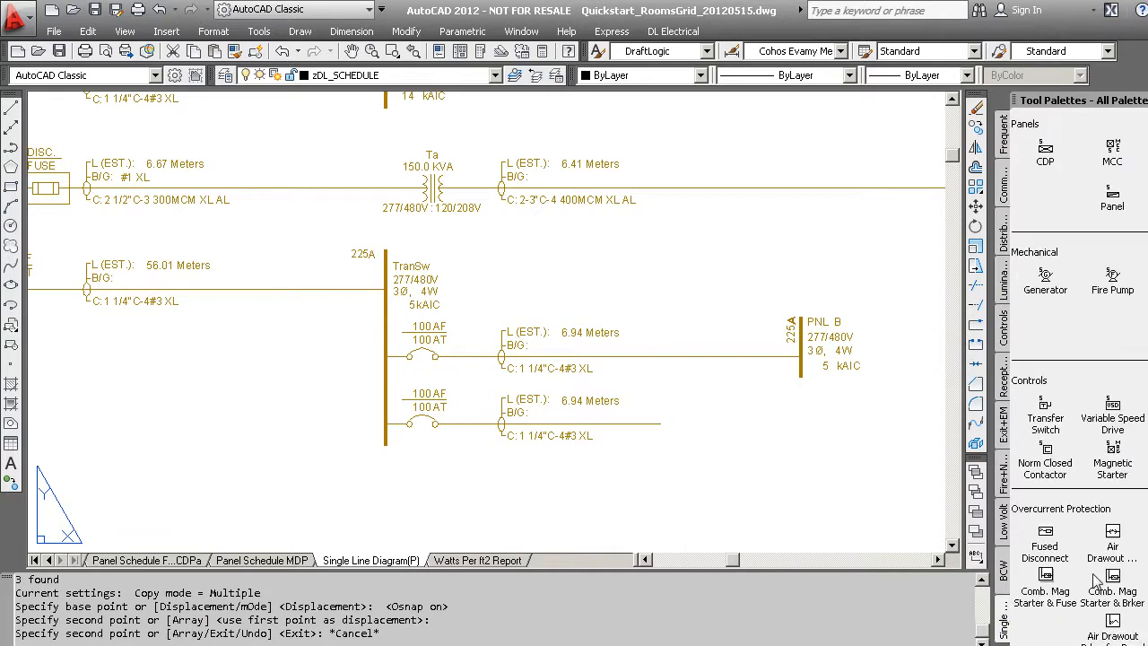
left_click(1045, 276)
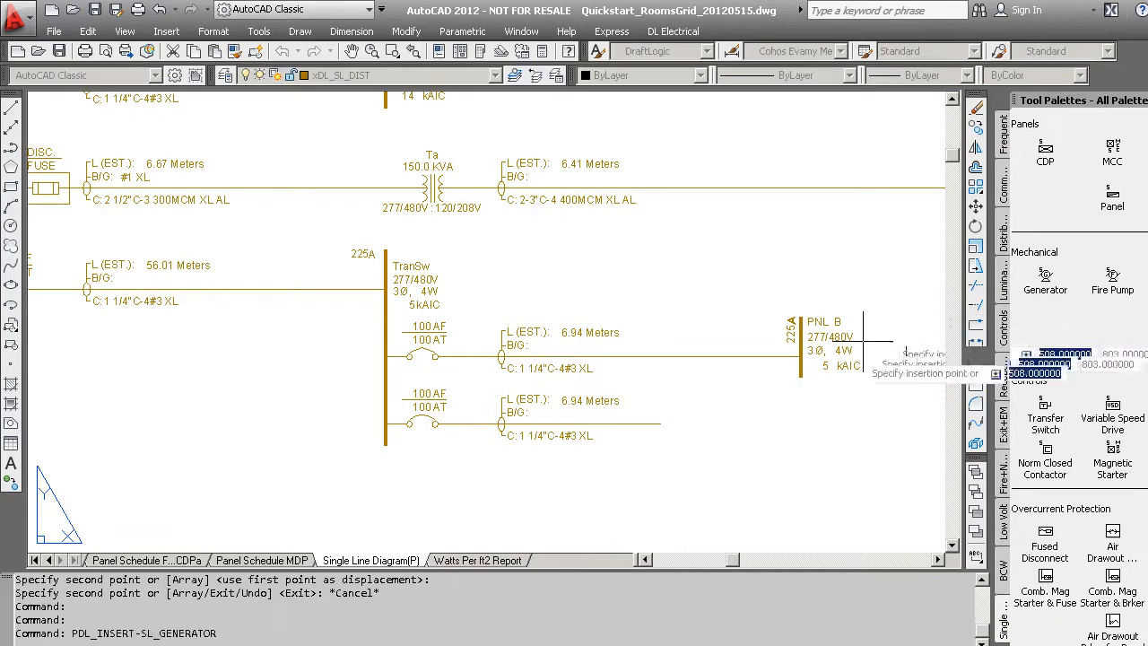
left_click(679, 446)
type("GenA")
left_click(408, 99)
type("7")
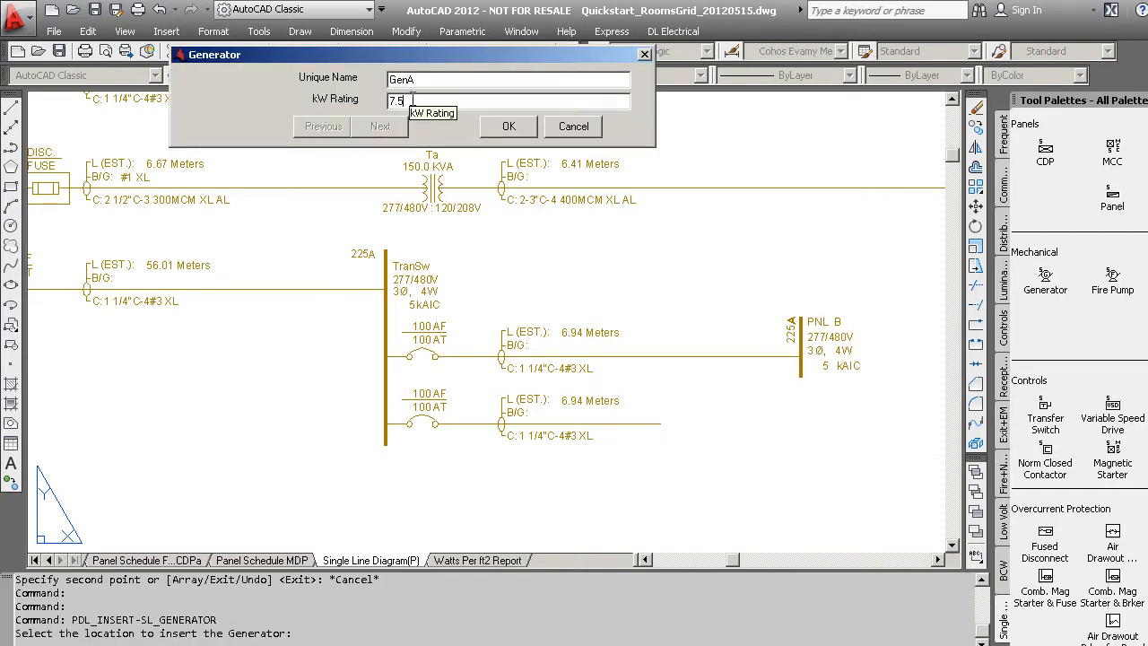
type(".5")
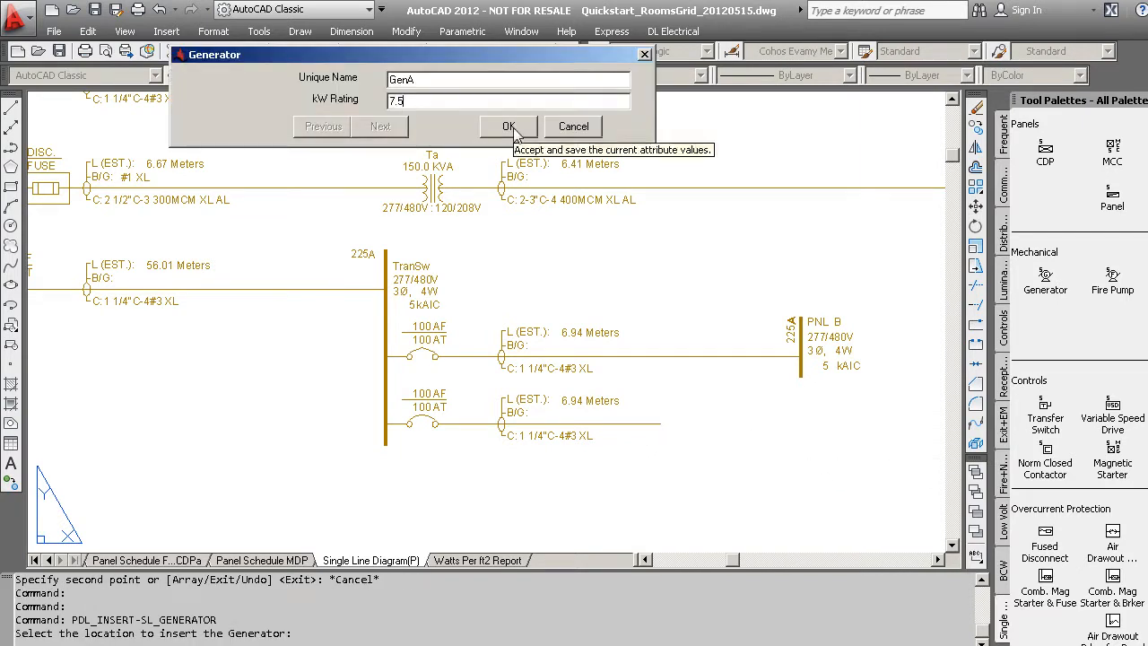
left_click(508, 126)
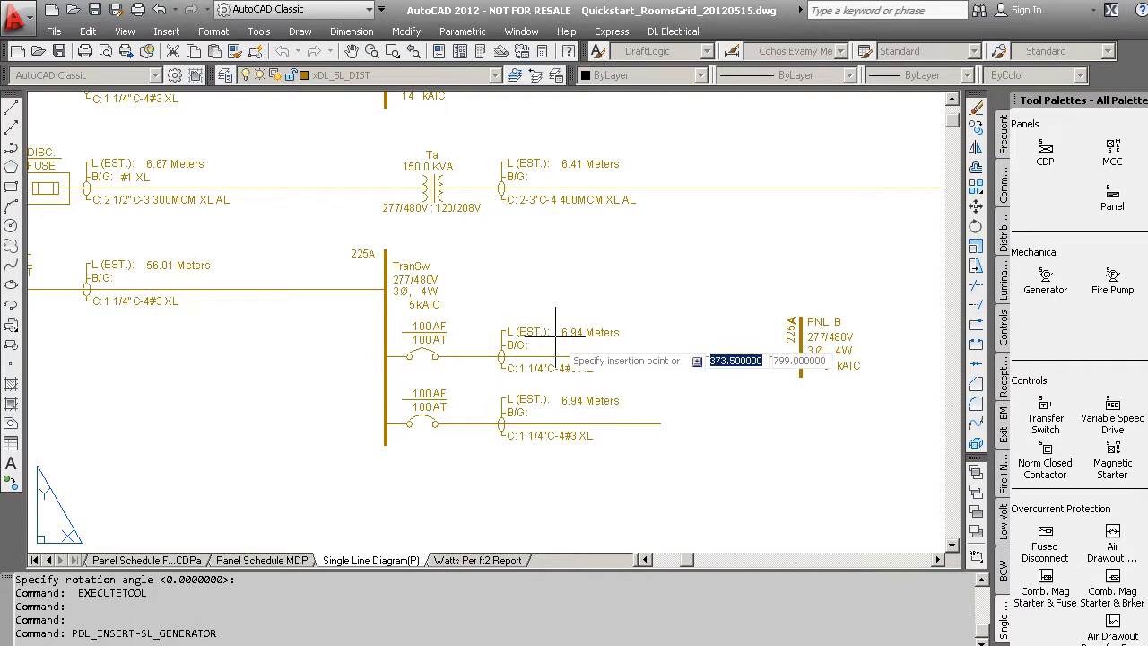
key("Escape")
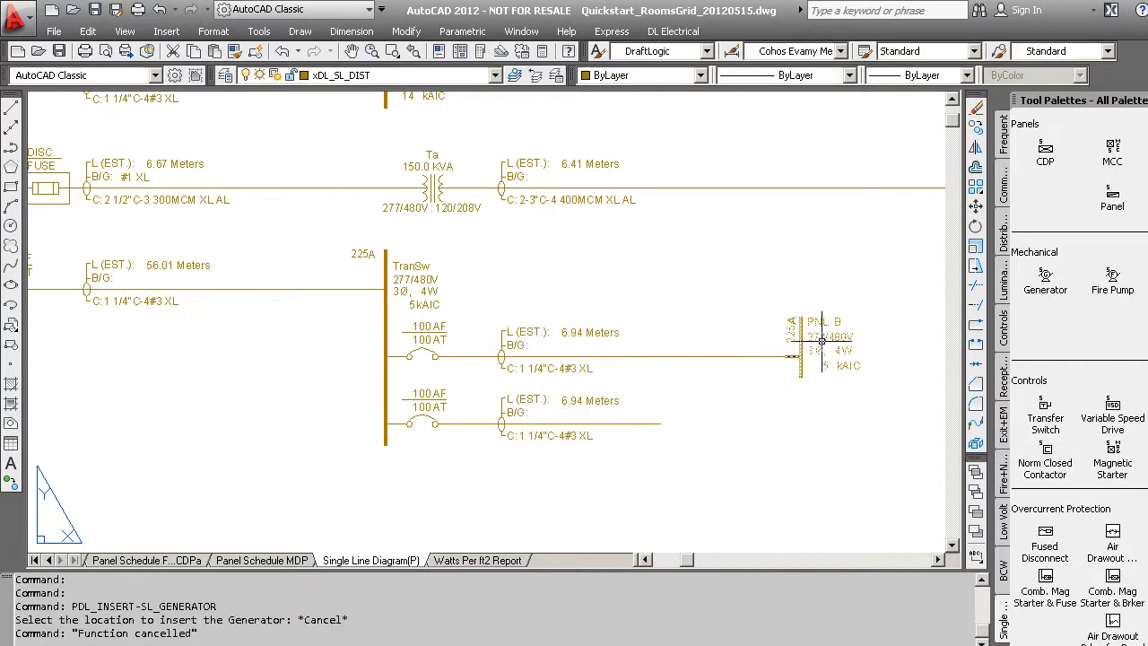
Copy the Y scale value from the properties of the PNL B panel block.
left_click(801, 349)
right_click(804, 348)
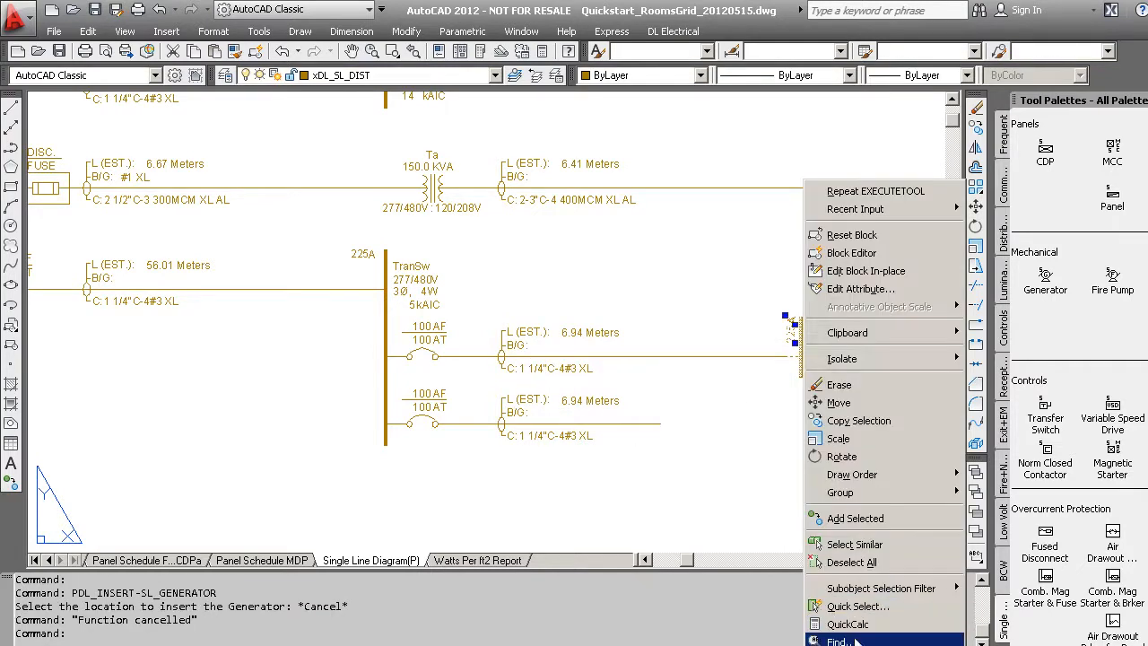
left_click(843, 644)
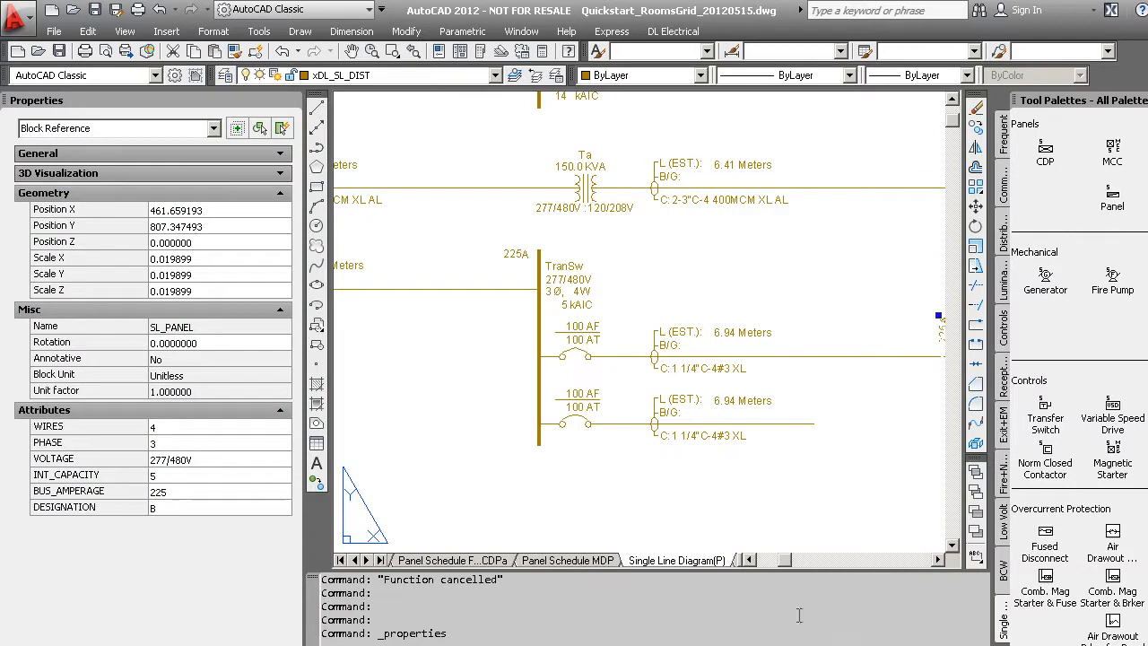
left_click(196, 274)
key("ctrl+c")
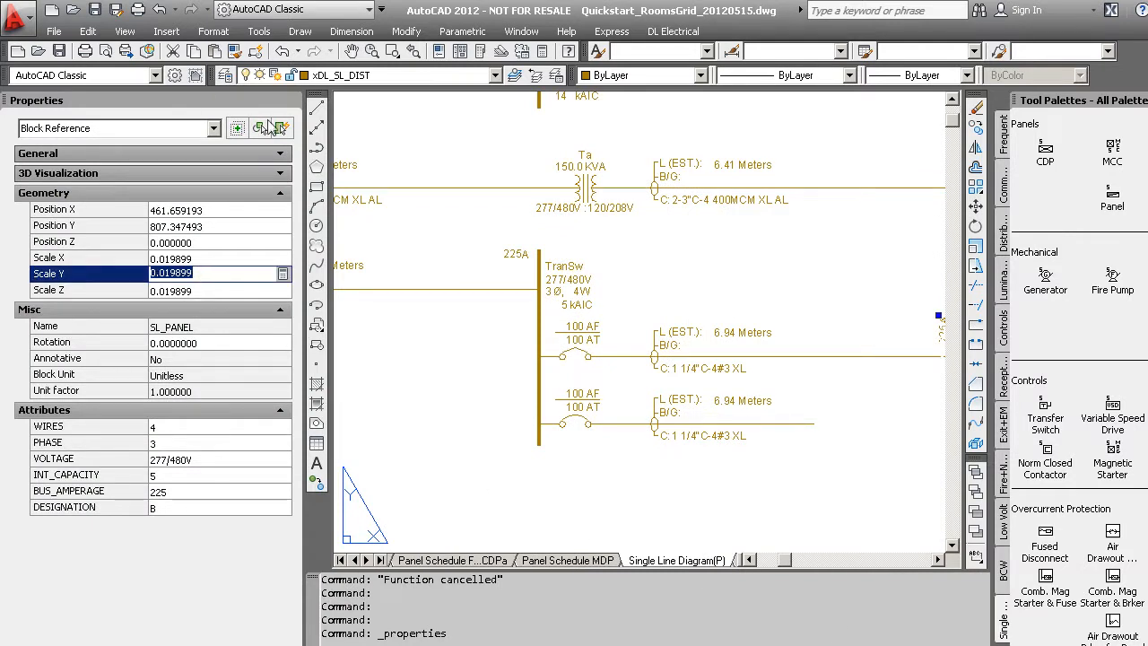
left_click(289, 102)
Set the X, Y and Z scale of the oversized GenA generator block to 0.019899.
scroll(633, 459, "down", 2)
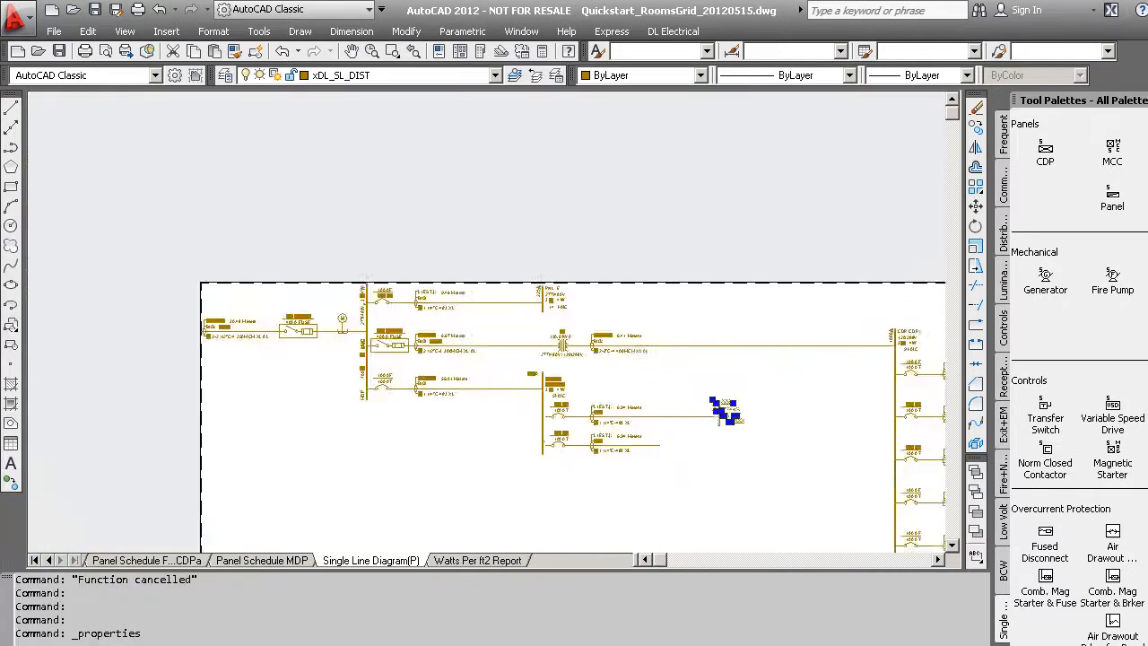
scroll(681, 446, "down", 1)
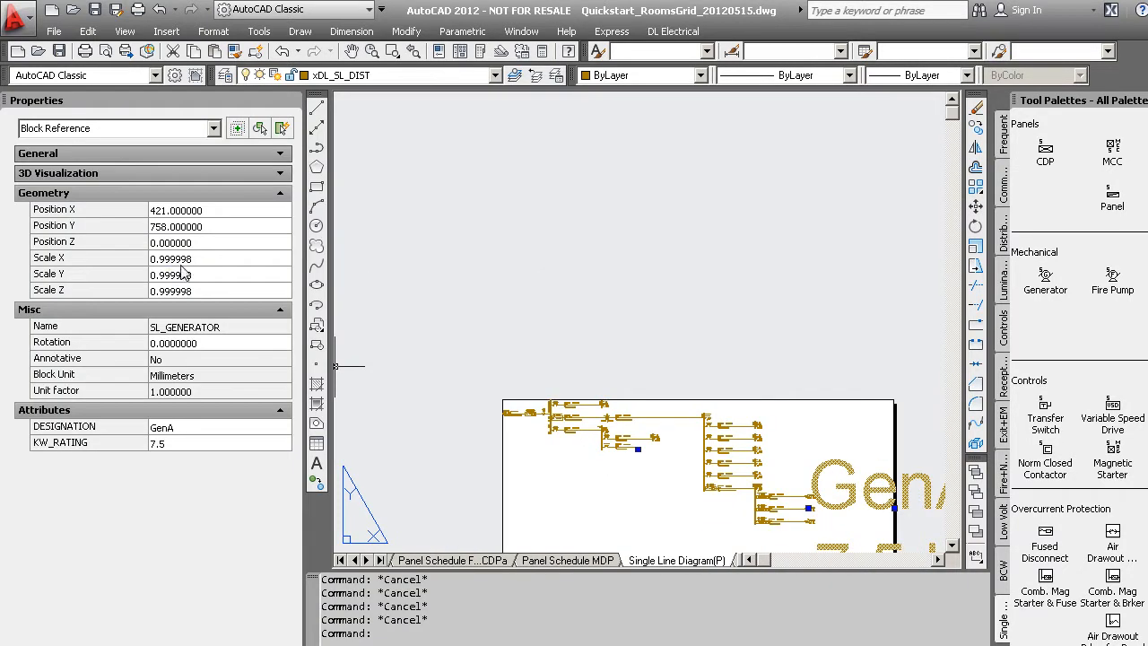
left_click(201, 257)
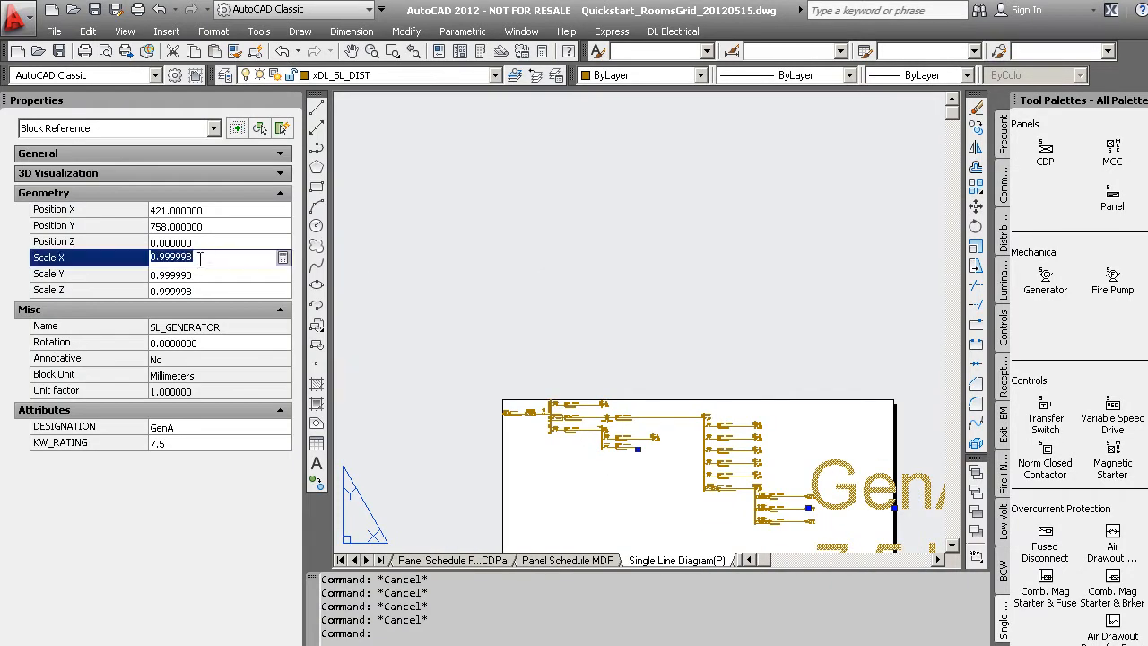
key("ctrl+v")
left_click(199, 274)
key("ctrl+v")
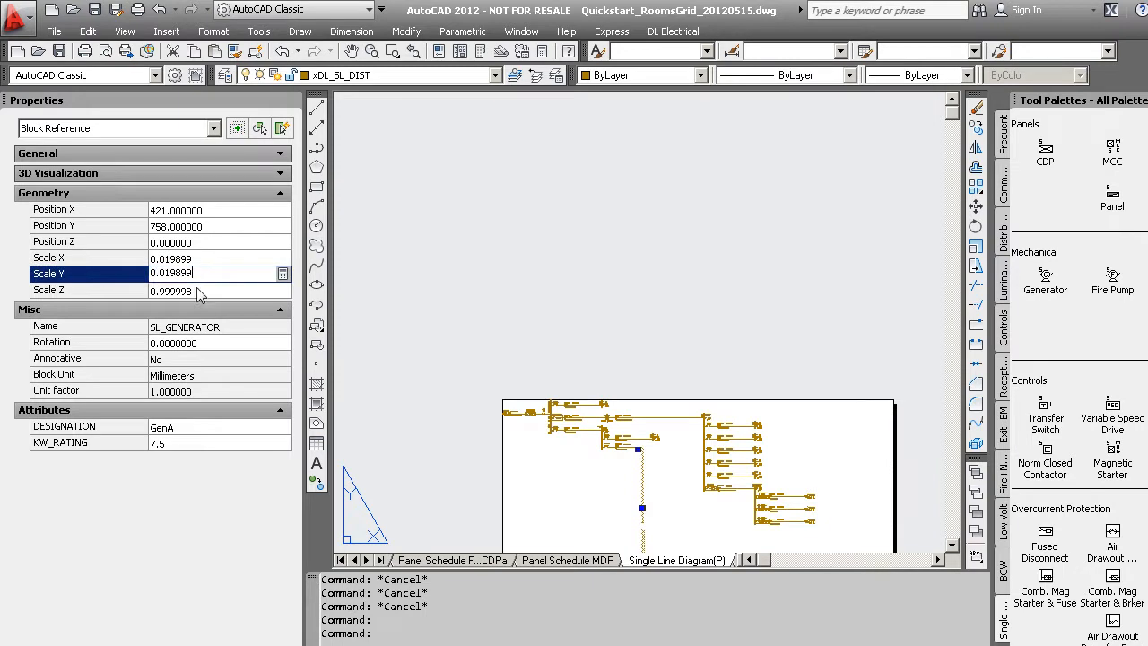
left_click(199, 290)
key("ctrl+v")
left_click(211, 274)
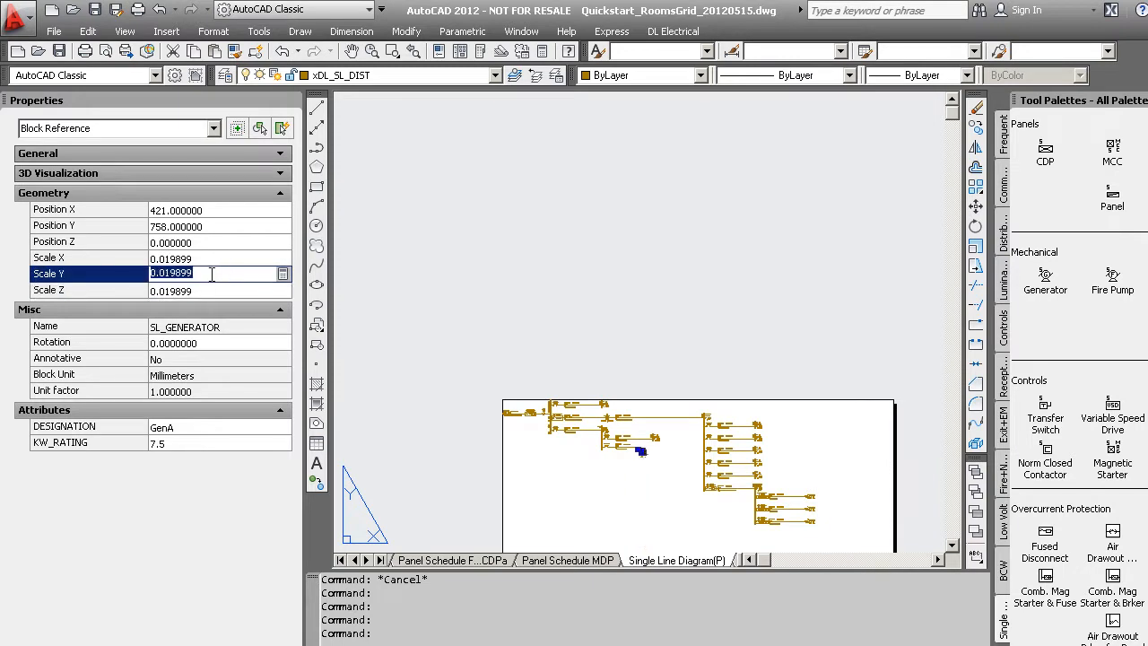
left_click(296, 100)
Move the GenA generator symbol so its connection lead meets the end of the lower TranSw feeder line.
scroll(468, 430, "up", 5)
type("MO")
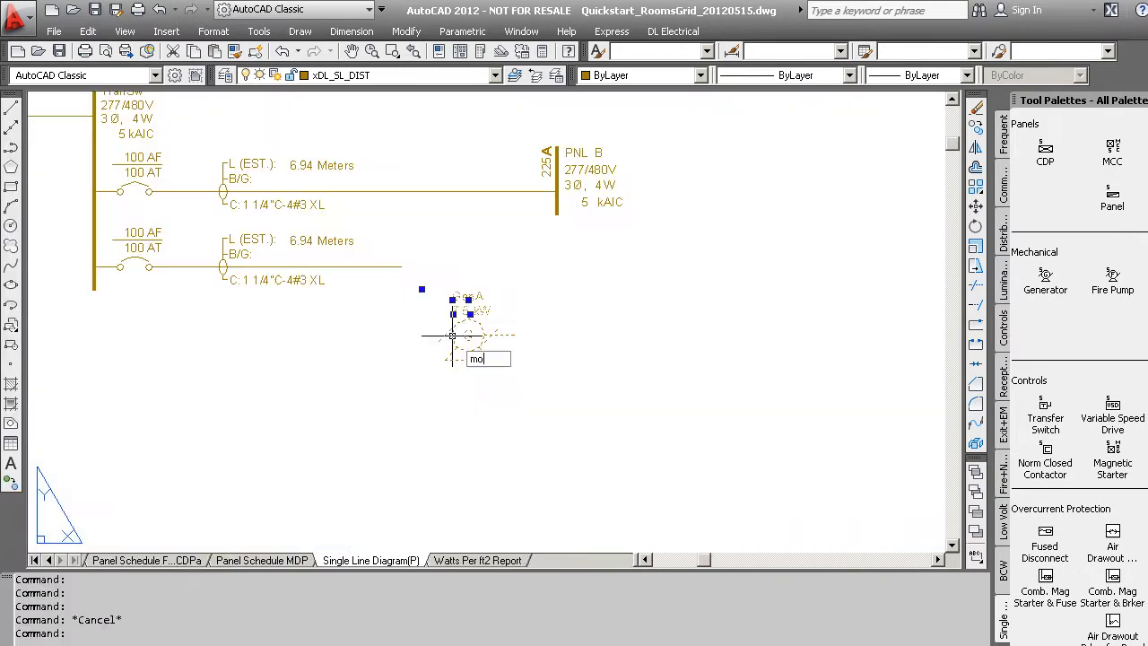
type("VE")
key("Return")
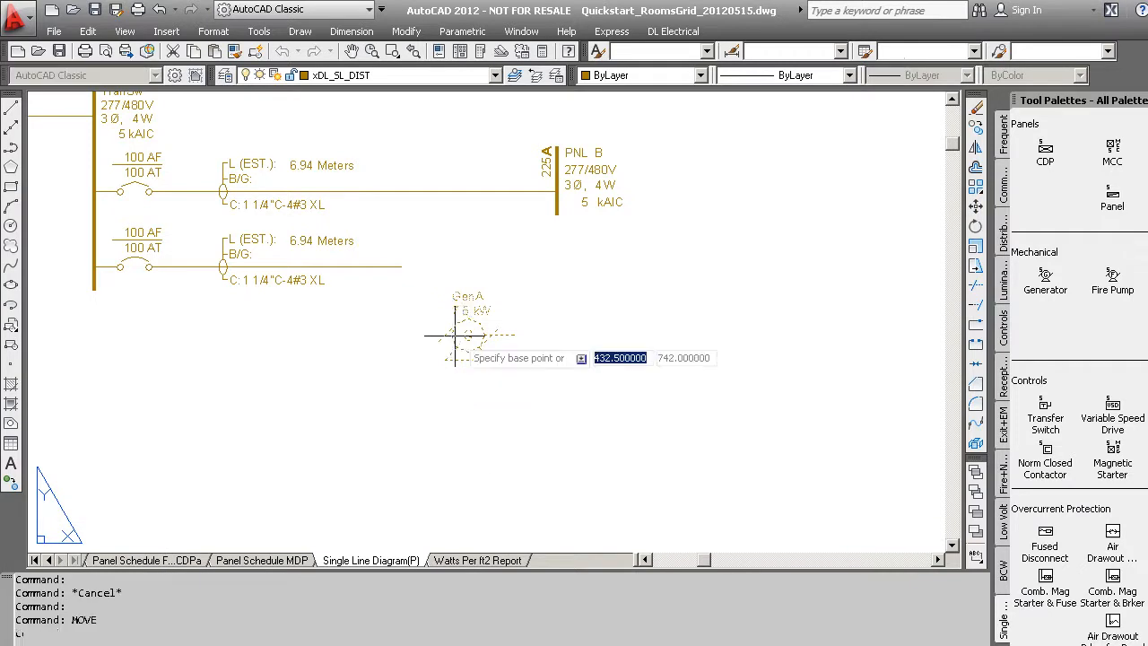
left_click(439, 341)
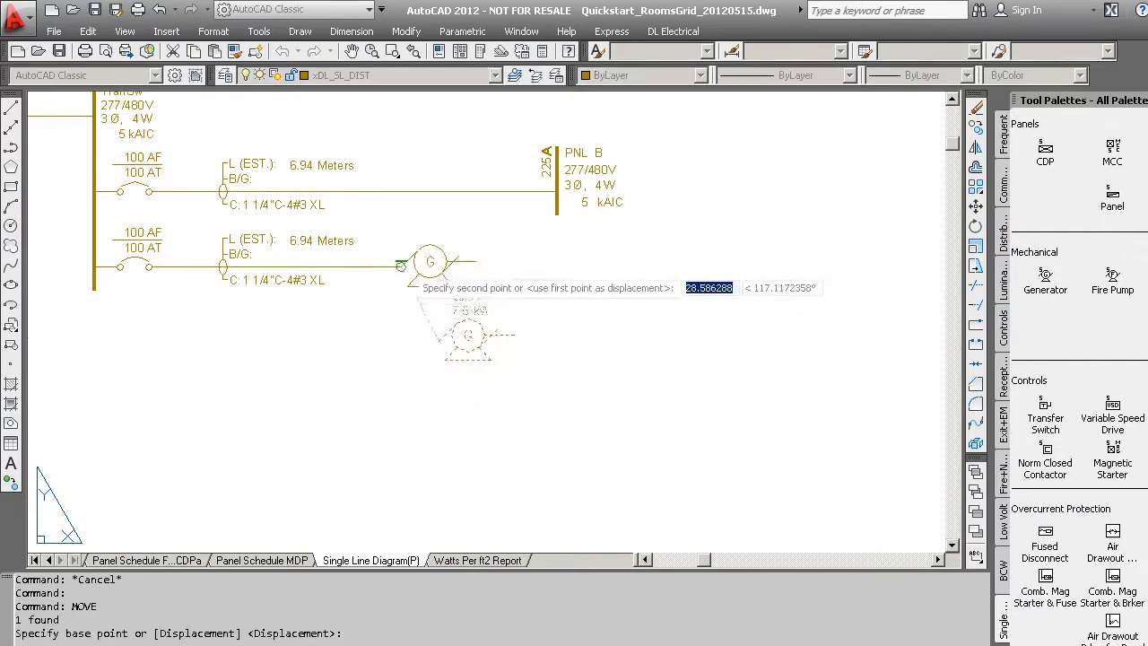
left_click(402, 266)
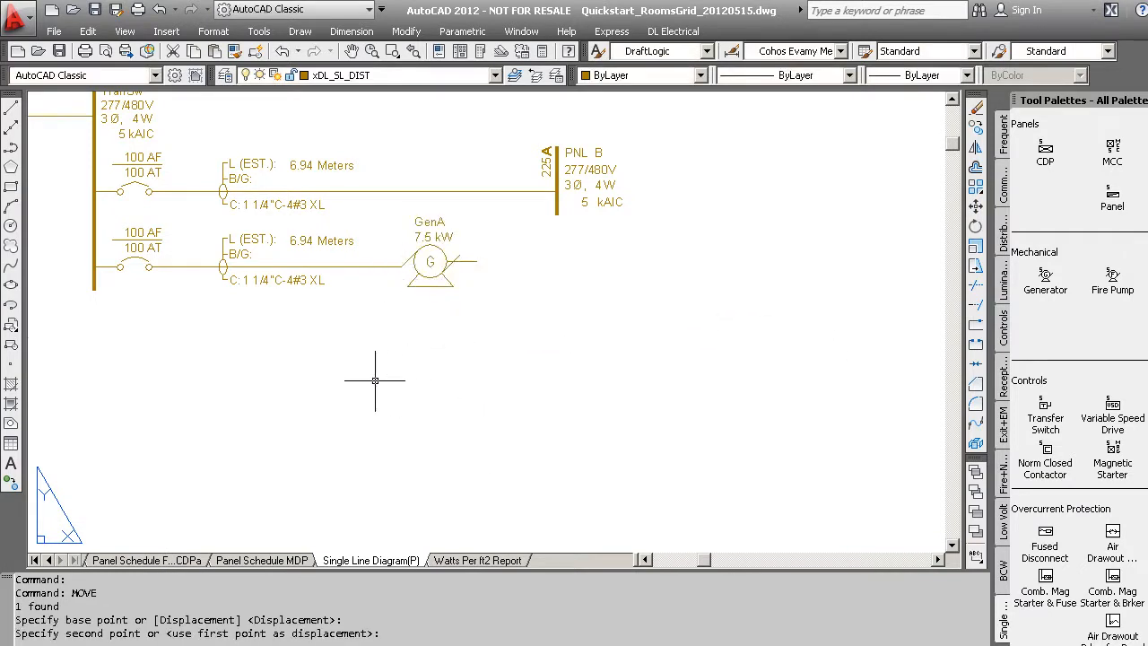
Examine the edited single line diagram as a whole, including the generator branch, the MDP bus and its incoming service feeder.
scroll(331, 345, "down", 3)
scroll(307, 318, "down", 1)
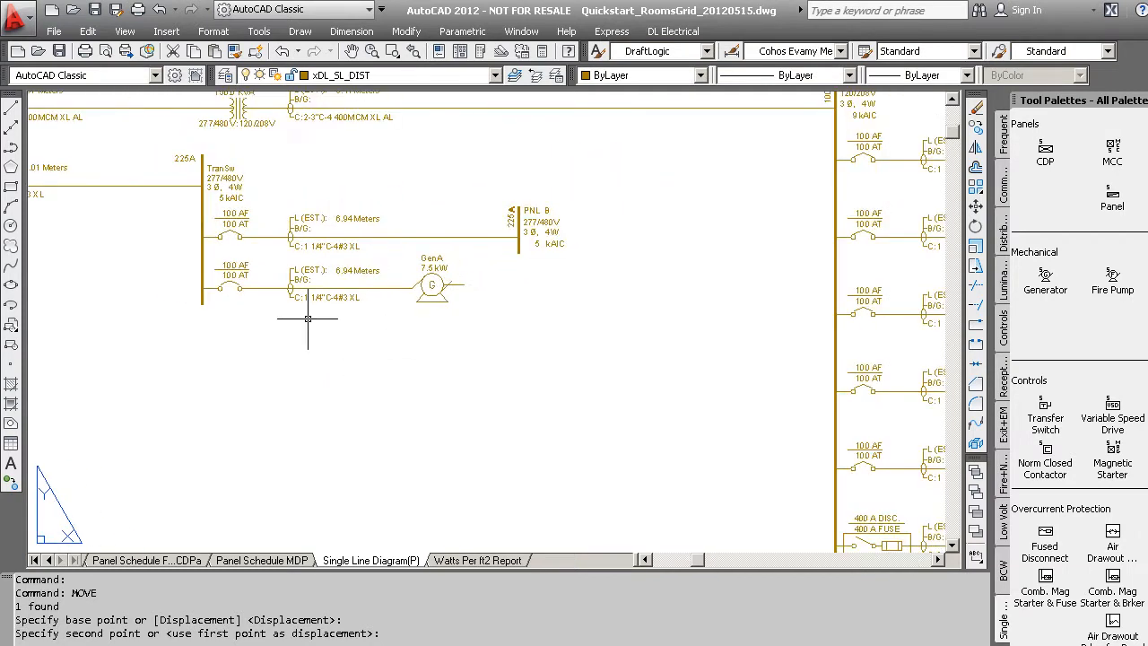
scroll(307, 318, "down", 5)
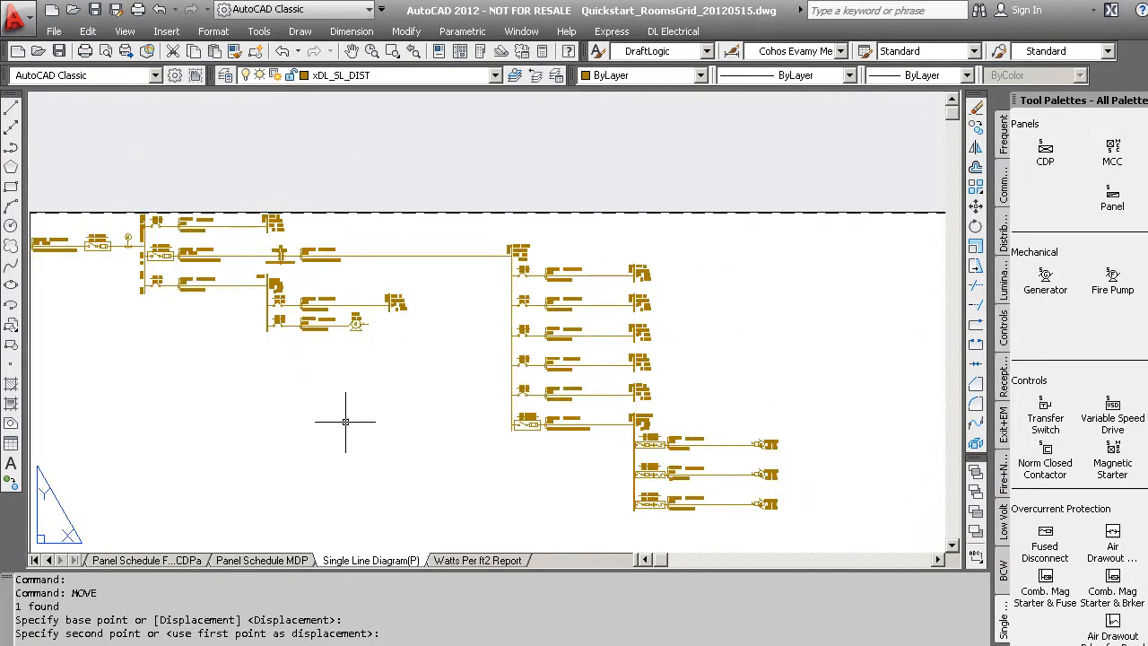
scroll(413, 394, "down", 2)
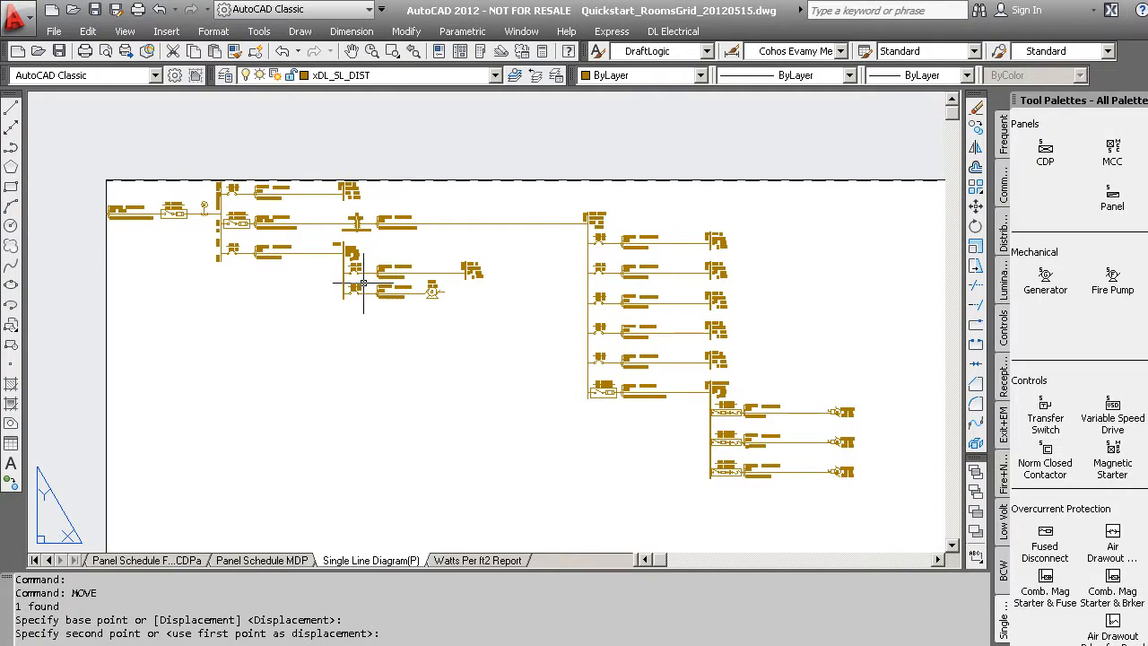
scroll(350, 255, "up", 3)
scroll(352, 264, "up", 1)
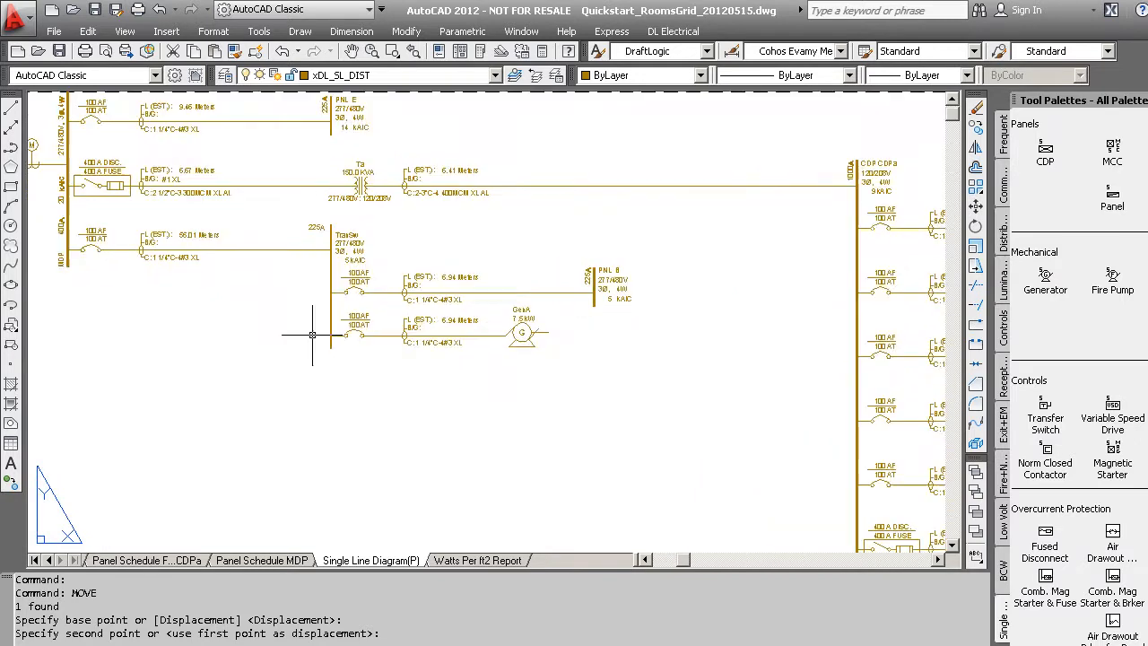
scroll(202, 289, "down", 2)
middle_click_drag(86, 251, 440, 392)
scroll(421, 383, "up", 3)
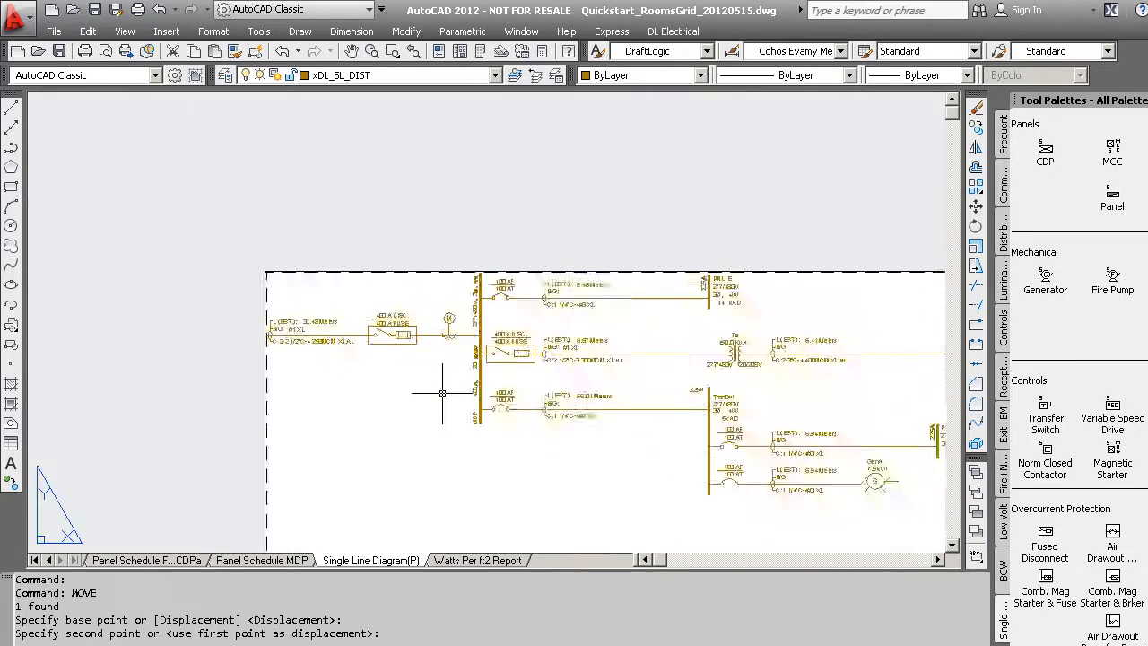
scroll(396, 384, "up", 2)
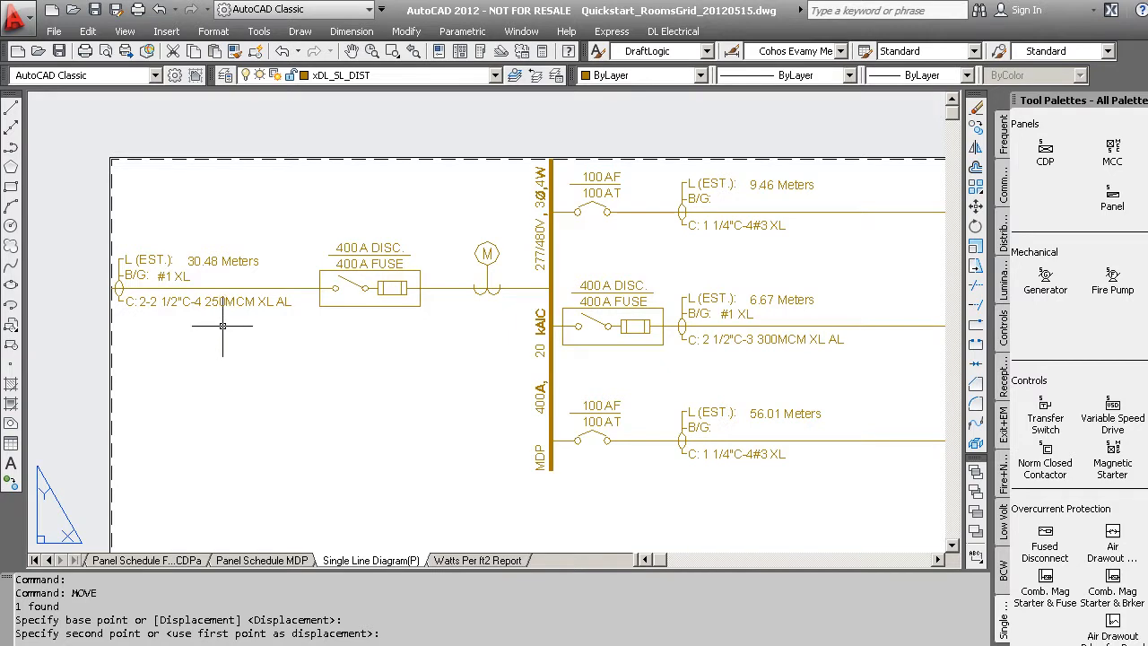
scroll(468, 337, "down", 2)
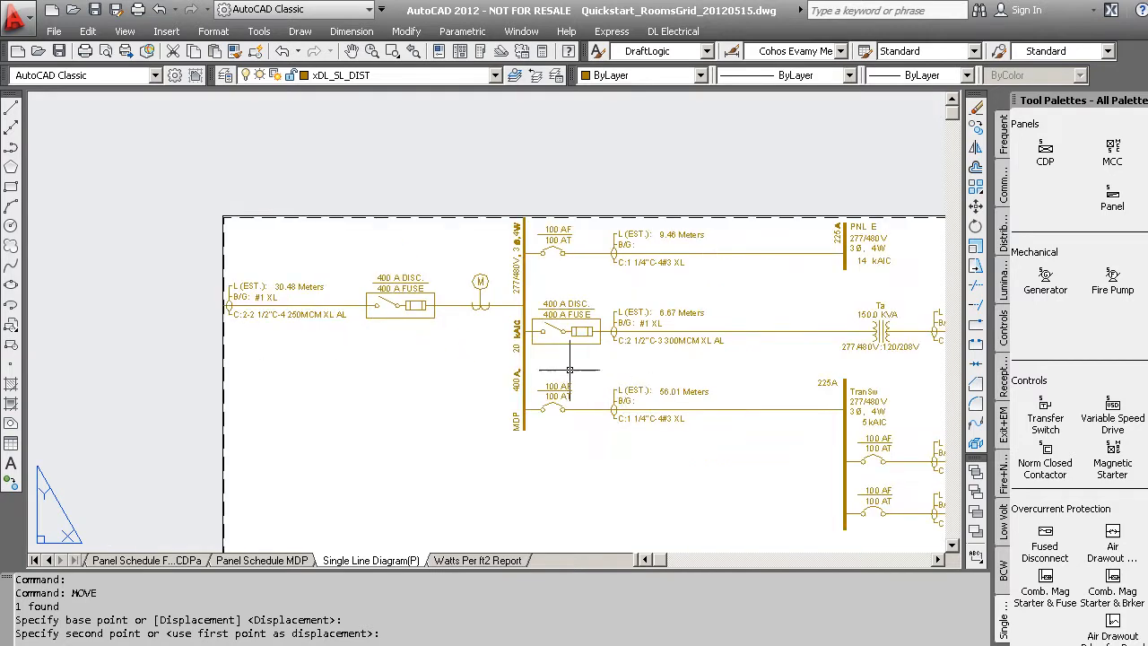
Copy the entire first branch circuit panel schedule on the Panel Schedule F...CDPa layout with a base point, and return to the first layouts.
scroll(569, 370, "up", 1)
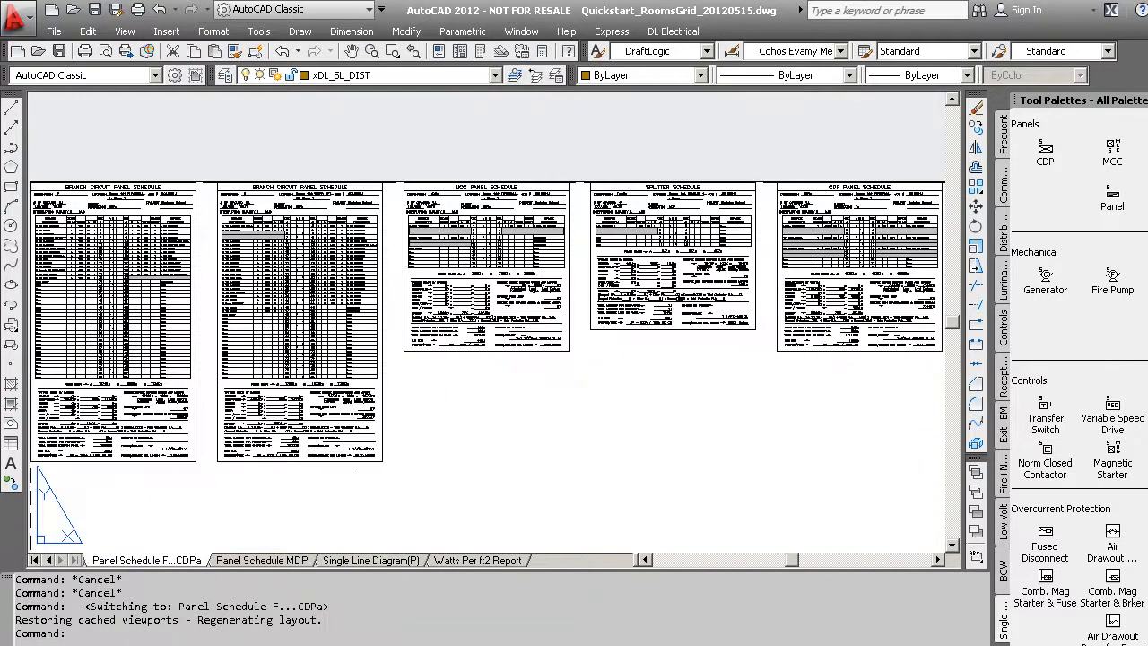
scroll(493, 386, "down", 1)
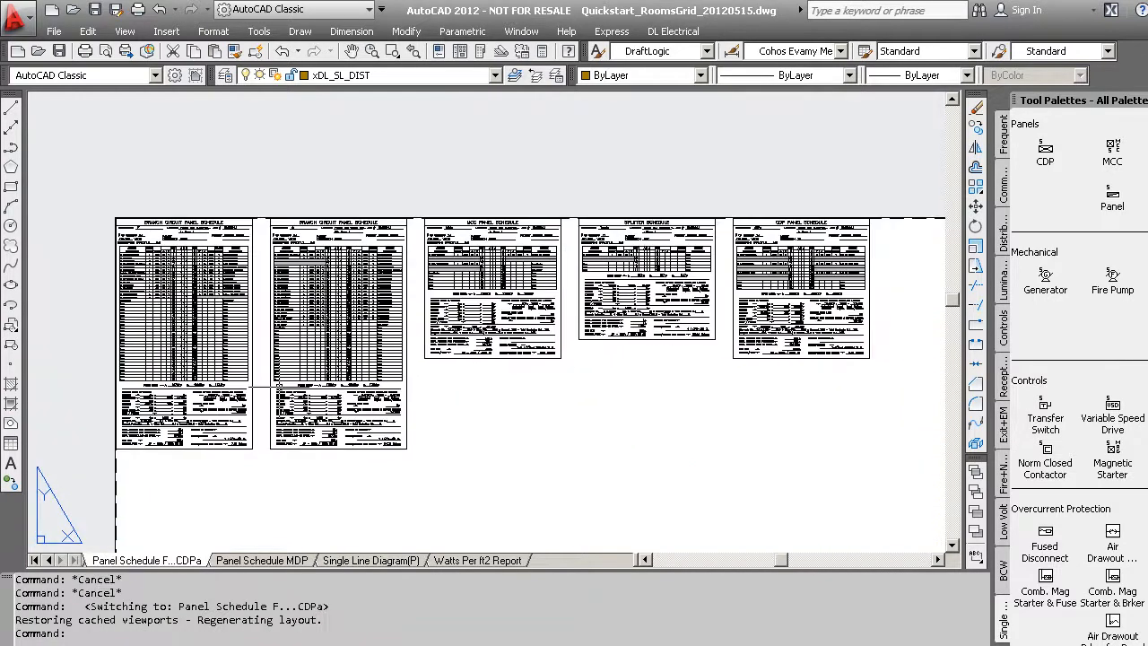
middle_click_drag(151, 459, 200, 481)
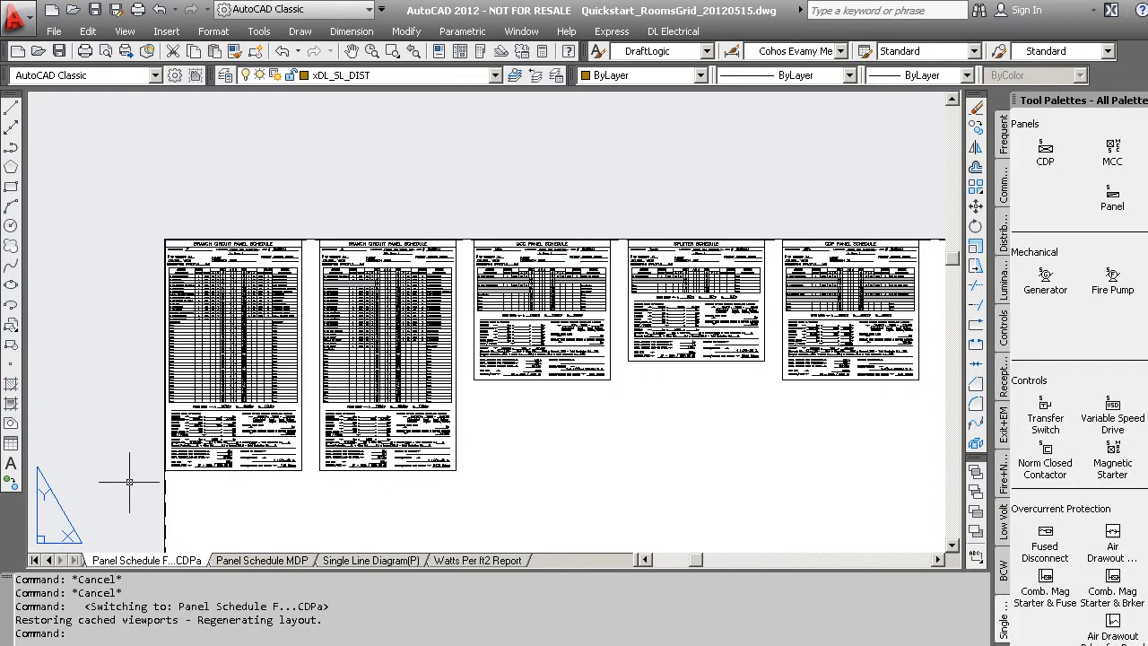
scroll(129, 481, "up", 3)
scroll(242, 322, "down", 2)
left_click(361, 494)
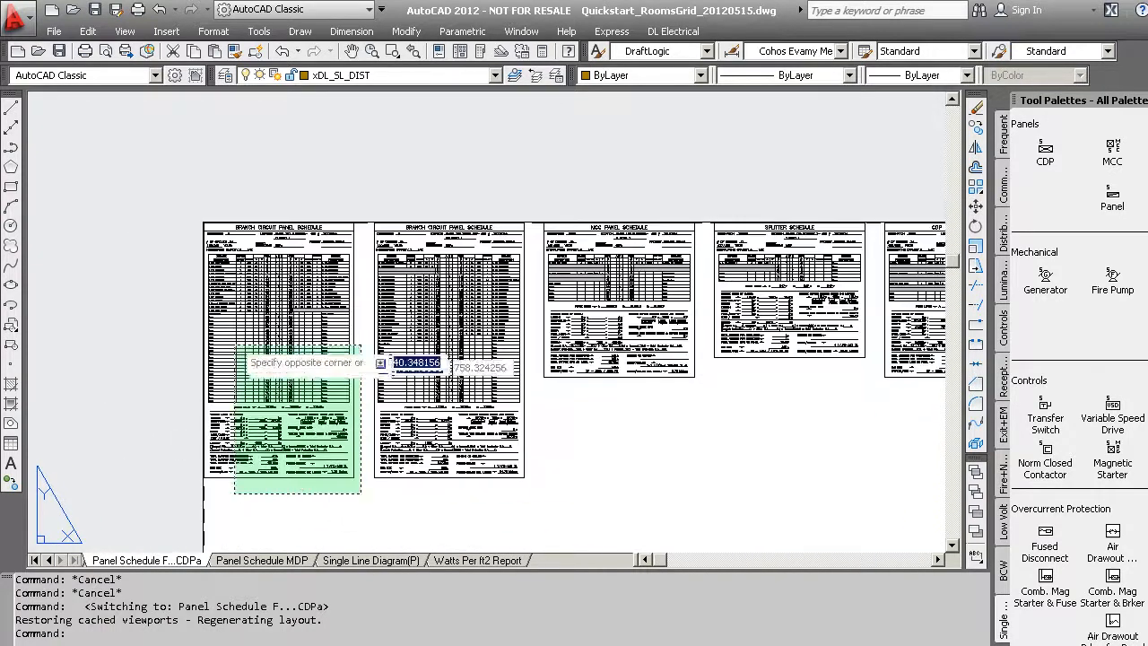
left_click(162, 202)
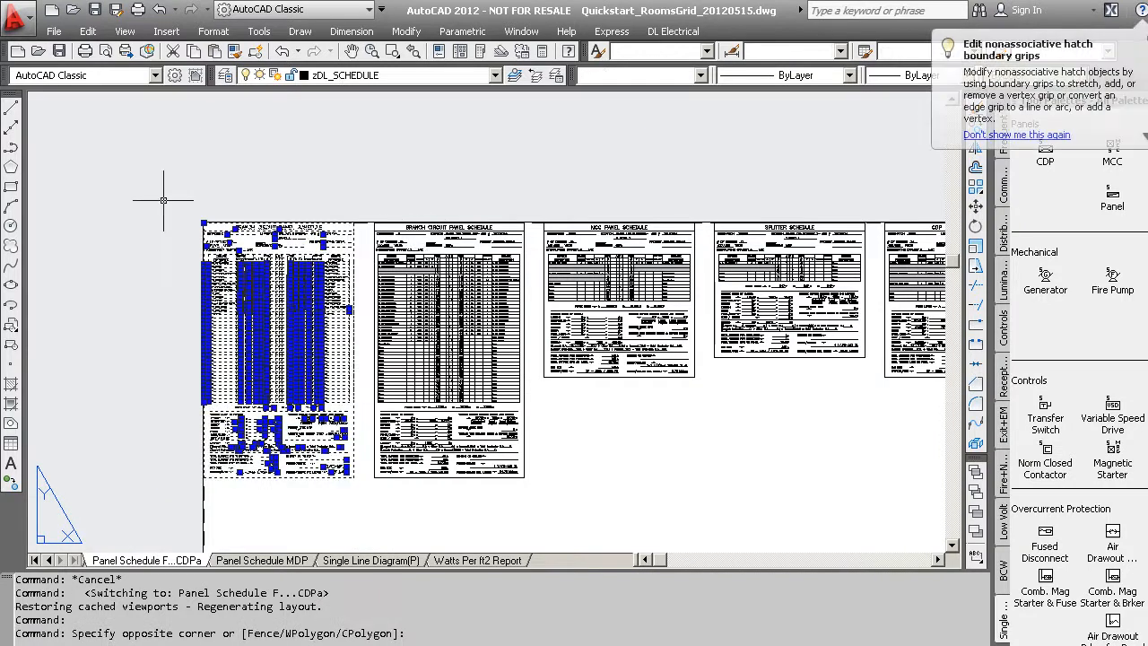
left_click(88, 31)
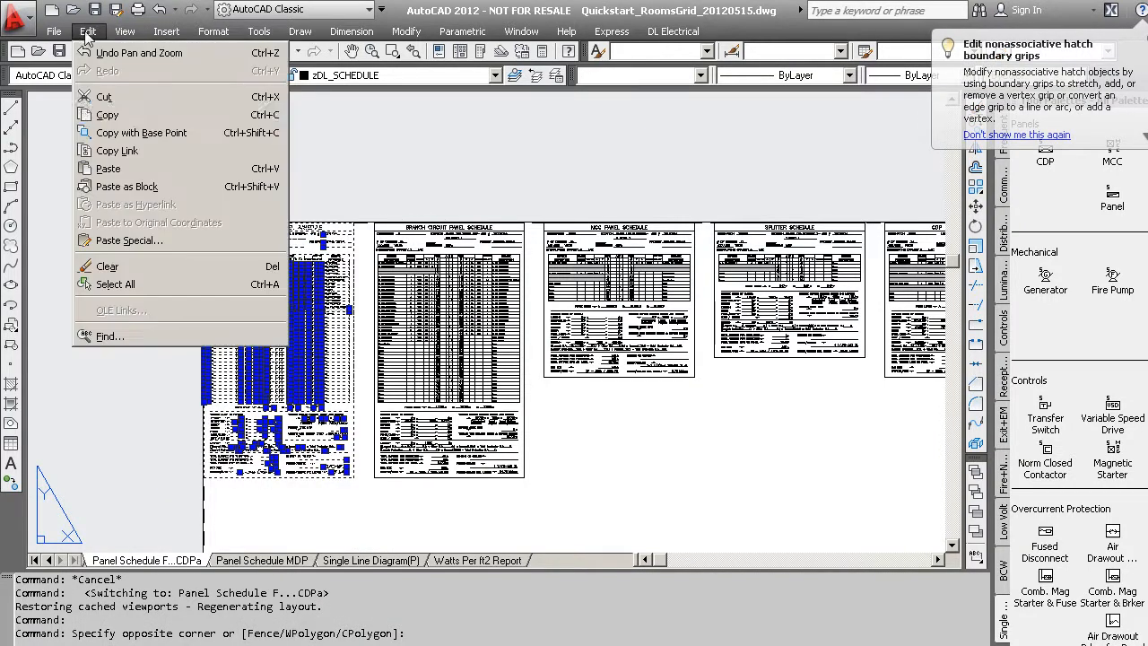
left_click(102, 132)
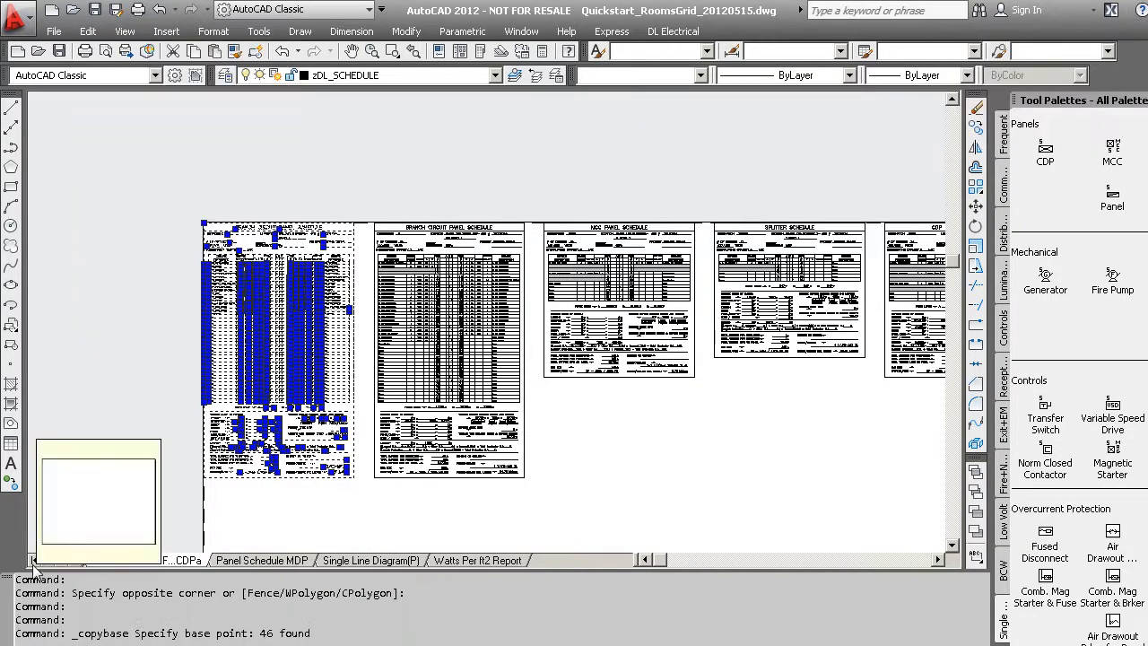
left_click(34, 560)
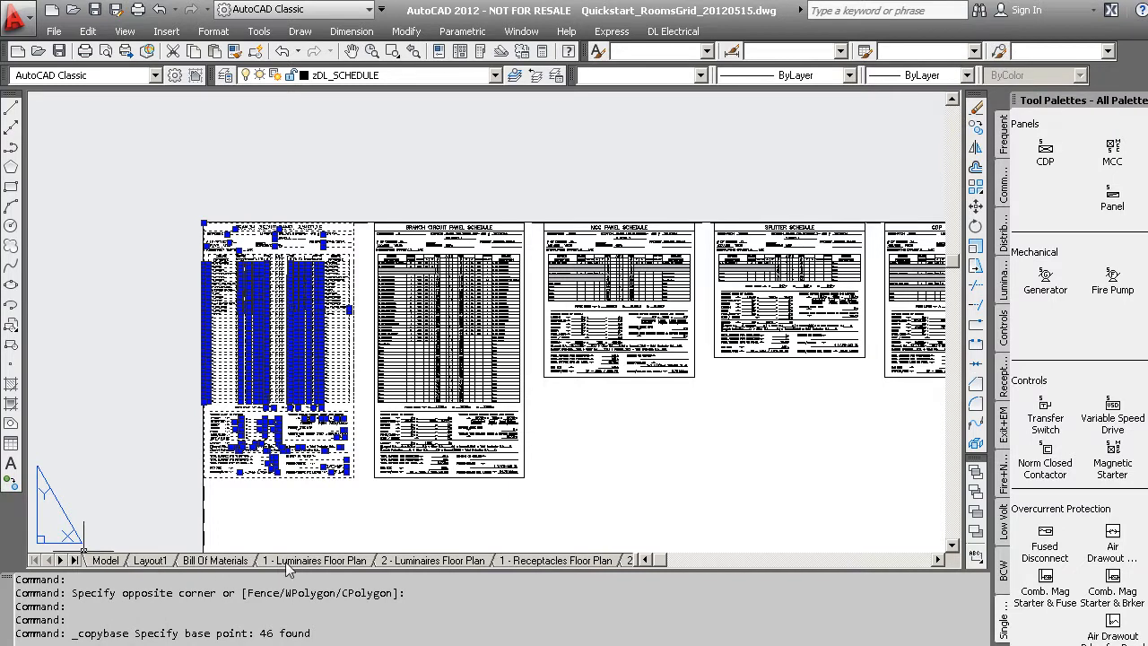
Paste the copied branch circuit panel schedule on the 1 - Luminaires Floor Plan layout and move it closer to the plan.
left_click(318, 560)
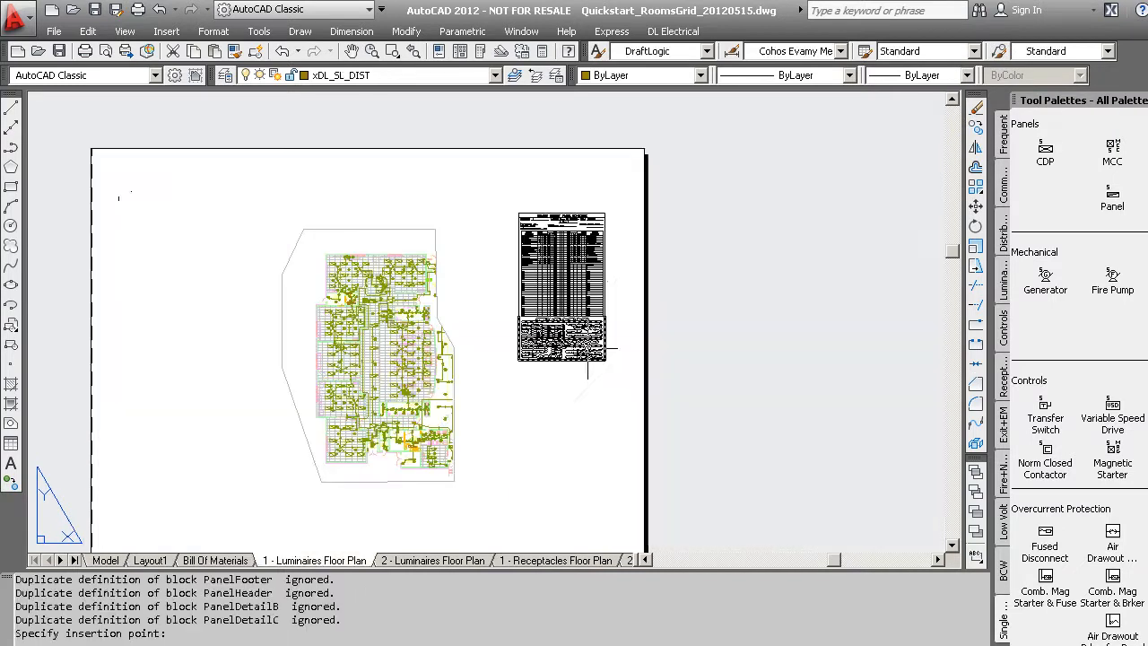
scroll(623, 296, "up", 2)
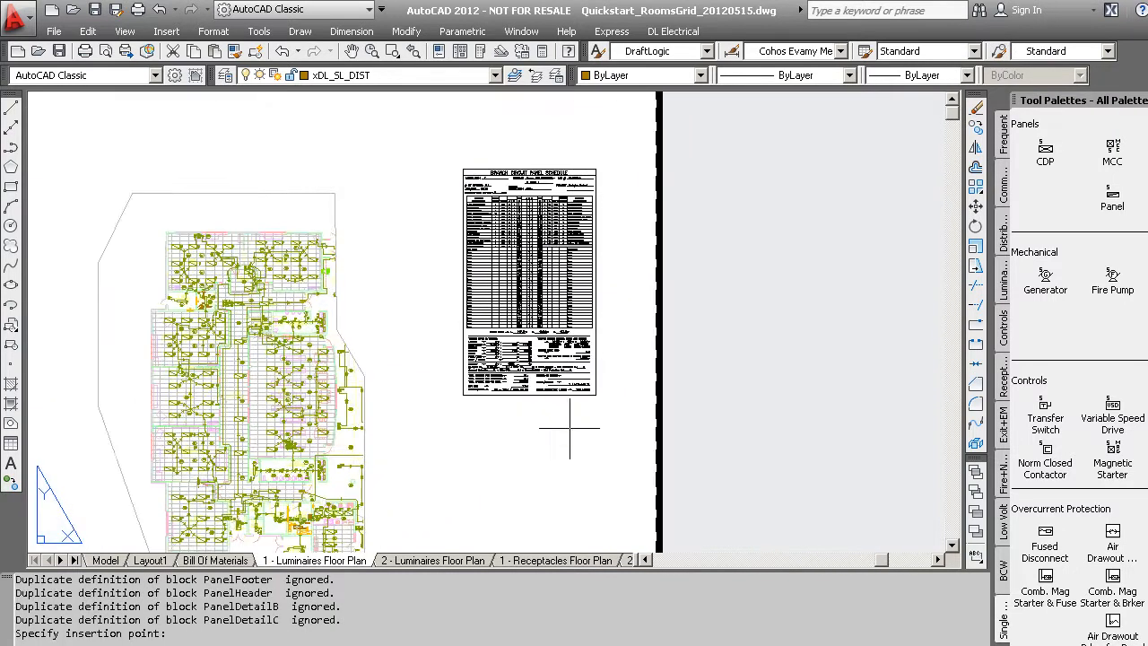
left_click(609, 418)
left_click(430, 147)
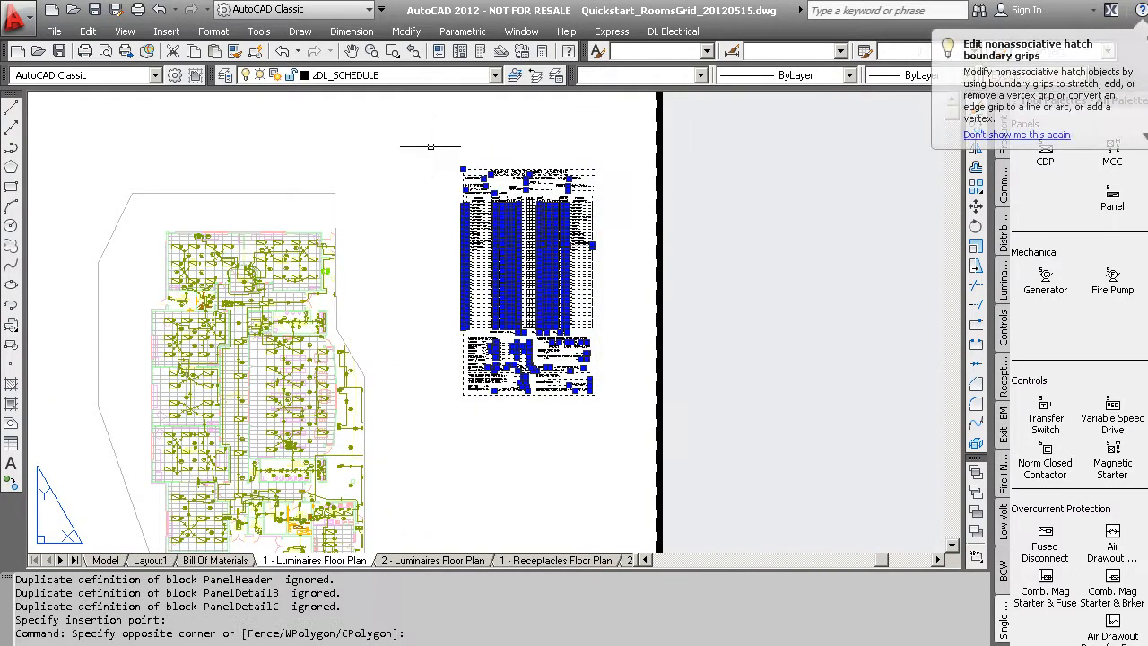
left_click_drag(514, 303, 442, 319)
key("Escape")
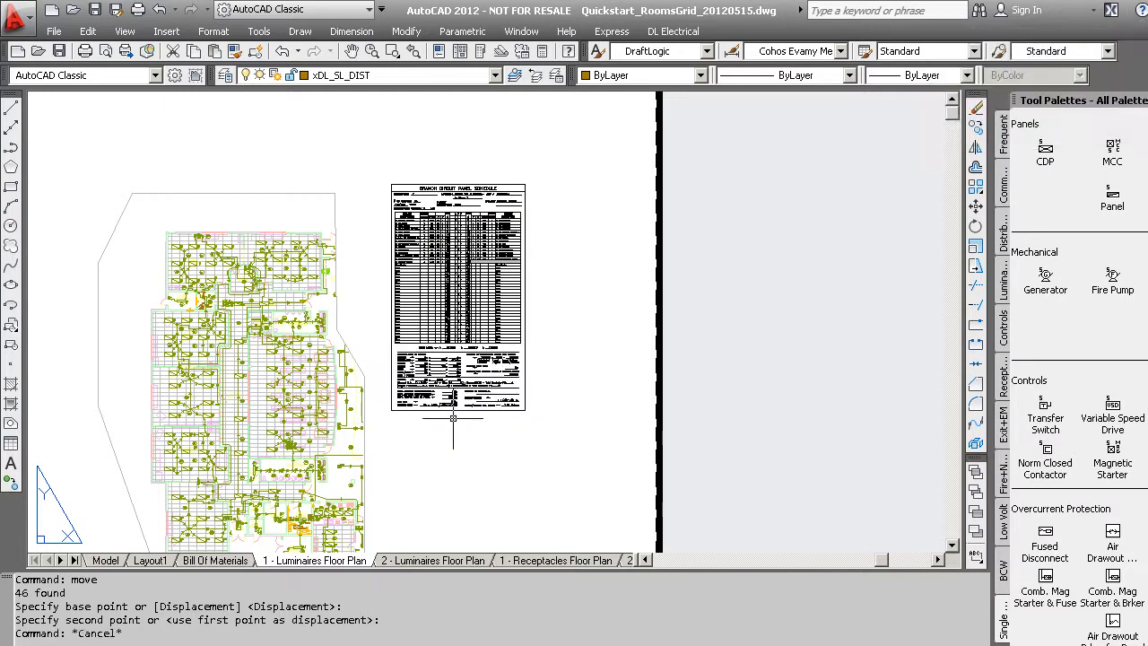
Review the Bill Of Materials layout, from conduit and wiring through system materials to the panels and transformers section.
scroll(453, 418, "down", 2)
middle_click_drag(498, 494, 564, 443)
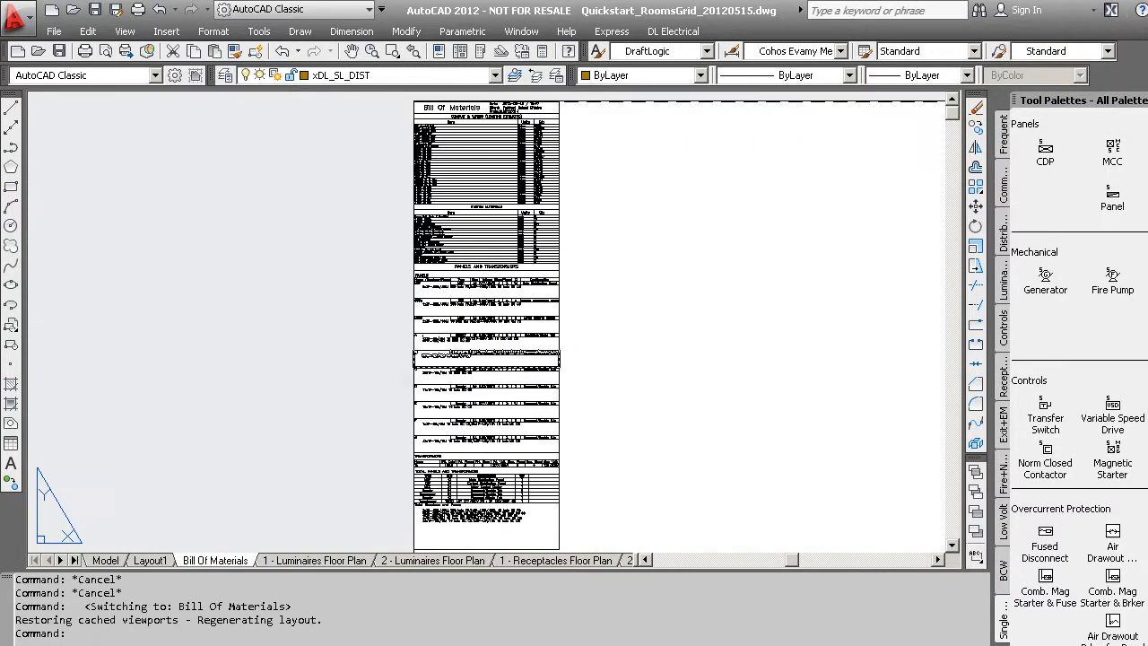
scroll(465, 262, "up", 5)
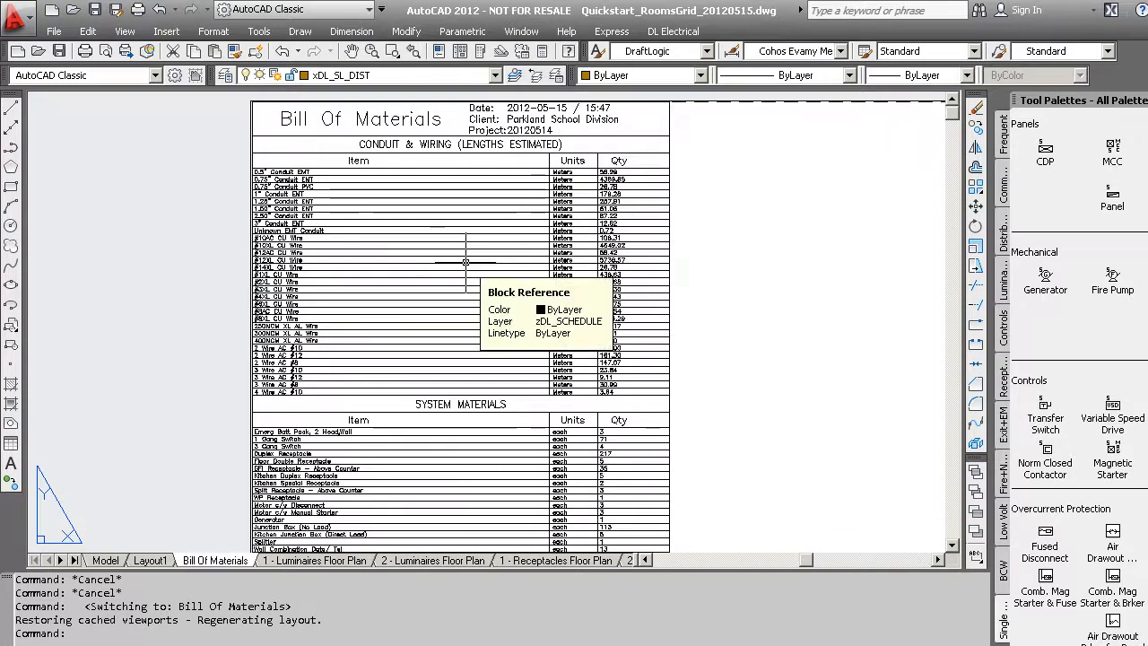
middle_click_drag(374, 403, 382, 55)
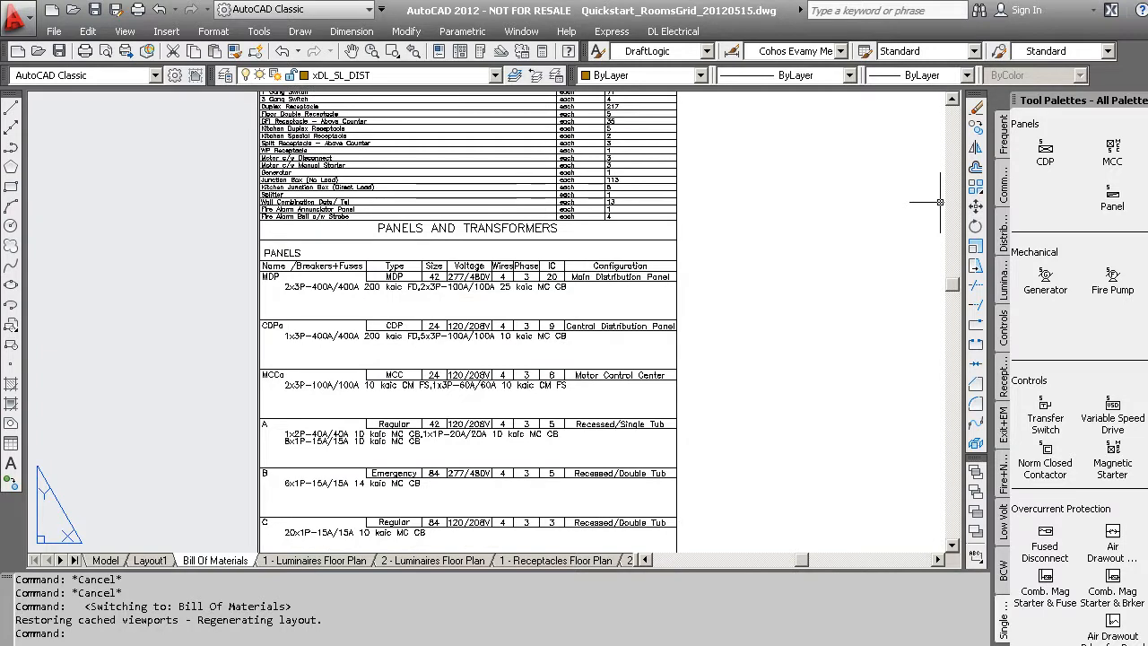
Browse to the DemoApril2011_CEC folder inside DL_WIP\Demo and open Quickstart_RoomsGrid_20120515_BOM.xls in Excel.
left_click_drag(880, 56, 812, 25)
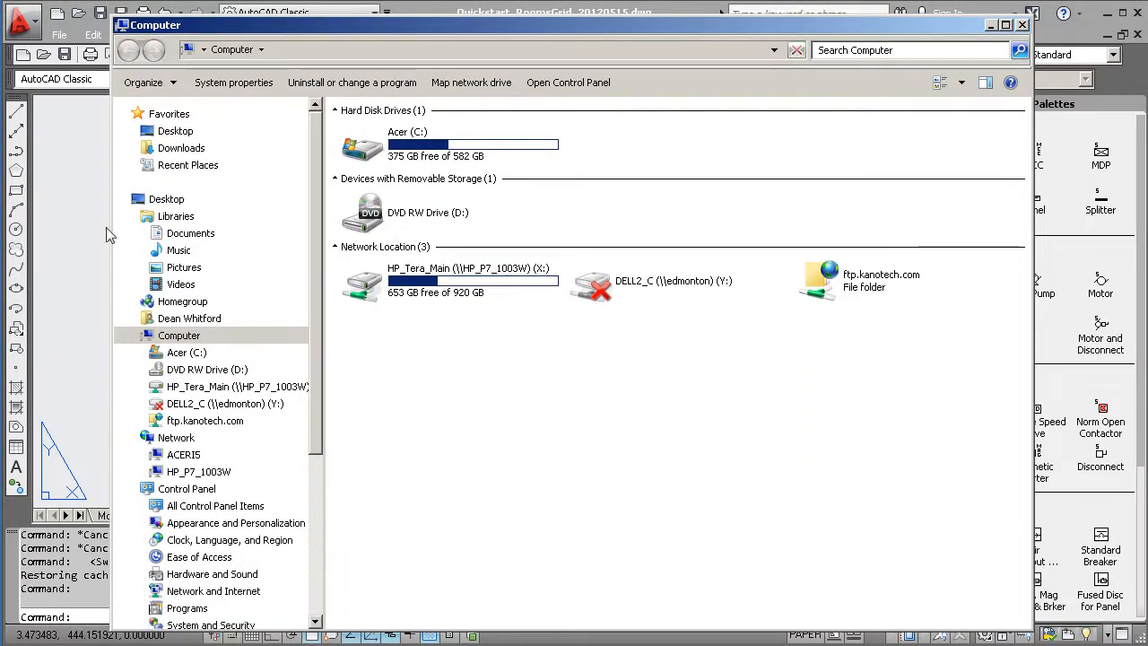
left_click(154, 133)
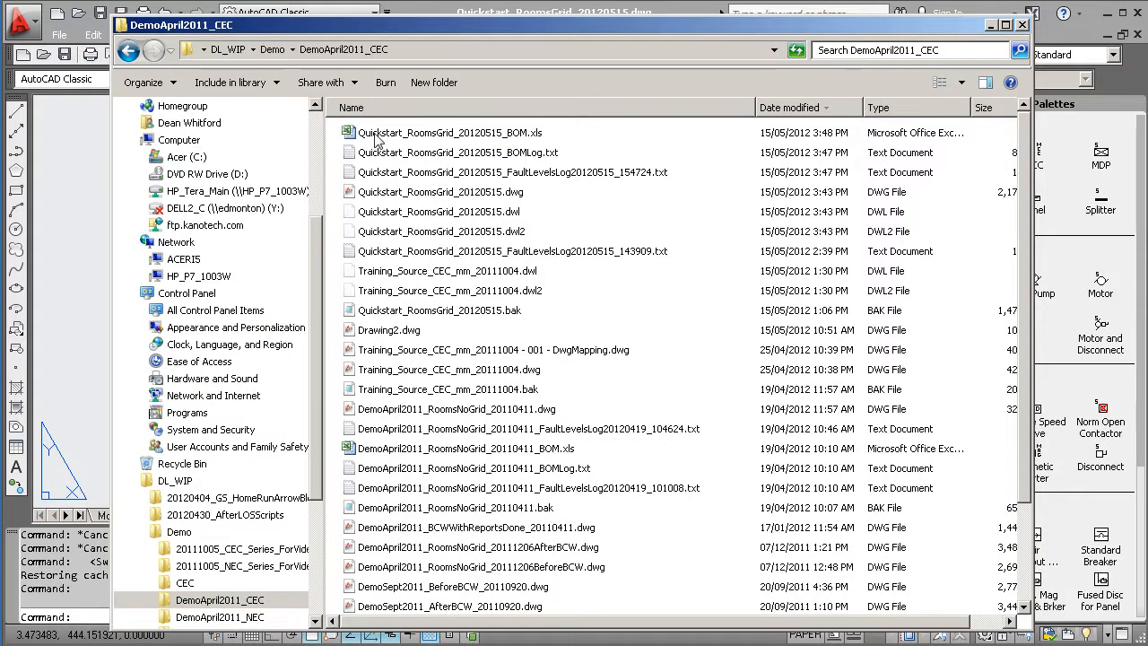
double_click(473, 134)
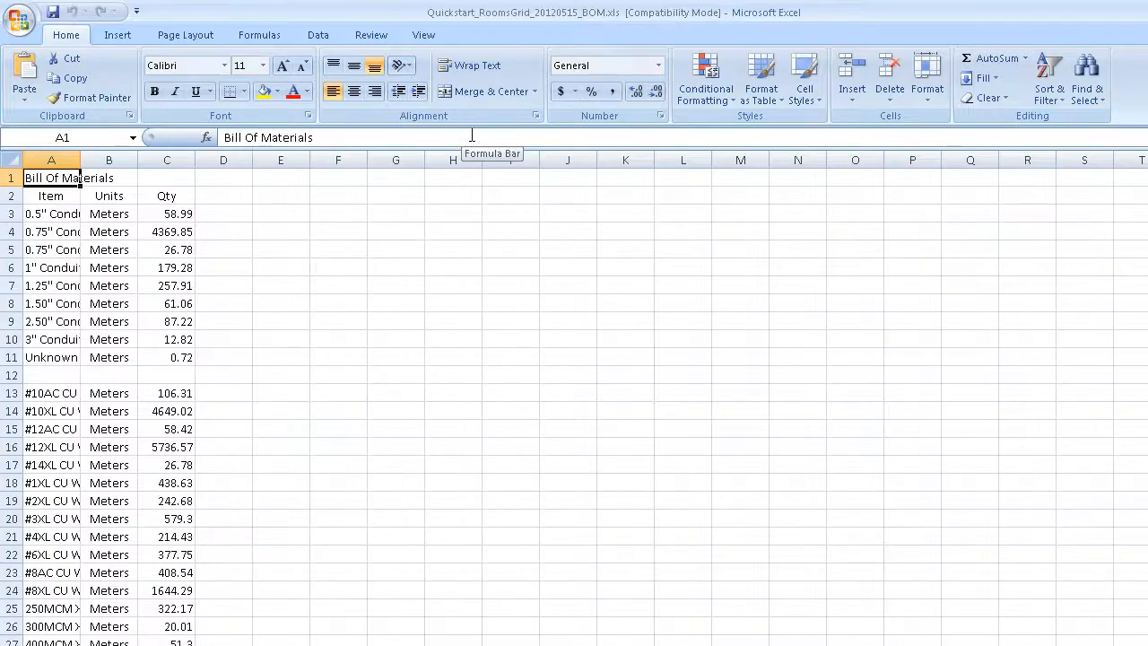
Review the exported bill of materials down to the TRANSFORMERS section, and close the workbook without saving.
scroll(228, 356, "down", 2)
scroll(229, 356, "down", 12)
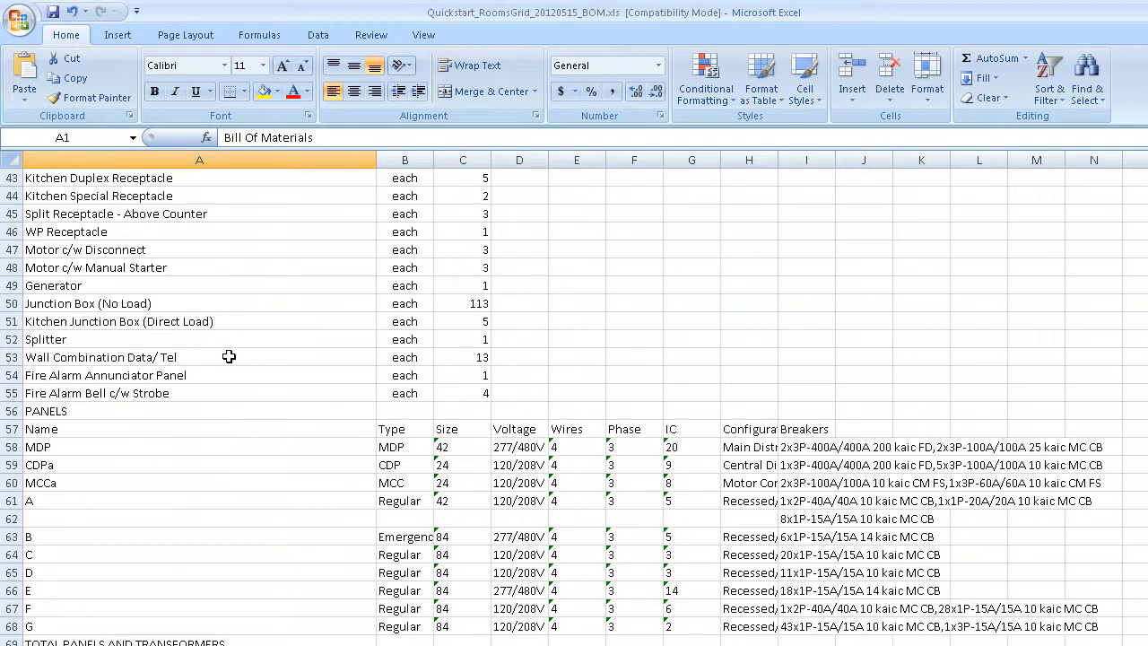
scroll(228, 356, "down", 7)
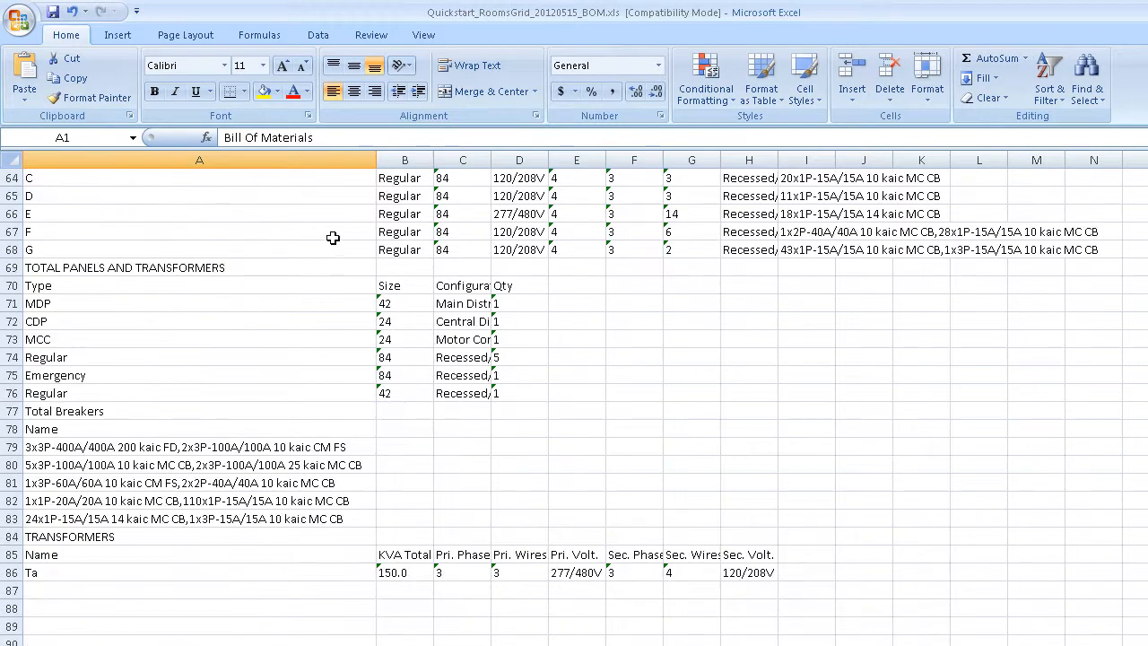
key("alt+F4")
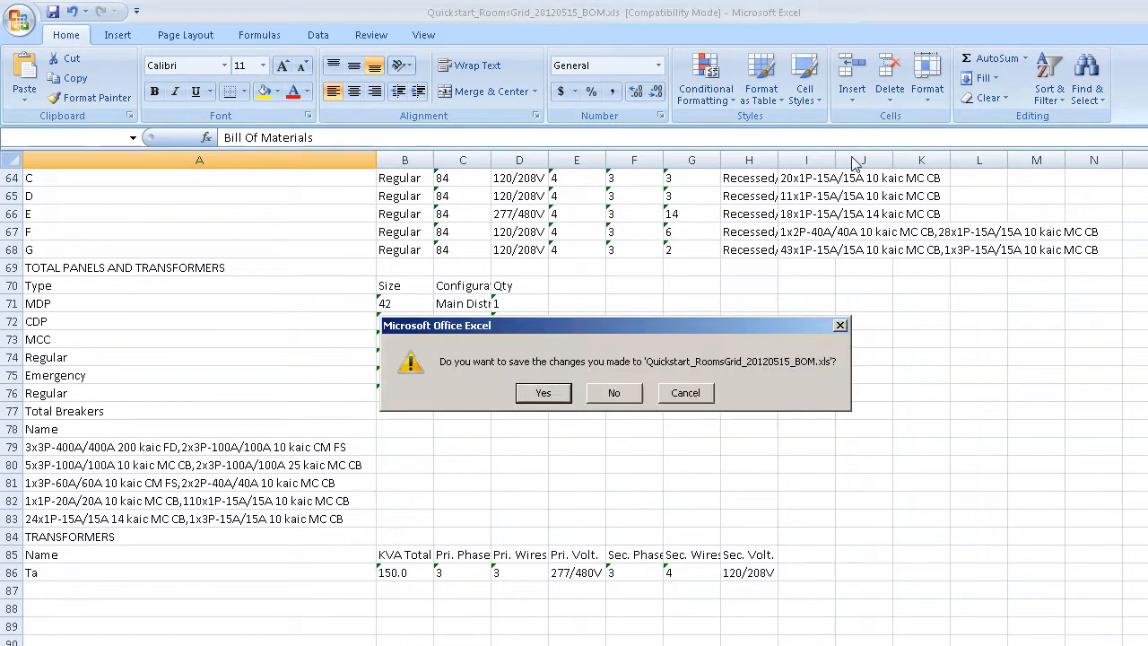
left_click(583, 399)
Open Quickstart_RoomsGrid_20120515_BOMLog.txt, read through its conduit and wire entries, and close the log.
left_click(466, 154)
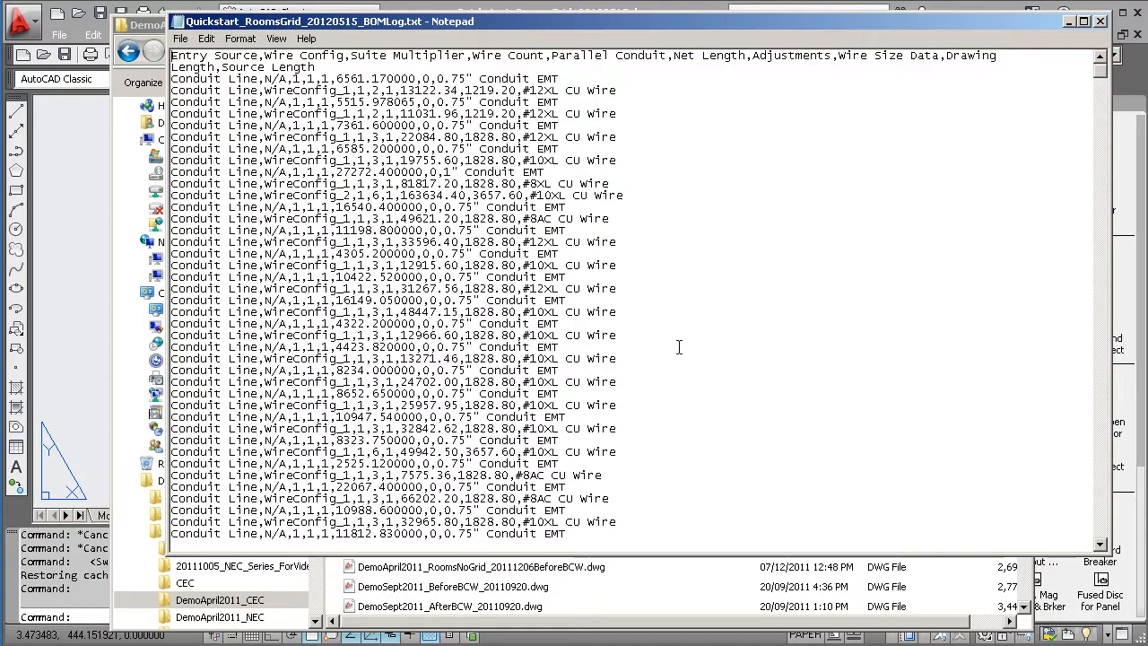
scroll(417, 300, "down", 20)
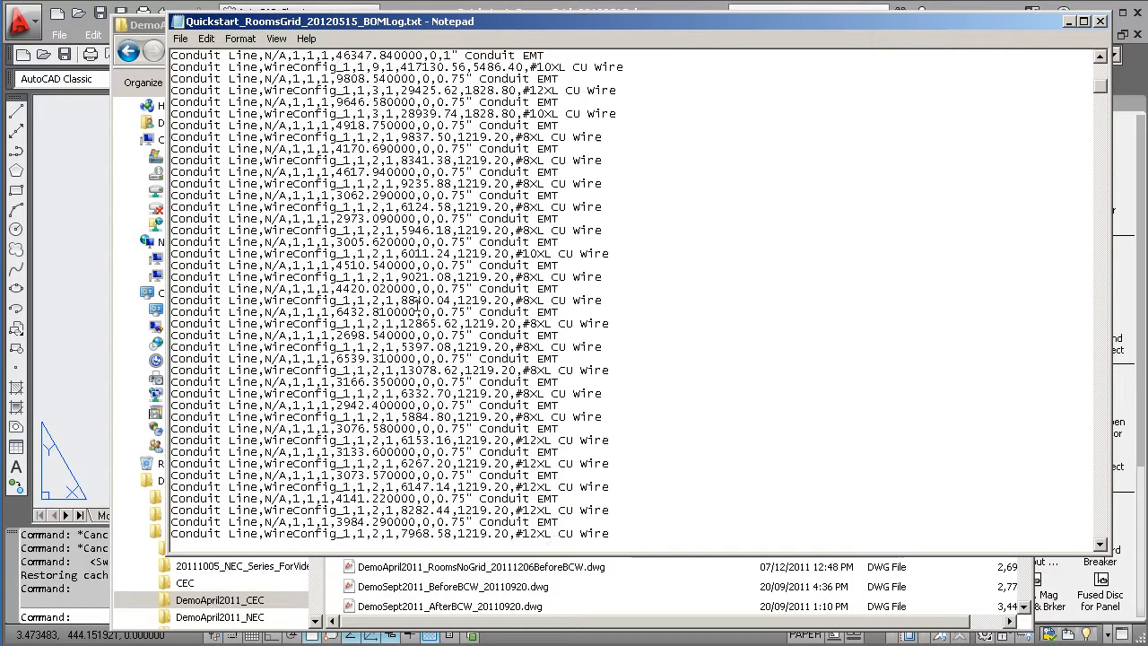
scroll(417, 305, "down", 15)
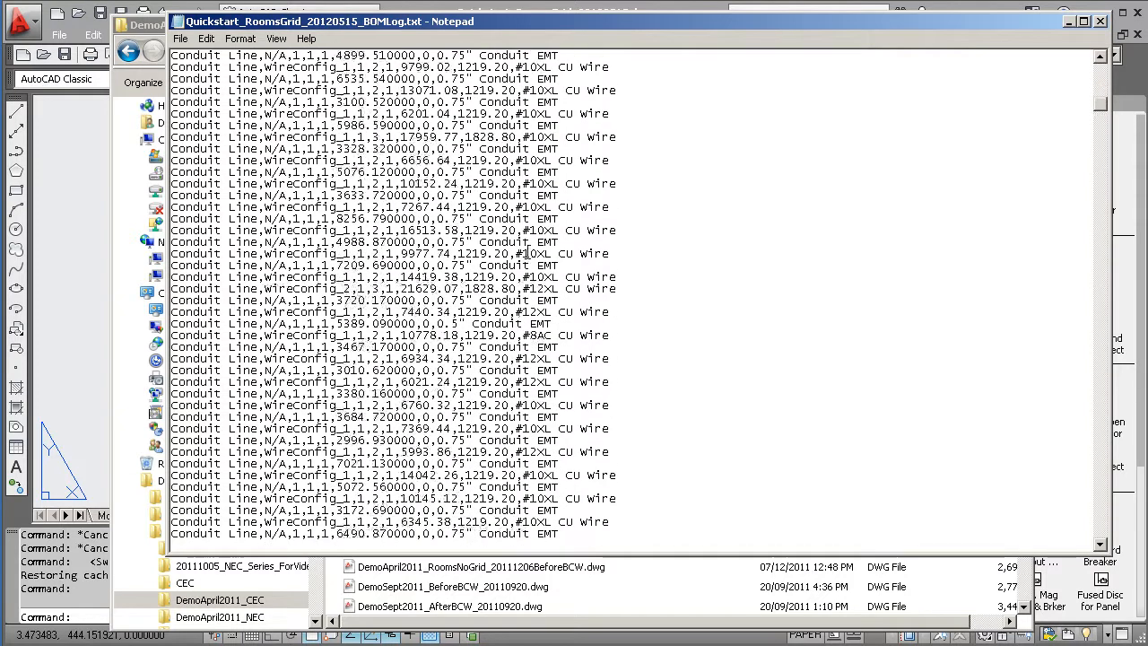
scroll(526, 253, "down", 12)
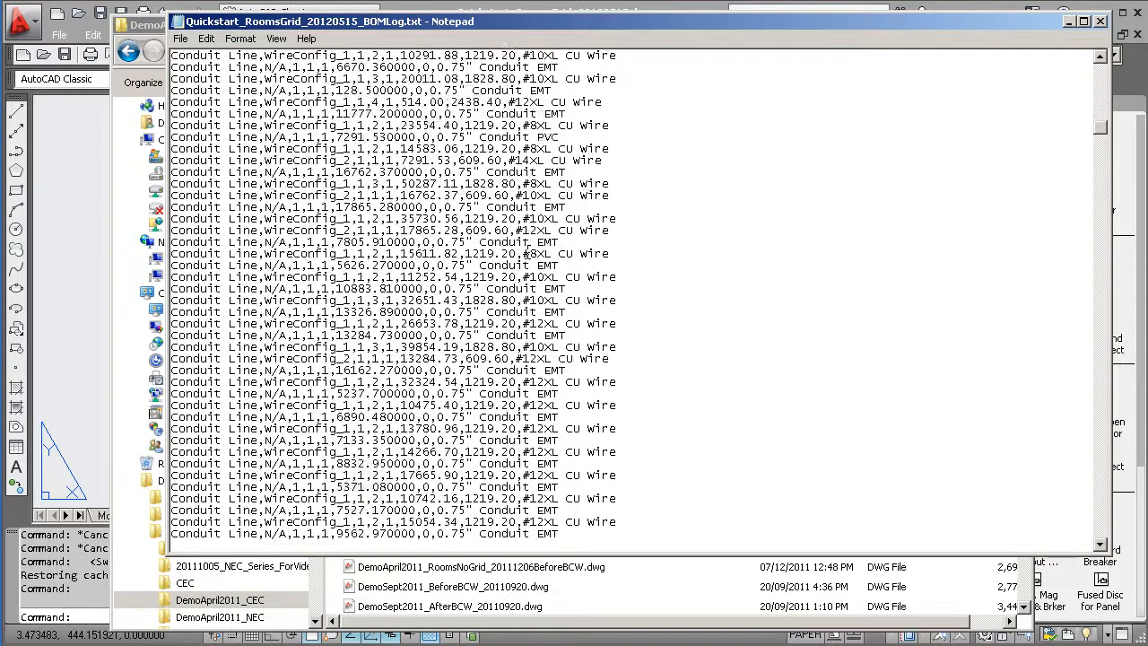
left_click(1100, 20)
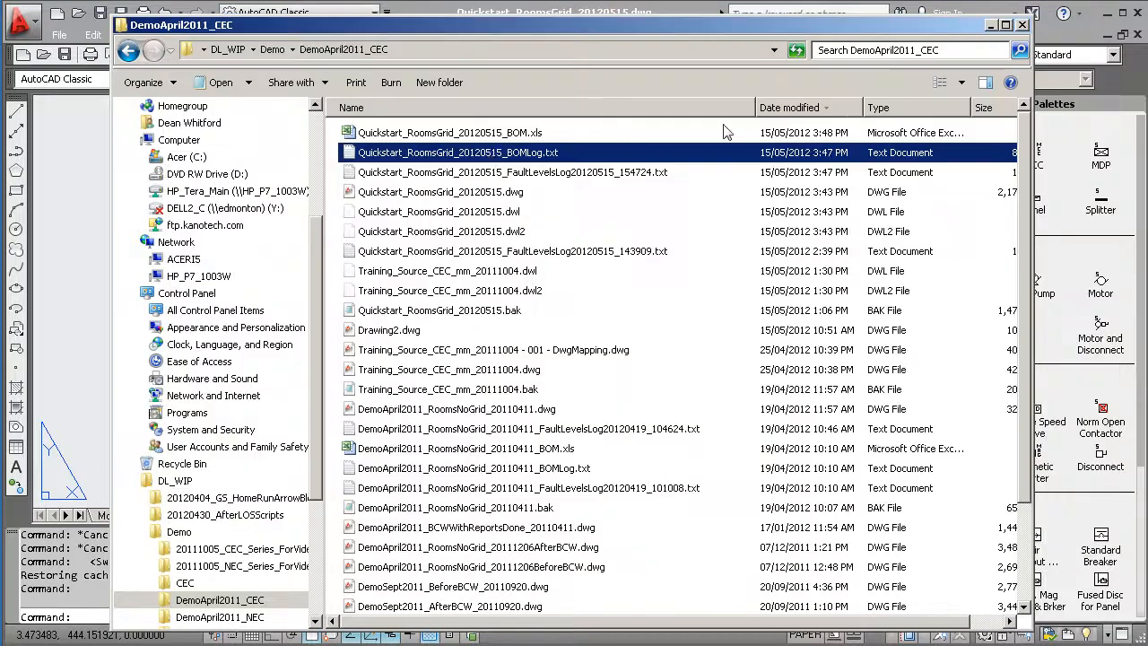
Open Quickstart_RoomsGrid_20120515_FaultLevelsLog20120515_154724.txt, read the fault current calculations to the end, close it and return to AutoCAD.
double_click(487, 173)
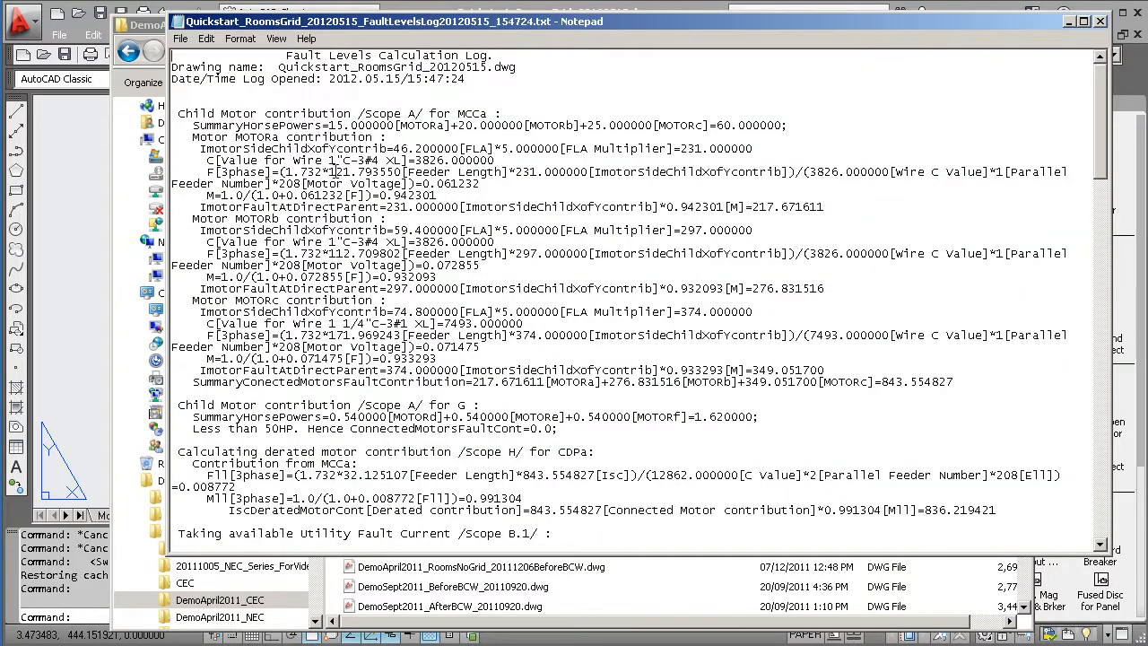
scroll(341, 269, "down", 20)
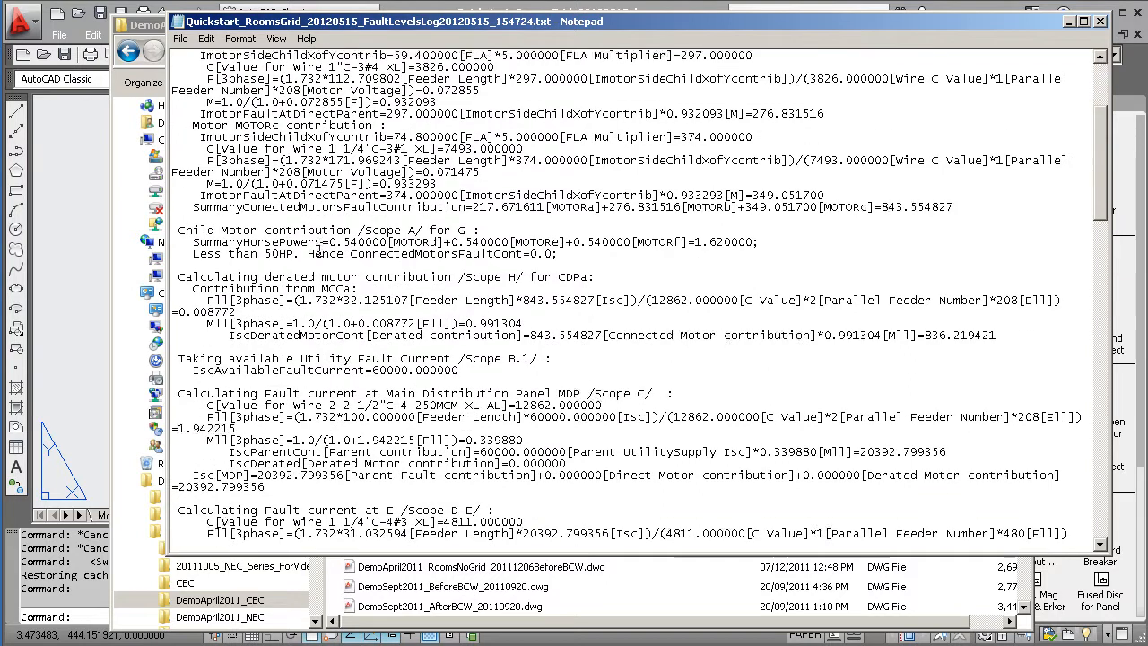
scroll(359, 291, "down", 7)
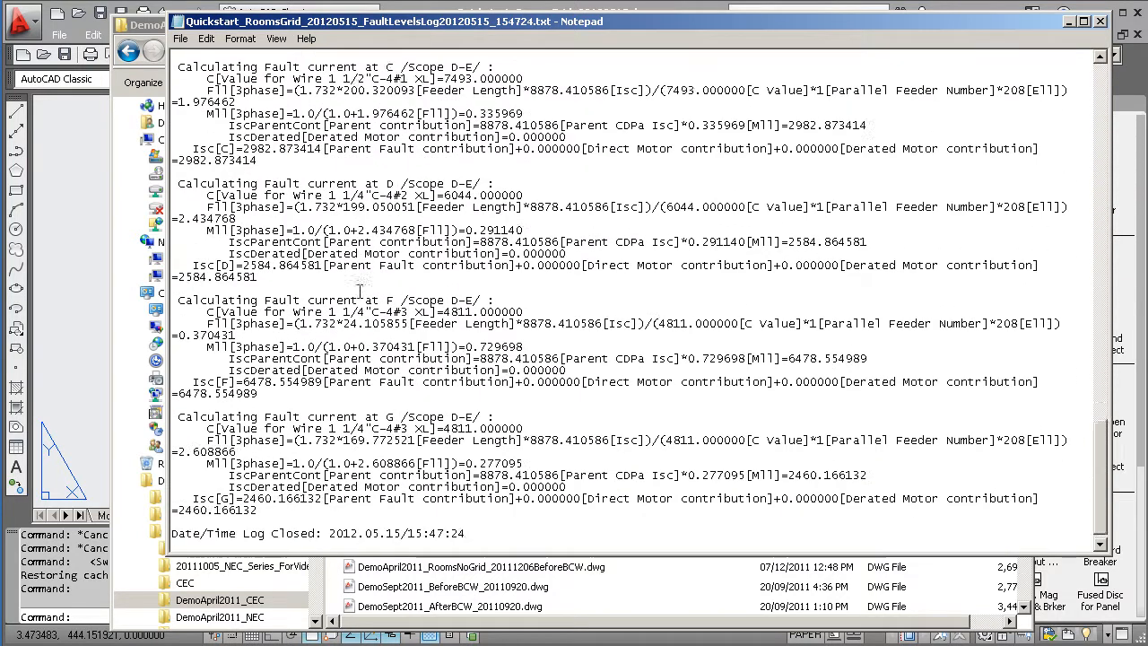
left_click(1100, 20)
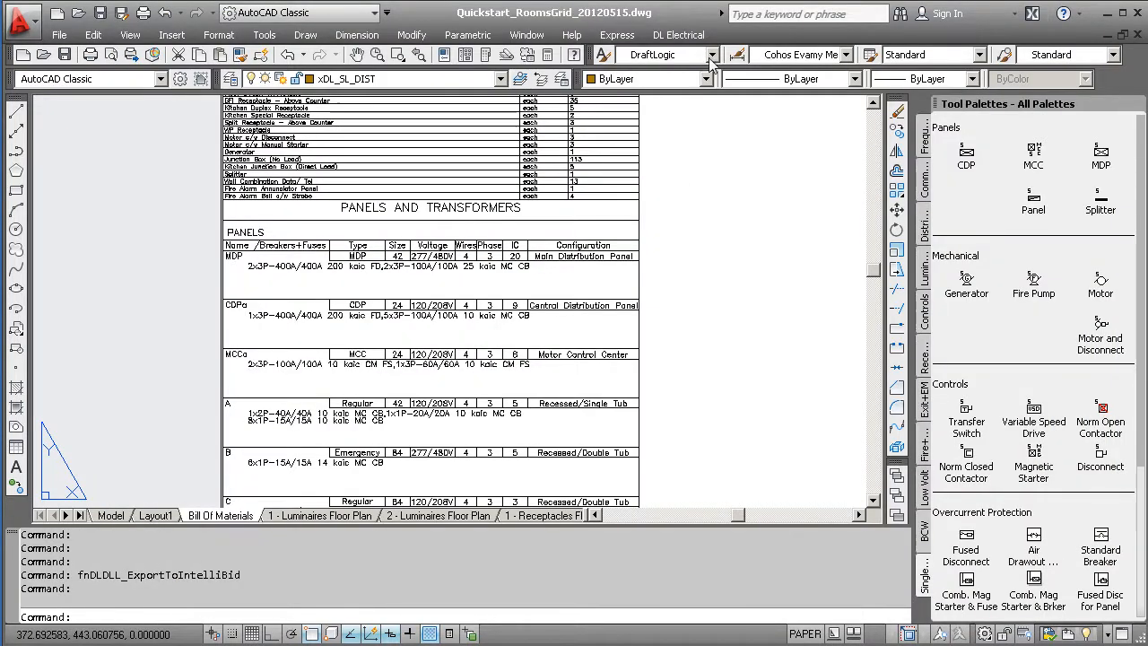
Set up an Export to IntelliBid report for JOB-0009 Eastglen School and enable Protection and Feeder Recalc.
left_click(672, 36)
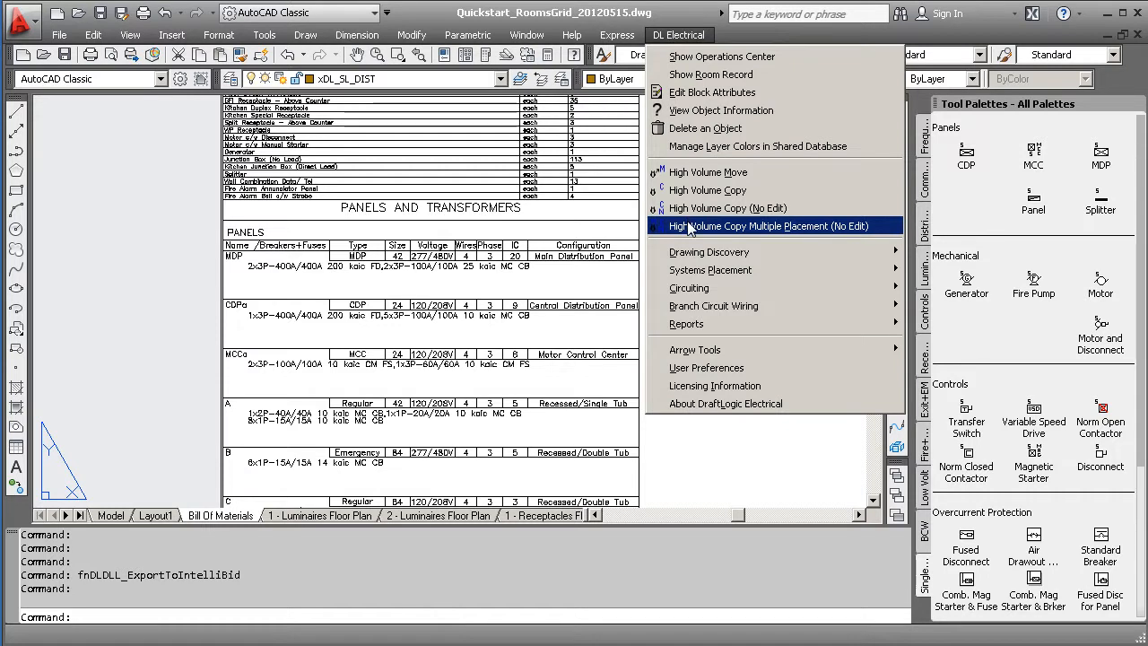
mouse_move(689, 325)
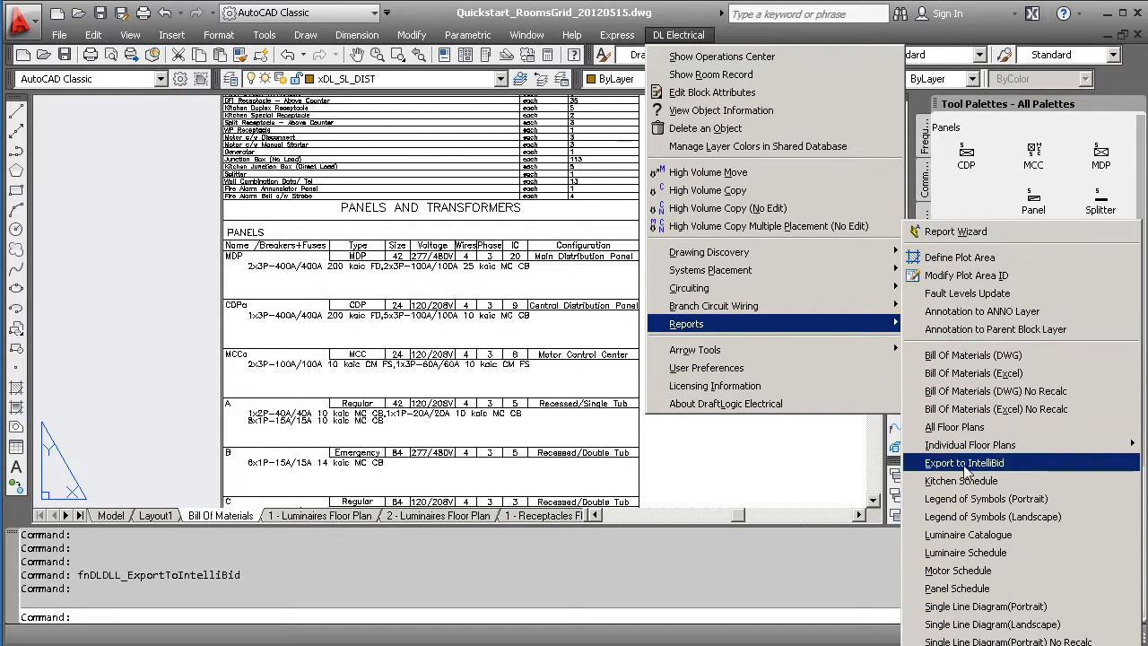
left_click(965, 467)
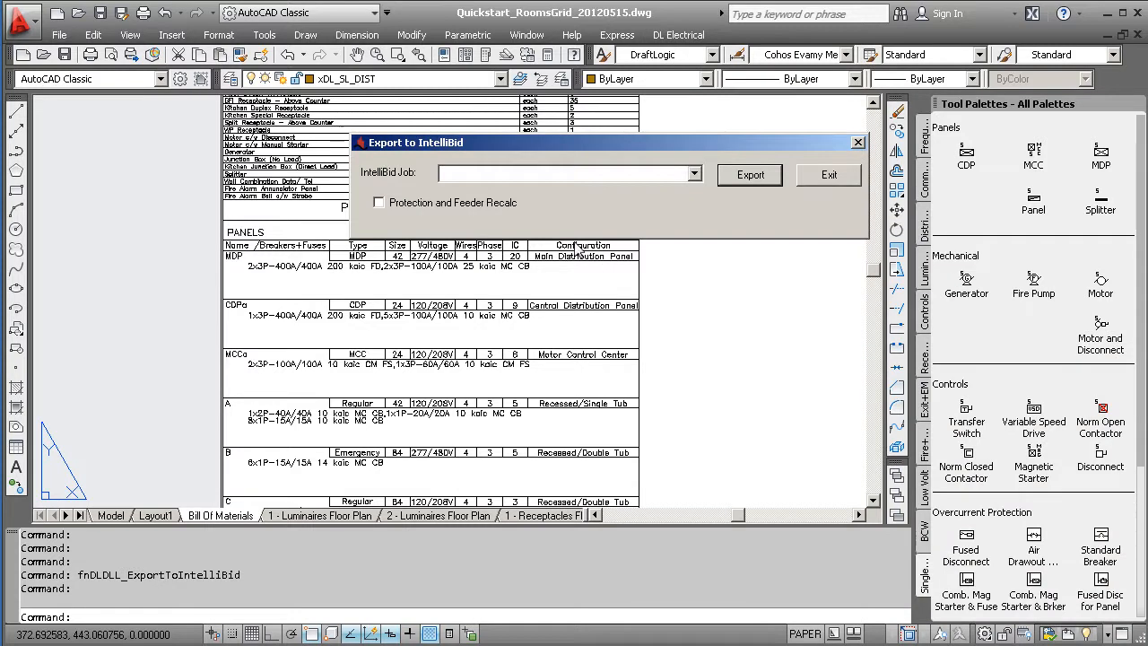
left_click(695, 177)
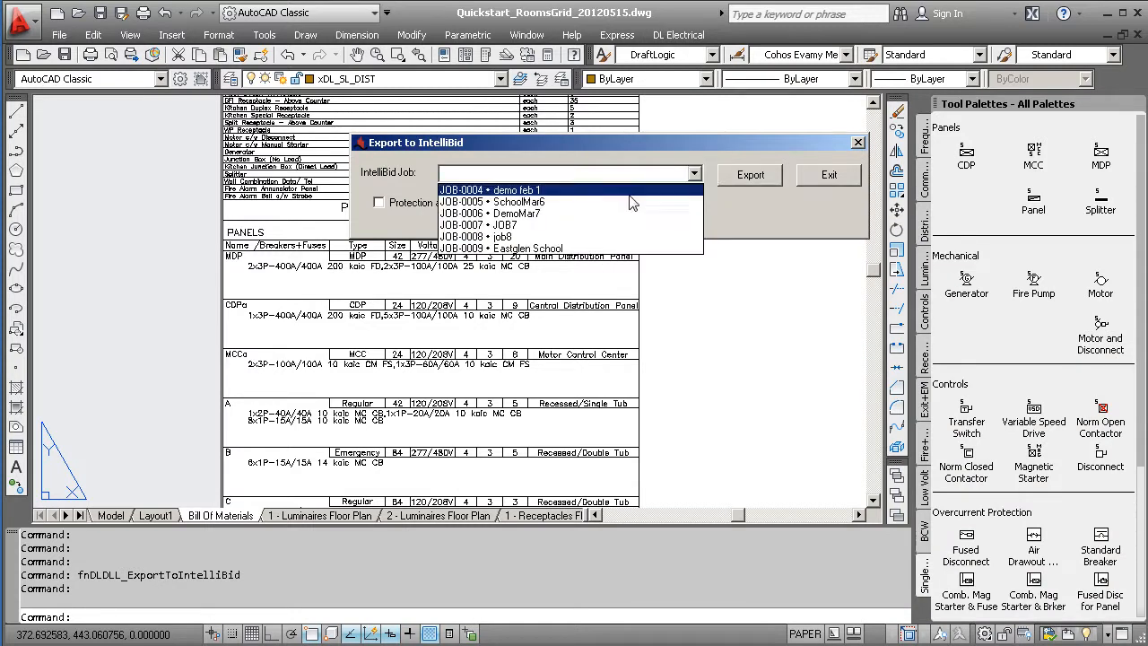
left_click(548, 250)
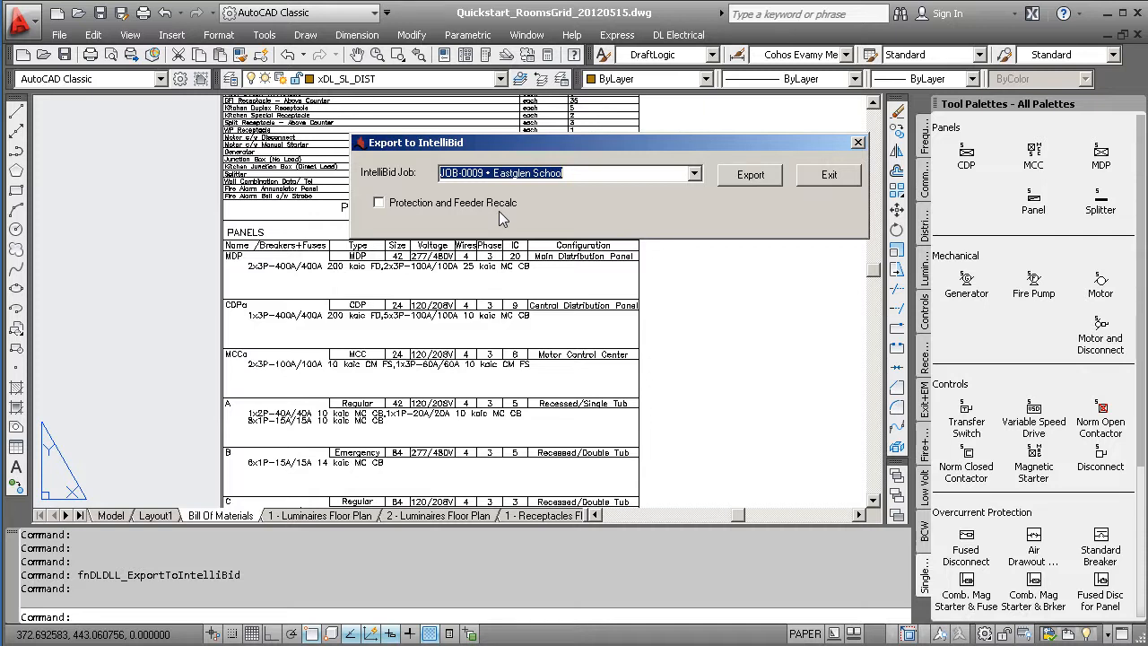
left_click(378, 203)
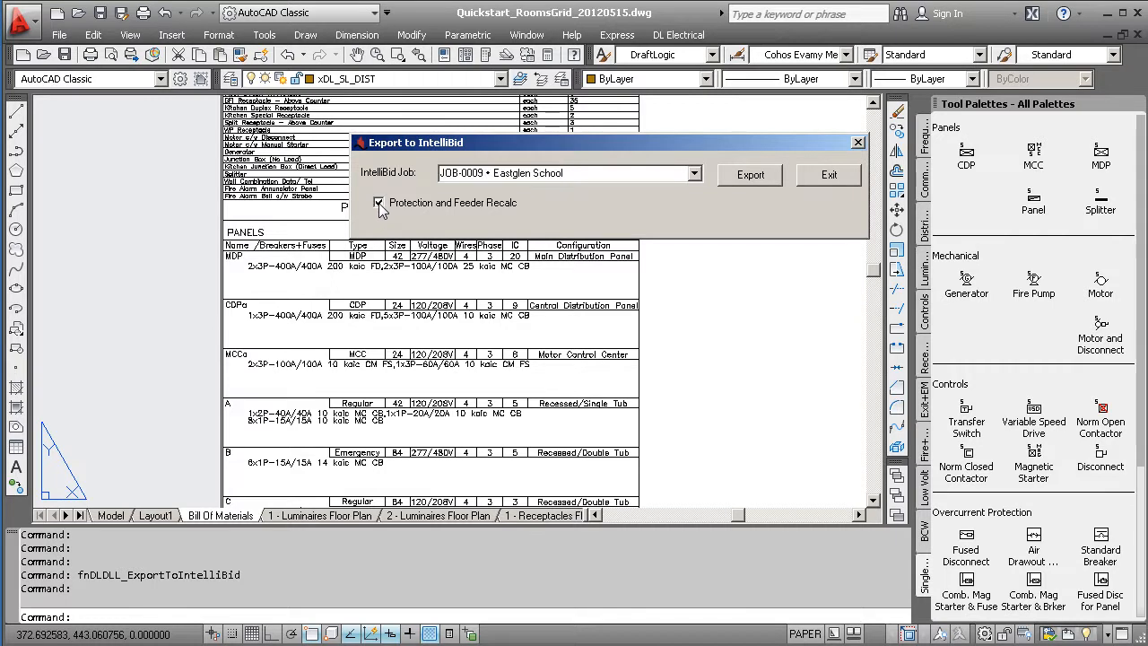
Run the export to the selected IntelliBid job, acknowledge its completion, and minimise the DraftLogic Electrical Project Library window.
left_click(749, 178)
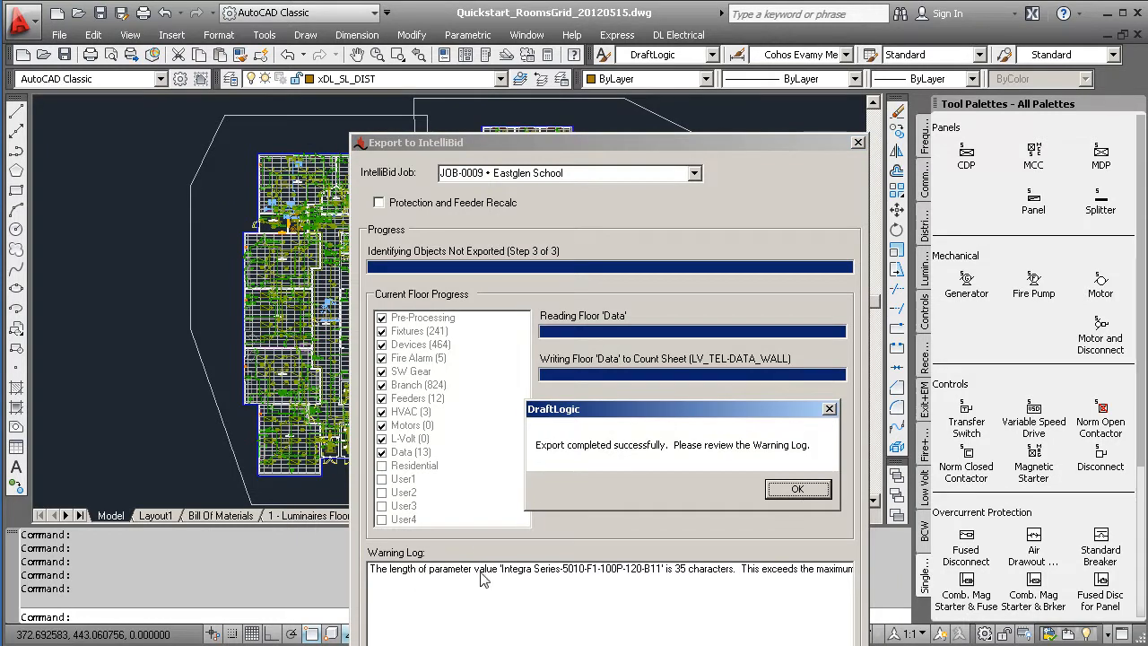
left_click(784, 493)
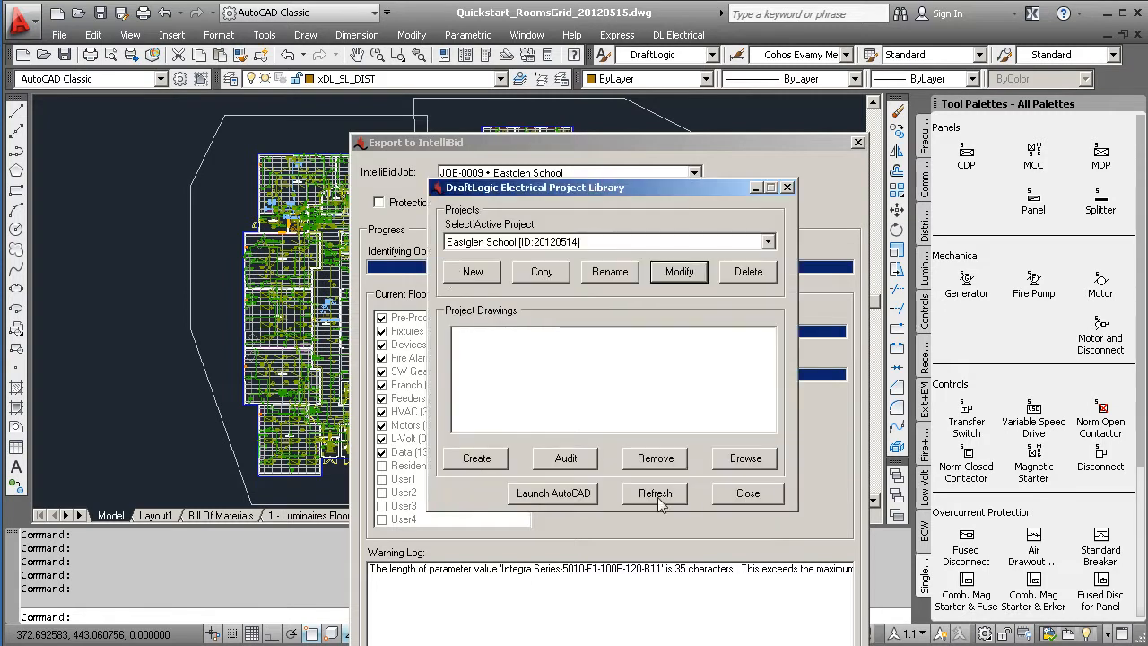
left_click(756, 186)
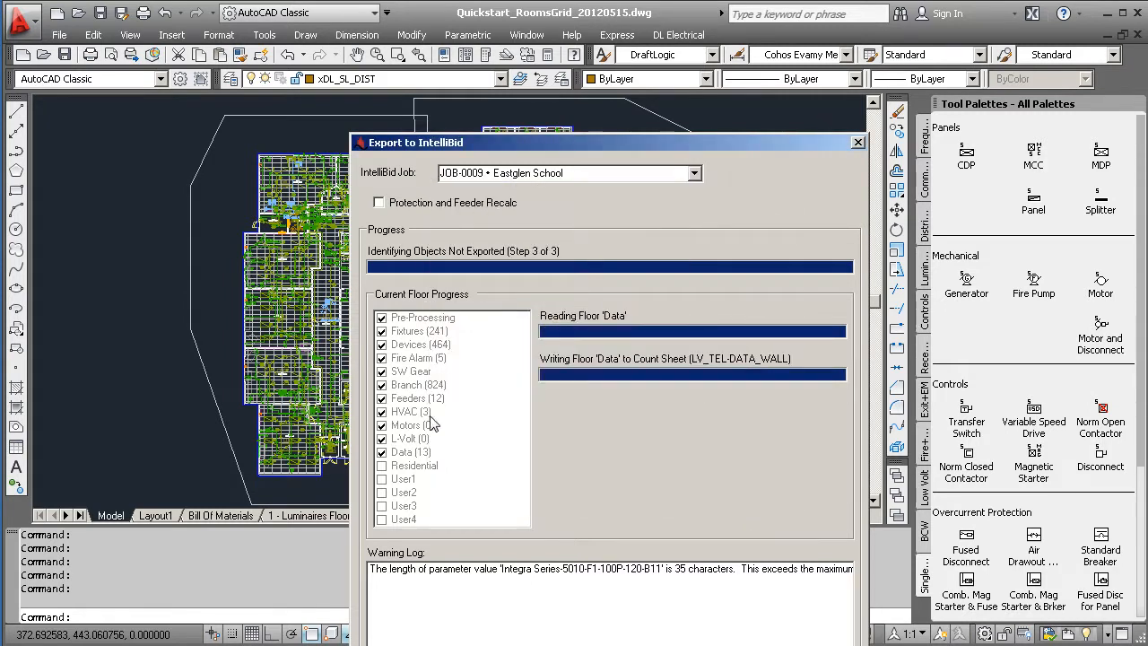
Look up the object behind the Integra Series entry in the Warning Log, and close the IntelliBid export dialog.
double_click(452, 571)
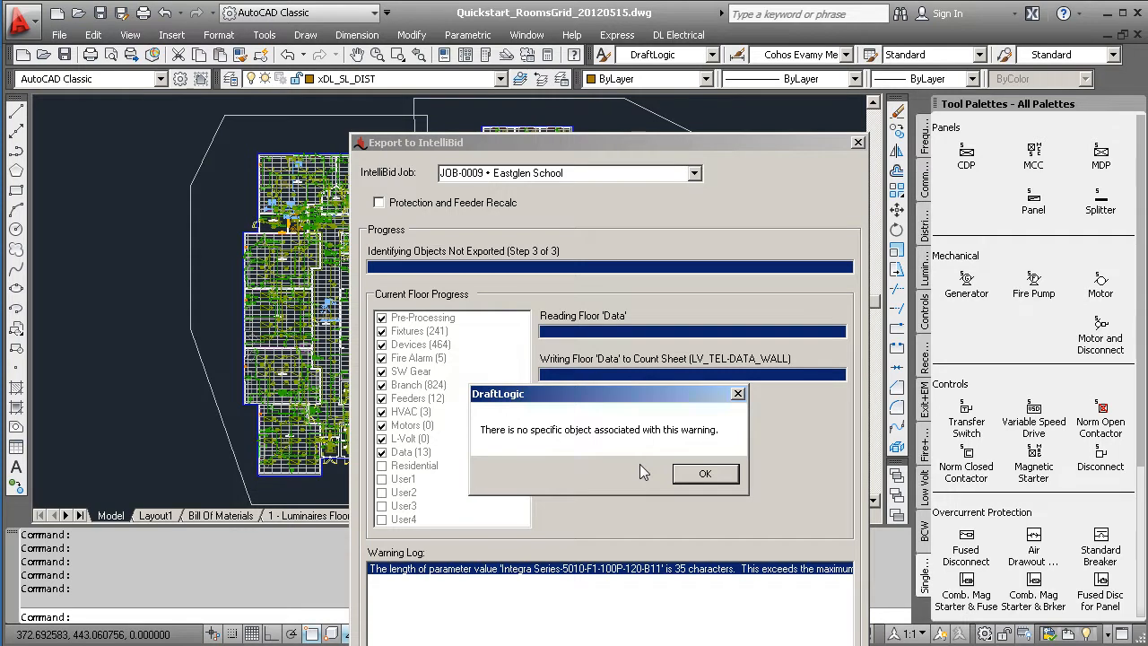
left_click(699, 475)
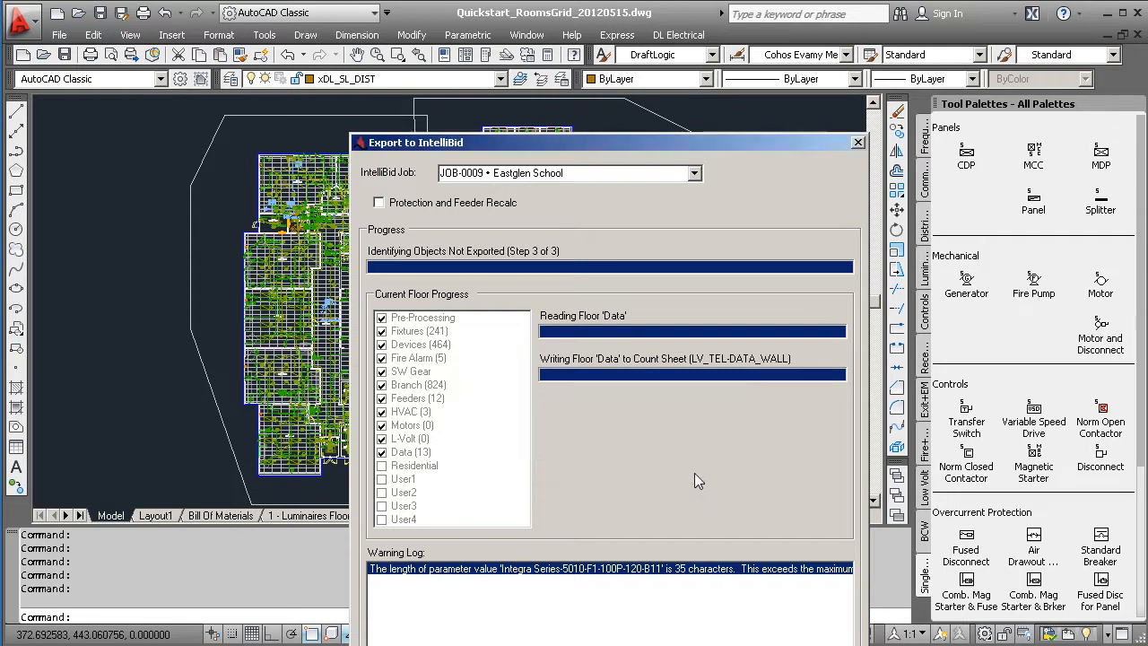
left_click(857, 142)
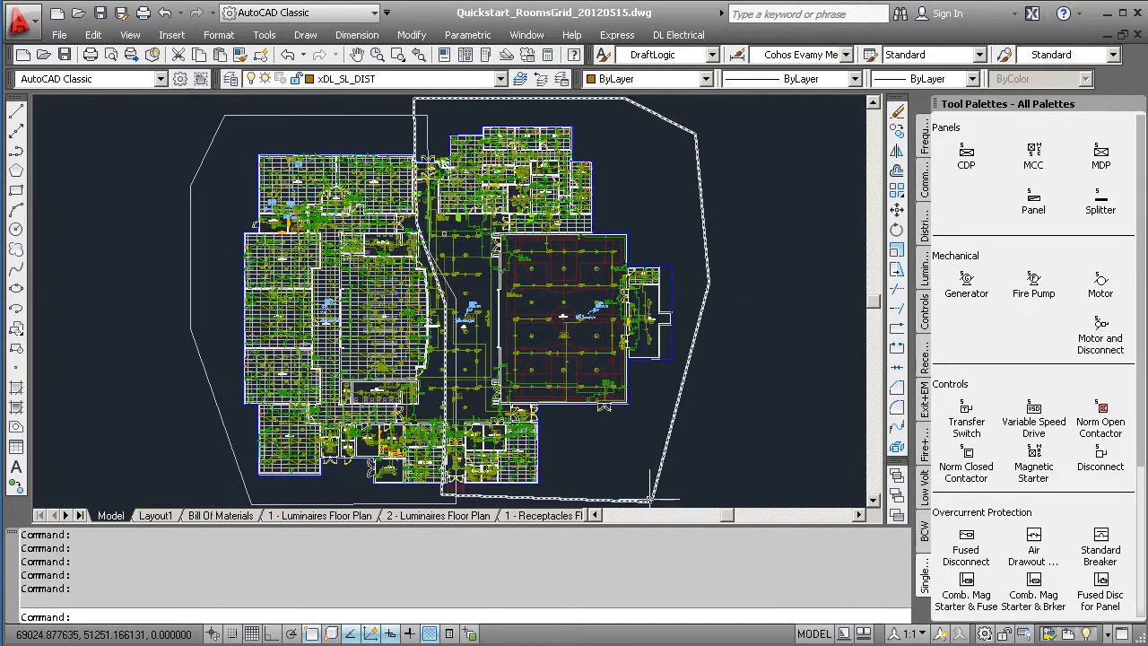
Switch to ConEst IntelliBid, open the takeoff count sheets for JOB-0009 Eastglen School and review the exported fixture counts.
key("alt+Tab")
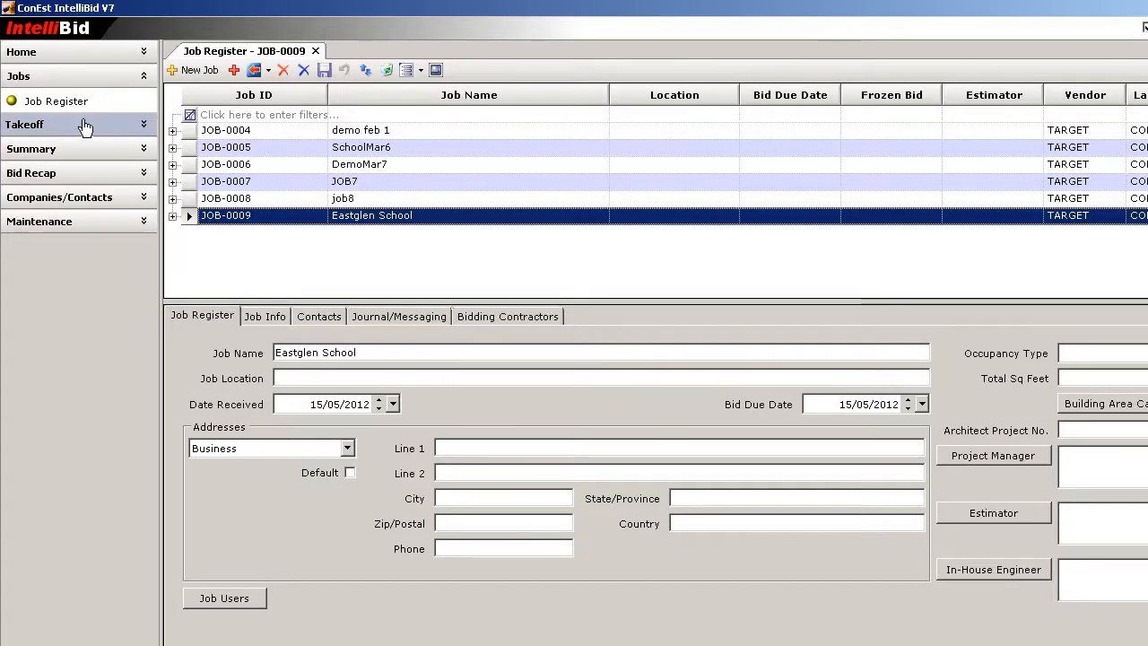
left_click(32, 126)
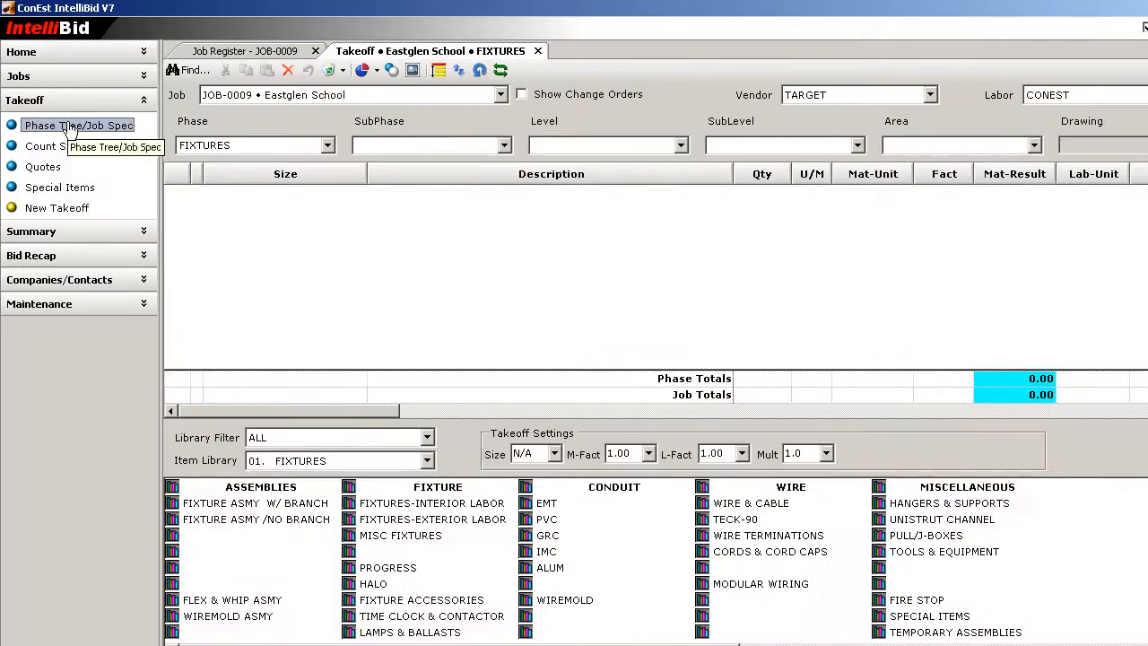
left_click(63, 148)
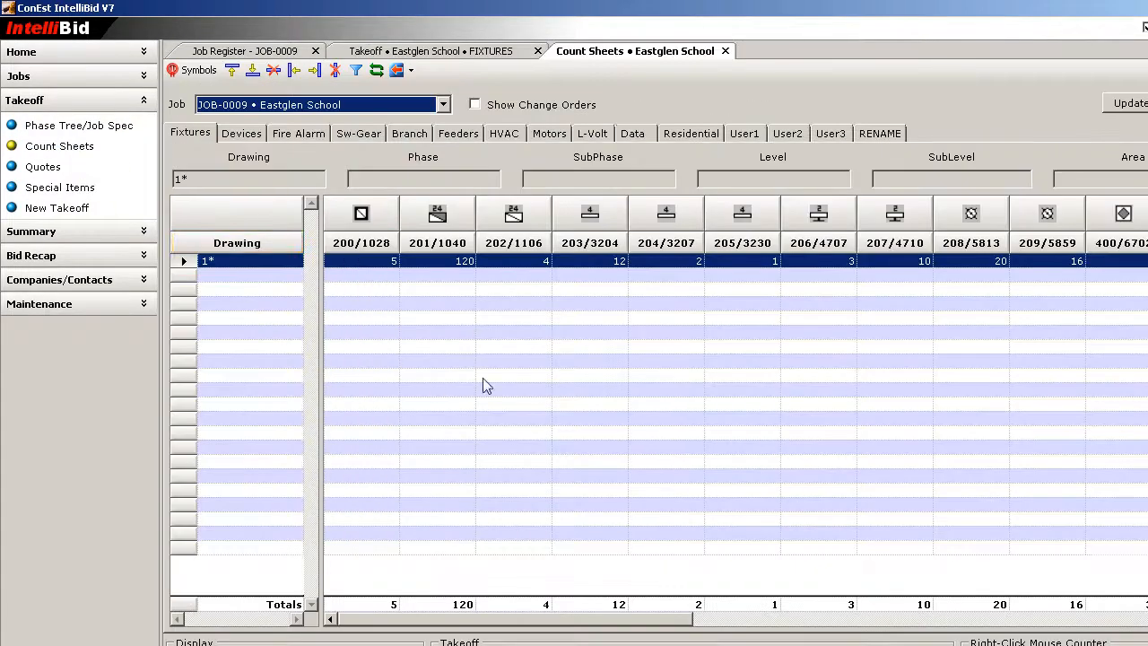
left_click_drag(491, 628, 669, 621)
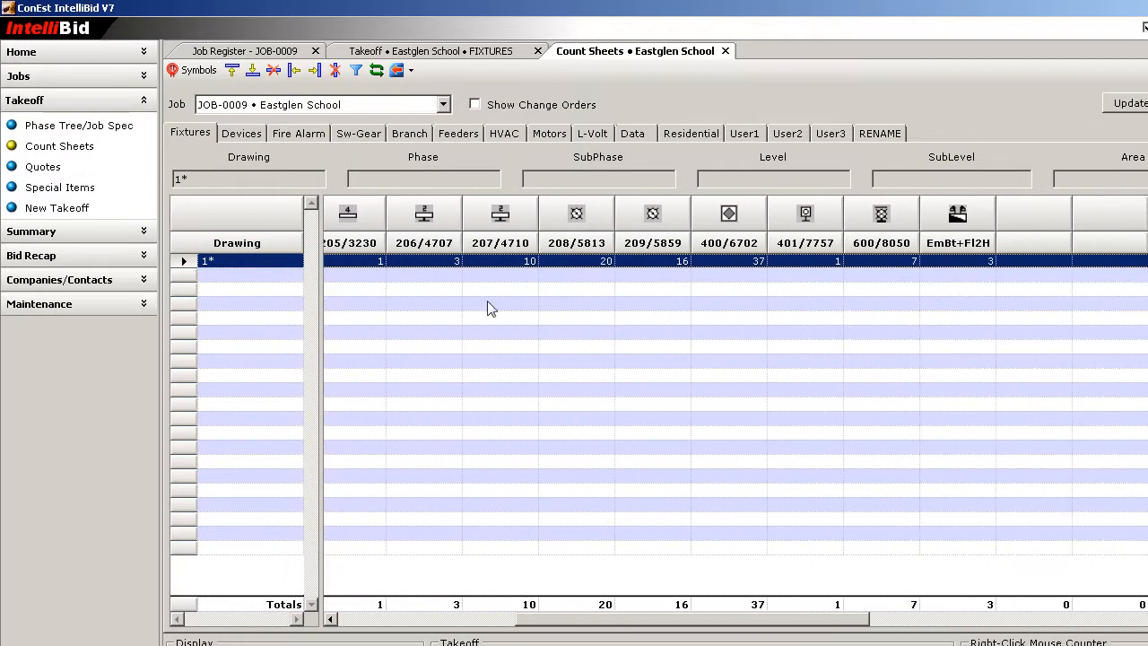
Review the switchgear count sheet, then show the branch circuits of panel E and open the conduit and wire details of circuit 3.
left_click(360, 134)
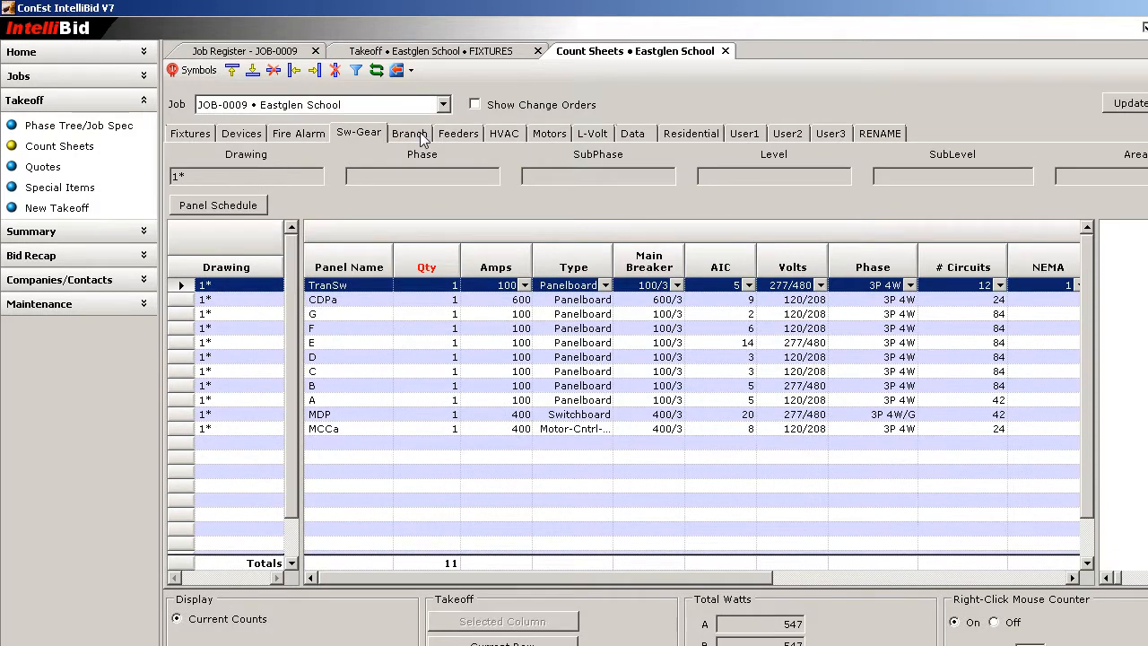
left_click(415, 134)
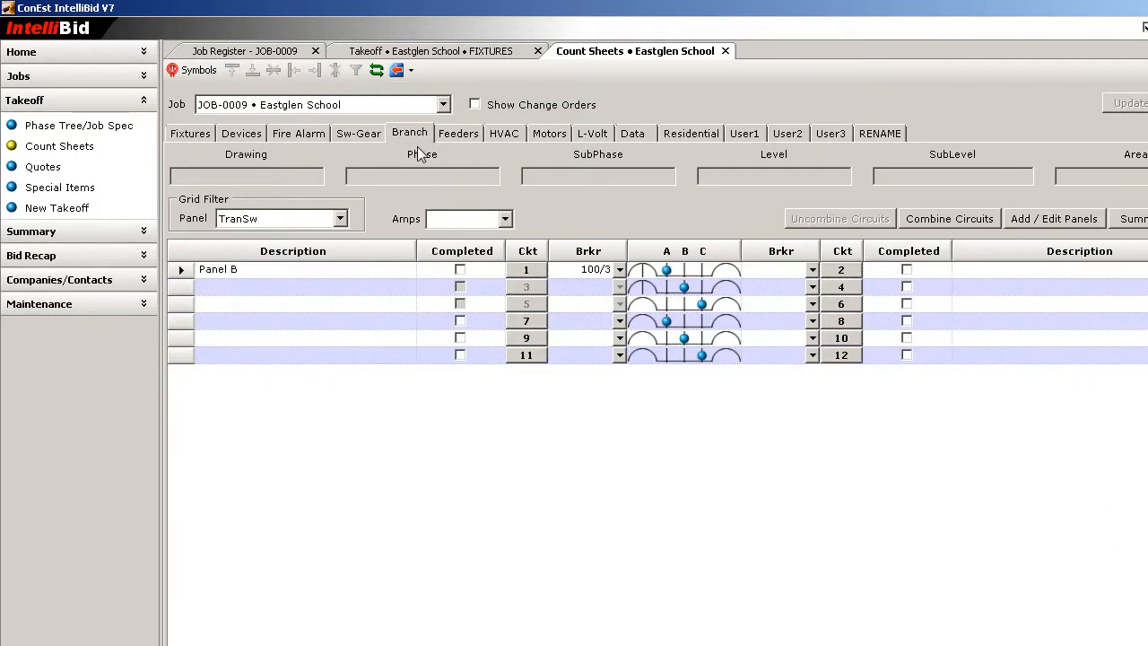
left_click(340, 218)
left_click(238, 305)
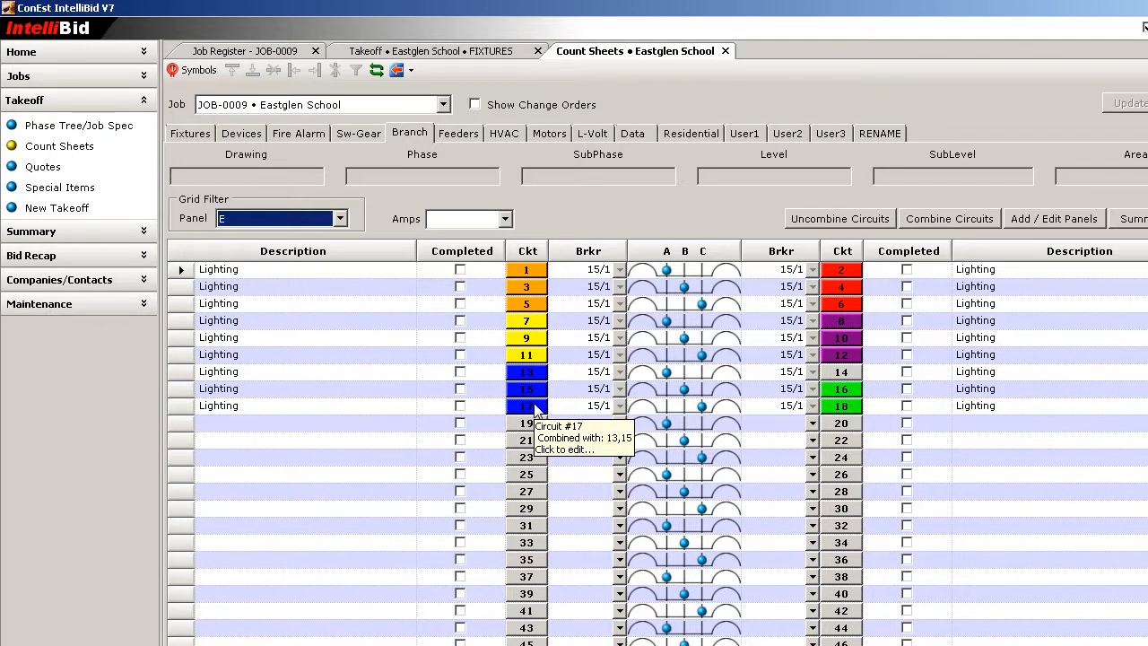
left_click(535, 290)
double_click(536, 290)
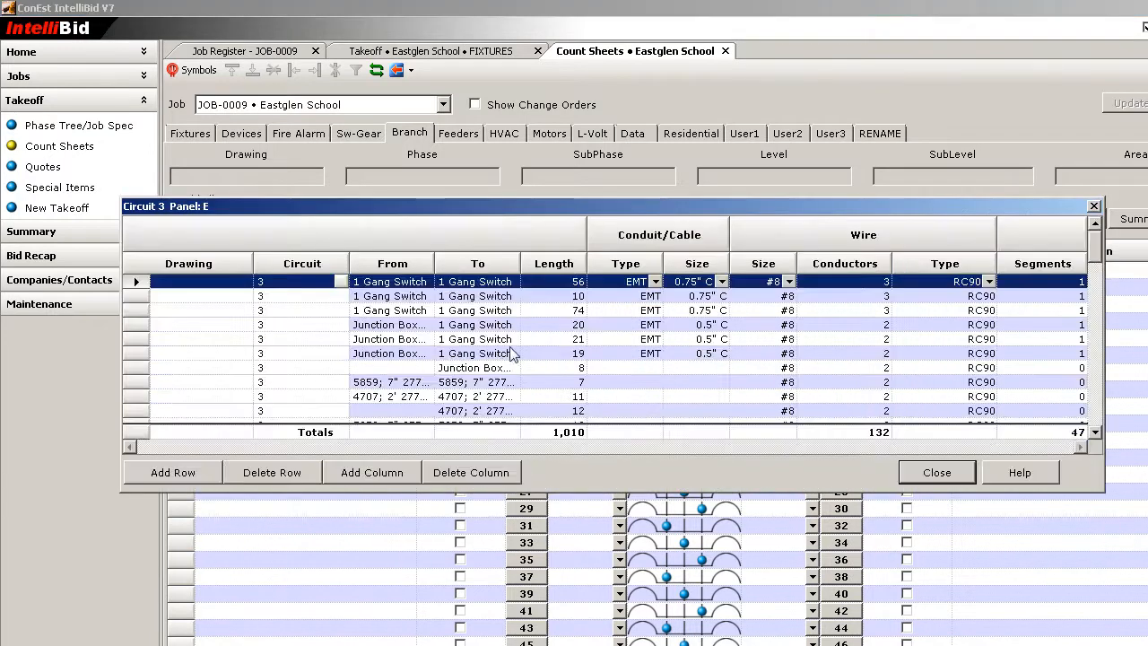